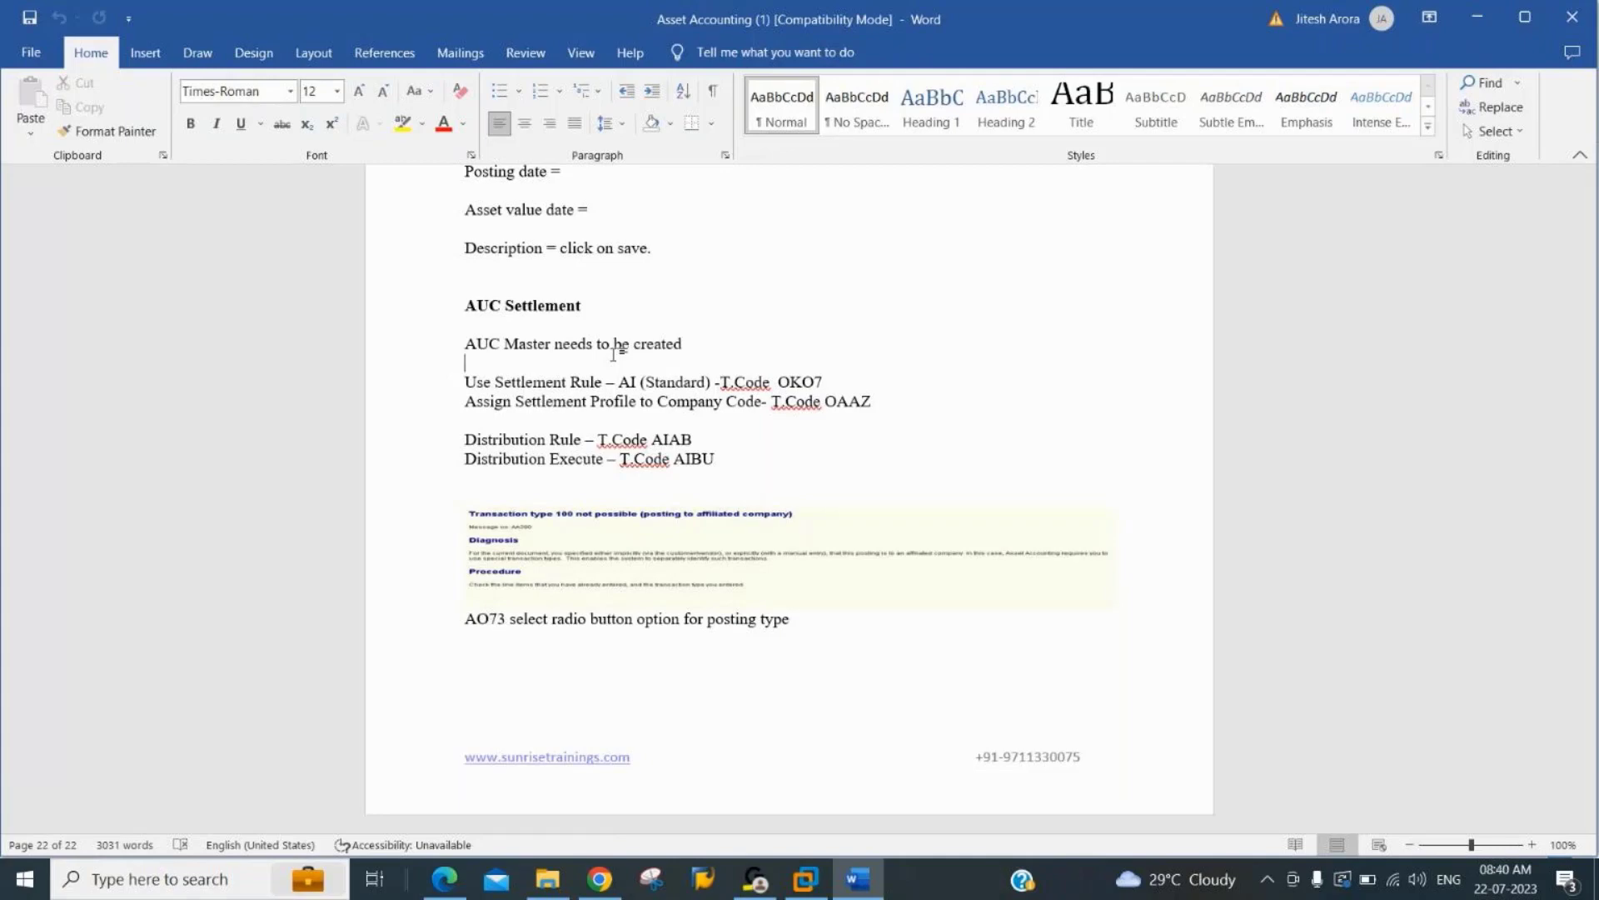
# Read through the AUC Settlement notes and their transaction codes in the Asset Accounting document.
pyautogui.press('Left')
pyautogui.press('Right')
pyautogui.press('Left')
pyautogui.press('Left')
pyautogui.press('Down')
pyautogui.press('Left')
pyautogui.press('Left')
pyautogui.press('Left')
pyautogui.press('Left')
pyautogui.press('Left')
pyautogui.press('Left')
pyautogui.press('Left')
pyautogui.press('Left')
pyautogui.press('Left')
pyautogui.press('Left')
pyautogui.press('Left')
pyautogui.press('Left')
pyautogui.press('Left')
pyautogui.press('Left')
pyautogui.press('Left')
pyautogui.press('Left')
pyautogui.press('Left')
pyautogui.press('Left')
pyautogui.press('Left')
pyautogui.press('Left')
pyautogui.press('Left')
pyautogui.press('Left')
pyautogui.press('Left')
pyautogui.press('Left')
pyautogui.press('Left')
pyautogui.press('Down')
pyautogui.press('Down')
pyautogui.press('Down')
pyautogui.press('Right')
pyautogui.press('Right')
pyautogui.press('Right')
pyautogui.press('Right')
pyautogui.press('Right')
pyautogui.press('Right')
pyautogui.press('Right')
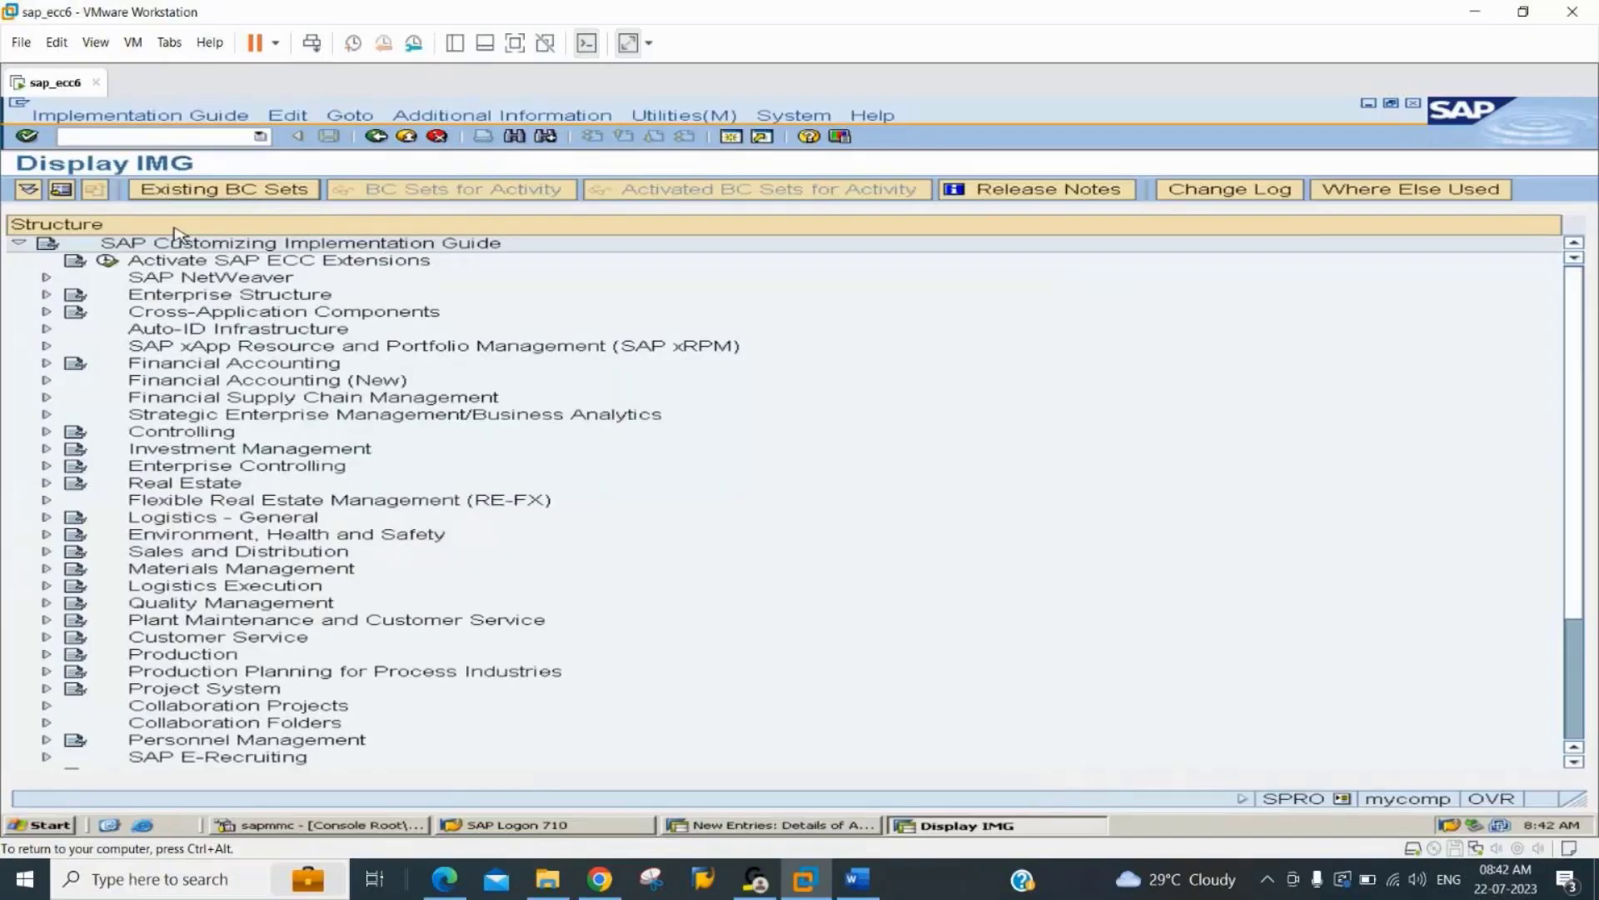
# Switch to the SAP virtual machine and expand Financial Accounting and its Asset Accounting node in the implementation guide.
pyautogui.click(805, 878)
pyautogui.click(192, 298)
pyautogui.press('Down')
pyautogui.press('Down')
pyautogui.press('Down')
pyautogui.press('Down')
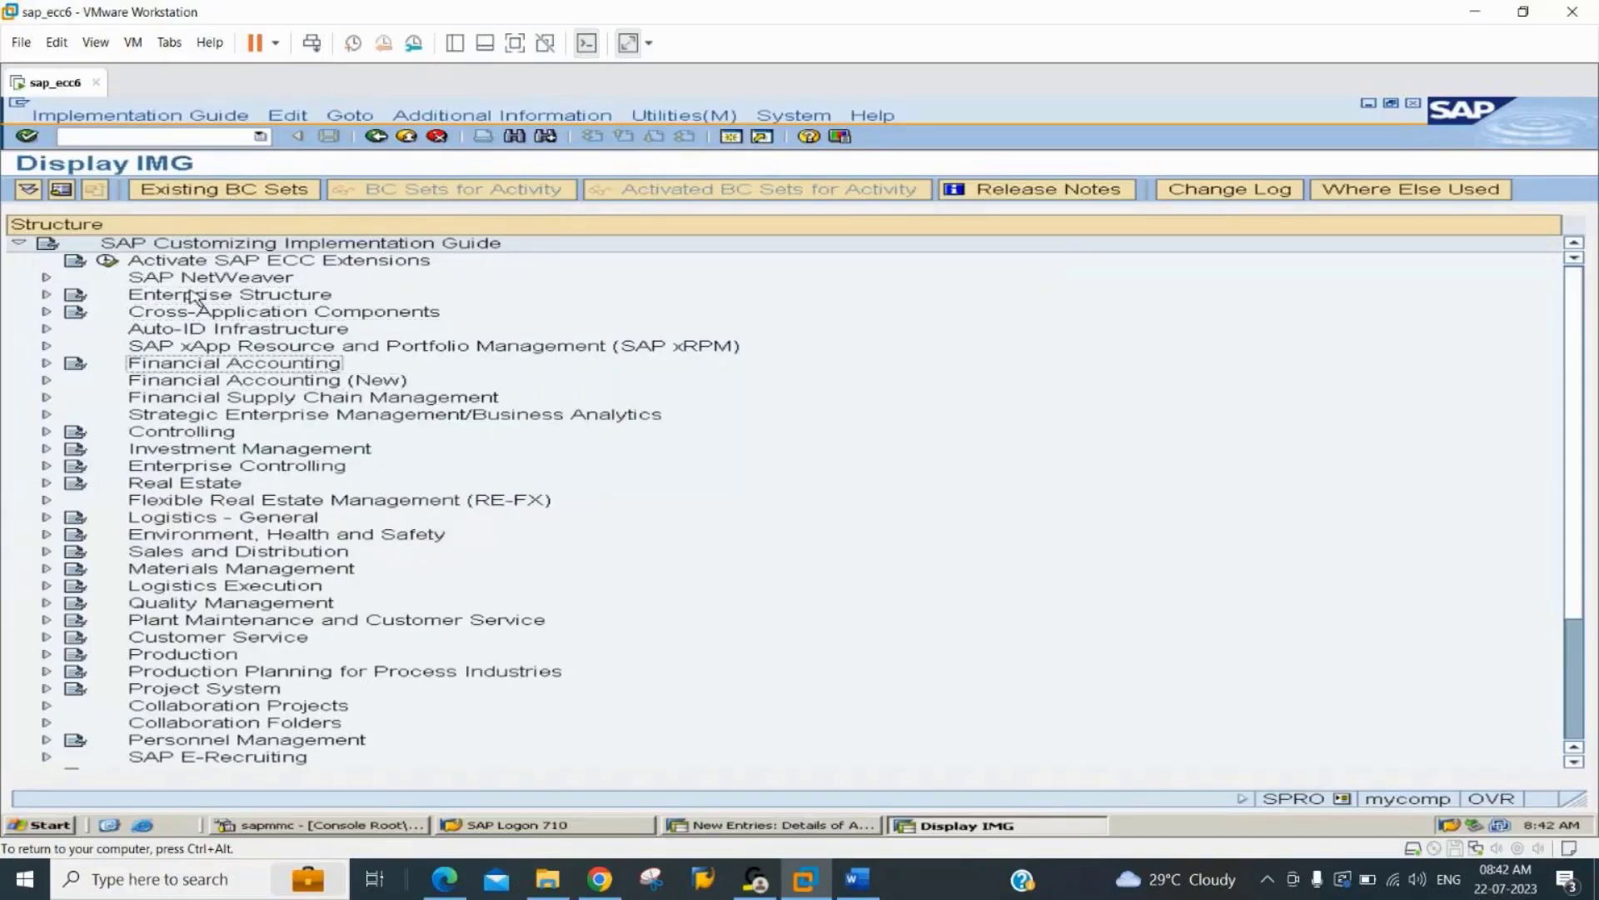
pyautogui.press('Right')
pyautogui.press('Down')
pyautogui.press('Down')
pyautogui.press('Down')
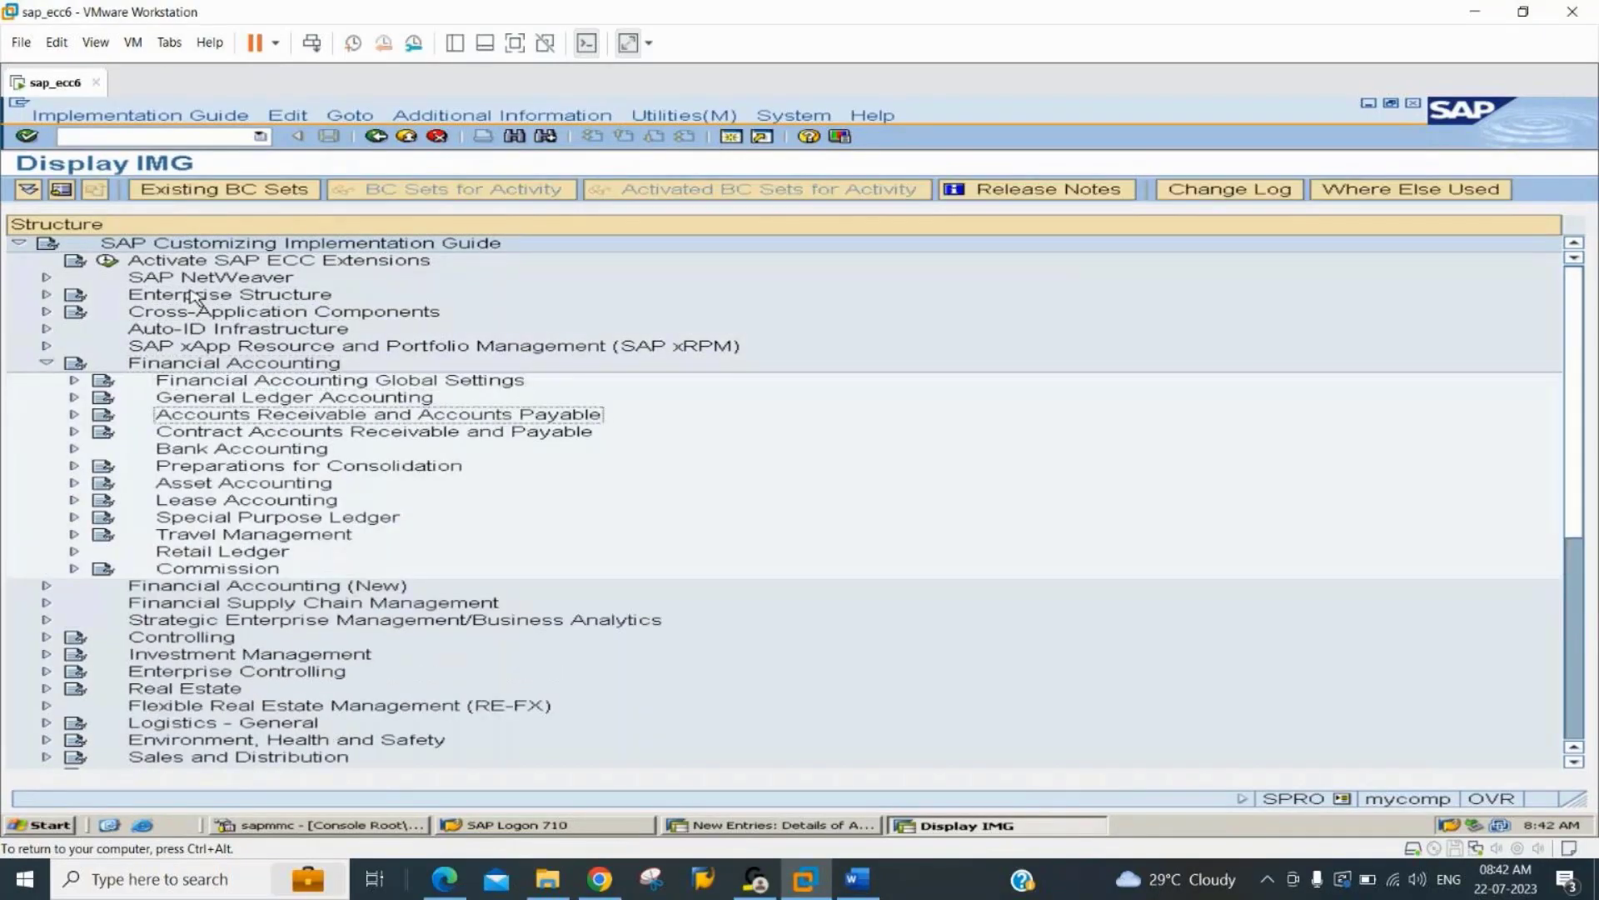
pyautogui.press('Down')
pyautogui.press('Down')
pyautogui.press('Down')
pyautogui.press('Down')
pyautogui.press('Right')
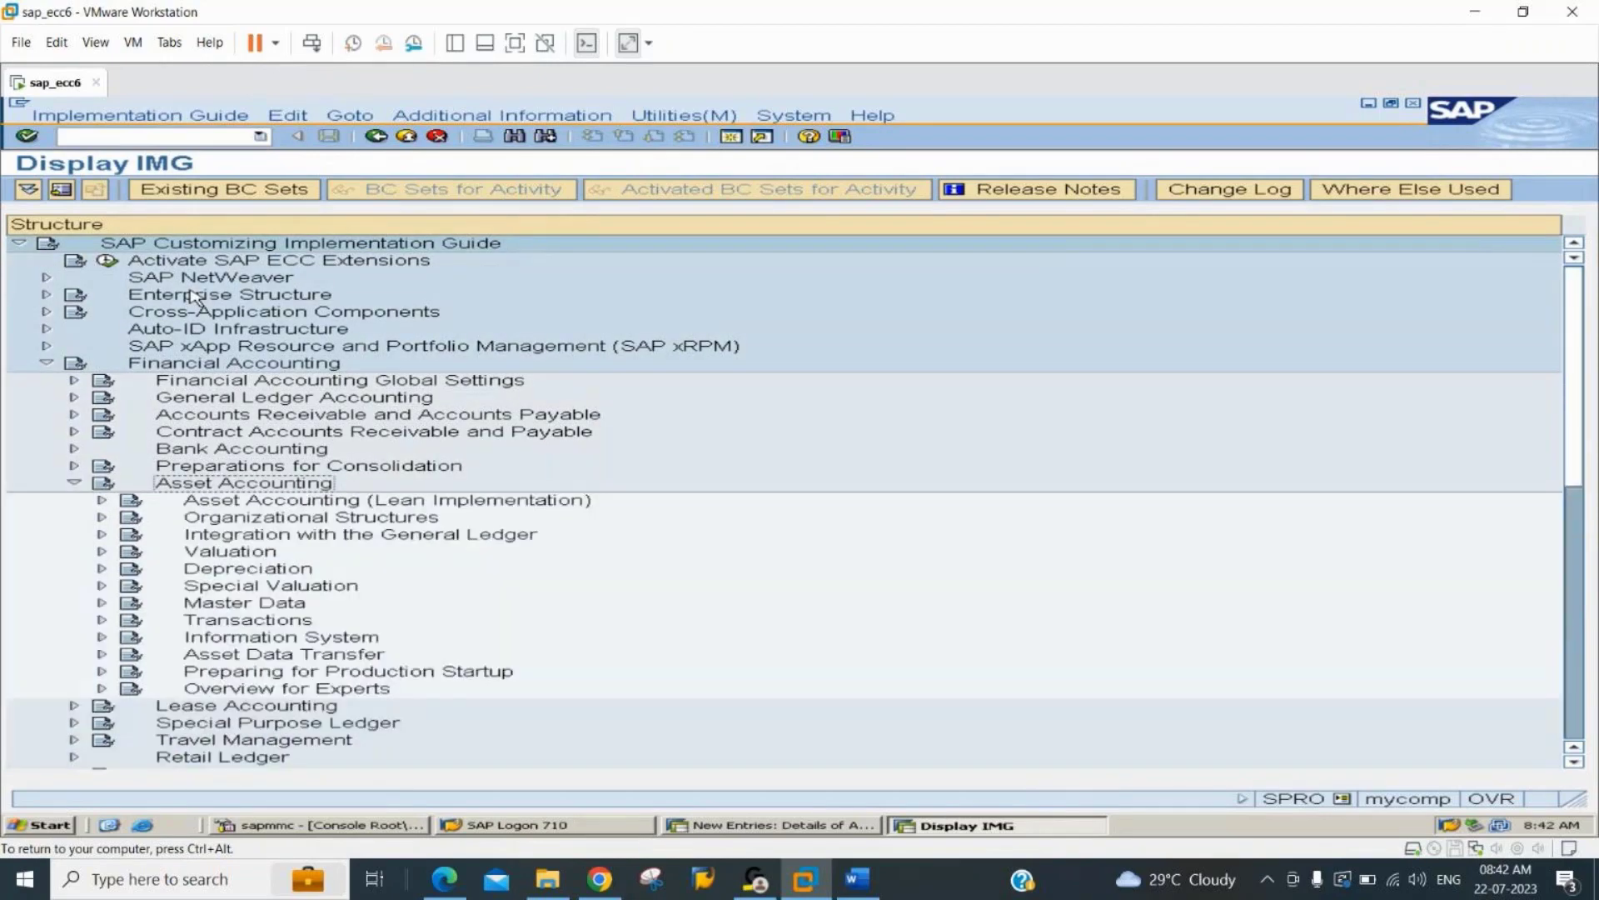
# Expand Organizational Structures and Asset Classes under Asset Accounting and open the Specify Account Determination activity.
pyautogui.press('Down')
pyautogui.press('Down')
pyautogui.press('Right')
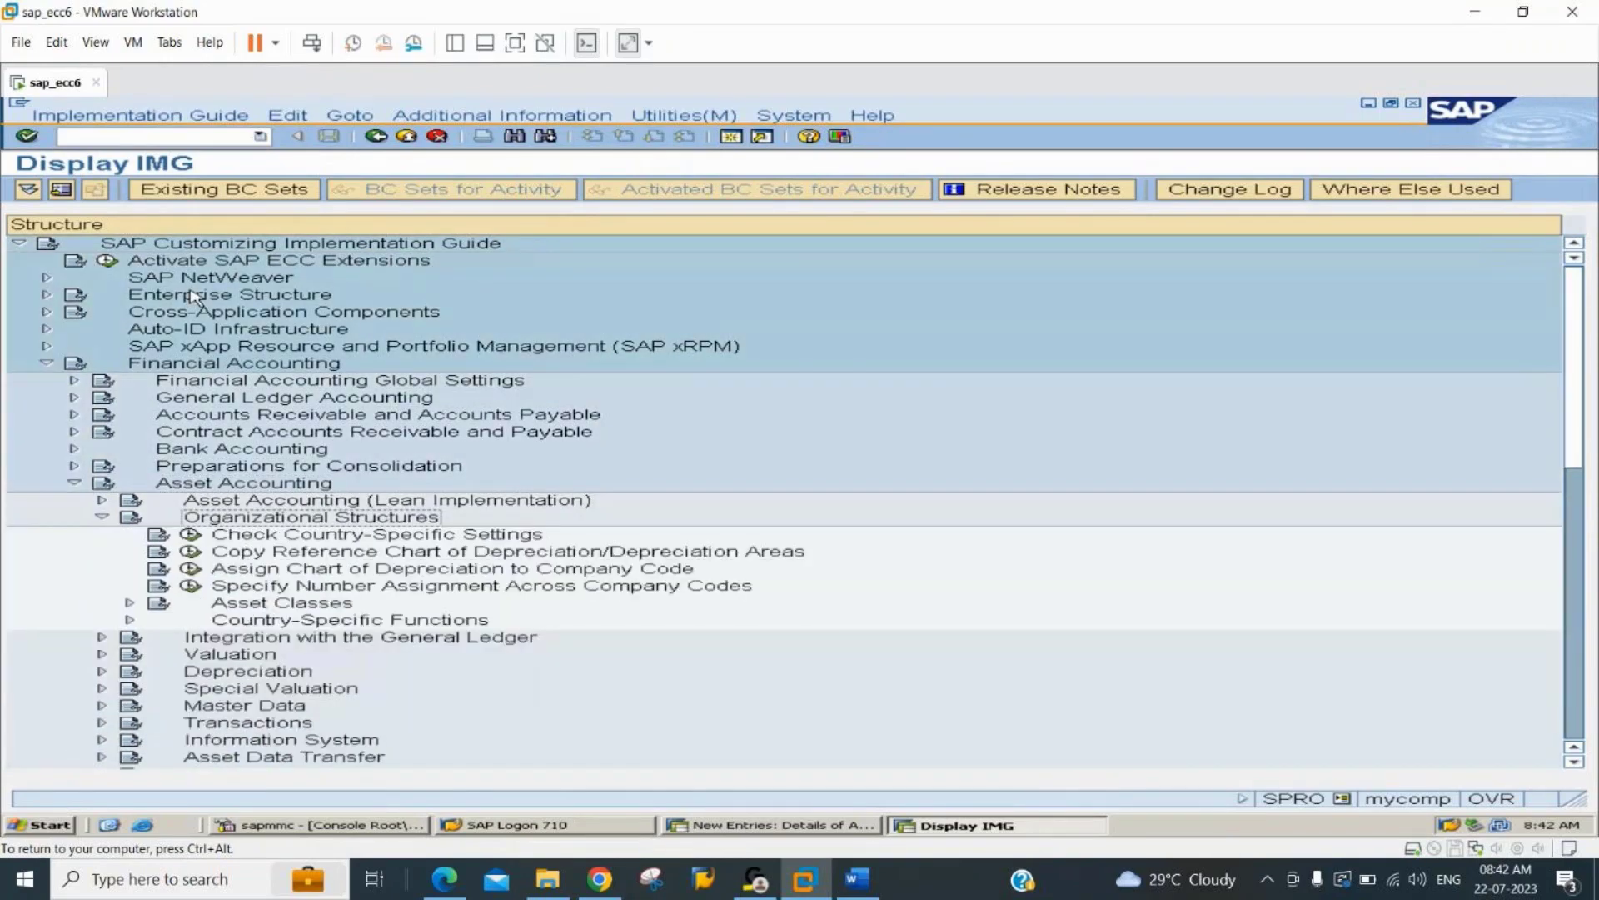
pyautogui.press('Down')
pyautogui.press('Down')
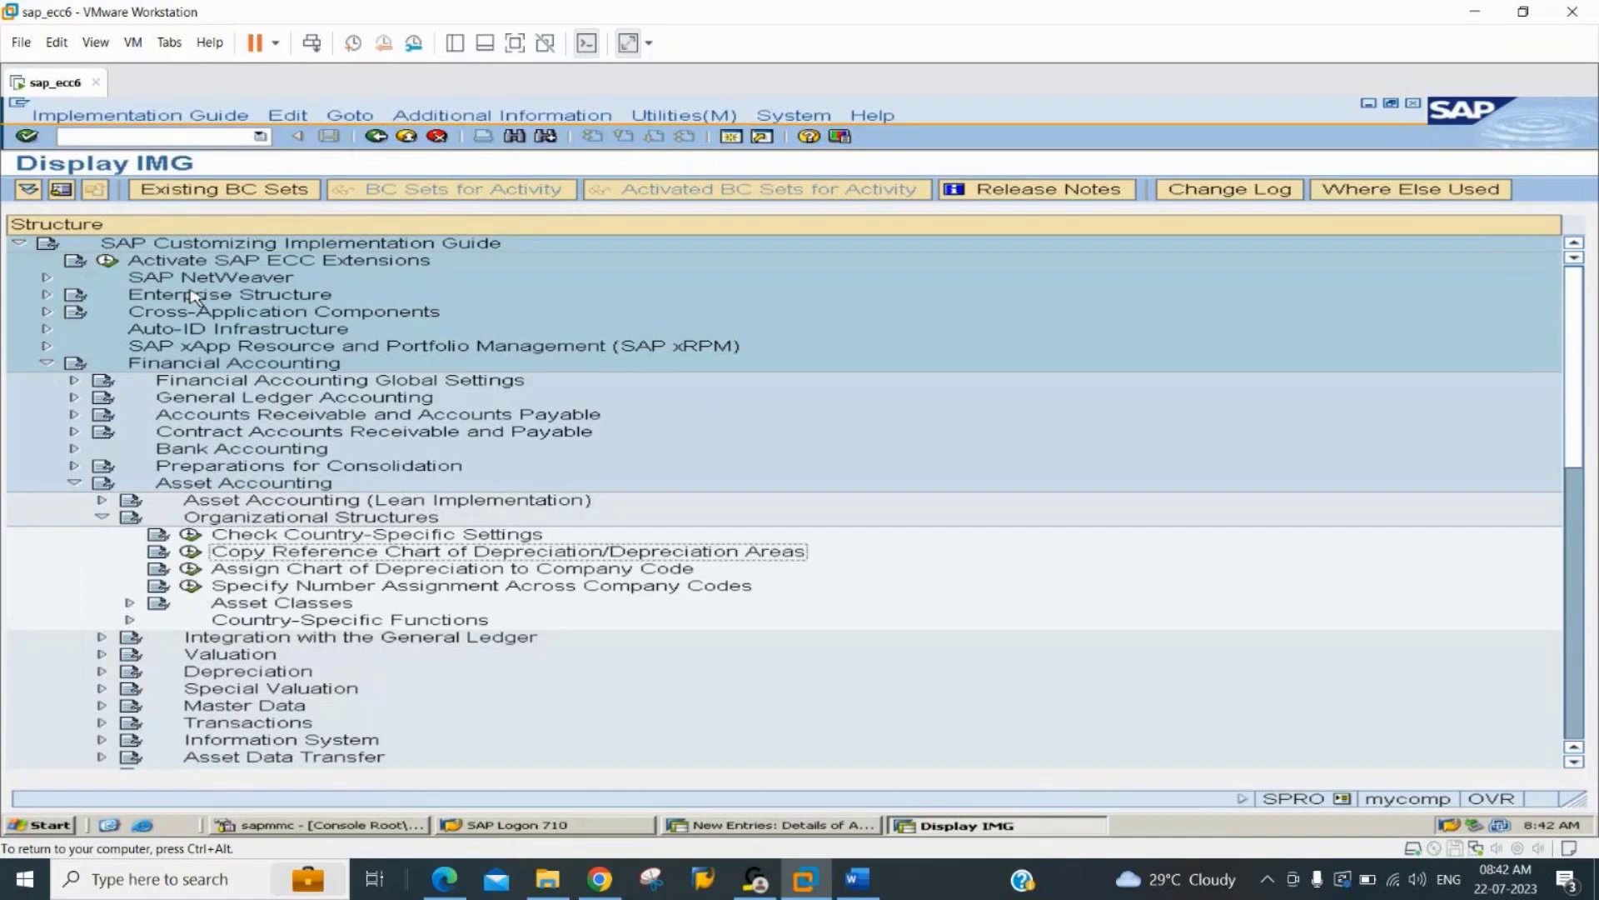
pyautogui.press('Down')
pyautogui.press('Down')
pyautogui.press('Right')
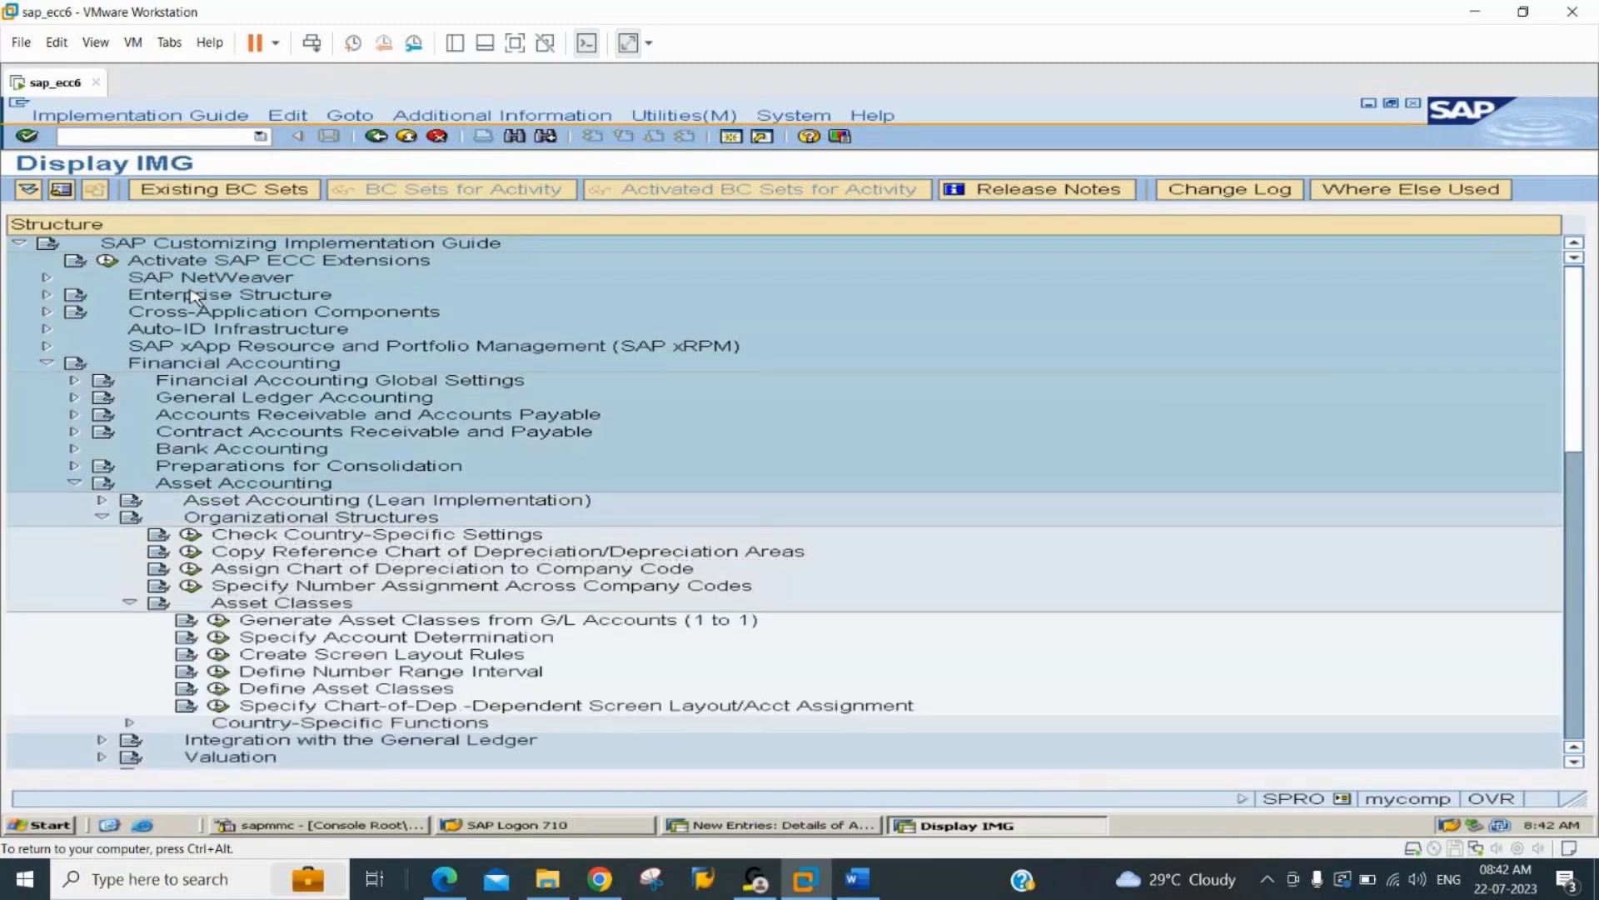
pyautogui.press('Down')
pyautogui.press('Down')
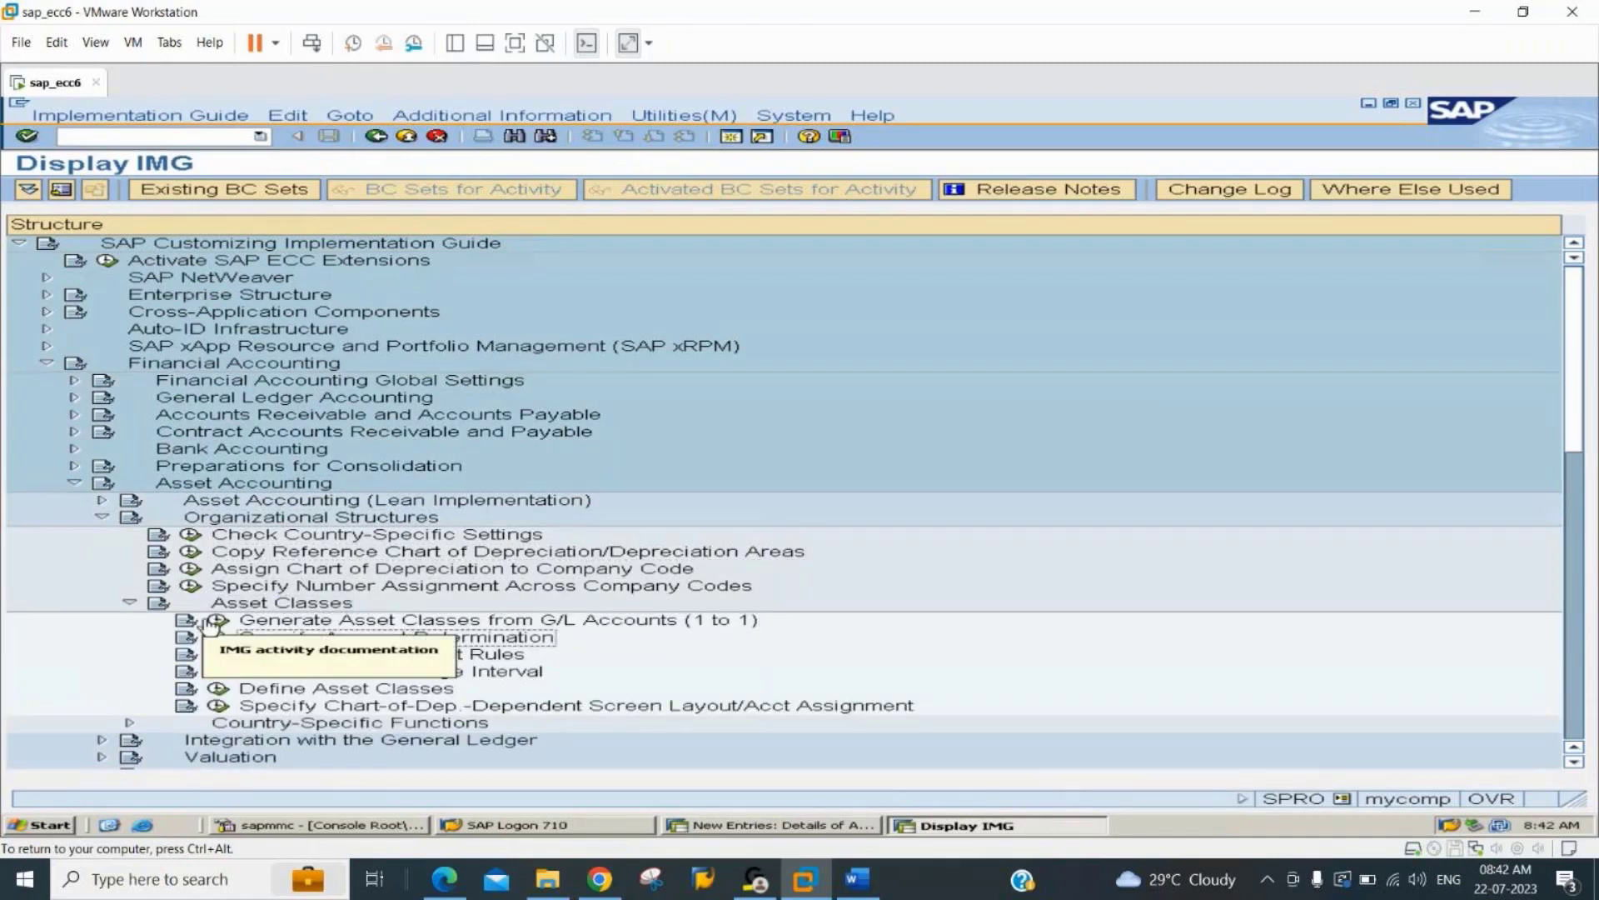
pyautogui.click(218, 637)
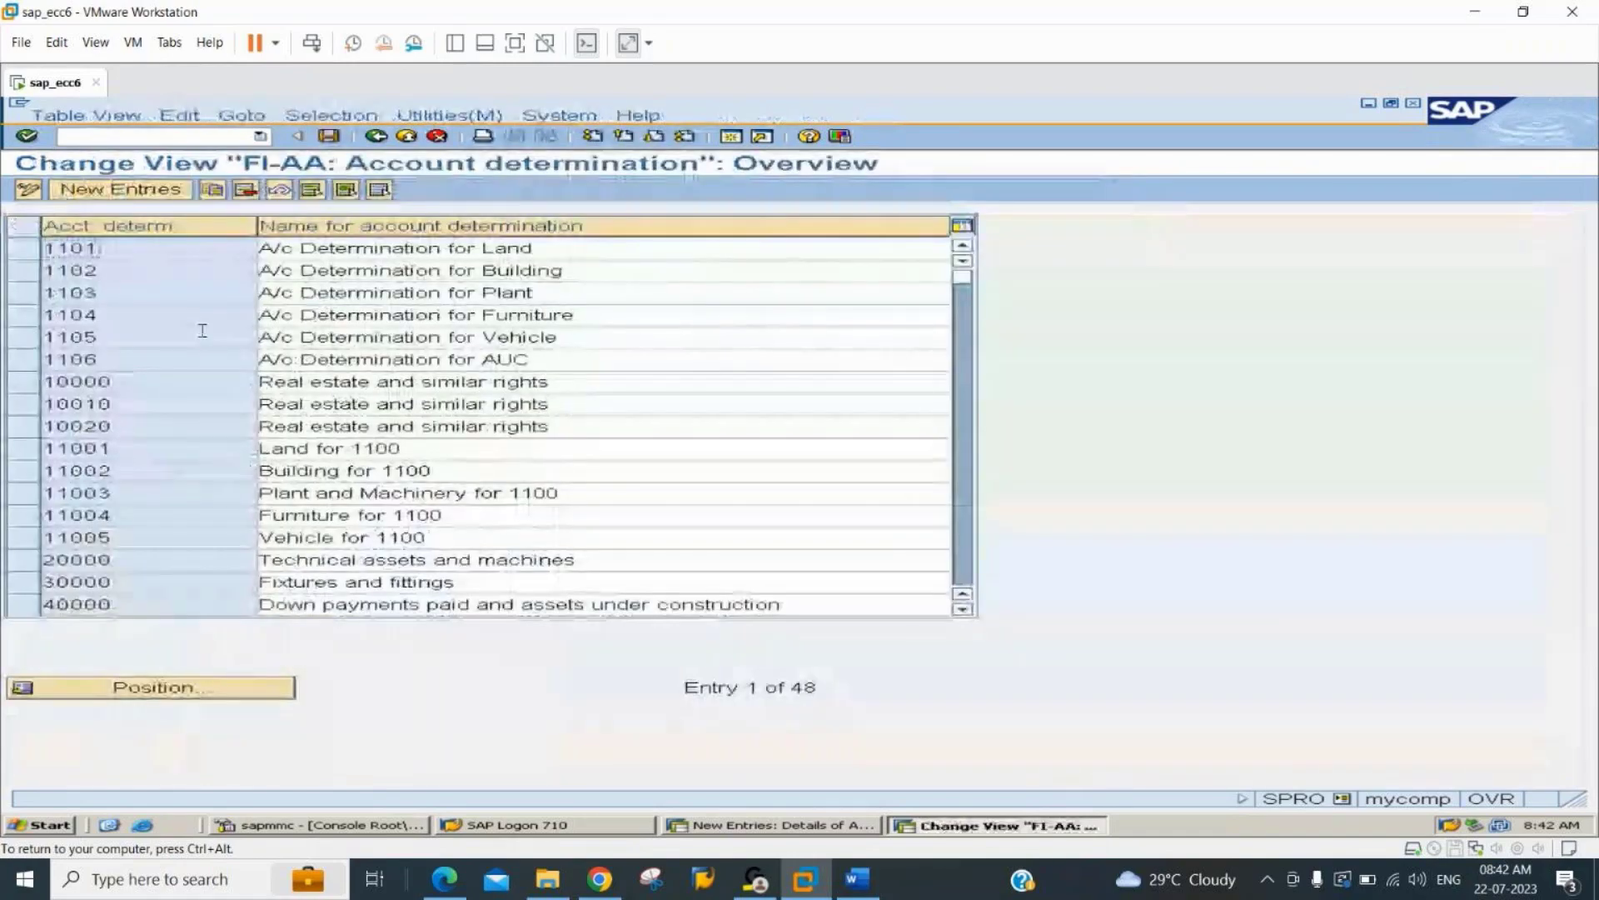
# Create a new account determination entry with the key 224406.
pyautogui.click(158, 190)
pyautogui.write('2')
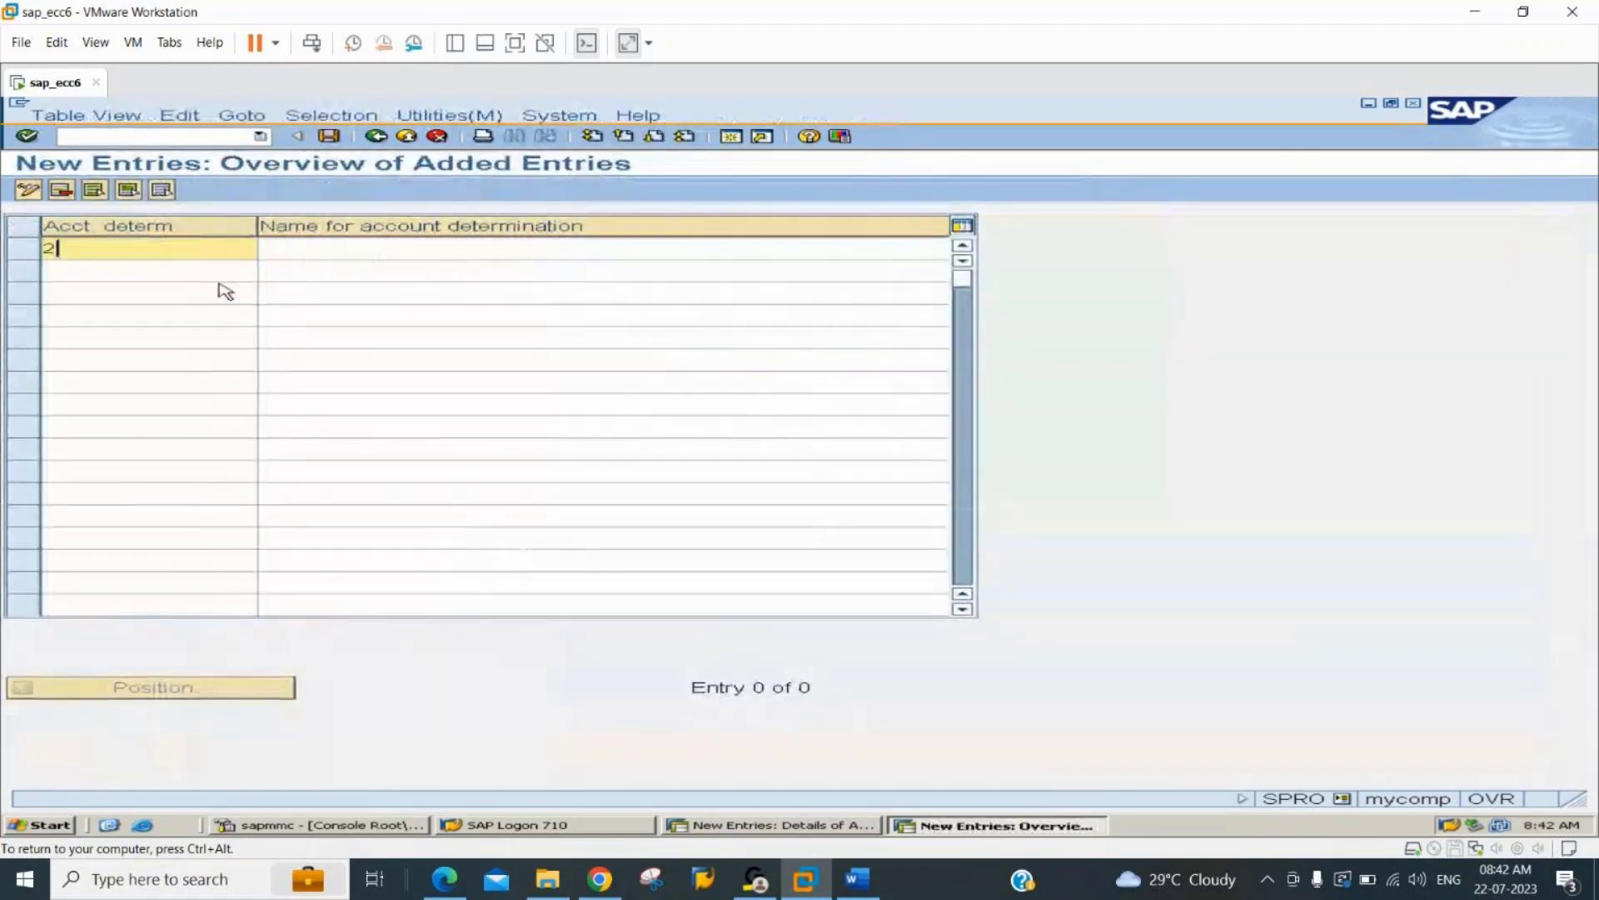
pyautogui.write('2440')
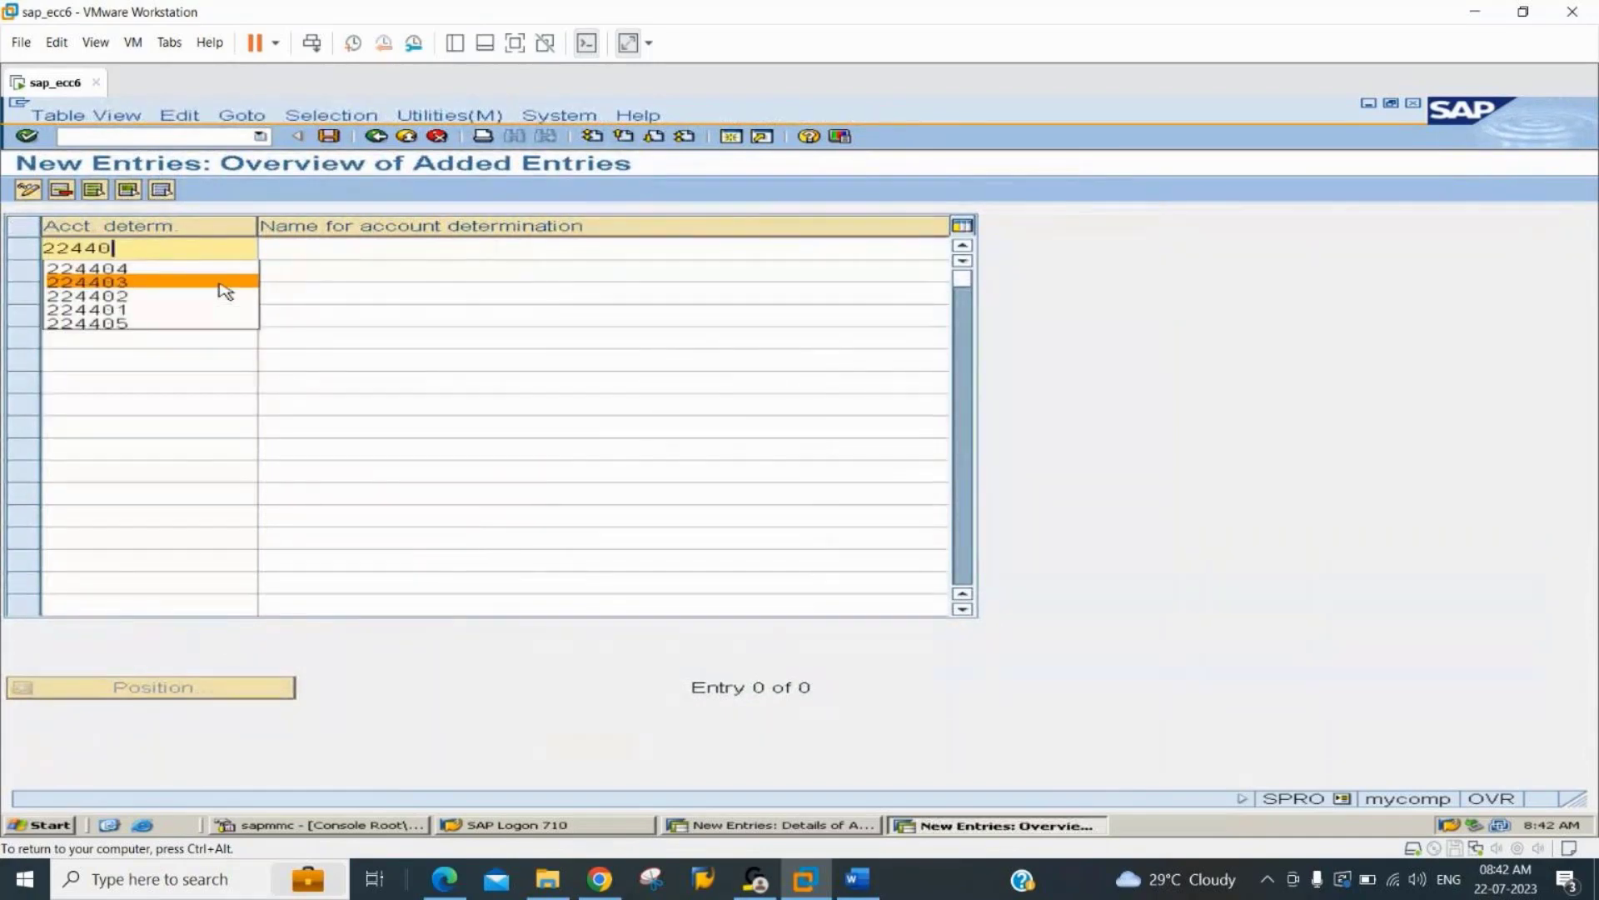
pyautogui.write('6')
pyautogui.press('Tab')
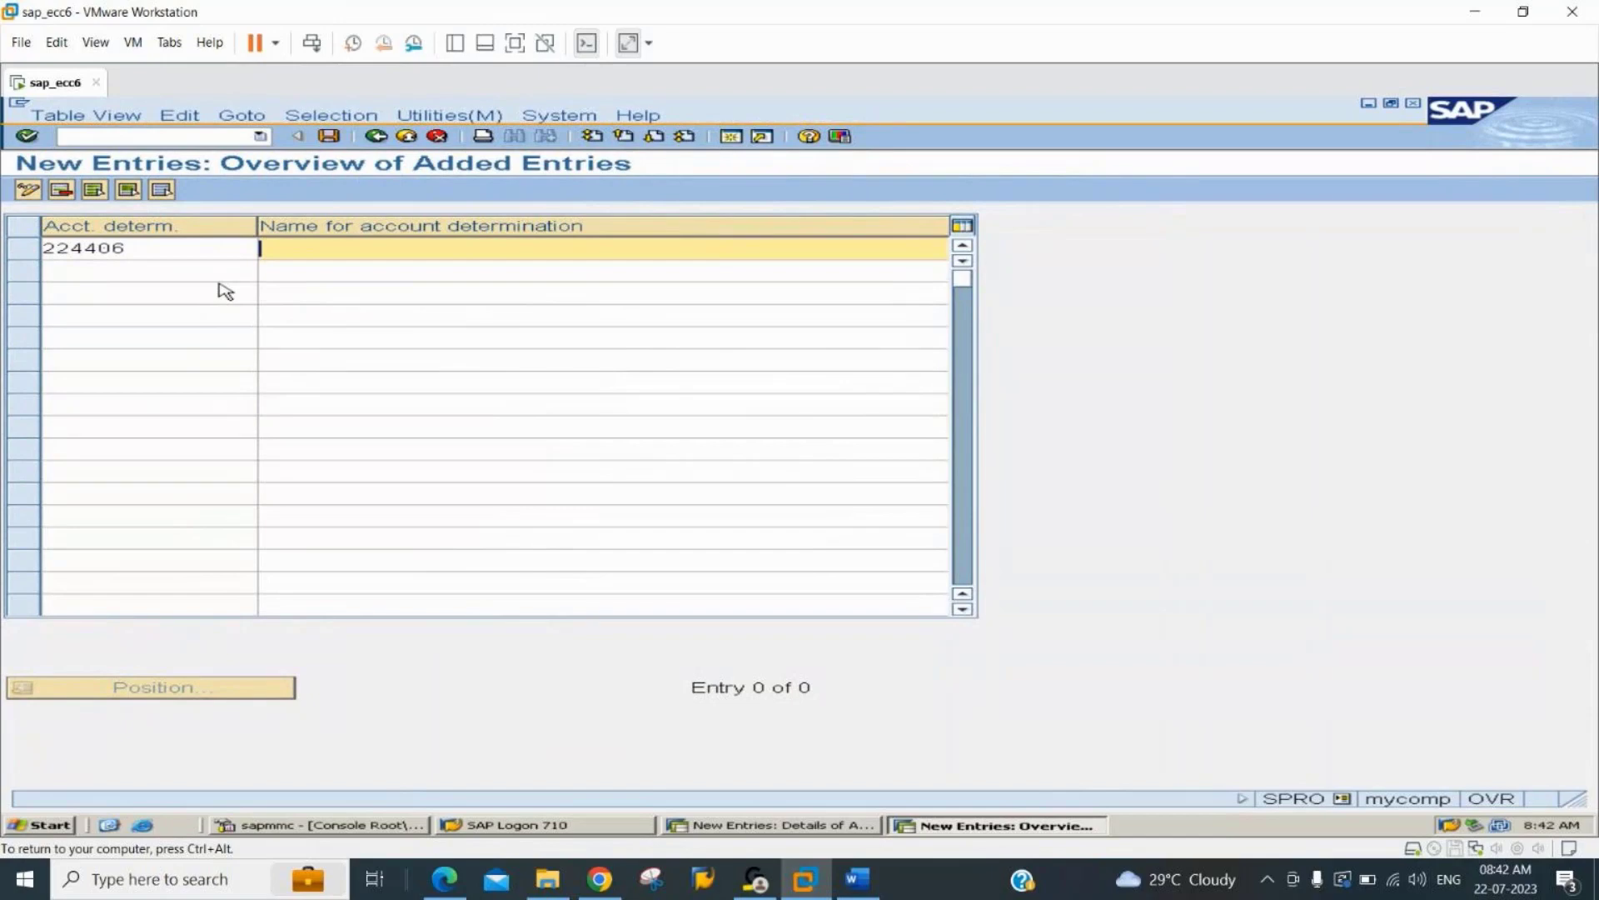
# Name the account determination 224406 "A/c Determination for AuC".
pyautogui.write('A')
pyautogui.press('Down')
pyautogui.press('Return')
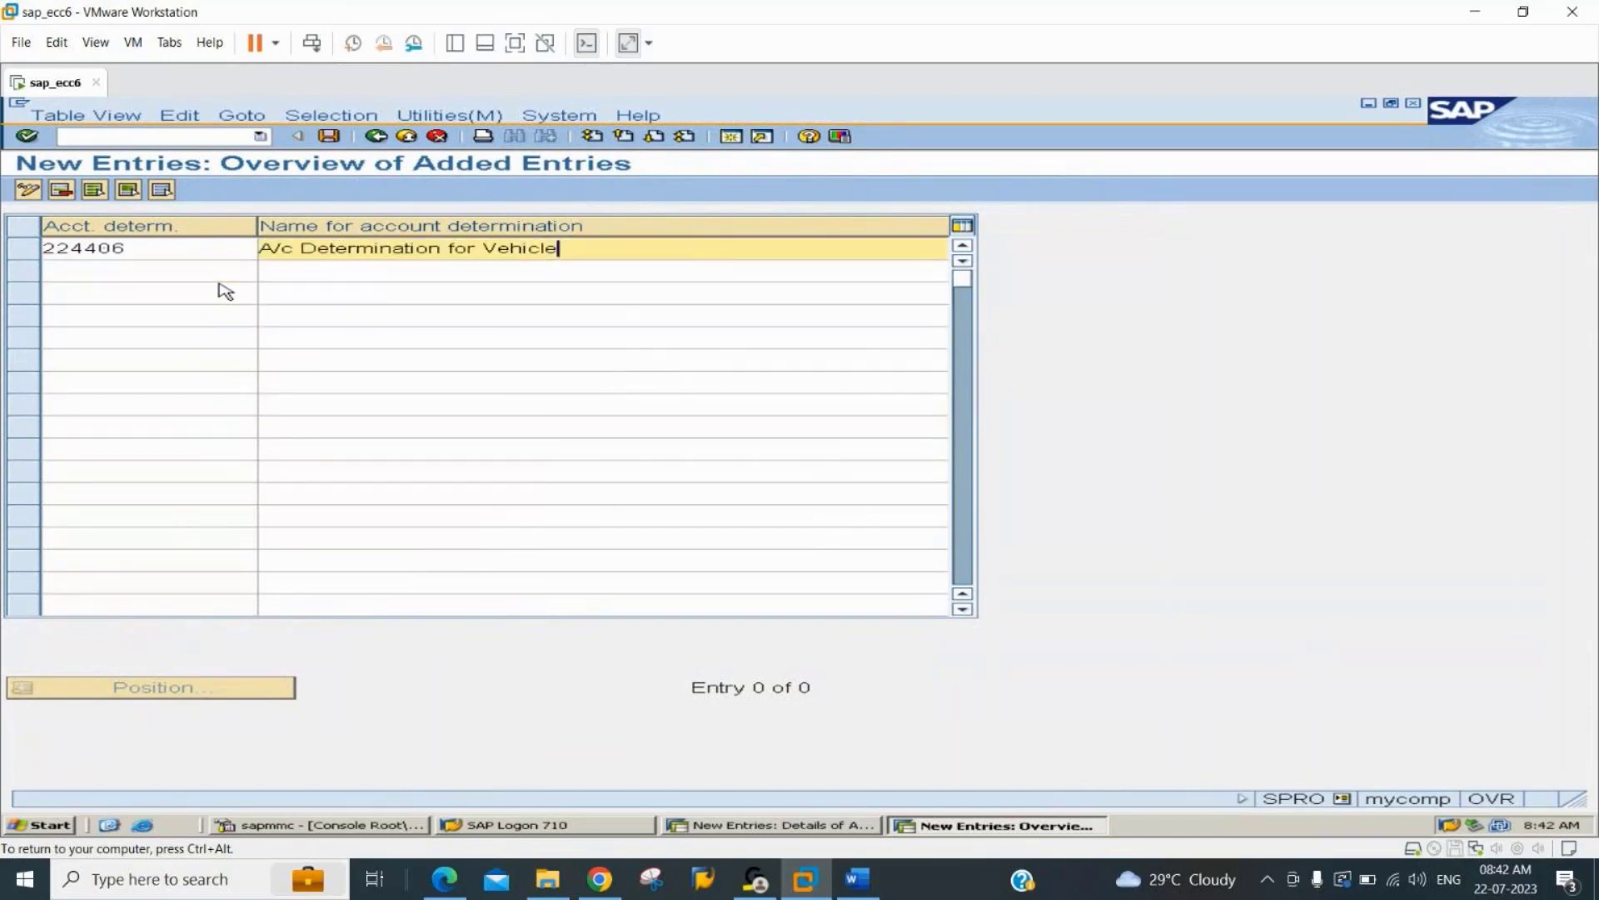
pyautogui.press('BackSpace')
pyautogui.press('BackSpace')
pyautogui.press('BackSpace')
pyautogui.press('BackSpace')
pyautogui.press('BackSpace')
pyautogui.press('BackSpace')
pyautogui.press('BackSpace')
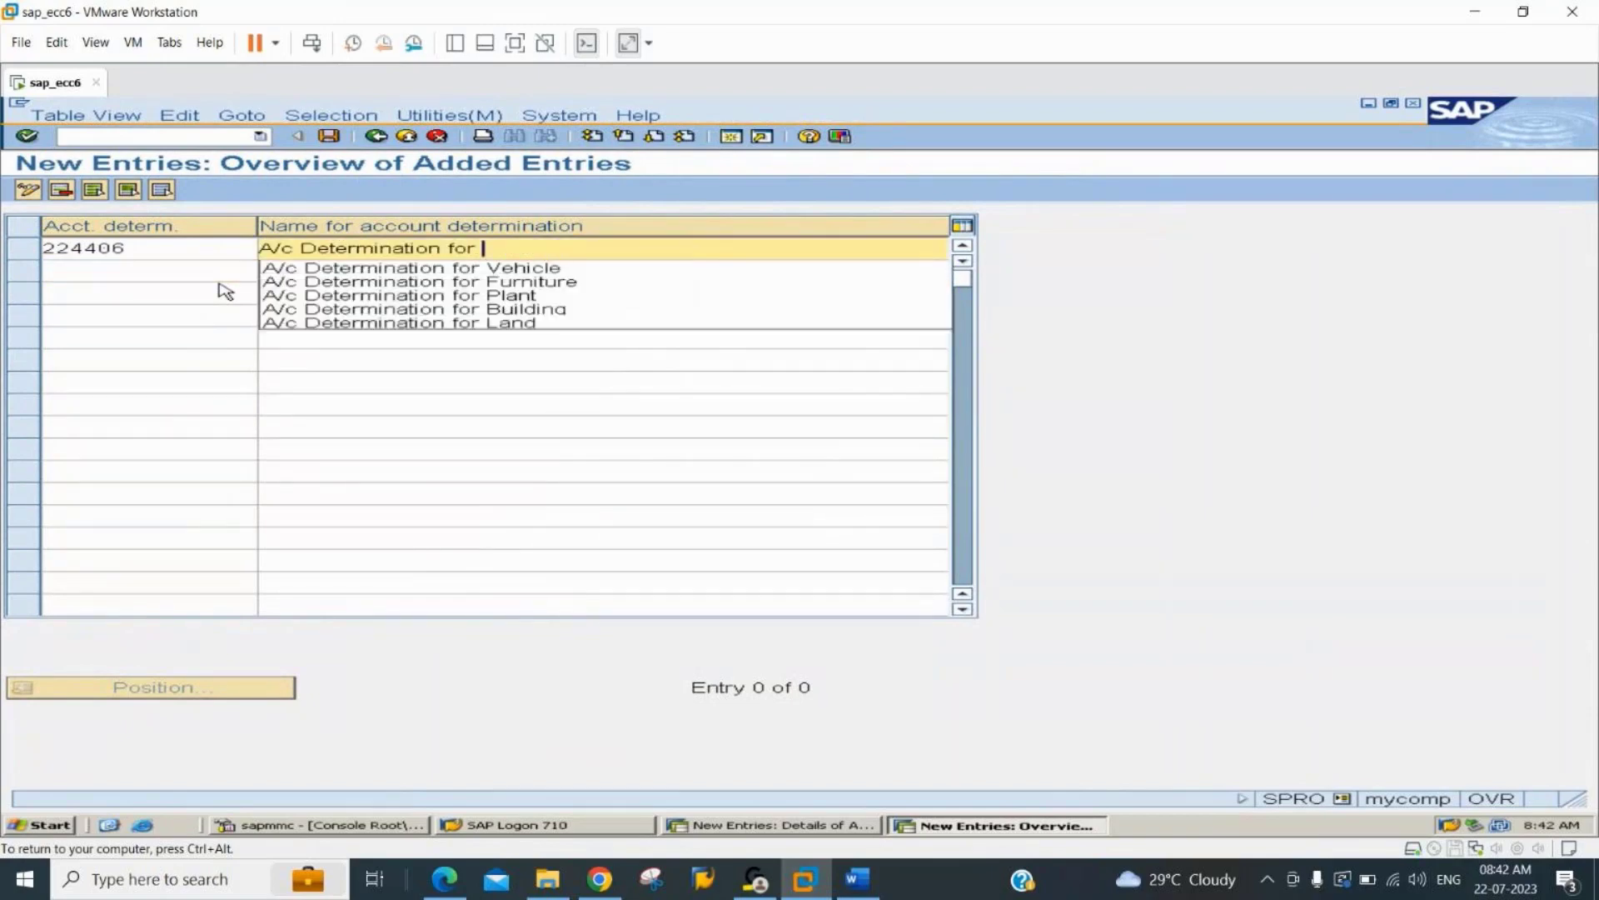
pyautogui.write('AuC')
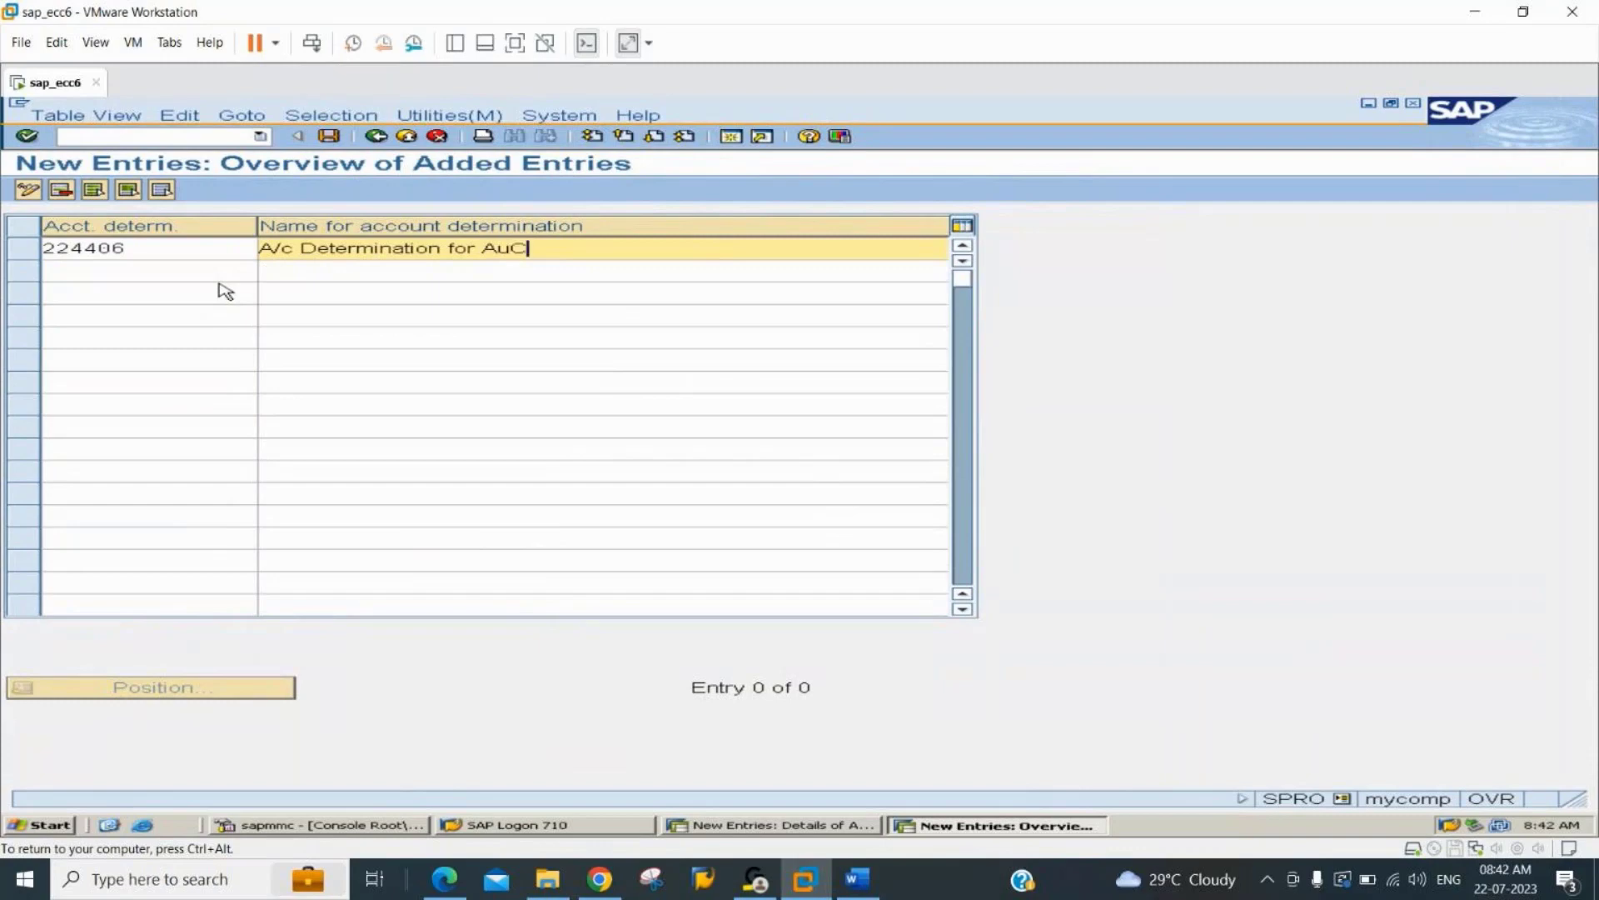
# Save the new account determination under the proposed customizing request and return to the implementation guide.
pyautogui.press('Return')
pyautogui.hotkey('ctrl', 's')
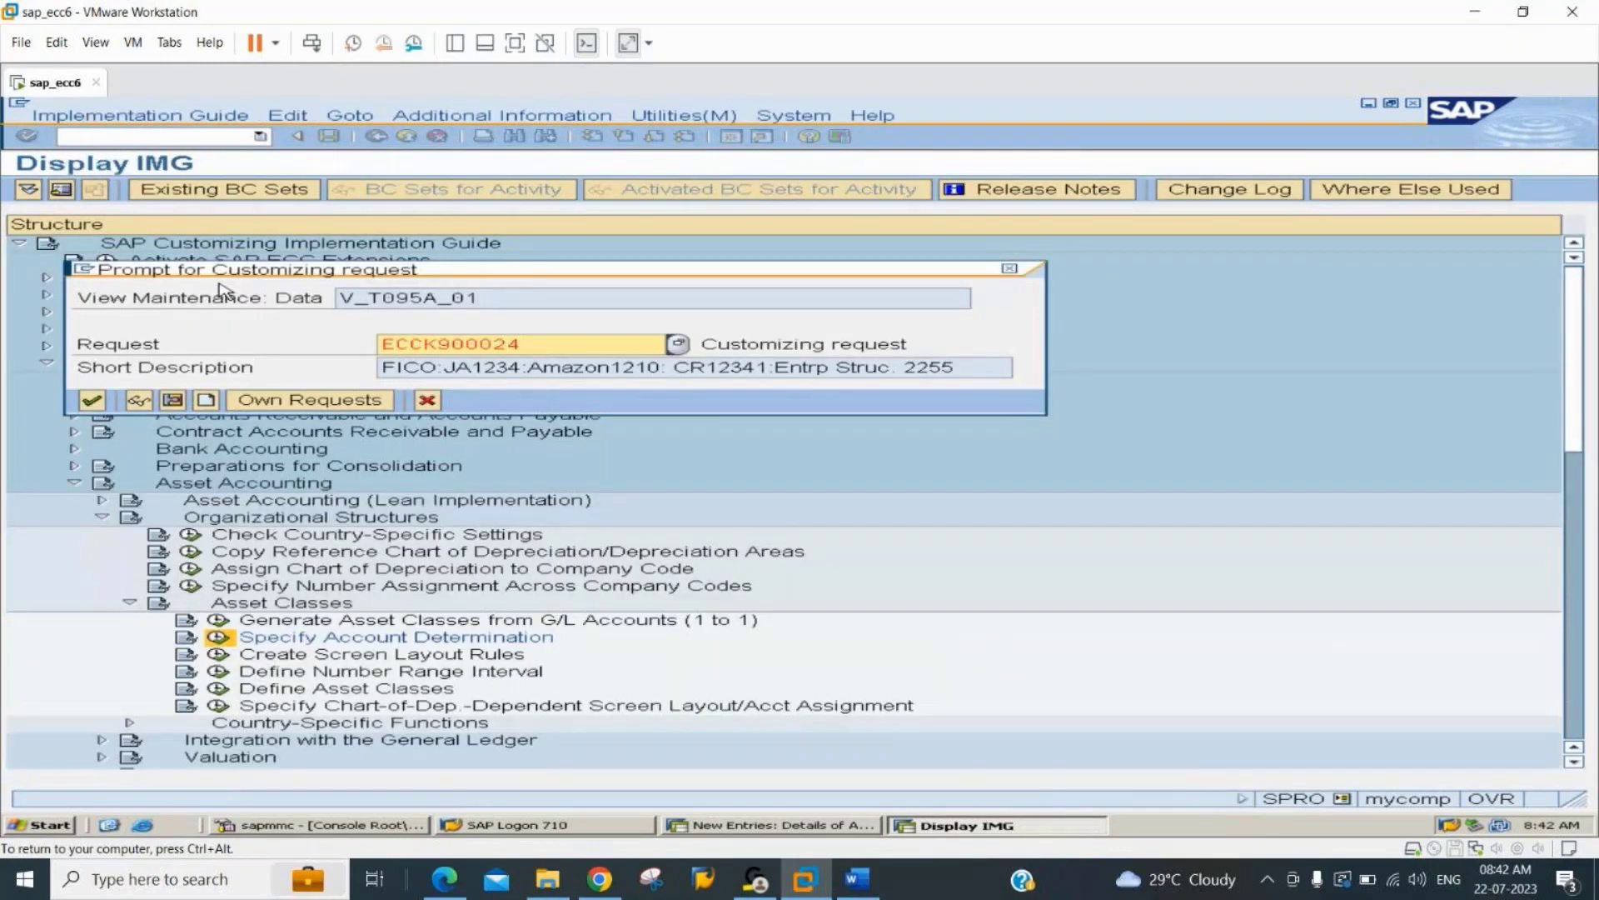
pyautogui.press('Return')
pyautogui.click(376, 137)
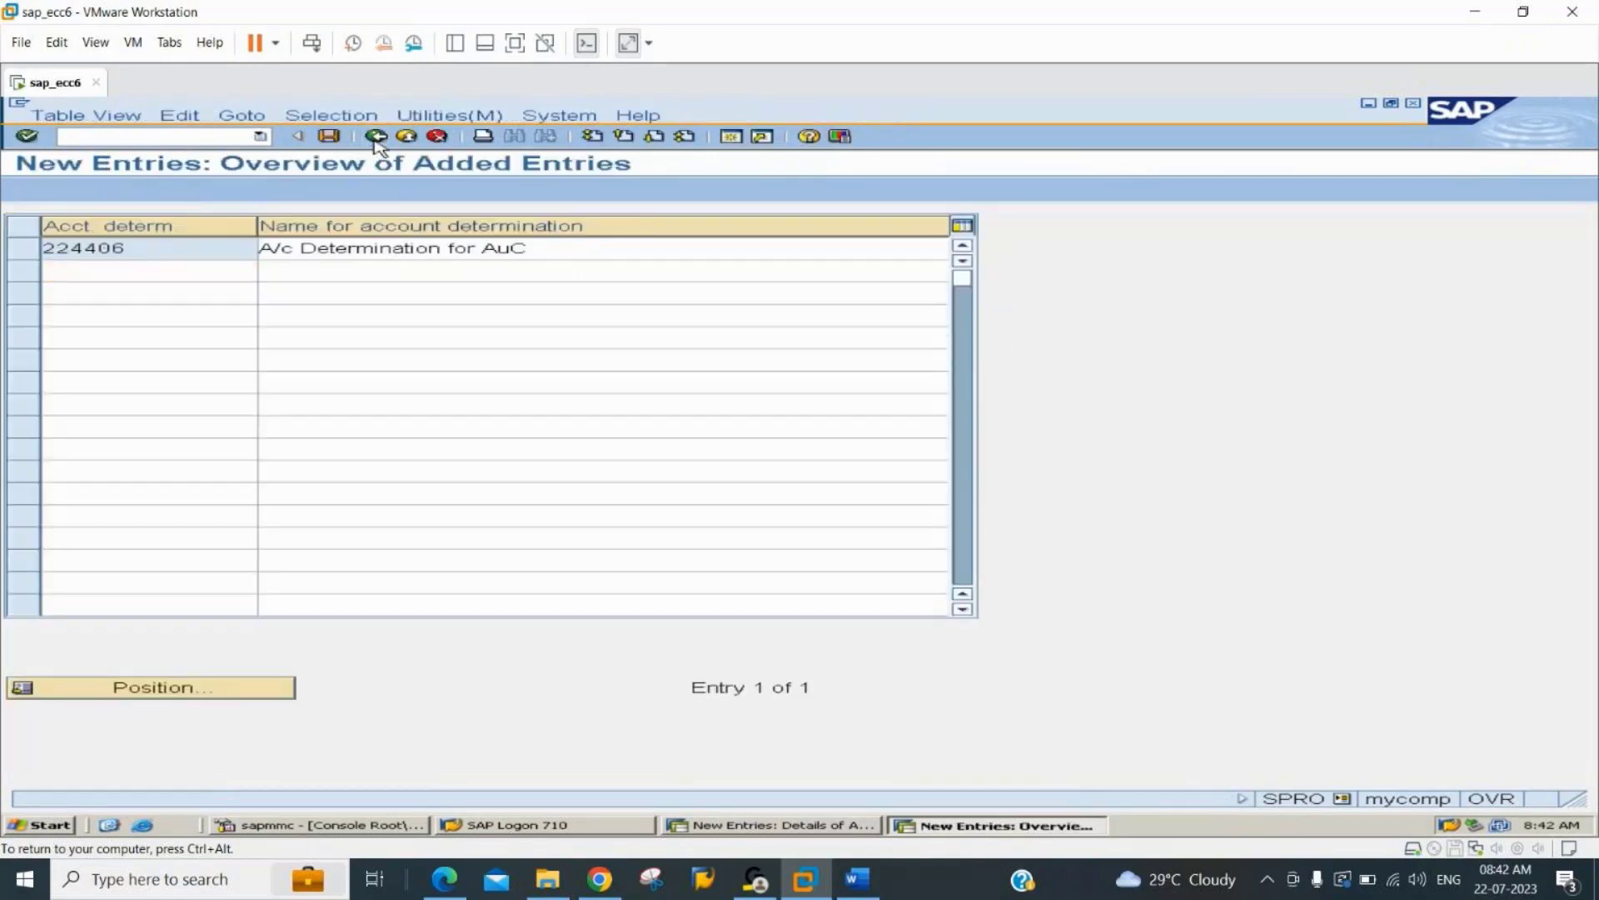
pyautogui.click(376, 138)
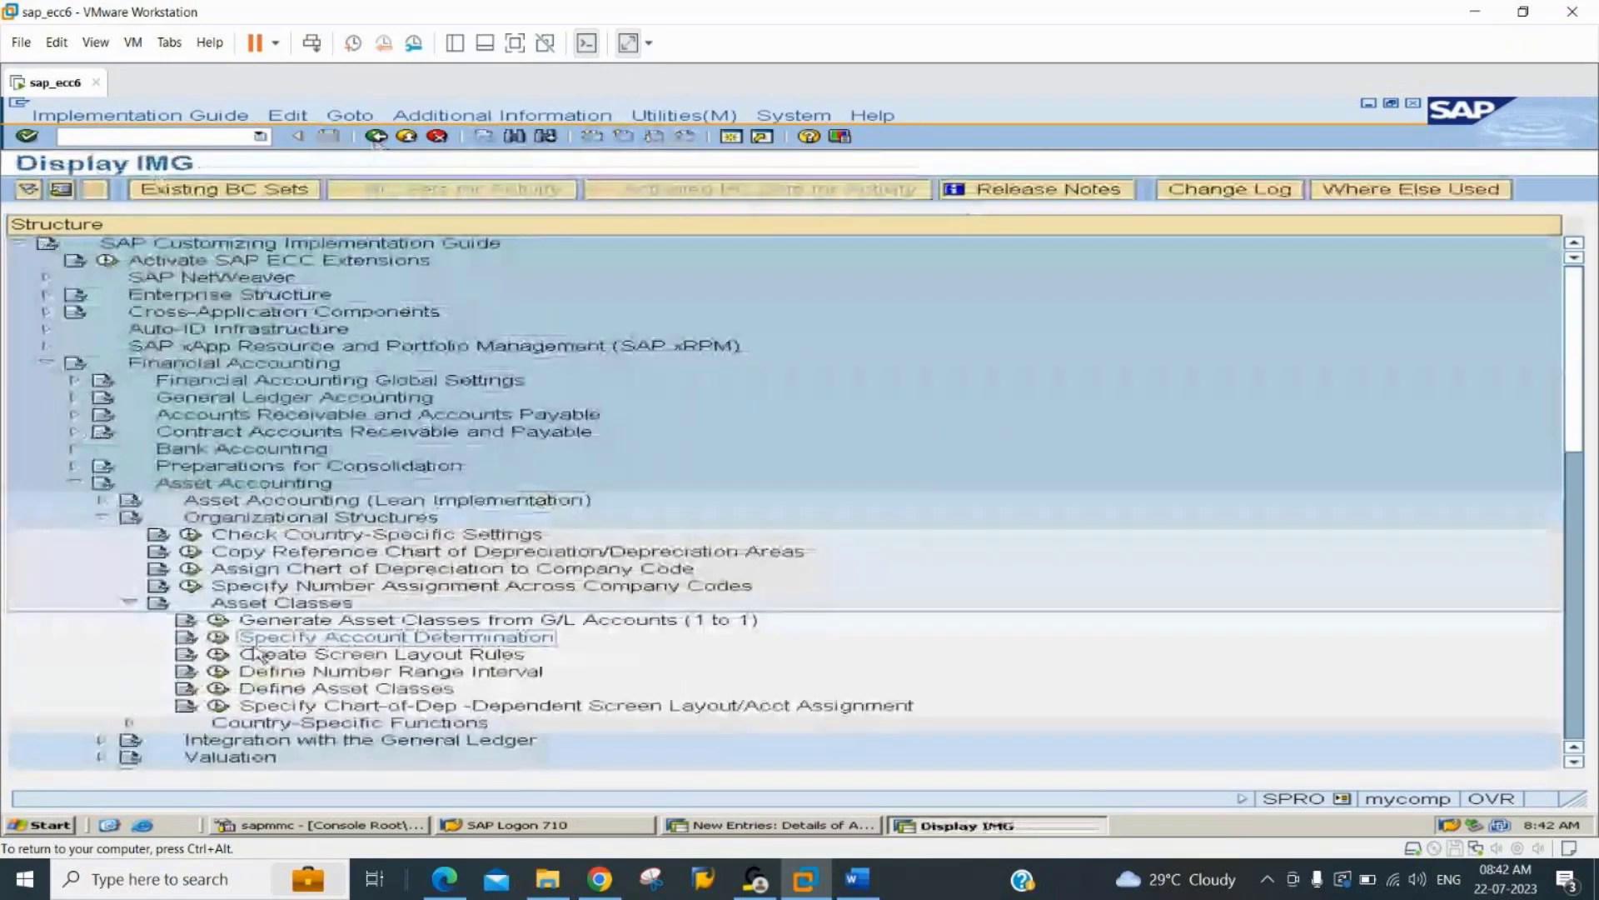
# Open Create Screen Layout Rules for asset master data and copy rule 4000, Assets under construction, to the new key 4406.
pyautogui.doubleClick(257, 652)
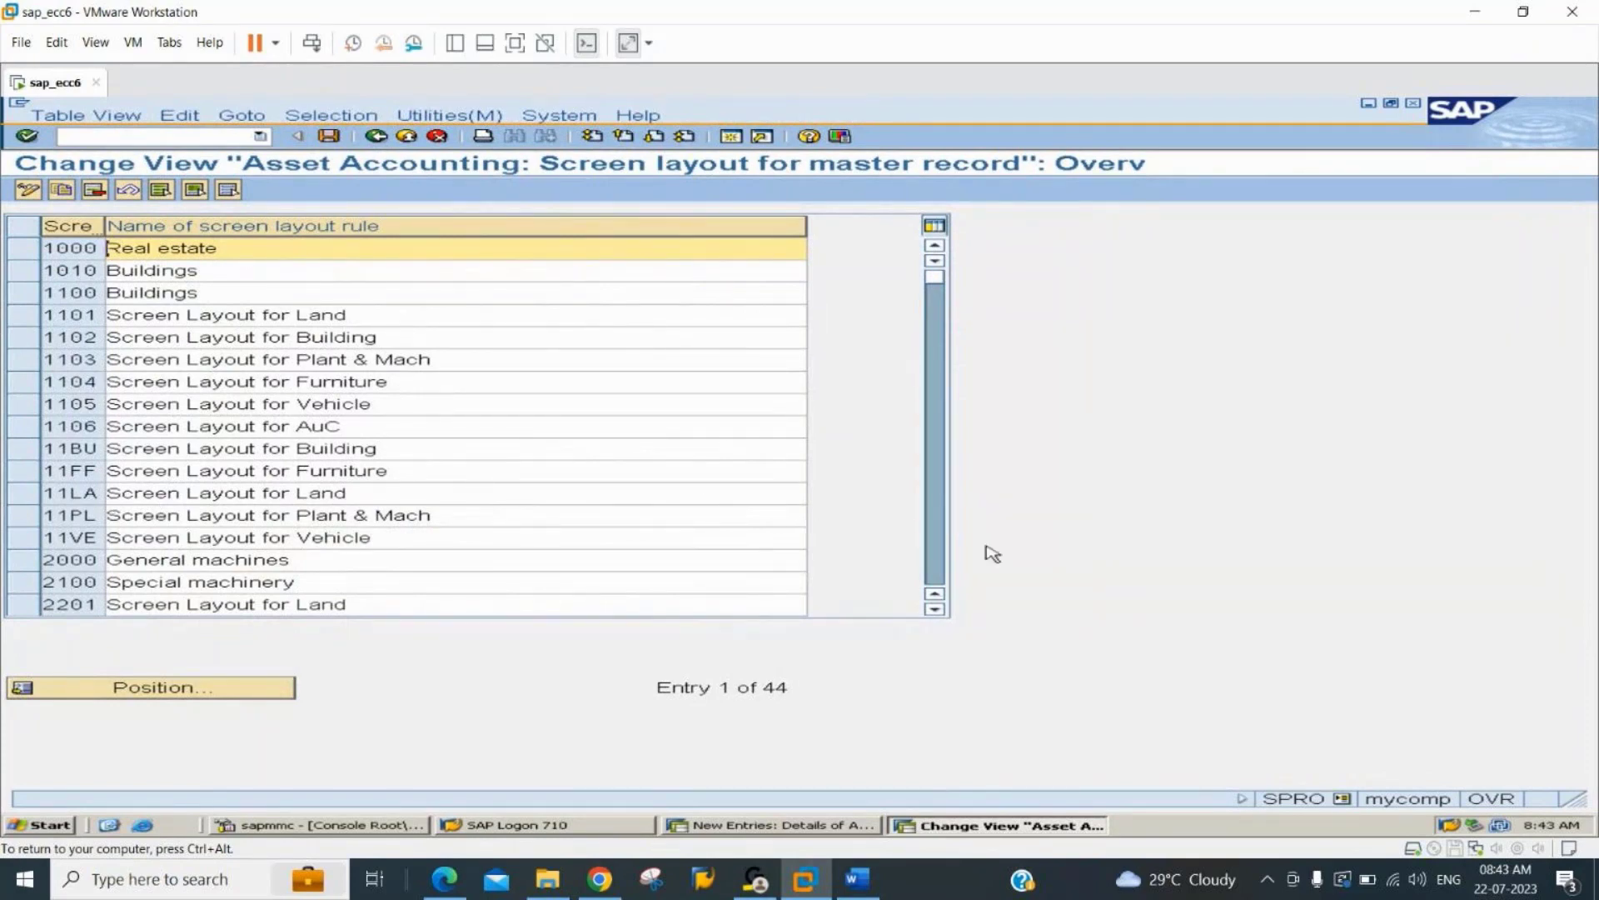
pyautogui.click(940, 532)
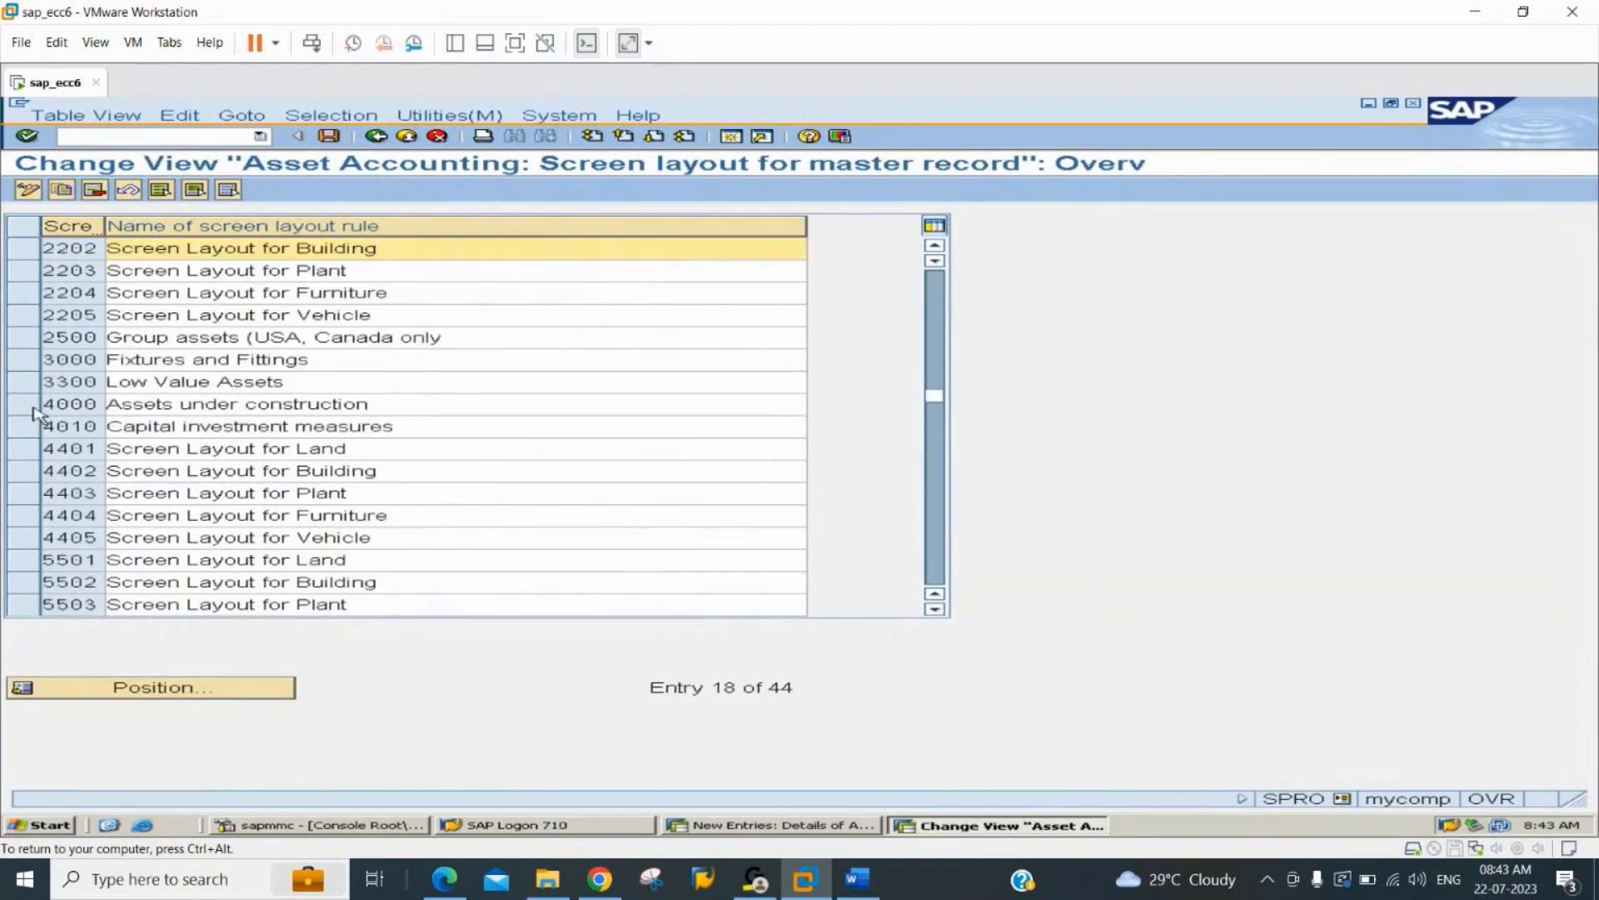
pyautogui.click(34, 406)
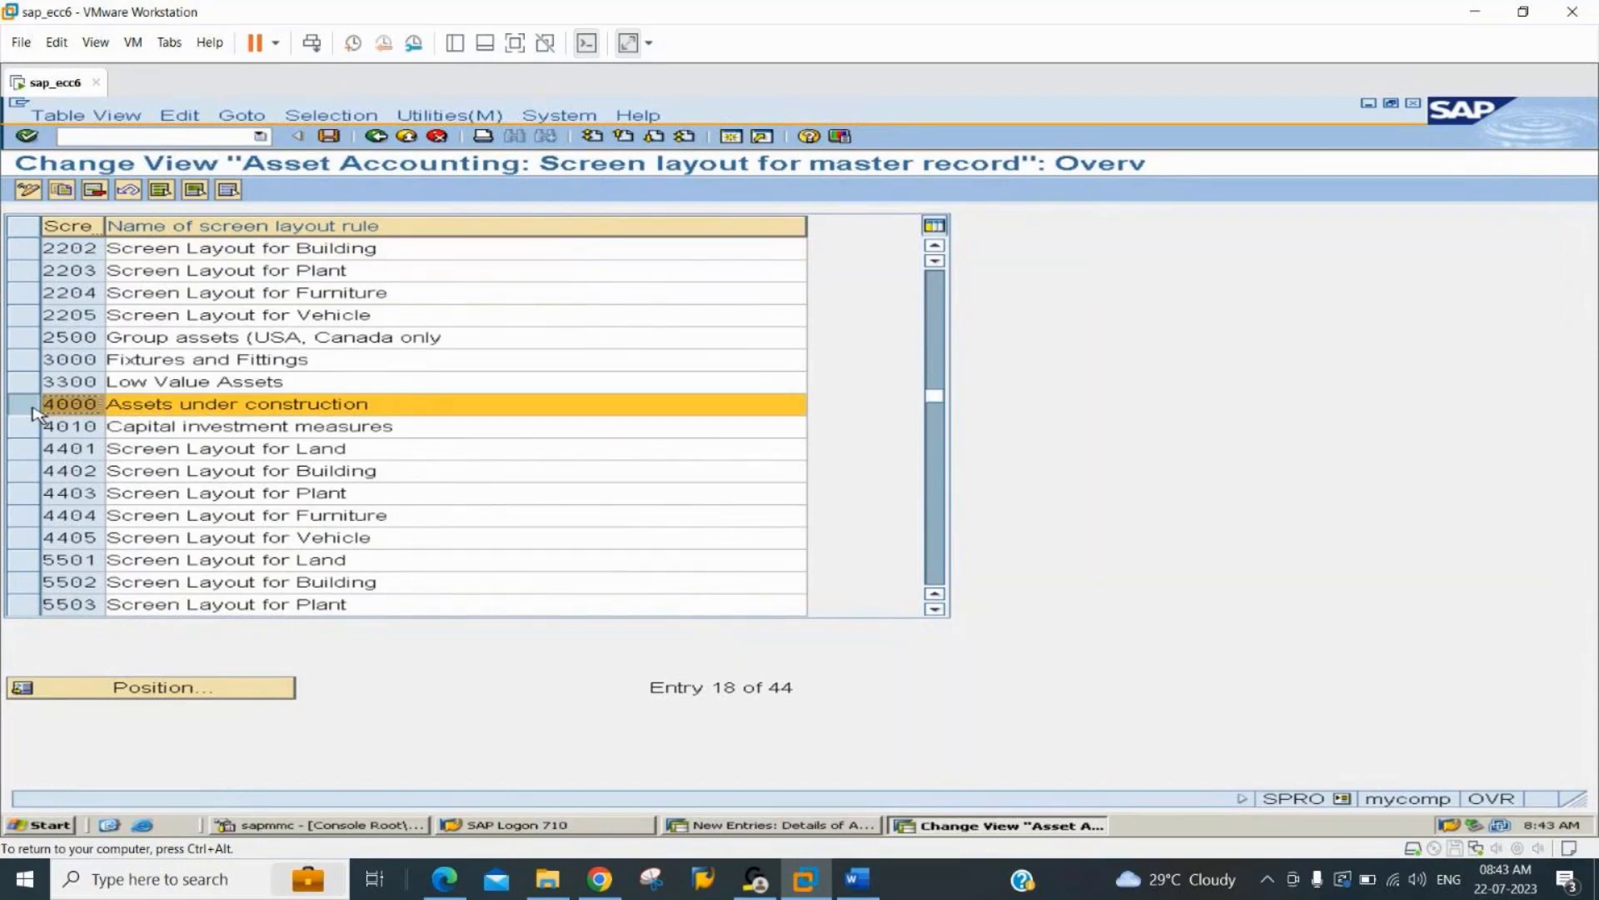
pyautogui.click(64, 191)
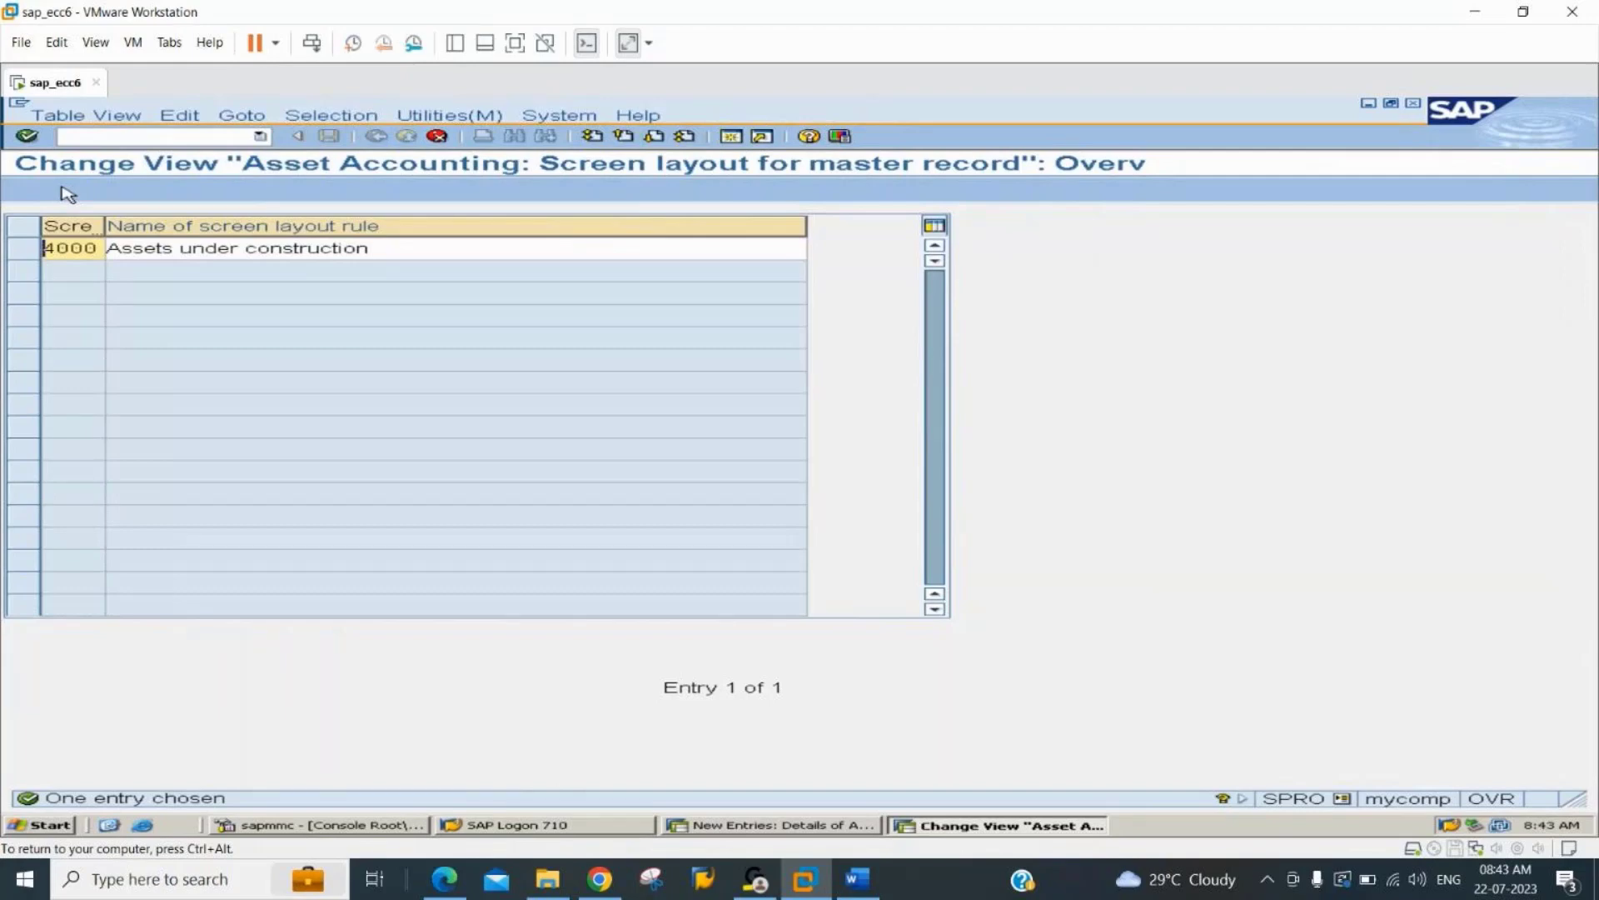
pyautogui.write('4406')
pyautogui.press('Tab')
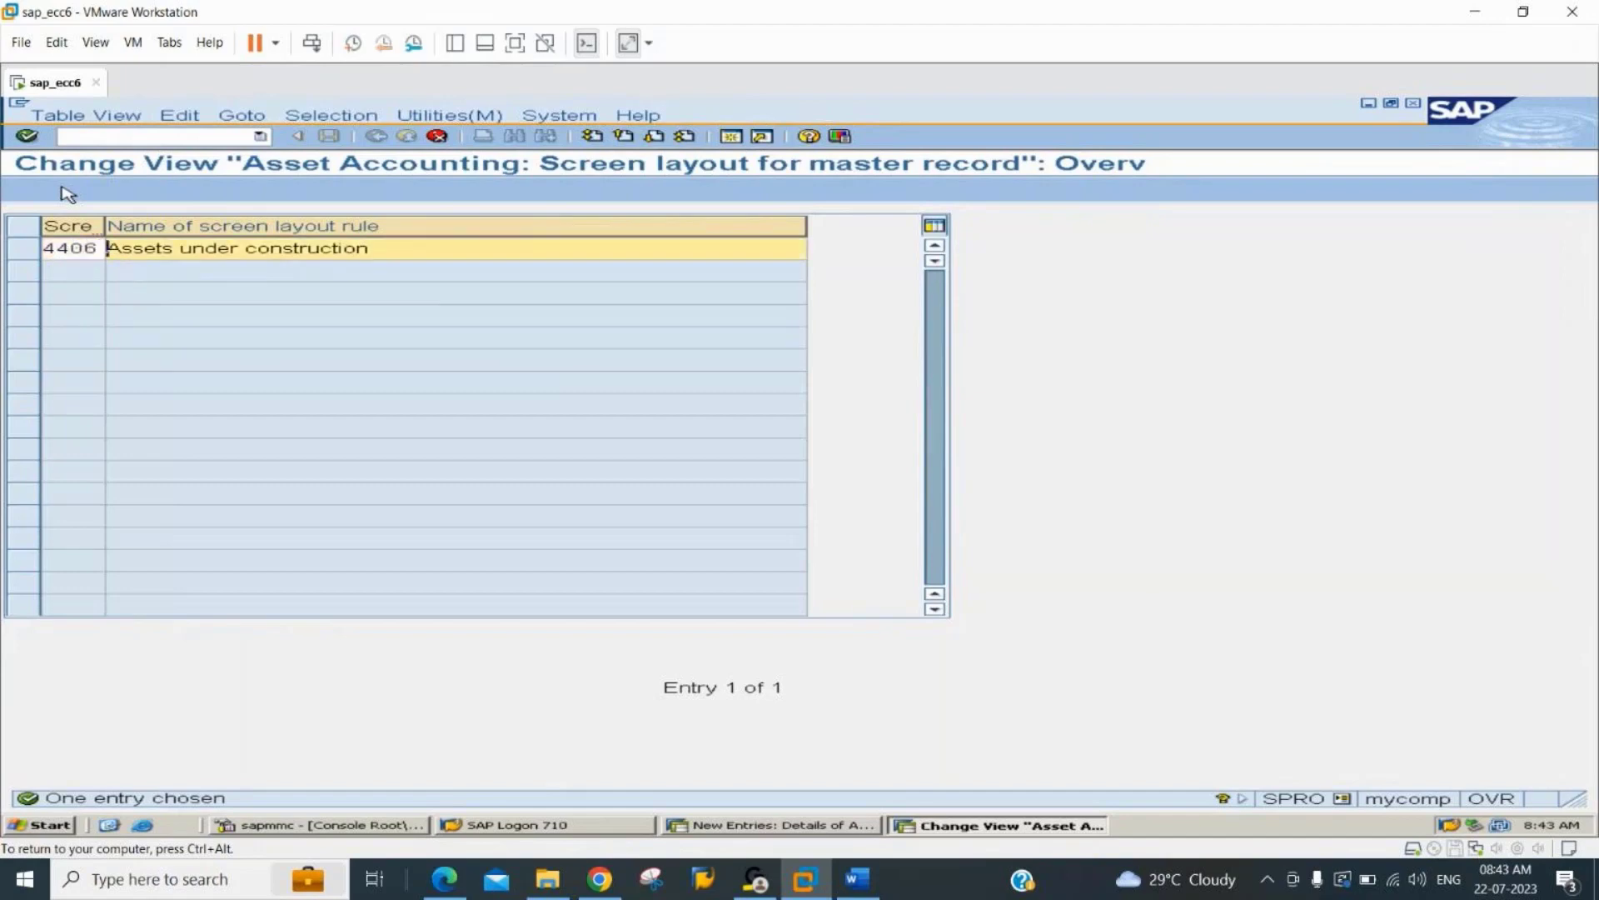
# Name the copied rule 4406 "Screen Layout for 2244AuC" and save it.
pyautogui.write('Screen')
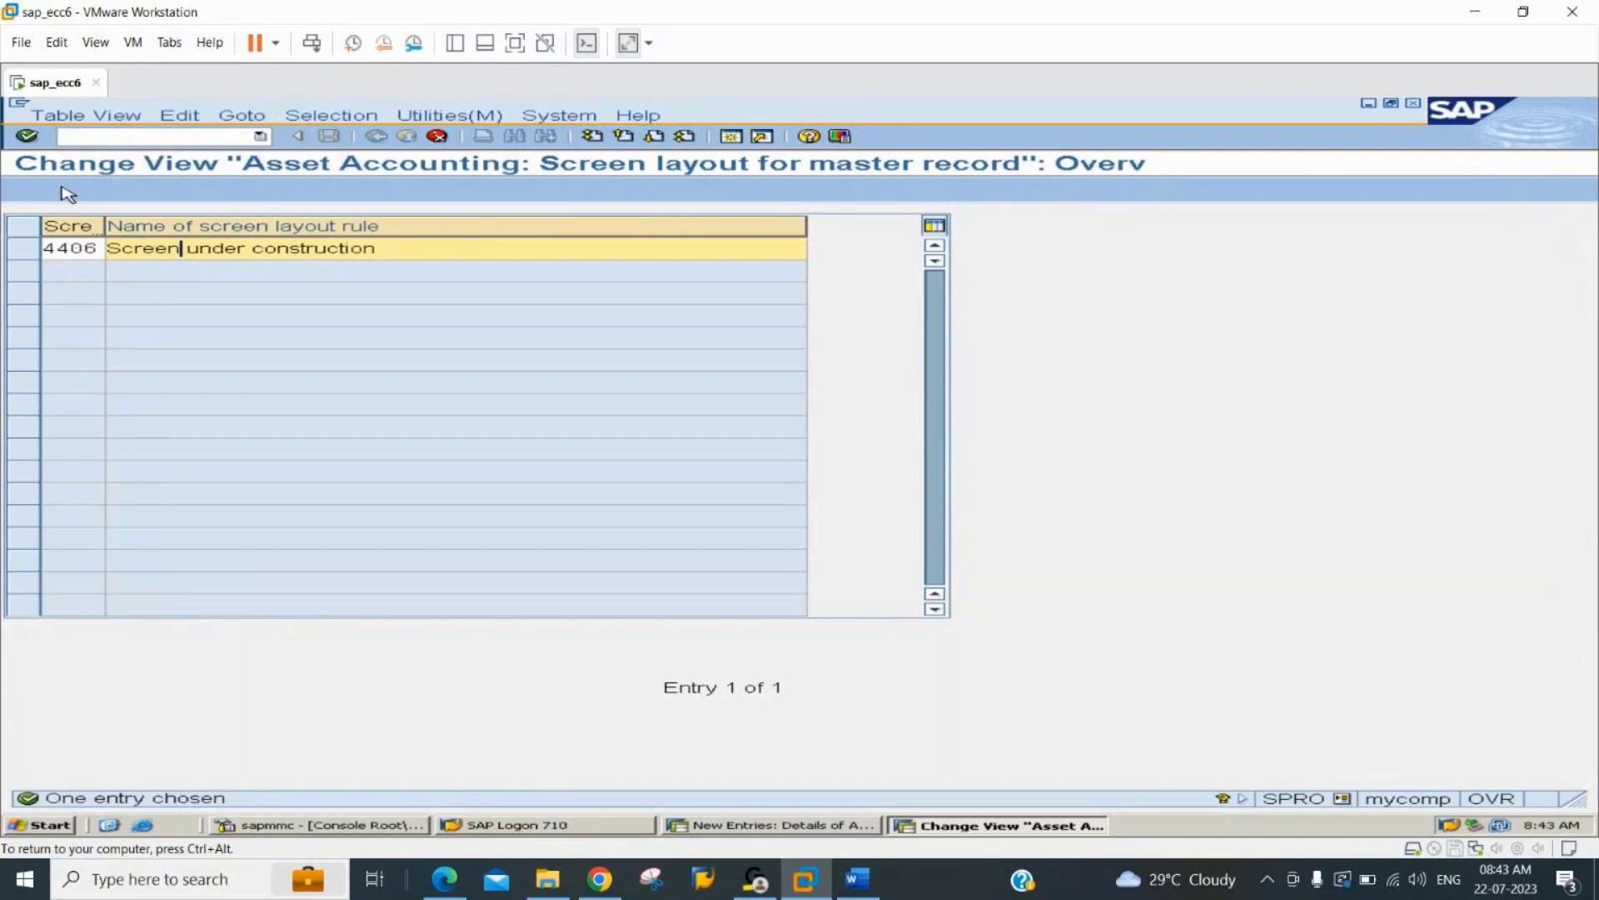
pyautogui.write(' Layout fo')
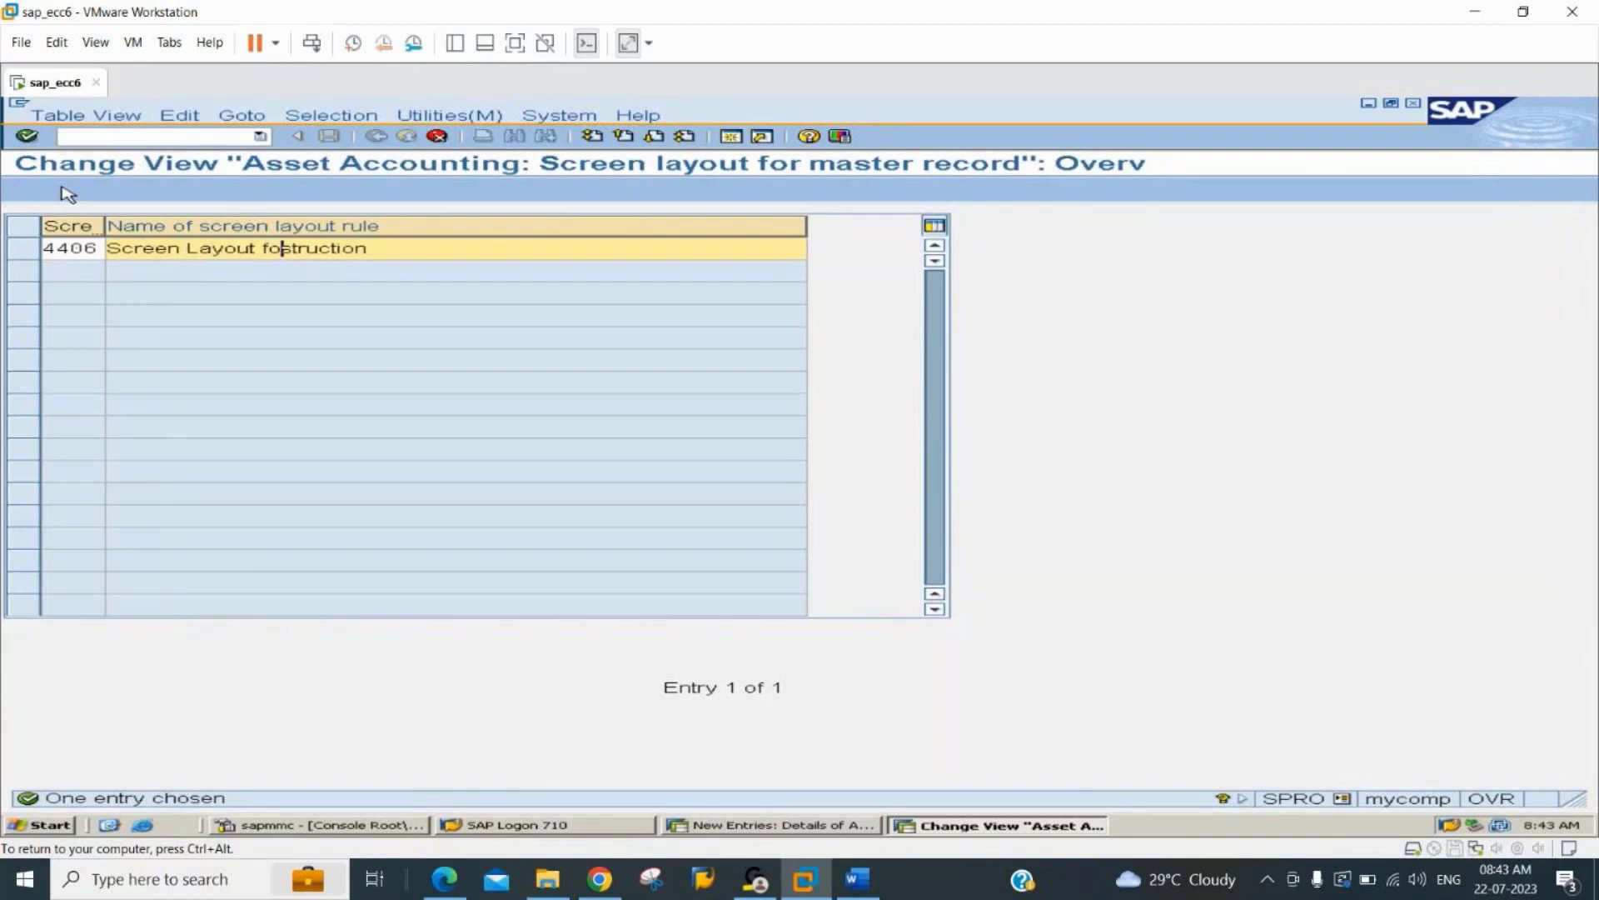
pyautogui.write('r 2244')
pyautogui.press('Delete')
pyautogui.press('Delete')
pyautogui.press('Delete')
pyautogui.write('SU')
pyautogui.press('BackSpace')
pyautogui.press('BackSpace')
pyautogui.write('AuC')
pyautogui.press('Return')
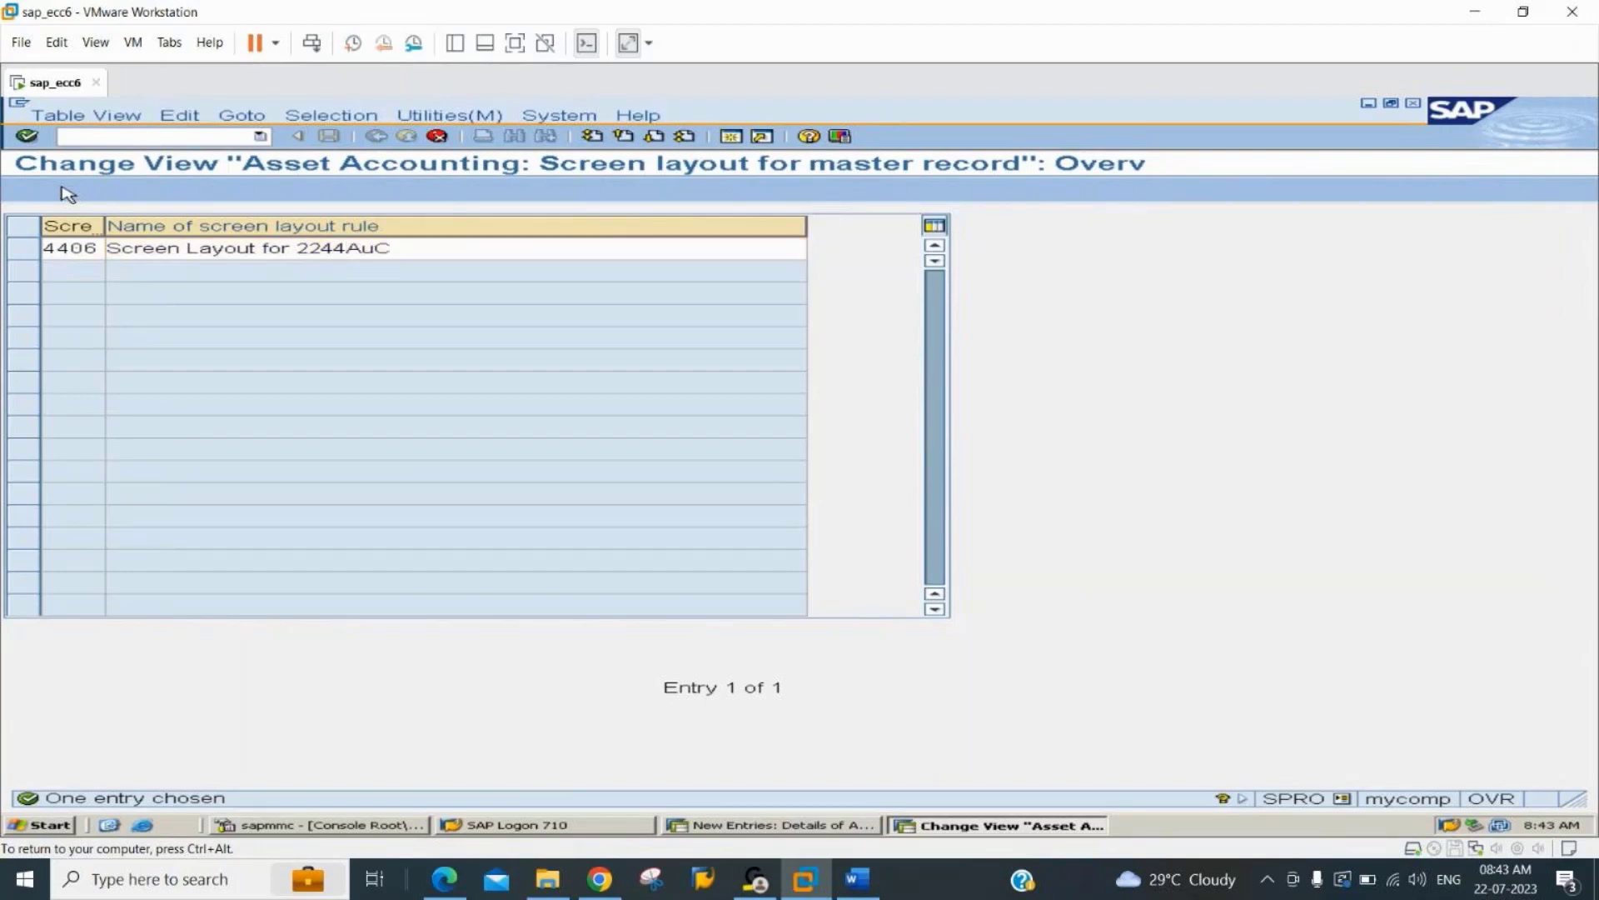
pyautogui.hotkey('ctrl', 's')
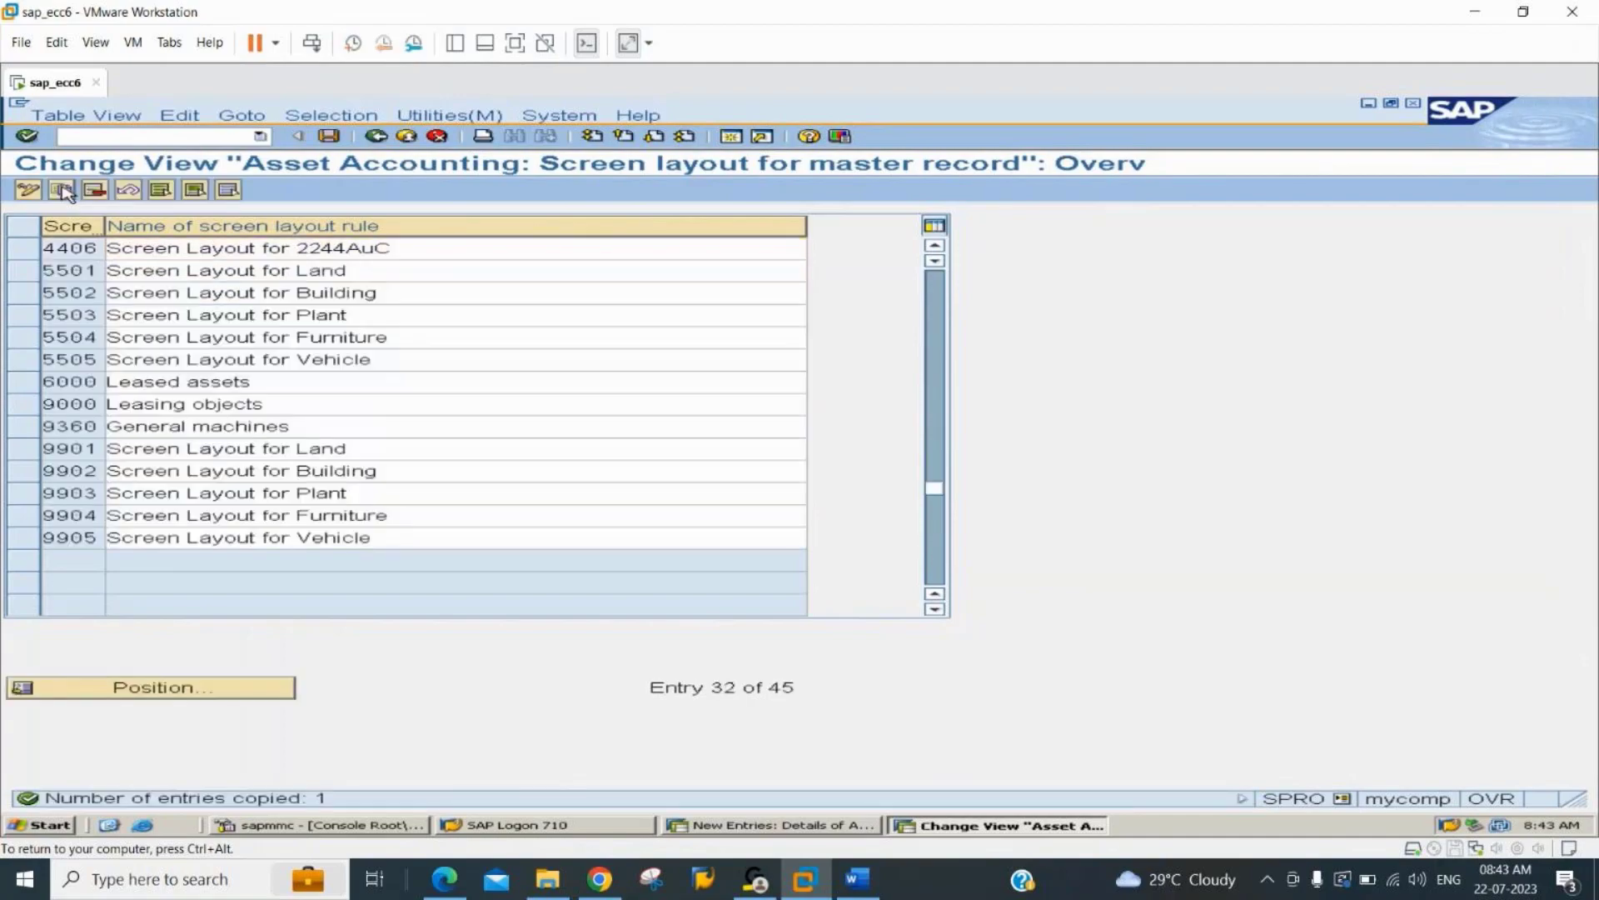
pyautogui.press('Return')
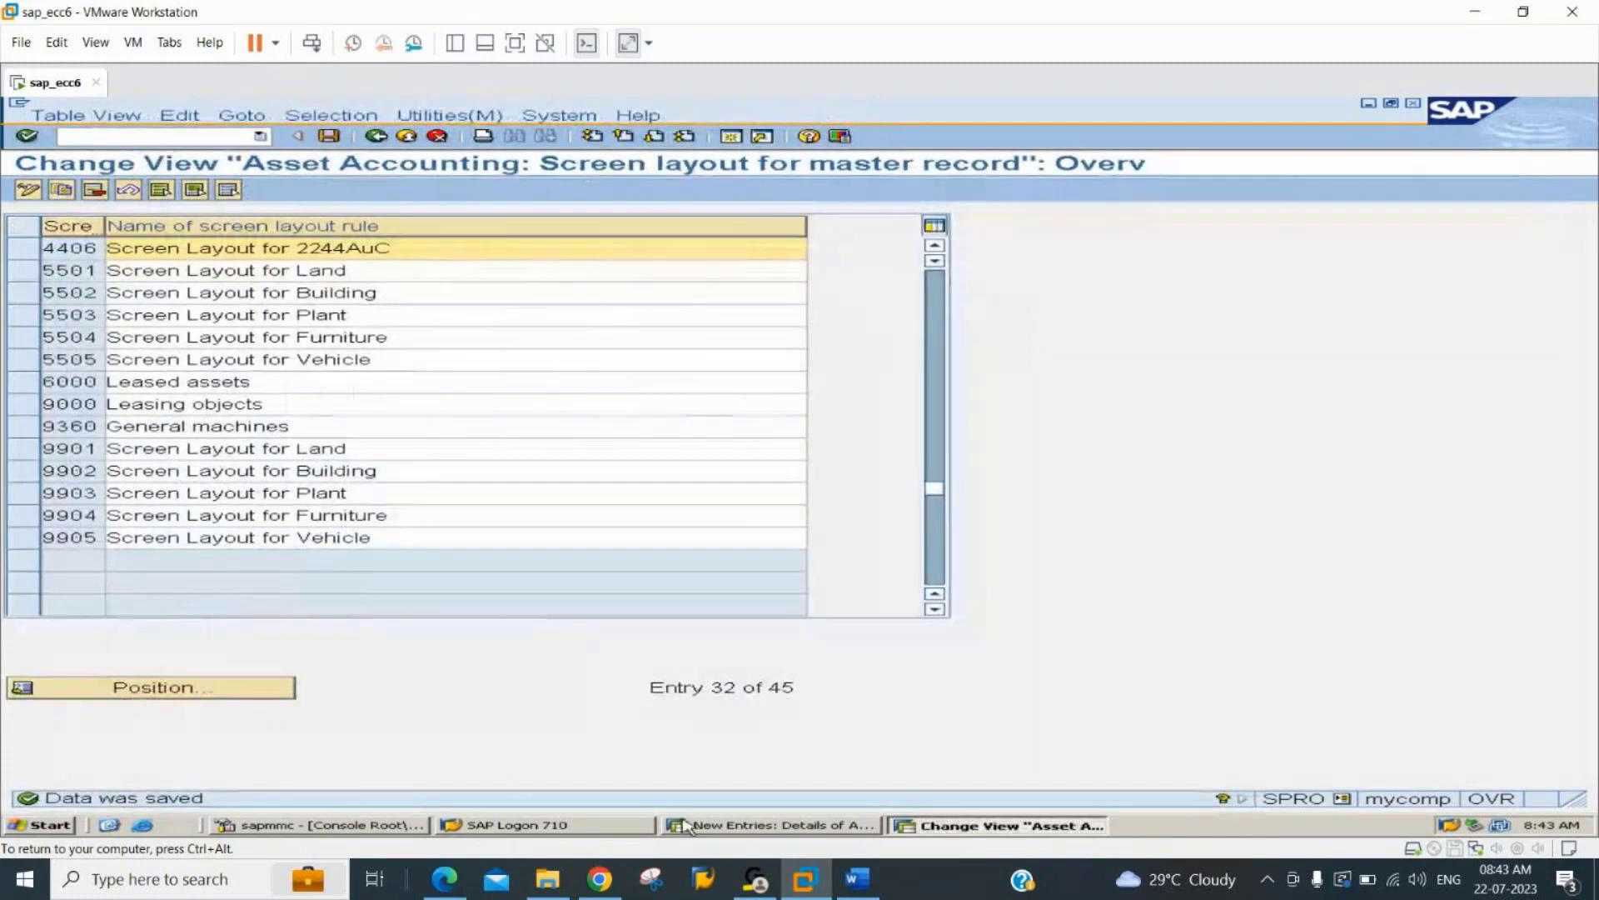
# In the new asset class 224406 entry, look up and assign account determination 224406.
pyautogui.click(737, 828)
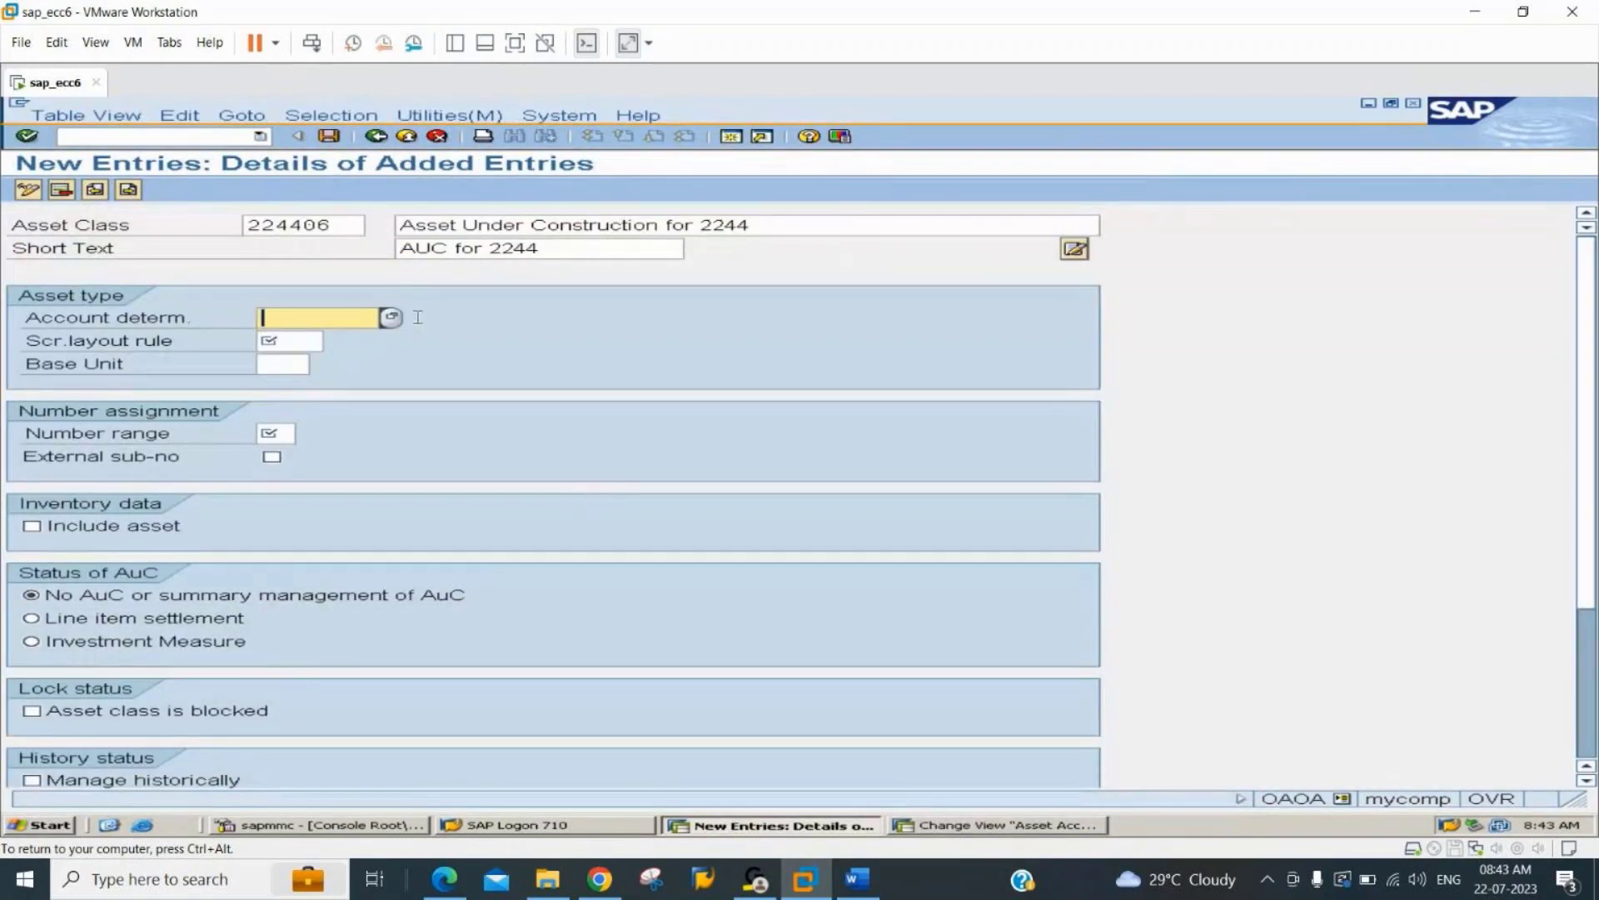
pyautogui.click(392, 319)
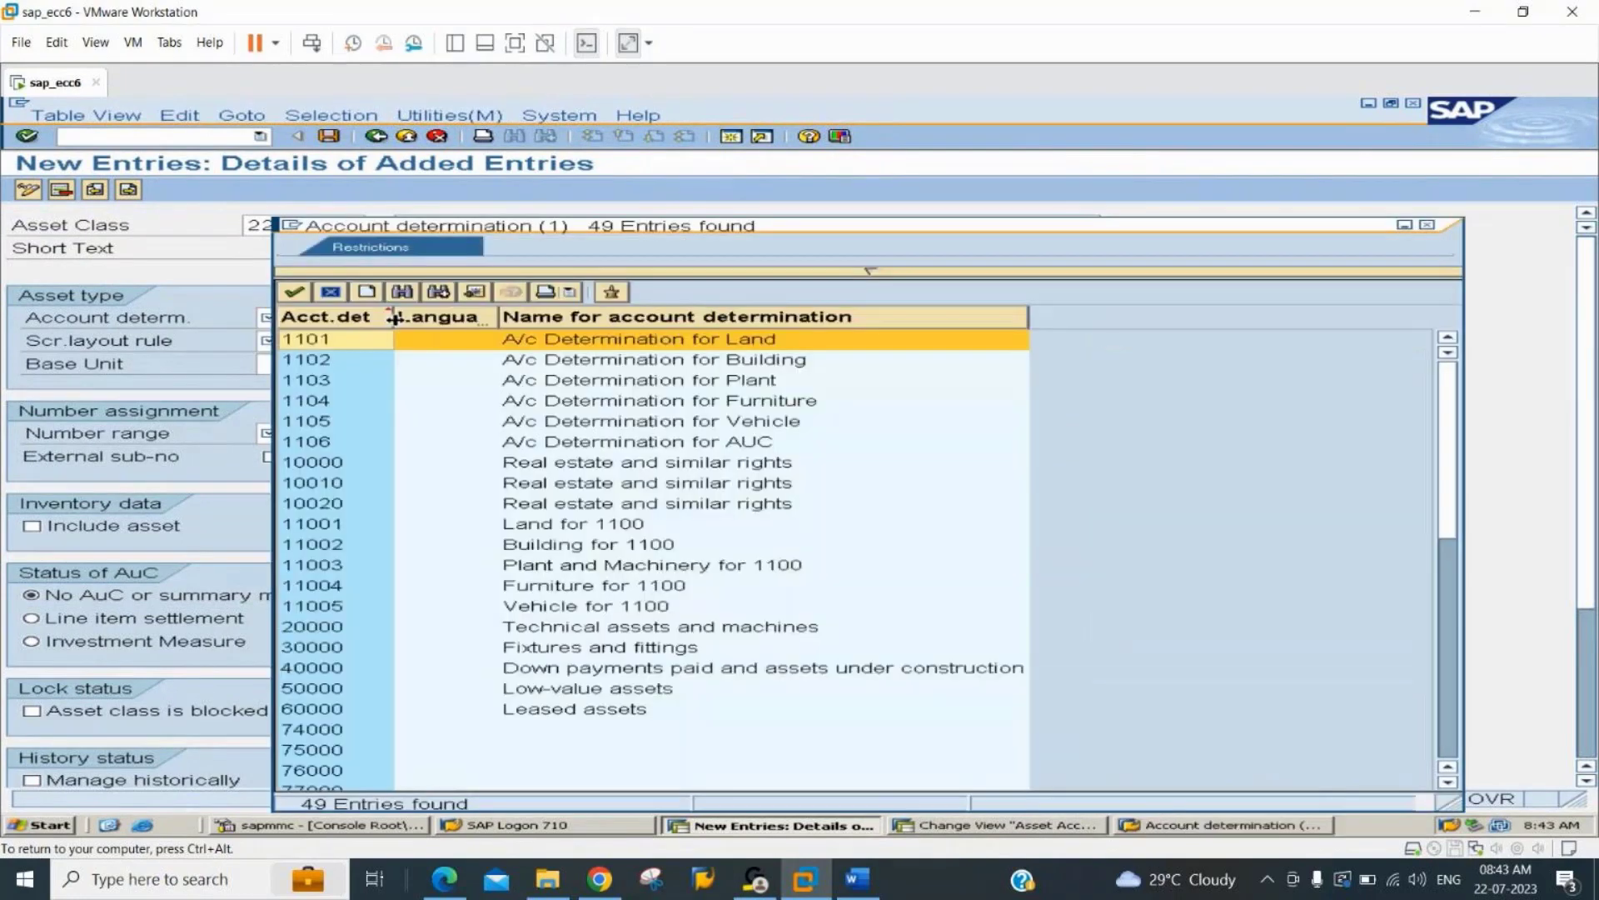
pyautogui.click(404, 292)
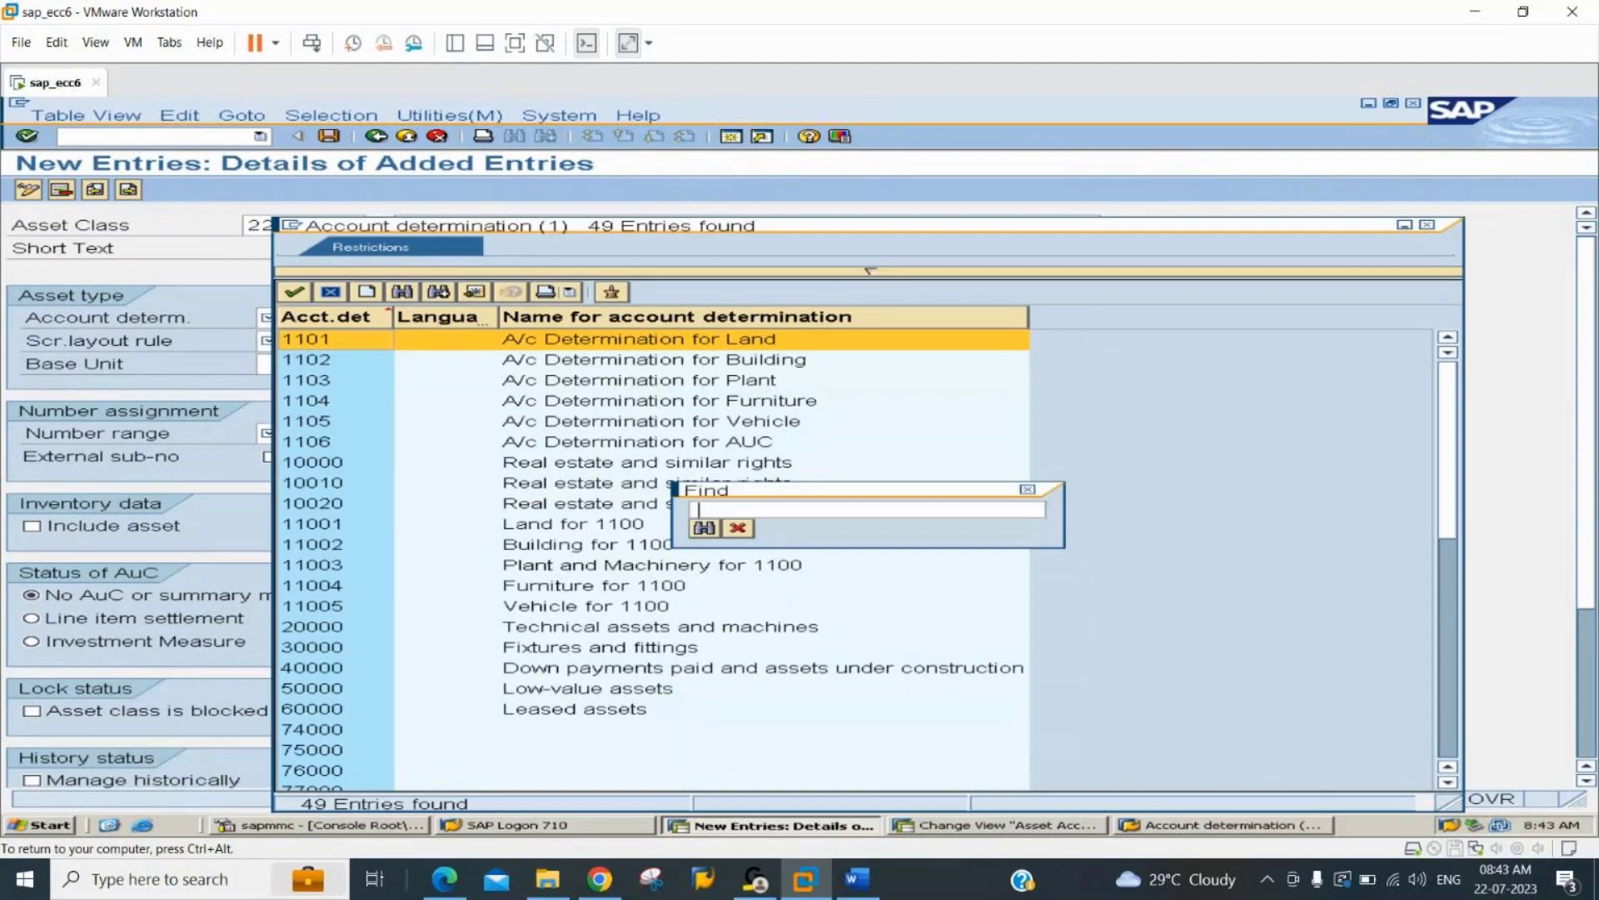
pyautogui.write('224406')
pyautogui.press('Return')
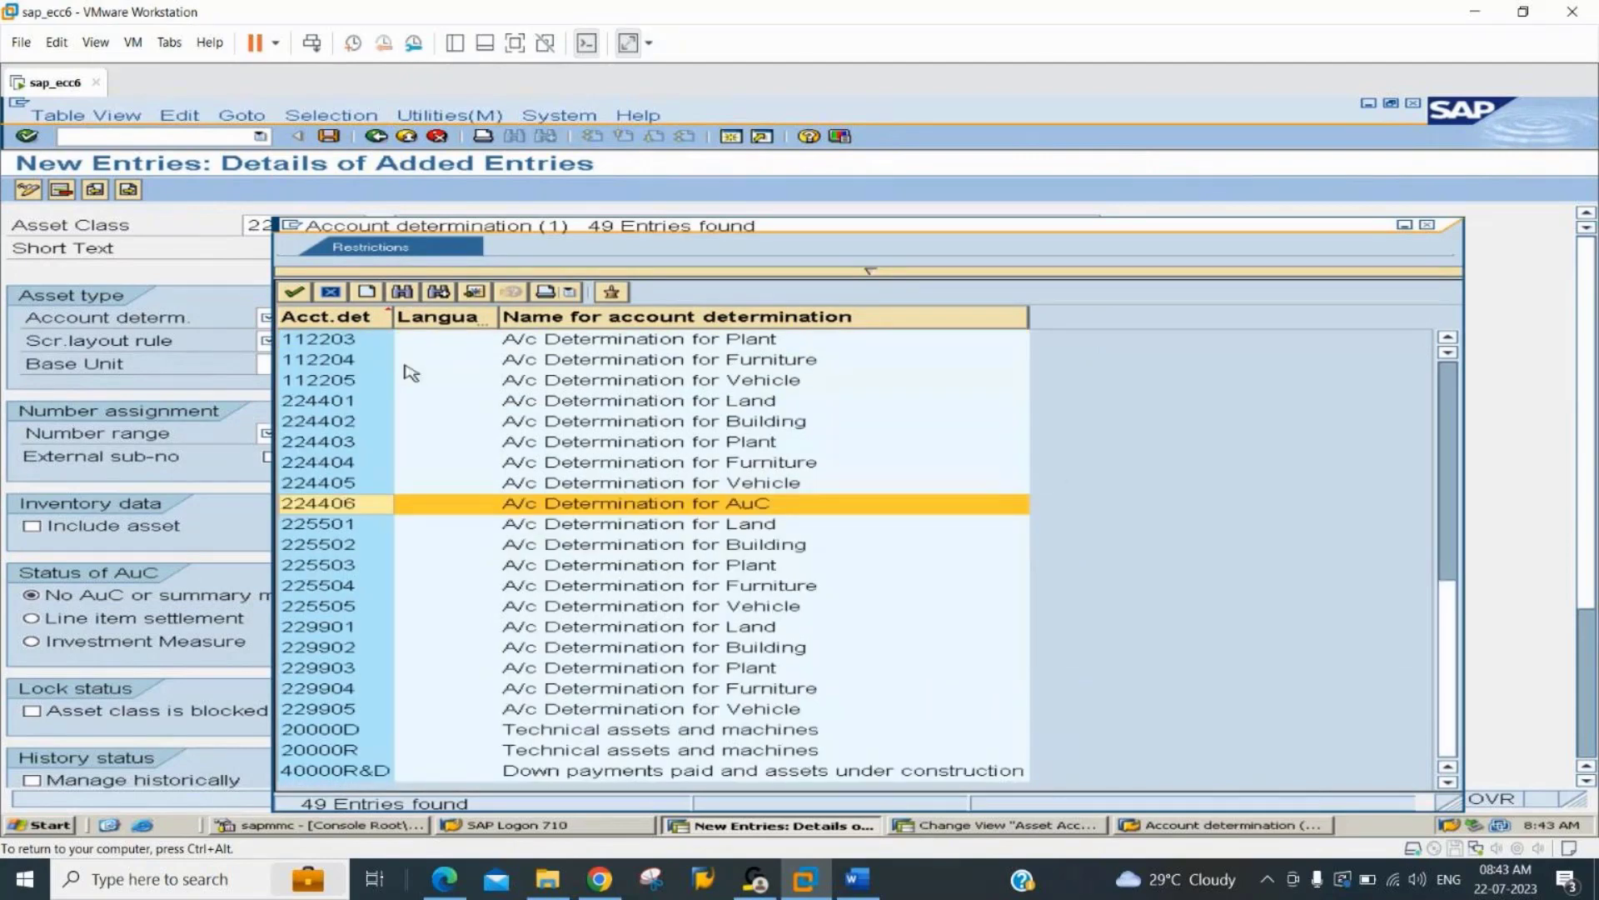
pyautogui.doubleClick(509, 502)
# Look up screen layout rule 4406 and assign it to the new asset class 224406.
pyautogui.click(305, 342)
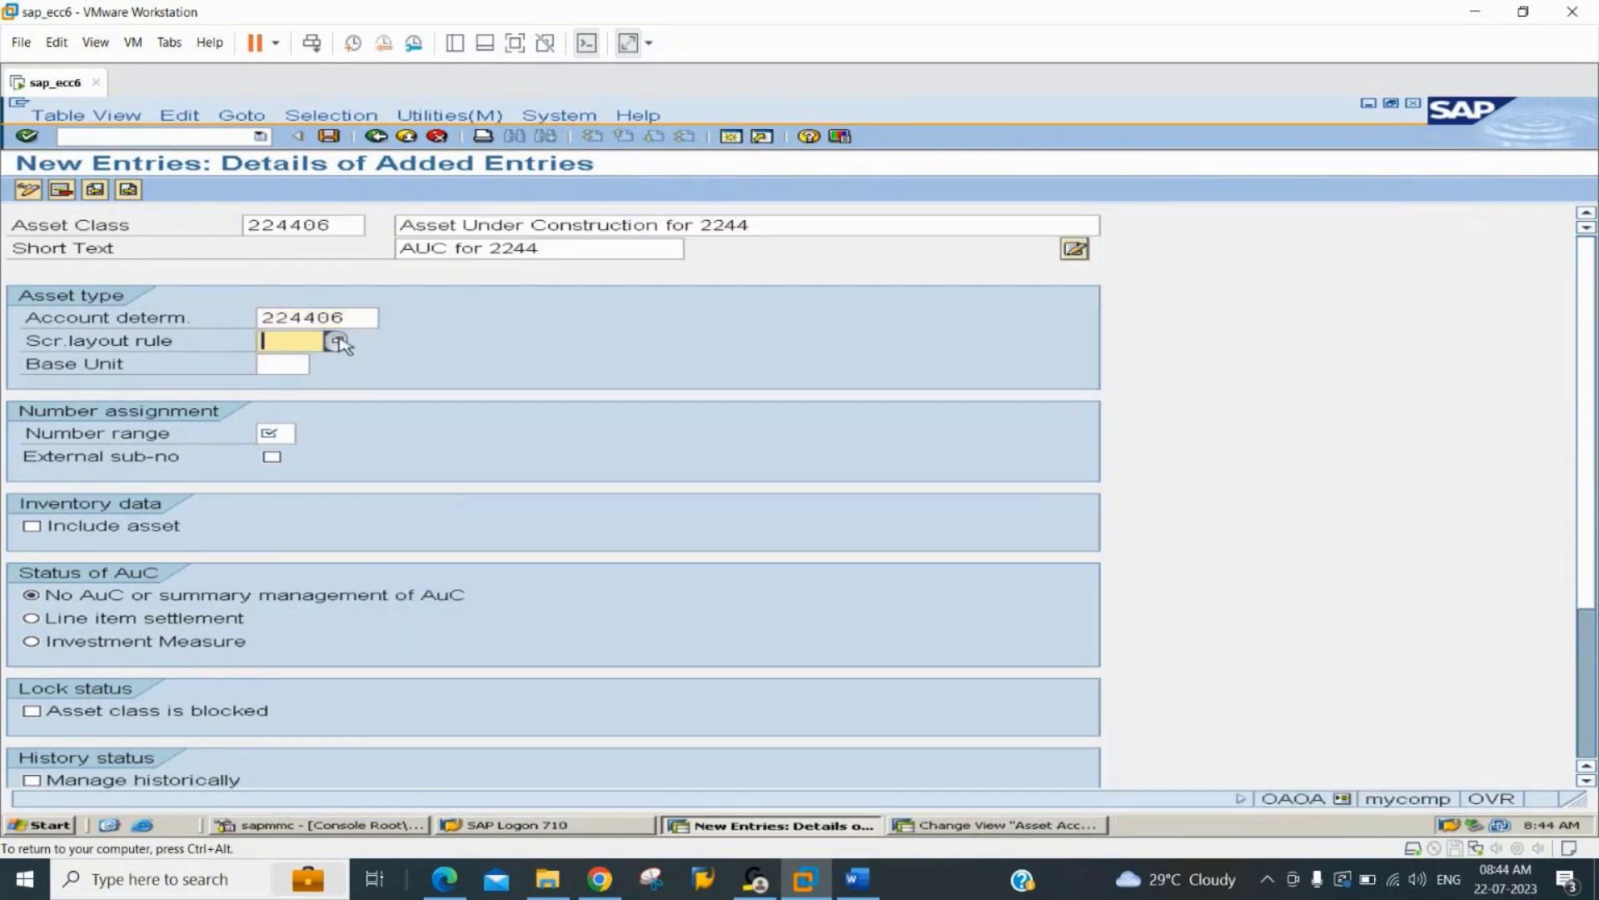
pyautogui.click(338, 341)
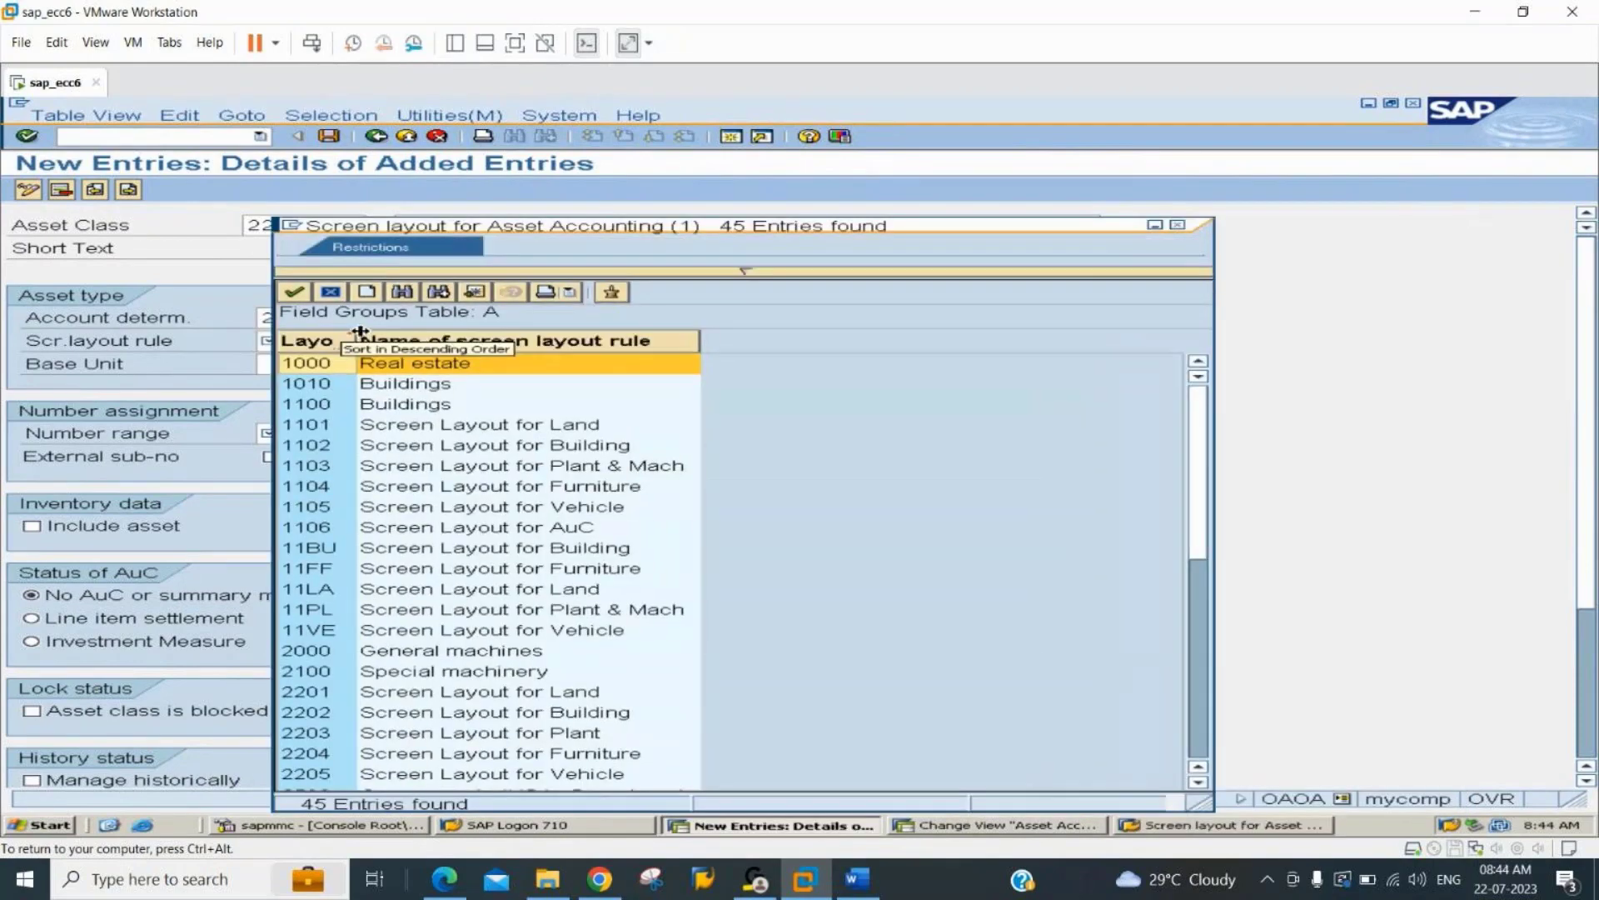
pyautogui.click(405, 292)
pyautogui.write('4406')
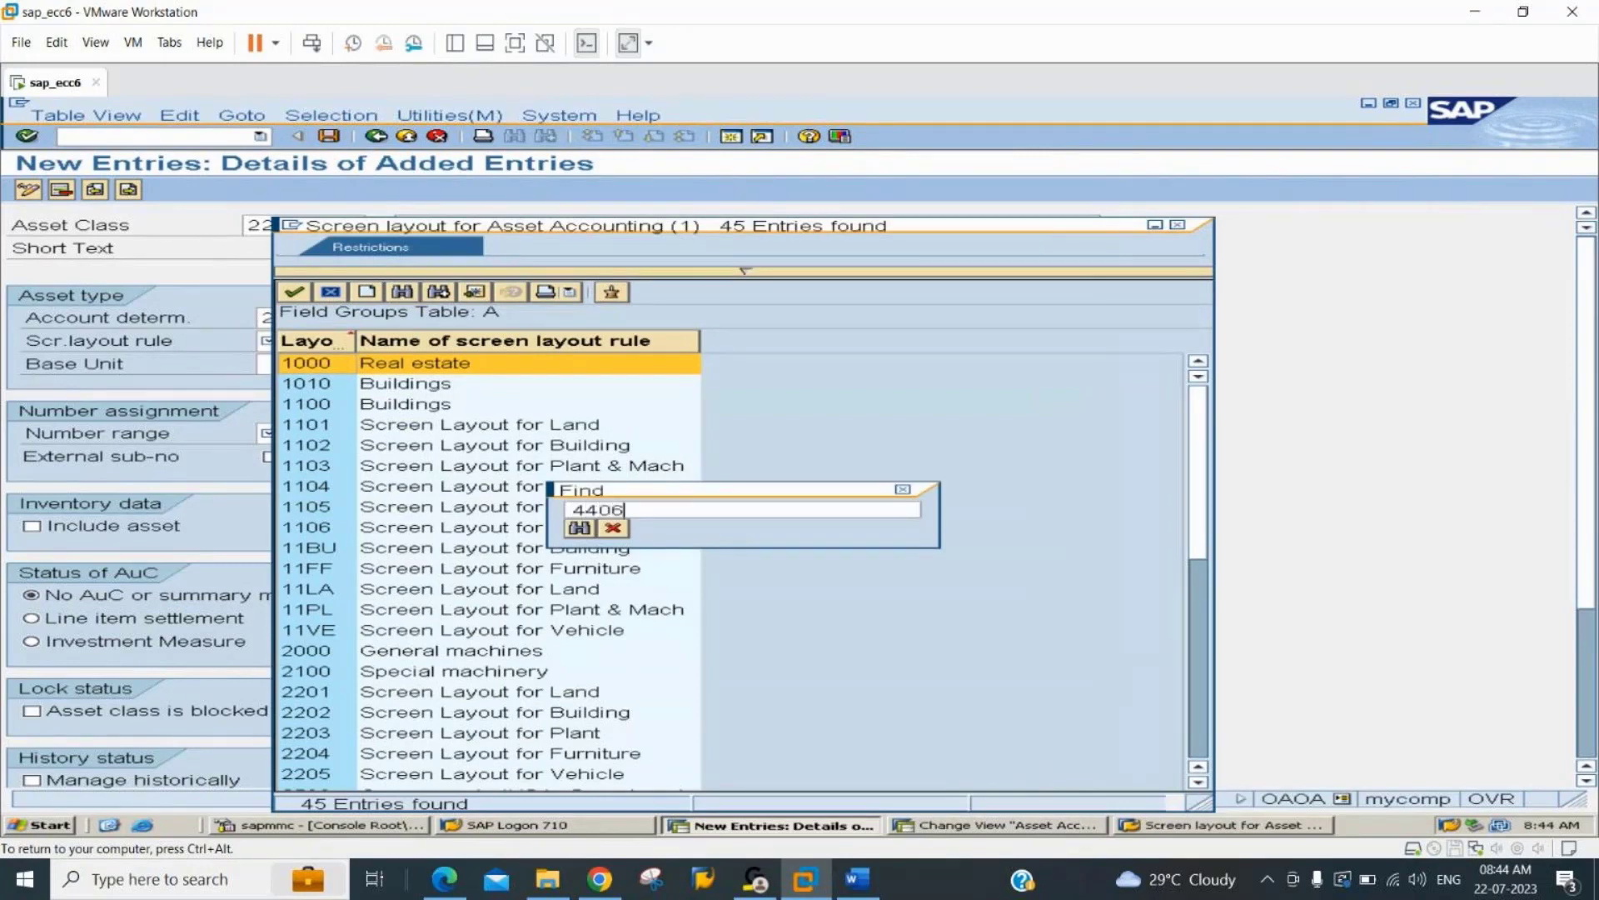
pyautogui.press('Return')
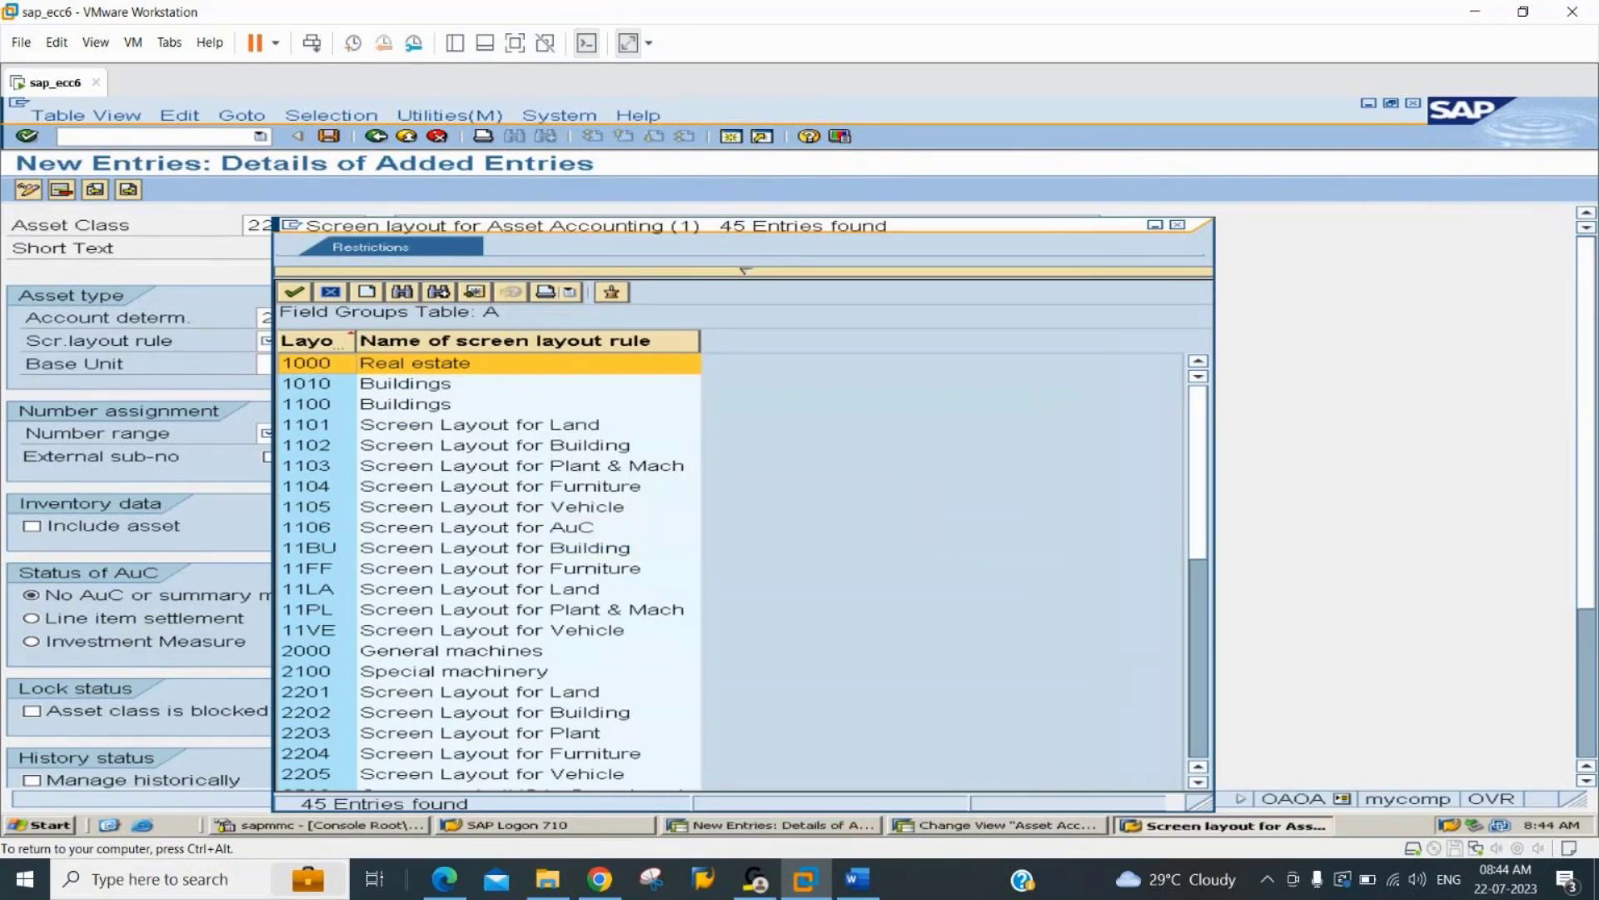
pyautogui.doubleClick(452, 512)
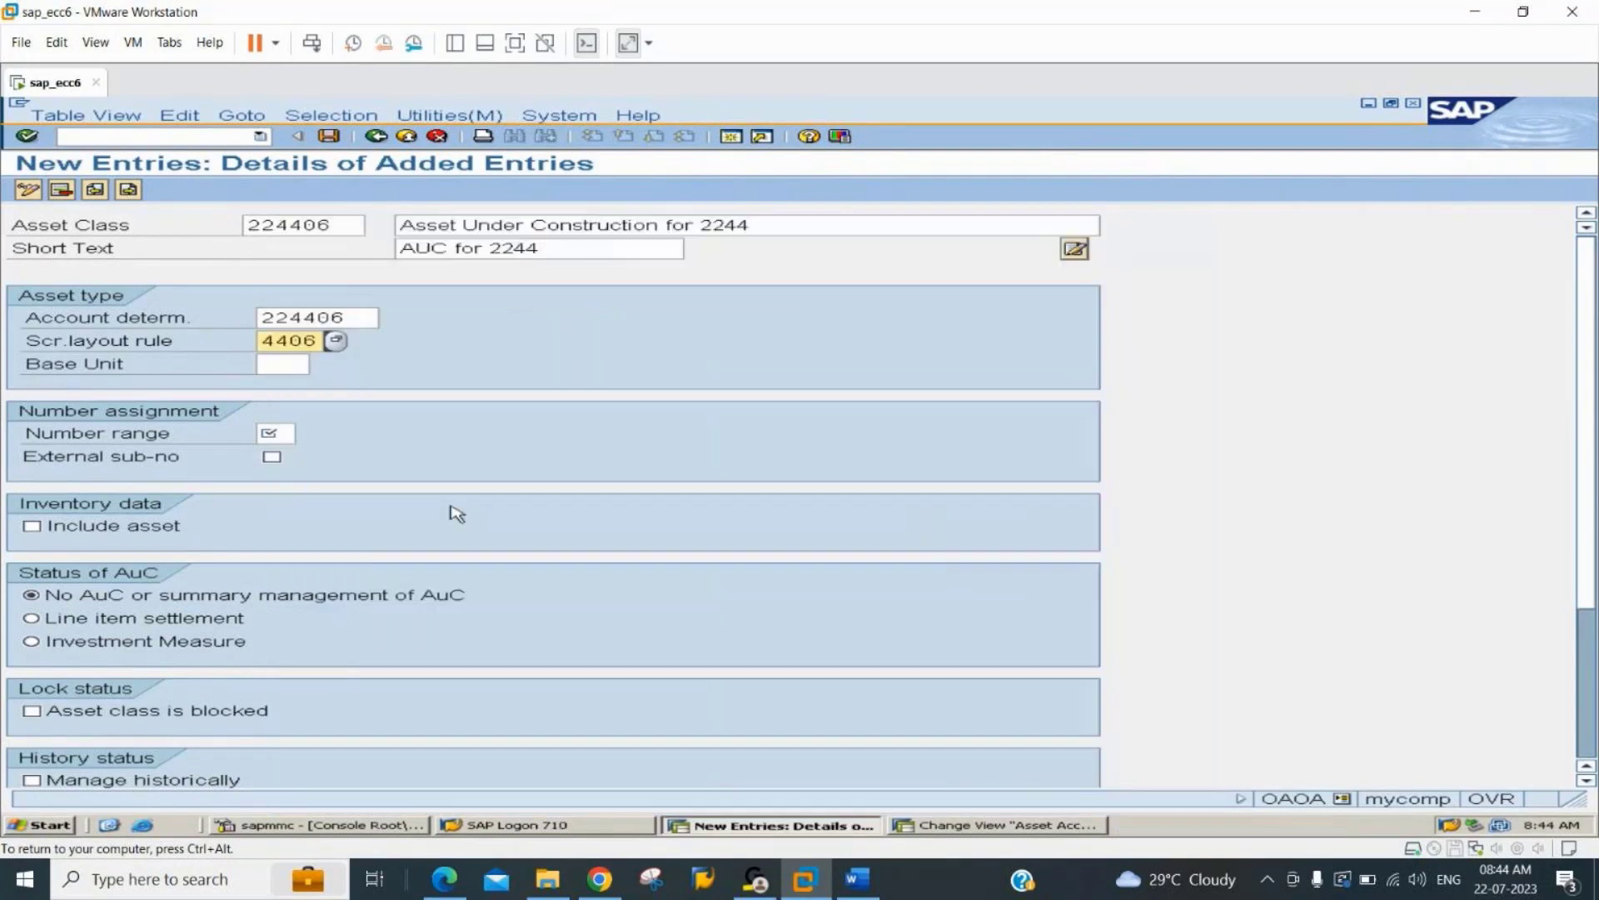
# Set the number range of asset class 224406 to 06.
pyautogui.click(275, 433)
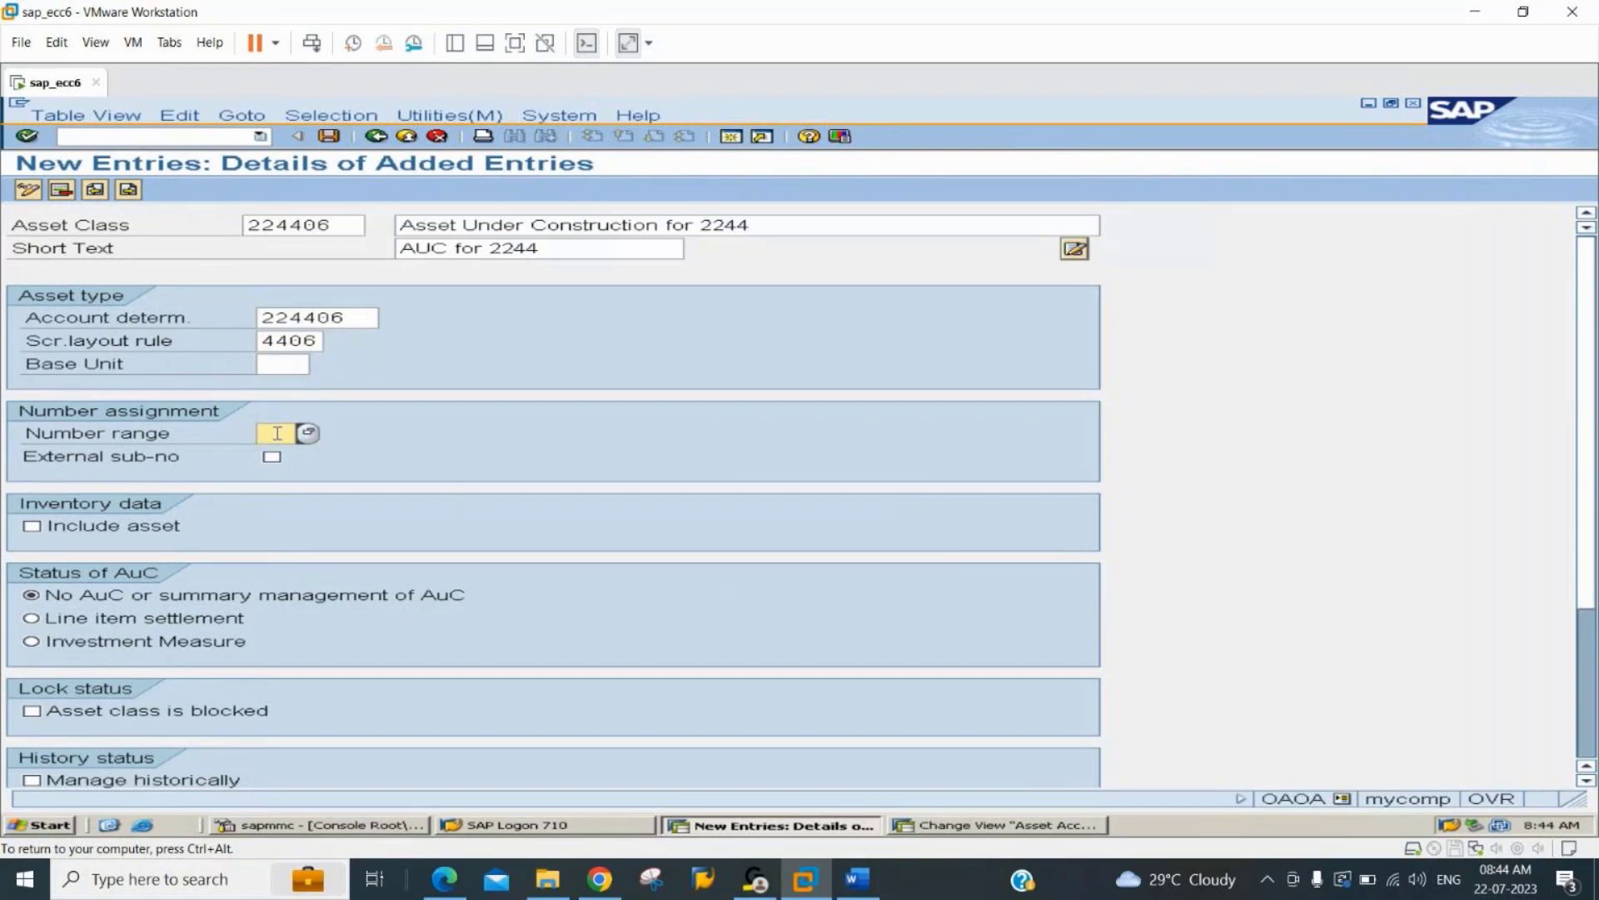
pyautogui.write('03')
pyautogui.hotkey('ctrl', 's')
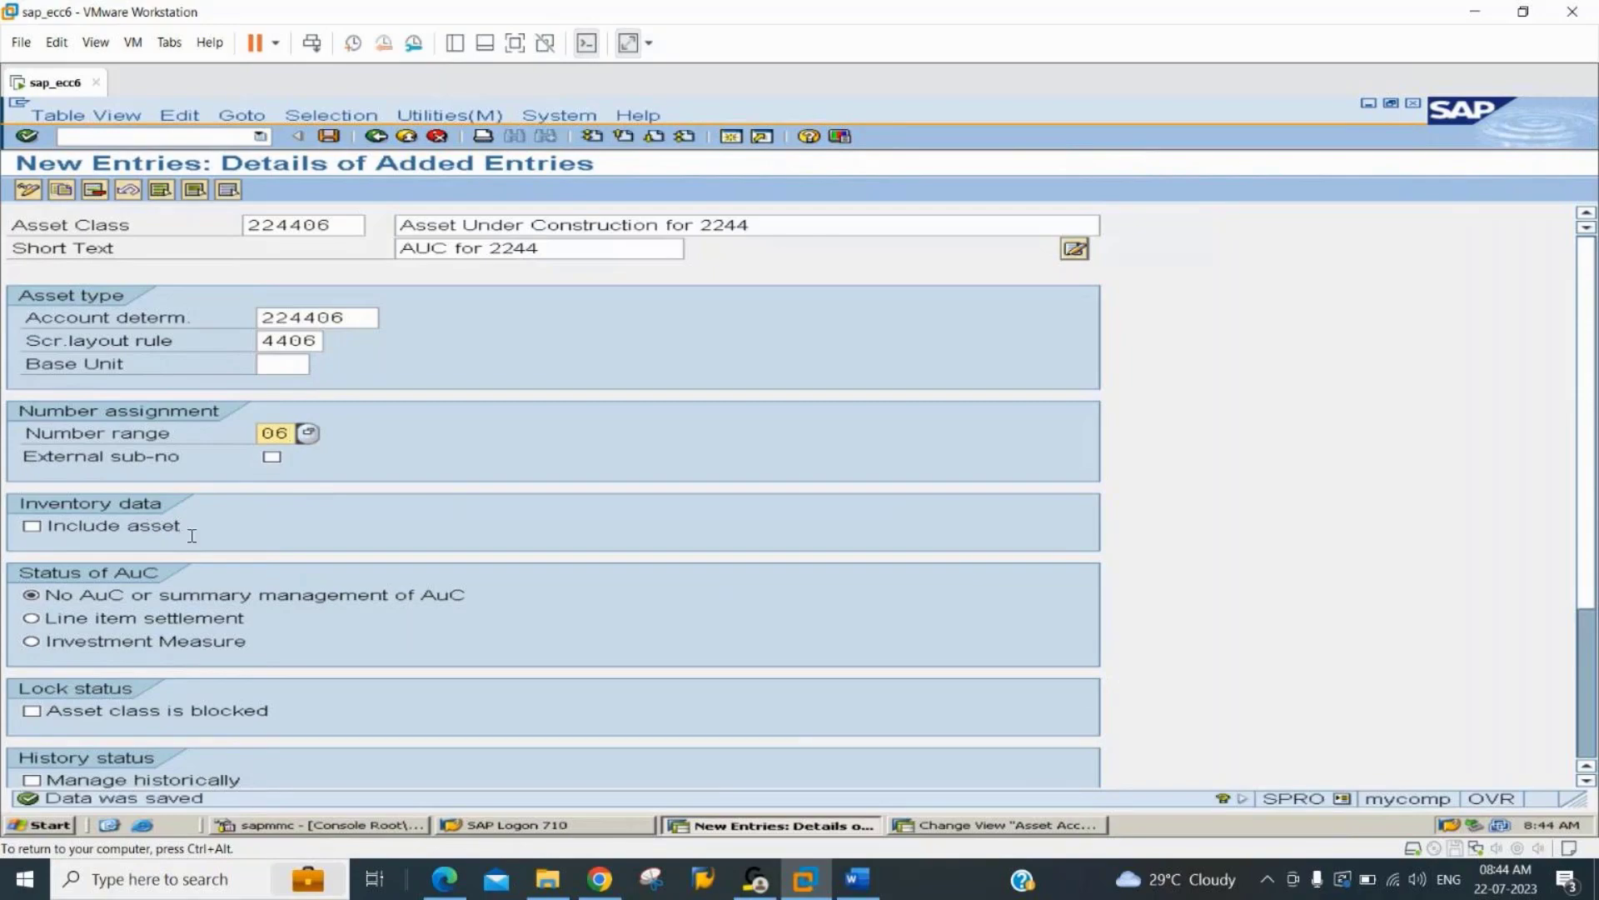
# In the other session, open Define Number Range Interval and display company code 2244's asset number intervals for changing.
pyautogui.press('F3')
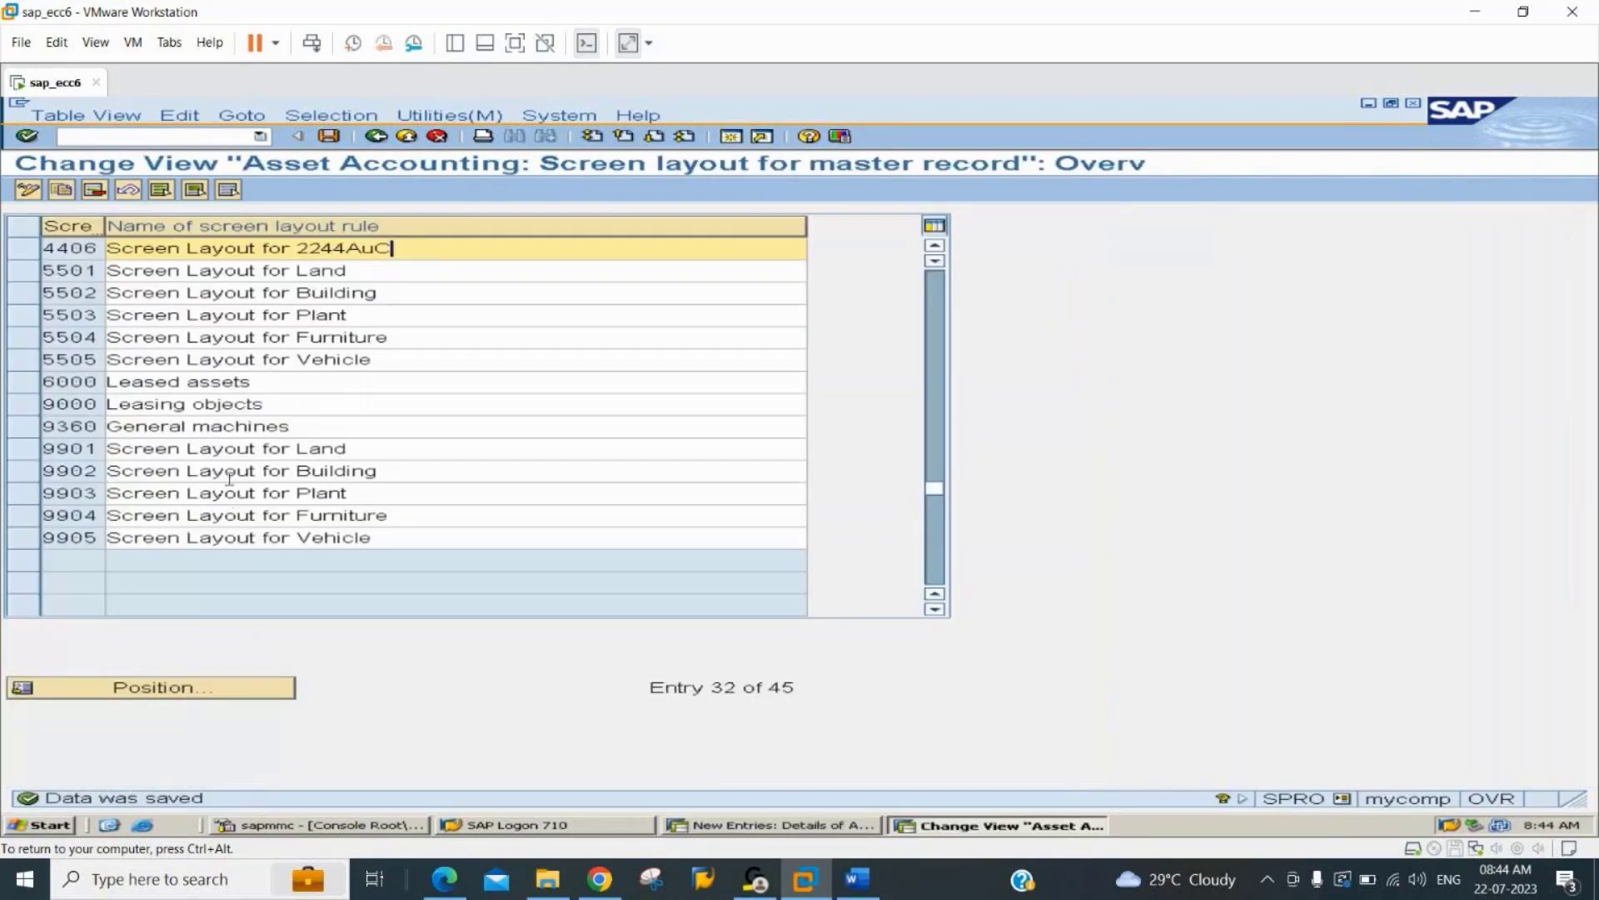
pyautogui.click(376, 136)
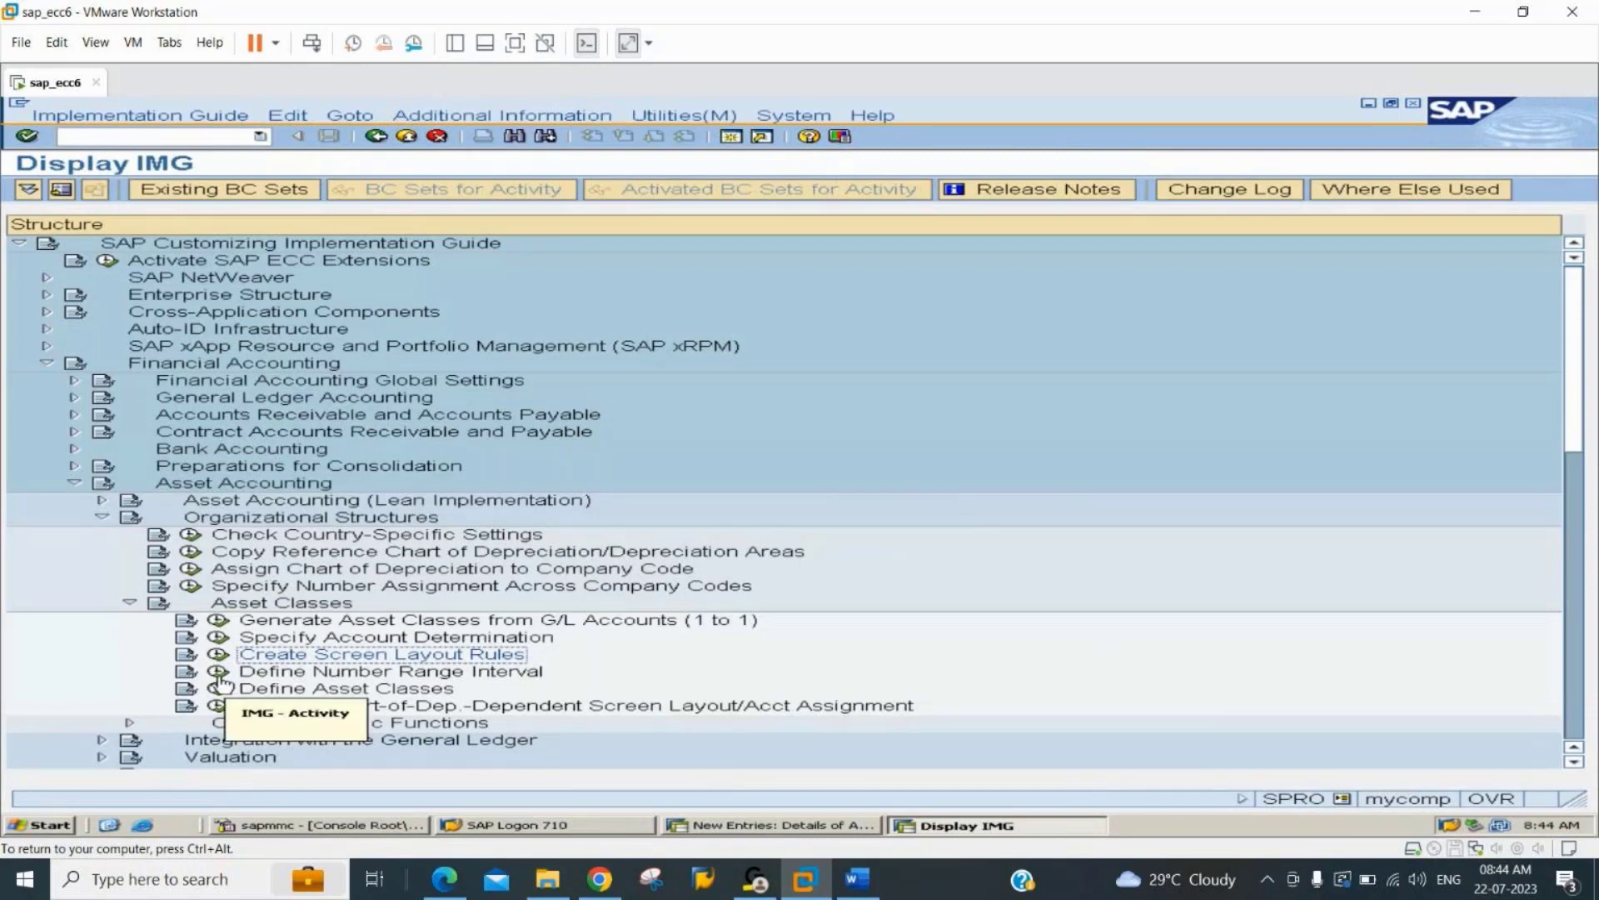
pyautogui.click(219, 674)
pyautogui.write('2244')
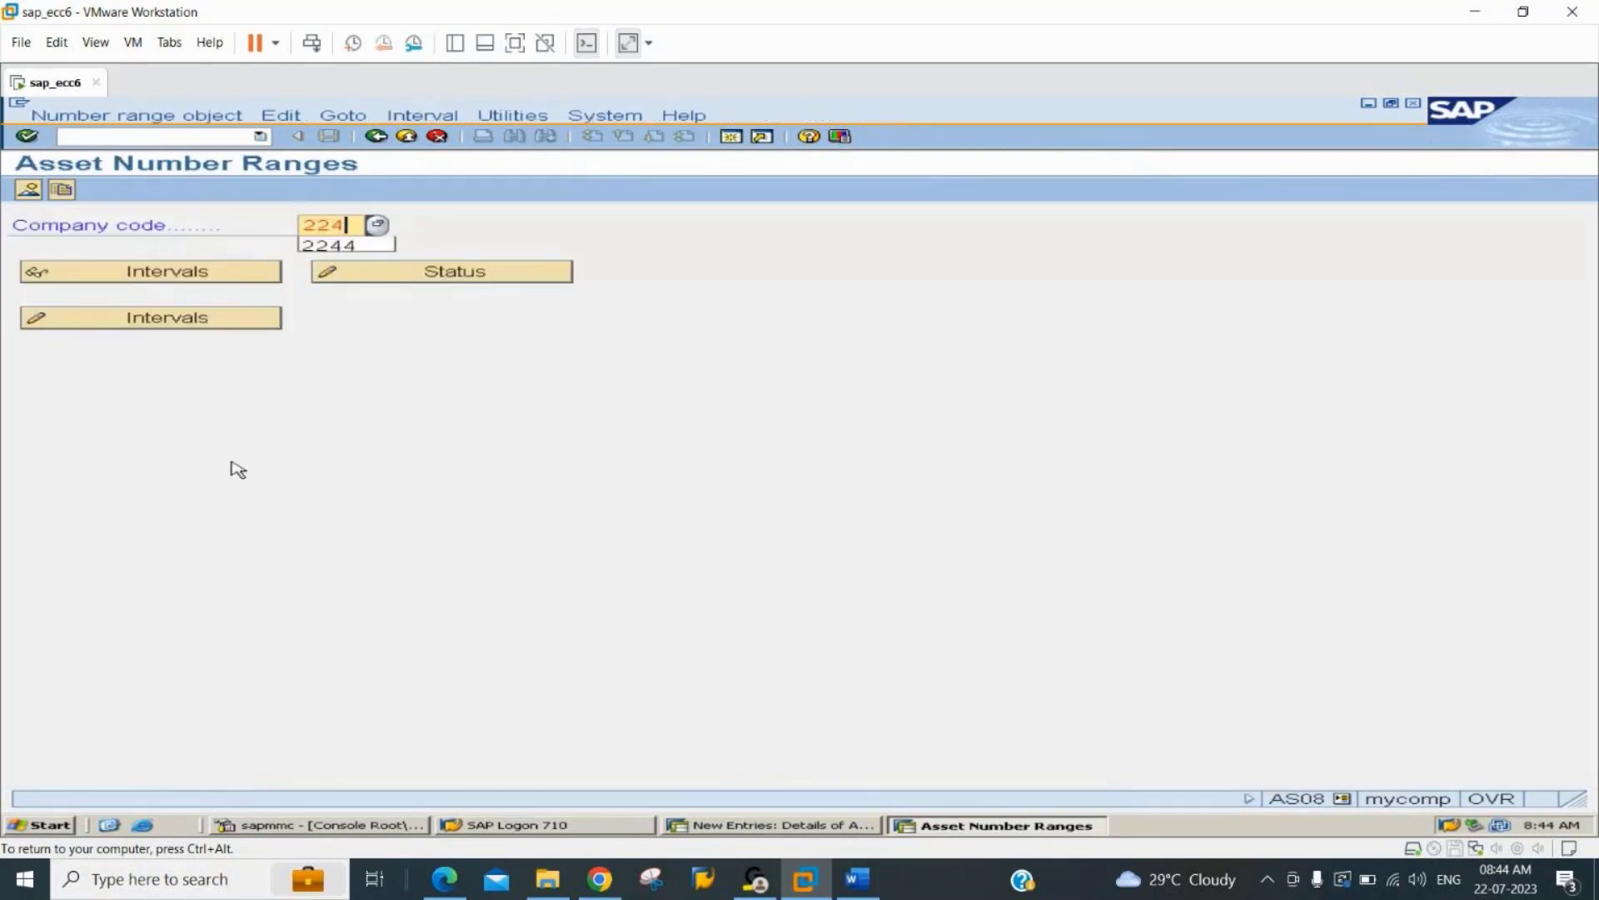
pyautogui.press('Return')
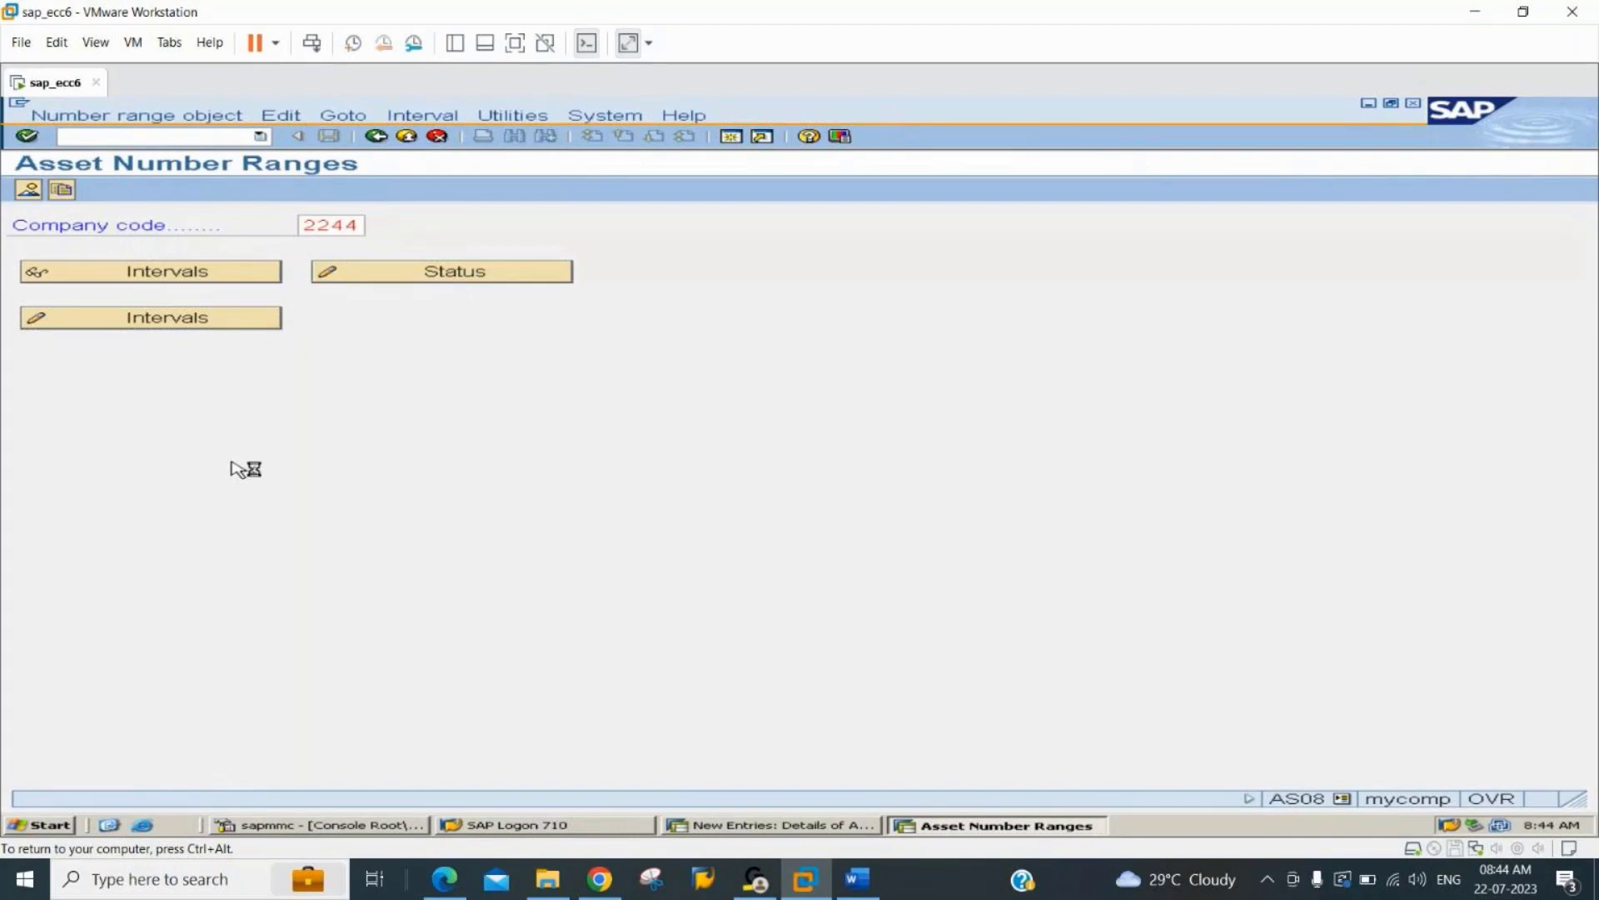
pyautogui.click(204, 318)
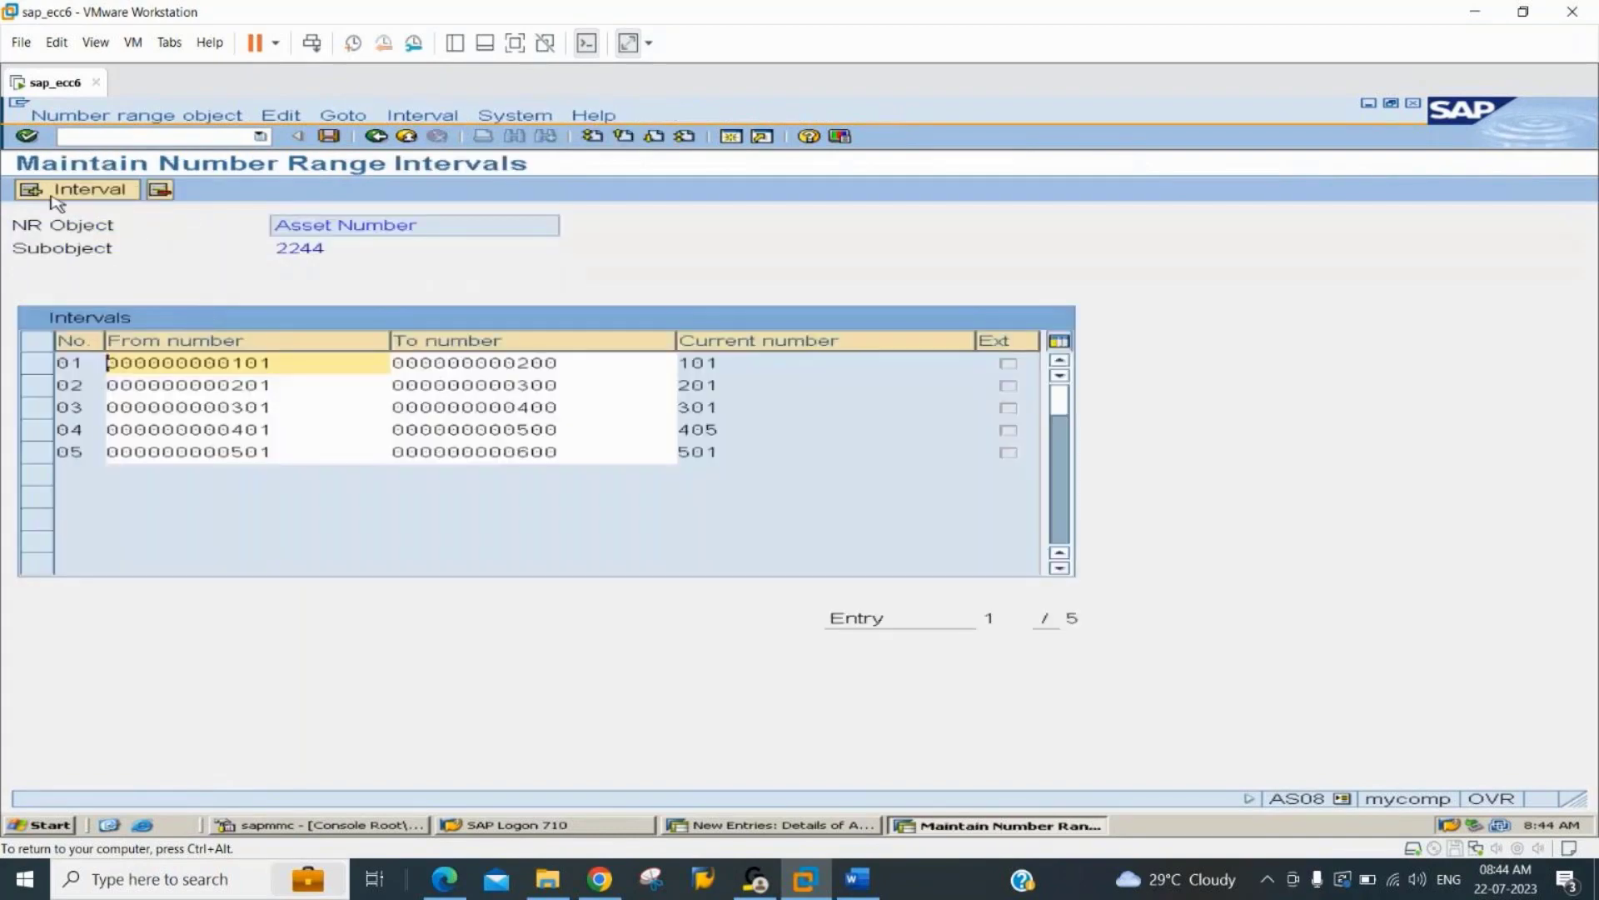
# Insert number range interval 06 from 601 to 700 for company code 2244 and save it.
pyautogui.click(83, 192)
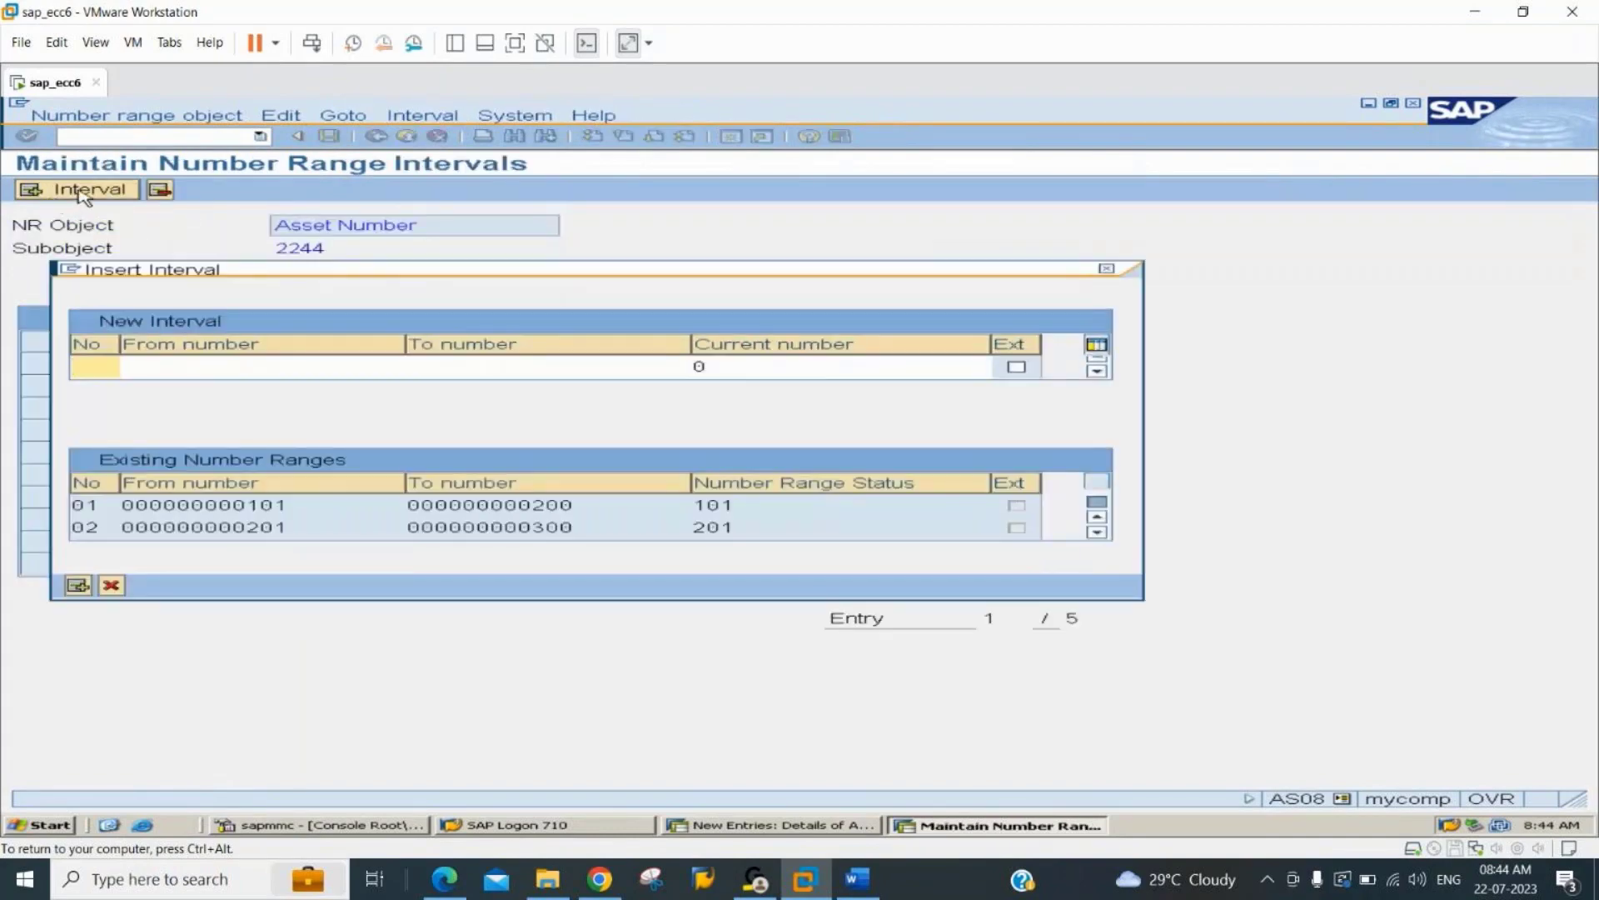
pyautogui.write('06')
pyautogui.press('Tab')
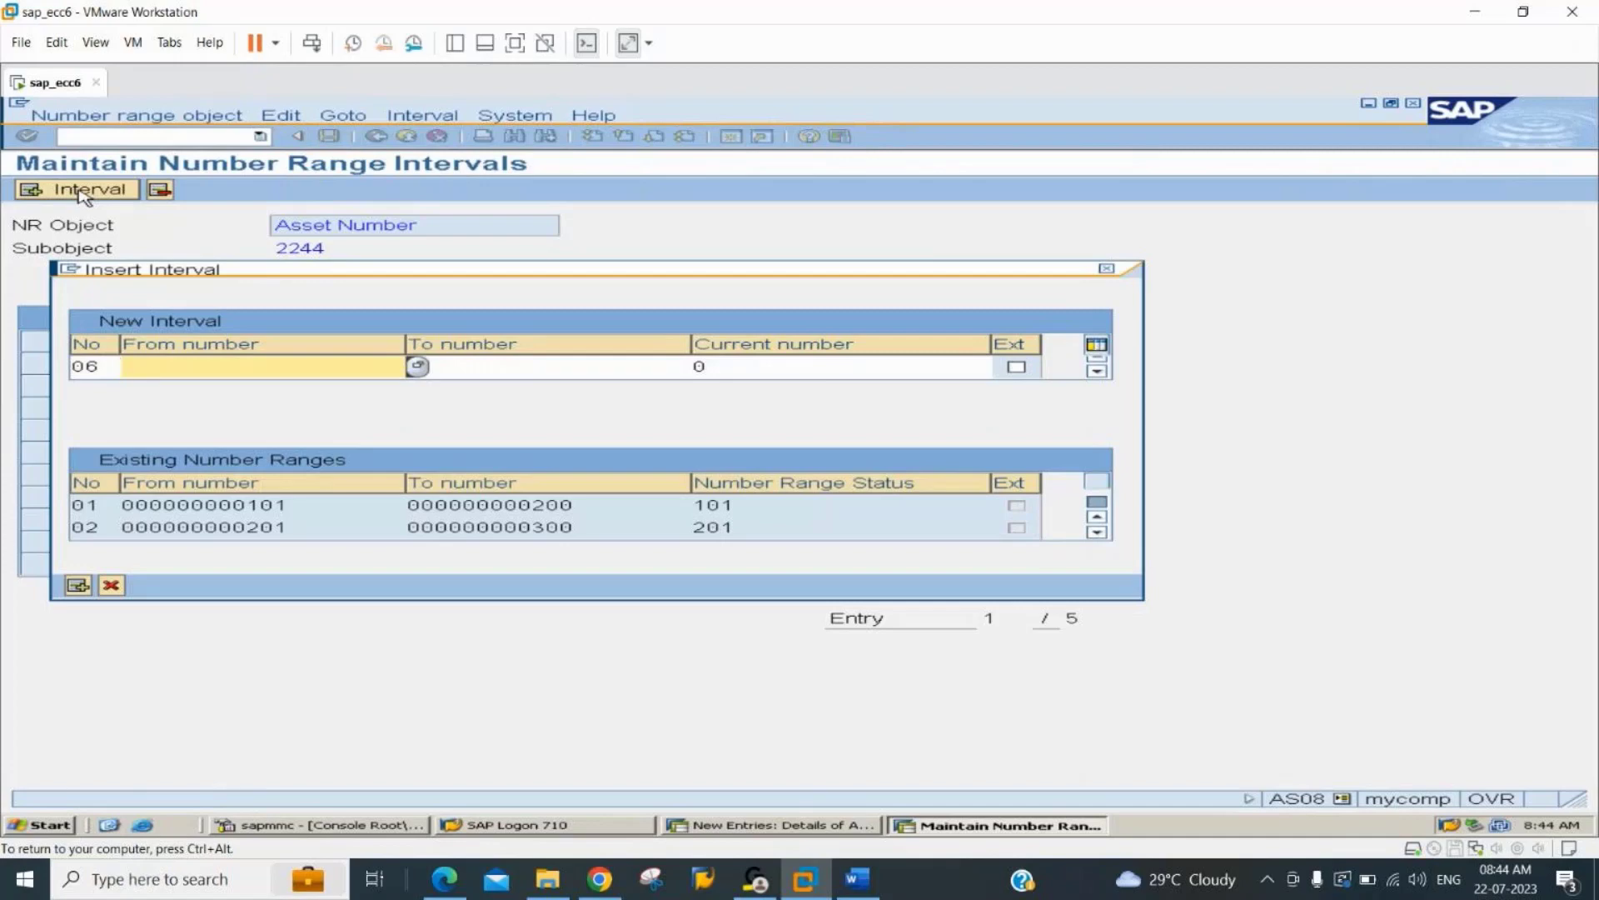
pyautogui.write('601')
pyautogui.press('Tab')
pyautogui.press('BackSpace')
pyautogui.press('BackSpace')
pyautogui.press('BackSpace')
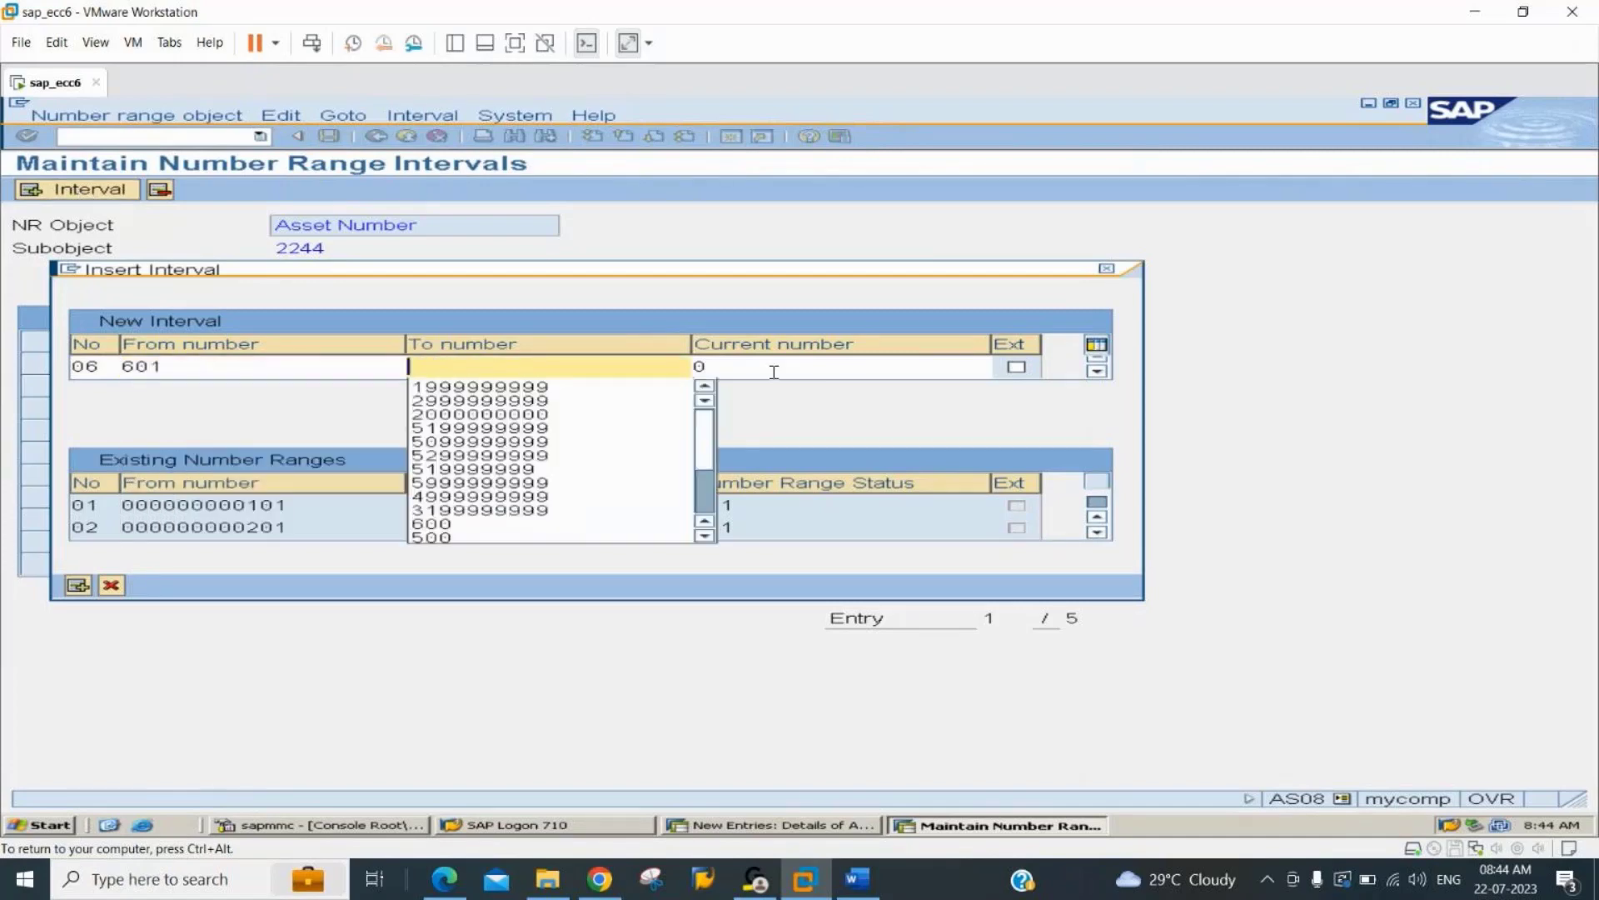
pyautogui.write('700')
pyautogui.press('Return')
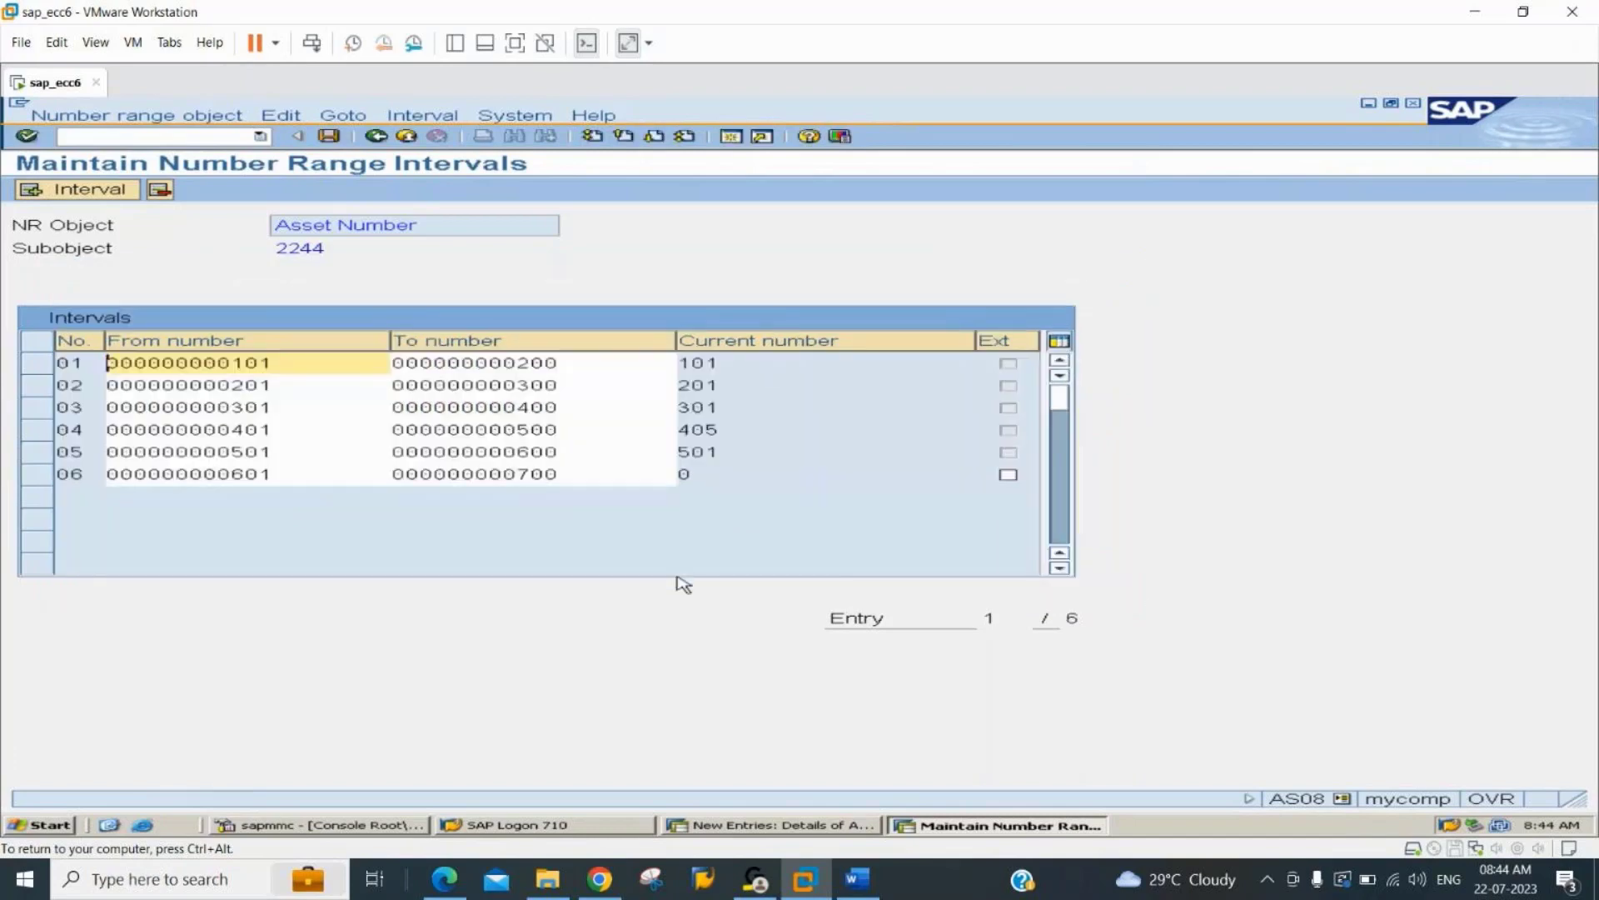
pyautogui.hotkey('ctrl', 's')
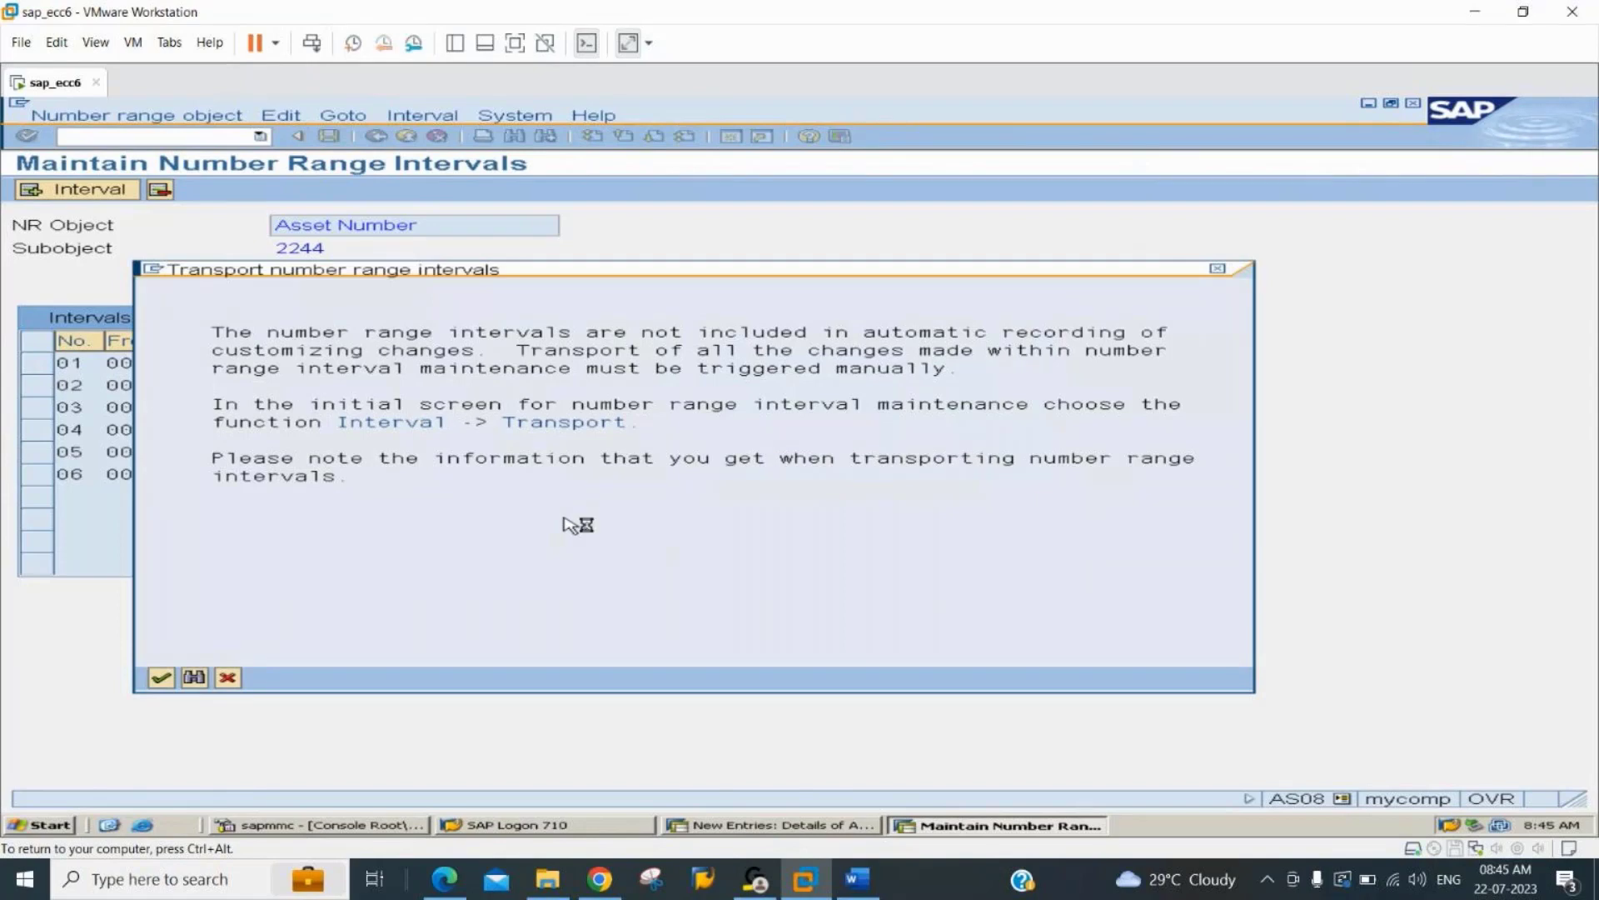
# Set the AuC status of asset class 224406 to Line item settlement and save the class under the proposed customizing request.
pyautogui.hotkey('alt', 'Tab')
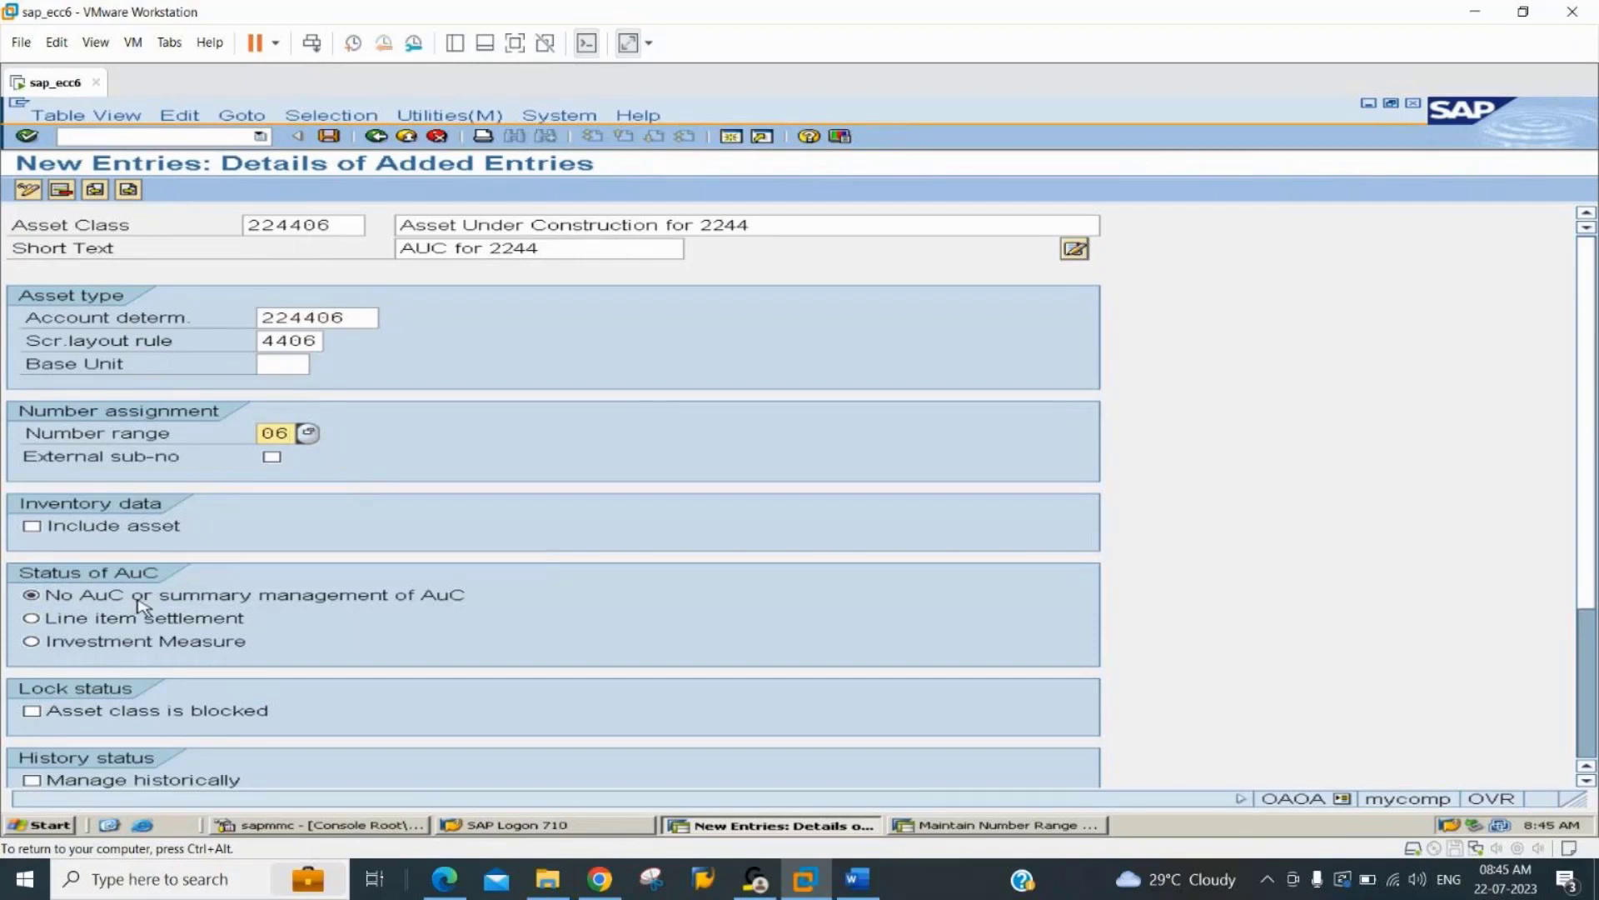
pyautogui.click(76, 623)
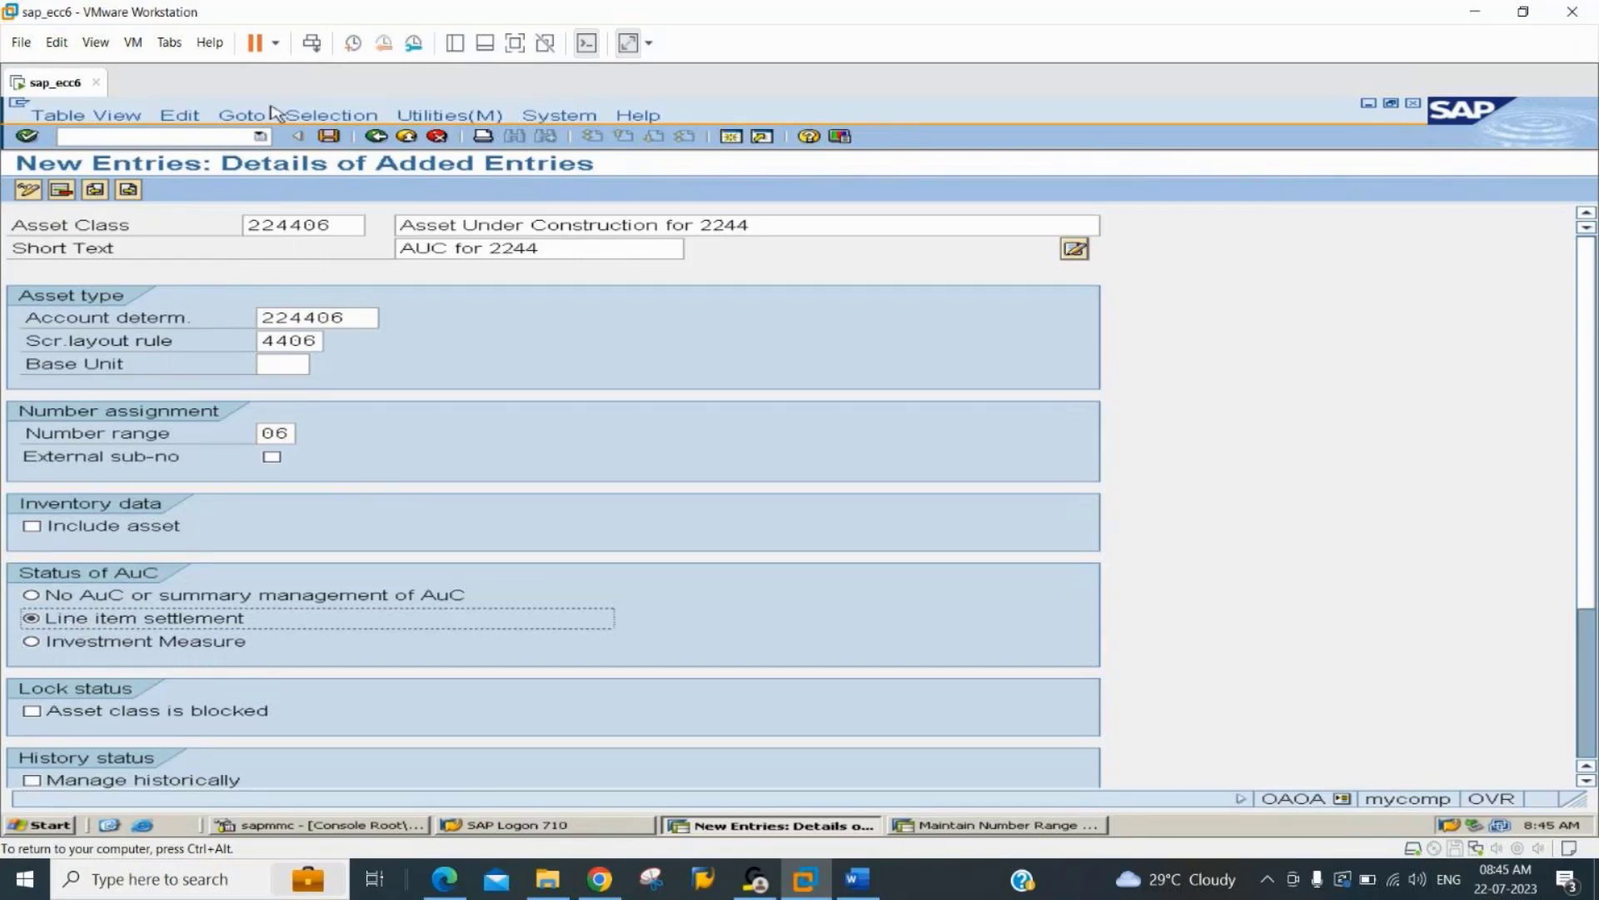
pyautogui.click(330, 137)
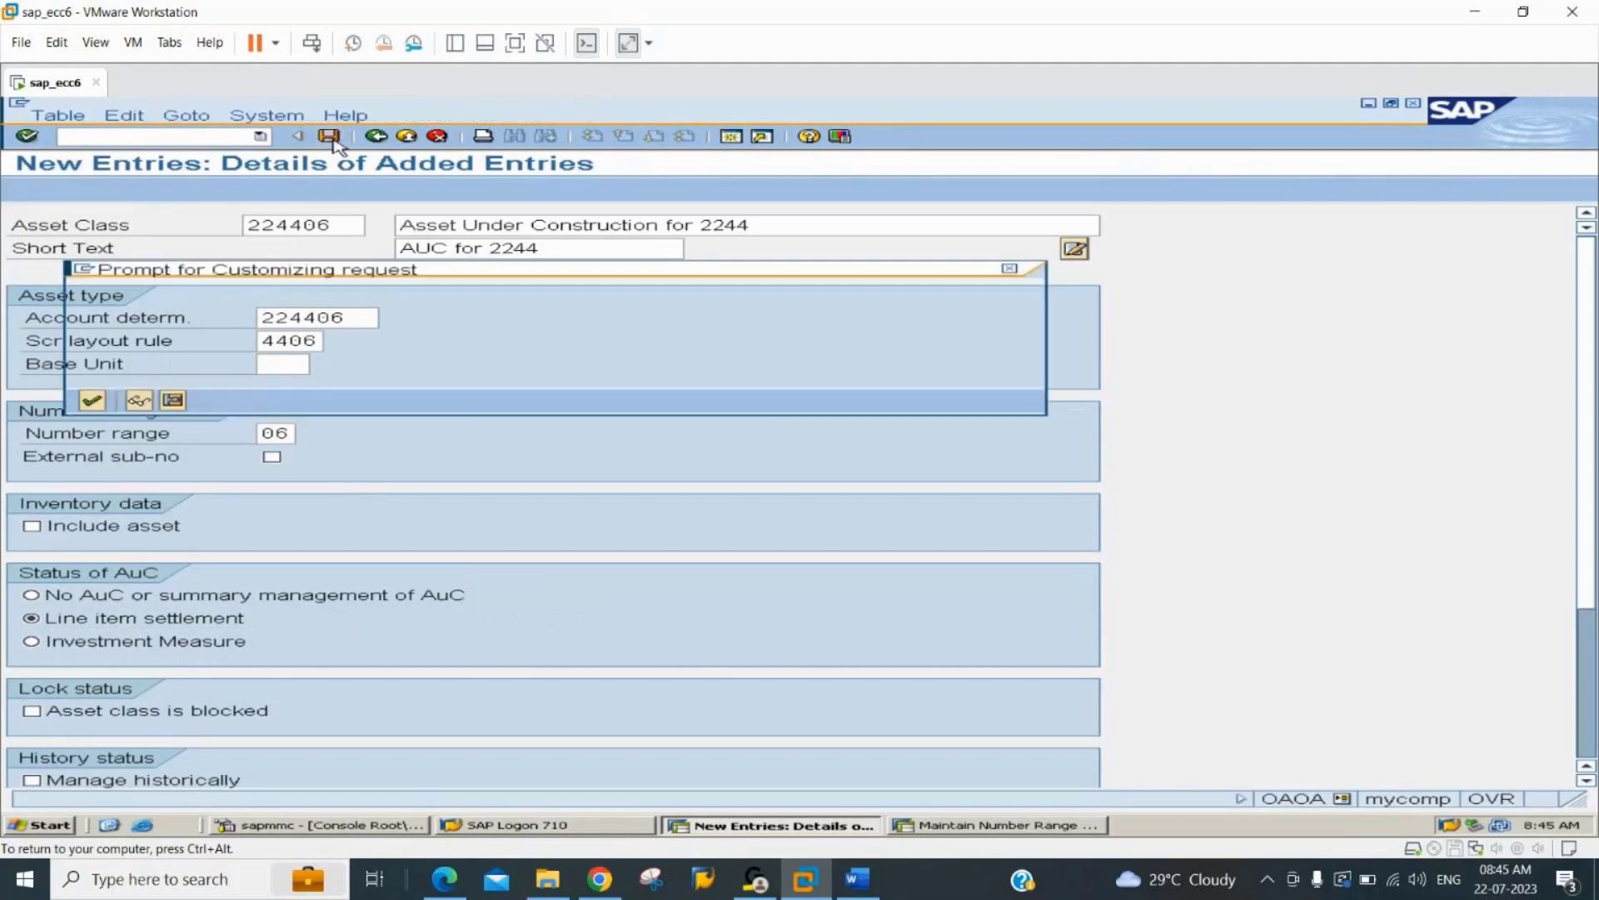
pyautogui.press('Return')
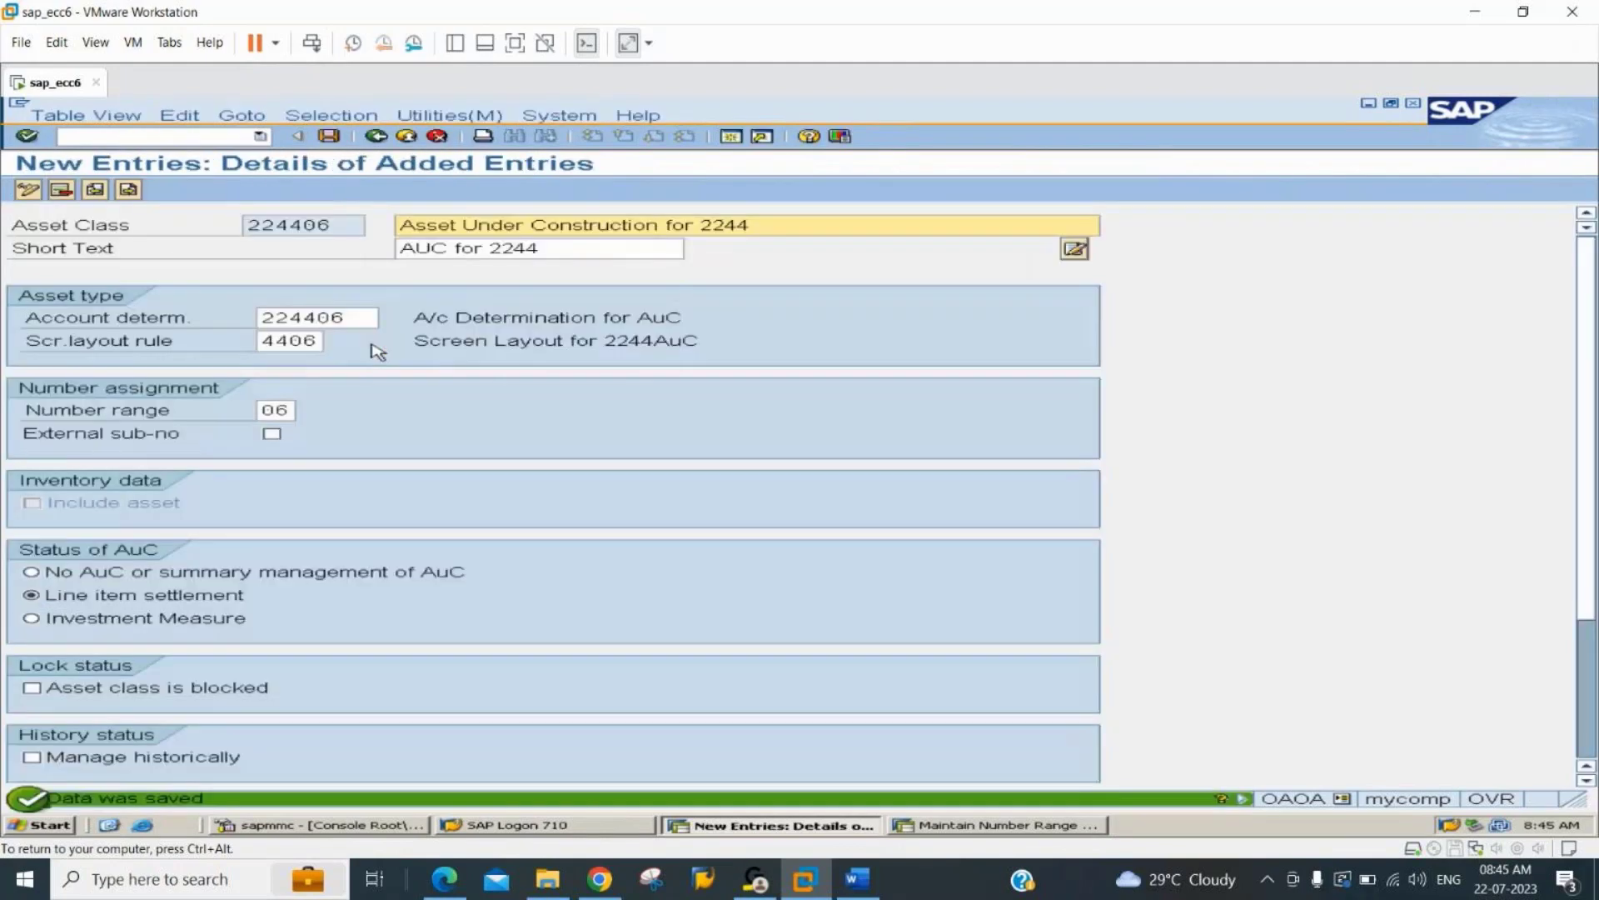
# Leave the asset class entry and start transaction AS01 for creating an asset.
pyautogui.click(200, 139)
pyautogui.write('/nas')
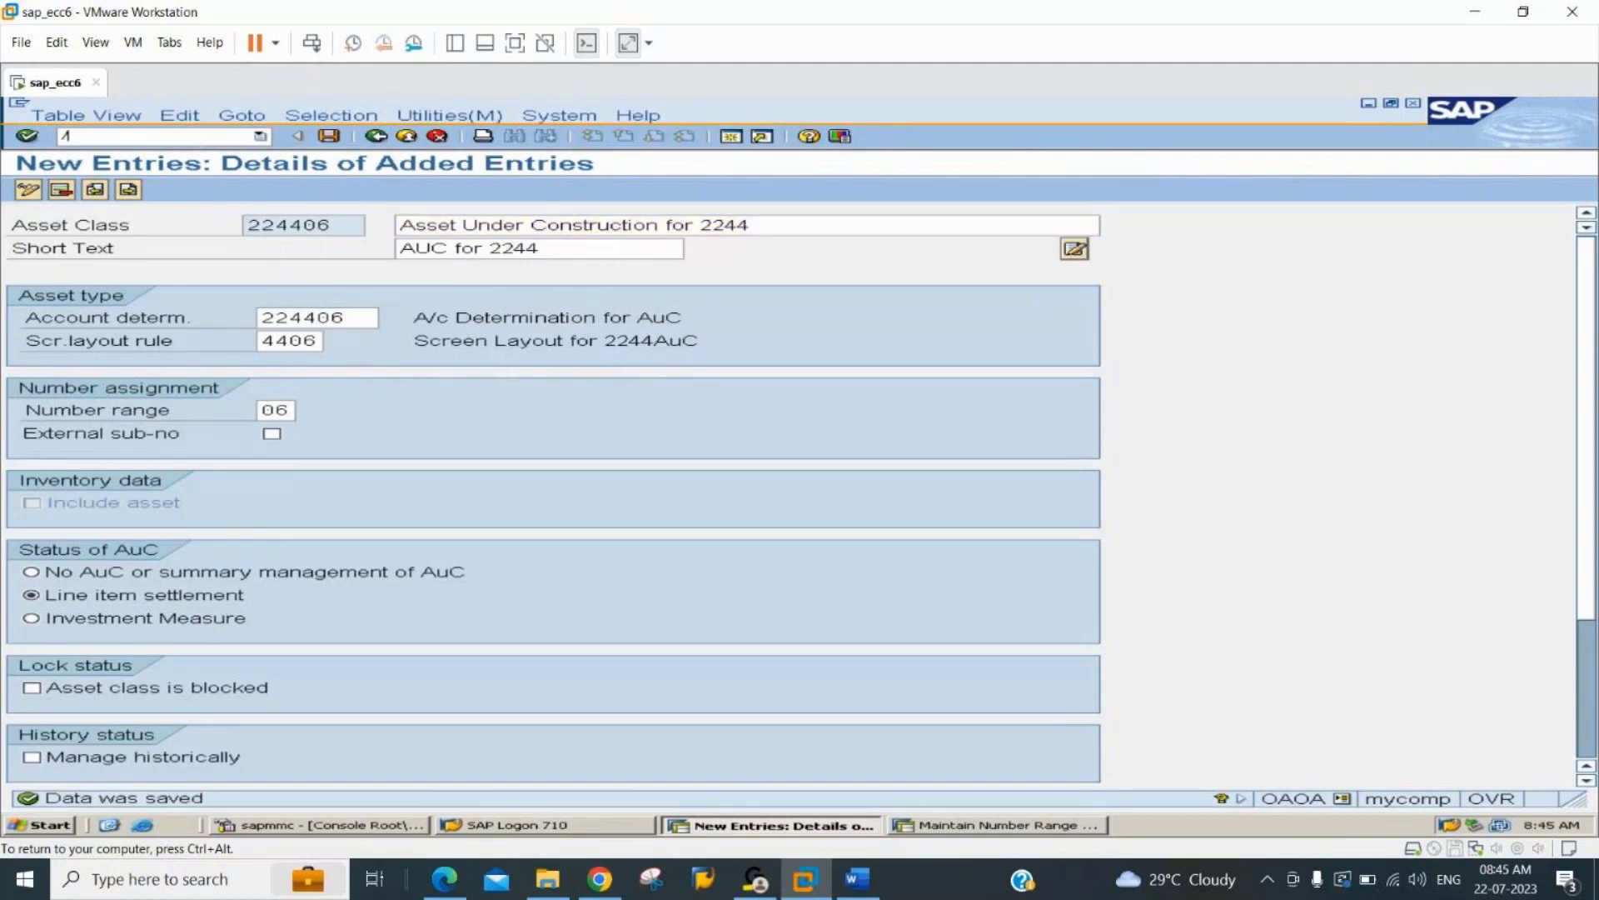
pyautogui.write('01')
pyautogui.press('Return')
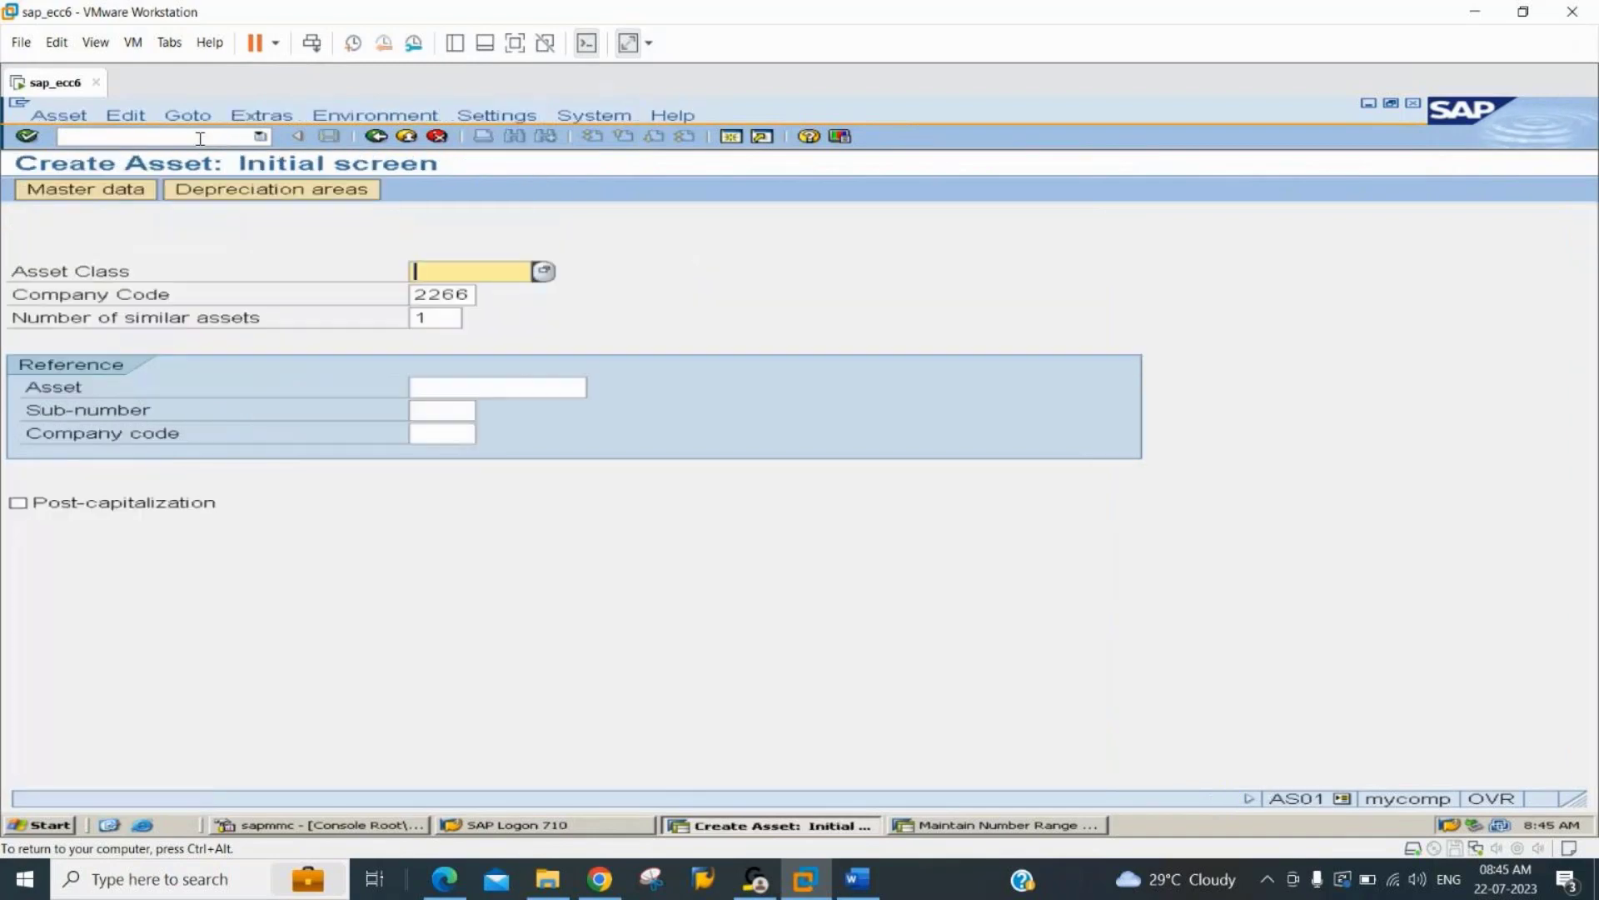
# Try to create an asset of class 224406 in company code 2244 with the number of similar assets set to 1.
pyautogui.write('2244')
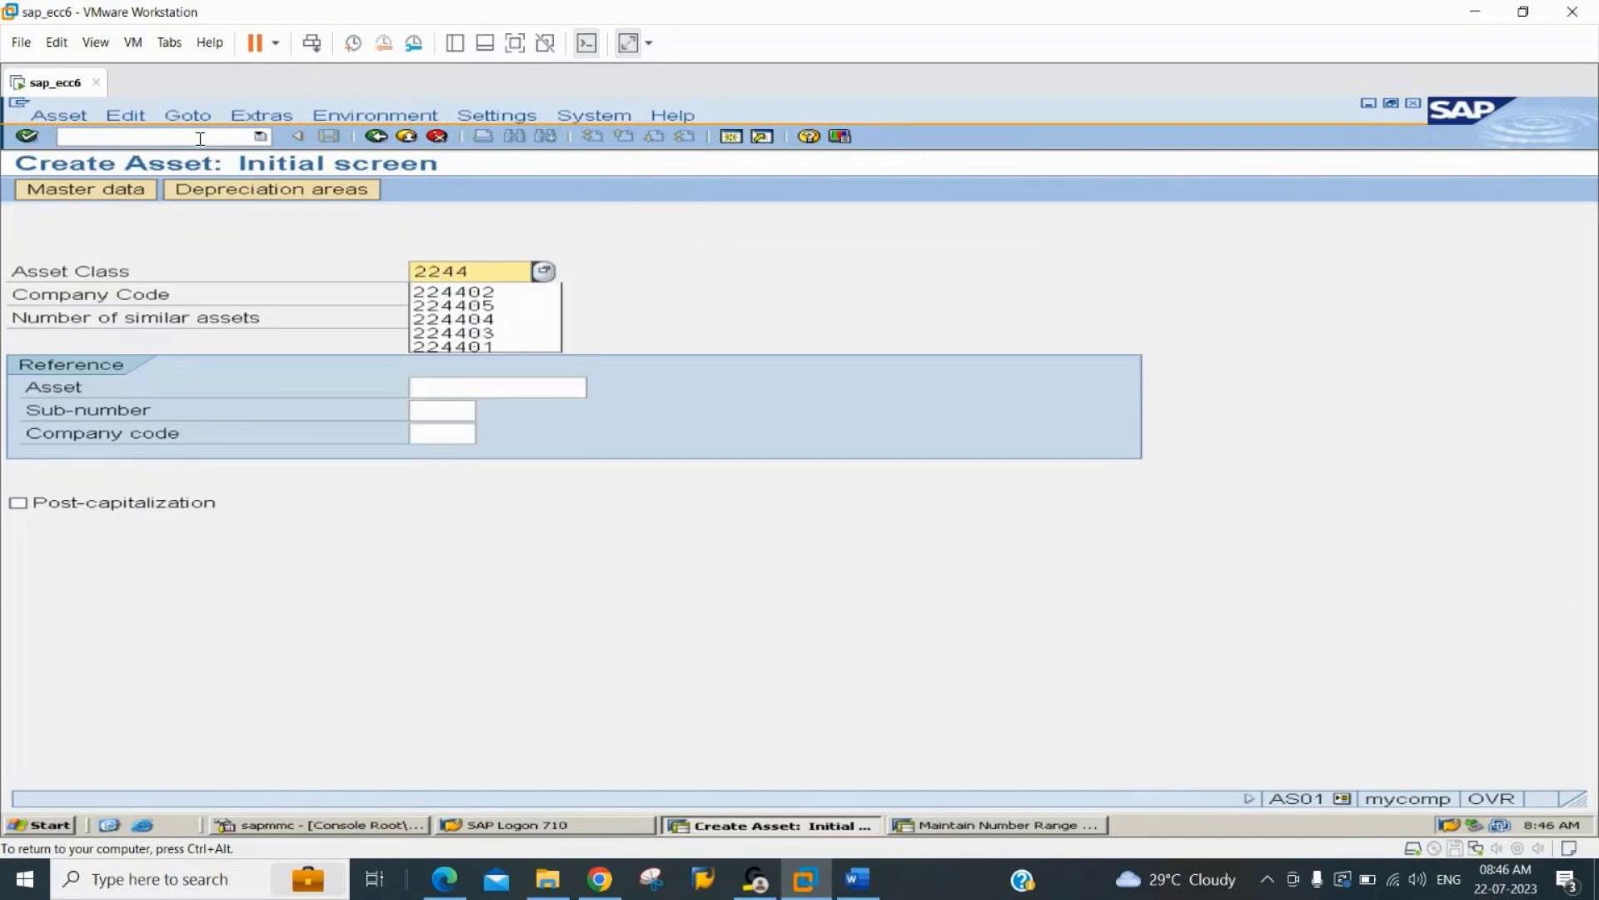
pyautogui.write('06')
pyautogui.press('Return')
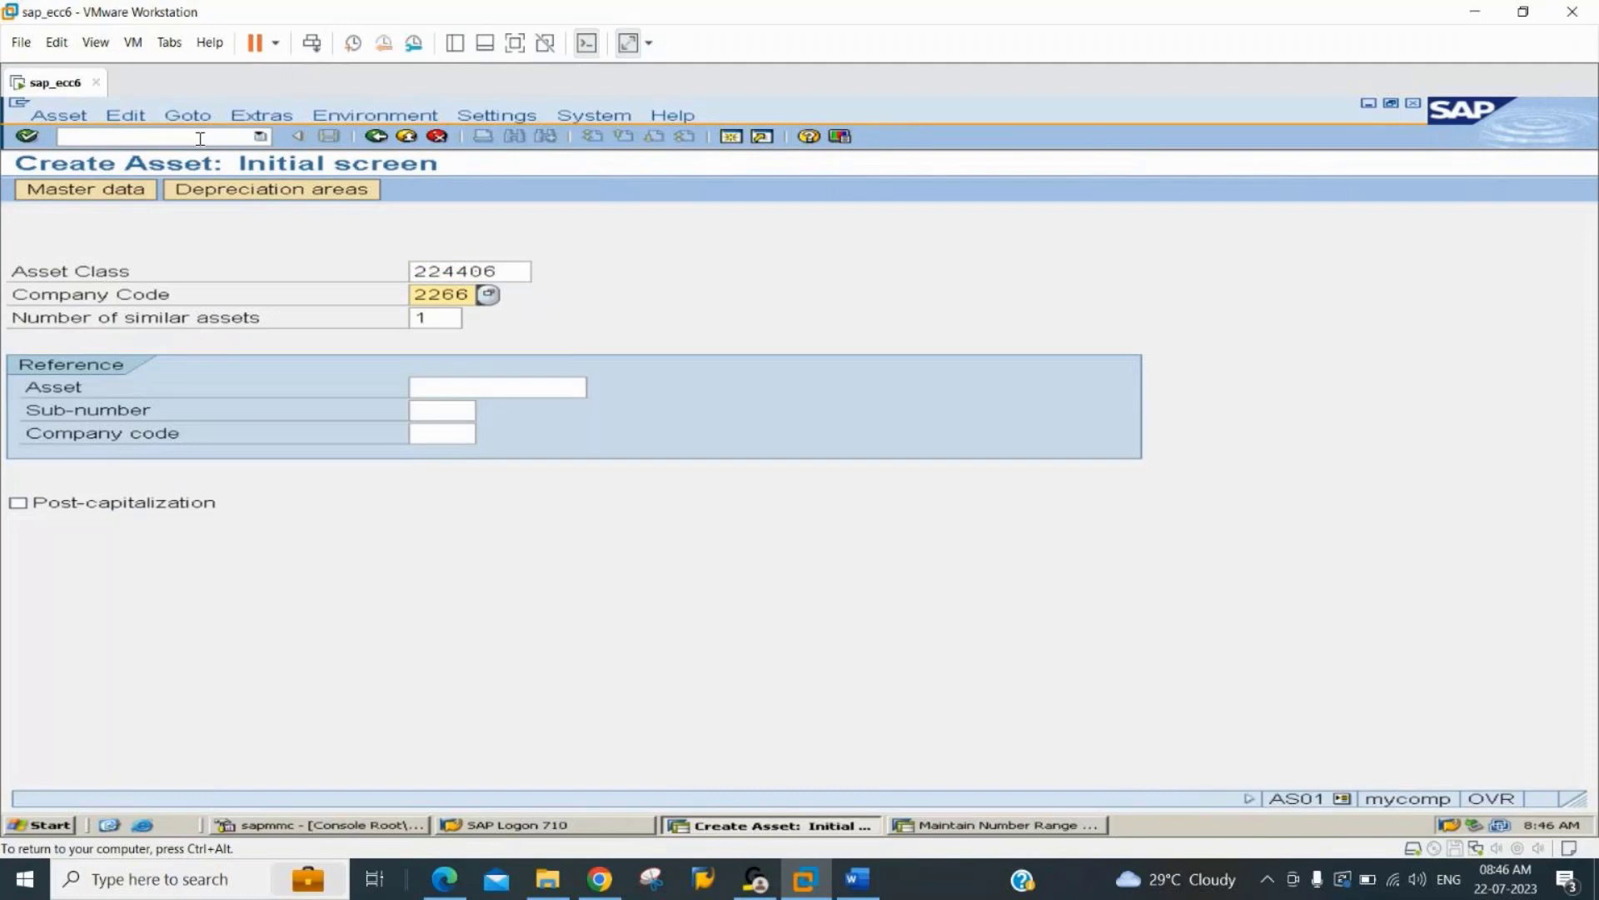
pyautogui.write('2244')
pyautogui.press('Tab')
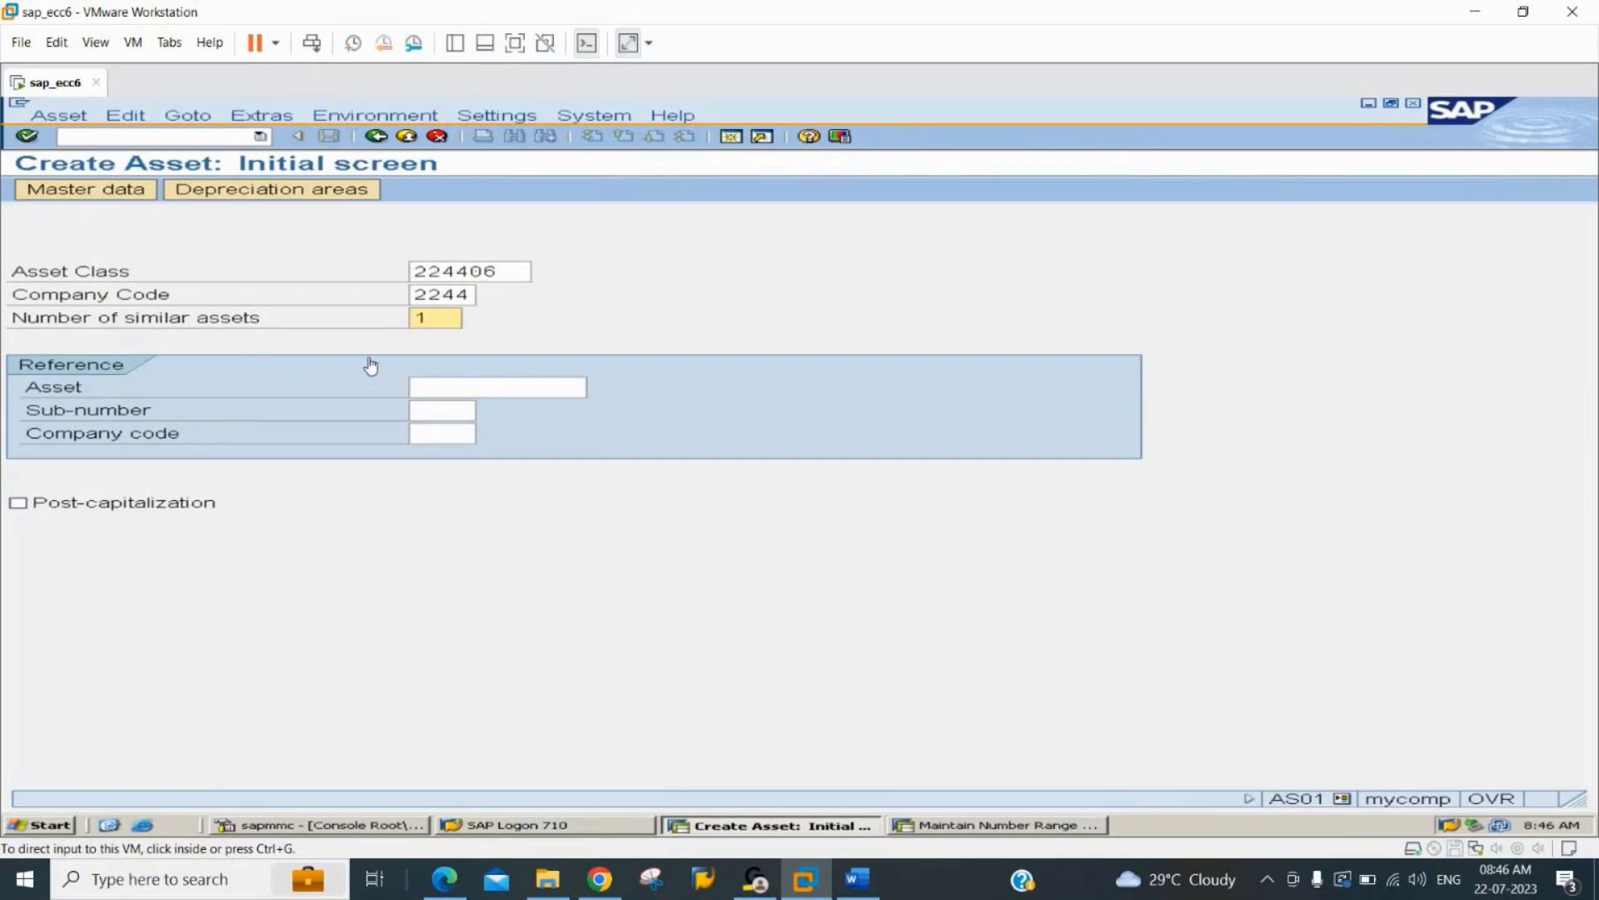
pyautogui.click(455, 317)
pyautogui.write('1')
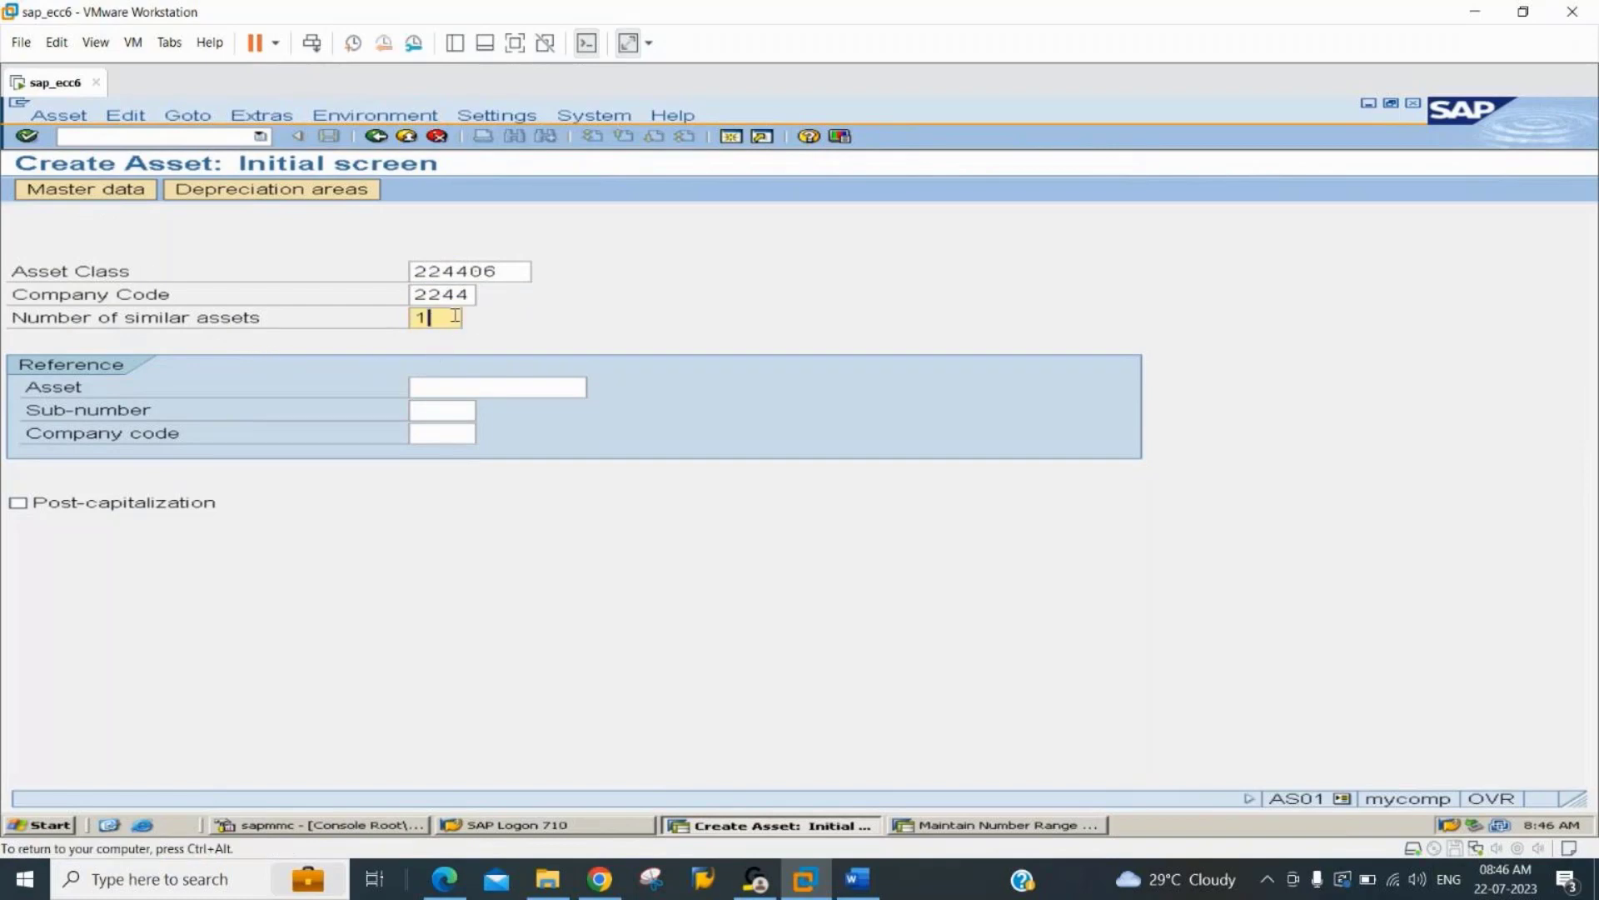
pyautogui.press('Return')
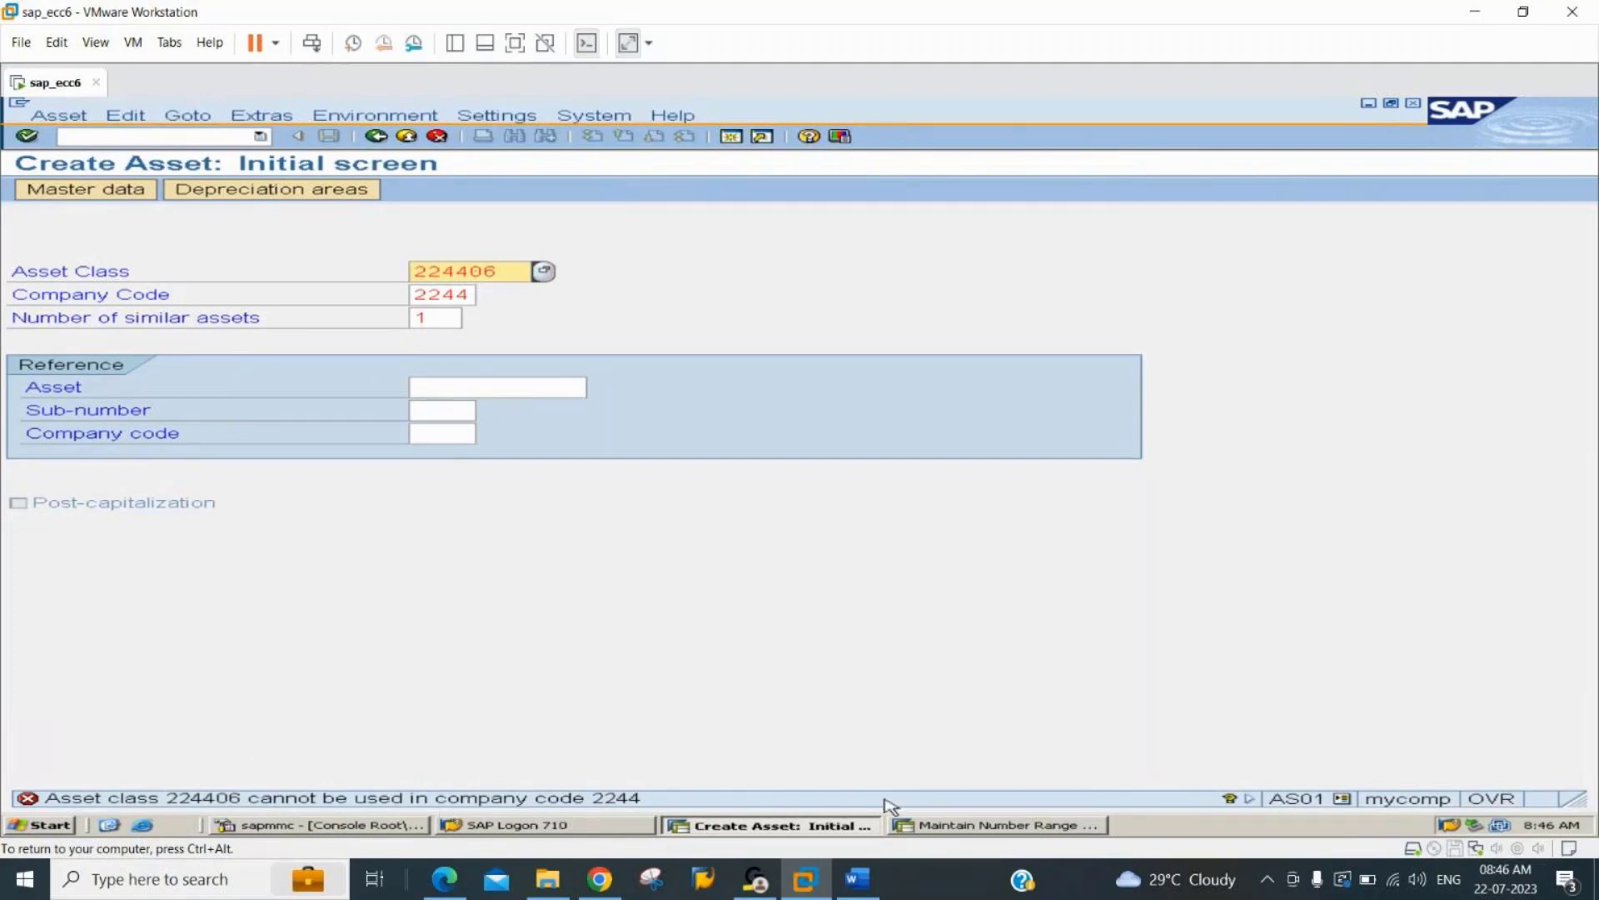
# In the number range session, start transaction OAYZ and choose chart of depreciation 2244.
pyautogui.click(1000, 833)
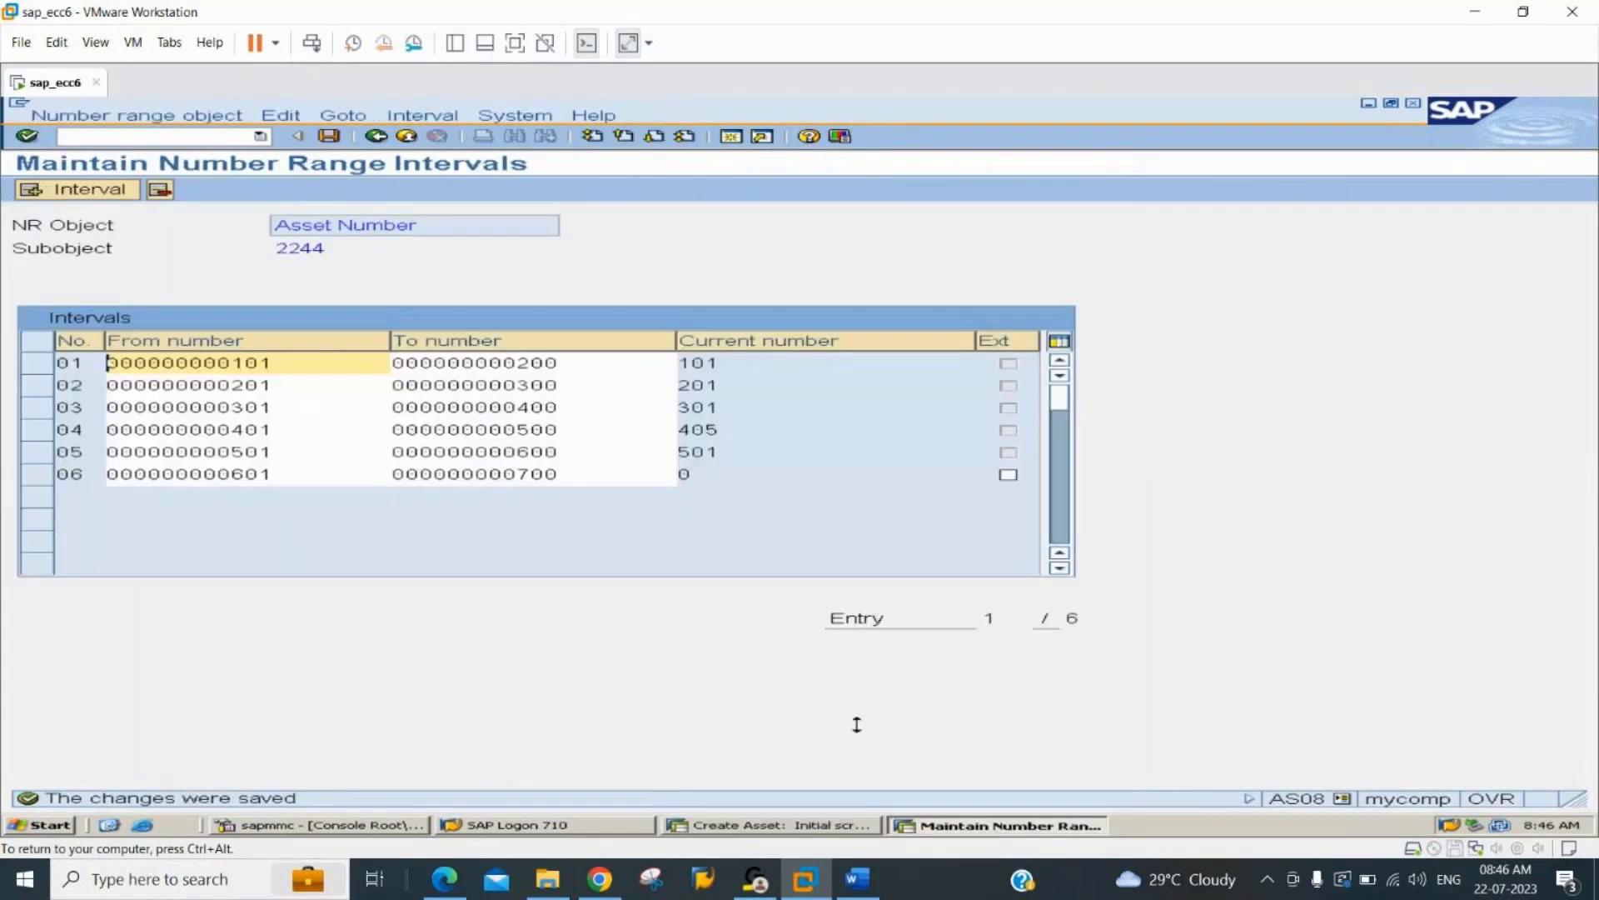
pyautogui.write('/n')
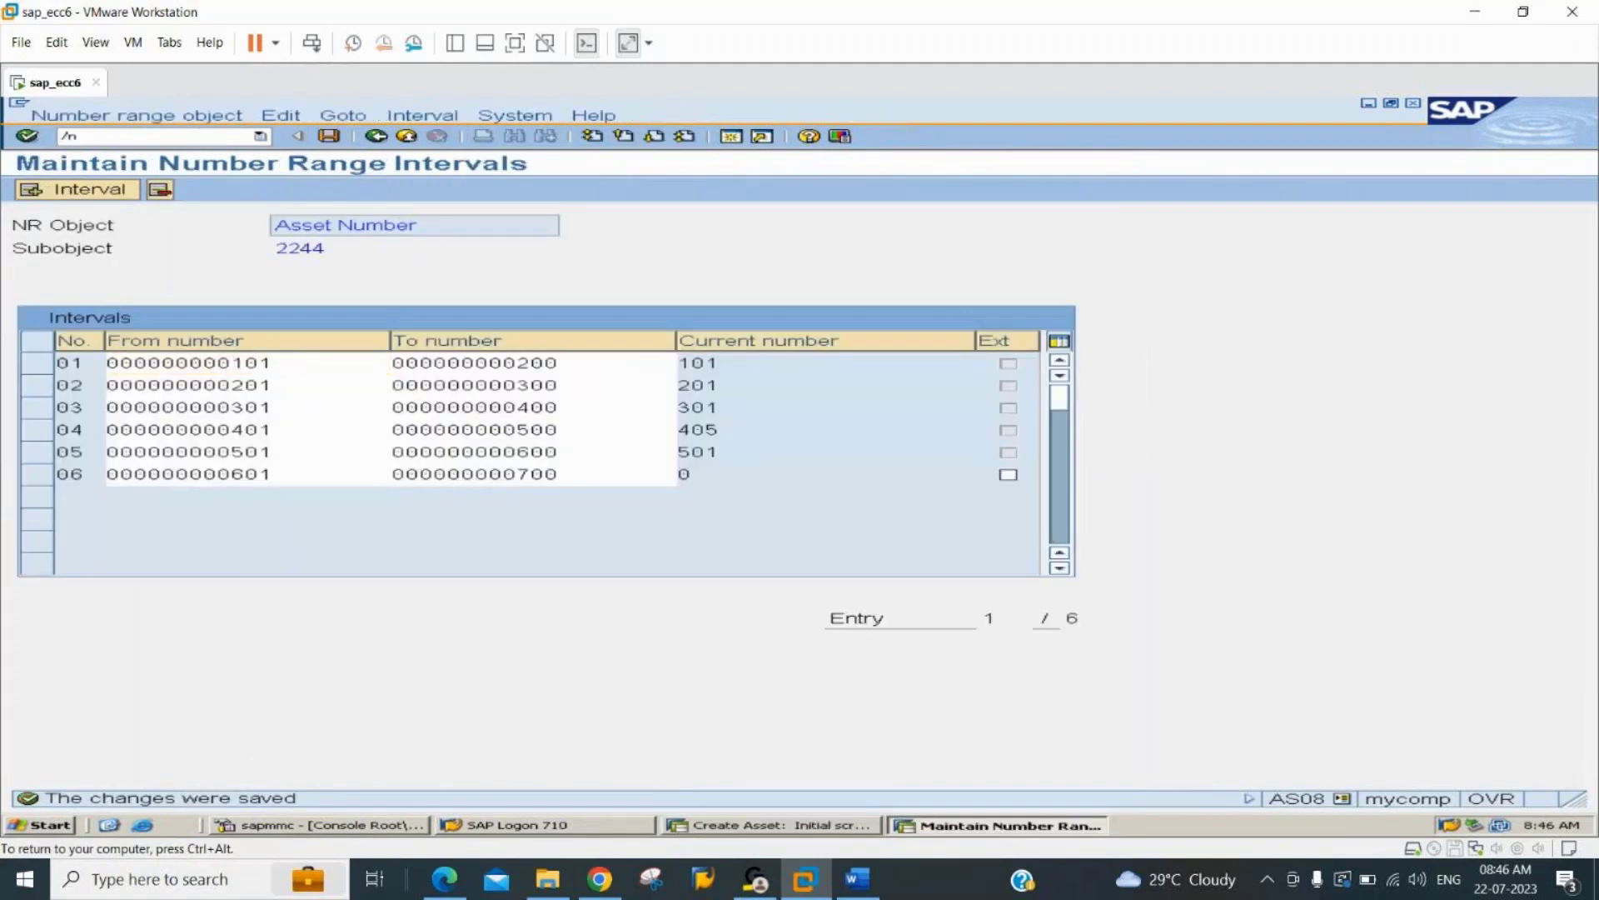
pyautogui.write('oayz')
pyautogui.press('Return')
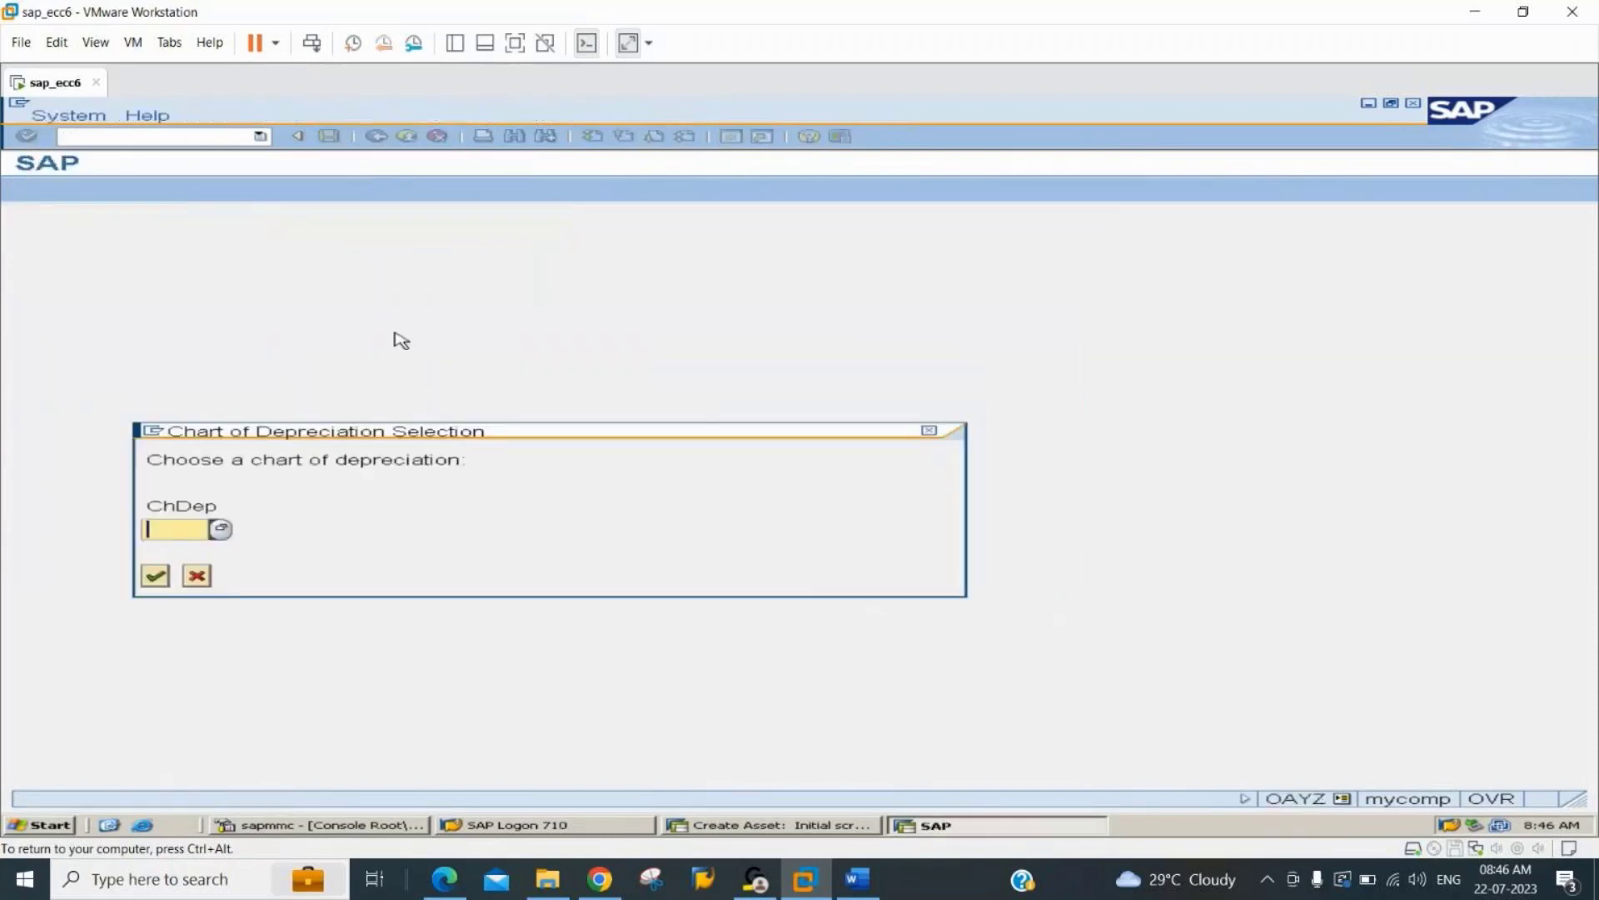
pyautogui.write('2244')
pyautogui.press('Return')
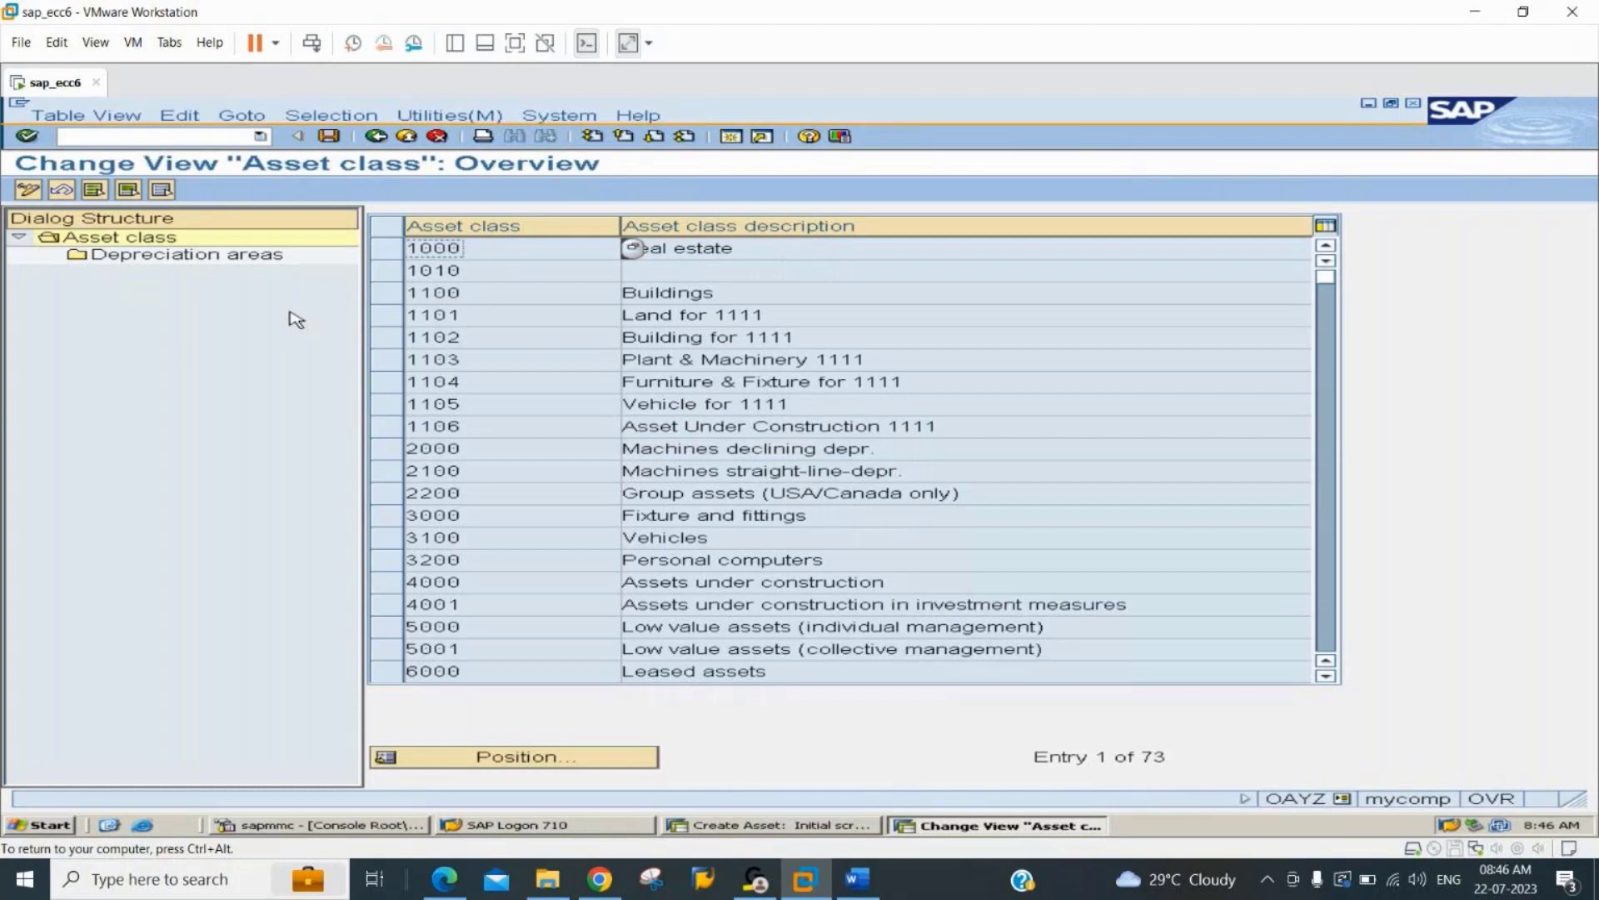
# Position the asset class overview on class 224406.
pyautogui.click(582, 760)
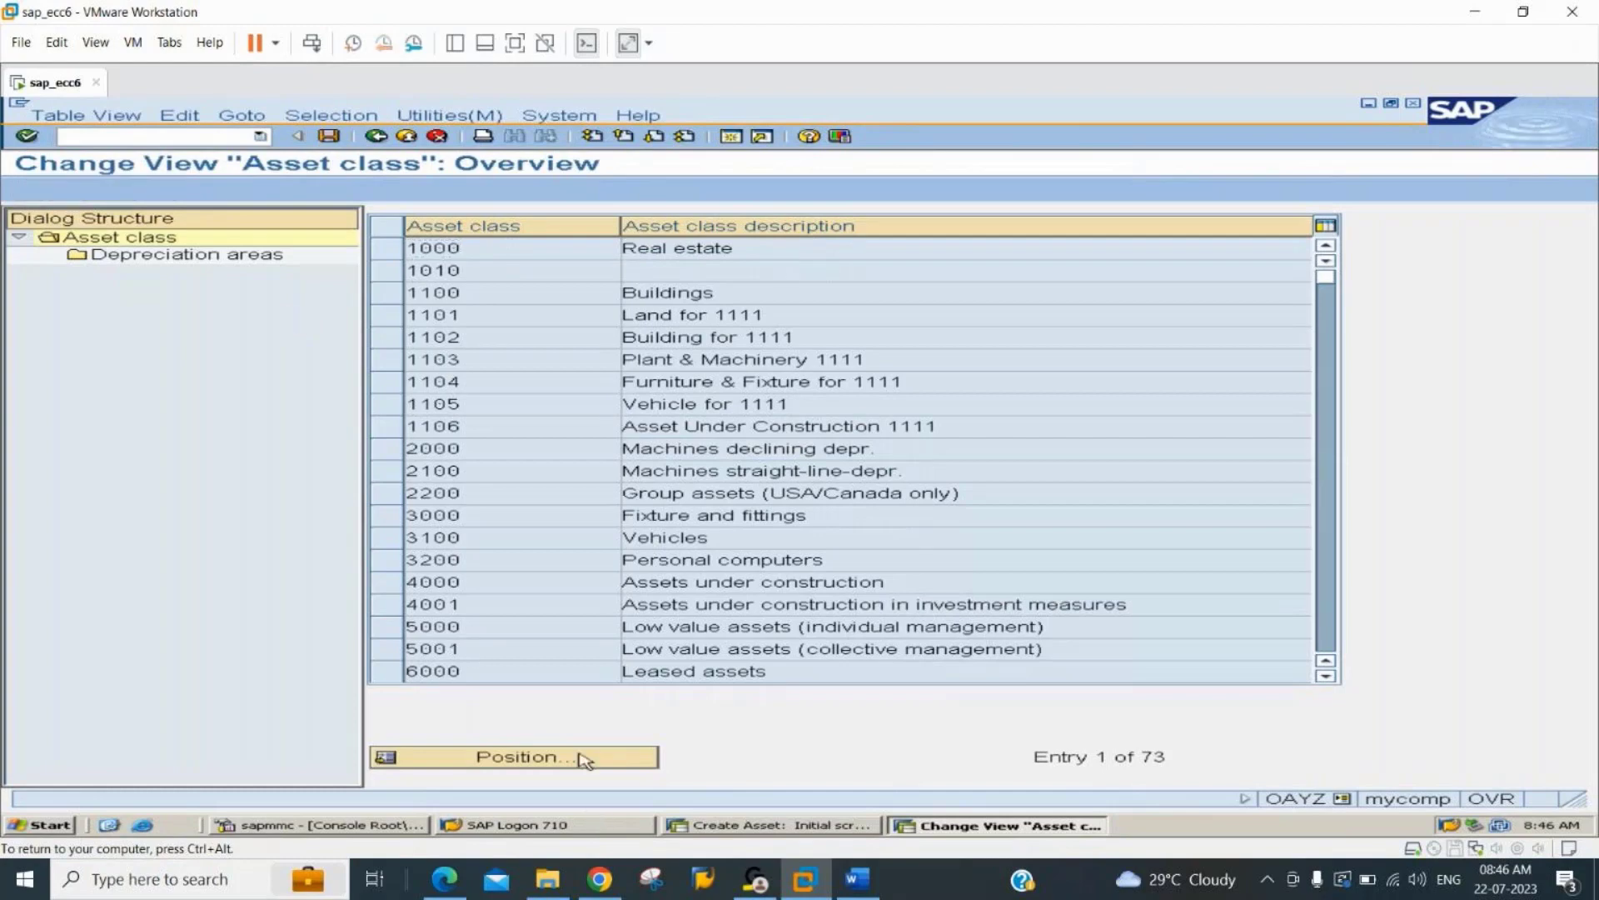
pyautogui.write('22')
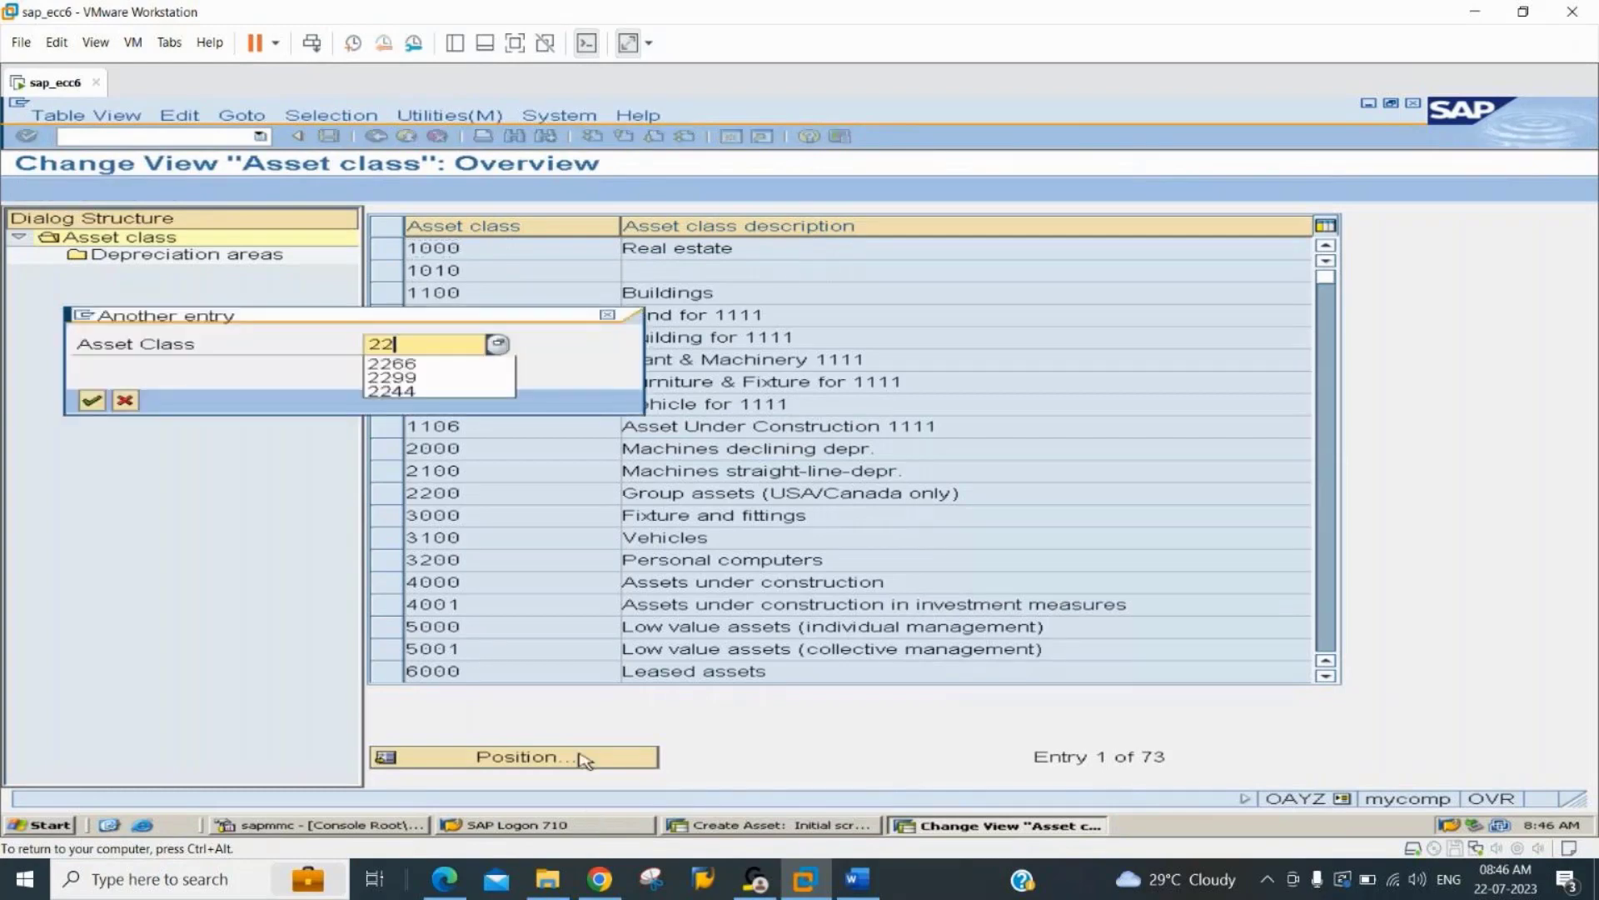
pyautogui.write('4406')
pyautogui.press('Return')
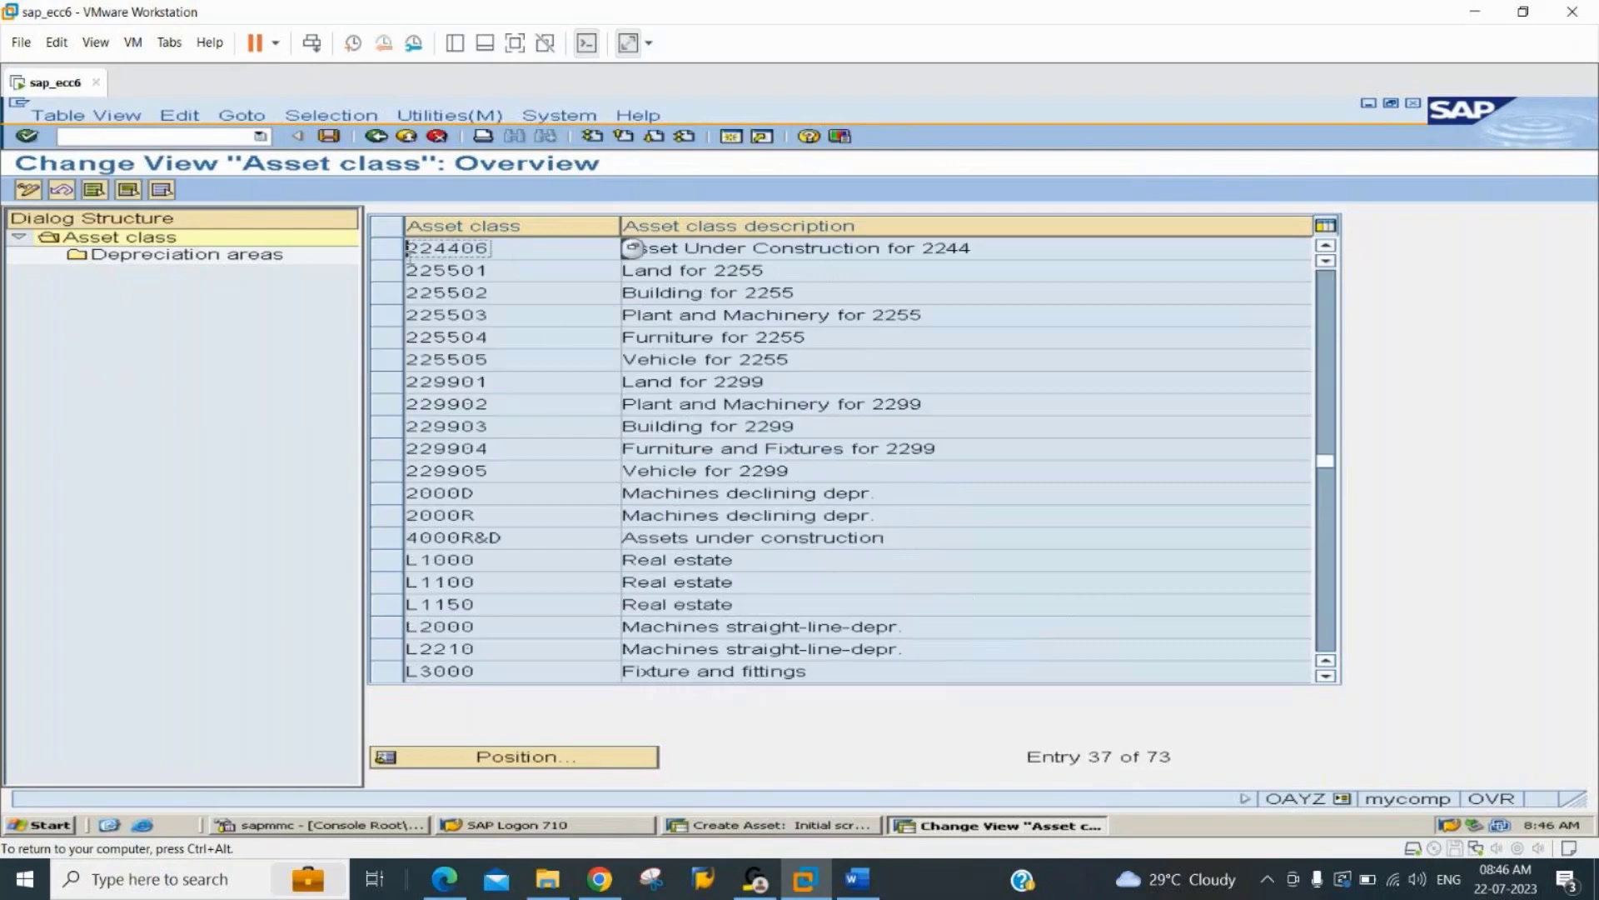
# Open the depreciation areas of asset class 224406, assign screen layout 1000 to book depreciation and activate the area.
pyautogui.click(388, 248)
pyautogui.doubleClick(183, 254)
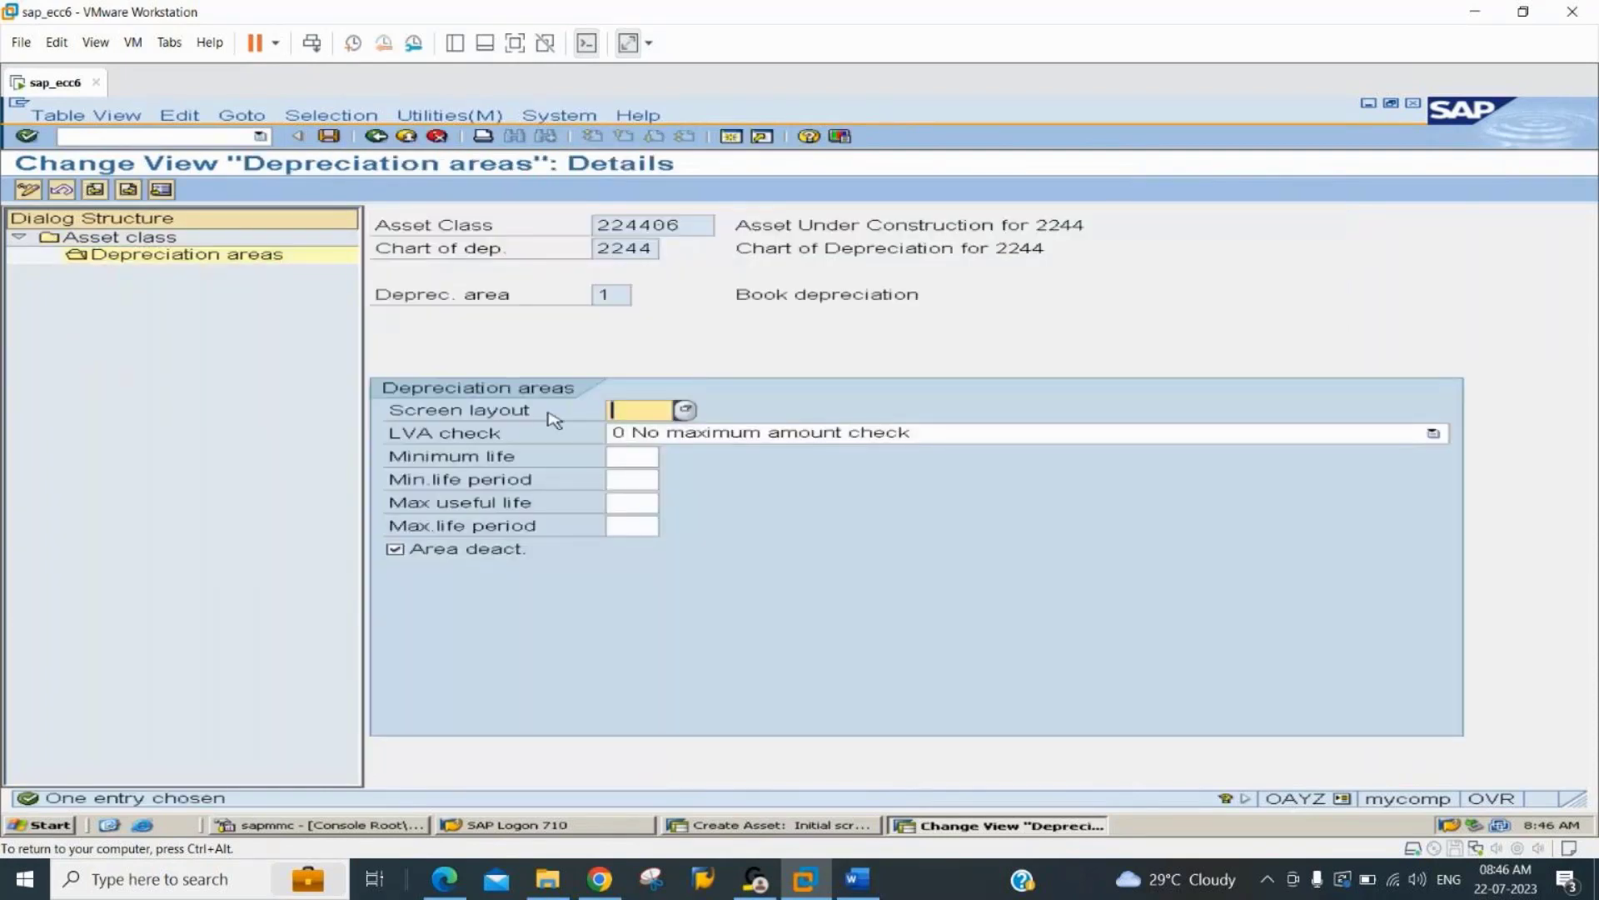
pyautogui.write('1000')
pyautogui.click(490, 556)
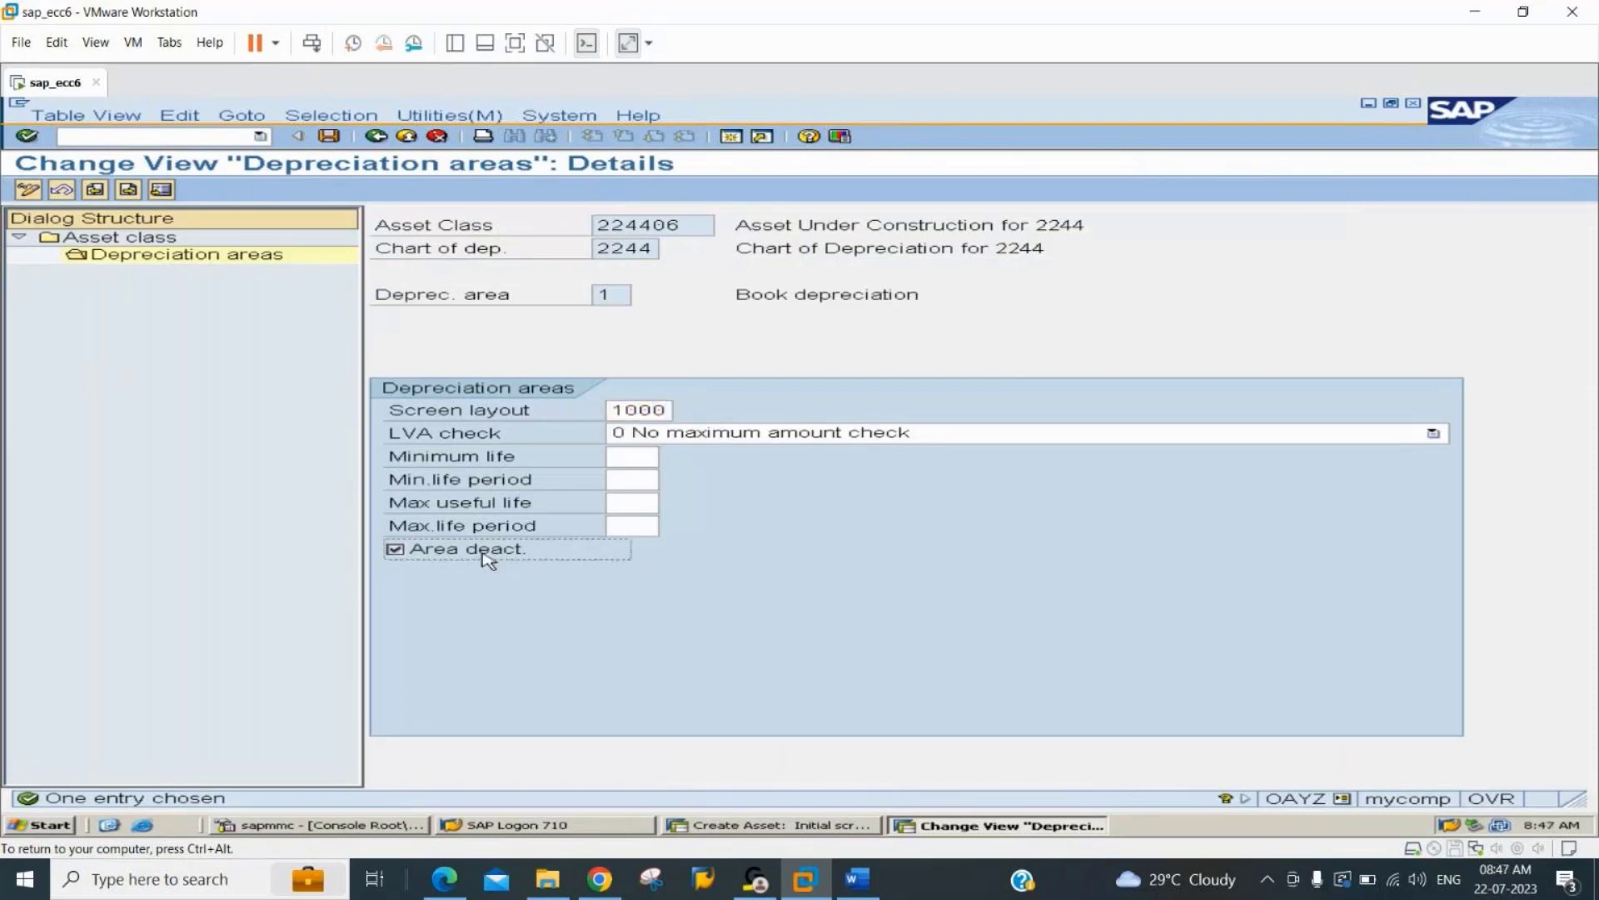
pyautogui.press('Return')
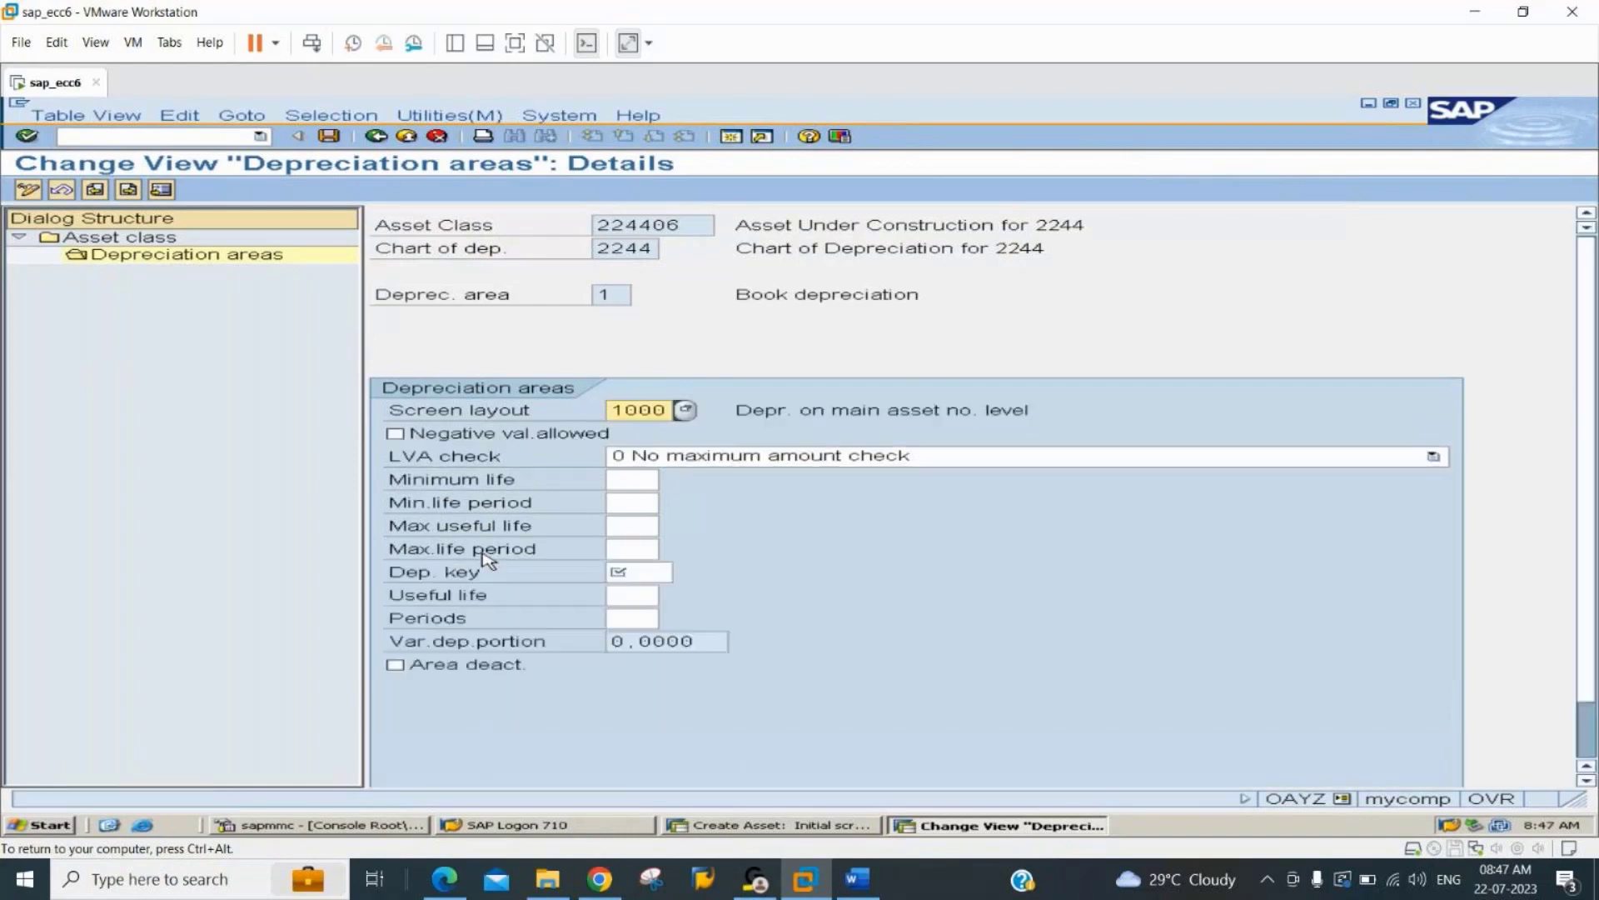
# Set the depreciation key of the book depreciation area to 0000 and save under customizing request ECCK900024.
pyautogui.click(628, 570)
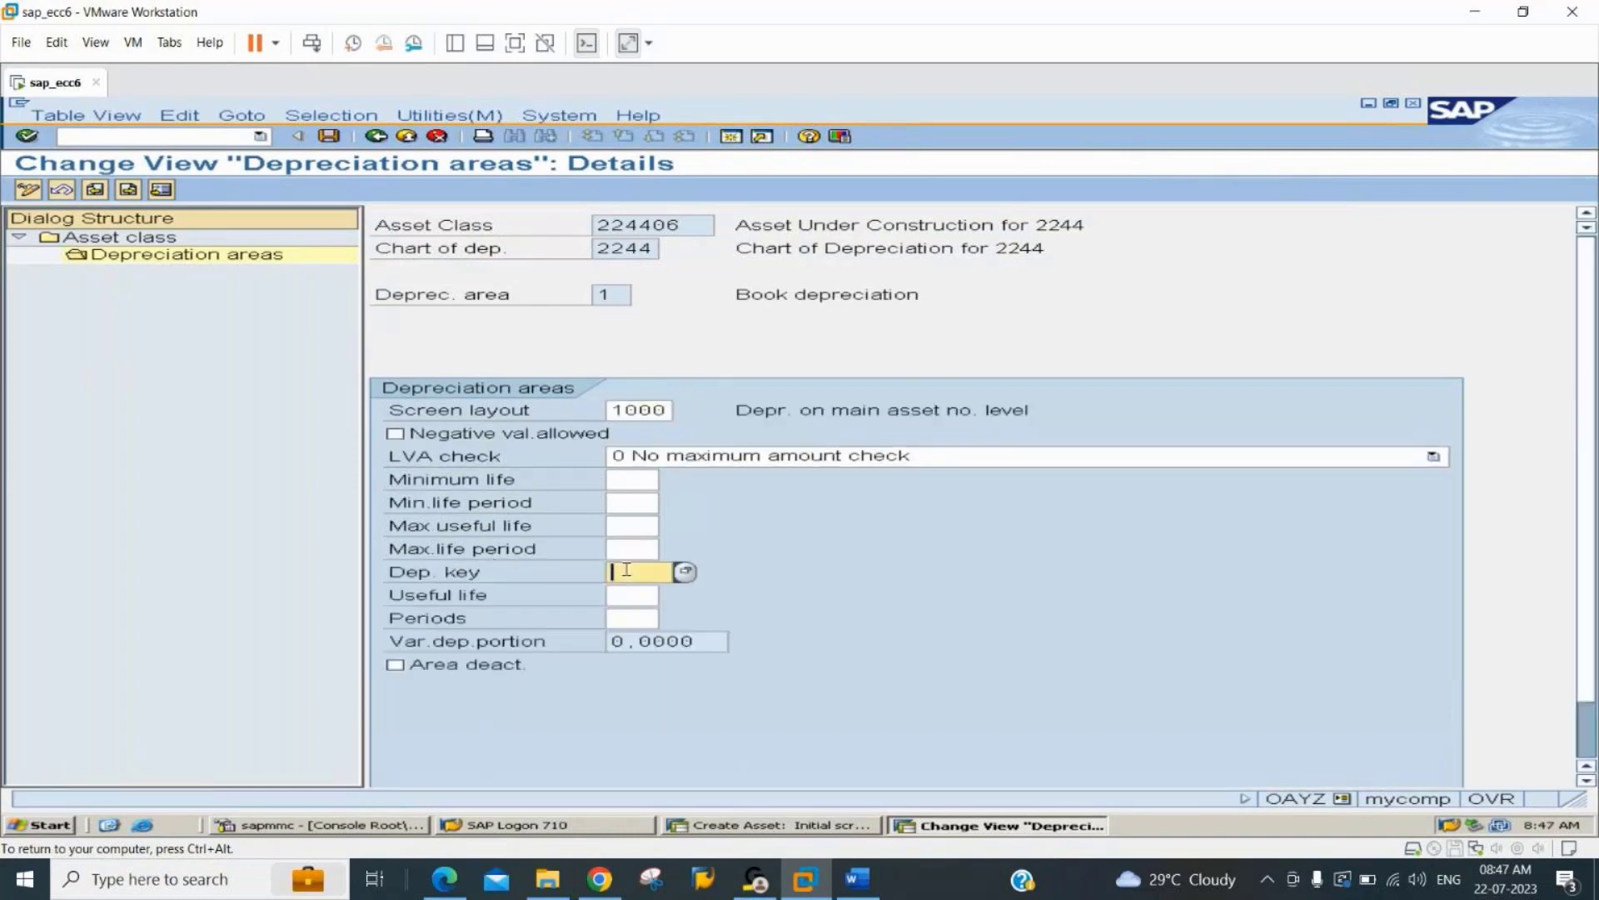
pyautogui.write('000')
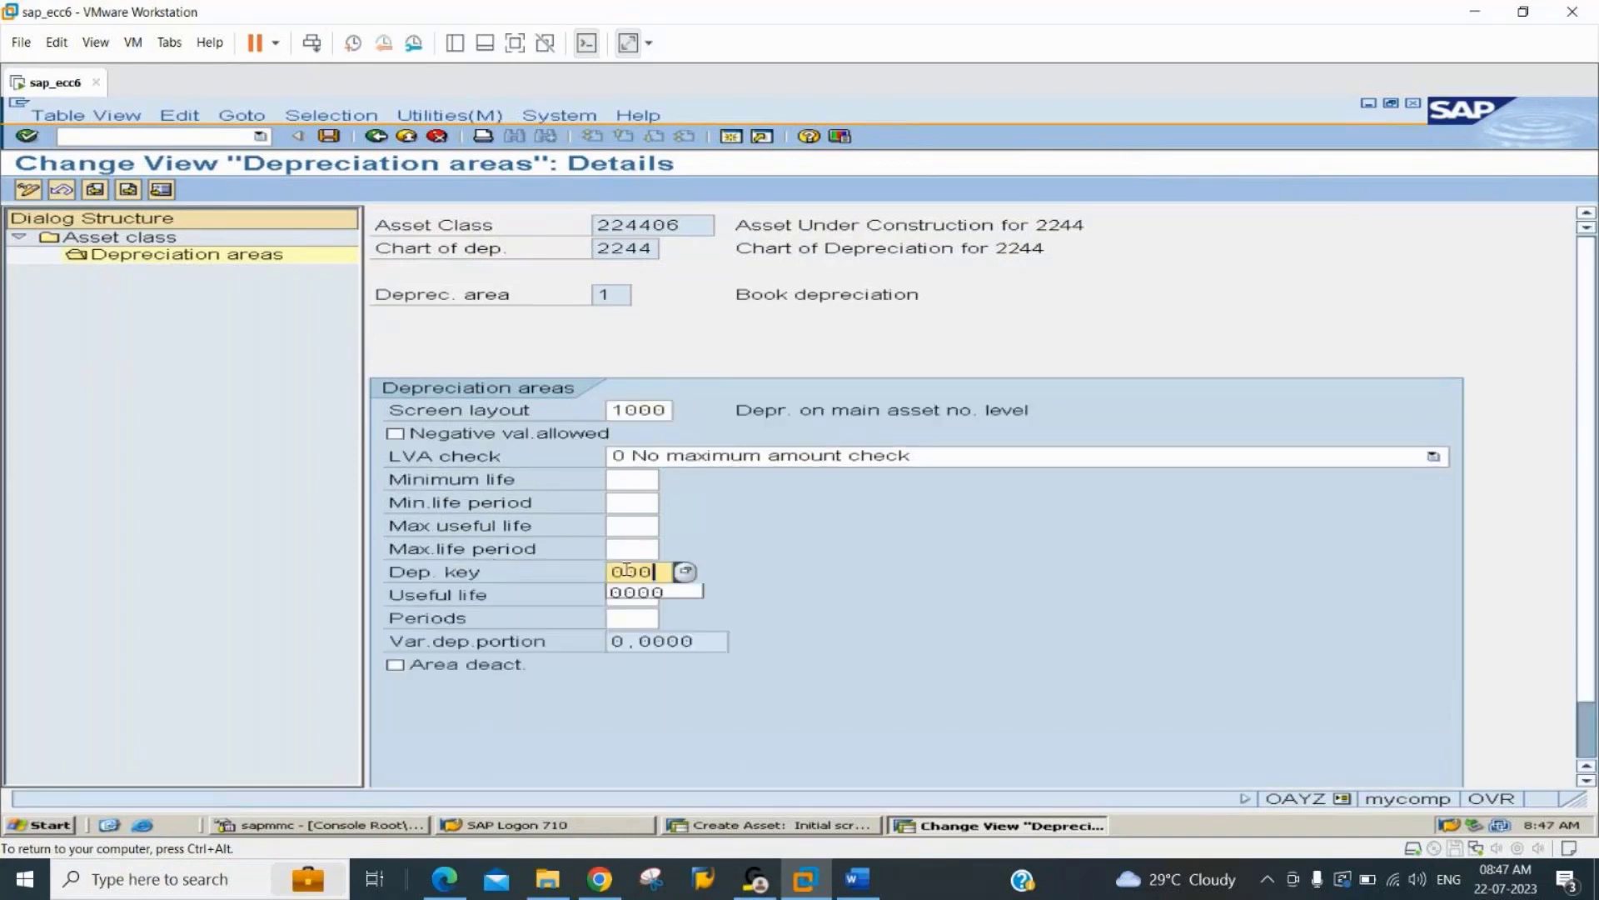
pyautogui.write('0')
pyautogui.press('Return')
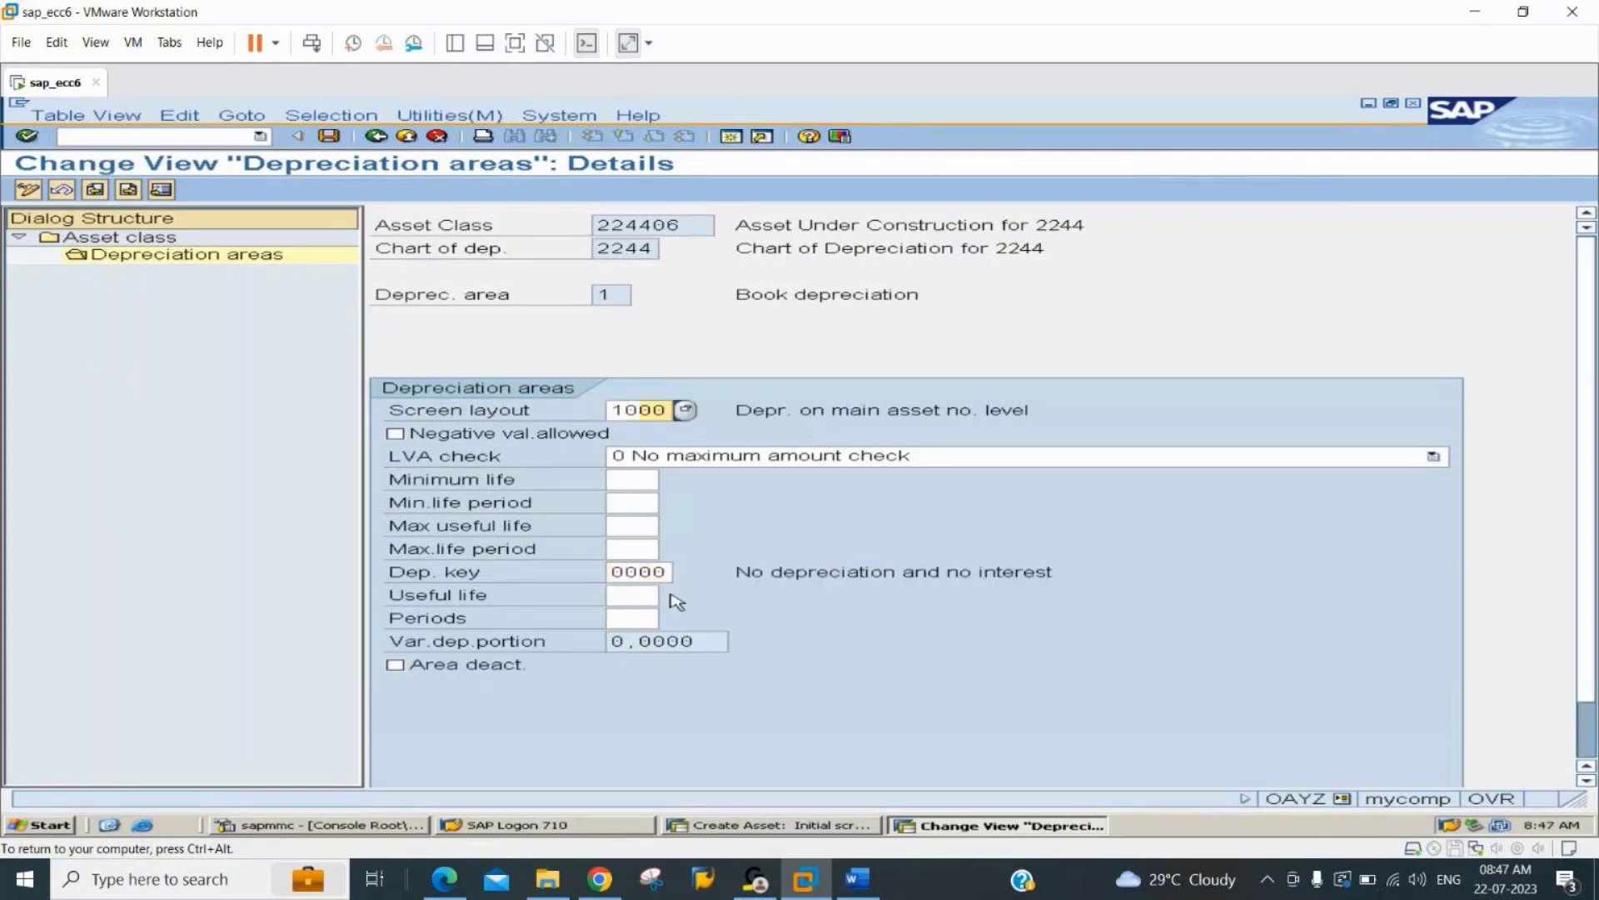
pyautogui.hotkey('ctrl', 's')
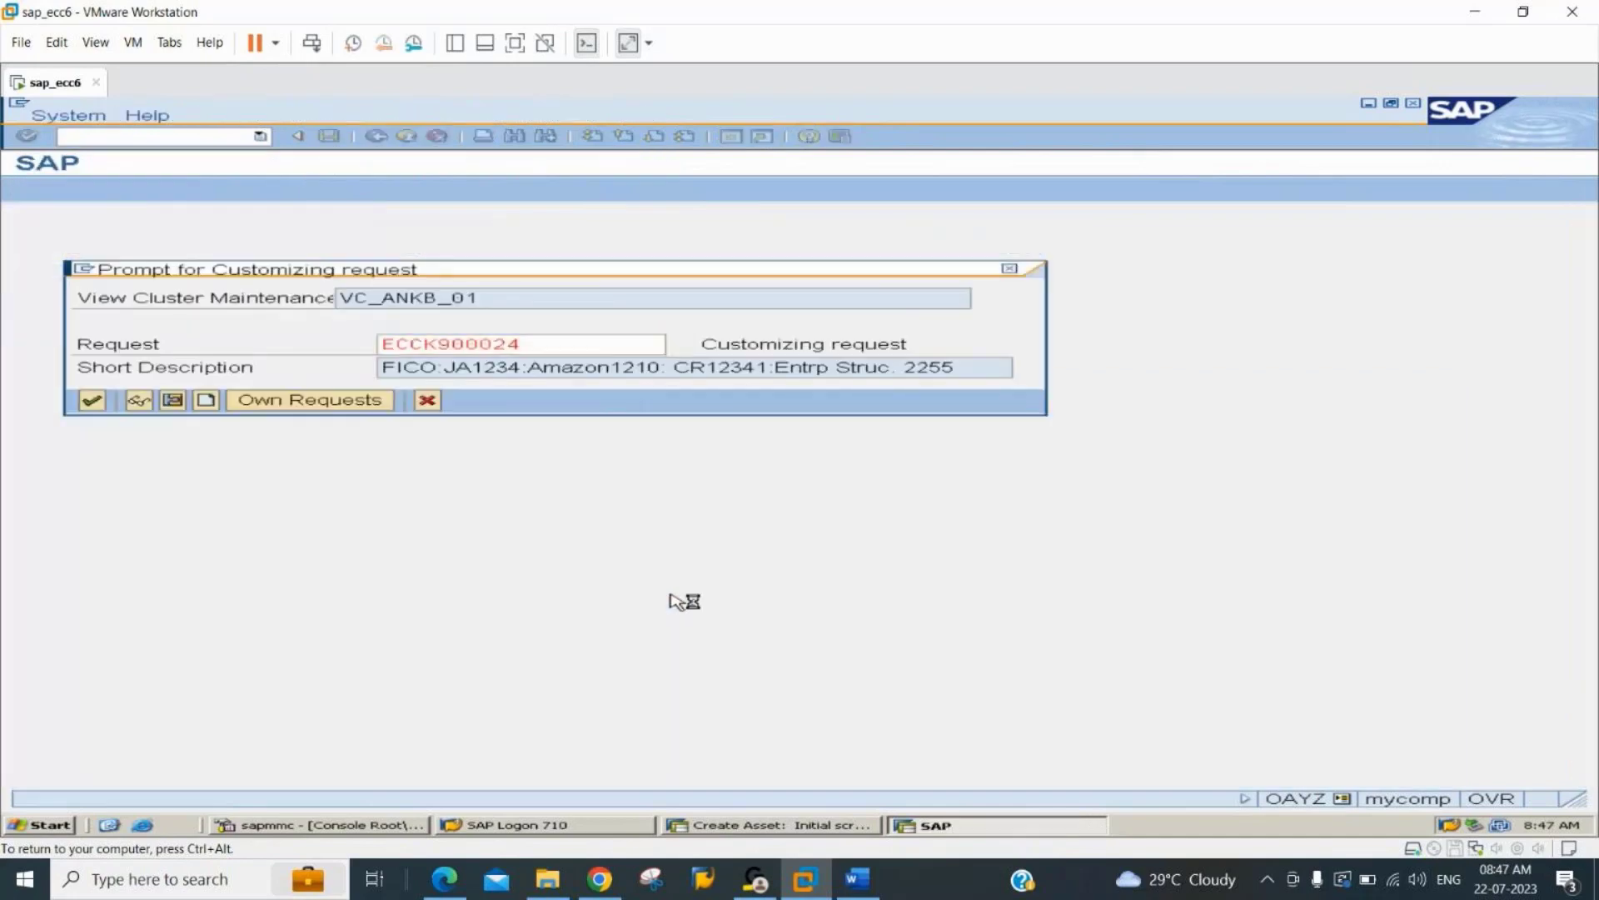
pyautogui.press('Return')
# In the asset creation session, proceed to the master data for class 224406 and enter the description "Asset Under Construction 2244".
pyautogui.hotkey('alt', 'Tab')
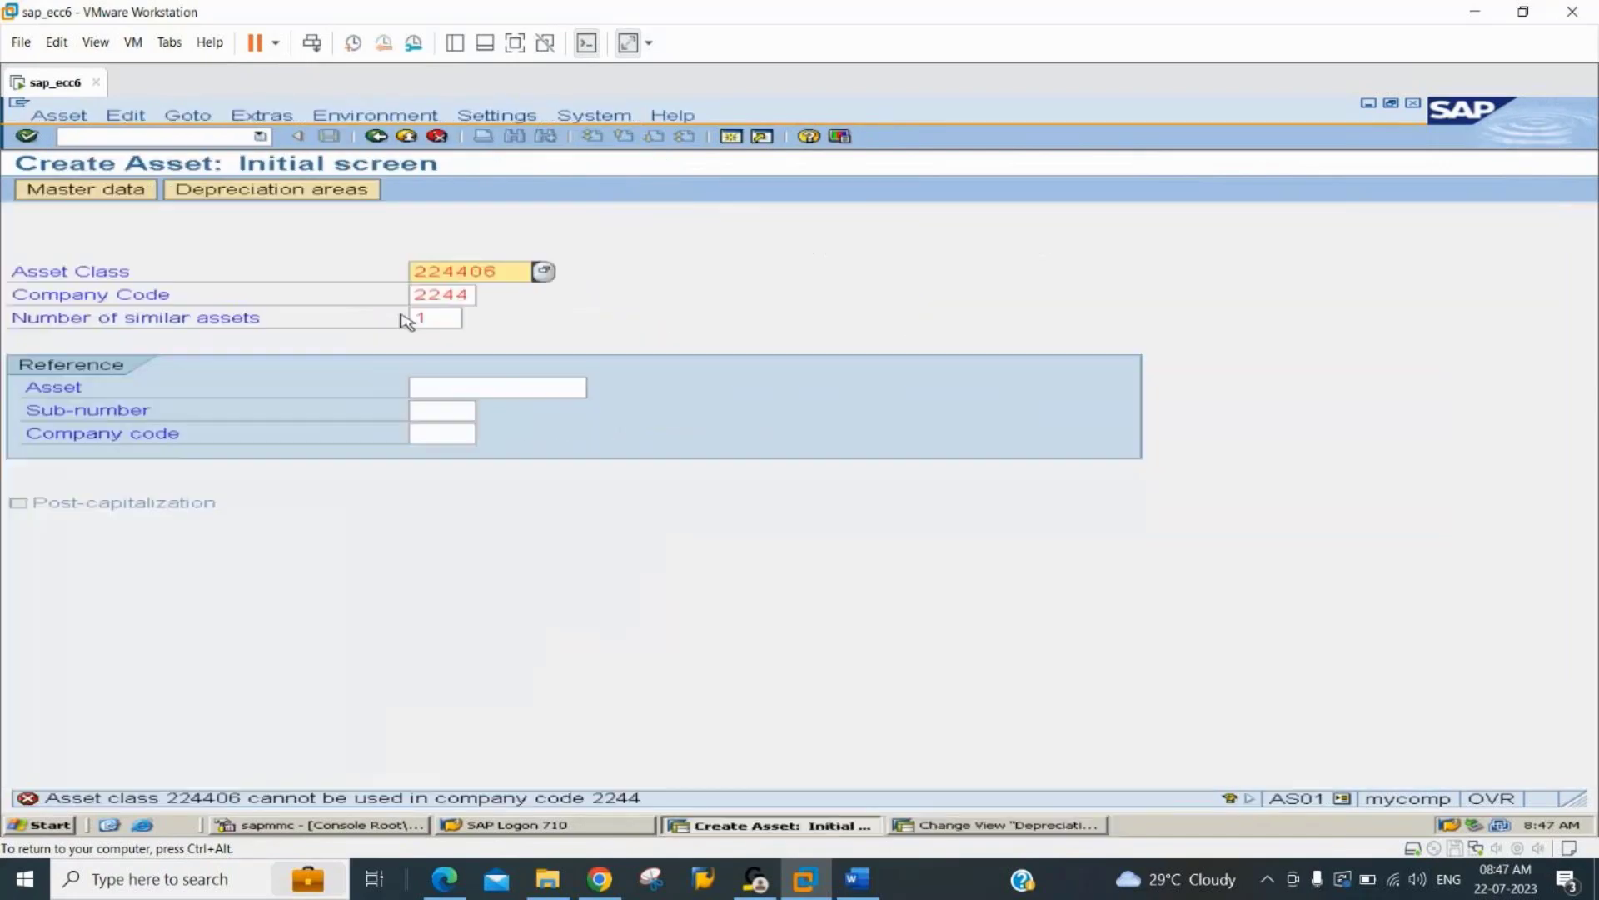
pyautogui.press('Return')
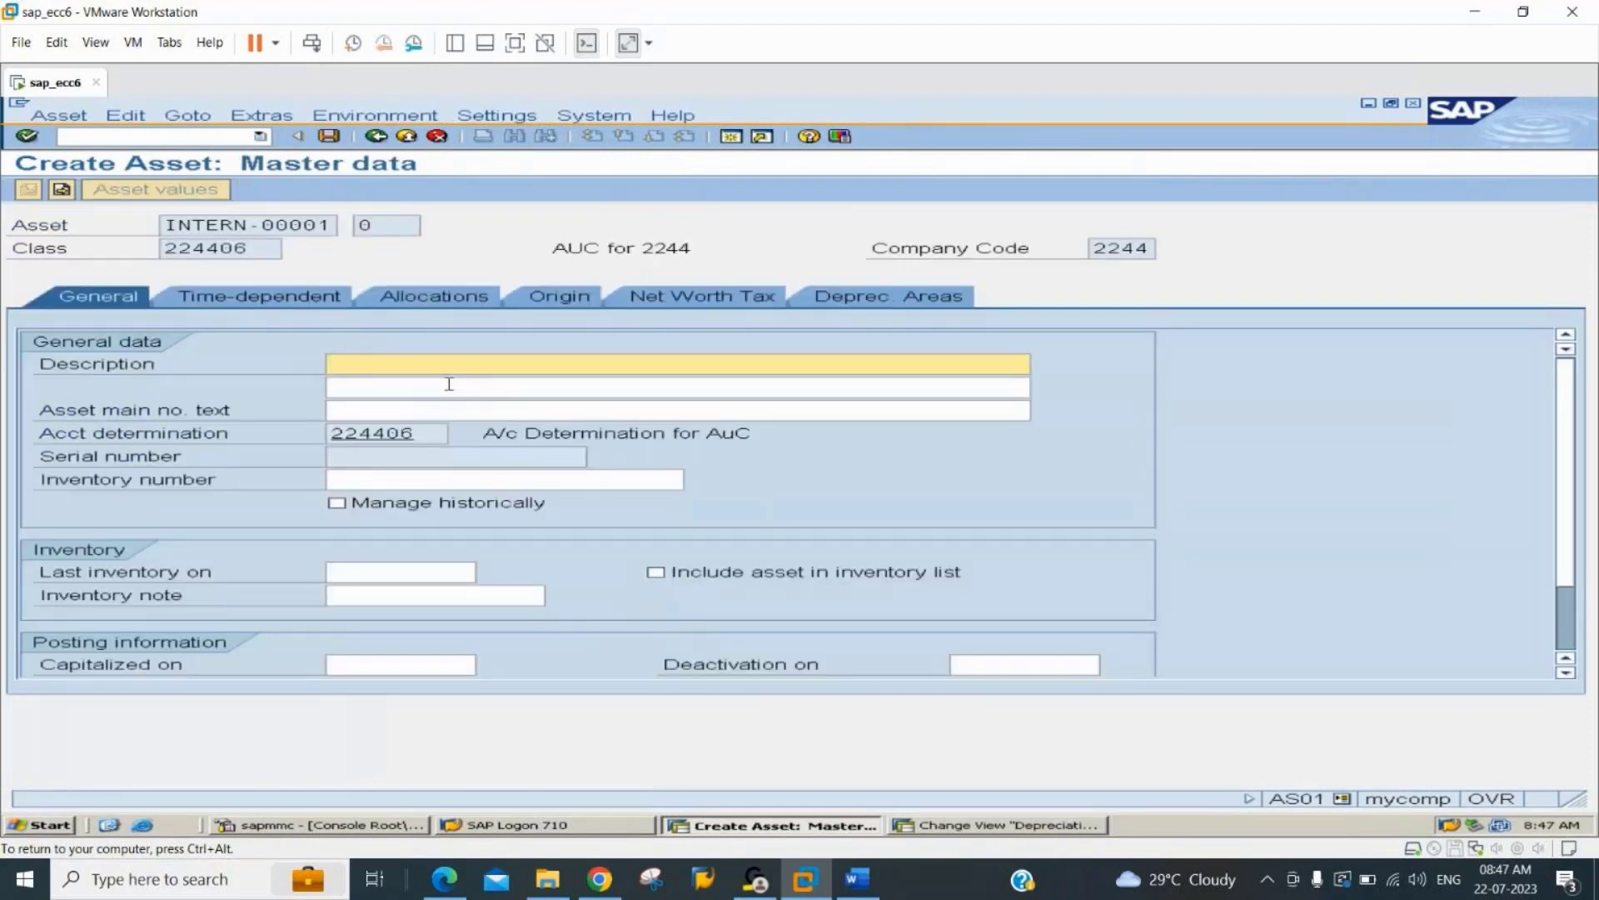
pyautogui.write('Asset Under Construction 2266')
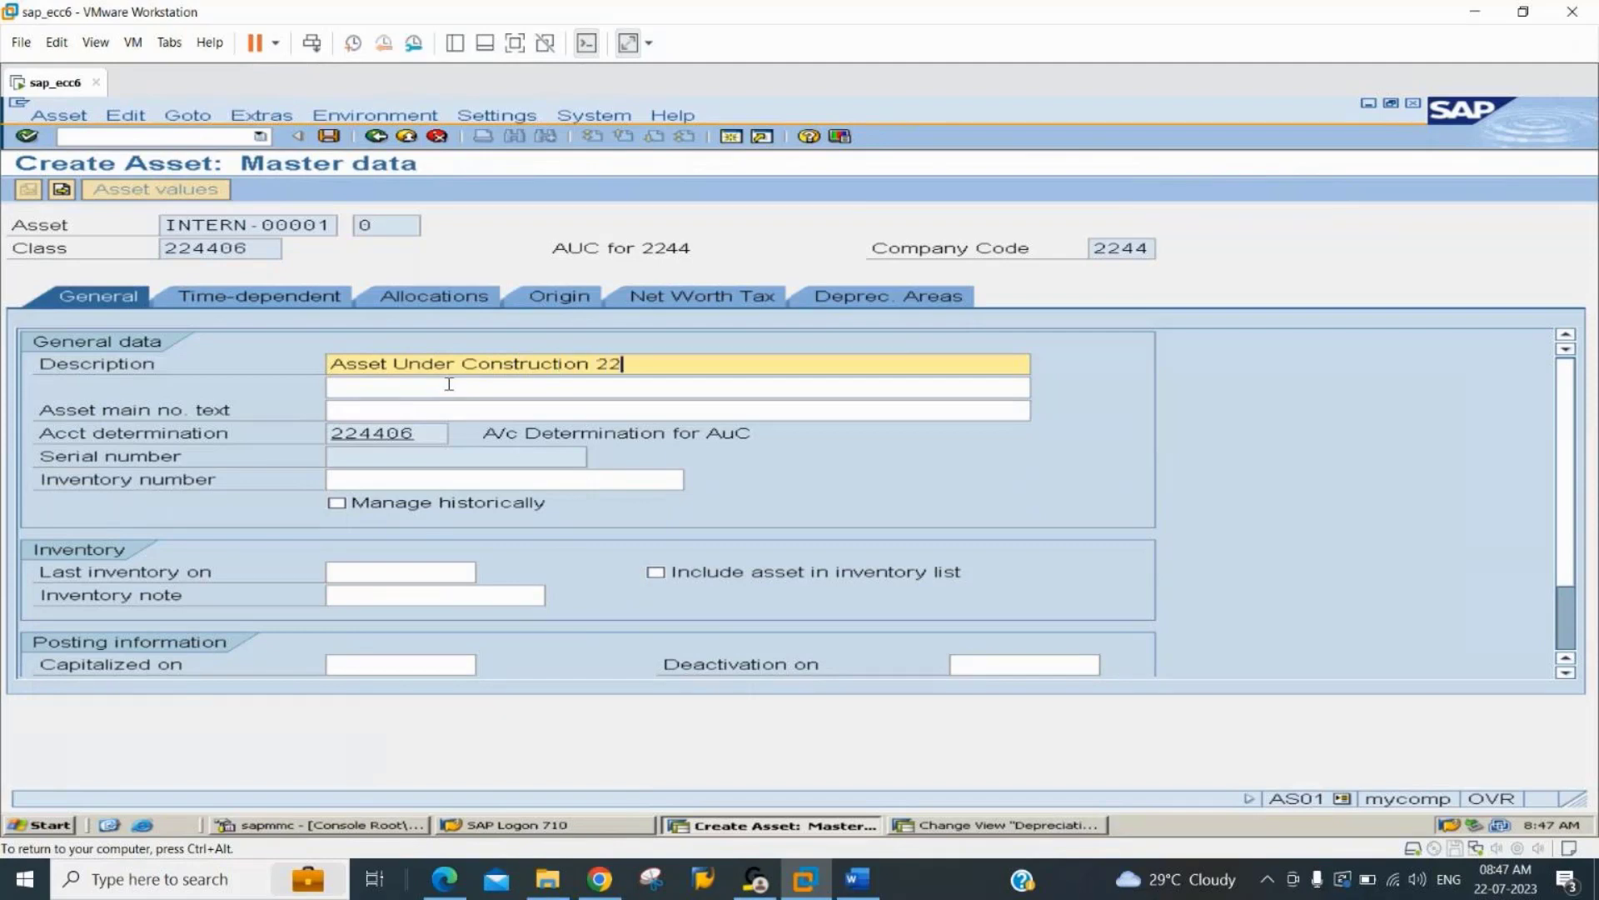
pyautogui.press('BackSpace')
pyautogui.press('BackSpace')
pyautogui.write('44')
pyautogui.press('Tab')
pyautogui.press('Tab')
pyautogui.press('Tab')
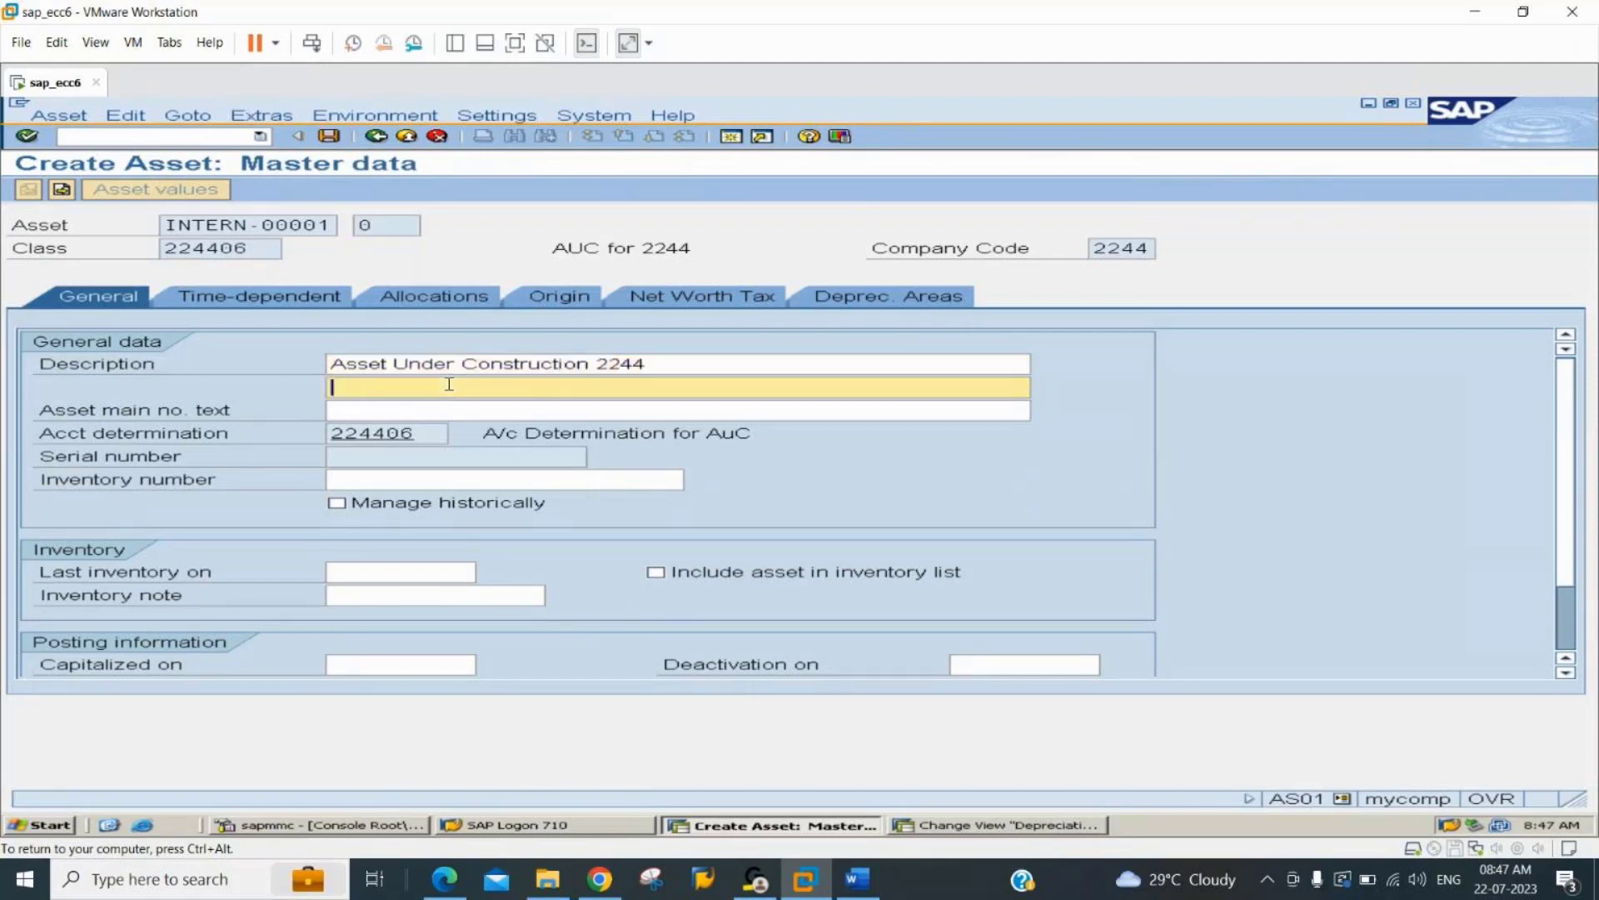
pyautogui.press('Tab')
pyautogui.press('Tab')
pyautogui.press('Tab')
pyautogui.press('Tab')
pyautogui.press('Tab')
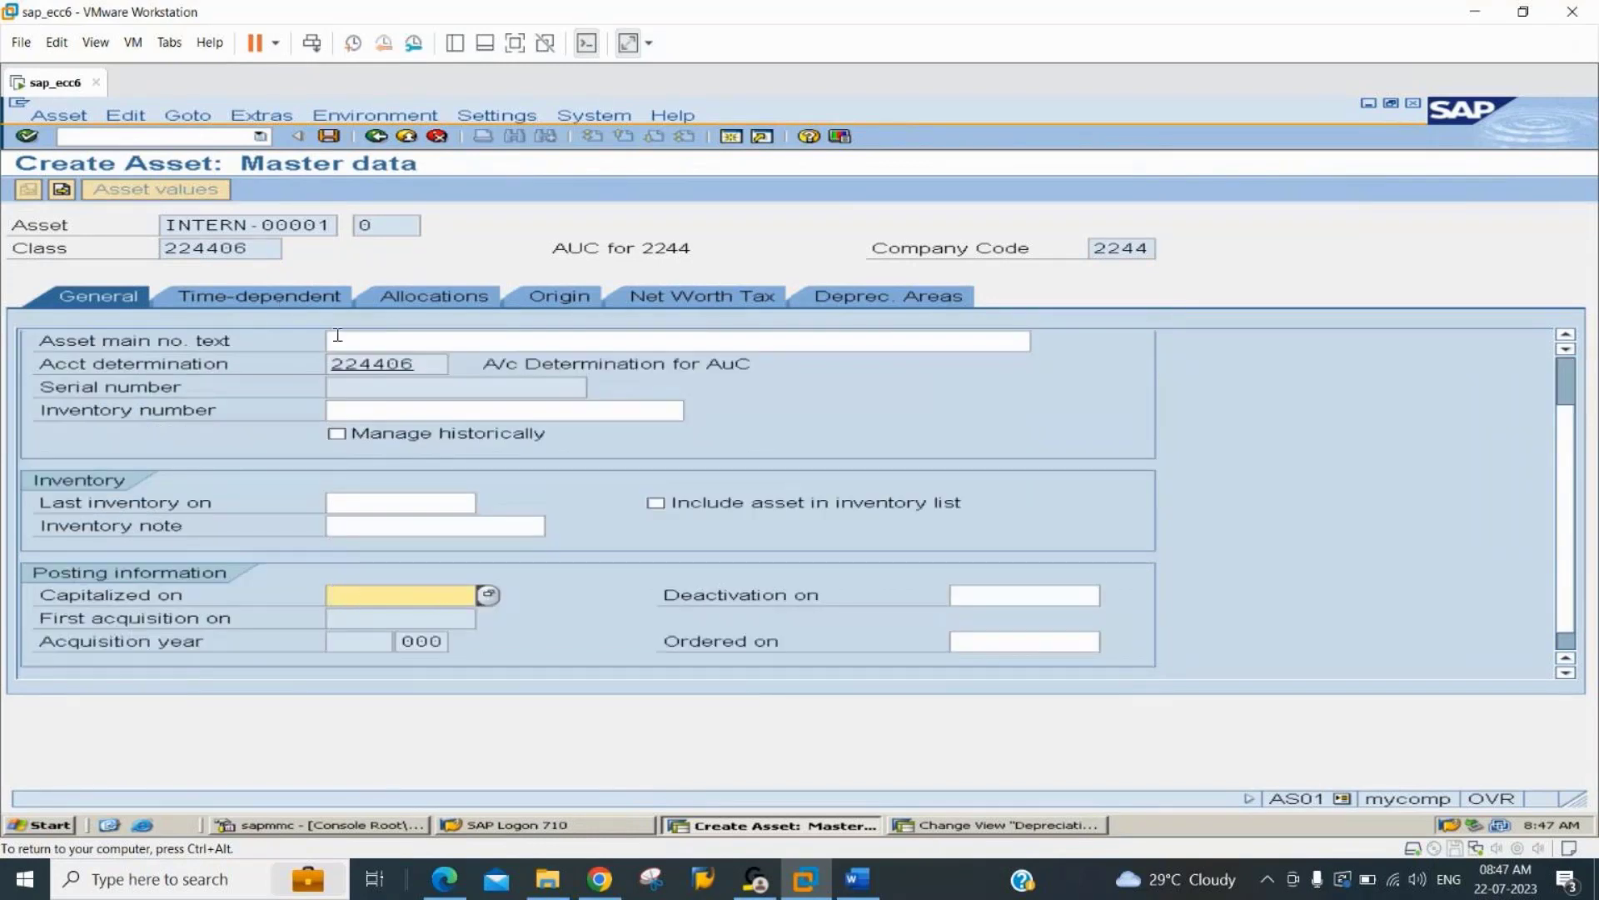
# Give the asset's book depreciation area a useful life of 10 years, 0 periods and ordinary depreciation start 01.01.2023.
pyautogui.click(881, 301)
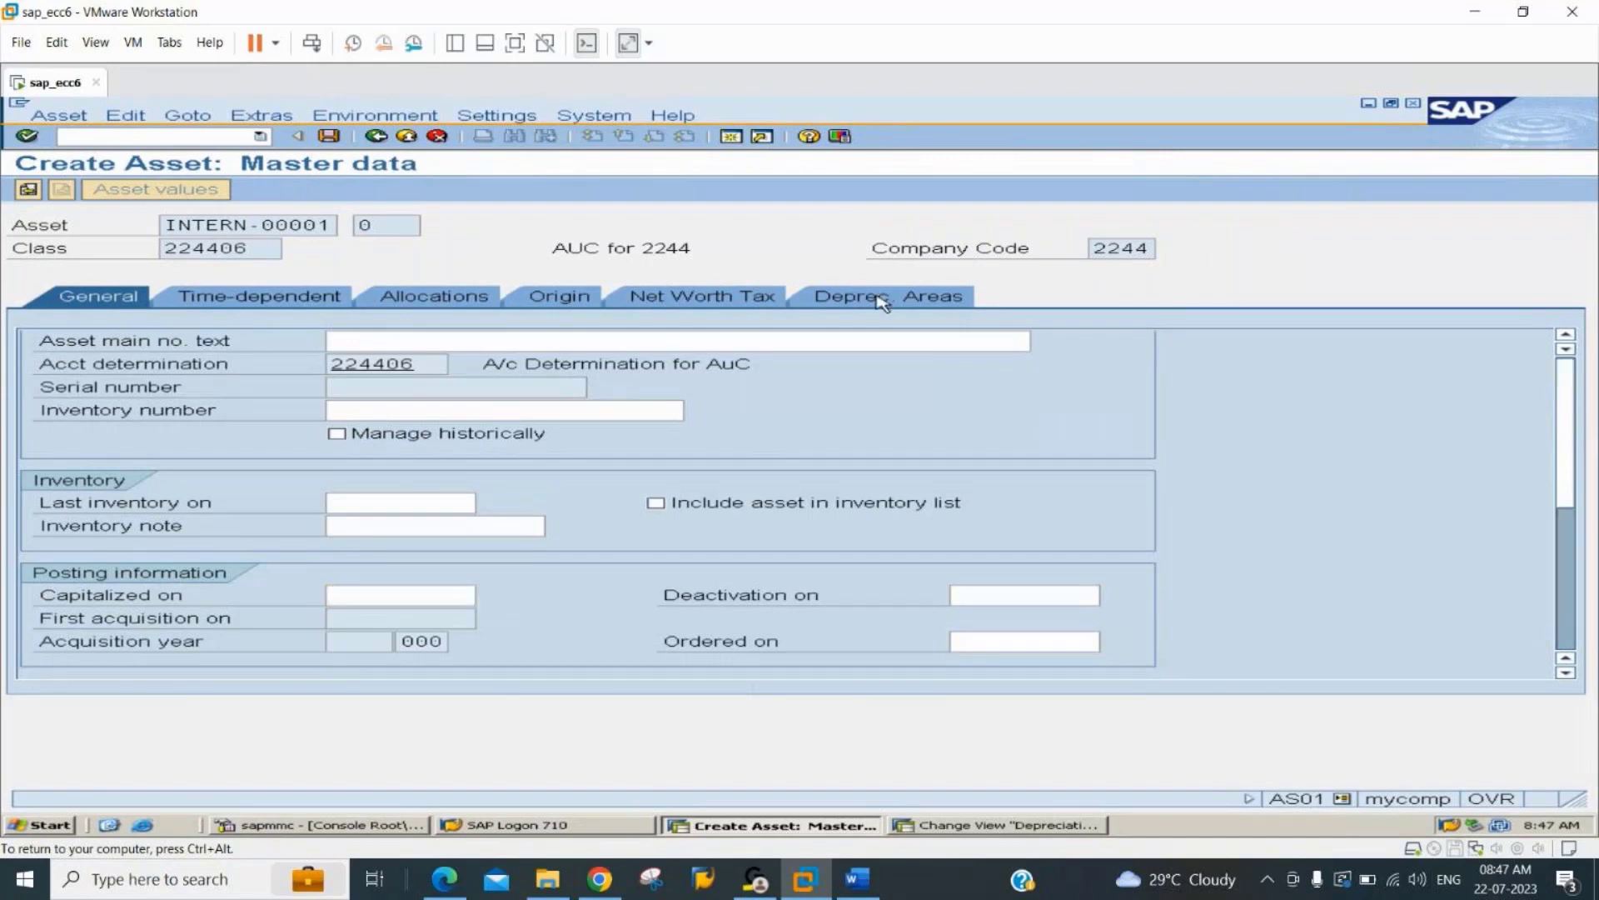
pyautogui.click(531, 382)
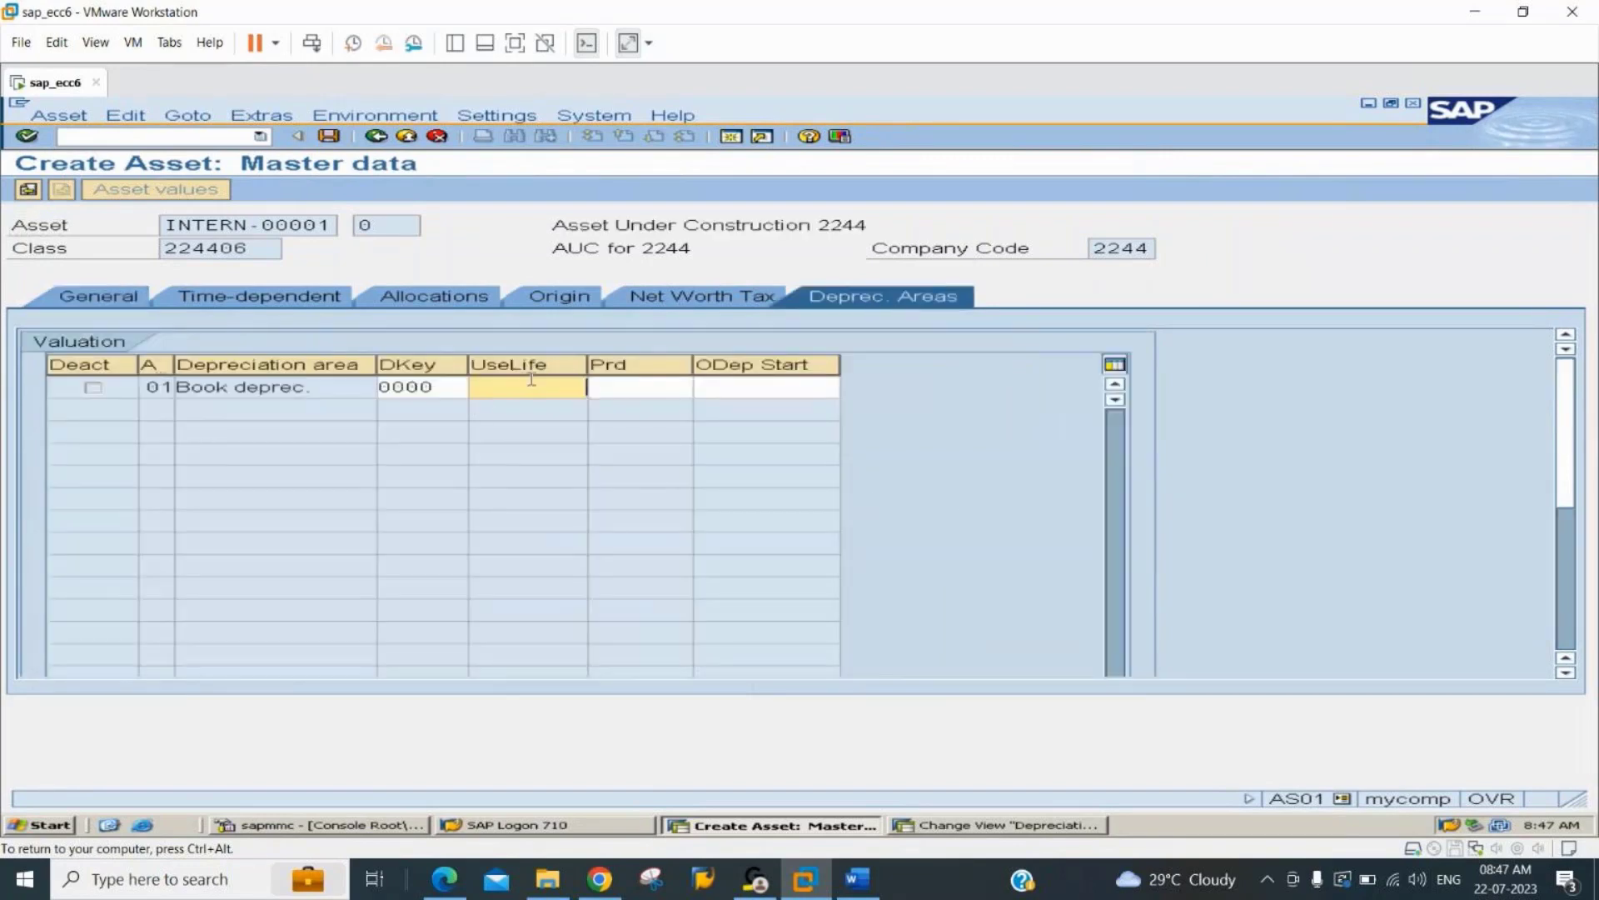
pyautogui.write('10')
pyautogui.press('Tab')
pyautogui.write('0')
pyautogui.press('Tab')
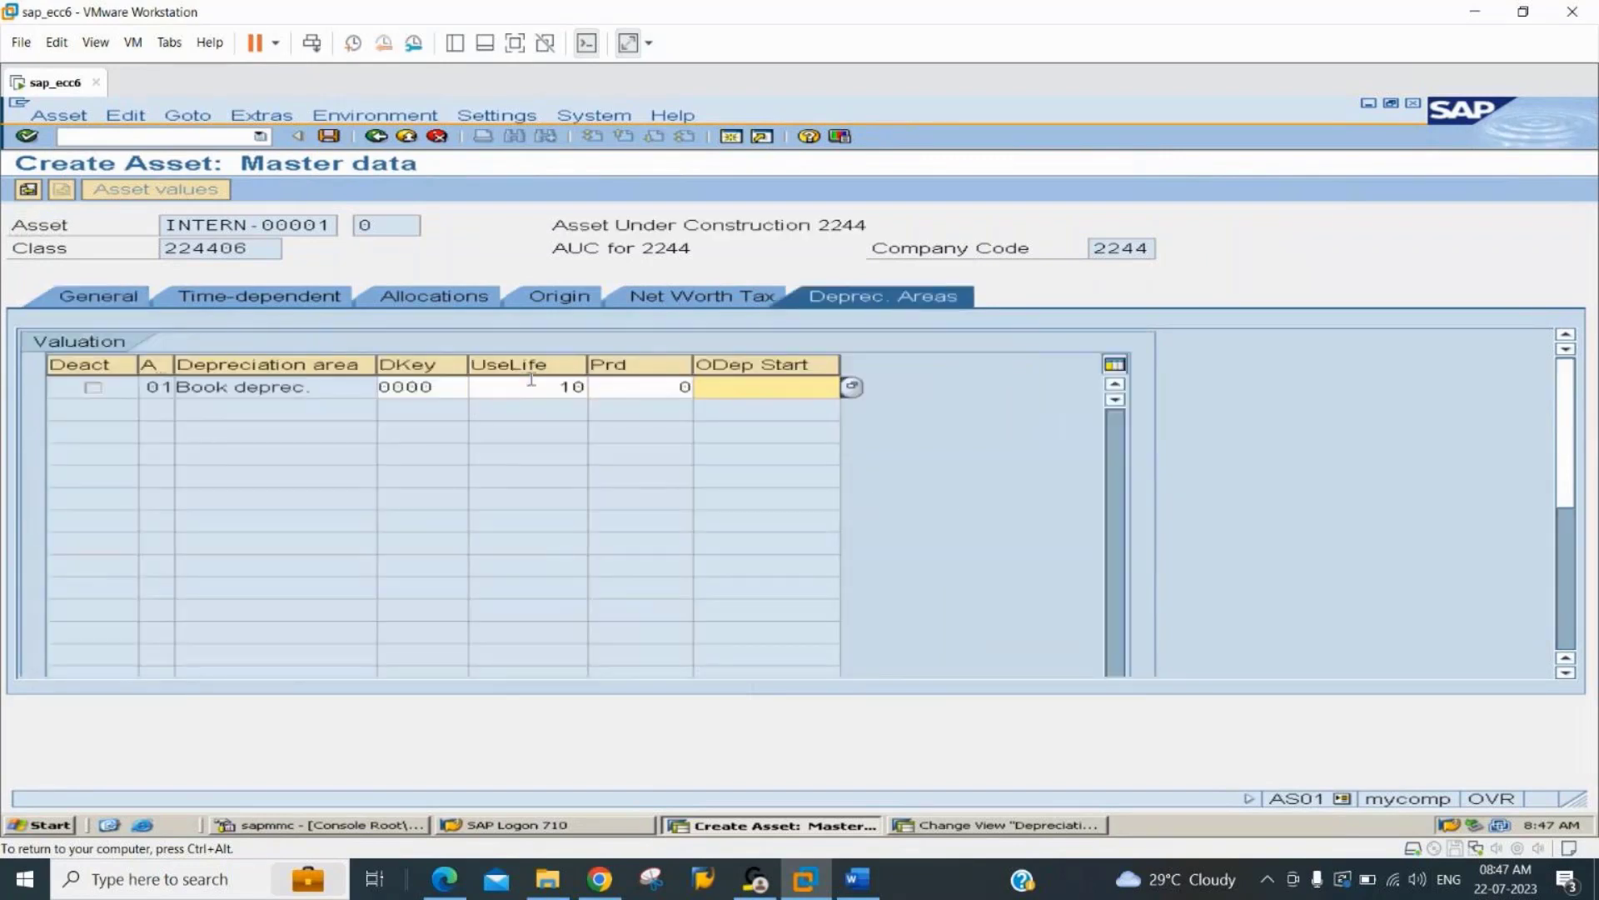
pyautogui.write('0')
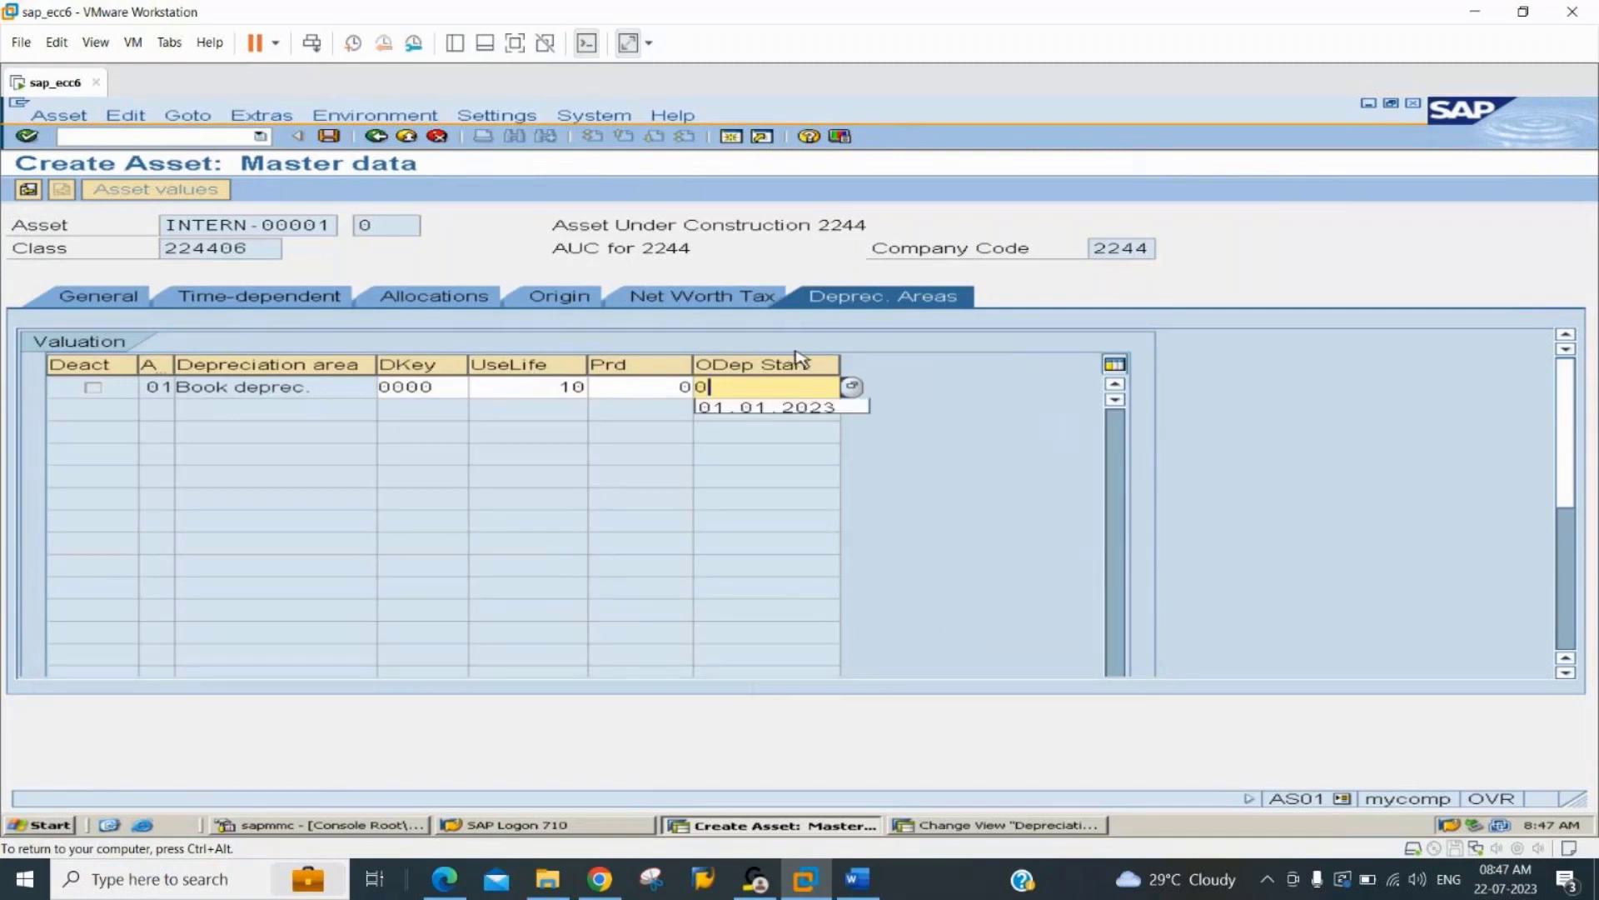
pyautogui.click(786, 407)
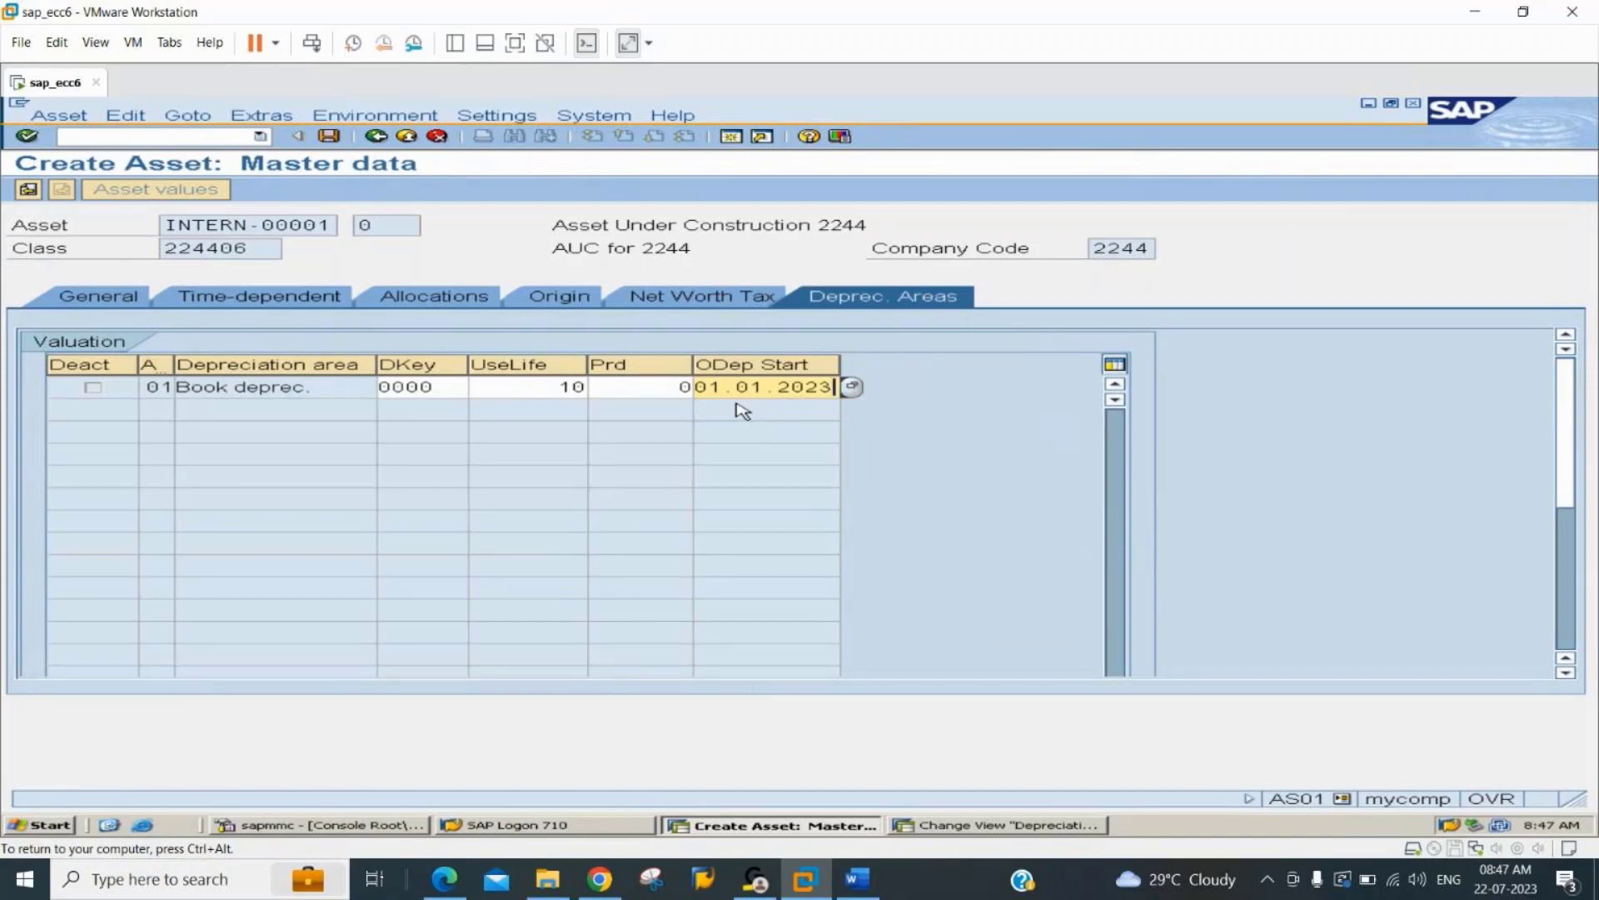
pyautogui.press('Return')
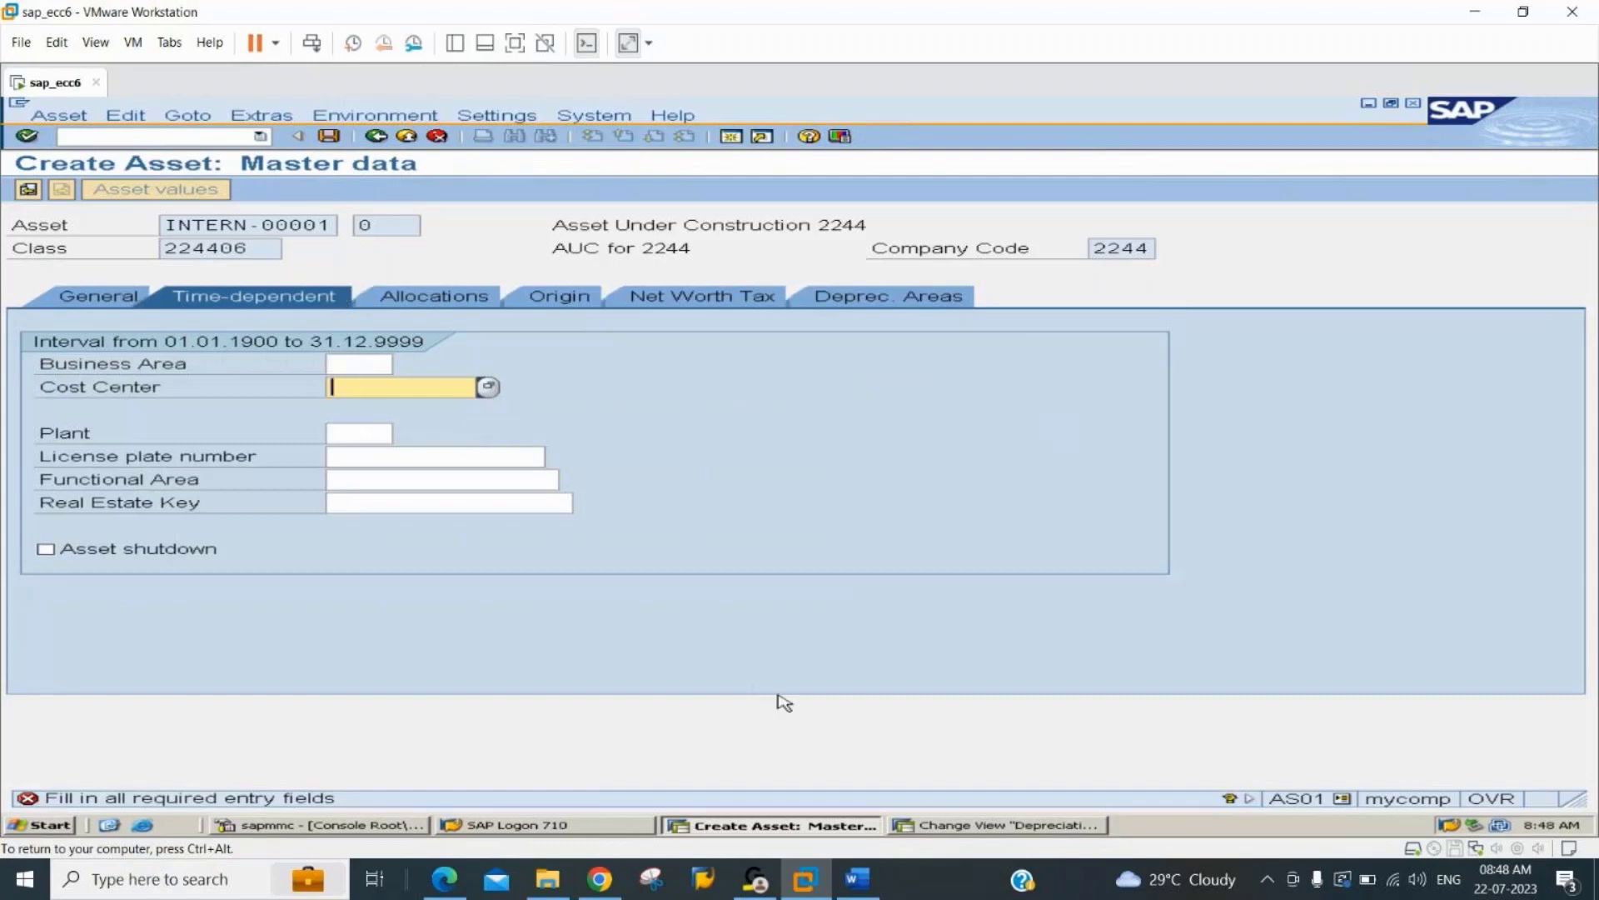
# In the depreciation areas session, start transaction SPRO and display the SAP Reference IMG.
pyautogui.click(968, 825)
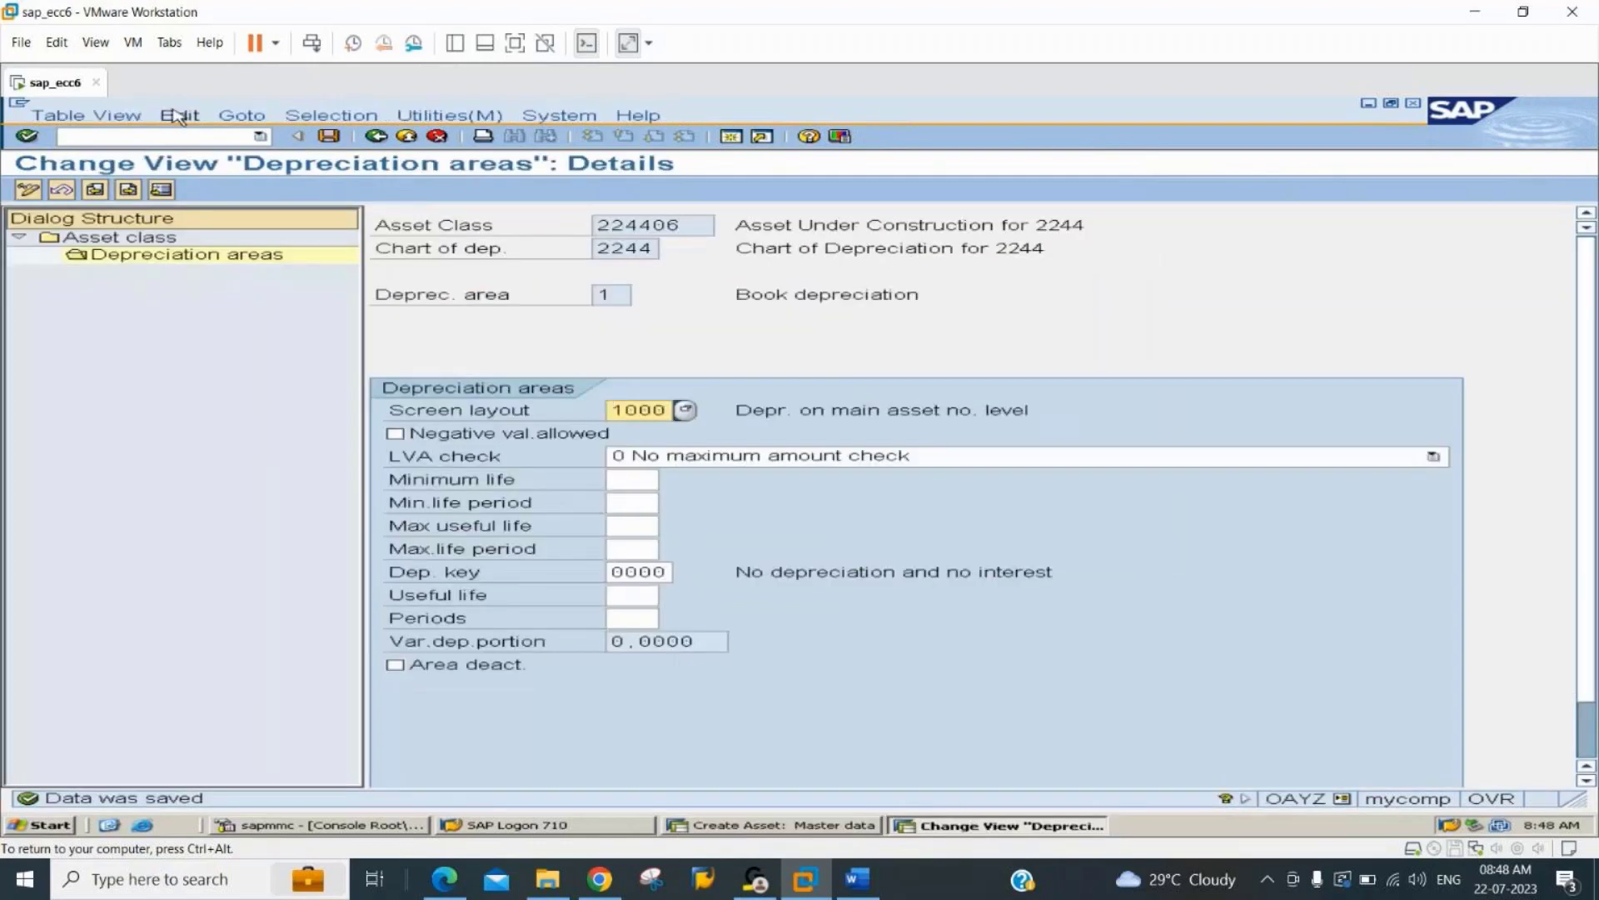
pyautogui.click(174, 131)
pyautogui.write('/nspl')
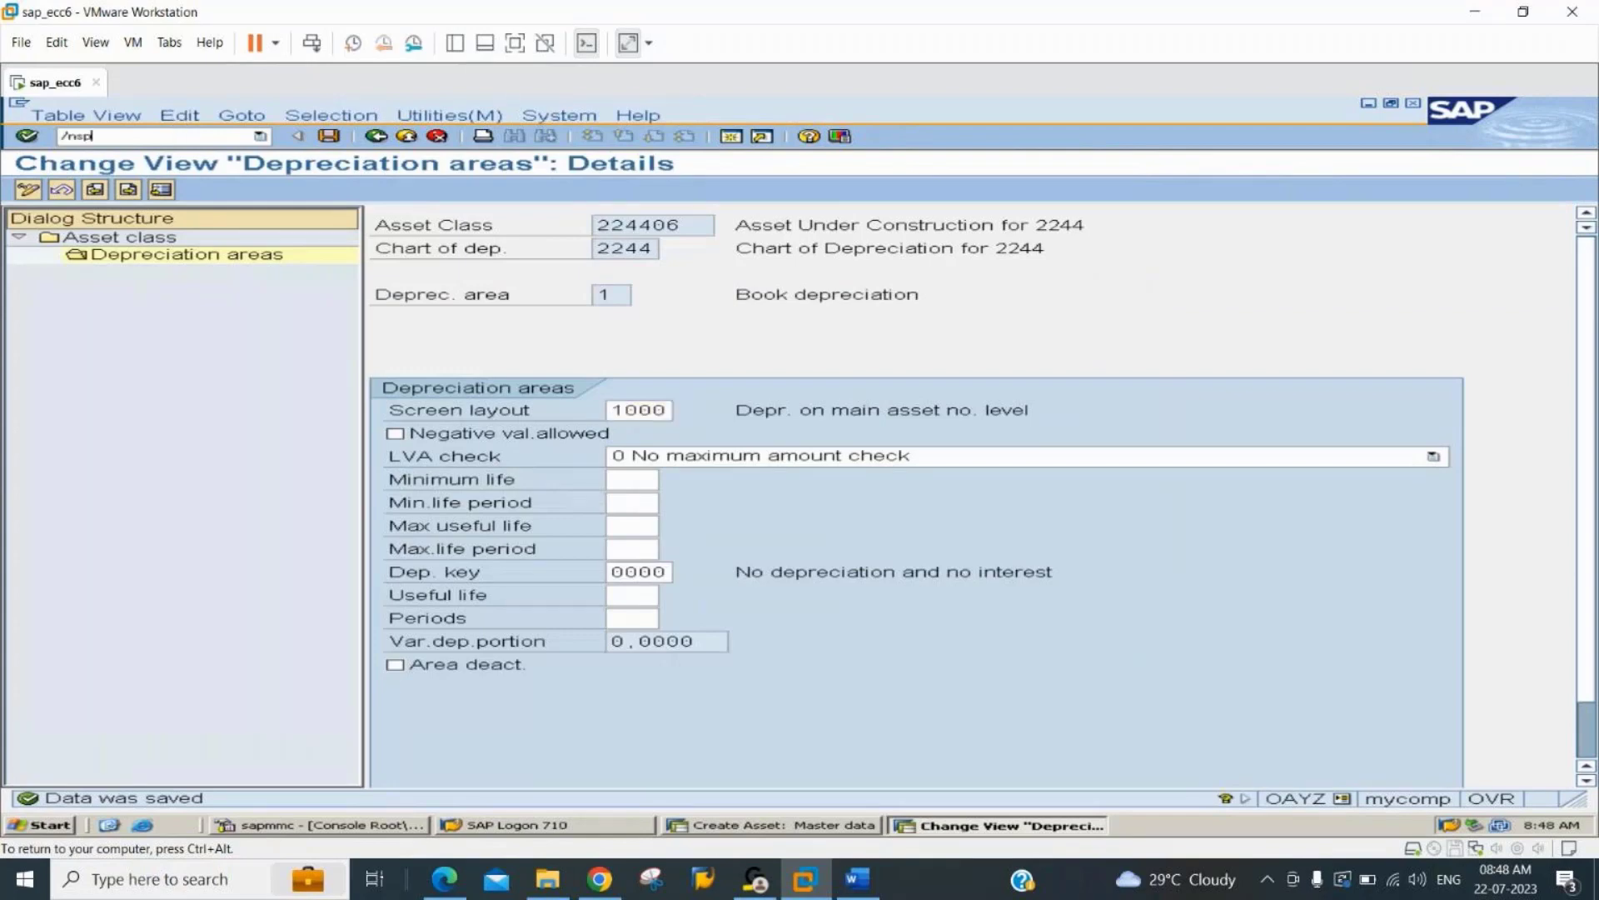
pyautogui.write('o')
pyautogui.press('Return')
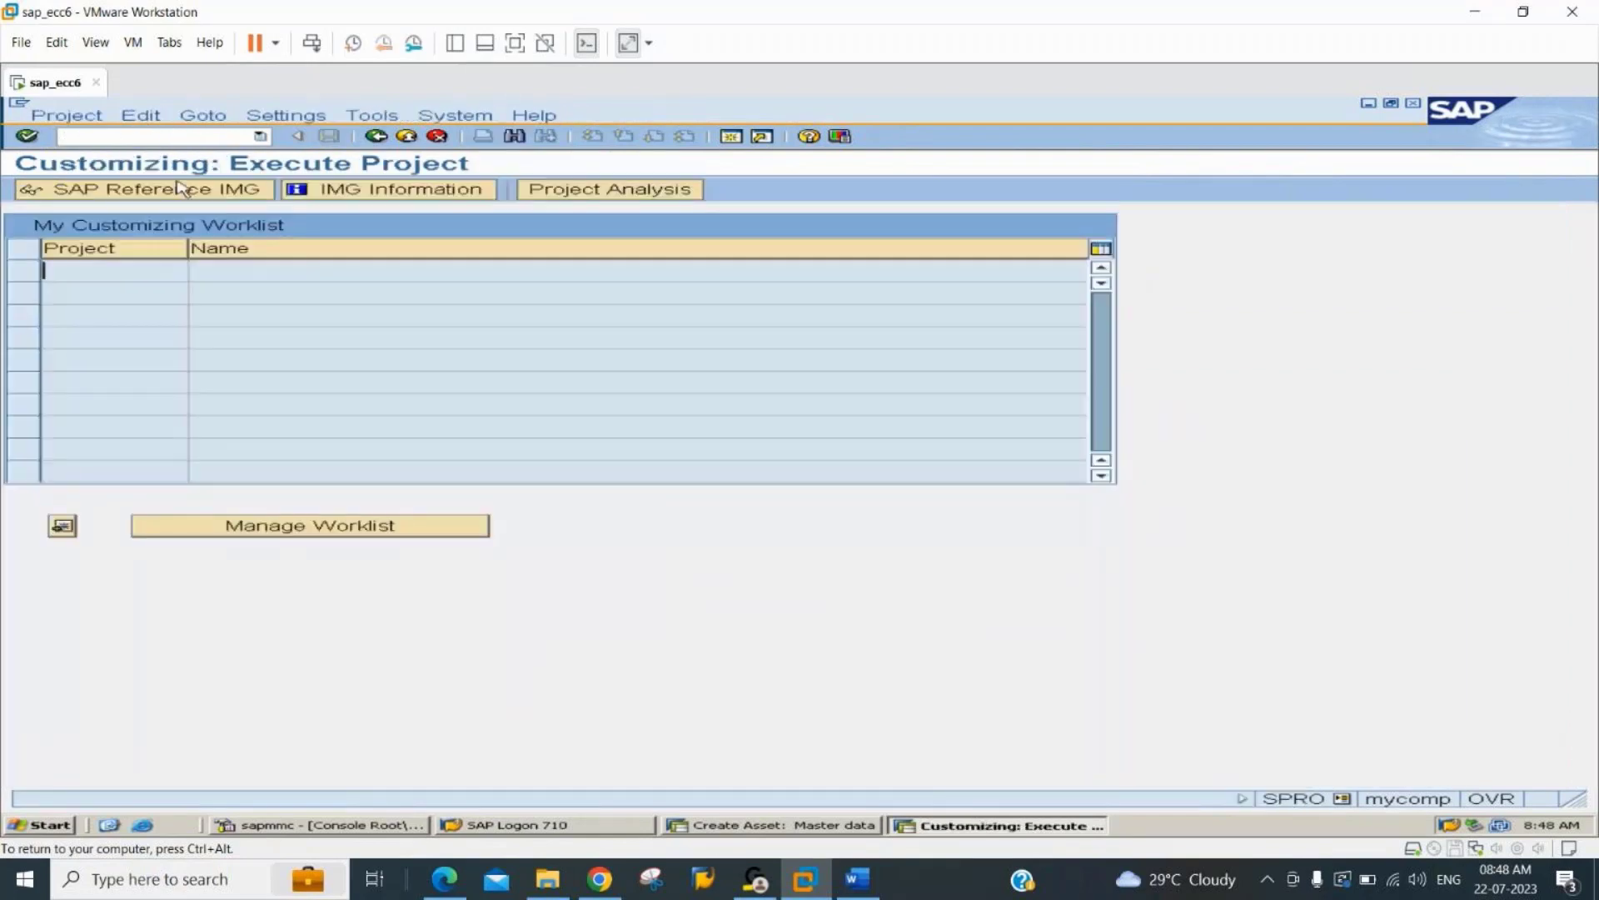
pyautogui.click(189, 195)
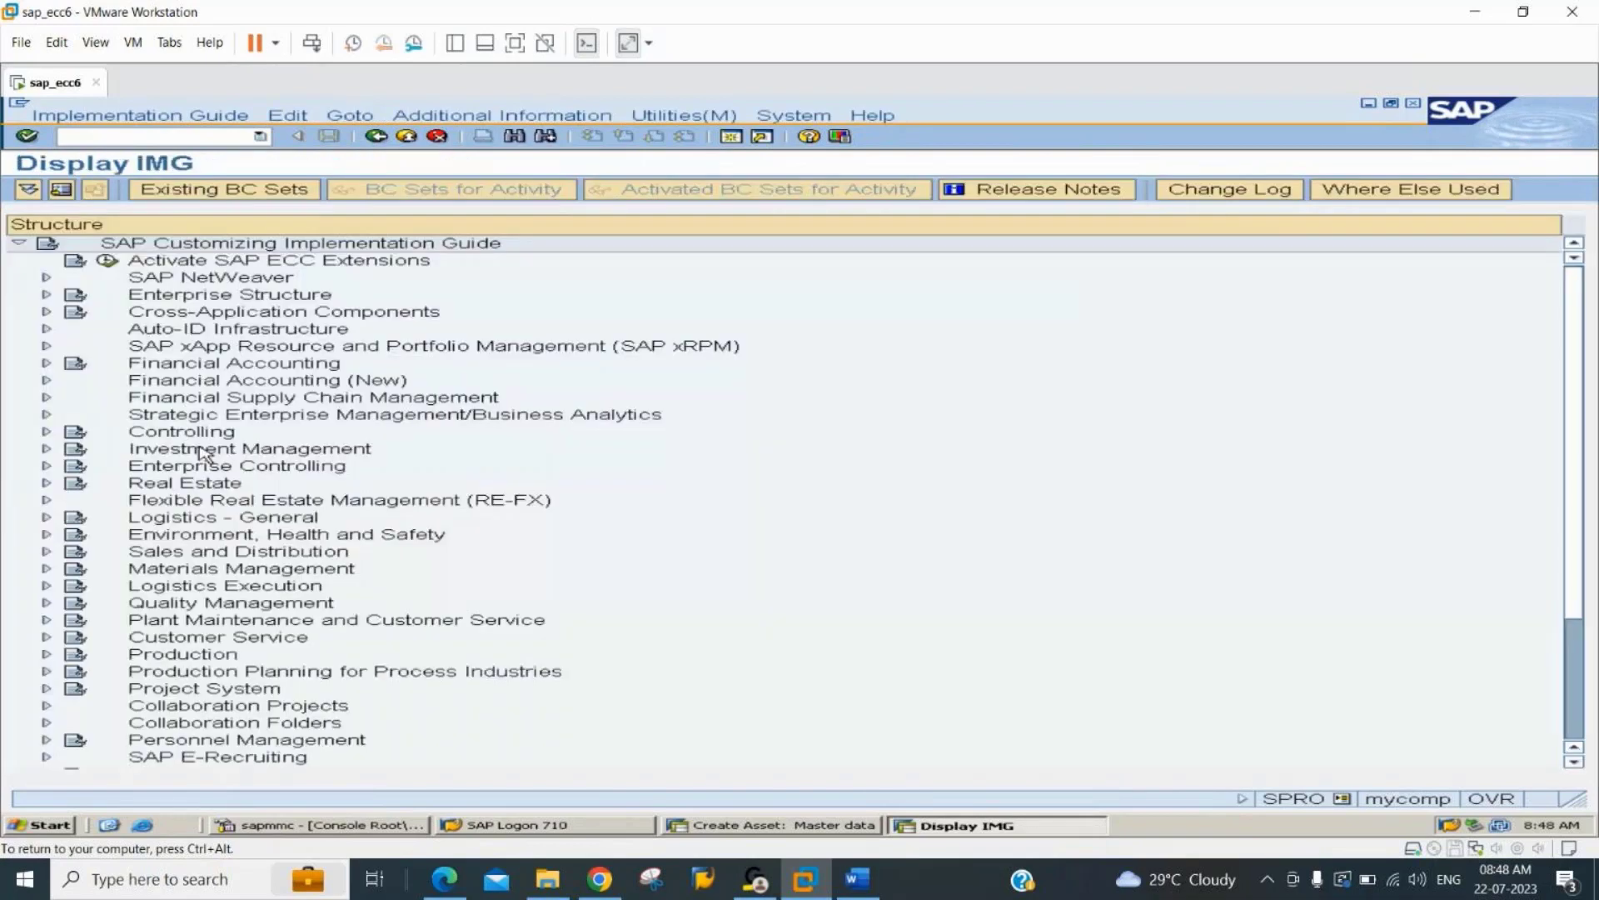
# Expand Financial Accounting and its Asset Accounting node in the implementation guide.
pyautogui.click(200, 450)
pyautogui.press('Up')
pyautogui.press('Up')
pyautogui.press('Up')
pyautogui.press('Up')
pyautogui.press('Up')
pyautogui.press('Right')
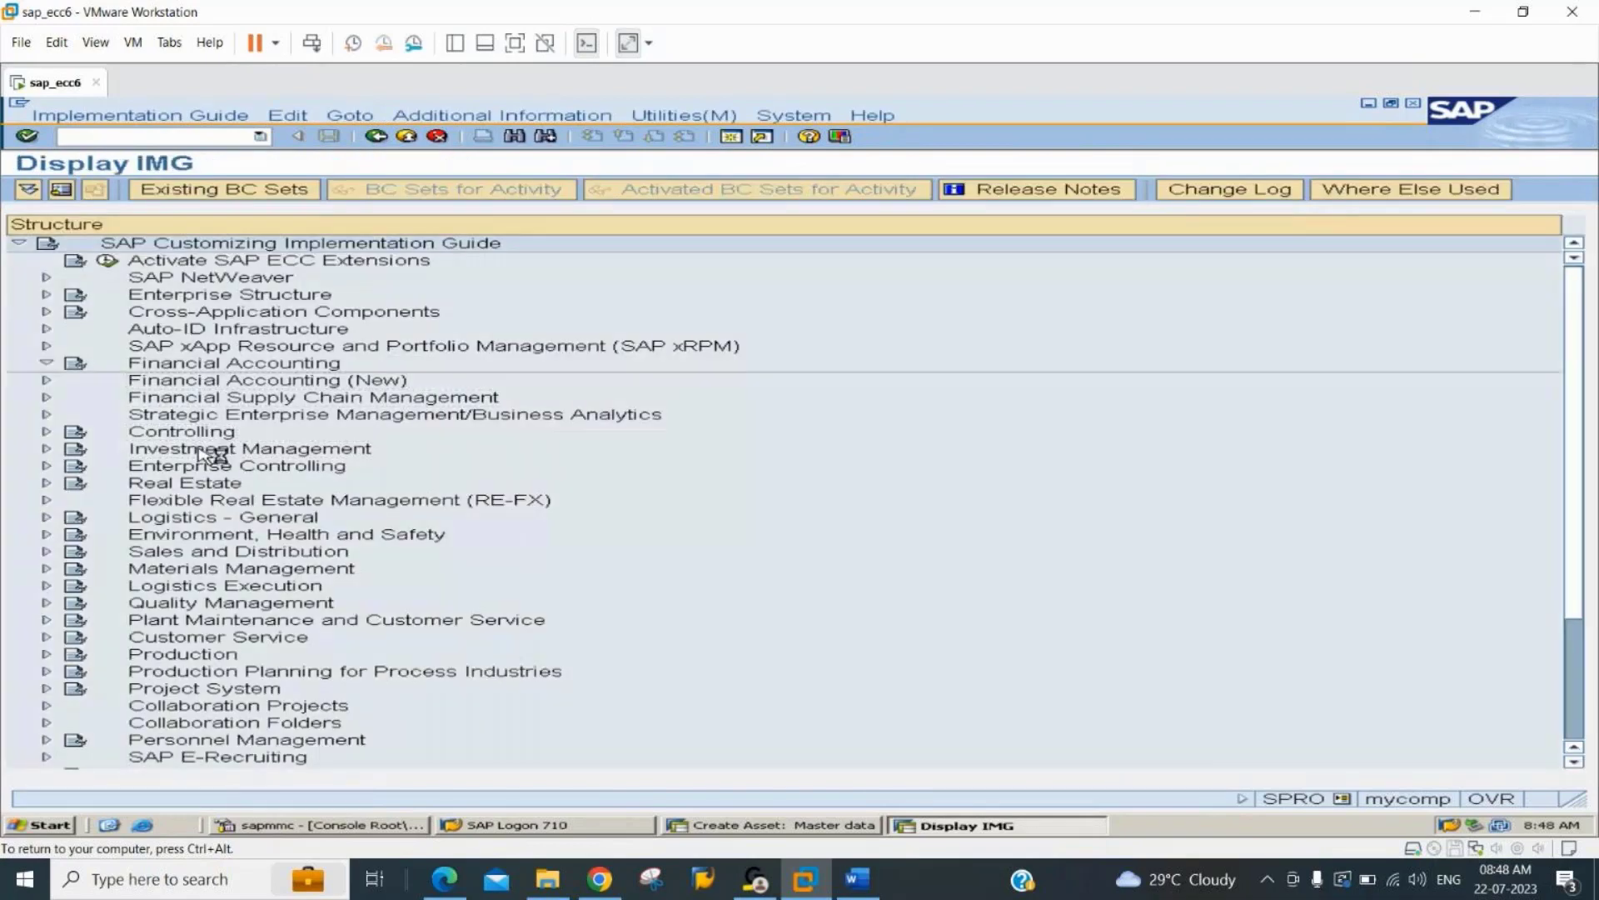
pyautogui.press('Down')
pyautogui.press('Down')
# Expand Master Data and its Screen Layout node under Asset Accounting.
pyautogui.press('Down')
pyautogui.press('Down')
pyautogui.press('Down')
pyautogui.press('Down')
pyautogui.press('Down')
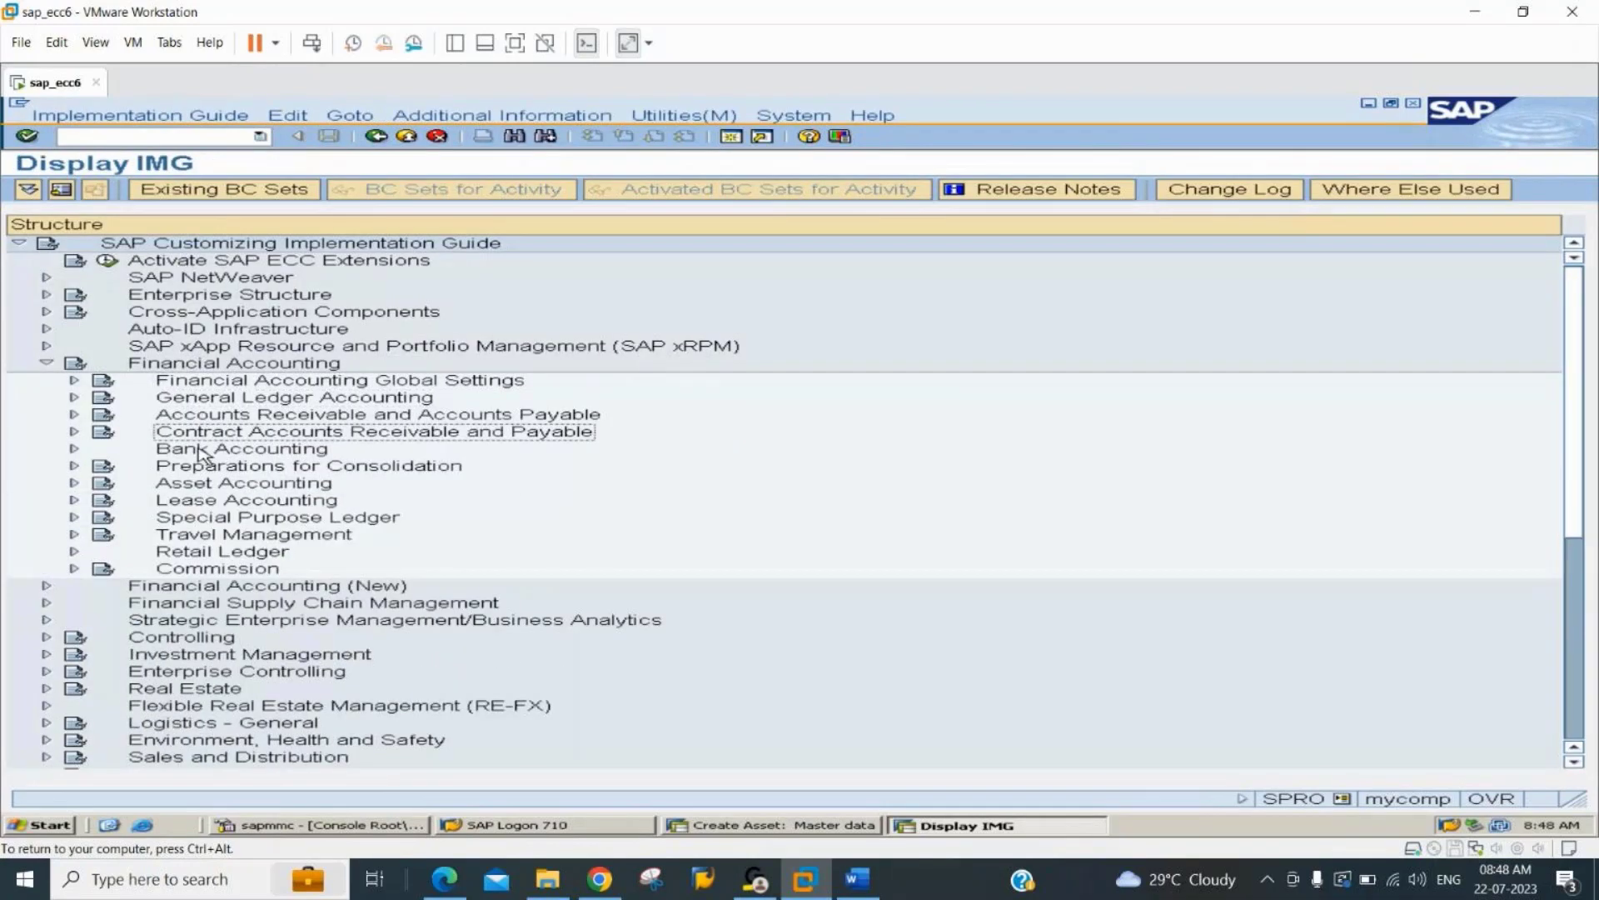
pyautogui.press('Right')
pyautogui.press('Down')
pyautogui.press('Down')
pyautogui.press('Down')
pyautogui.press('Down')
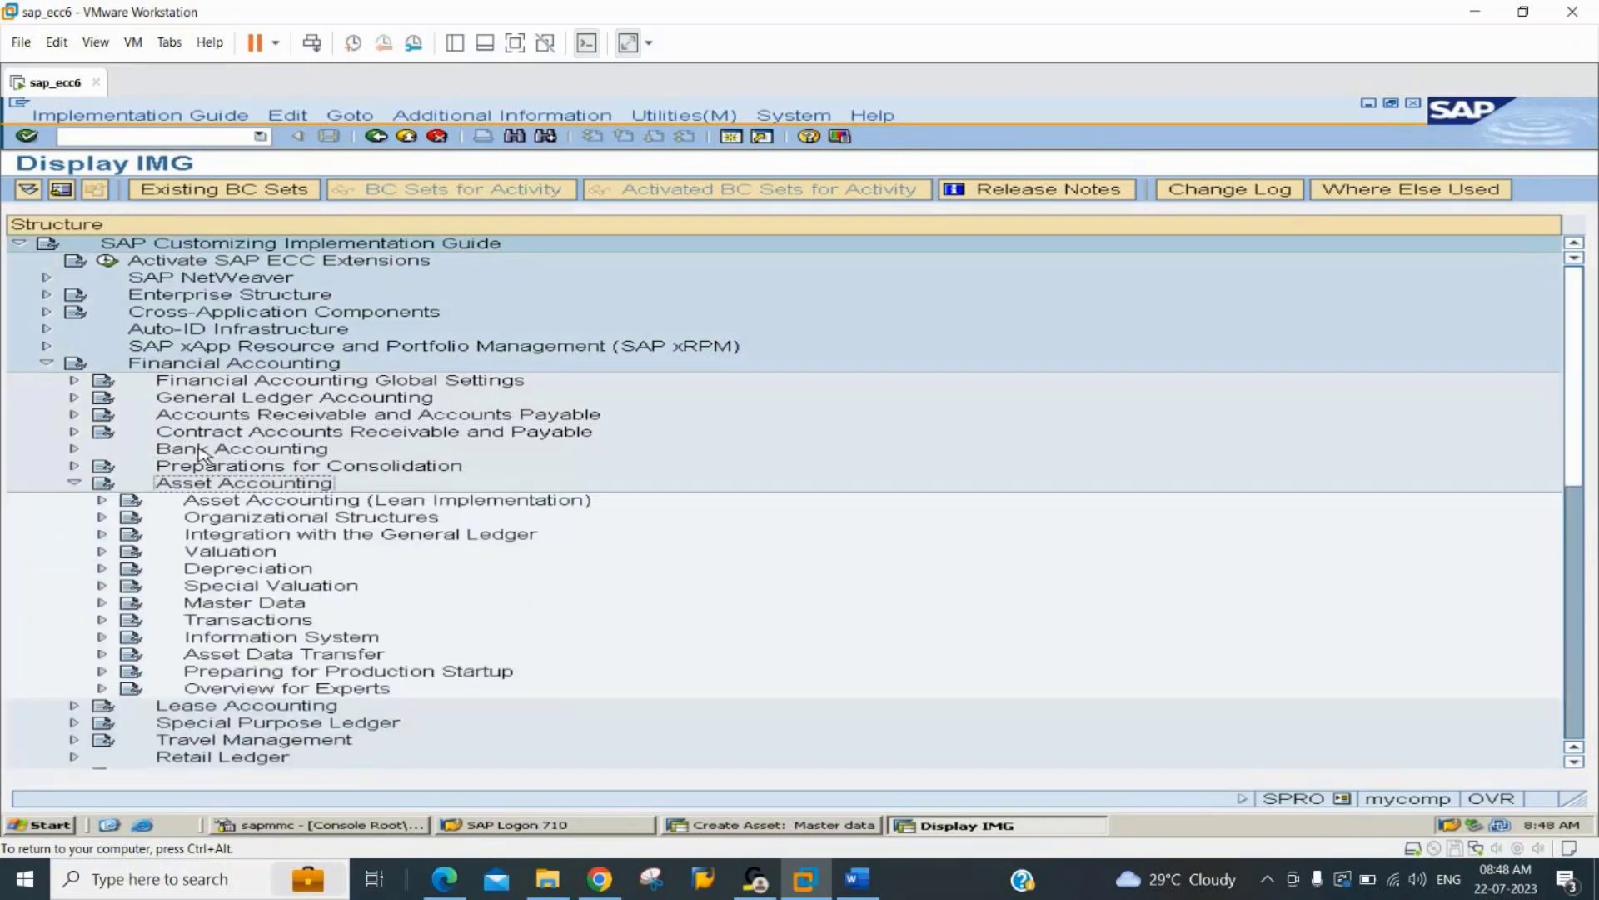
pyautogui.press('Down')
pyautogui.press('Down')
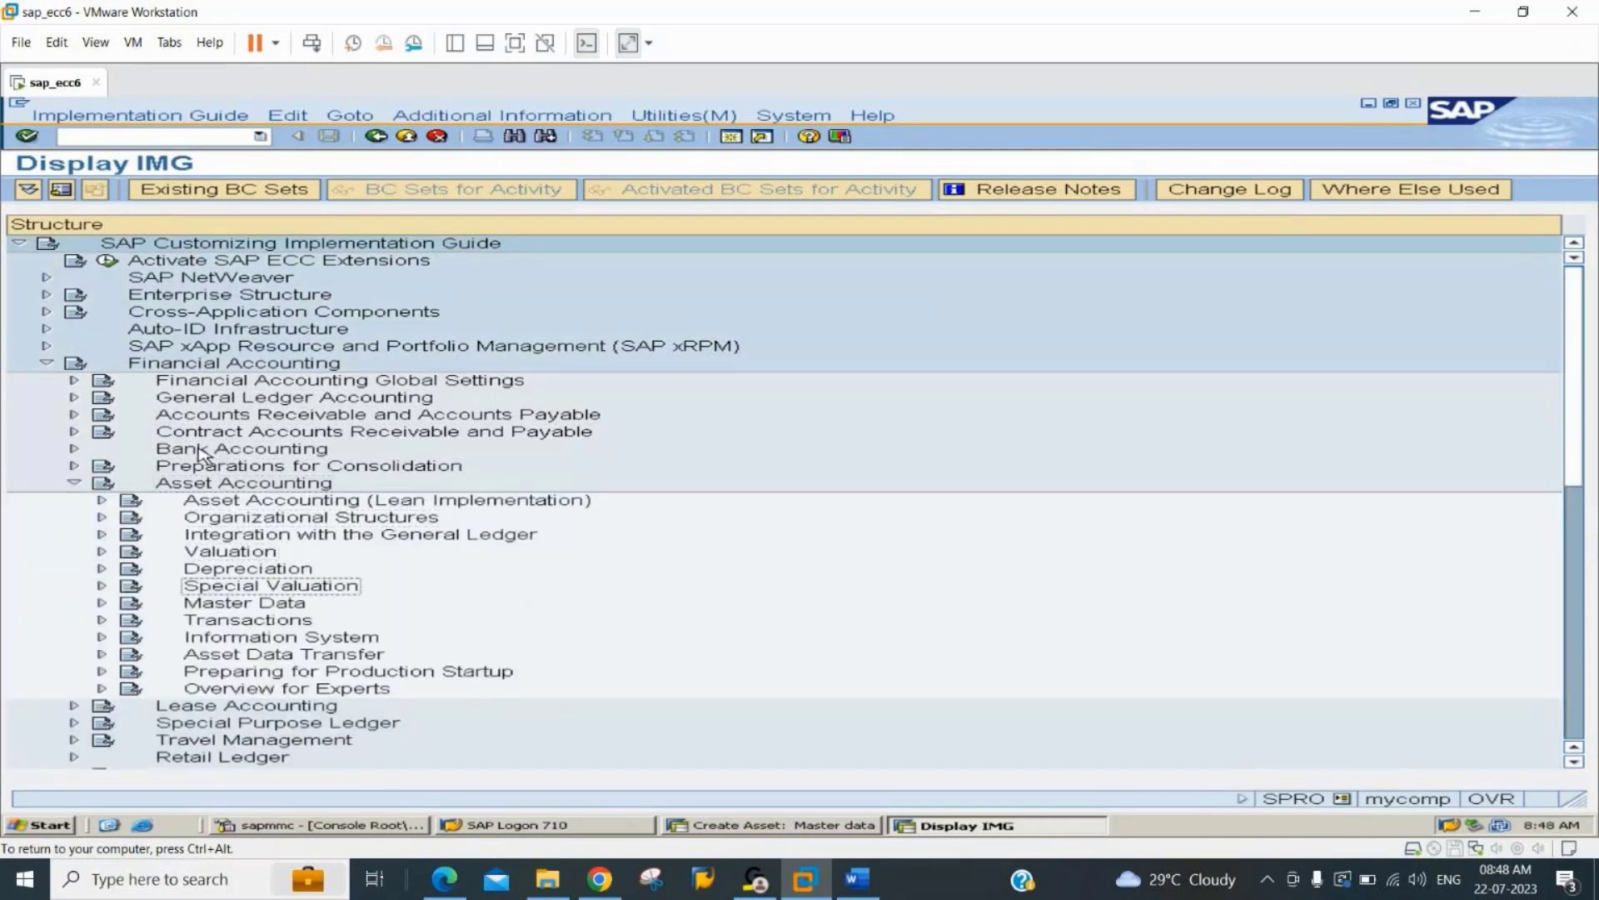
pyautogui.press('Down')
pyautogui.press('Right')
pyautogui.press('Down')
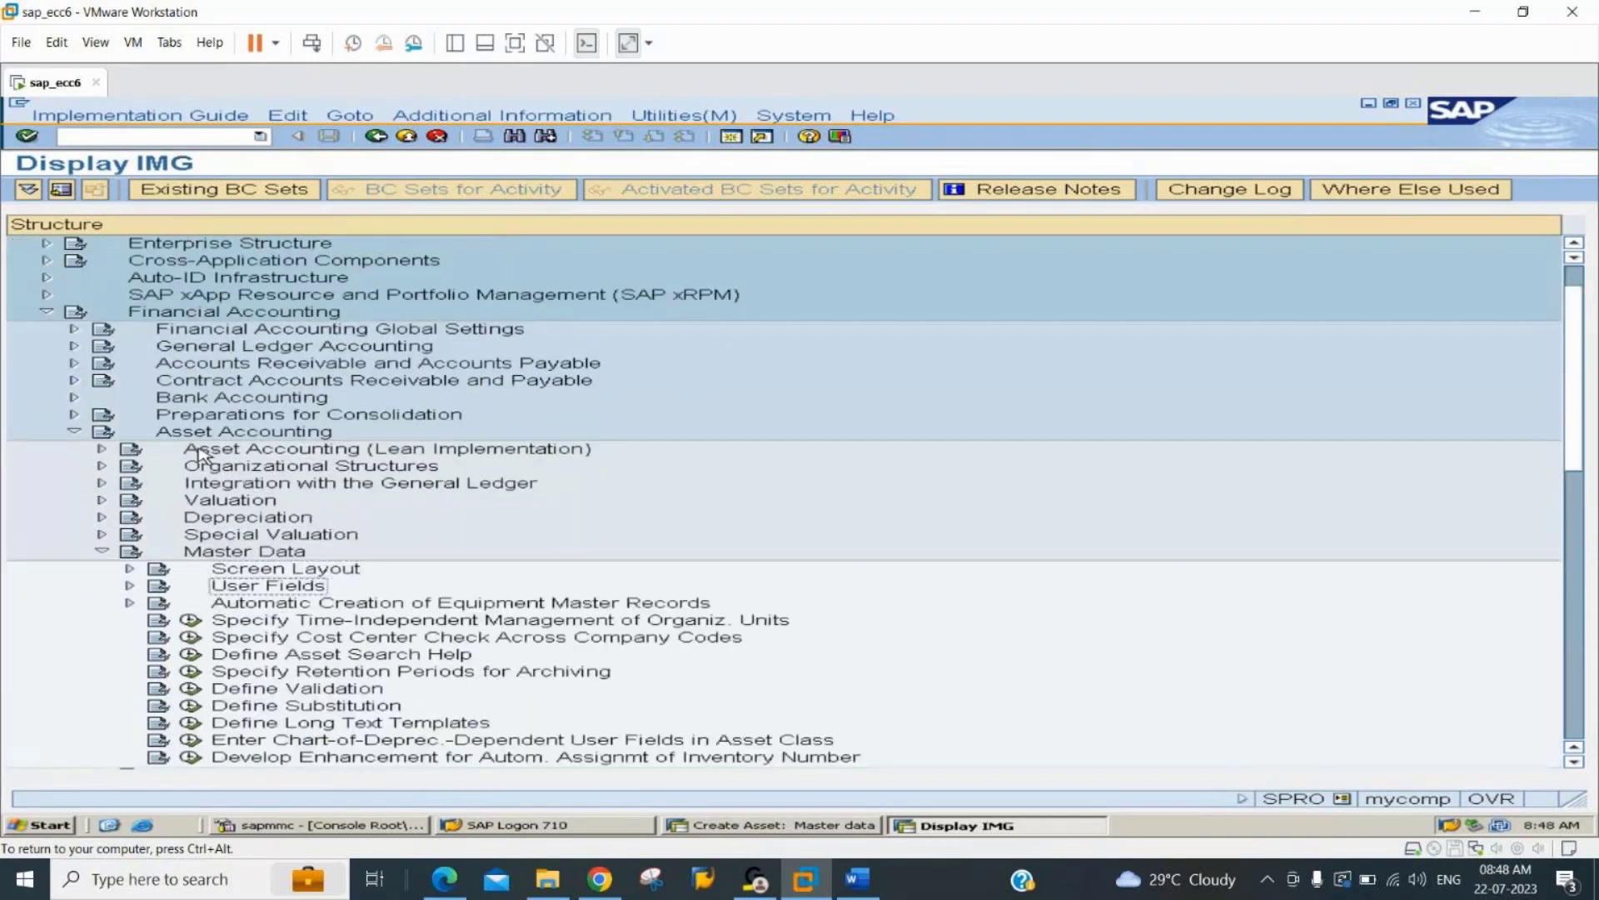
pyautogui.press('Right')
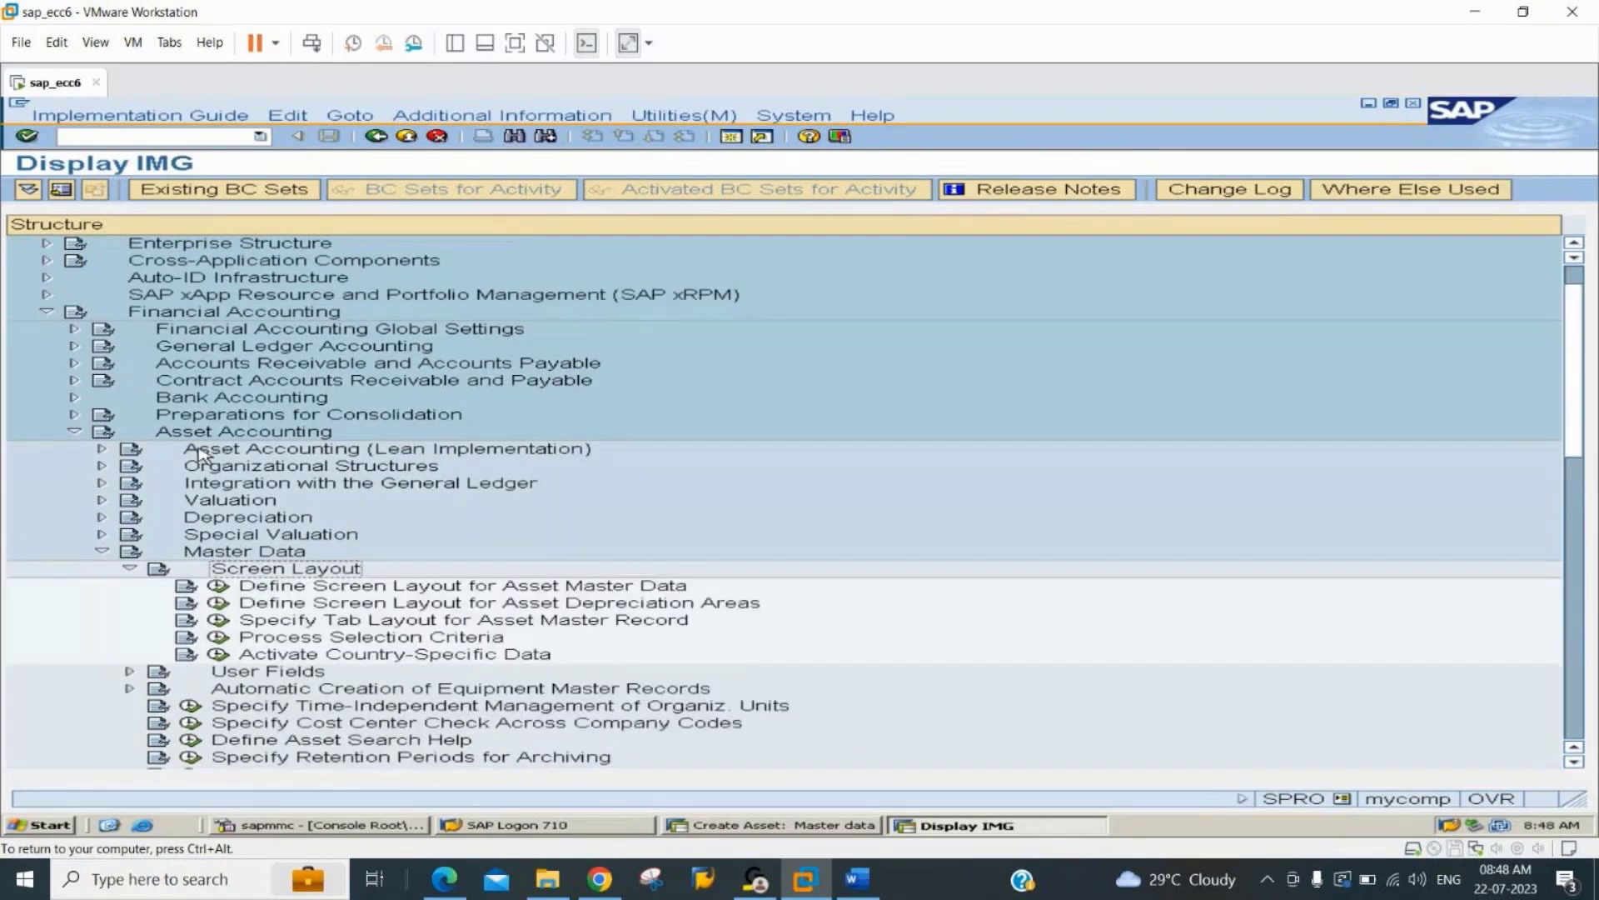
# Run the activity Define Screen Layout for Asset Master Data.
pyautogui.press('Down')
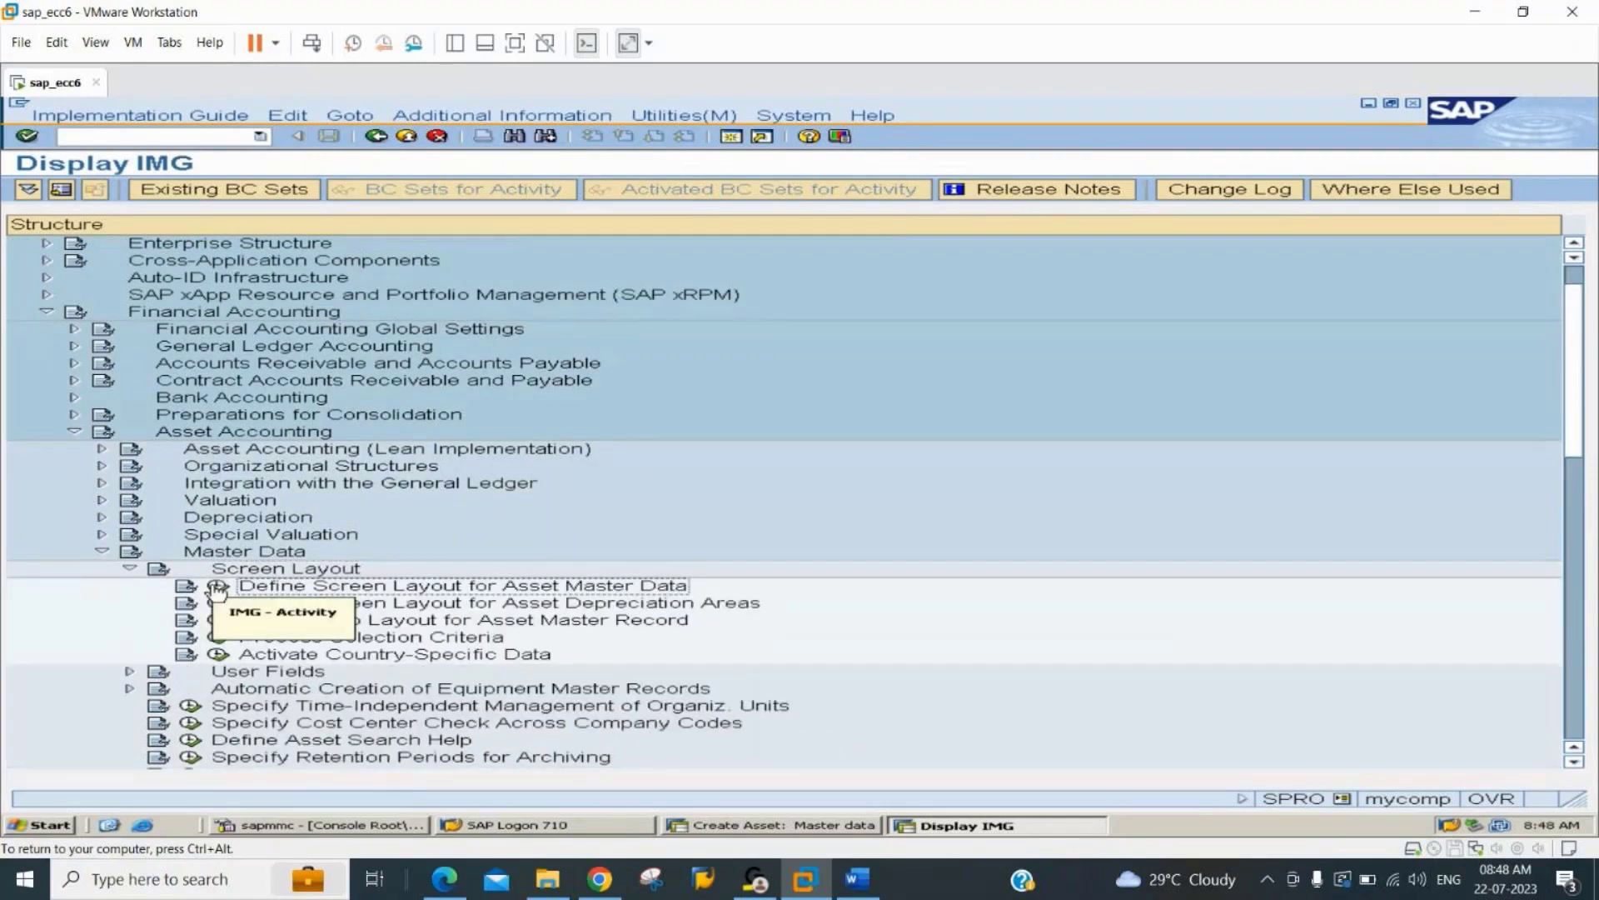
pyautogui.click(217, 587)
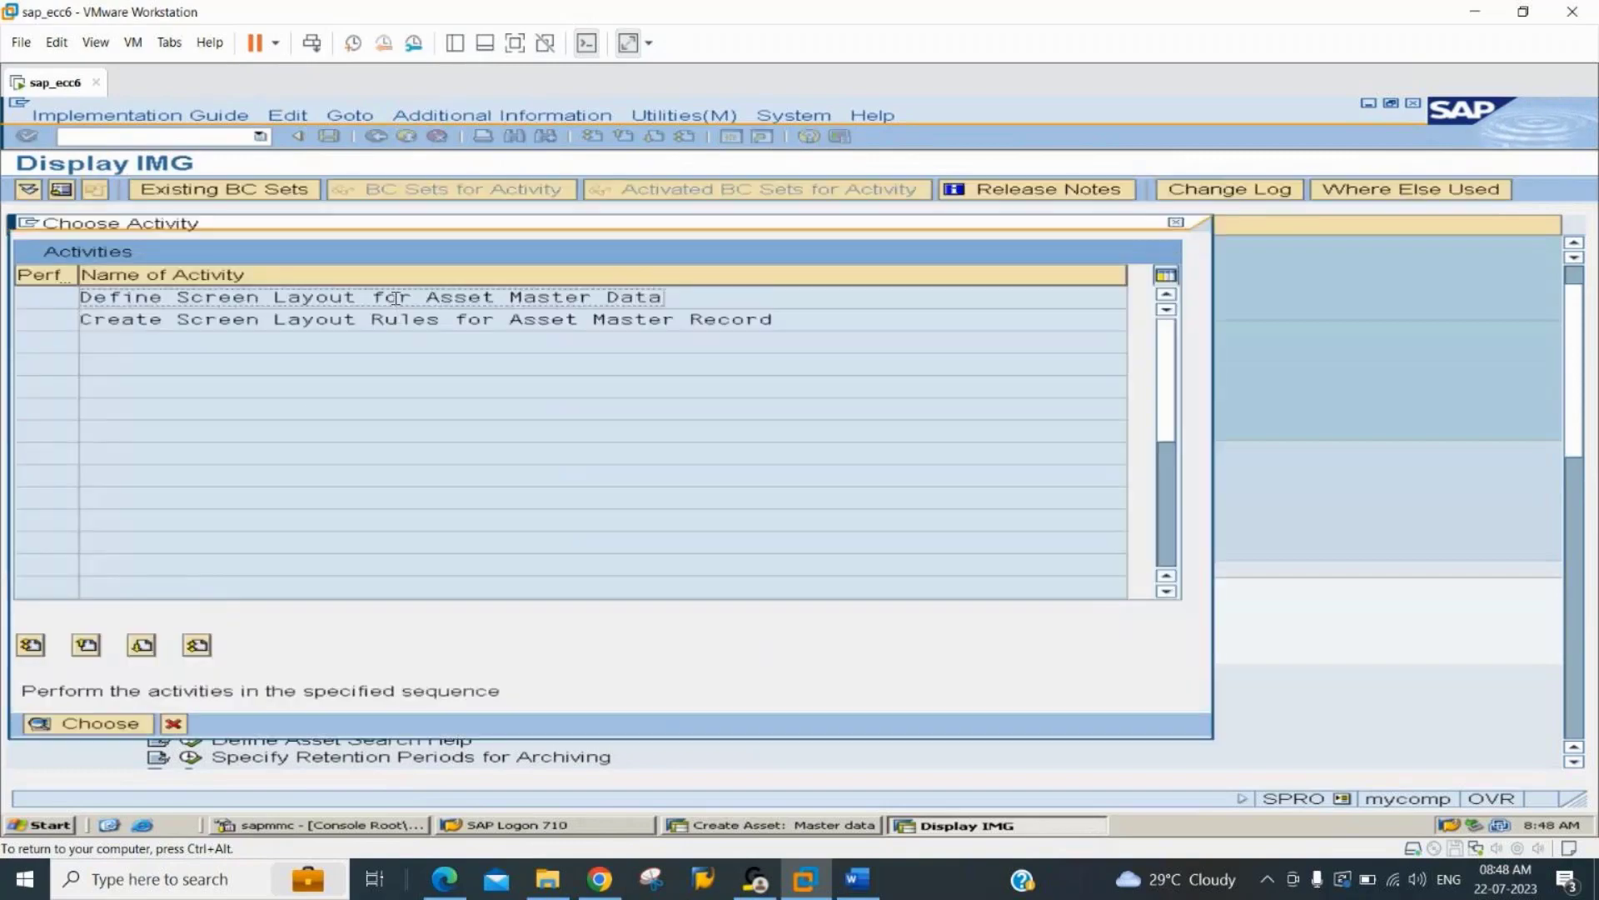
pyautogui.doubleClick(396, 298)
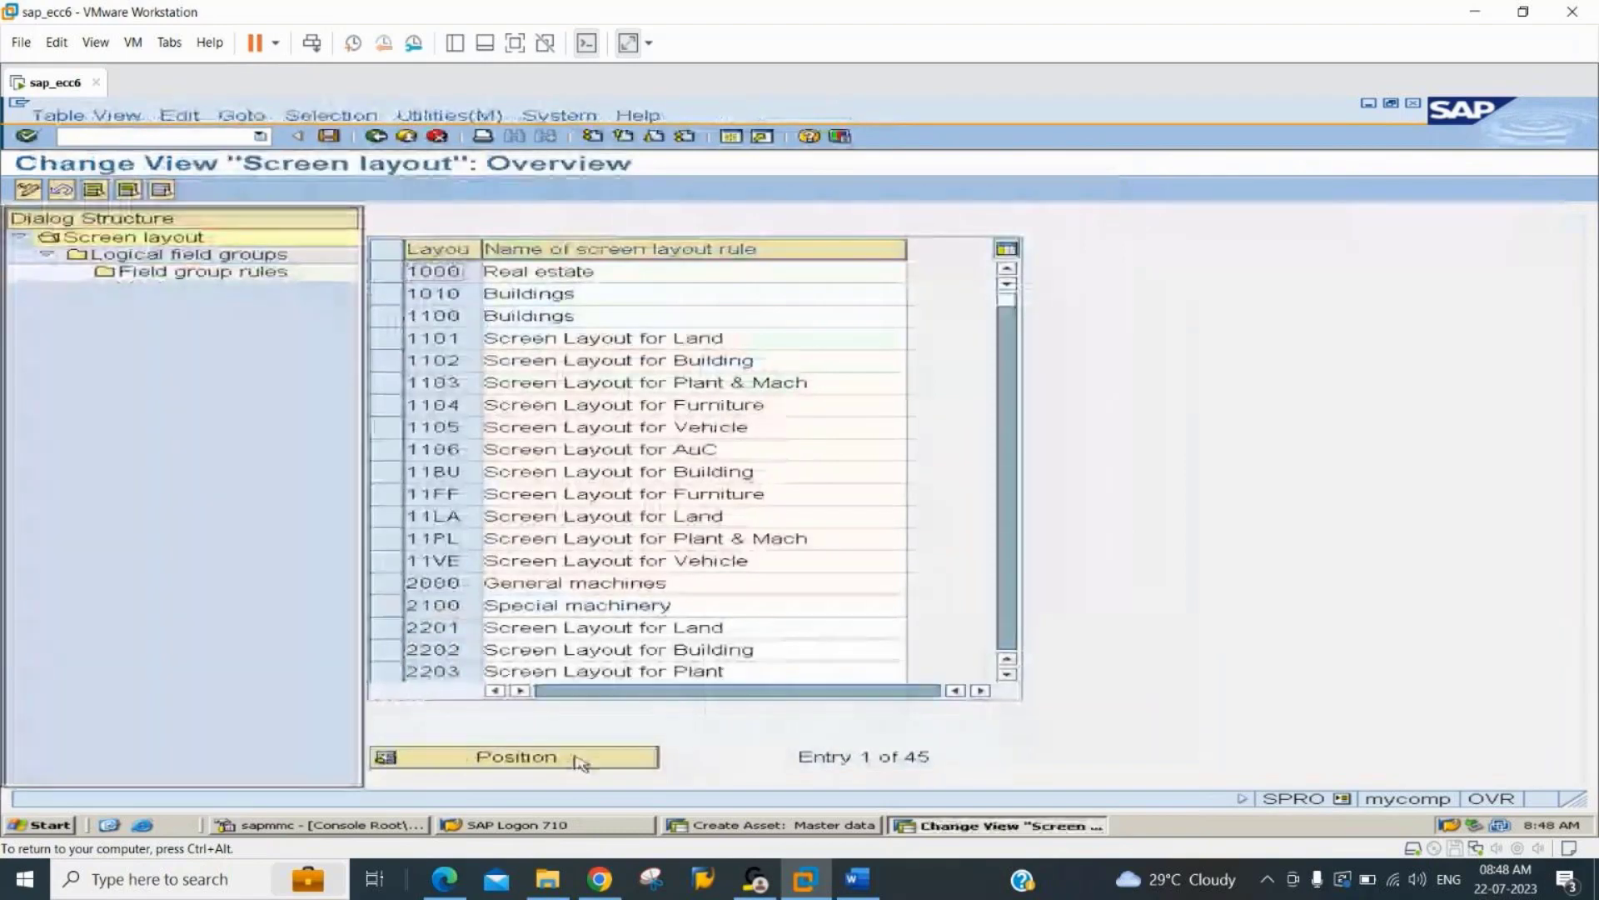
# Position the screen layout overview on layout 4406 and select its row.
pyautogui.click(596, 758)
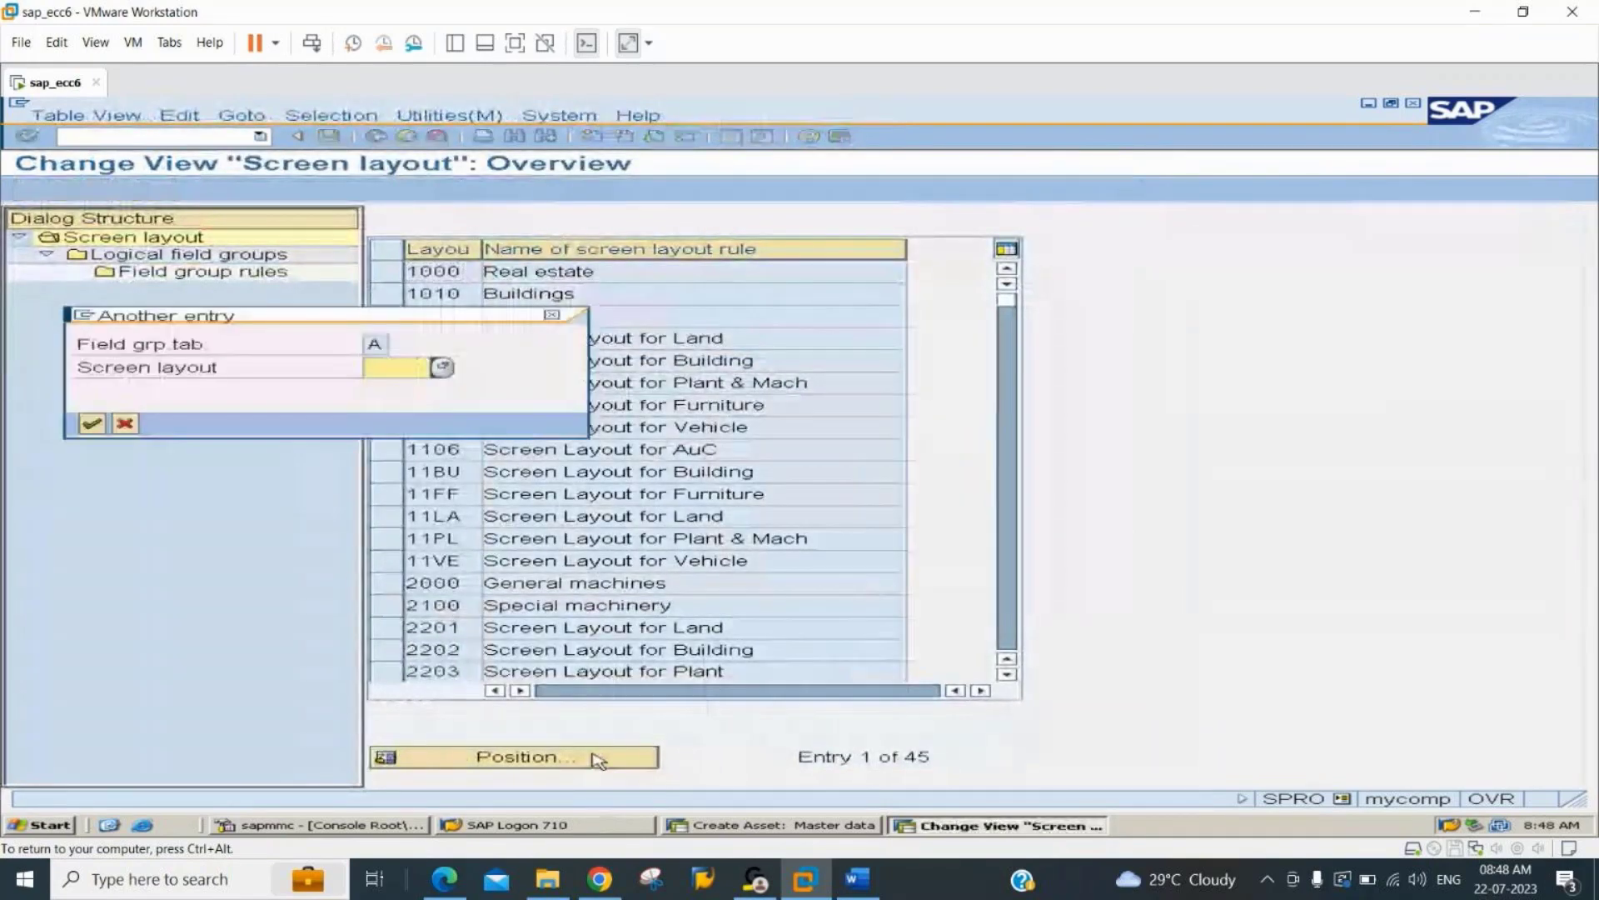
pyautogui.write('4406')
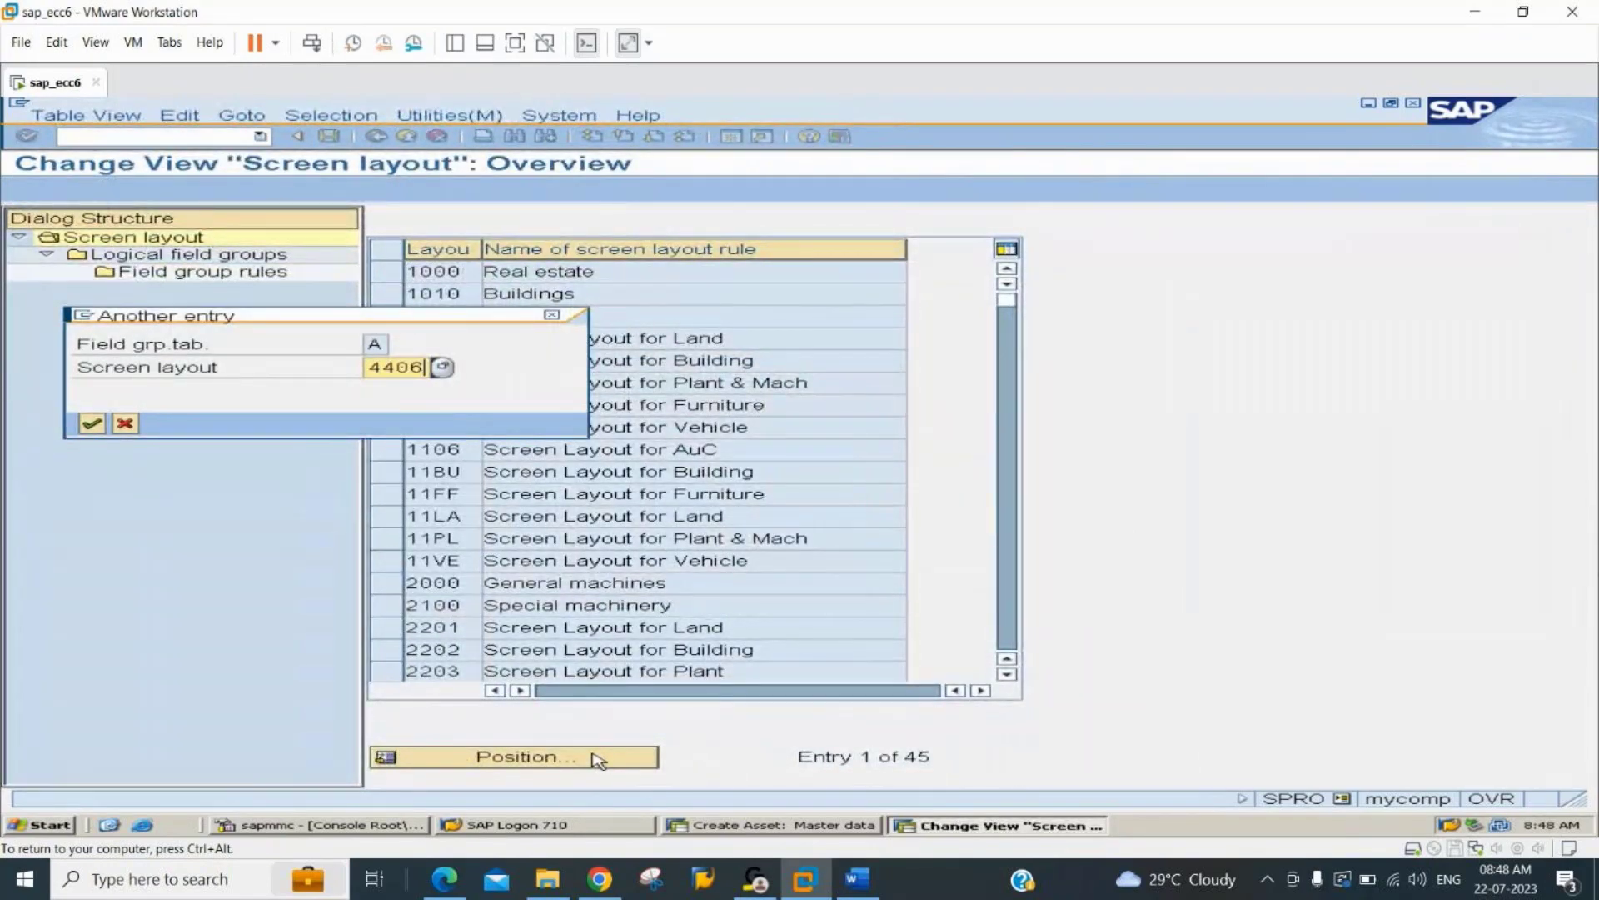
pyautogui.press('Return')
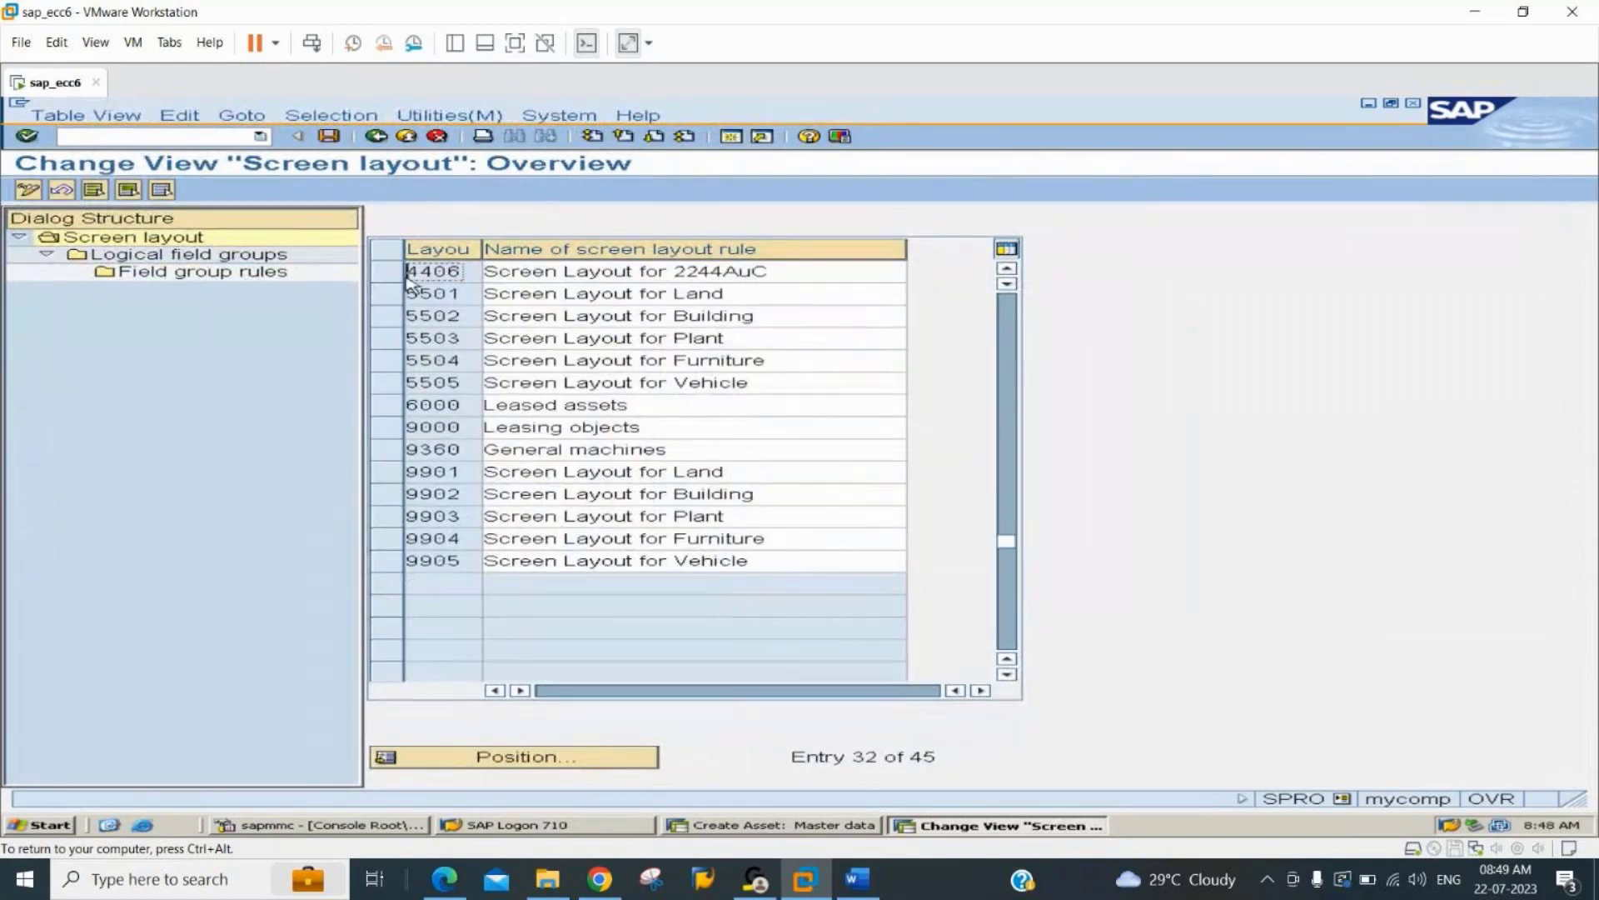
pyautogui.click(407, 274)
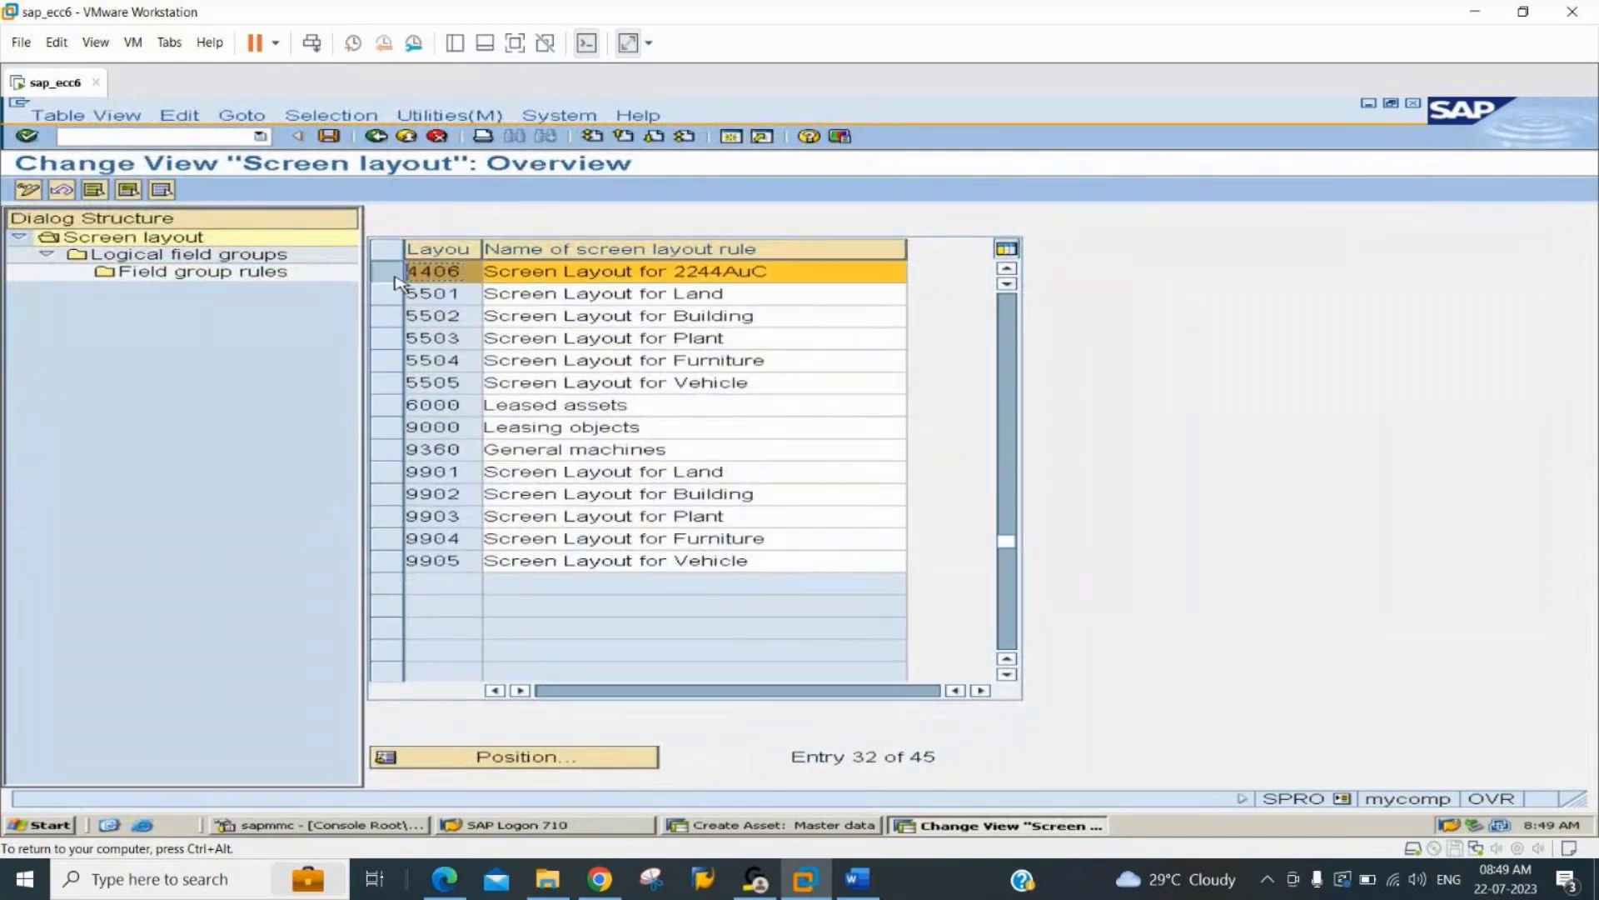
# Open the field group rules of layout 4406 for logical field group 3, Time-dependent data.
pyautogui.doubleClick(191, 256)
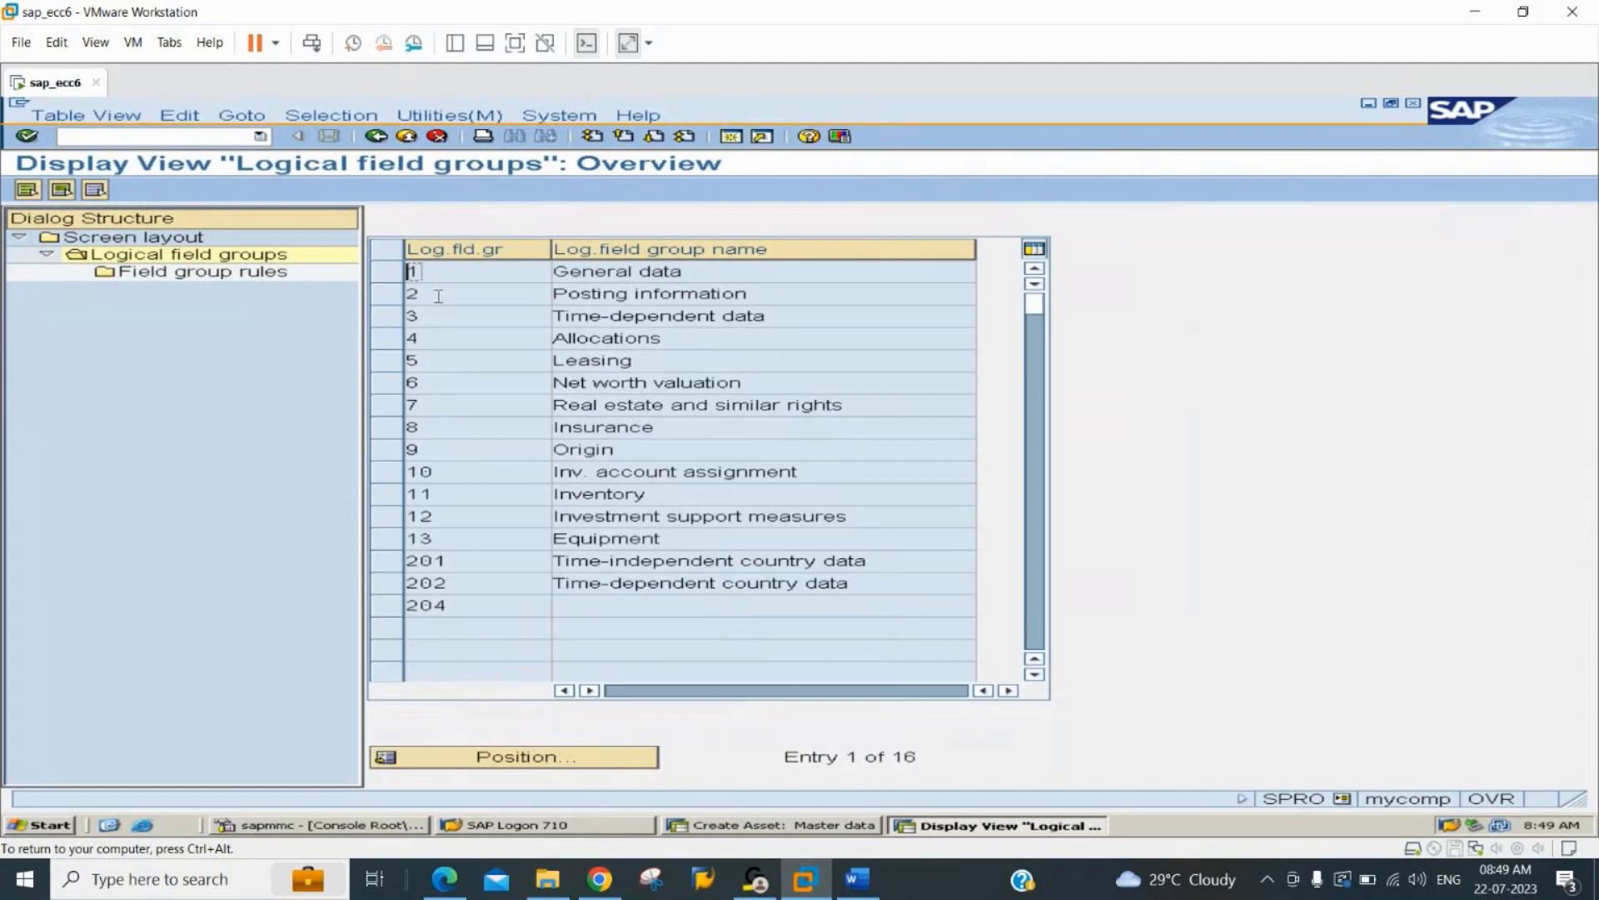
pyautogui.click(398, 337)
pyautogui.click(399, 337)
pyautogui.click(397, 316)
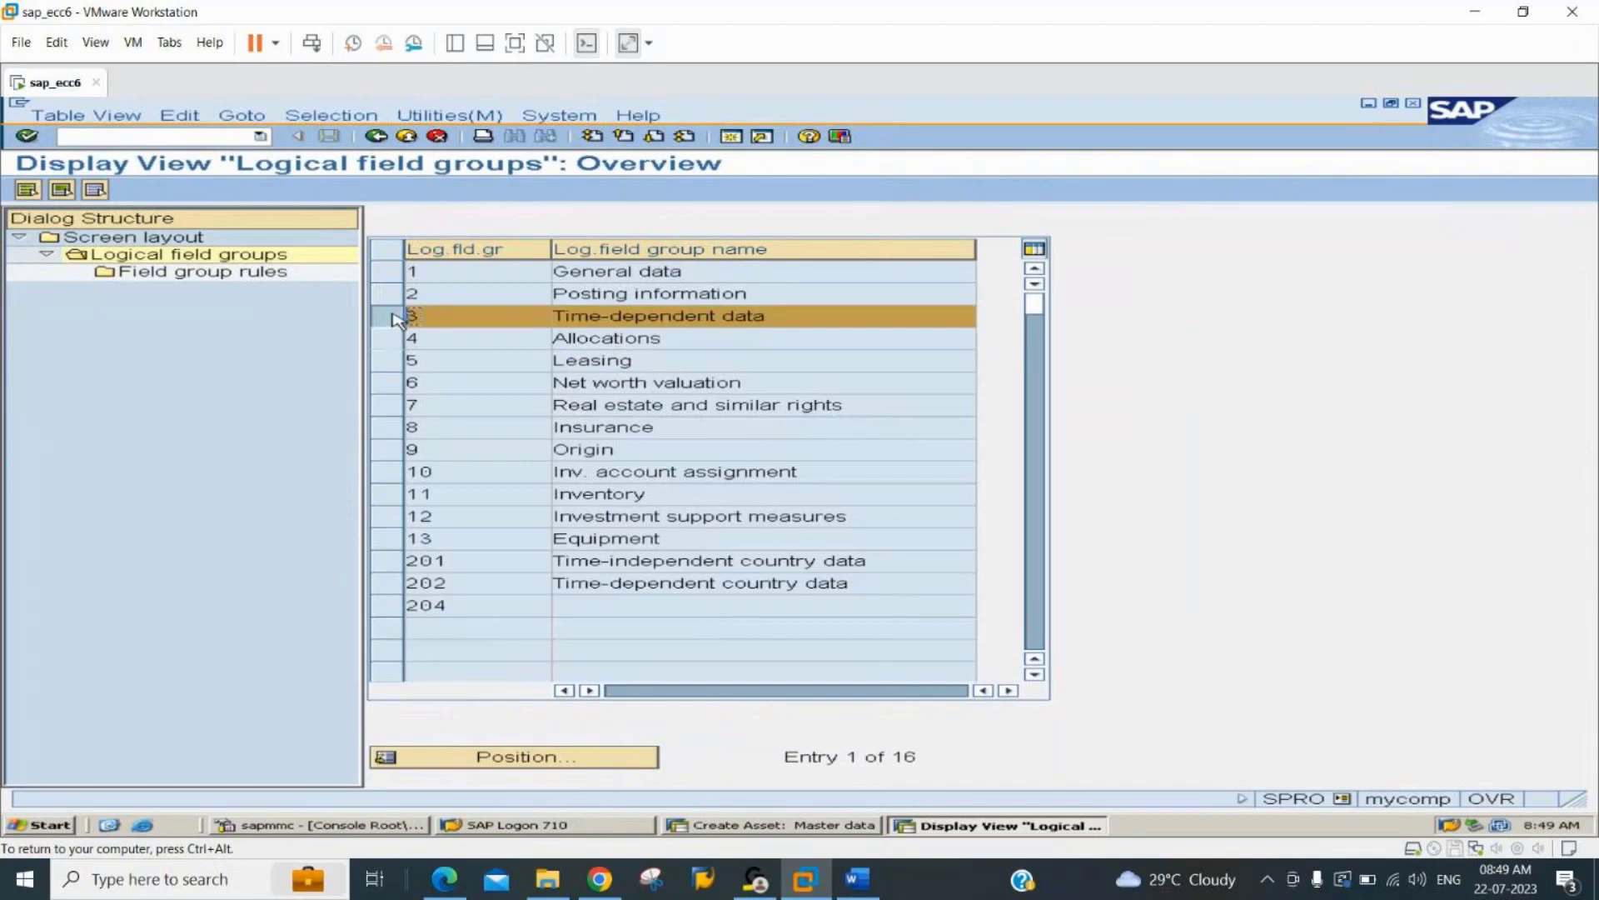
pyautogui.doubleClick(208, 277)
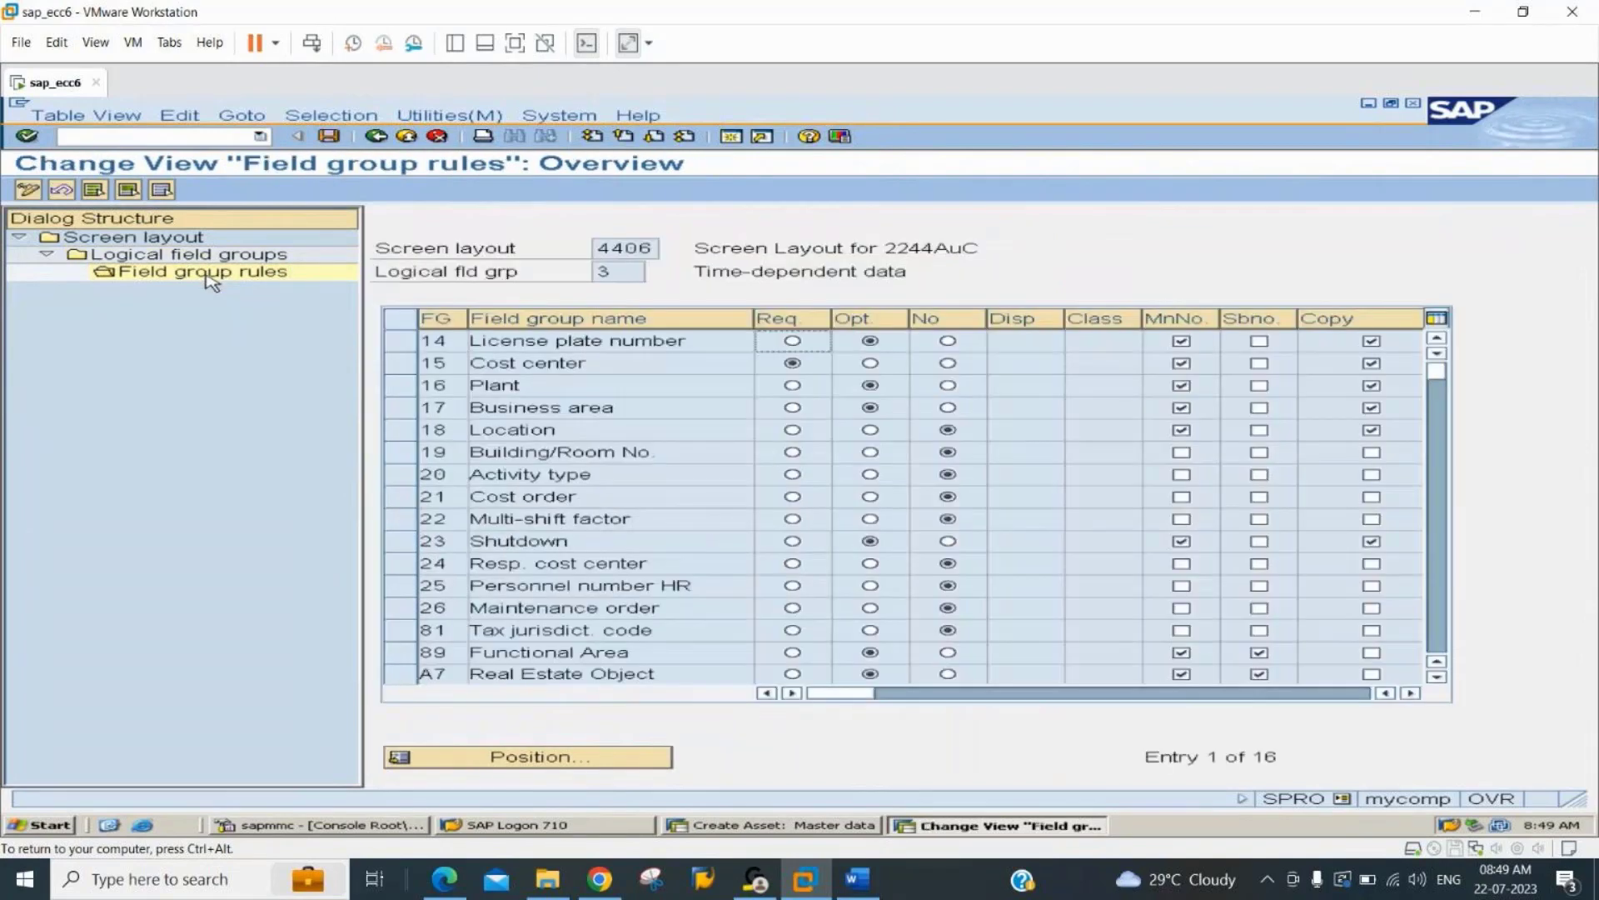
# Make the Cost center field group optional and save the rules, accepting the customizing request.
pyautogui.click(870, 362)
pyautogui.hotkey('ctrl', 's')
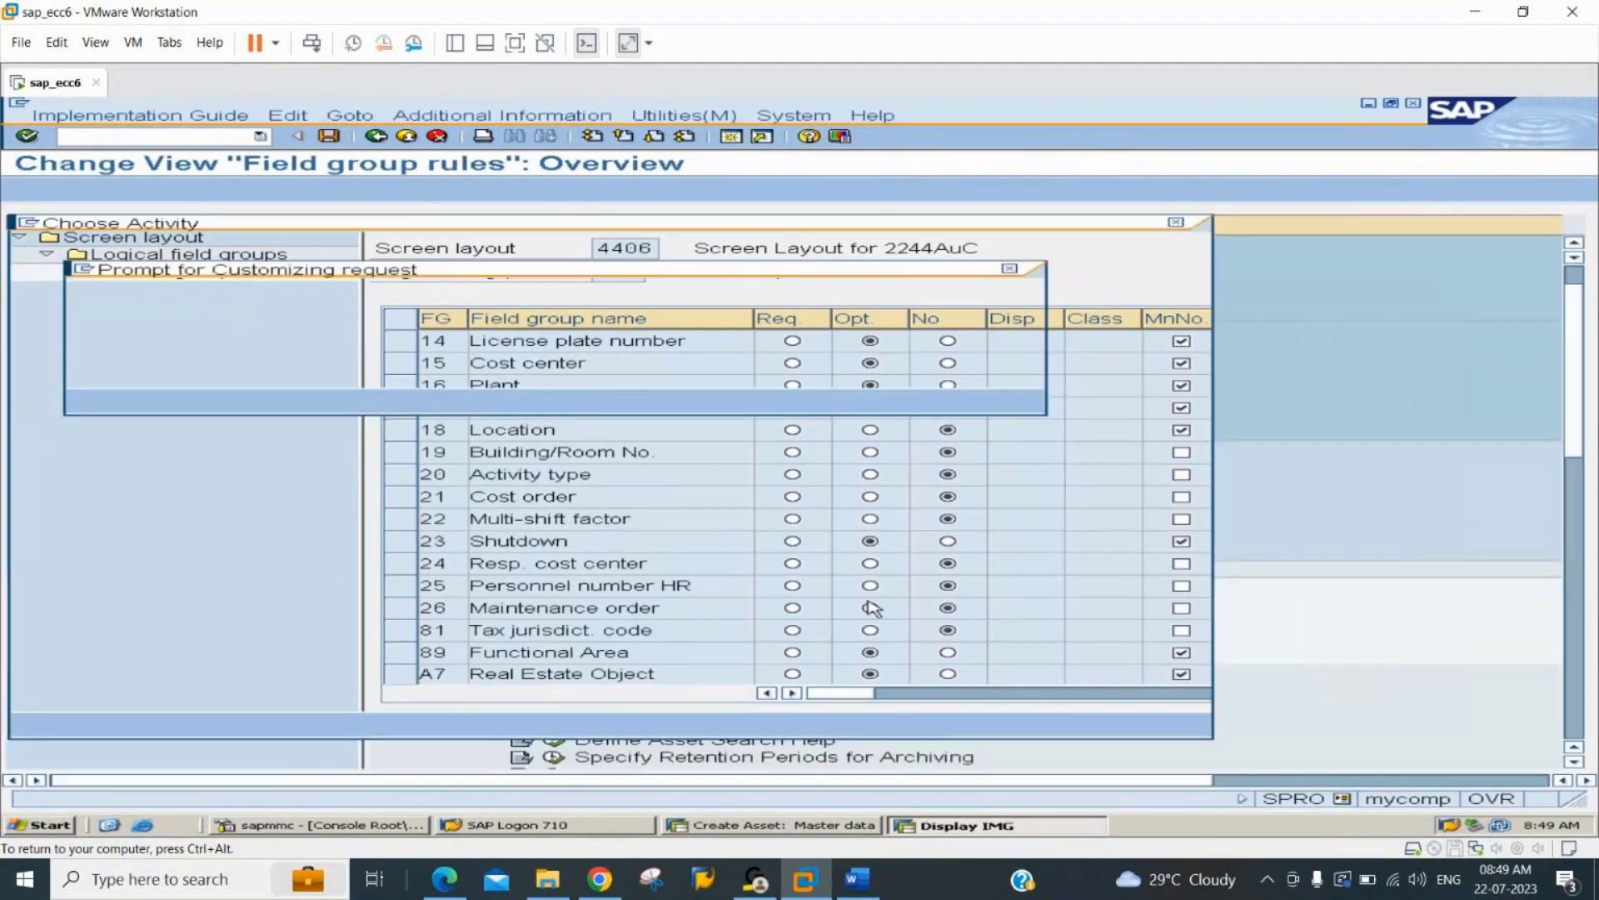
pyautogui.press('Return')
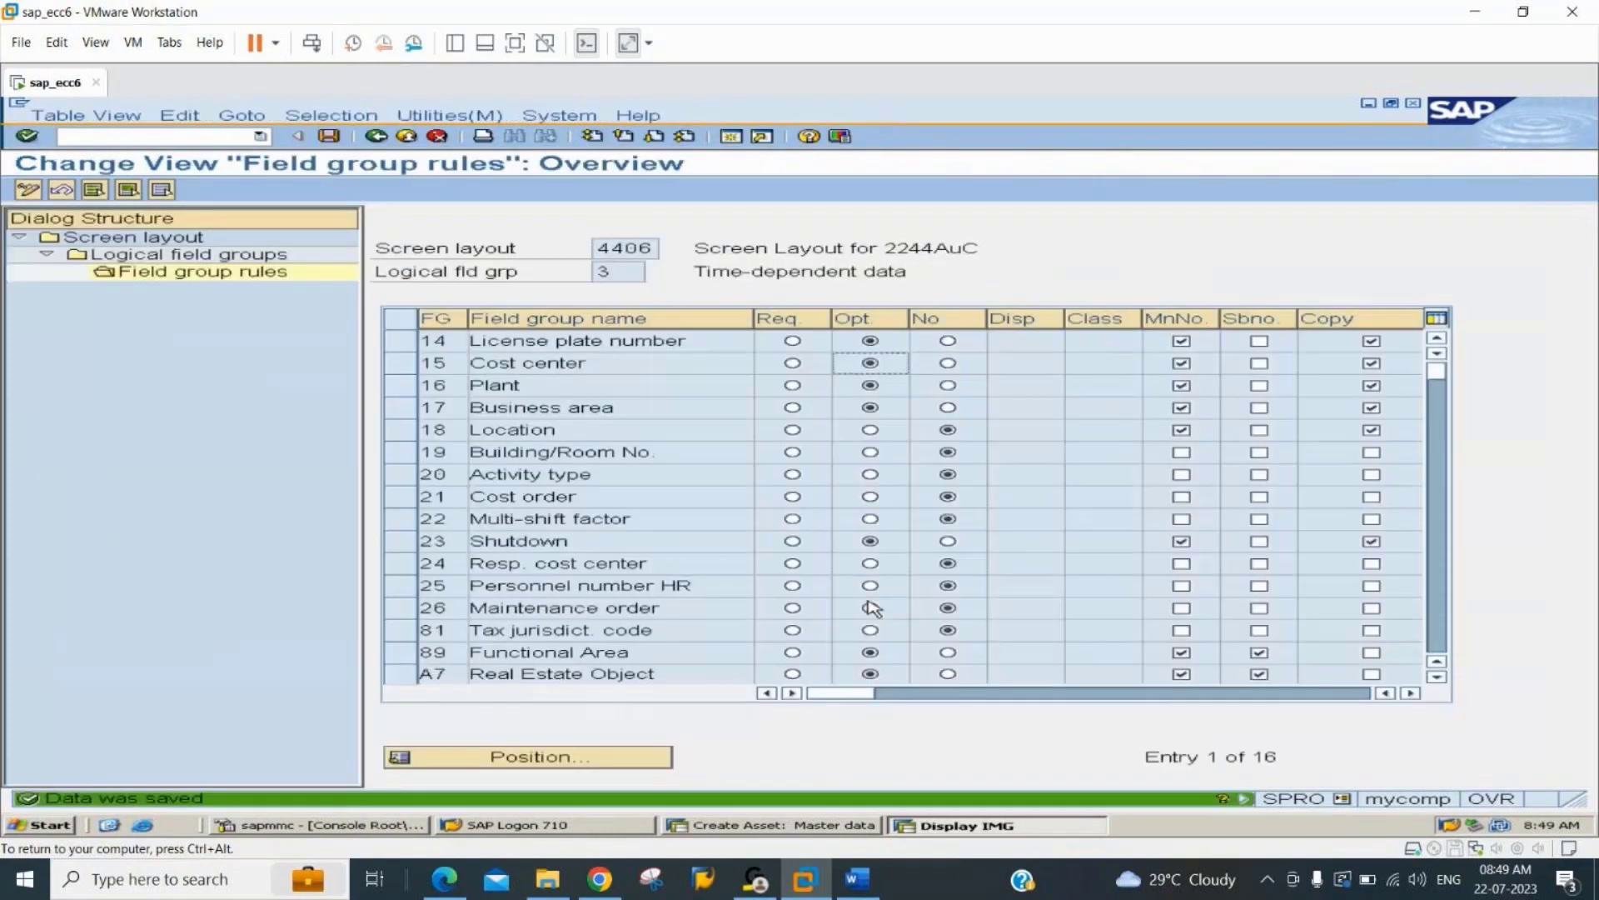
# Restart transaction AS01 in the Create Asset session and open the master data for class 224406 in company code 2244.
pyautogui.click(770, 825)
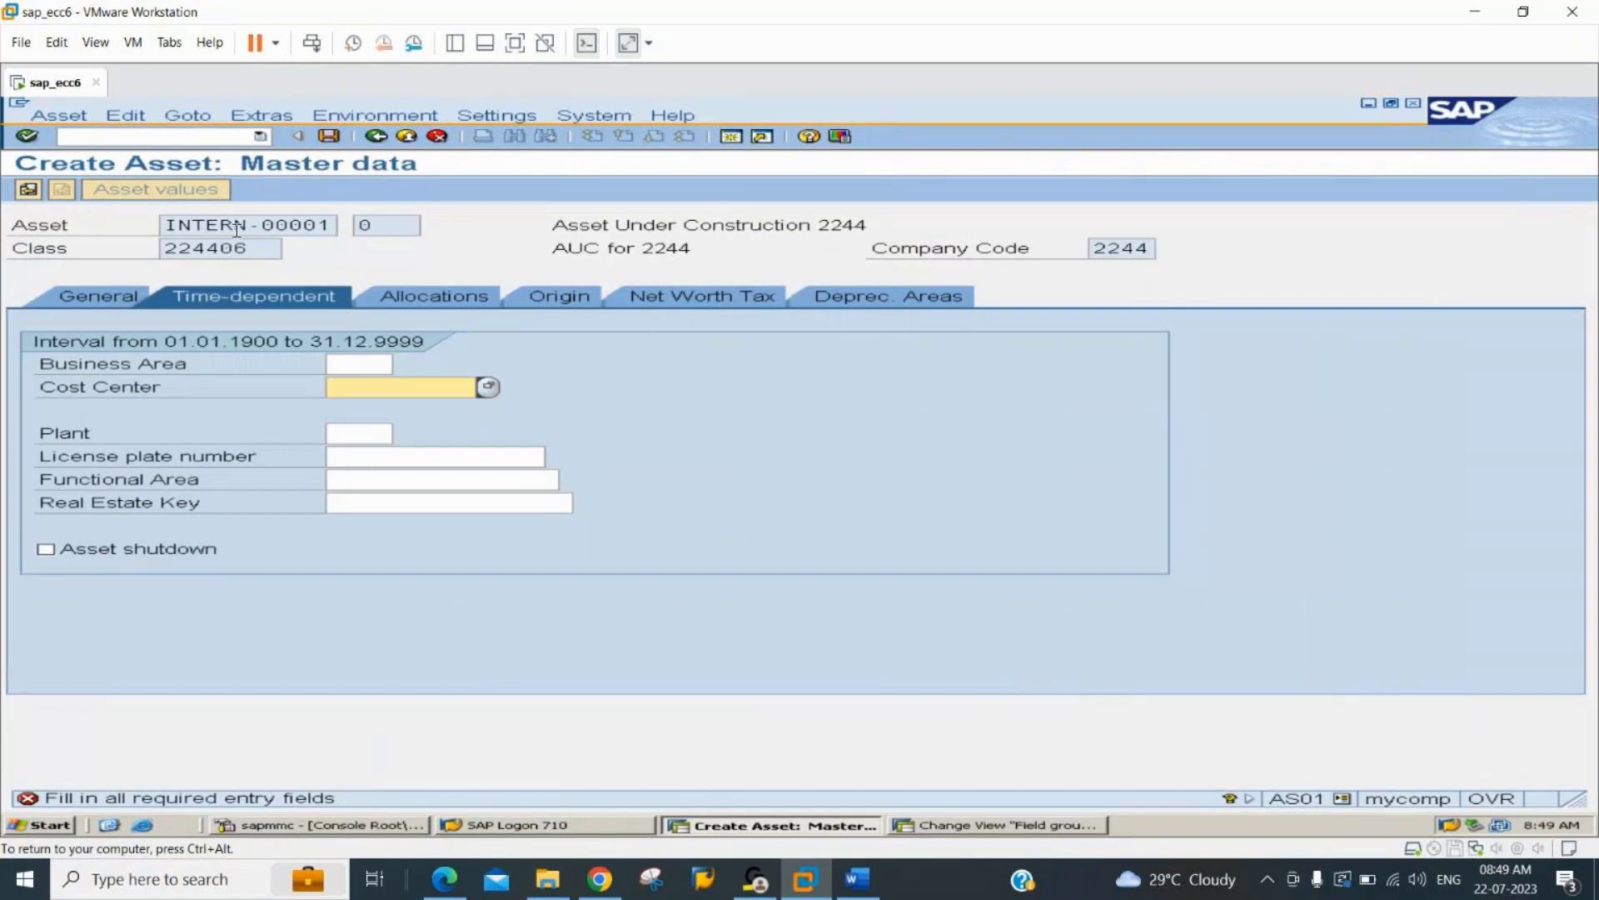
pyautogui.click(213, 138)
pyautogui.write('/nas01')
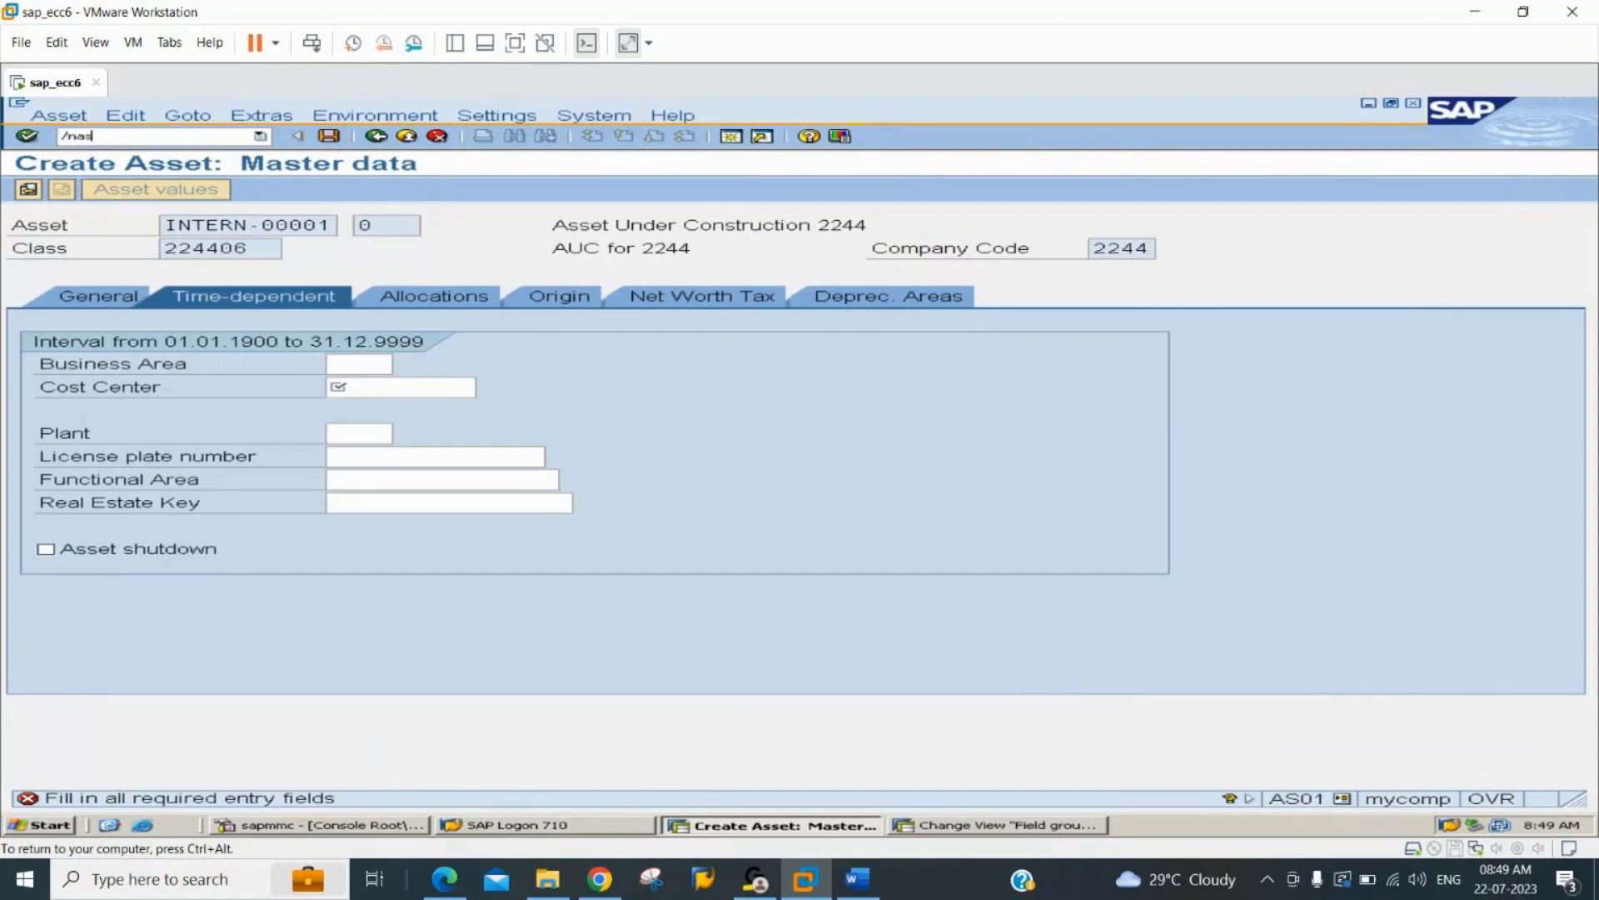
pyautogui.press('Return')
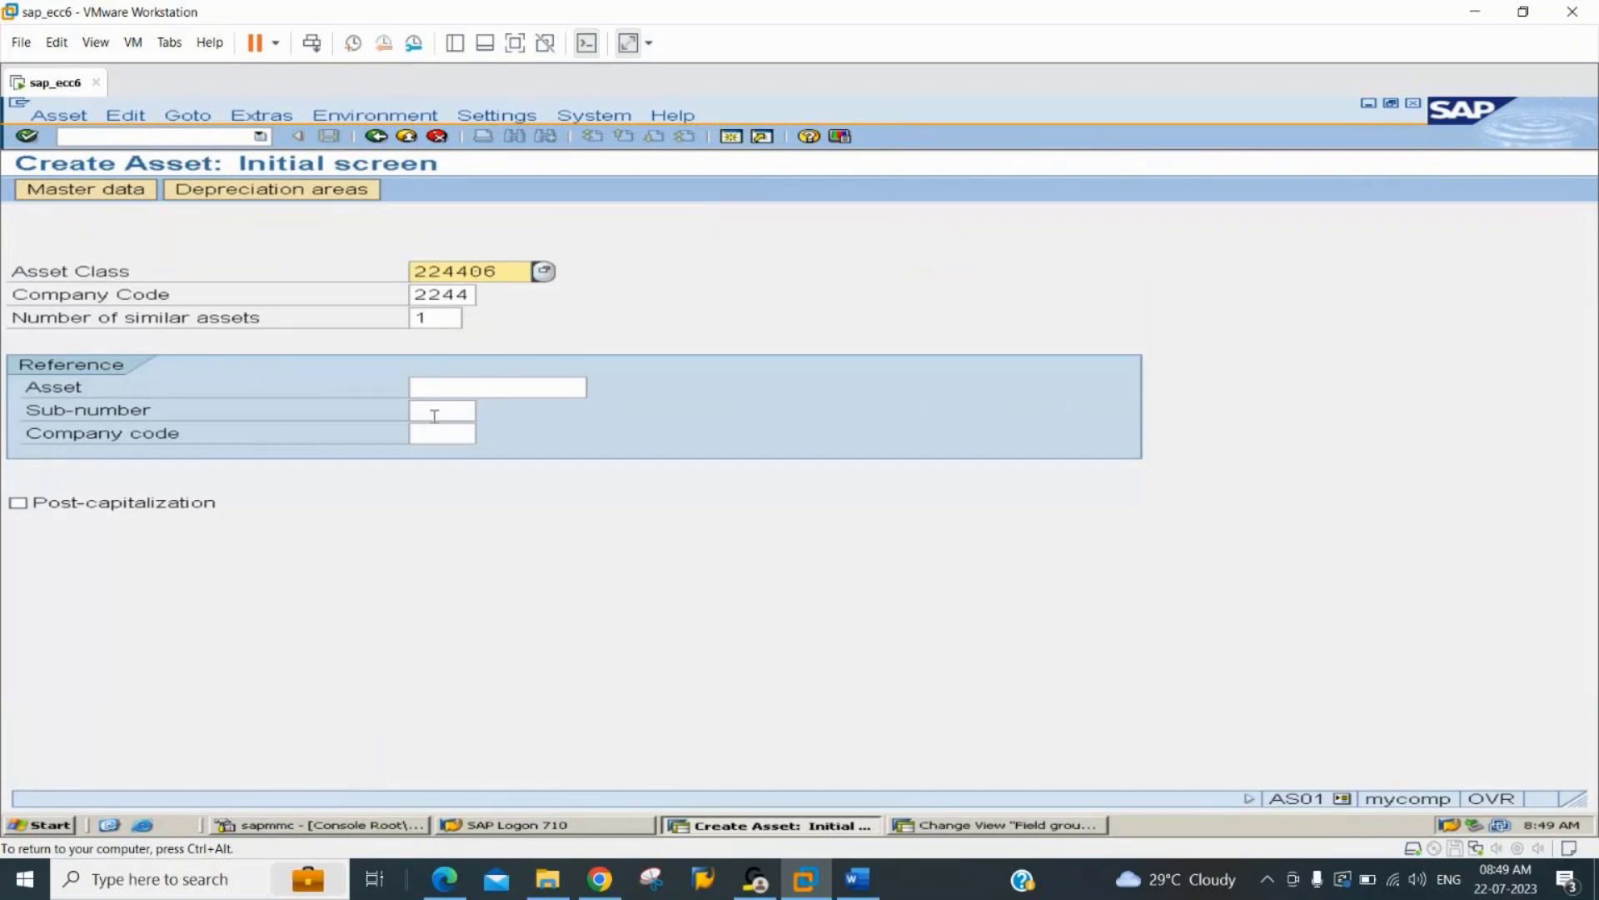
pyautogui.press('Return')
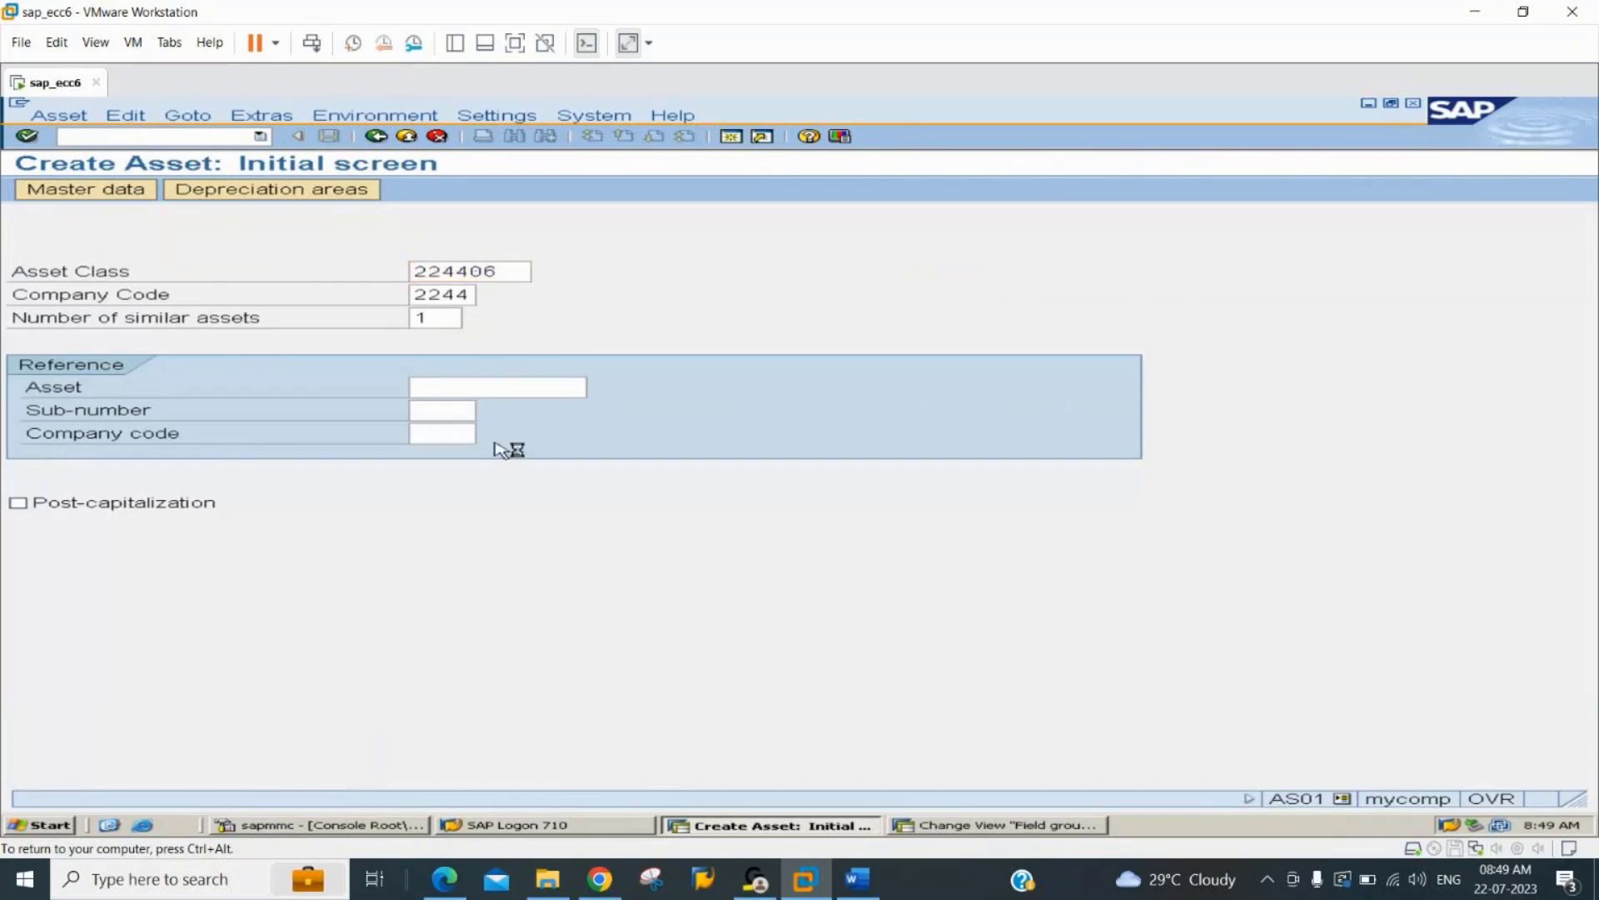
# Enter "Asset Under Construction 2244" as the asset description.
pyautogui.press('BackSpace')
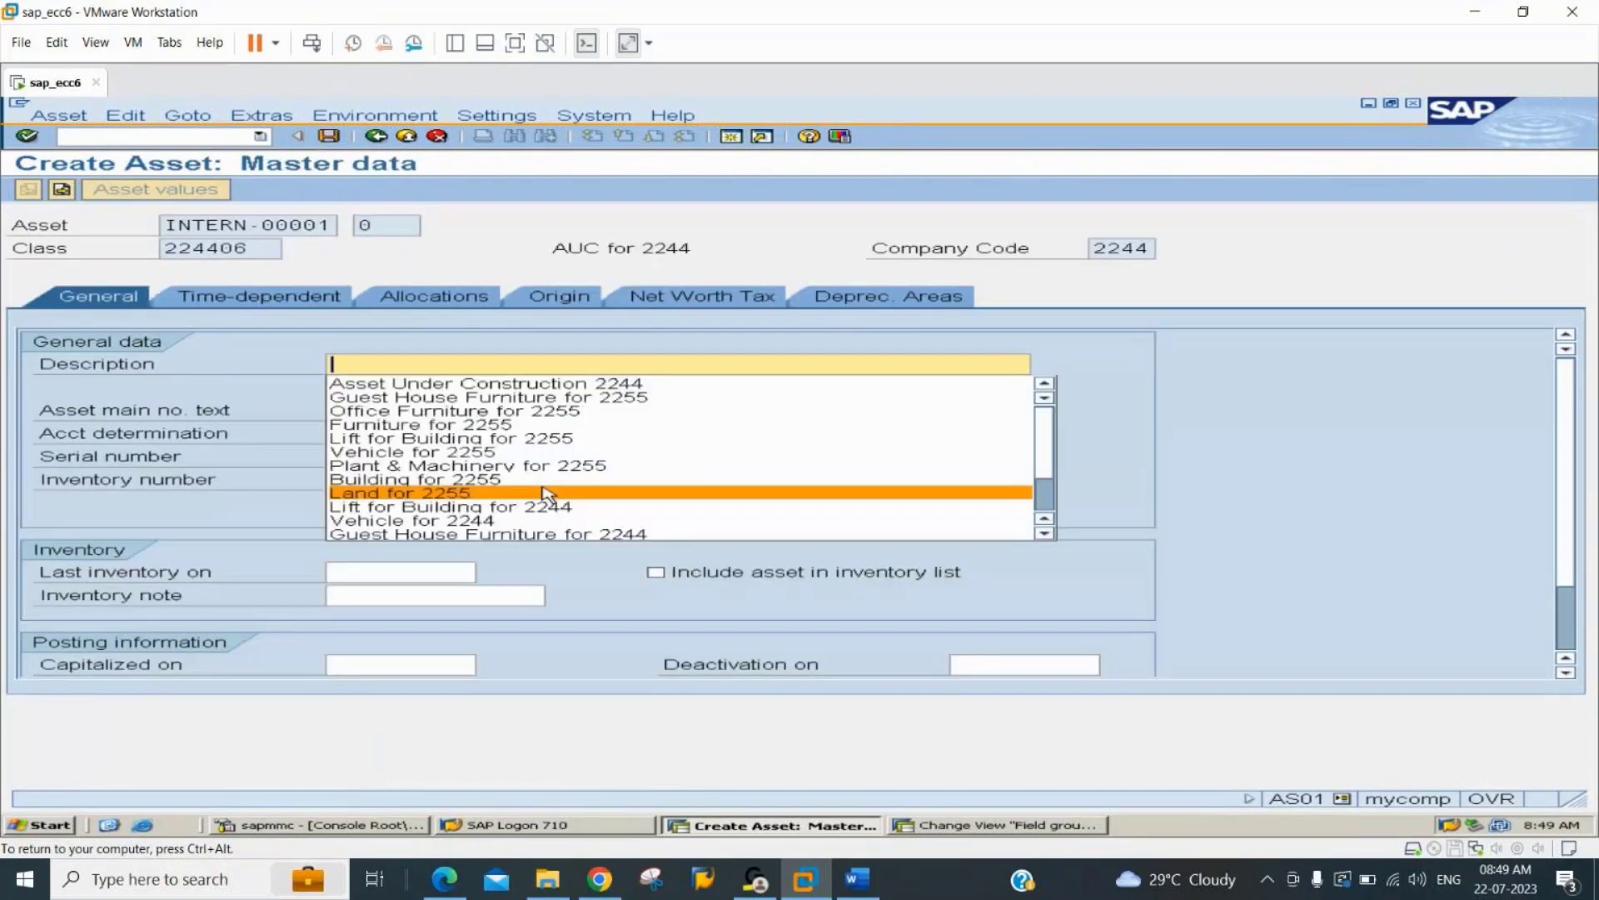
pyautogui.press('Up')
pyautogui.press('Up')
pyautogui.press('Up')
pyautogui.press('Up')
pyautogui.press('Up')
pyautogui.press('Up')
pyautogui.press('Up')
pyautogui.press('Up')
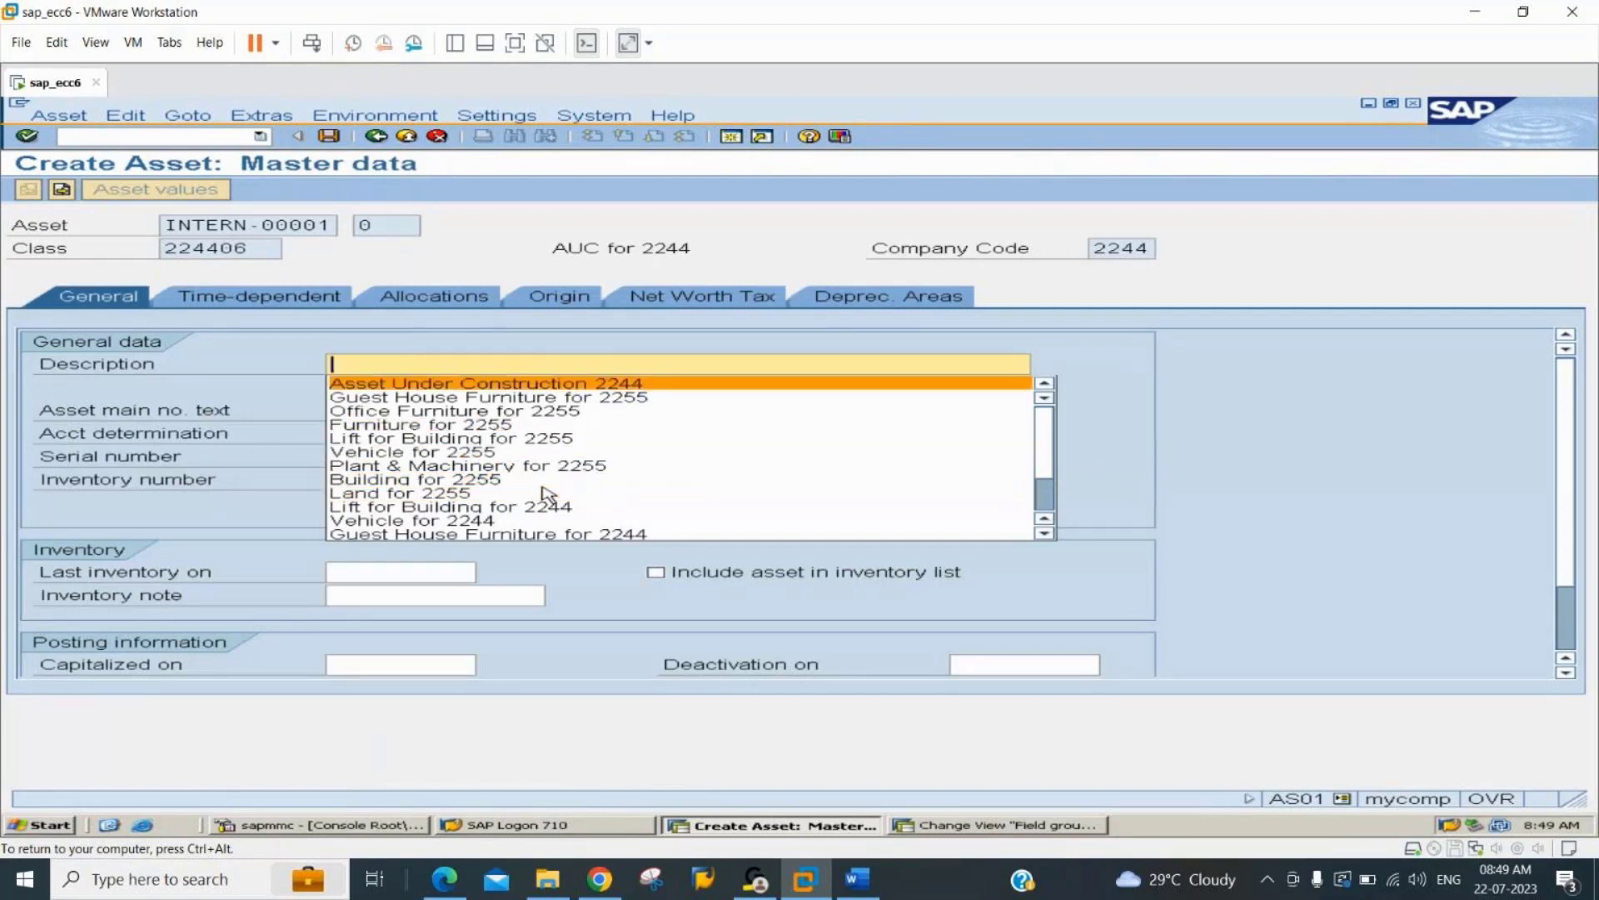
pyautogui.press('Tab')
pyautogui.press('Tab')
pyautogui.press('Tab')
pyautogui.press('Tab')
pyautogui.press('Tab')
pyautogui.press('Tab')
pyautogui.press('Tab')
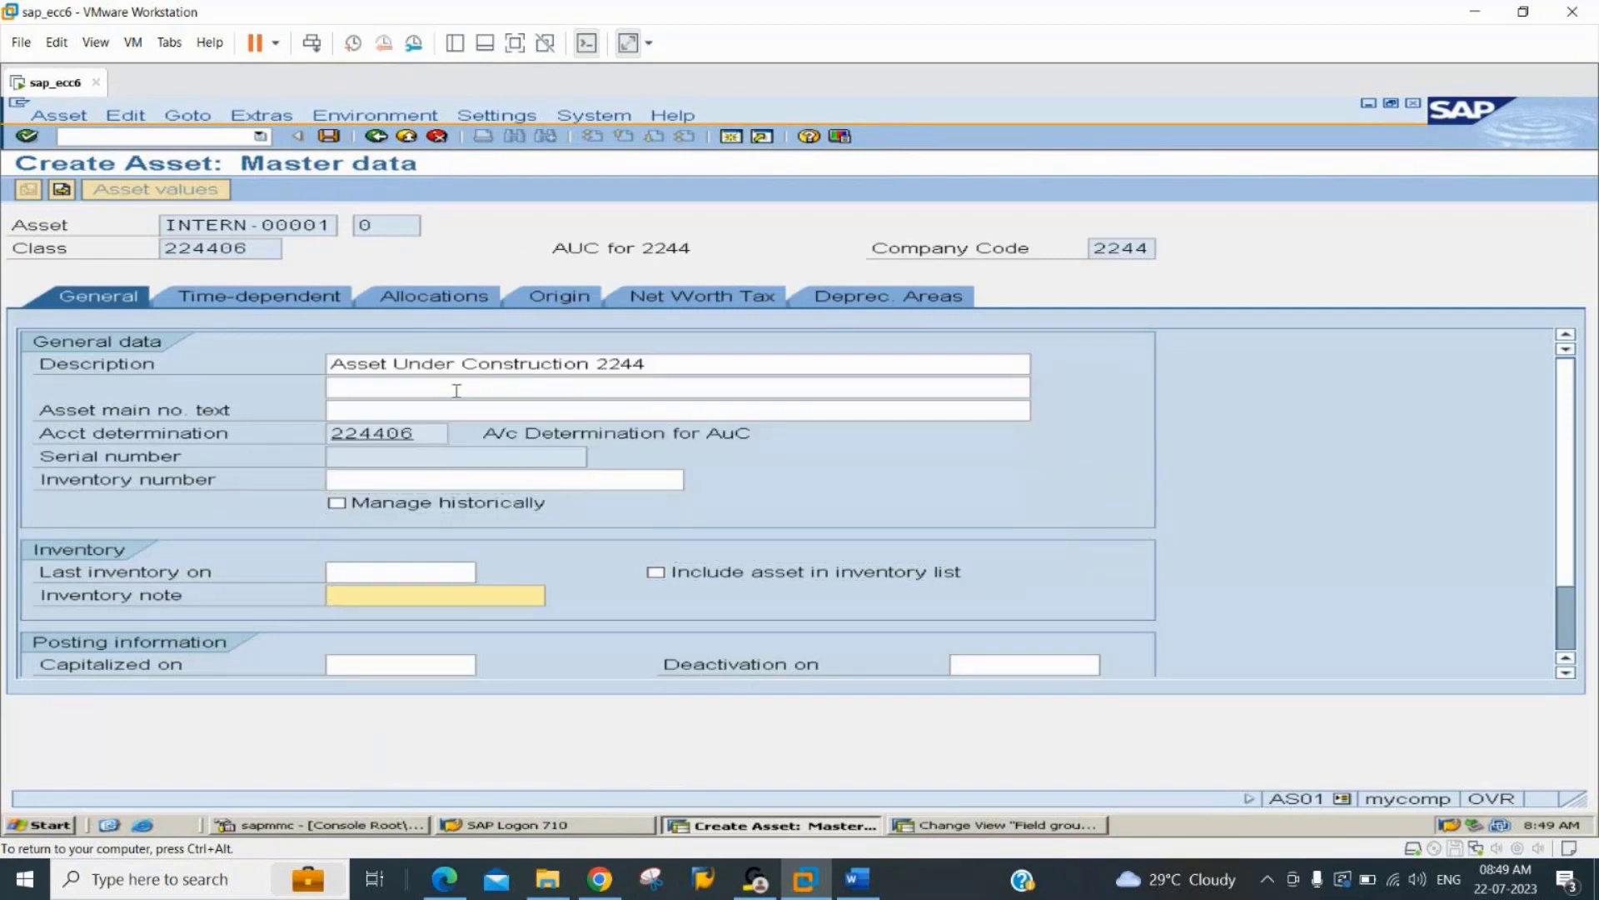
# Set the Book deprec. useful life to 10 years and enter business area 1000 in the time-dependent data.
pyautogui.click(914, 304)
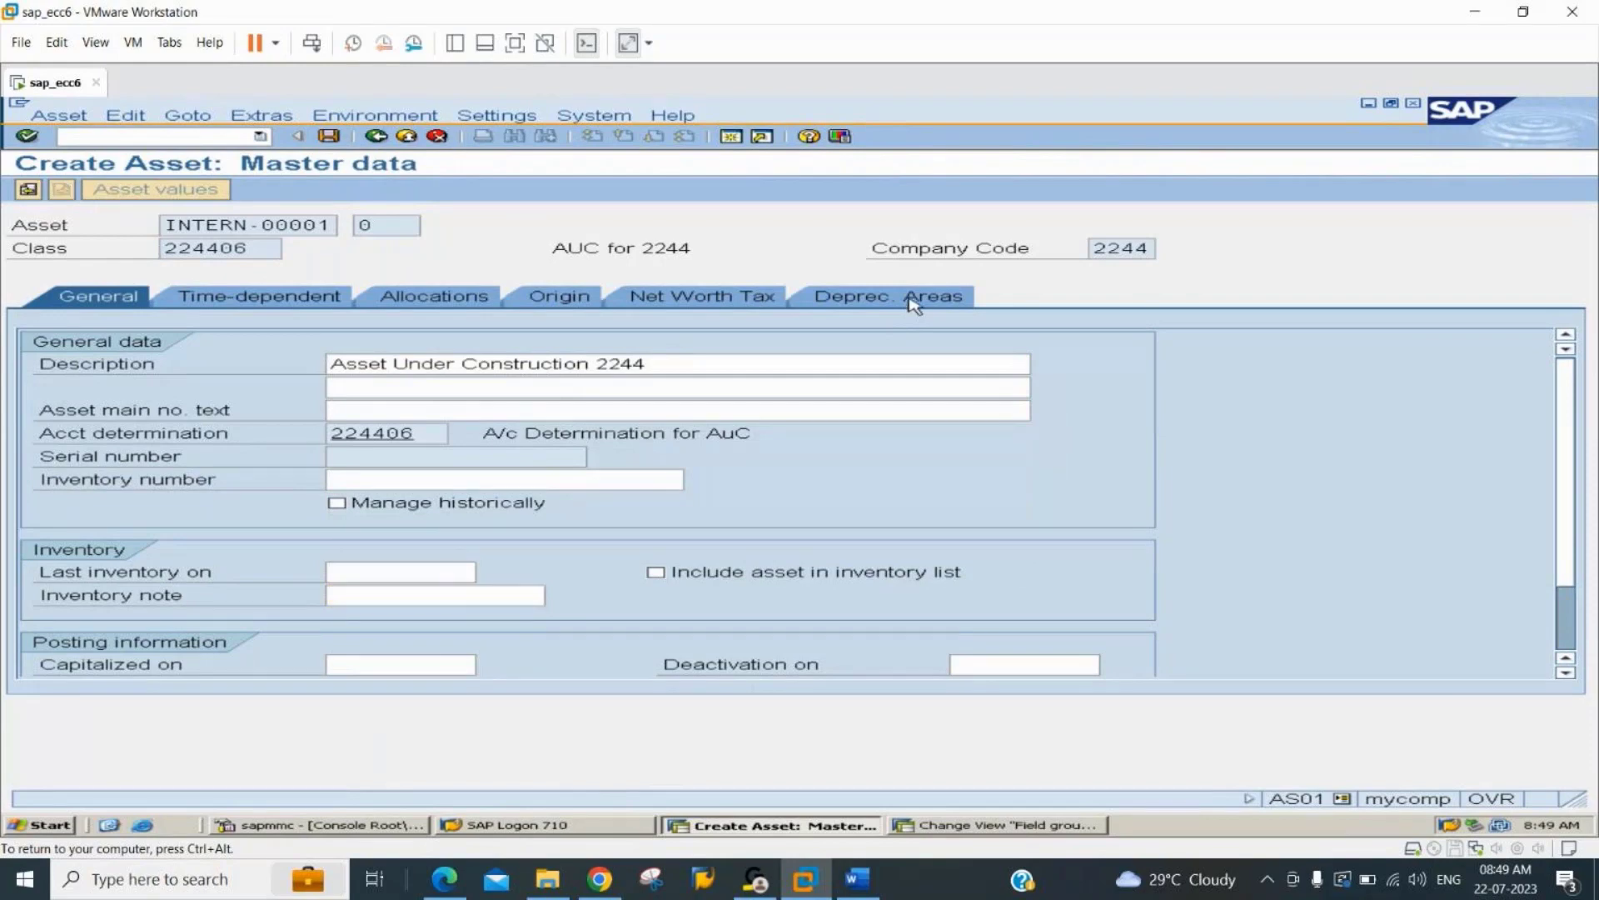
pyautogui.click(553, 387)
pyautogui.write('10')
pyautogui.press('Tab')
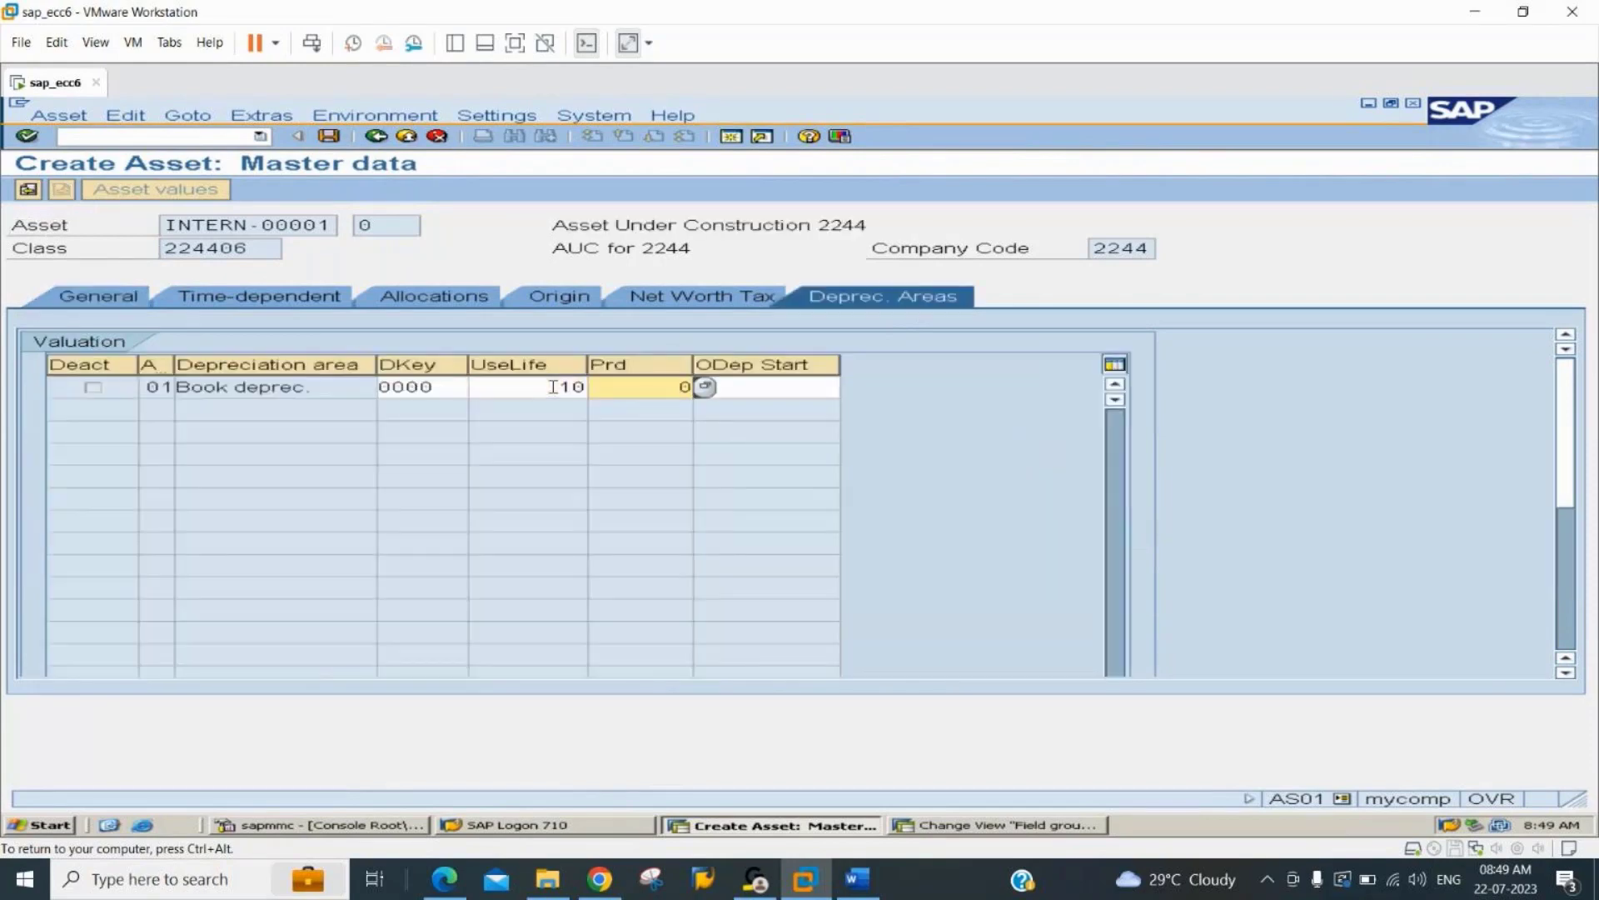
pyautogui.press('Tab')
pyautogui.press('Return')
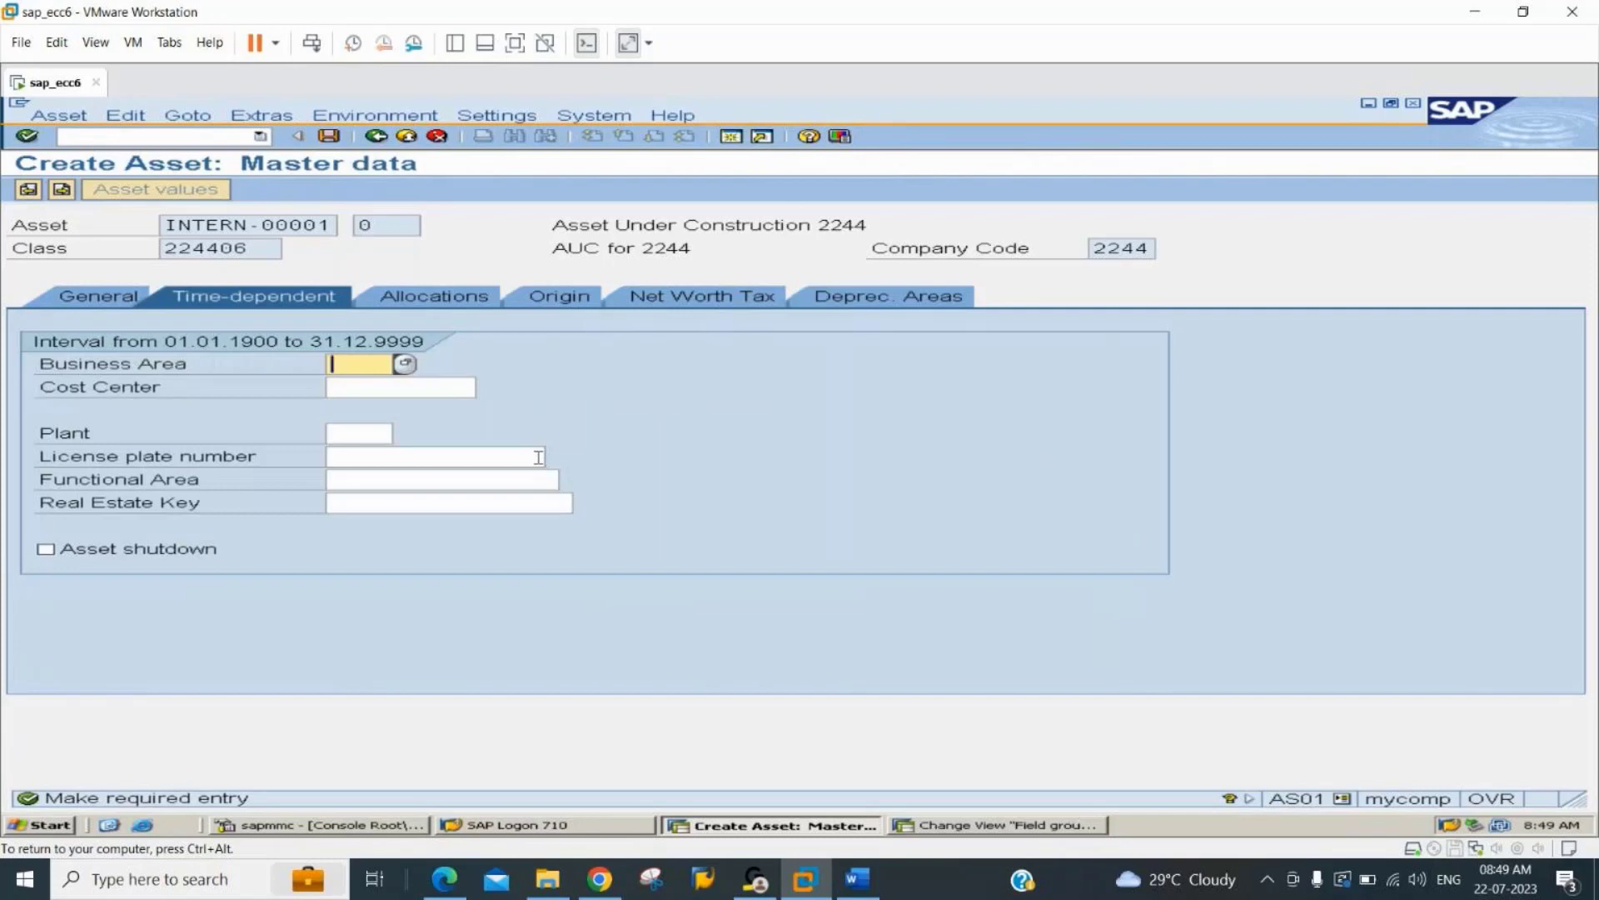
pyautogui.write('1000')
pyautogui.press('Return')
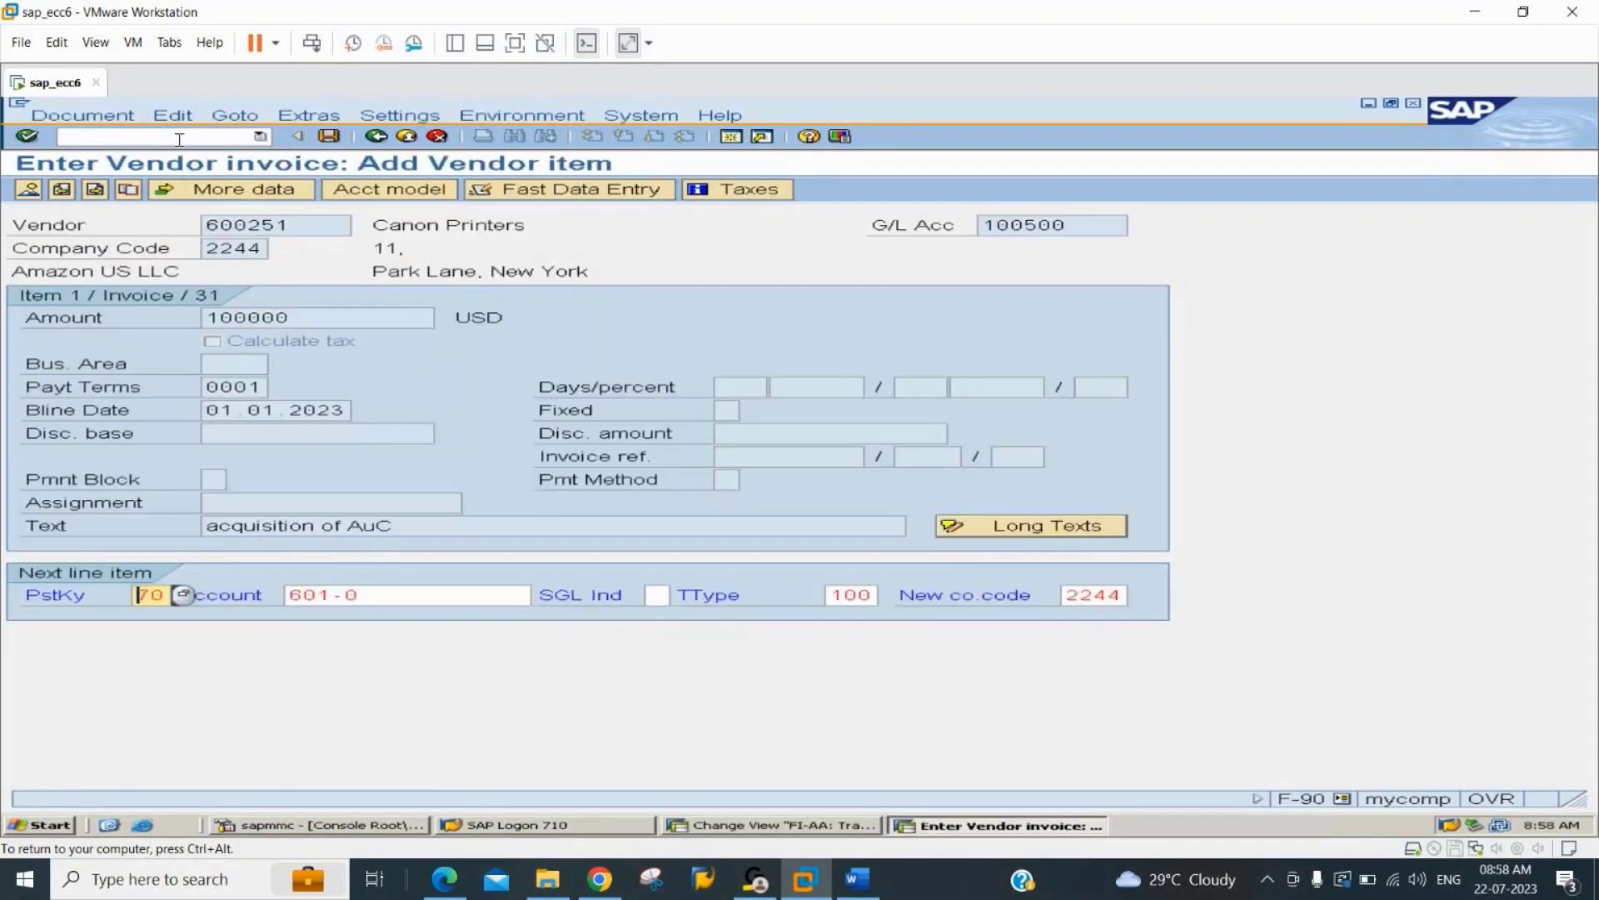
# Switch to transaction FS00 and enter G/L account 200006 for company code 2244.
pyautogui.click(180, 138)
pyautogui.write('/nfs00')
pyautogui.press('Return')
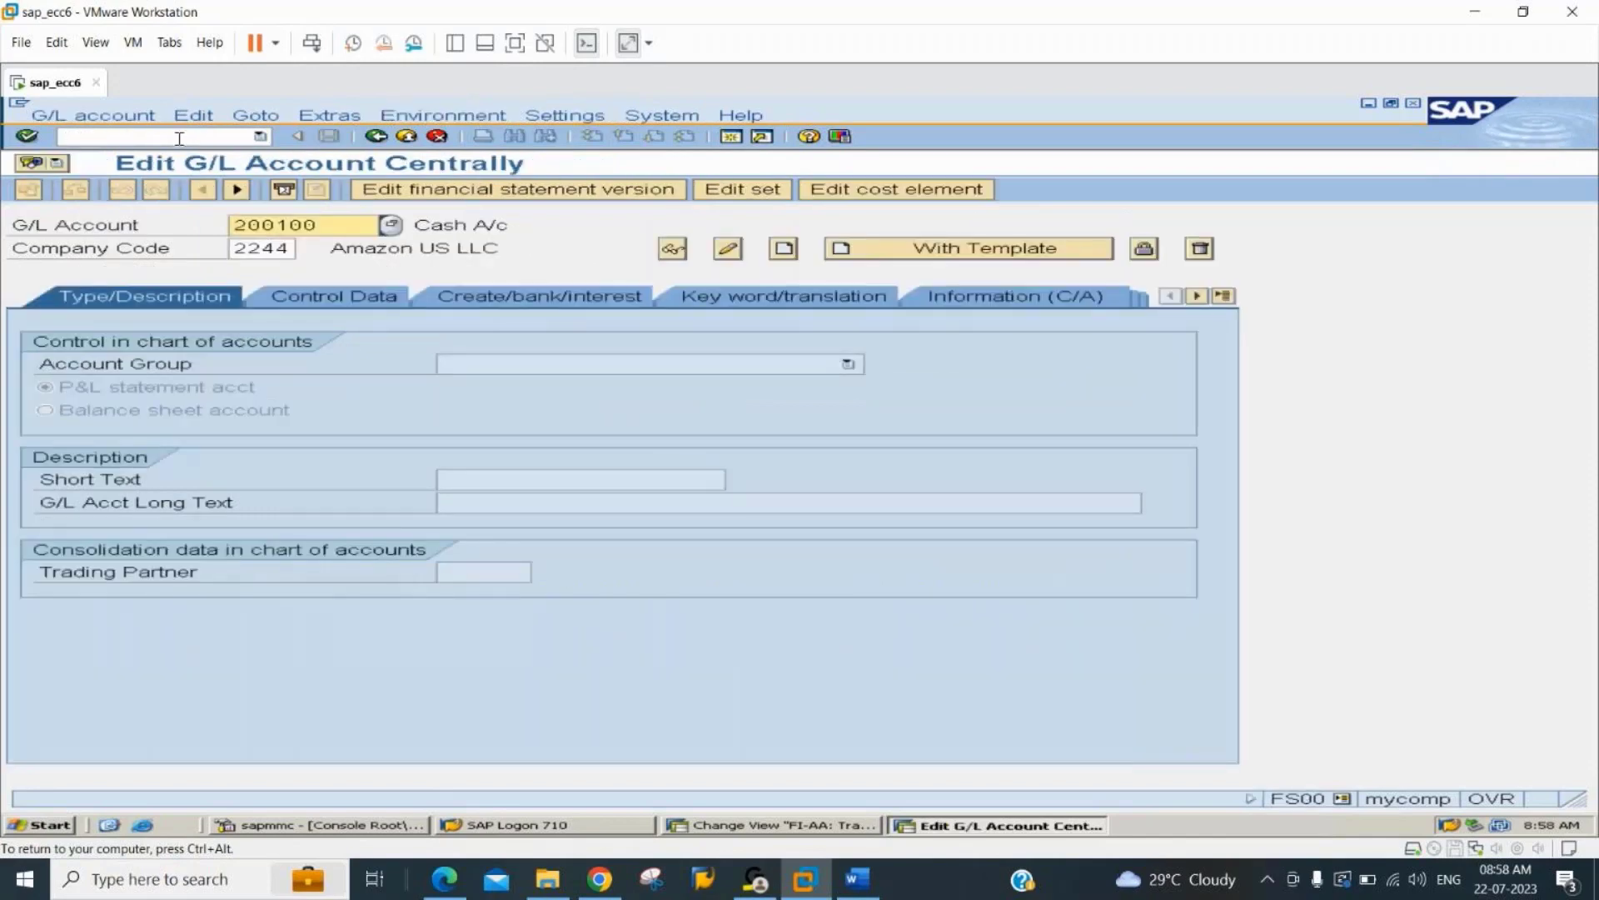
pyautogui.write('200006')
pyautogui.press('Tab')
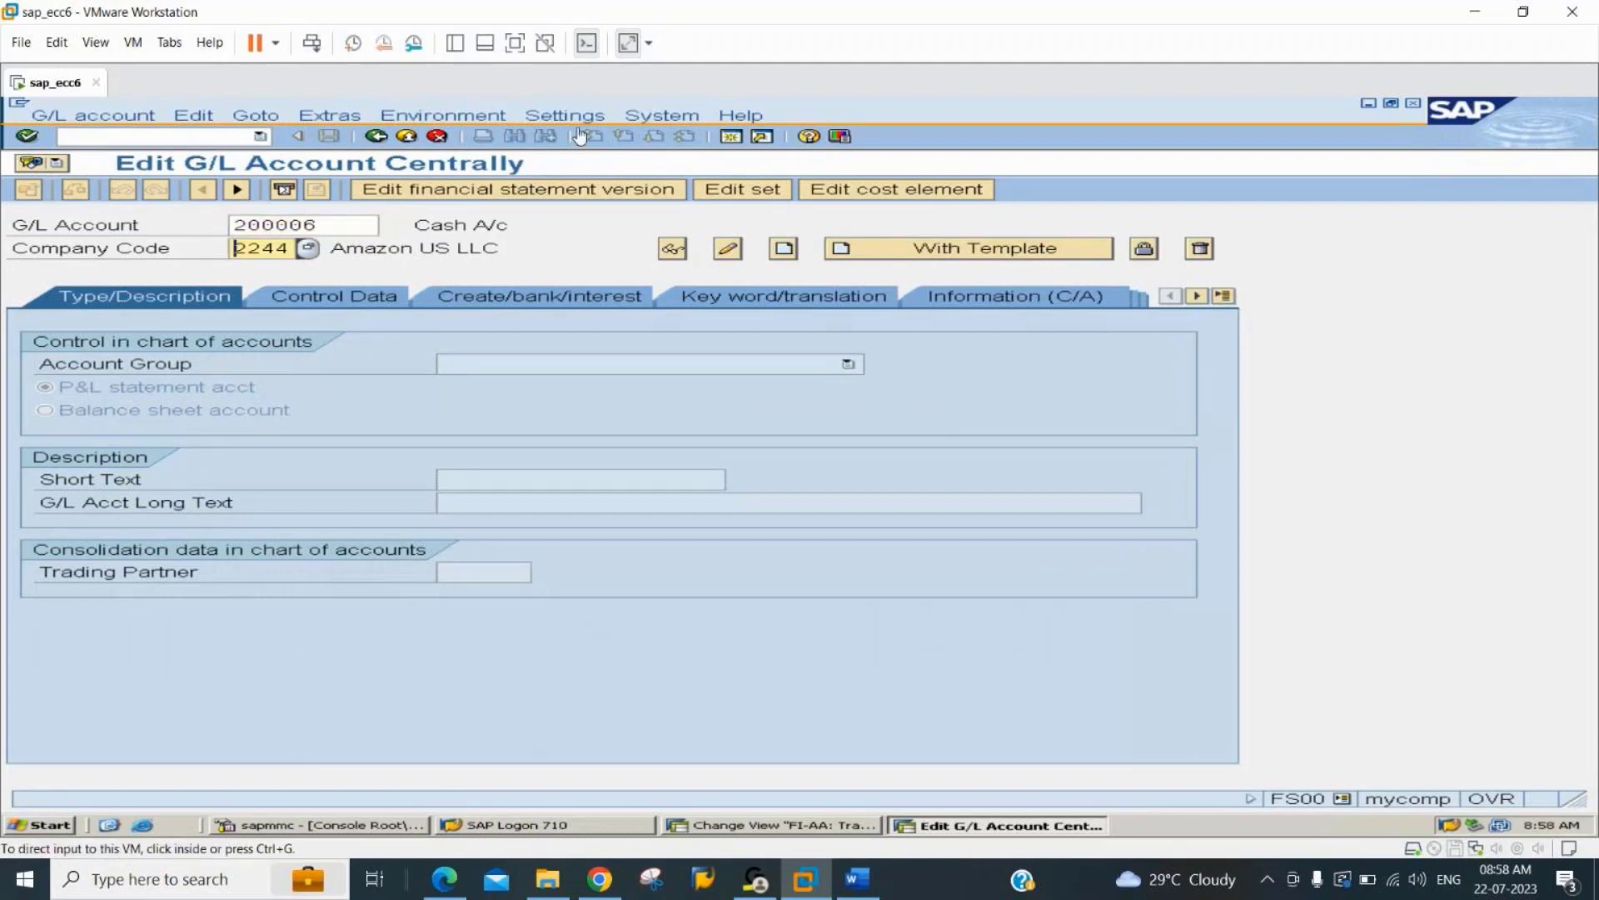
# Create the G/L account from a template, using reference account 200001 in company code 2244.
pyautogui.click(900, 260)
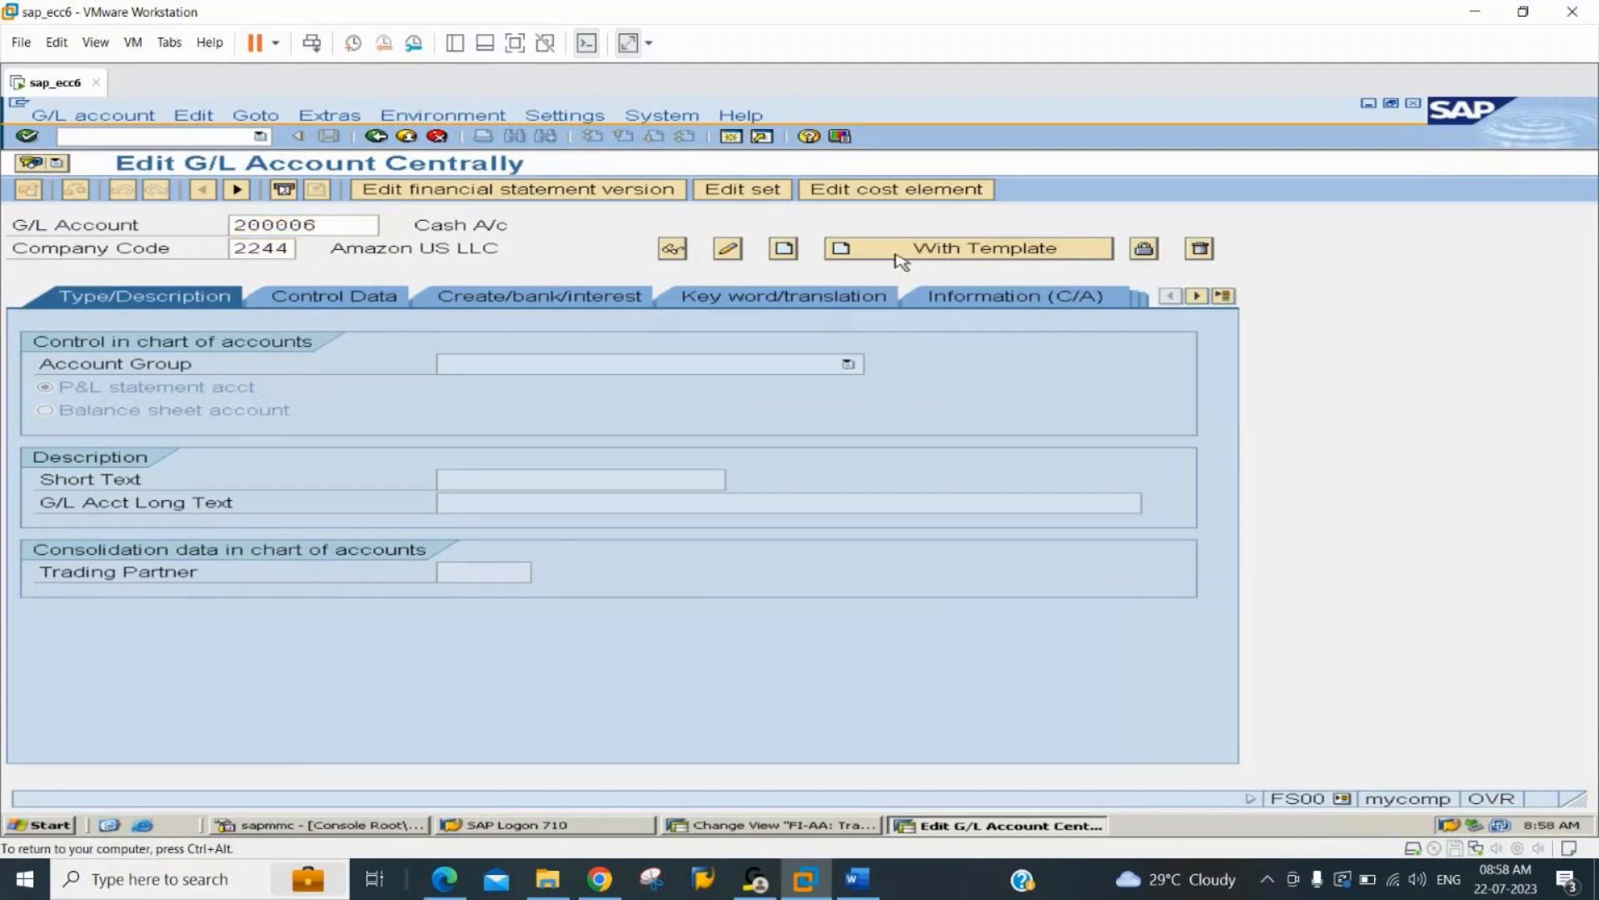
pyautogui.write('2')
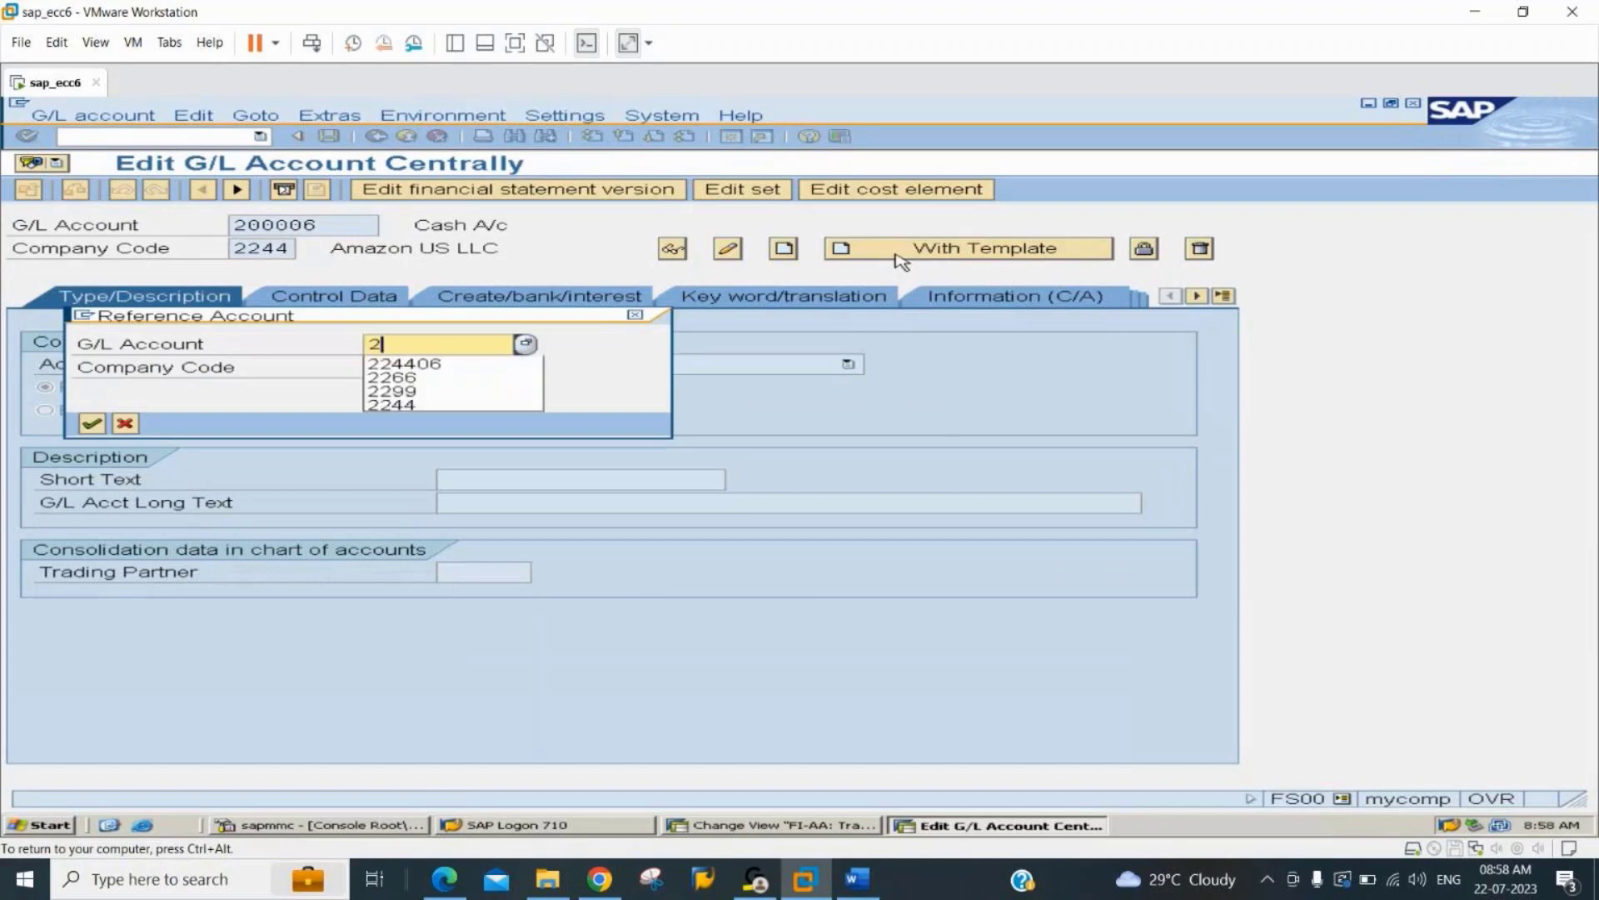
pyautogui.write('000001')
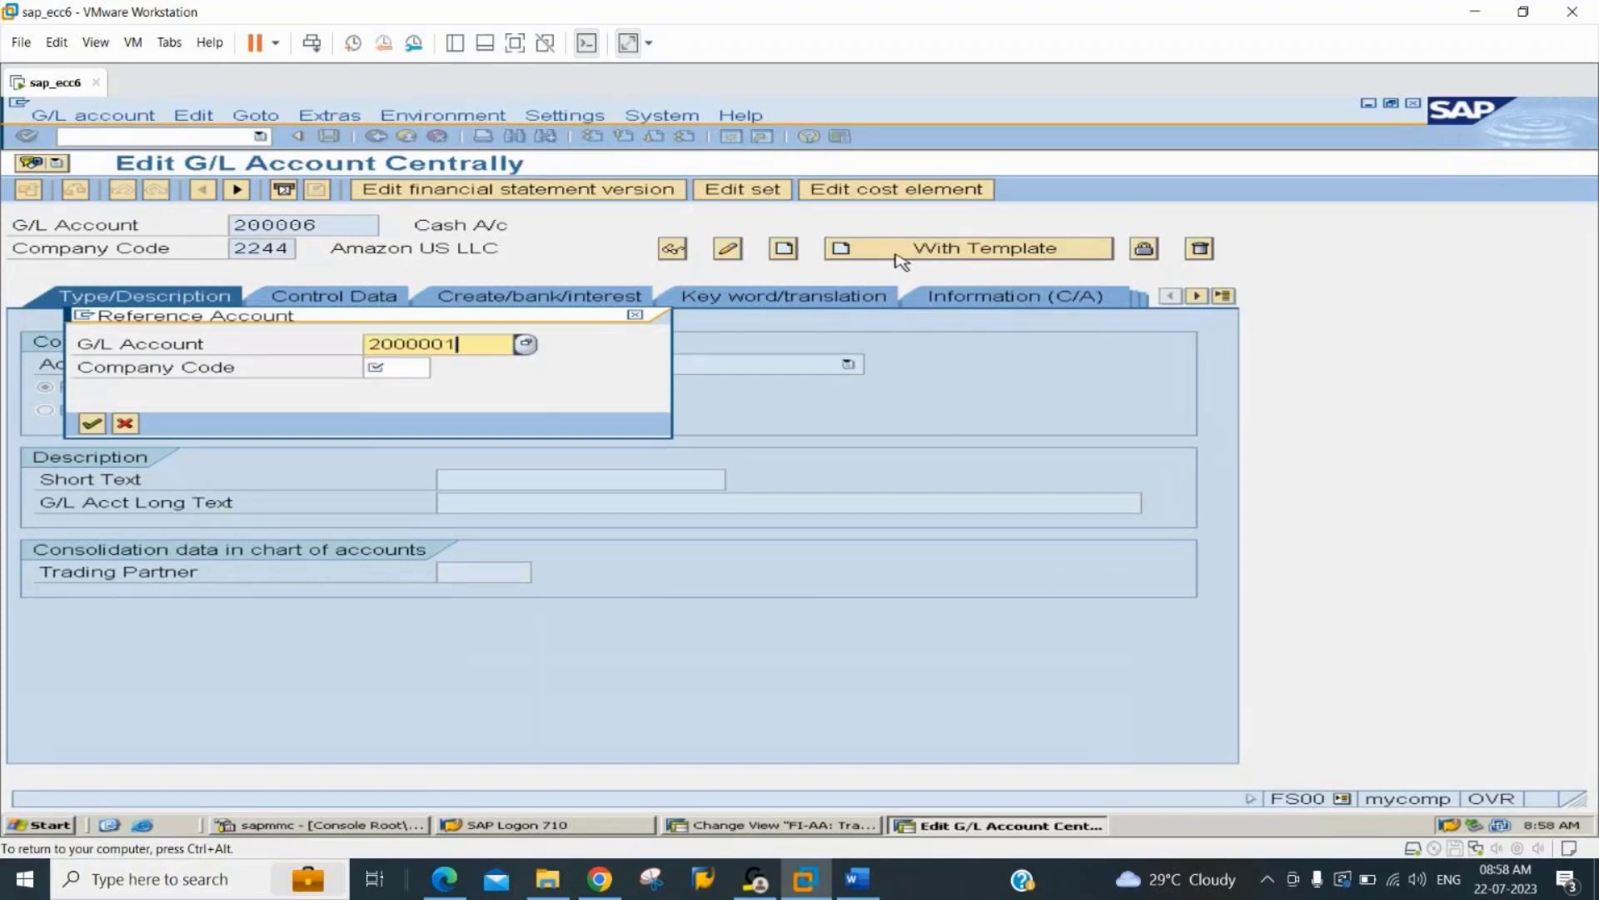
pyautogui.press('Tab')
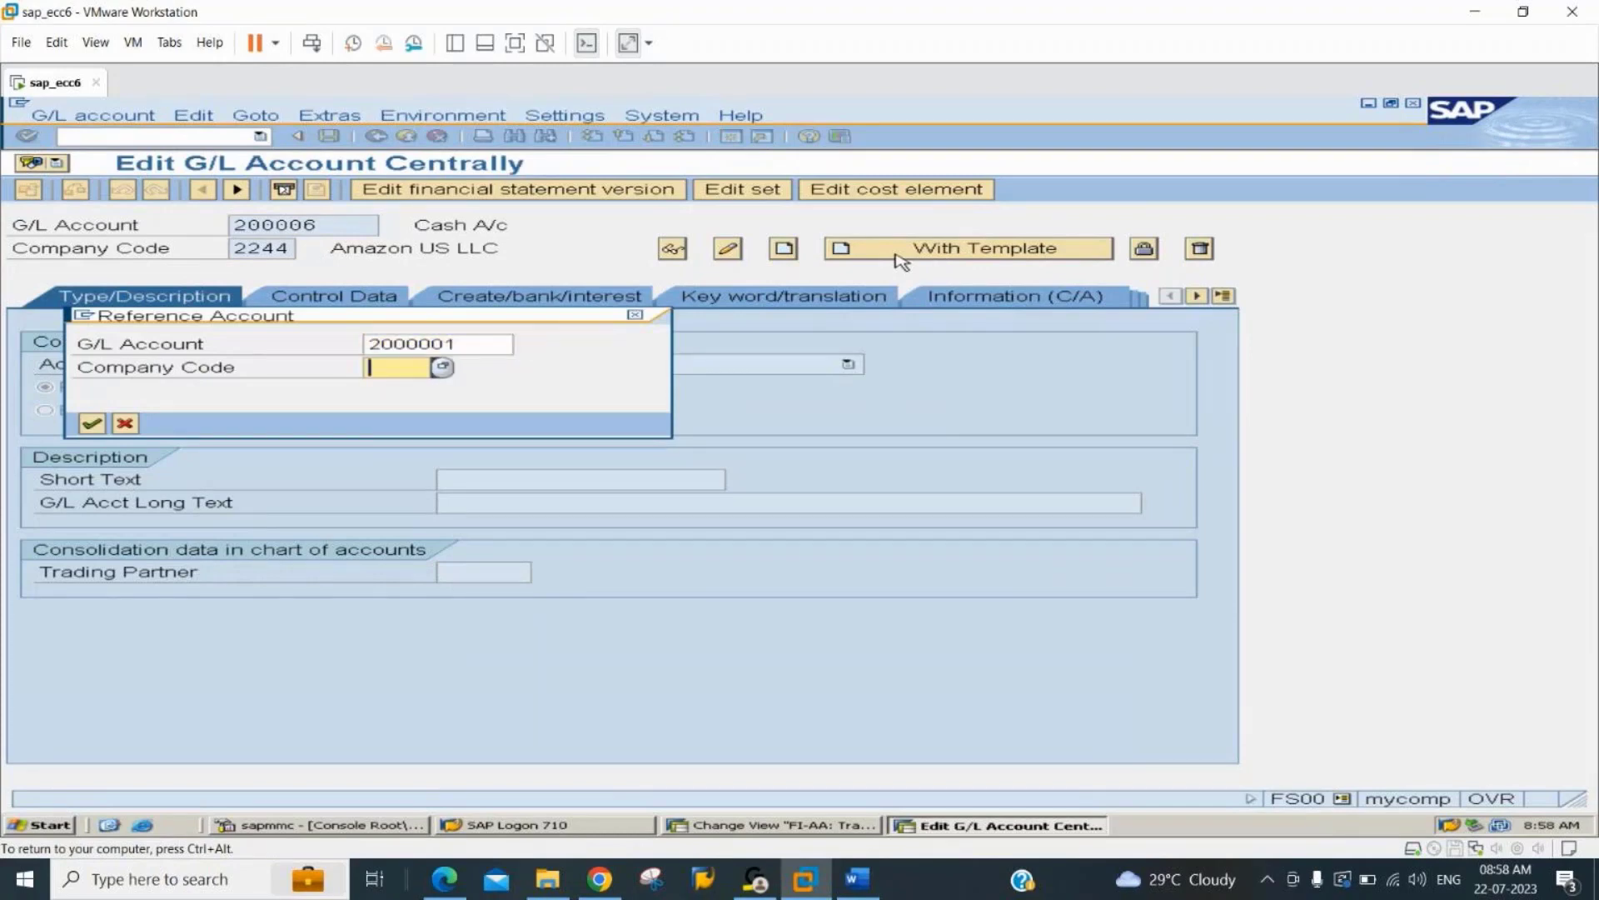
pyautogui.hotkey('shift', 'Tab')
pyautogui.press('Left')
pyautogui.press('Left')
pyautogui.press('Left')
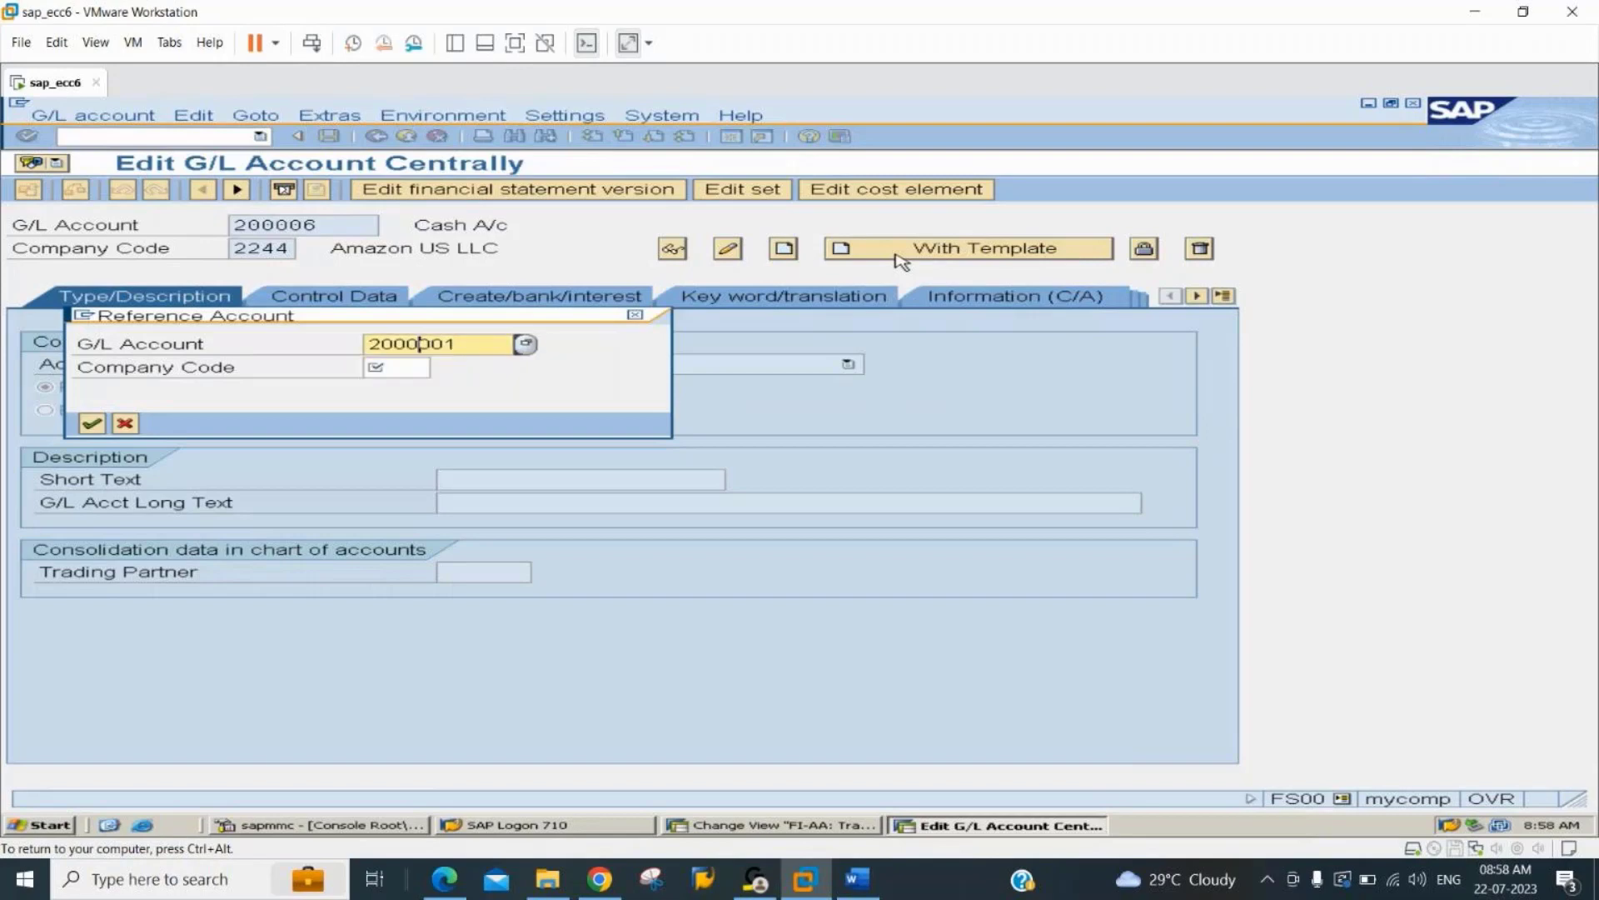
pyautogui.press('BackSpace')
pyautogui.press('Tab')
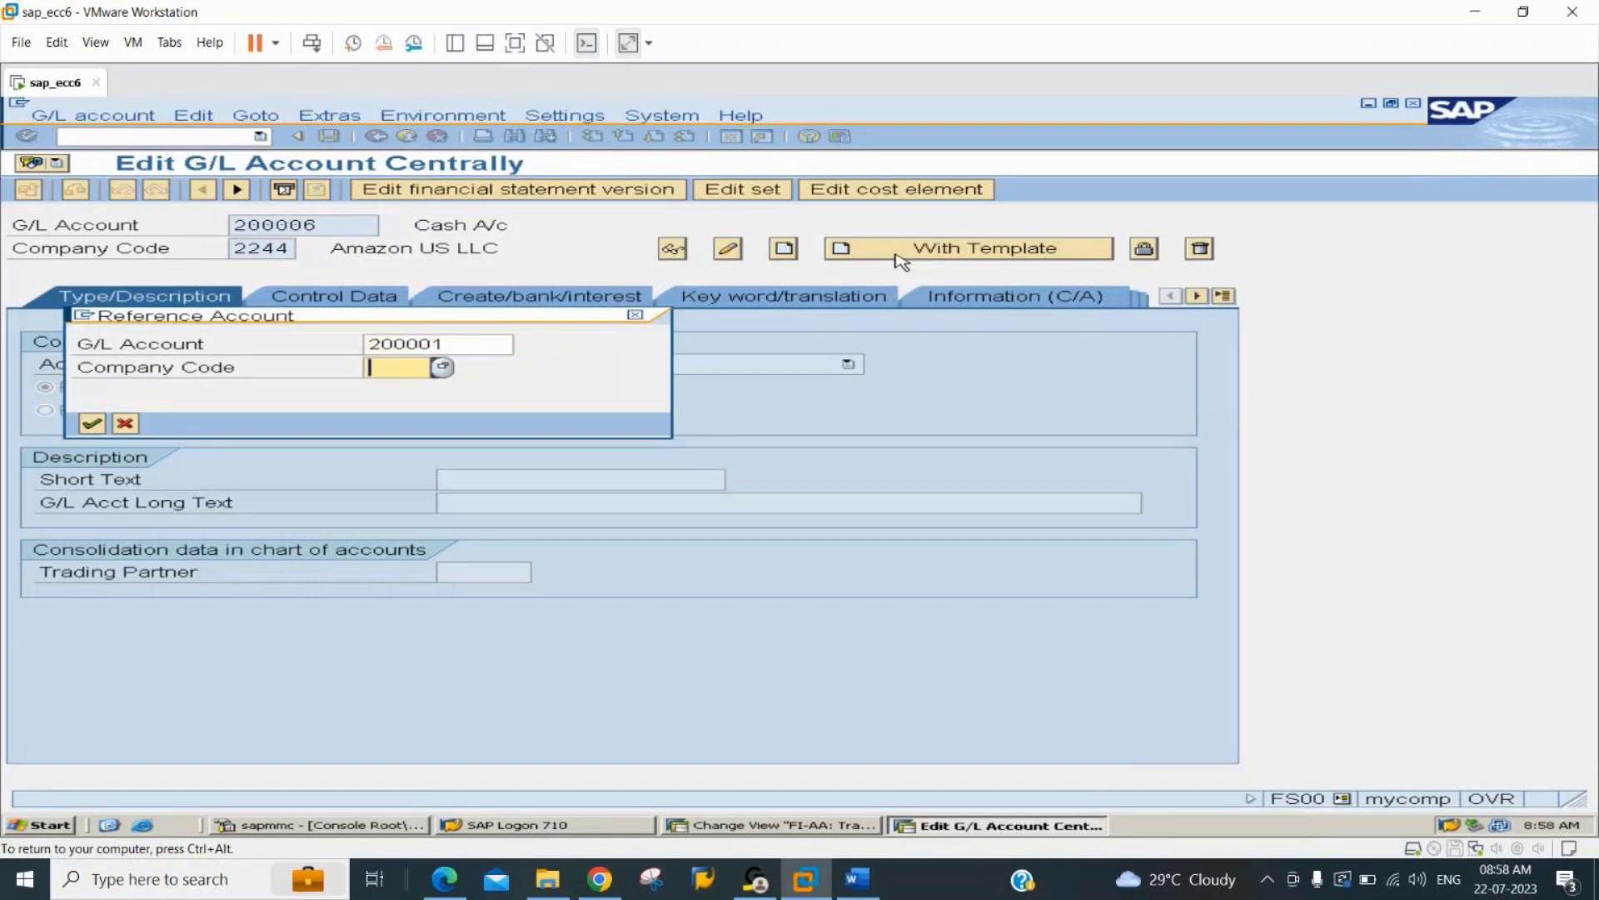
pyautogui.write('2244')
pyautogui.press('Return')
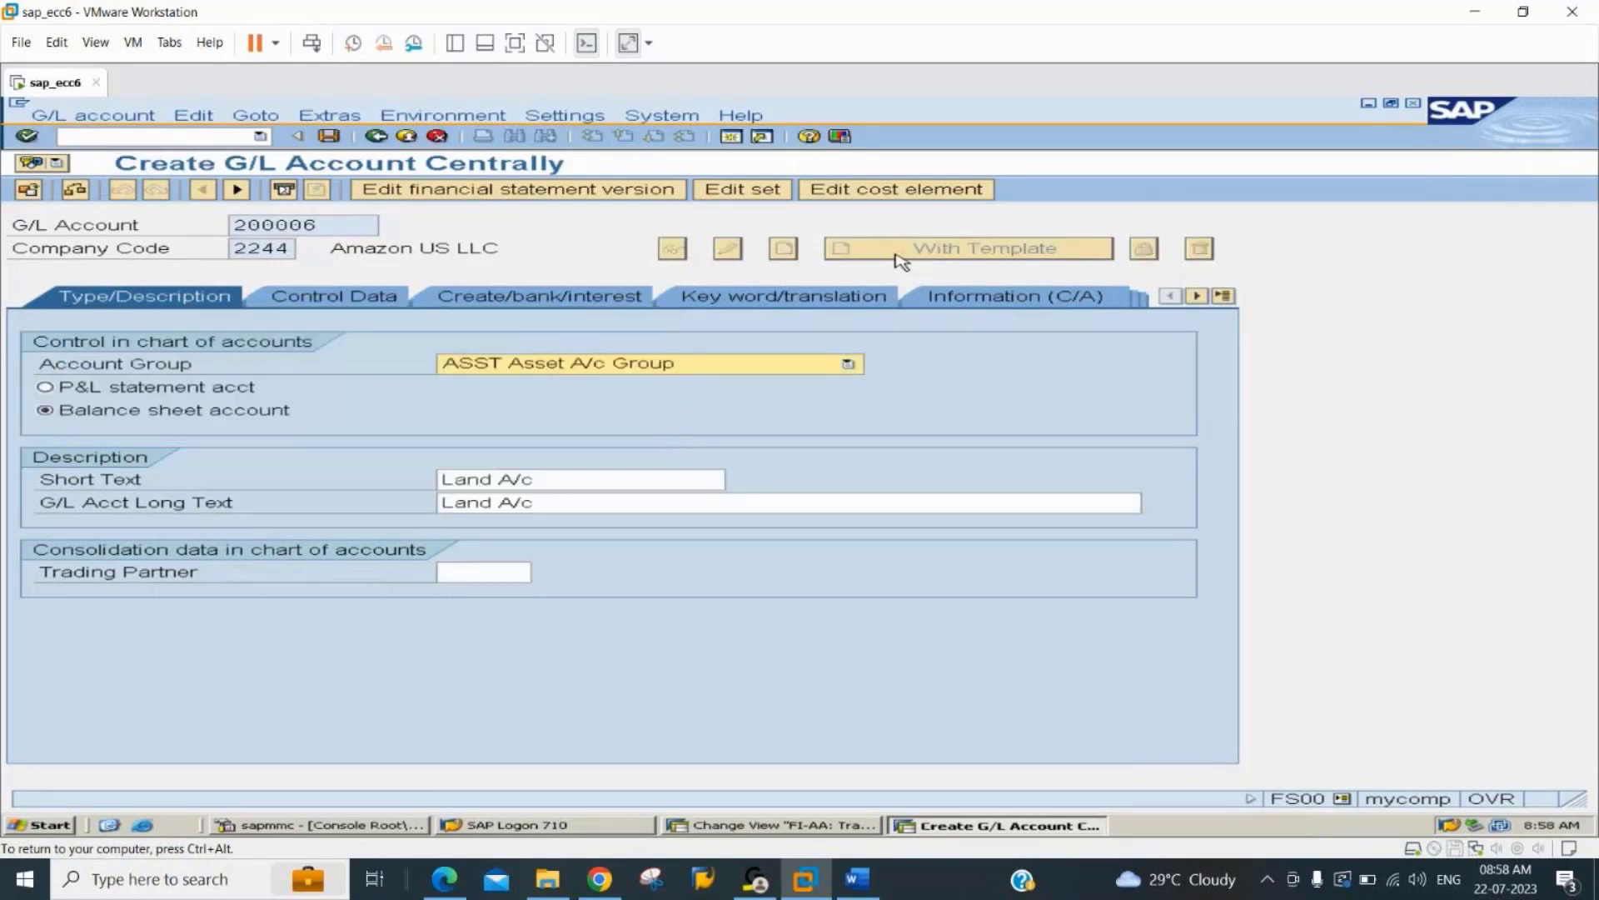
# Review the control and document creation data, and set the account's short text to "Asset Under Cons.".
pyautogui.click(356, 300)
pyautogui.click(492, 300)
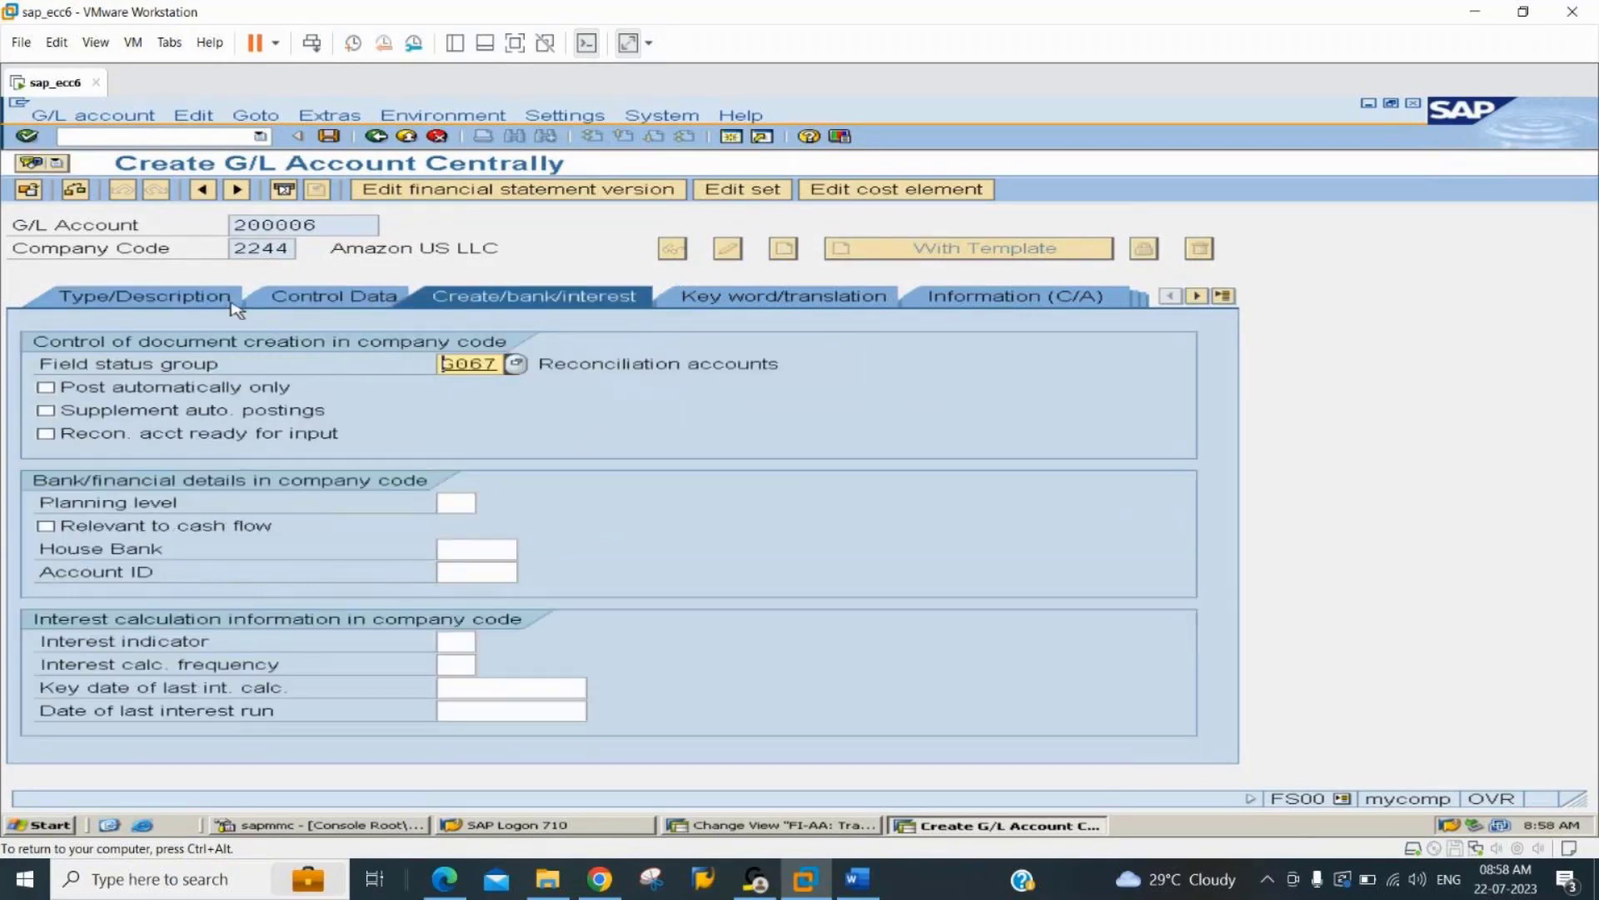
pyautogui.click(232, 300)
pyautogui.moveTo(582, 488); pyautogui.dragTo(441, 486)
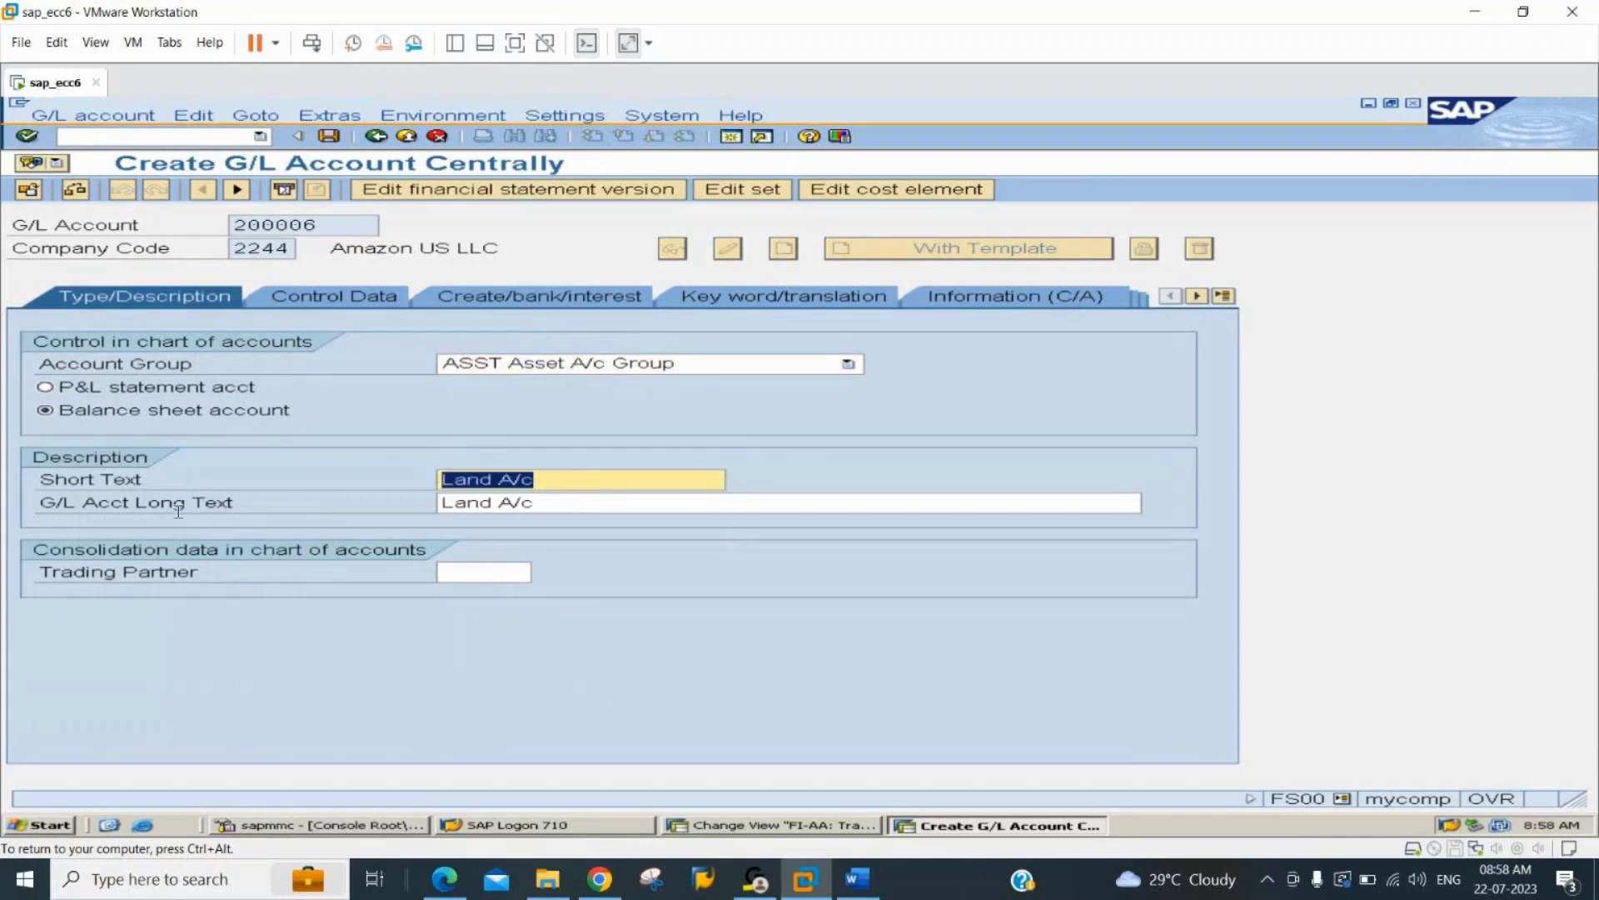
pyautogui.write('Aus')
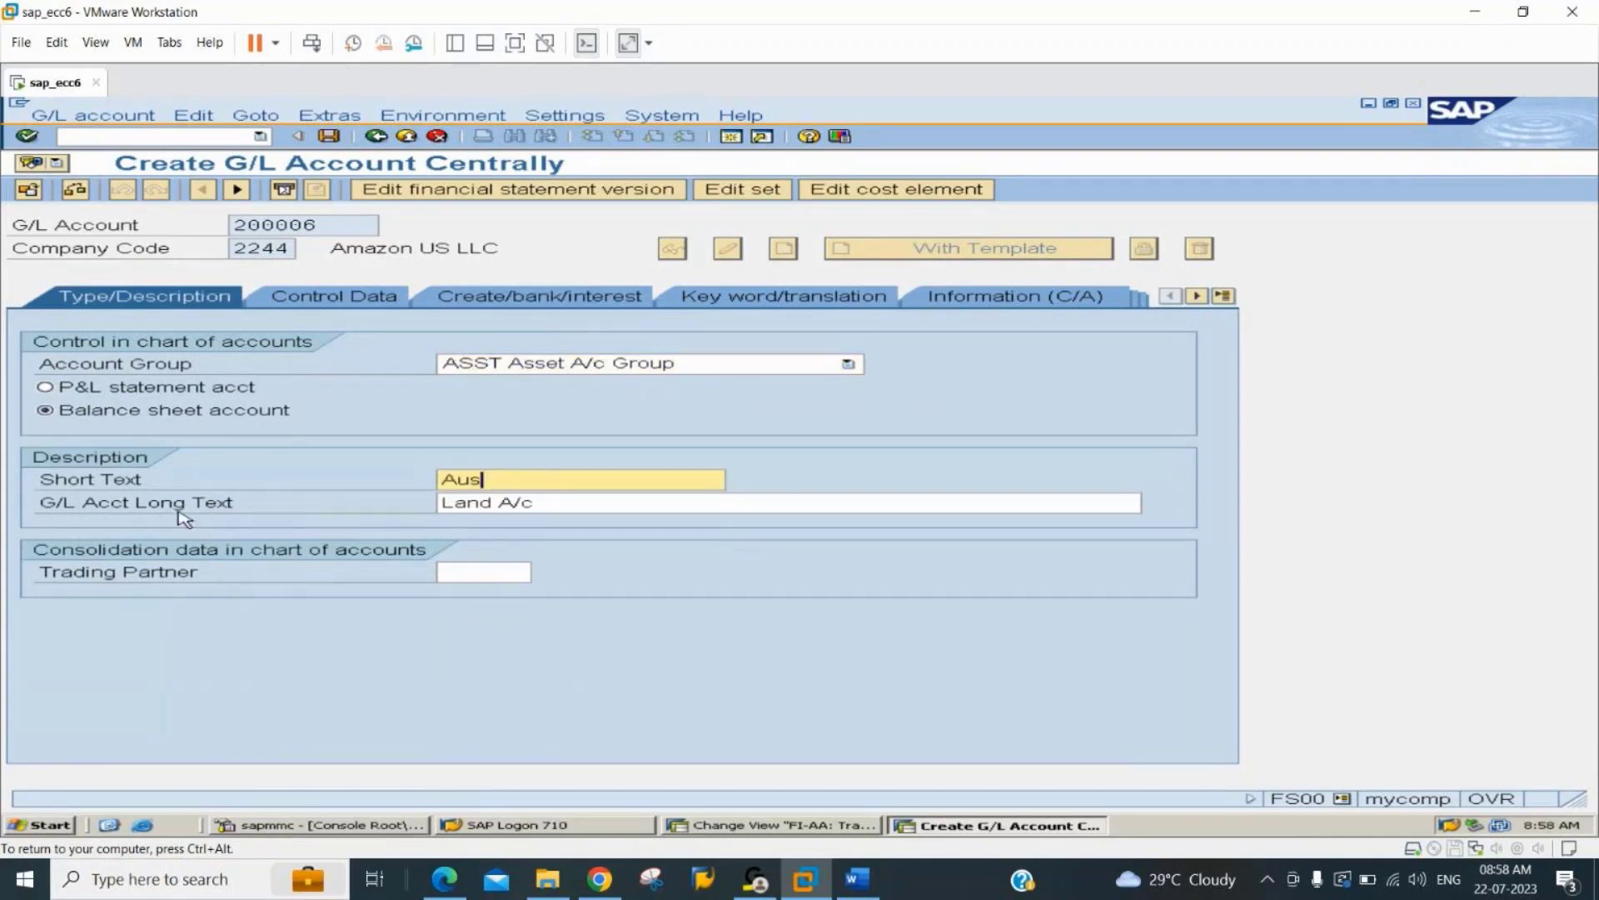
pyautogui.write('et Under Cons.')
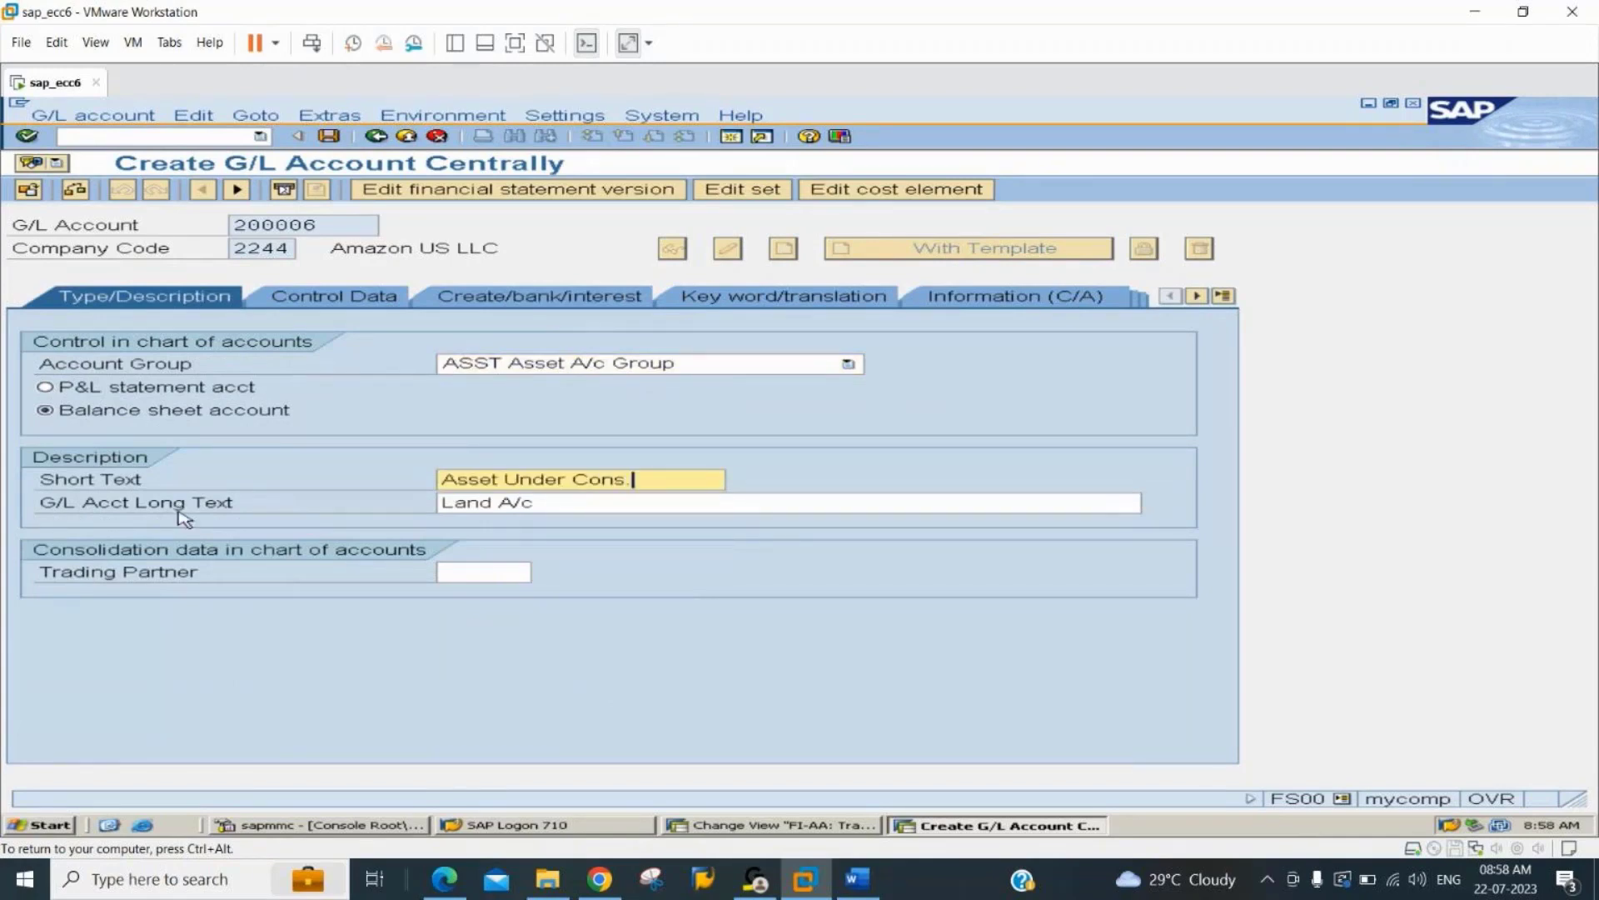
# Set the G/L account long text to "Asset Under Construction A/c" and save the account.
pyautogui.hotkey('shift', 'Home')
pyautogui.hotkey('ctrl', 'c')
pyautogui.press('Tab')
pyautogui.hotkey('ctrl', 'v')
pyautogui.press('BackSpace')
pyautogui.write('tructin')
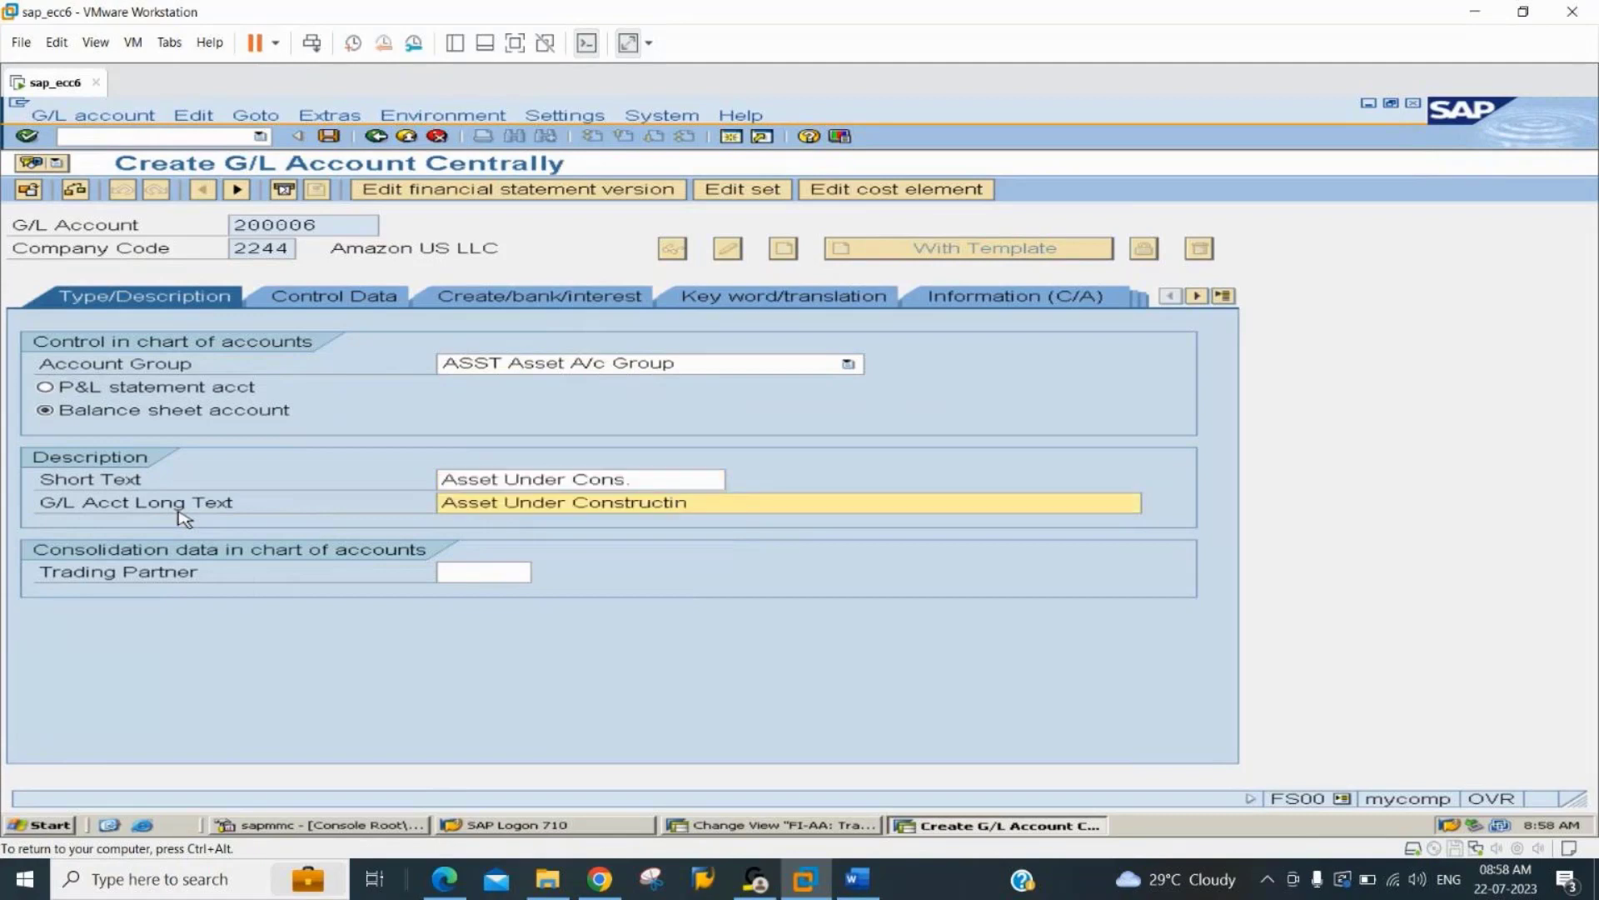
pyautogui.press('BackSpace')
pyautogui.write('on A/c')
pyautogui.hotkey('ctrl', 's')
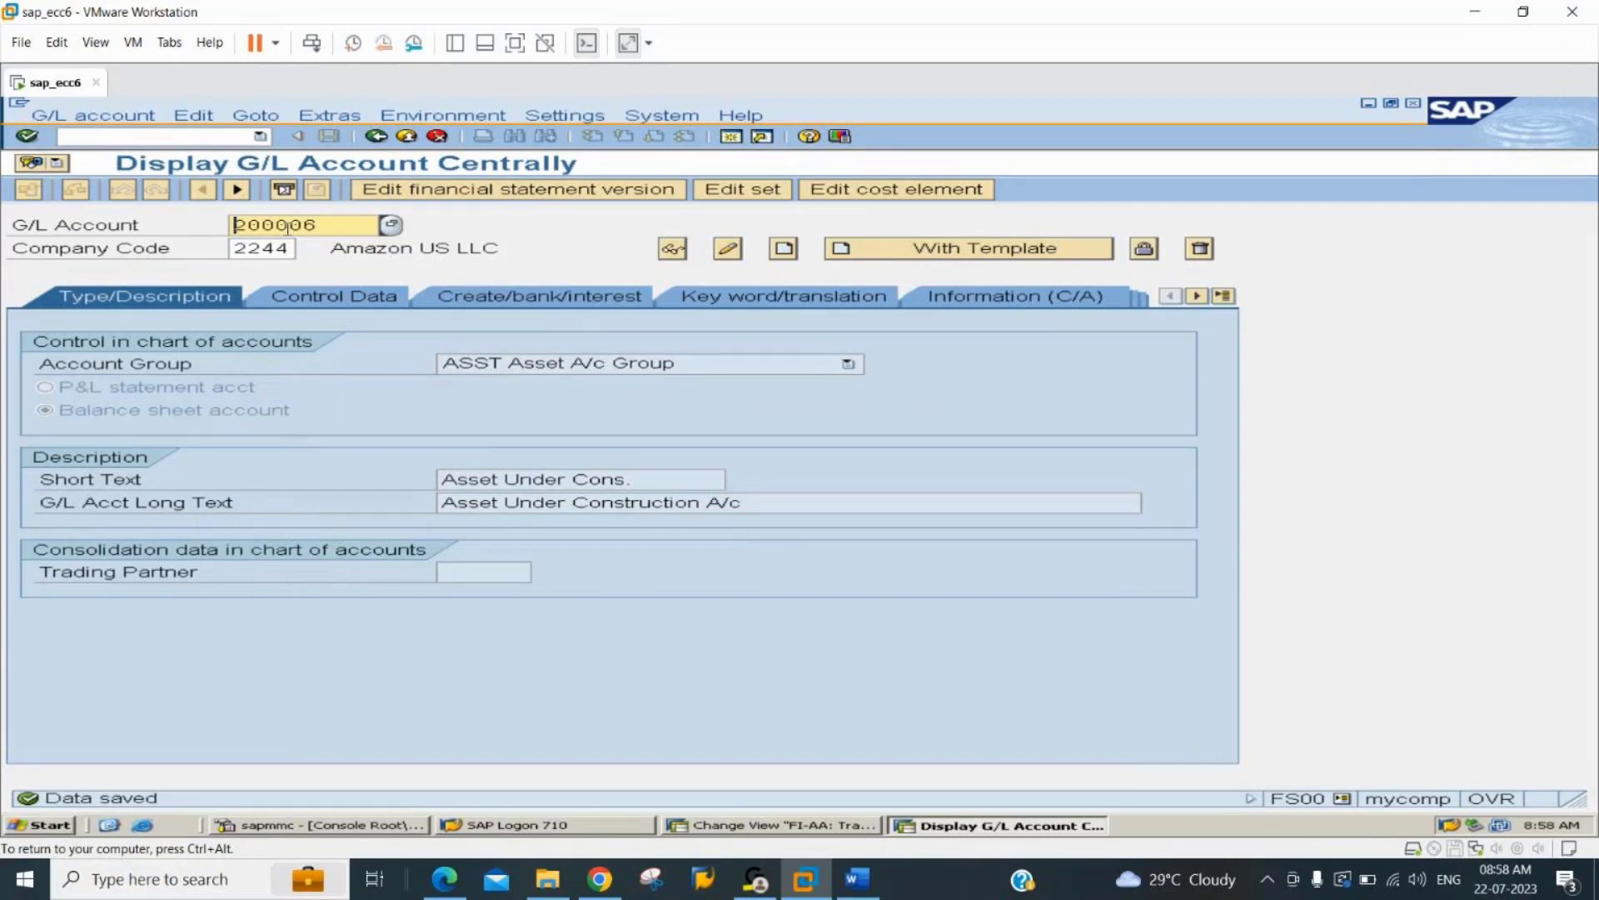
# Create G/L account 100006 in company code 2244 from reference account 100001.
pyautogui.write('1000')
pyautogui.click(944, 255)
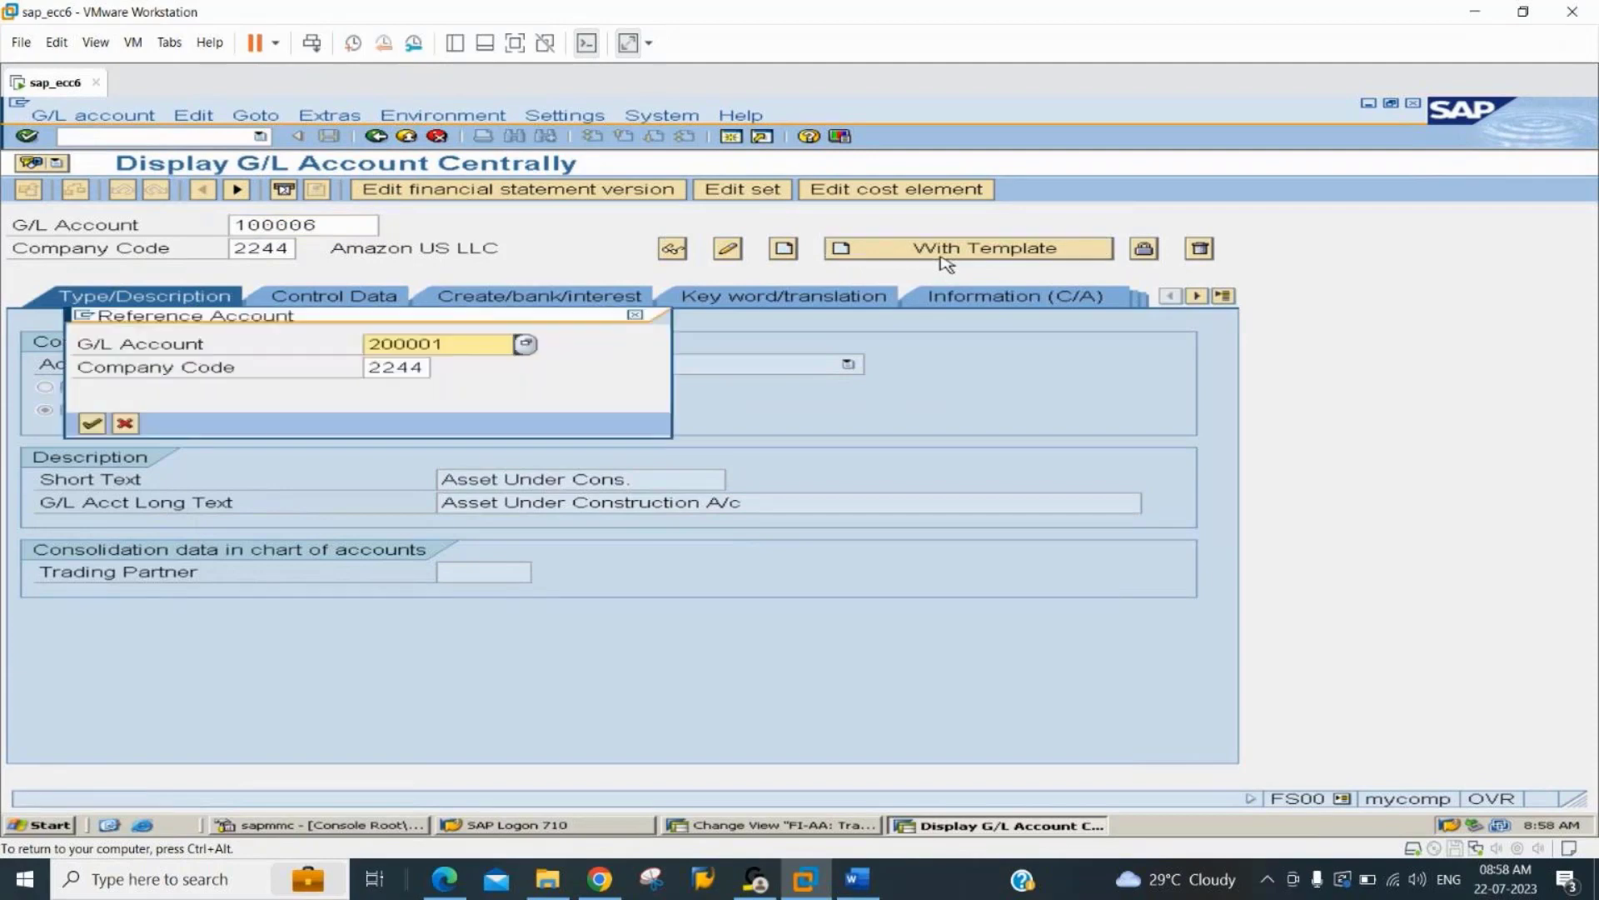
pyautogui.write('1')
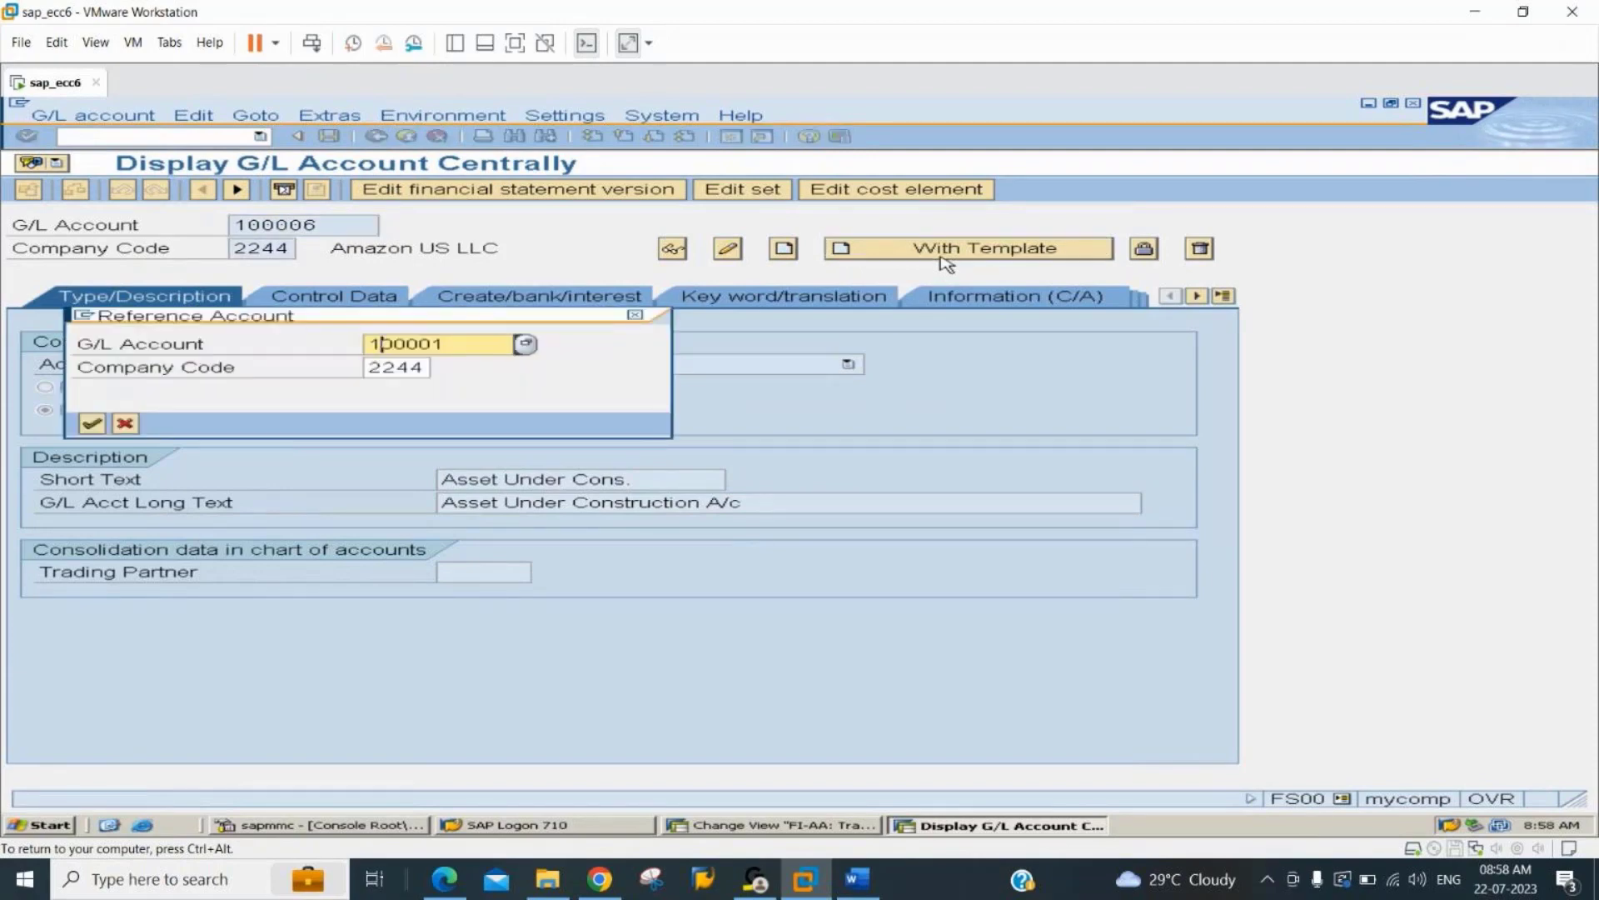
pyautogui.press('Return')
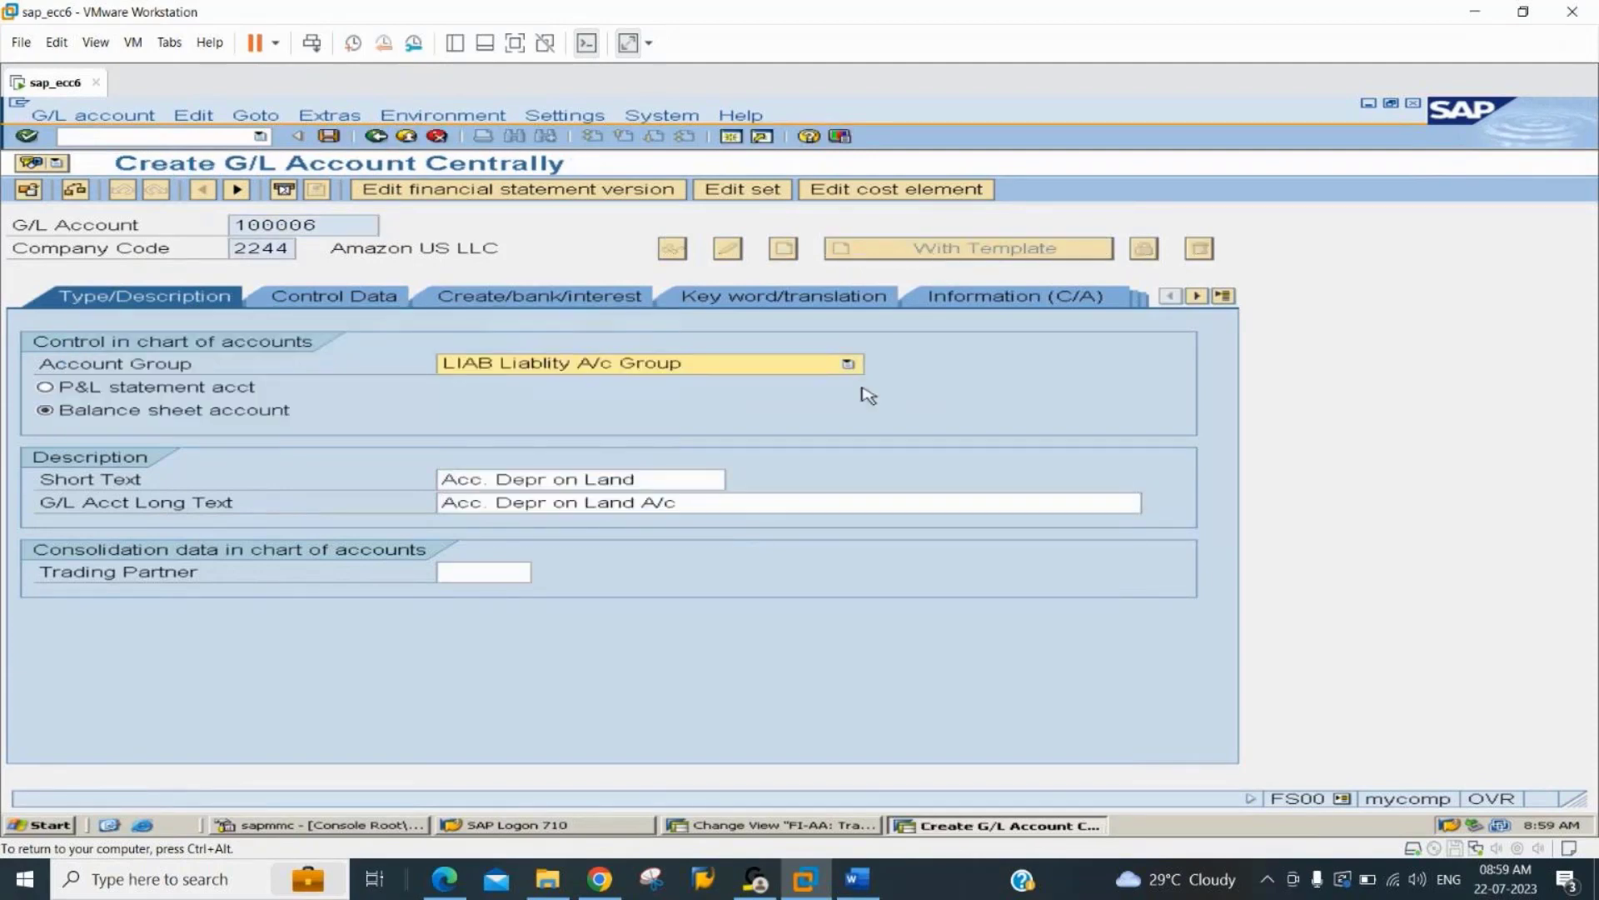
# Set the short text of G/L account 100006 to "Acc. Depr on AuC".
pyautogui.click(648, 479)
pyautogui.press('BackSpace')
pyautogui.press('BackSpace')
pyautogui.press('BackSpace')
pyautogui.press('BackSpace')
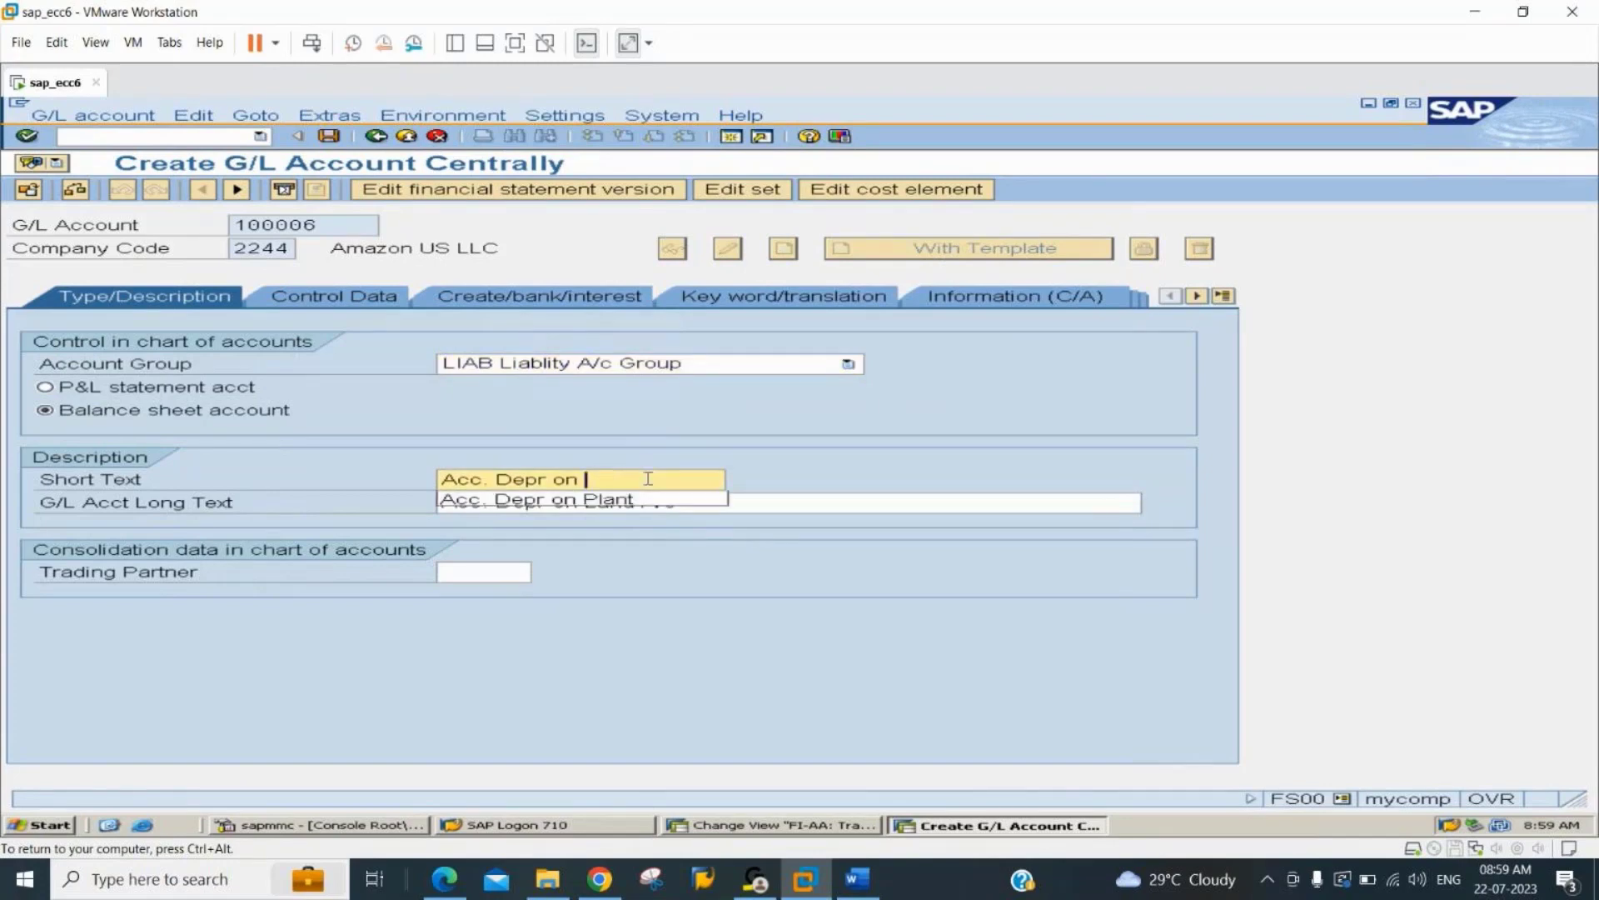
pyautogui.write('AuC')
# Set the G/L account long text to "Acc. Depr on AuC A/c" and save the account.
pyautogui.press('Tab')
pyautogui.press('Left')
pyautogui.press('Left')
pyautogui.press('Left')
pyautogui.press('Left')
pyautogui.press('Left')
pyautogui.press('Left')
pyautogui.press('Left')
pyautogui.press('Left')
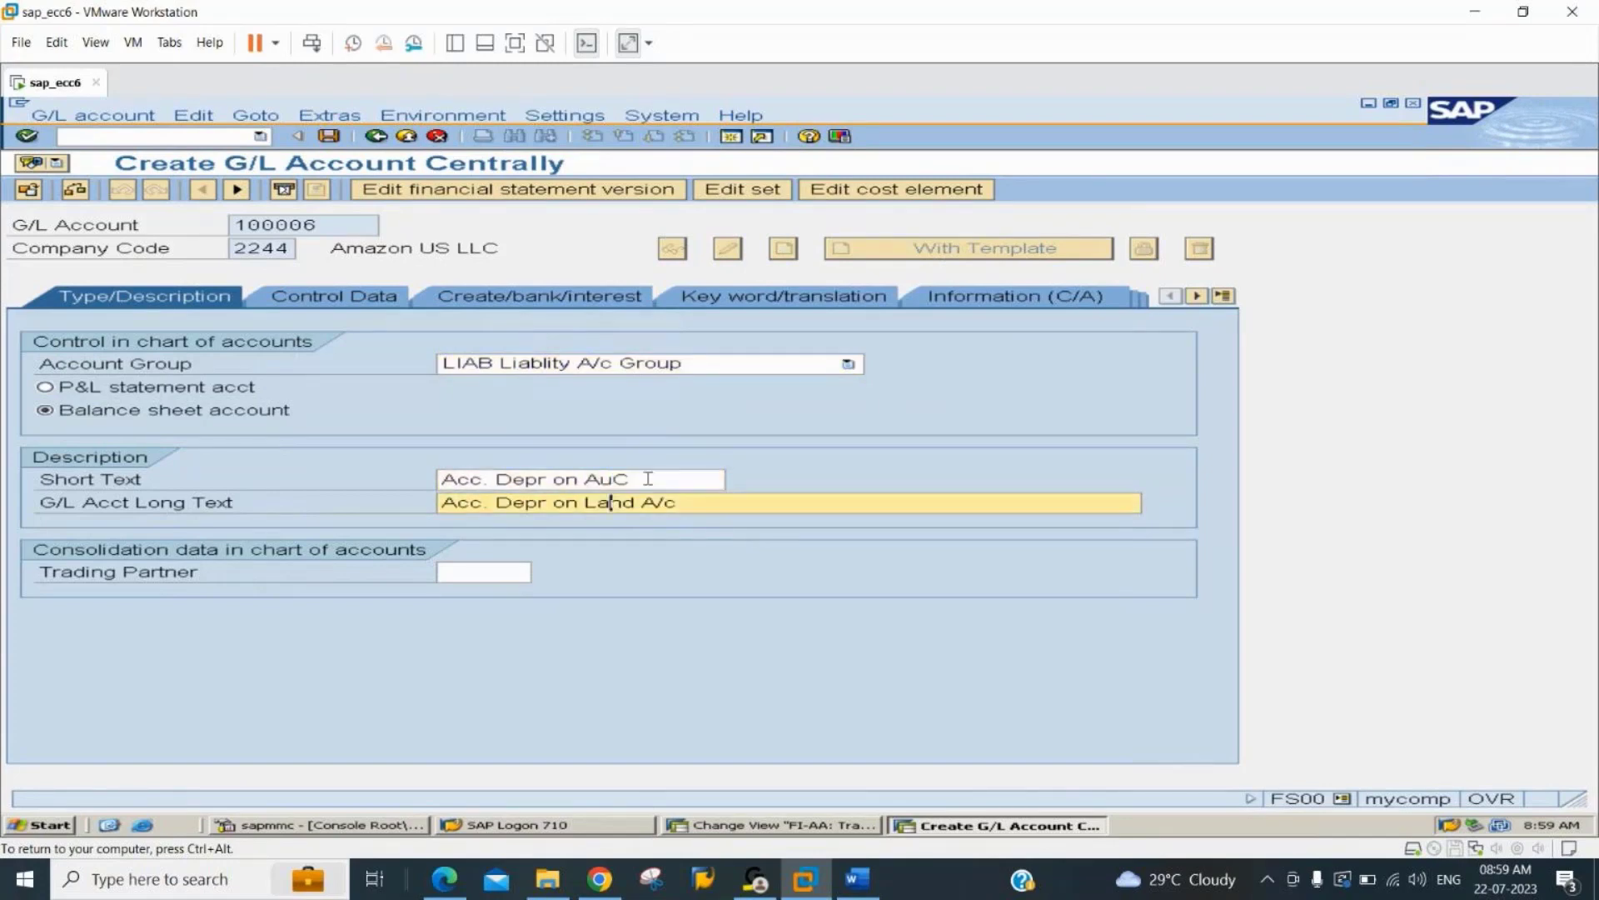
pyautogui.write('AuC')
pyautogui.press('Delete')
pyautogui.hotkey('ctrl', 's')
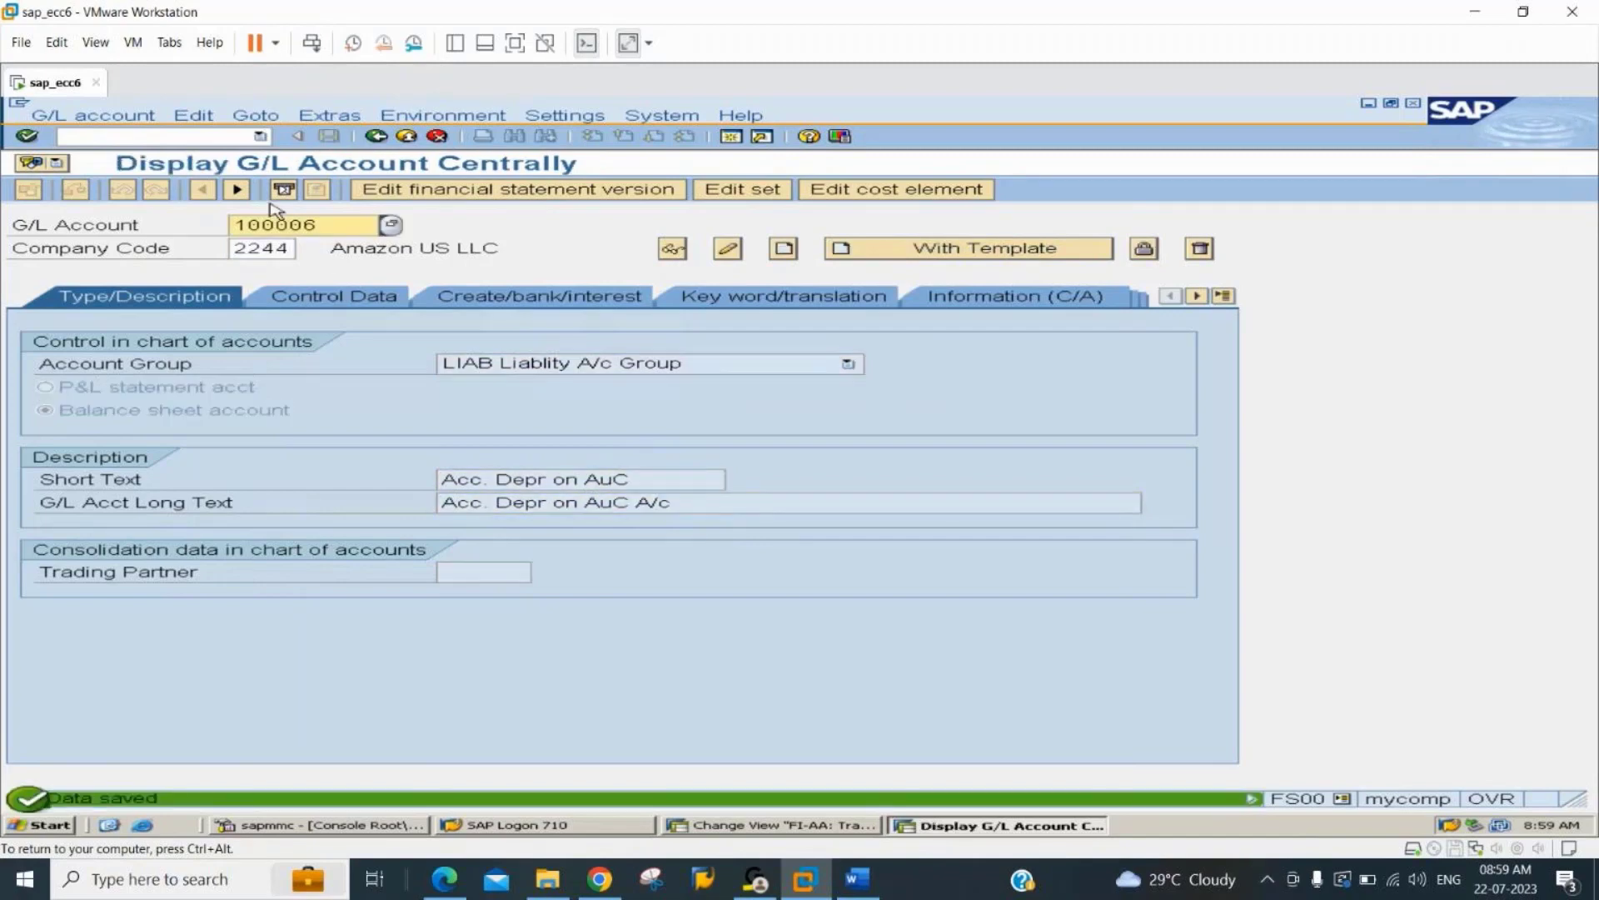
# Open transaction AO90 and display the account determinations for chart of accounts 2244.
pyautogui.click(192, 138)
pyautogui.write('/n')
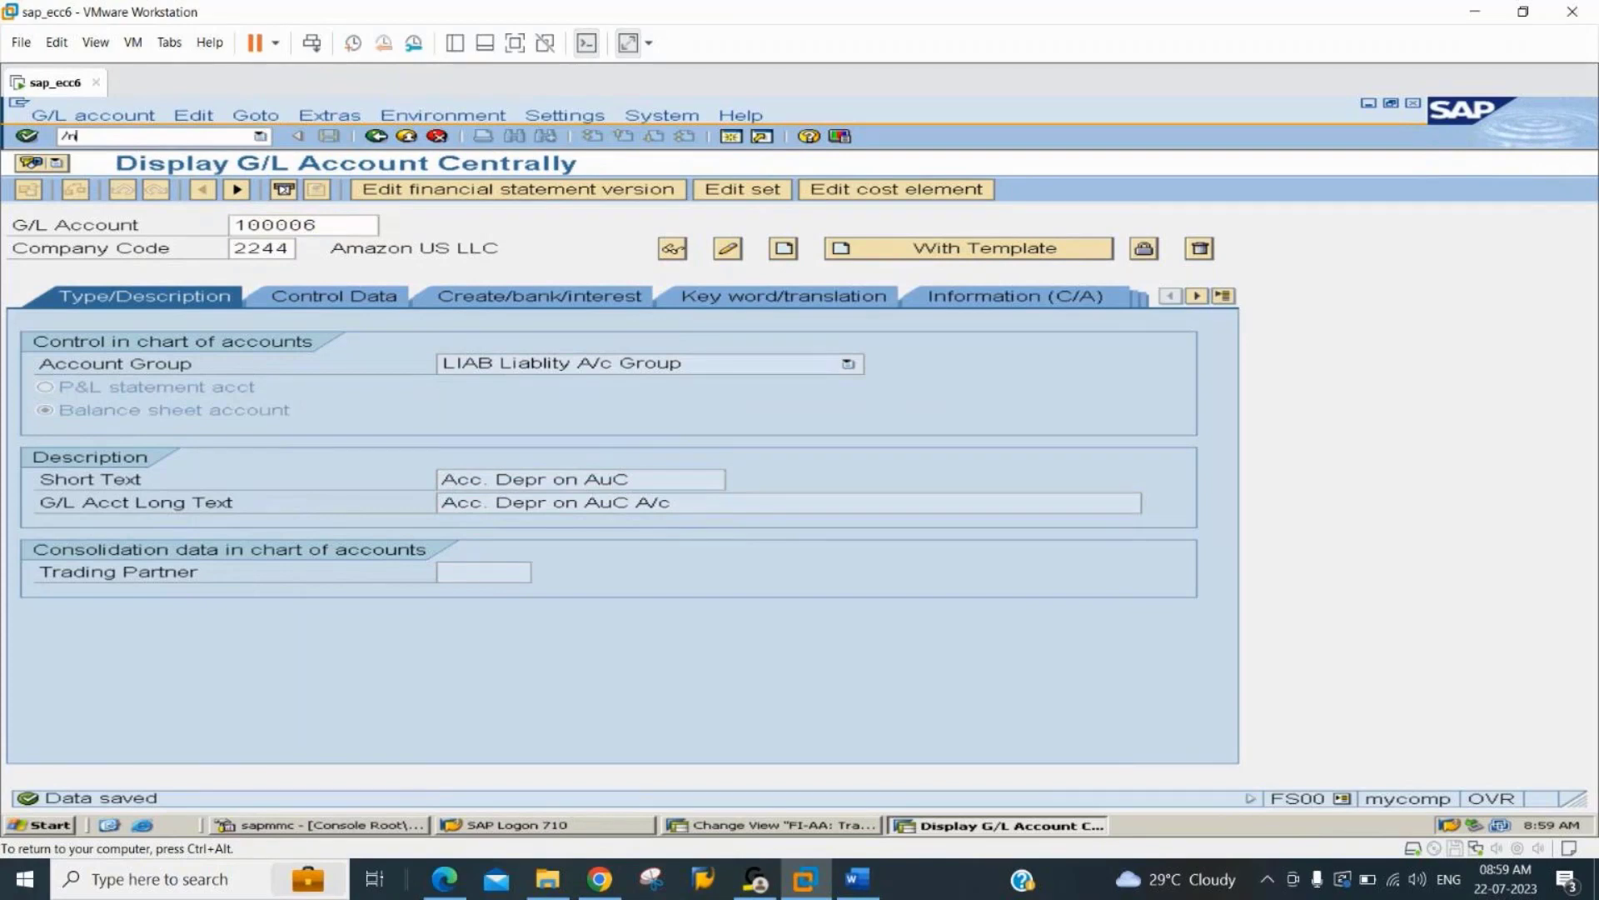
pyautogui.write('ao90')
pyautogui.press('Return')
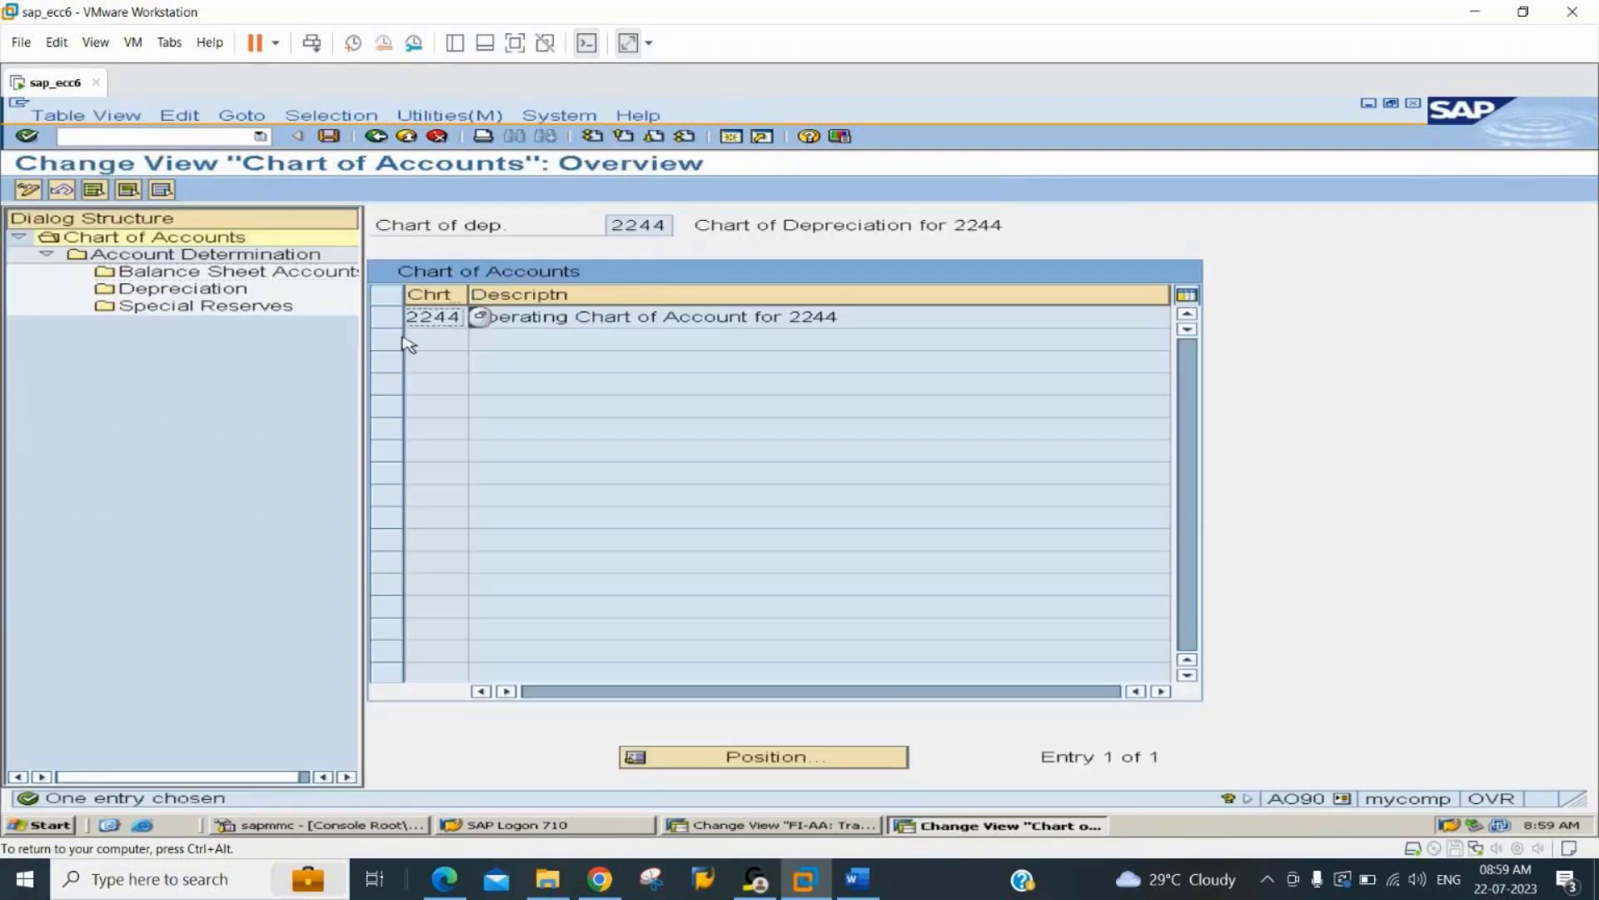
pyautogui.click(388, 320)
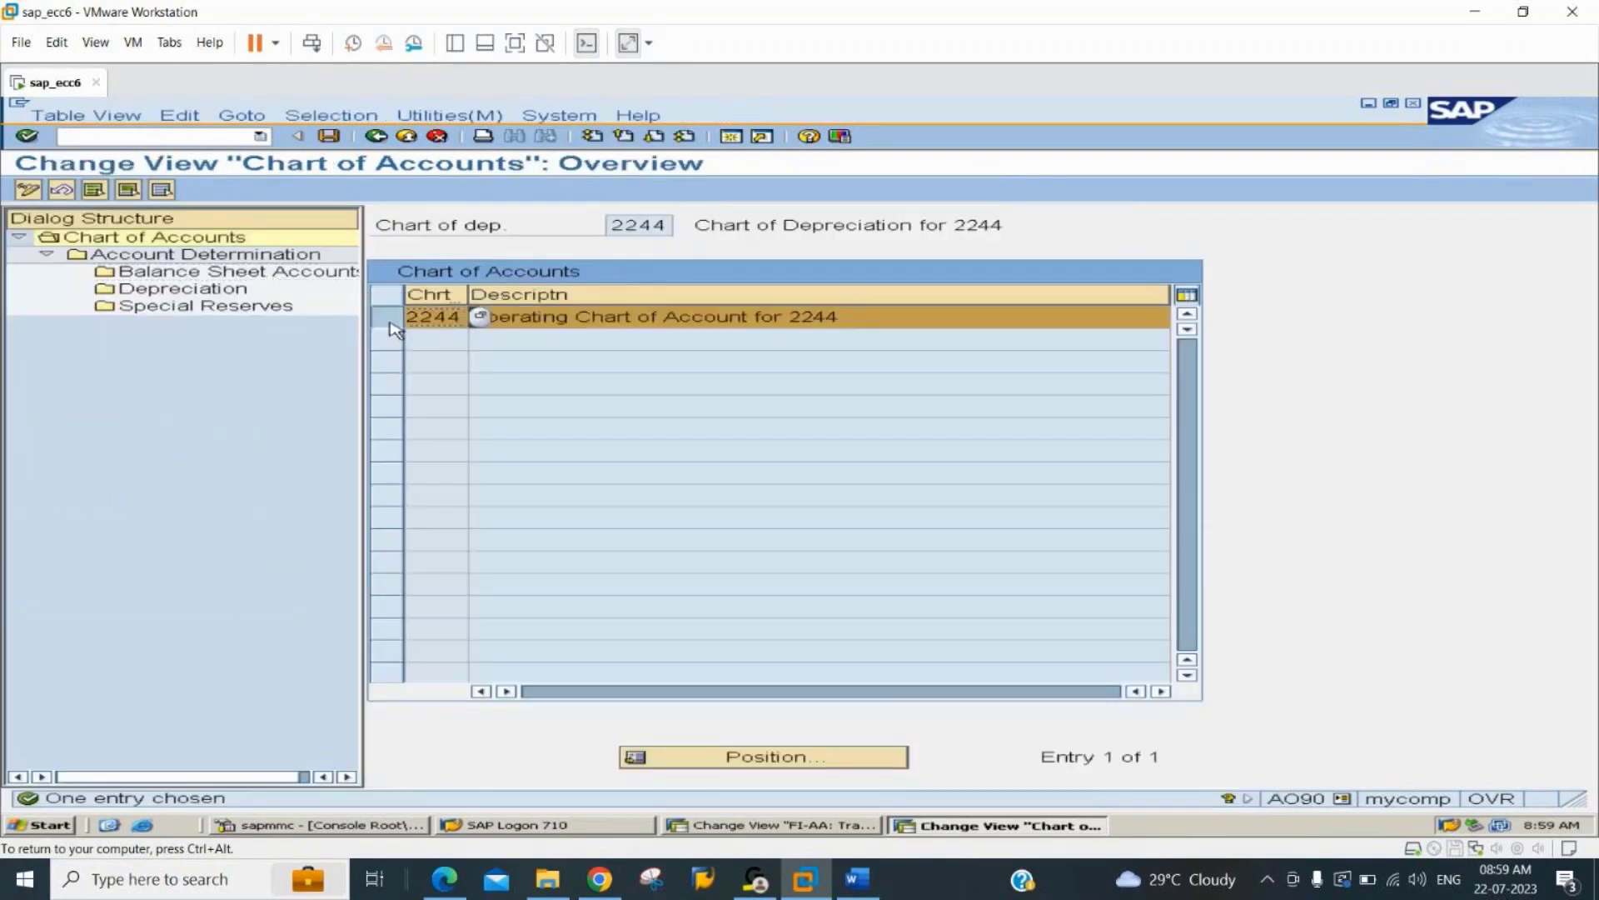
pyautogui.doubleClick(150, 255)
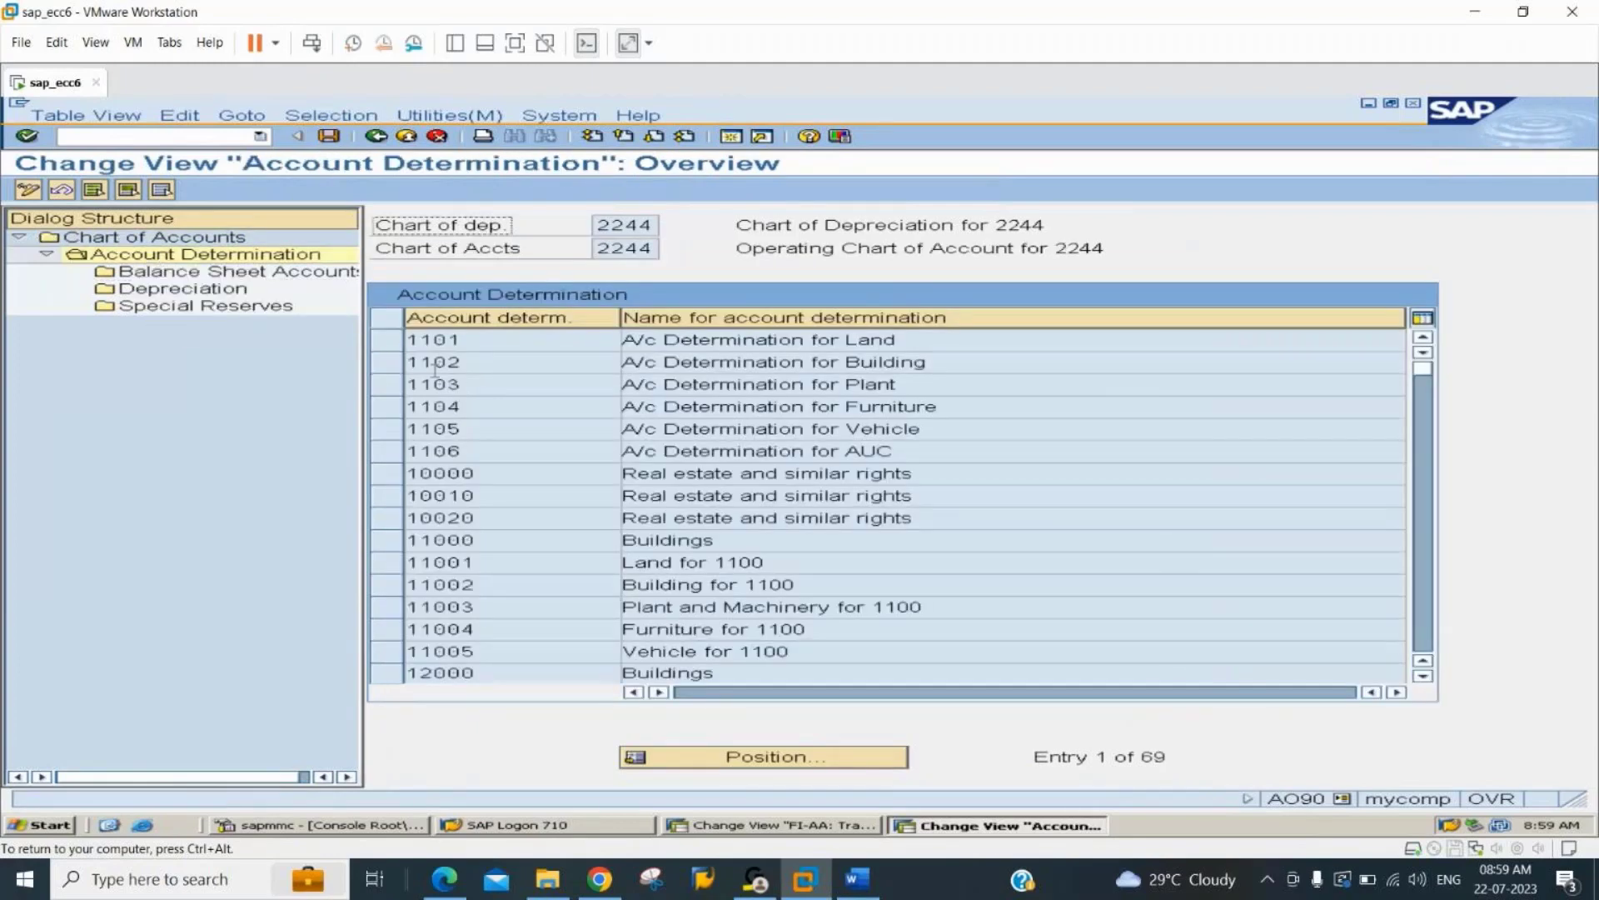
# For account determination 224406, assign G/L account 200001 to acquisition and production costs in the balance sheet accounts.
pyautogui.click(796, 760)
pyautogui.write('2')
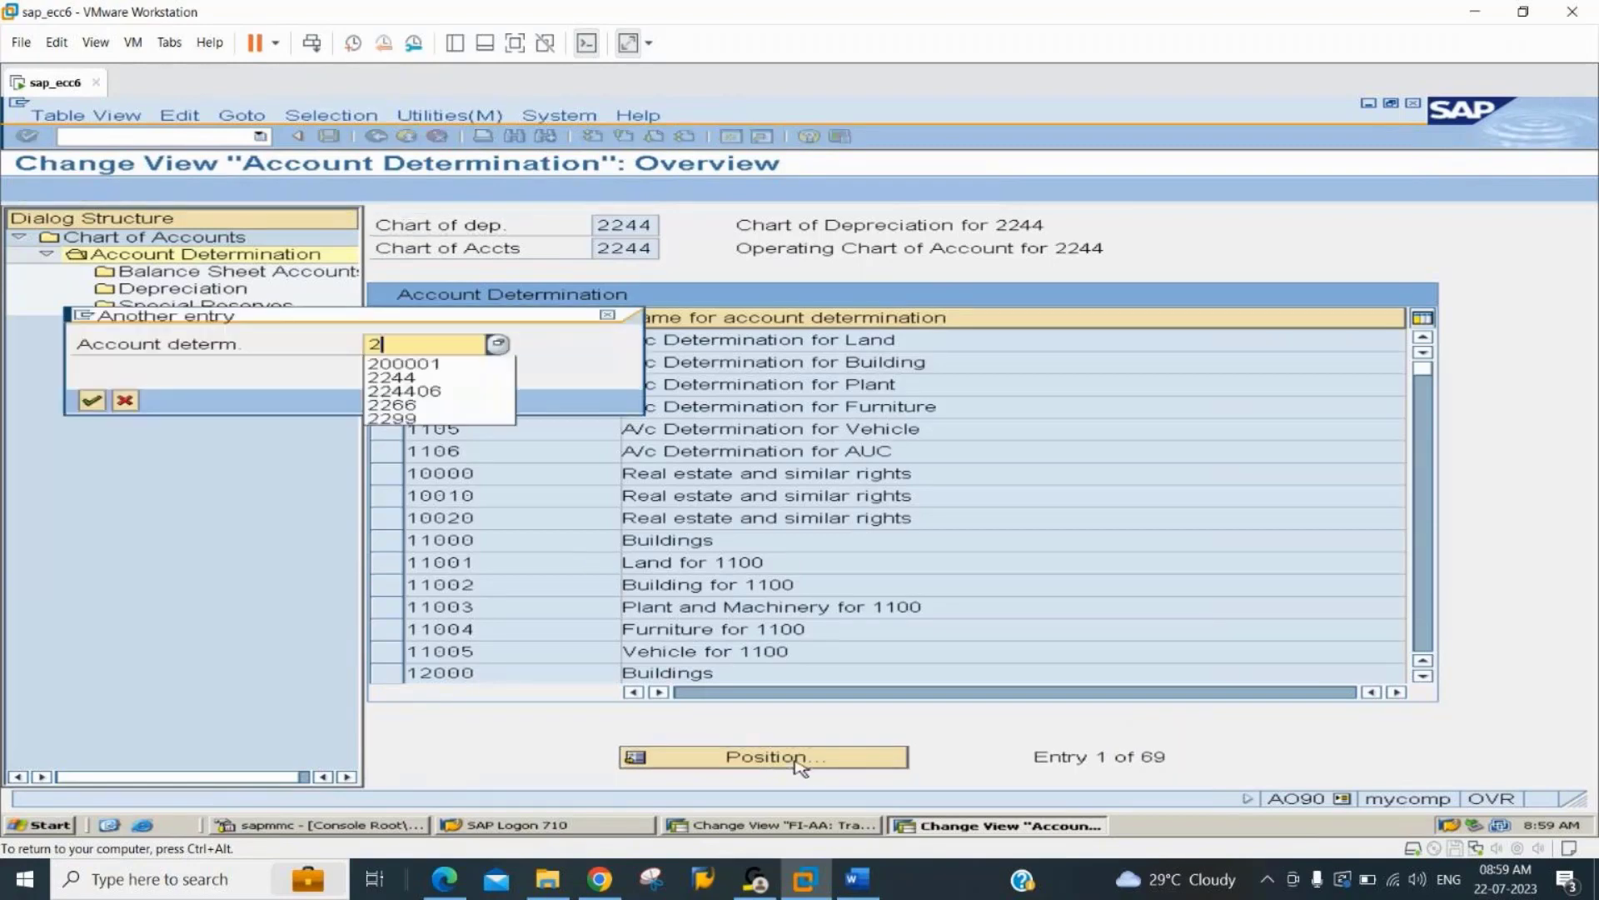
pyautogui.write('244')
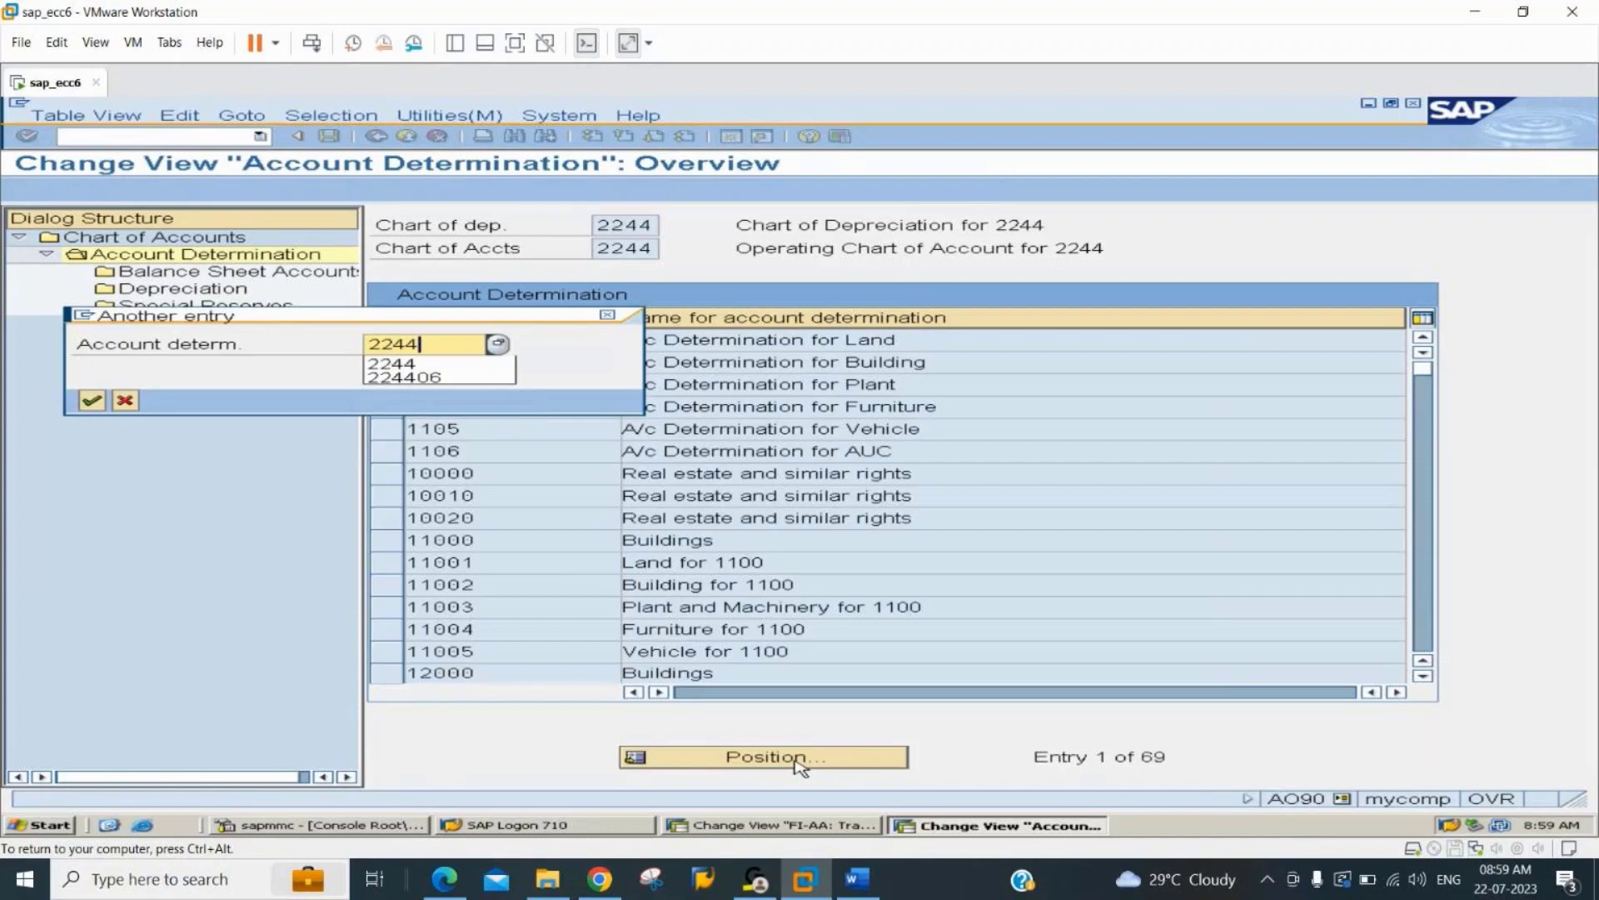
pyautogui.press('Return')
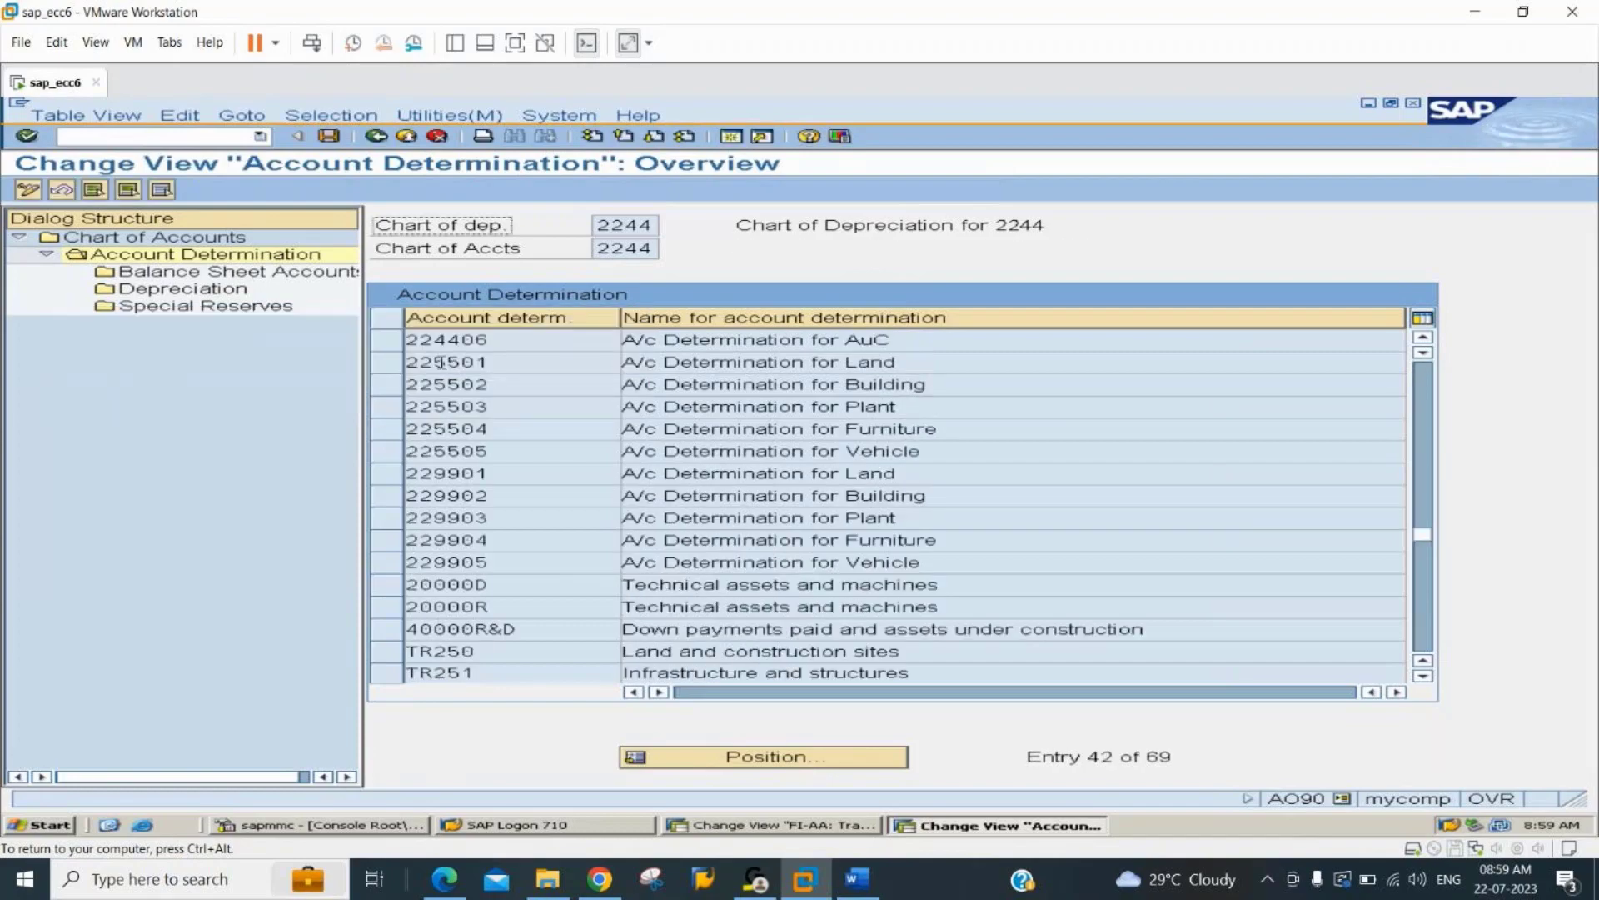
pyautogui.click(389, 342)
pyautogui.doubleClick(213, 274)
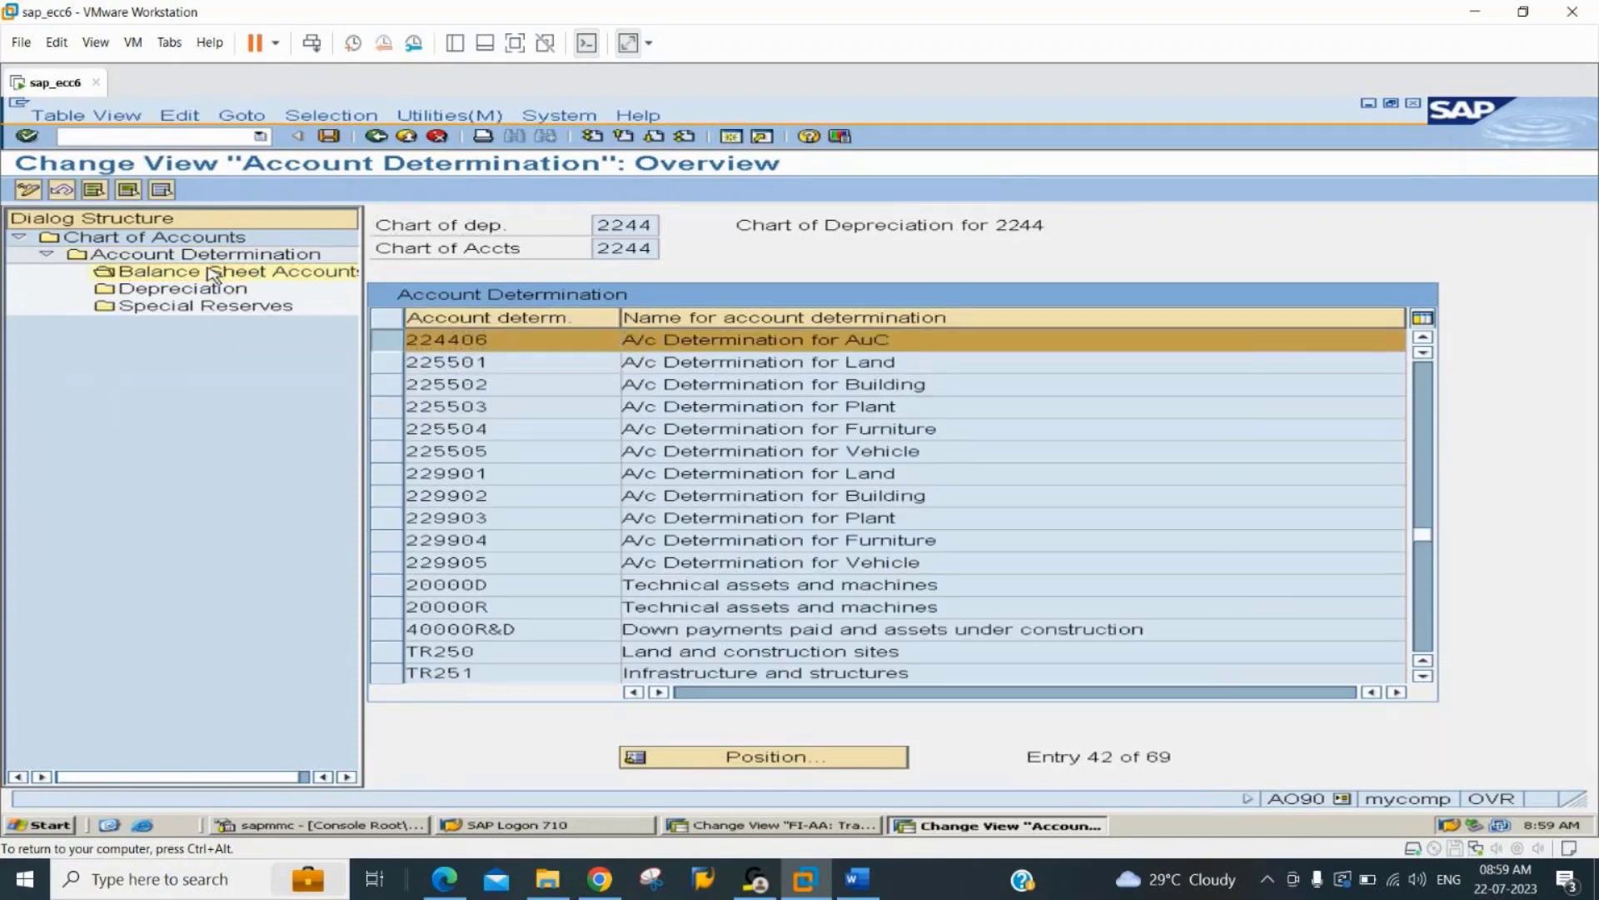
pyautogui.write('200001')
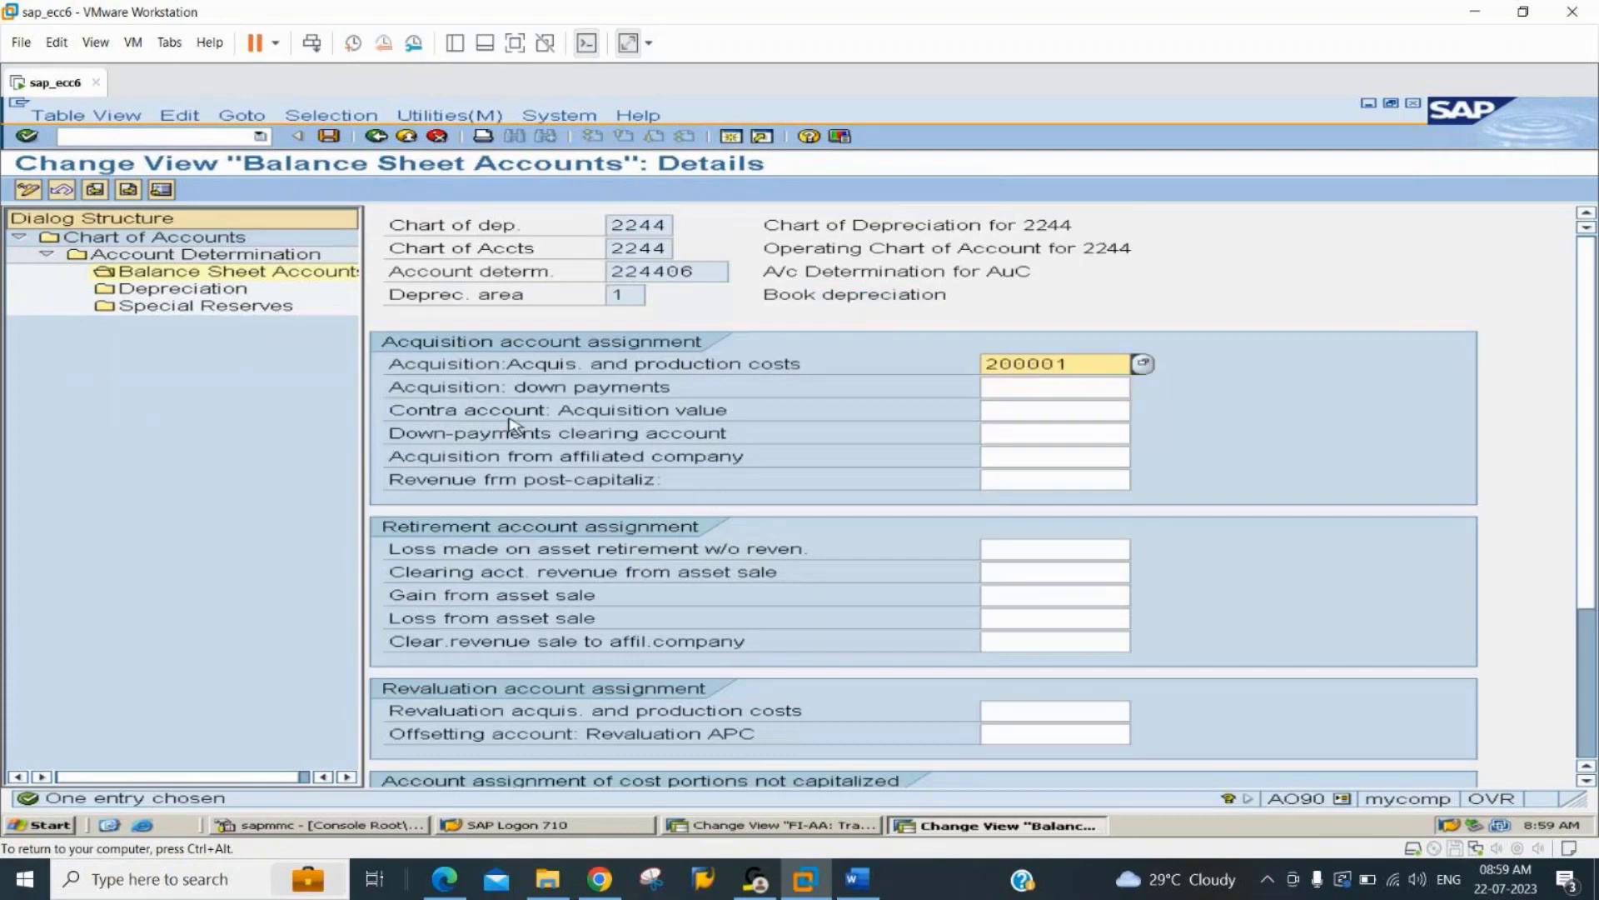
pyautogui.press('Return')
# Assign G/L account 100006 as the accumulated account for ordinary depreciation and save with the proposed customizing request.
pyautogui.click(178, 292)
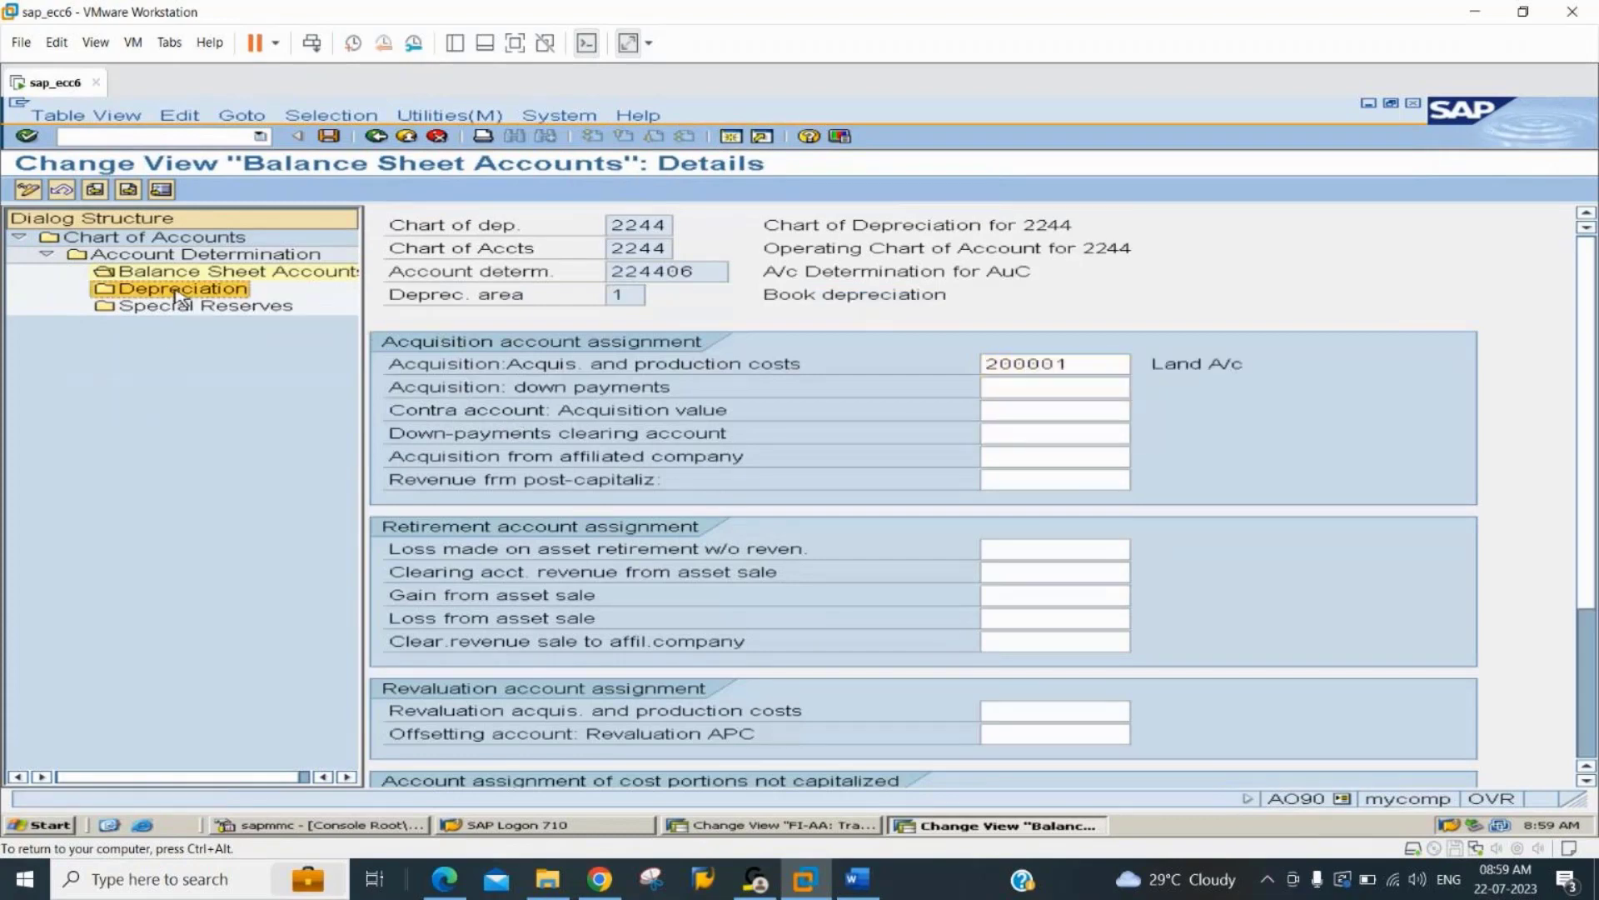
pyautogui.doubleClick(181, 291)
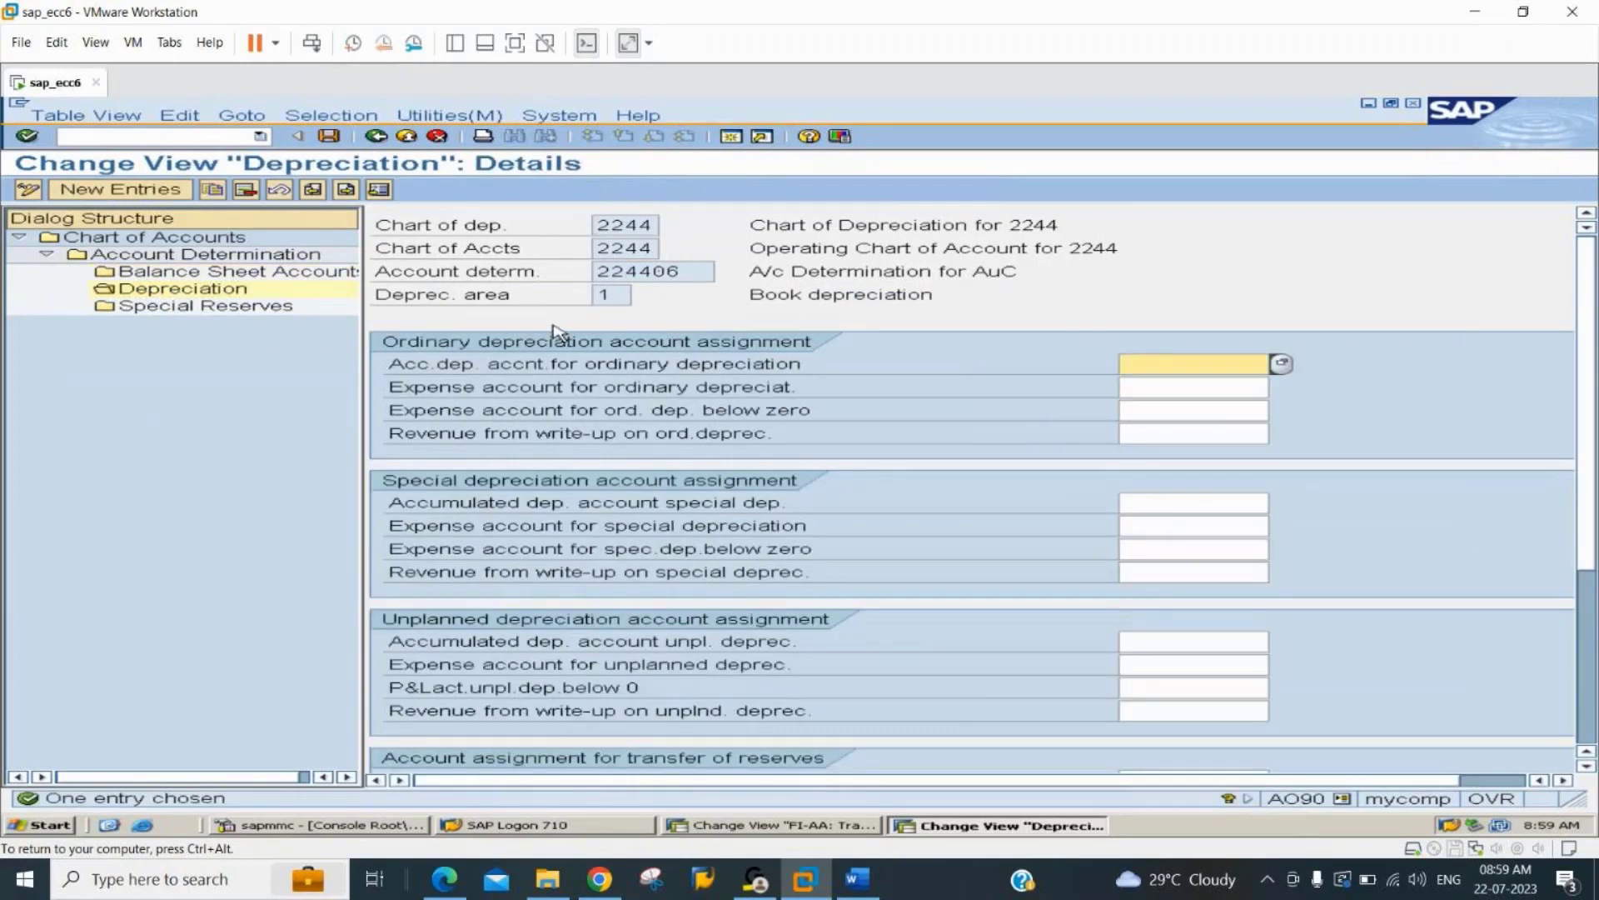
pyautogui.write('10000')
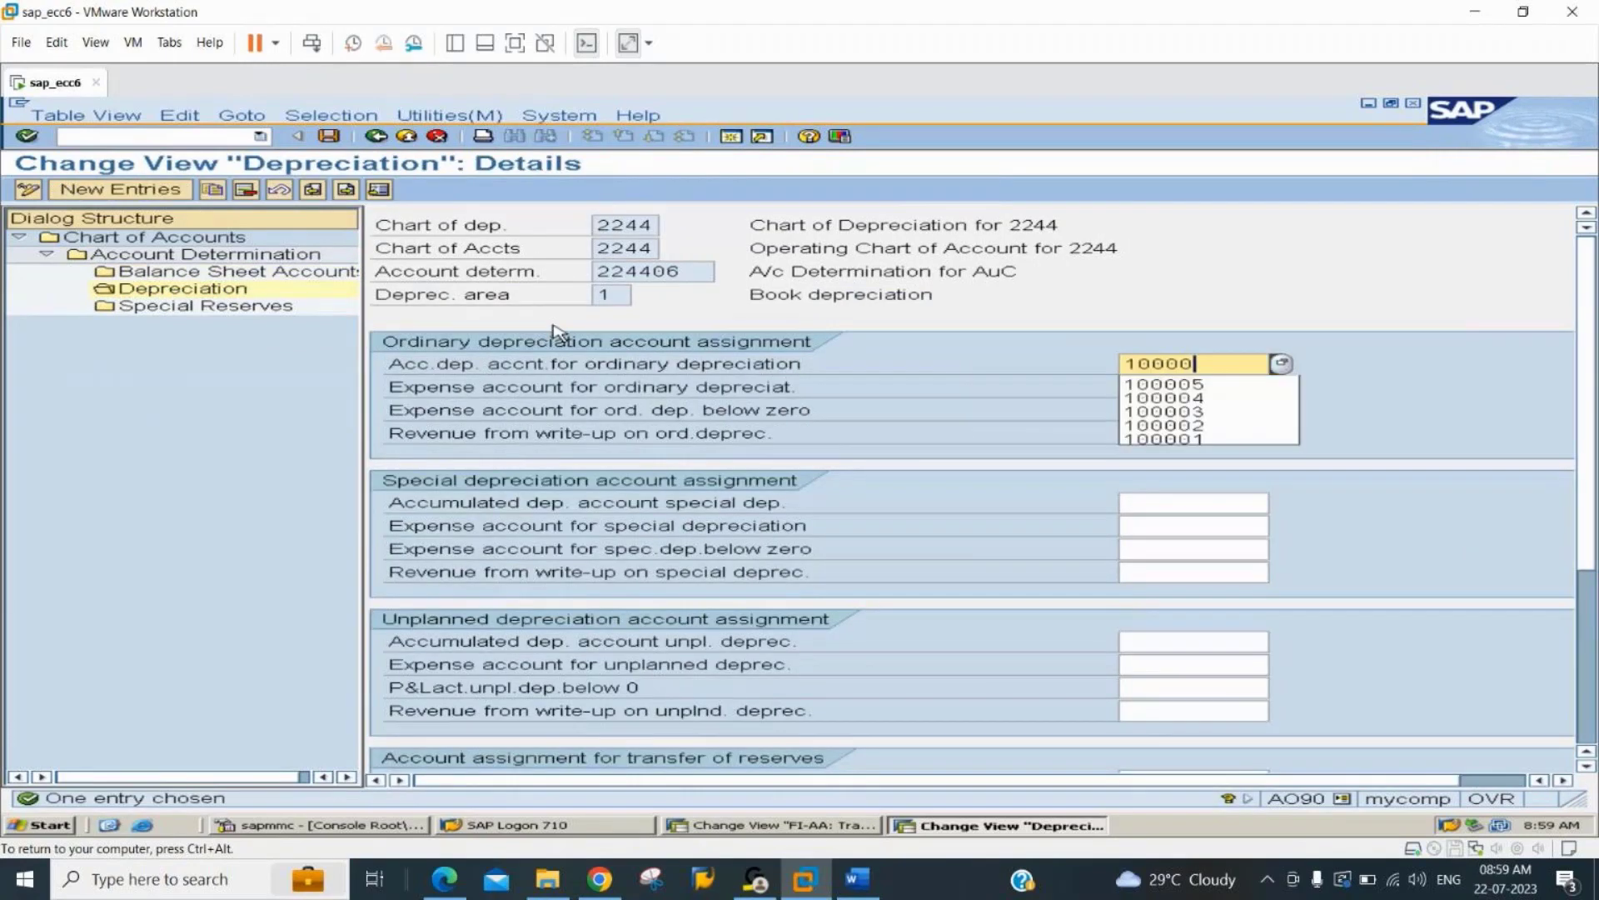
pyautogui.write('6')
pyautogui.press('Return')
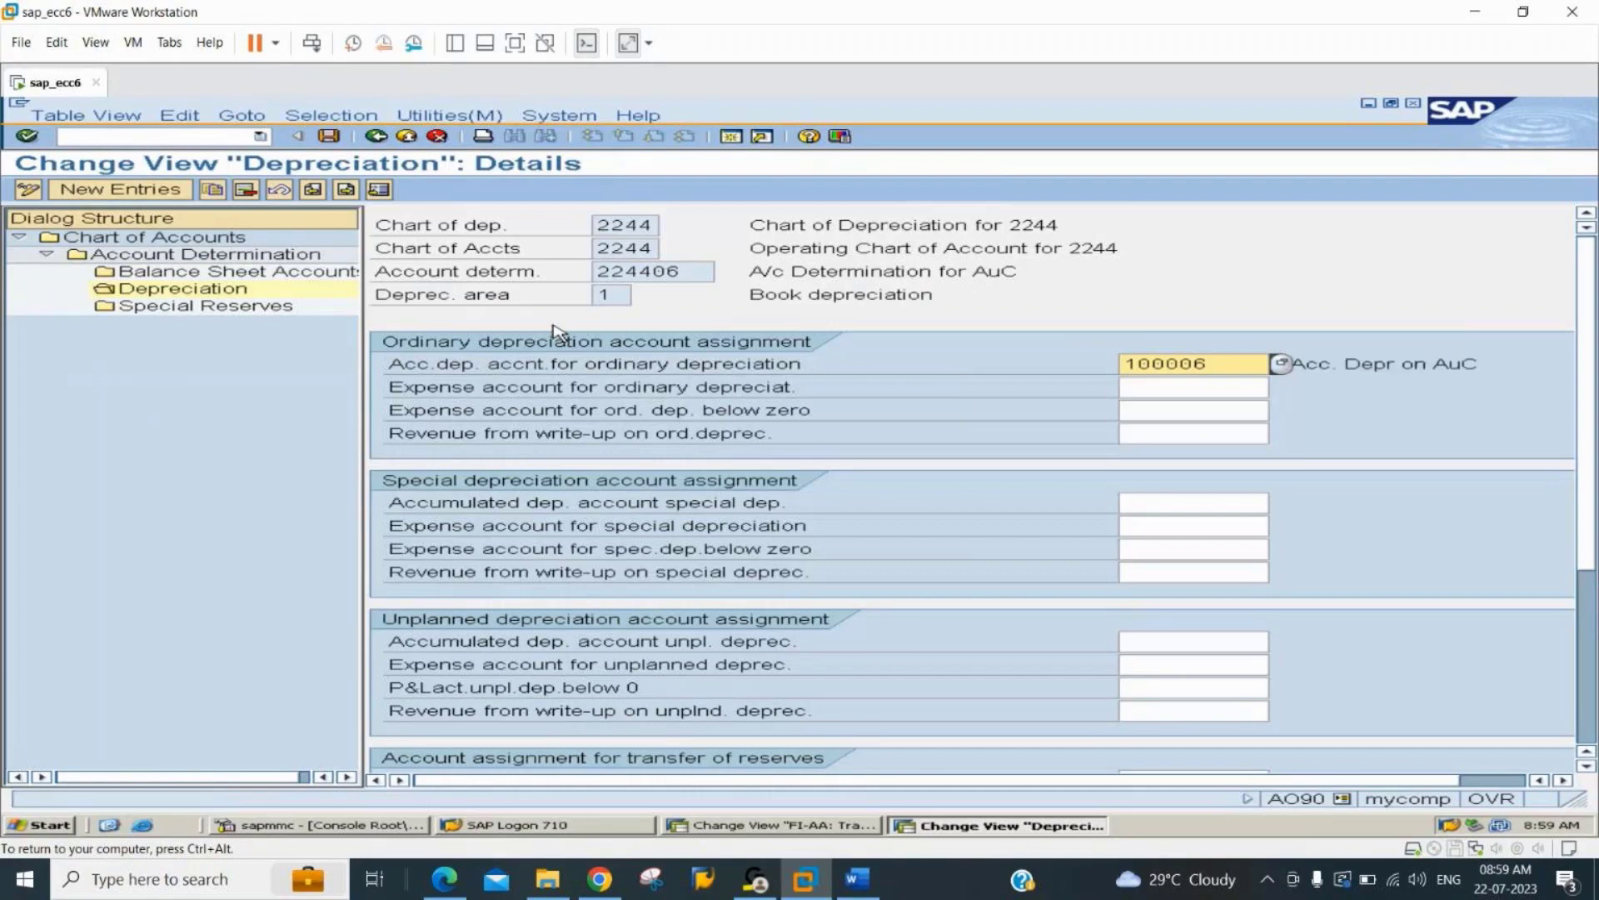
pyautogui.hotkey('ctrl', 's')
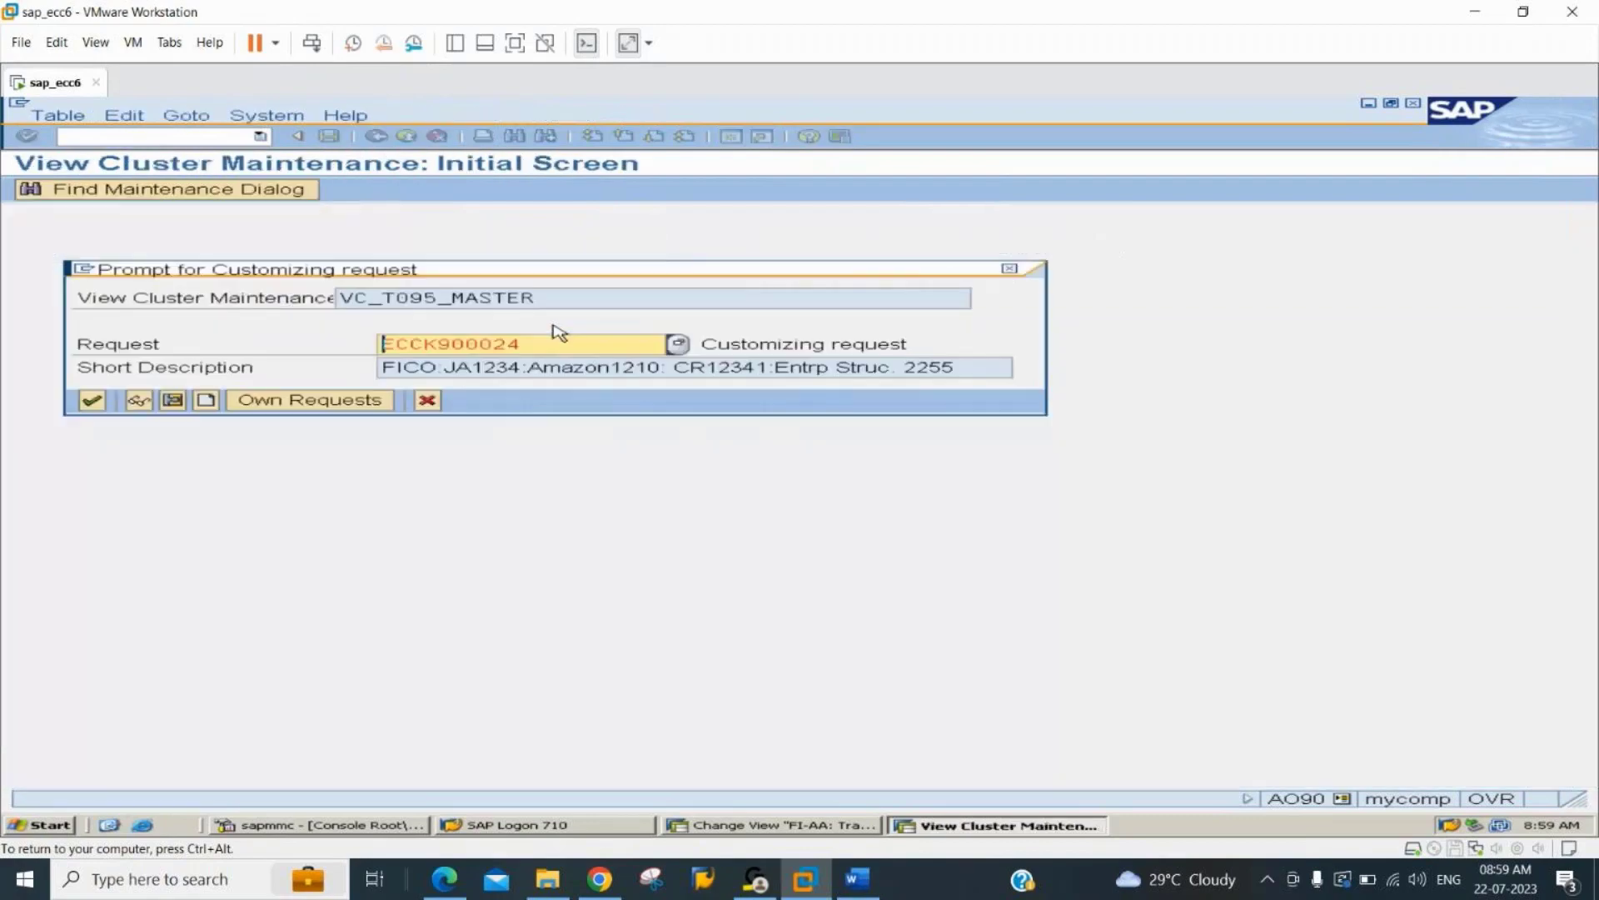
pyautogui.press('Return')
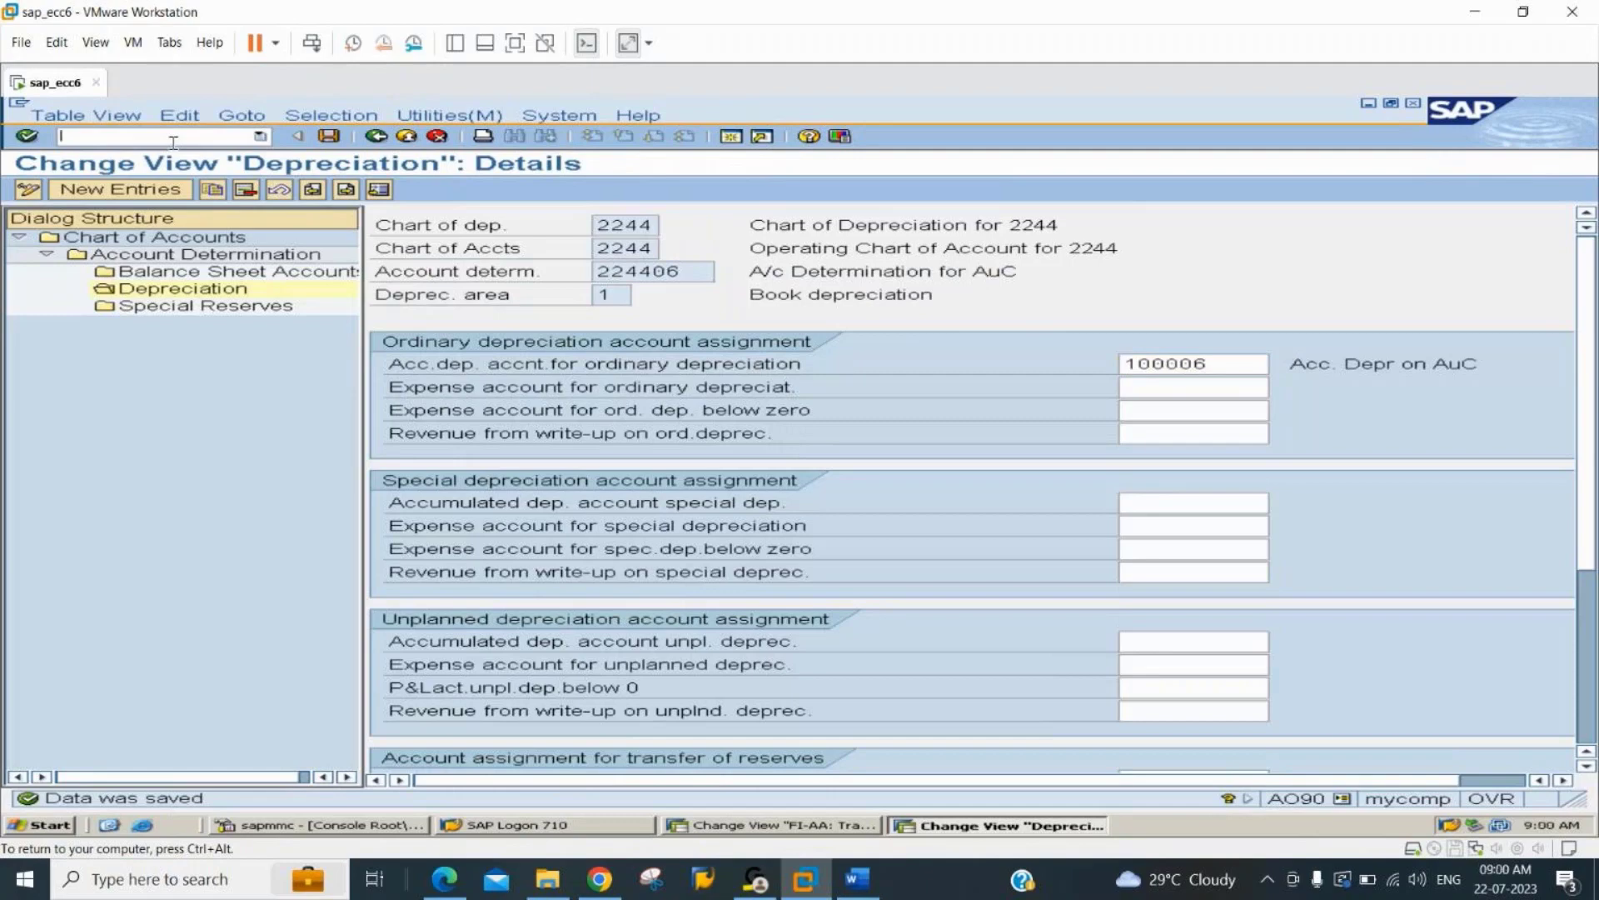
# Start an asset acquisition with vendor in transaction F-90, using the Canon Printers vendor account with posting key 31.
pyautogui.write('/nf-90')
pyautogui.press('Return')
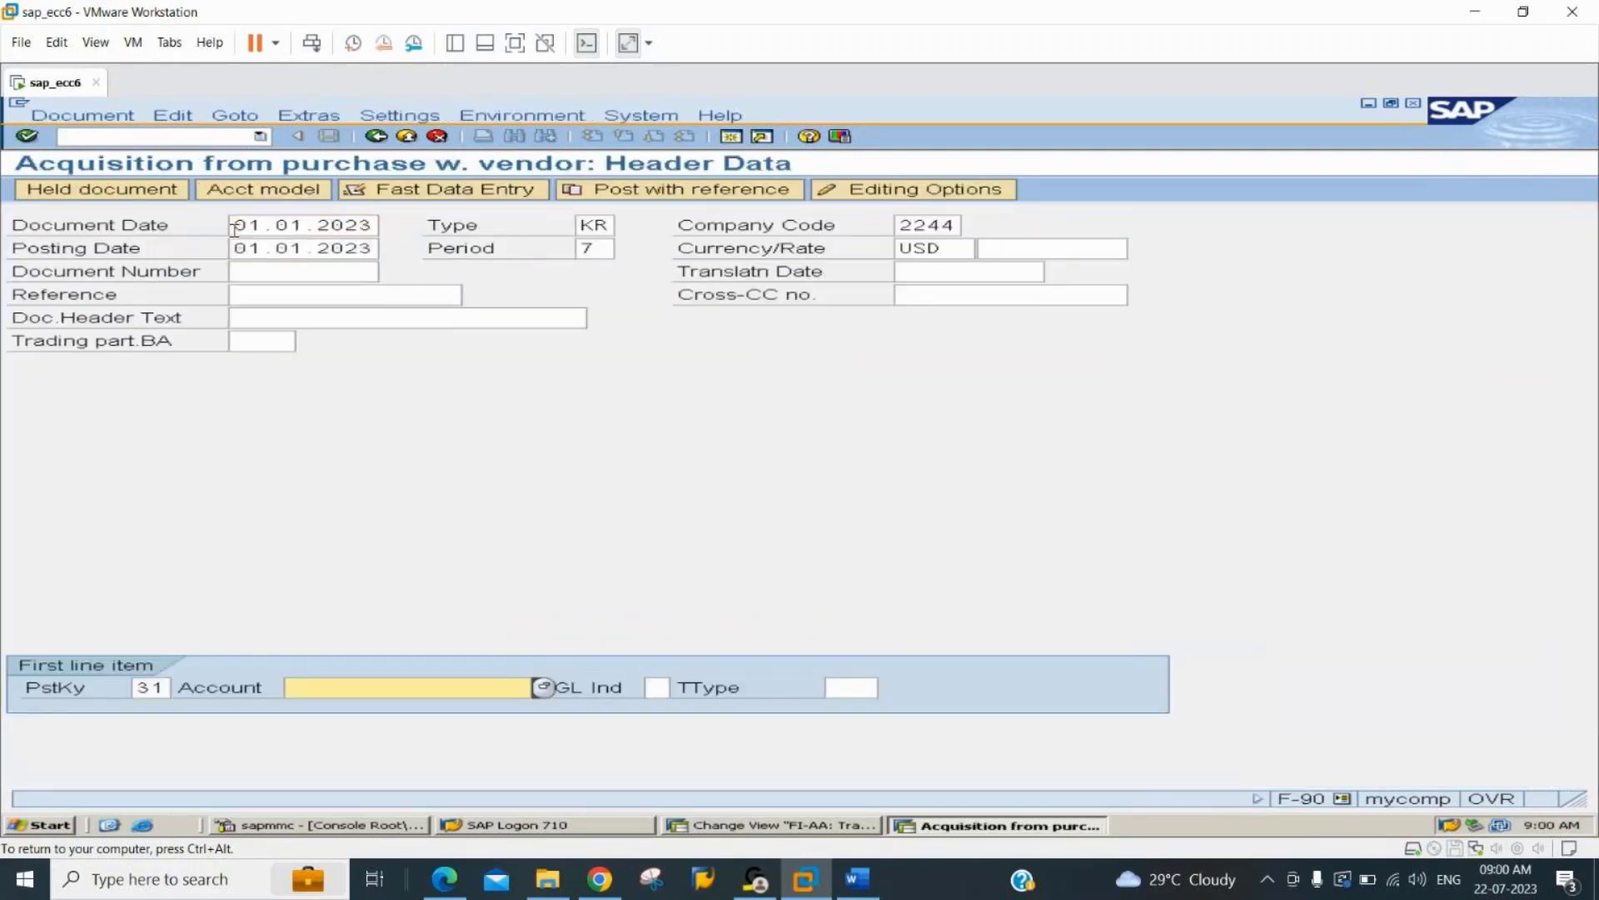
pyautogui.press('Down')
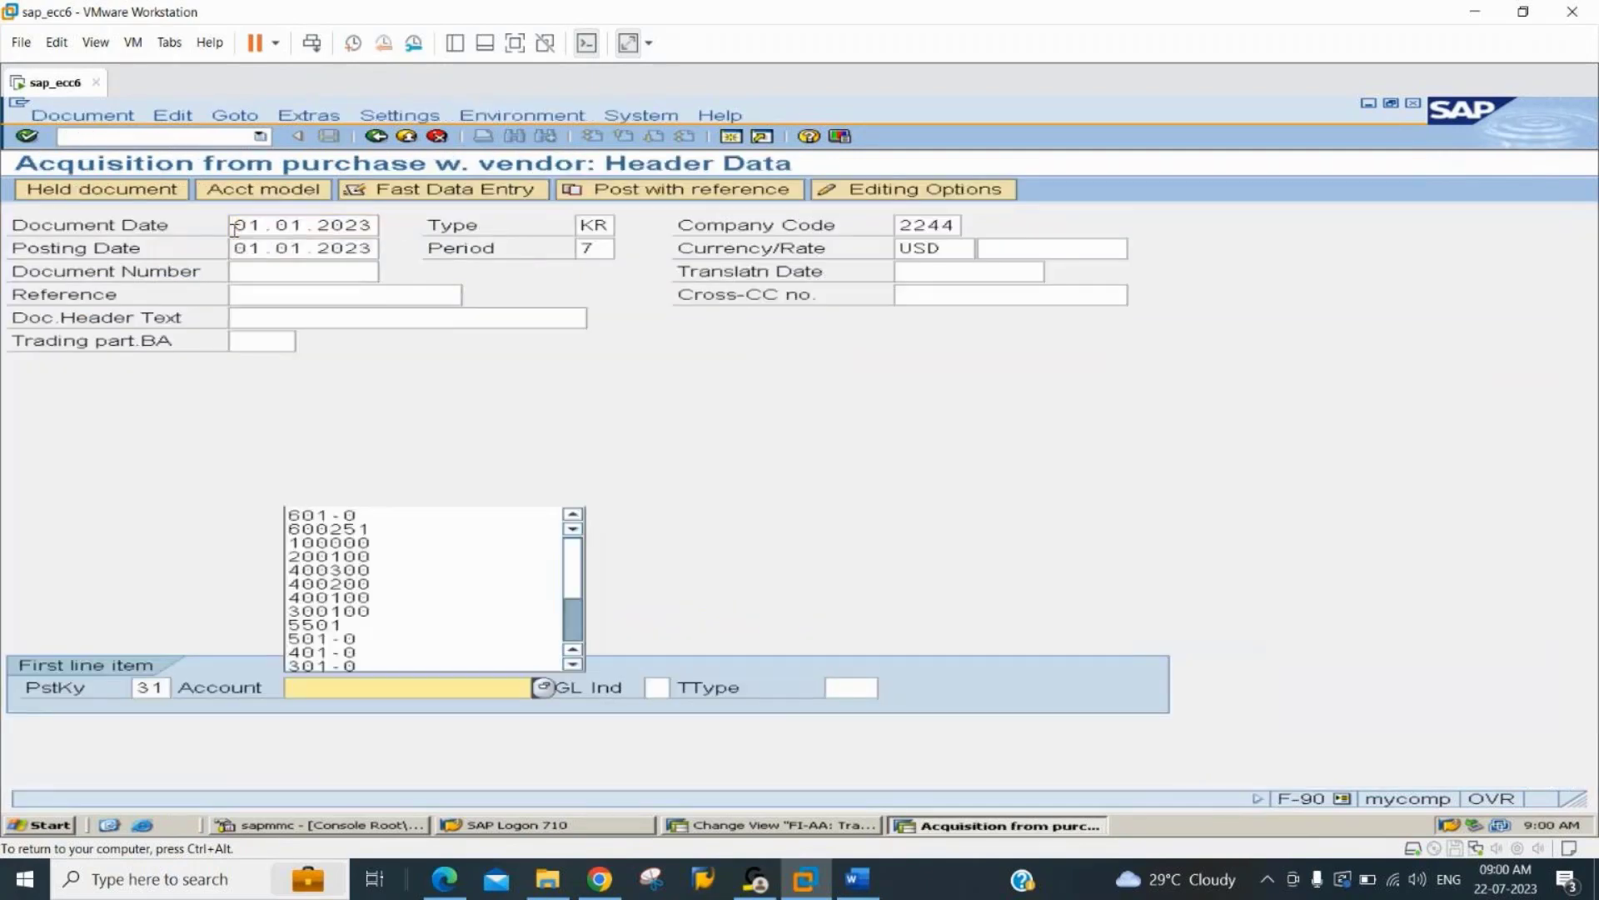
pyautogui.press('Down')
pyautogui.press('Down')
pyautogui.press('Tab')
pyautogui.press('Return')
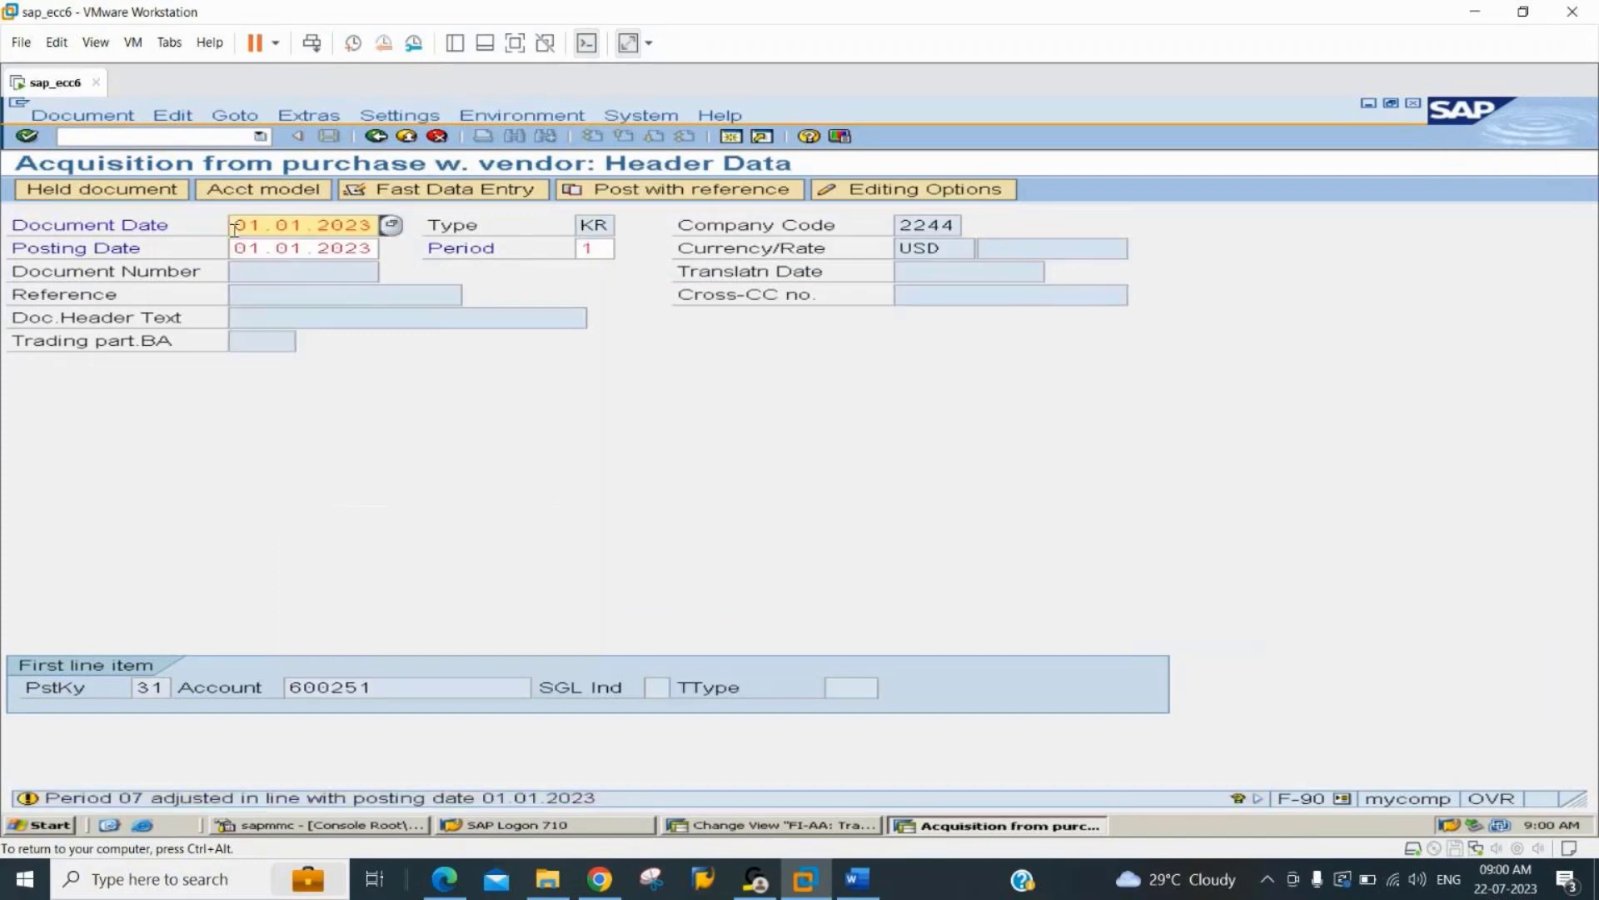
pyautogui.press('Return')
# Set the vendor item's amount to 100000 USD and its payment terms to 0001.
pyautogui.press('Down')
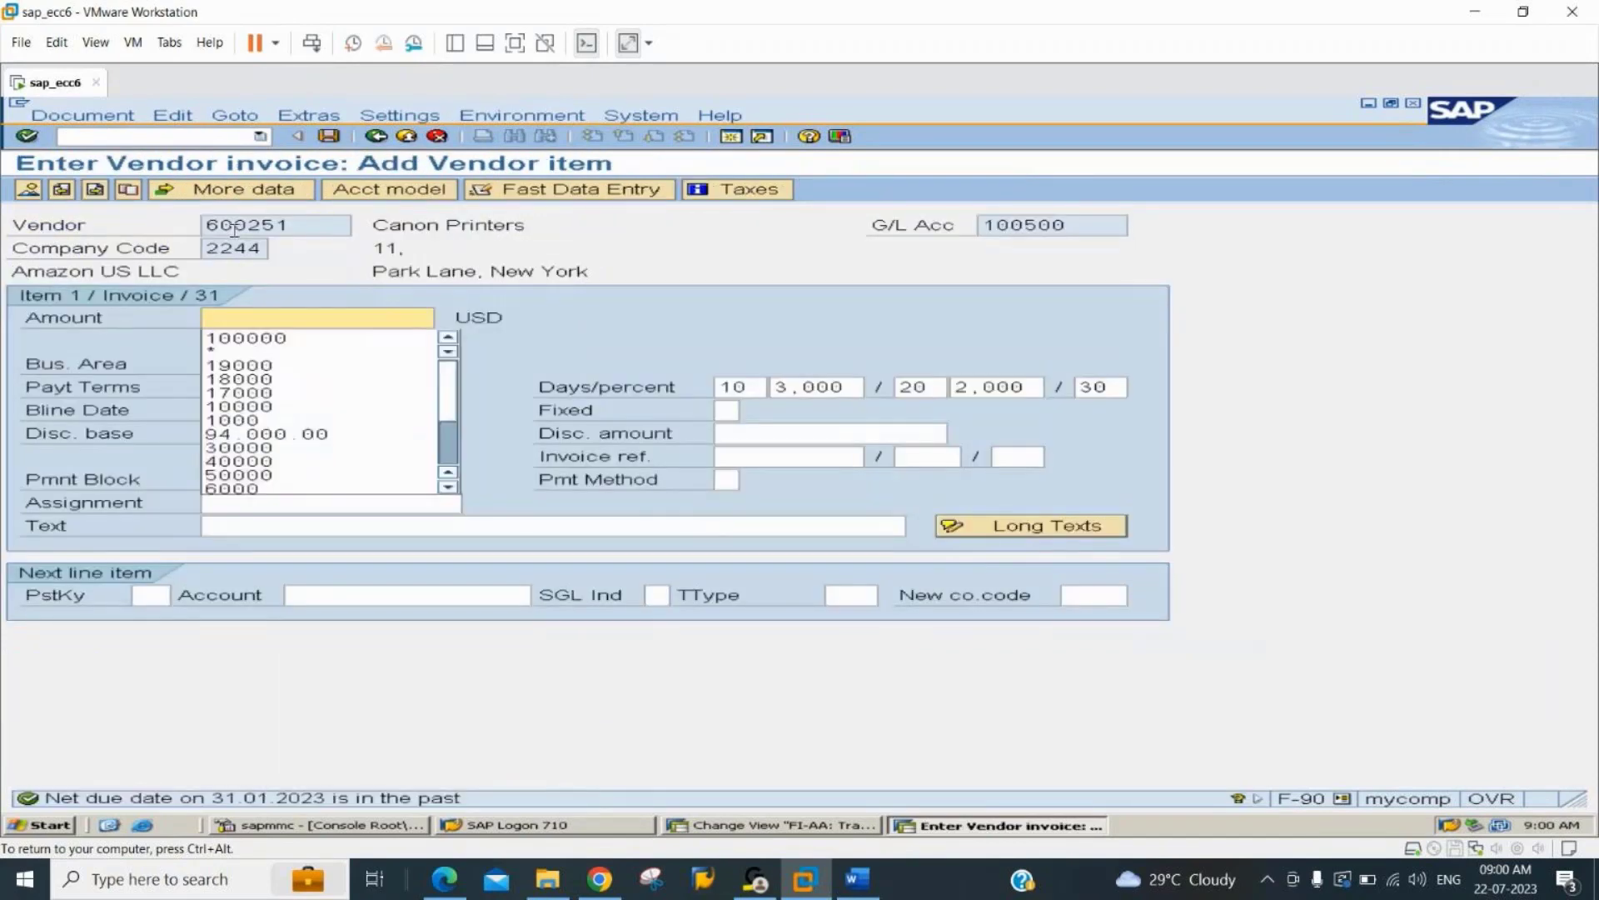
pyautogui.press('Down')
pyautogui.press('Return')
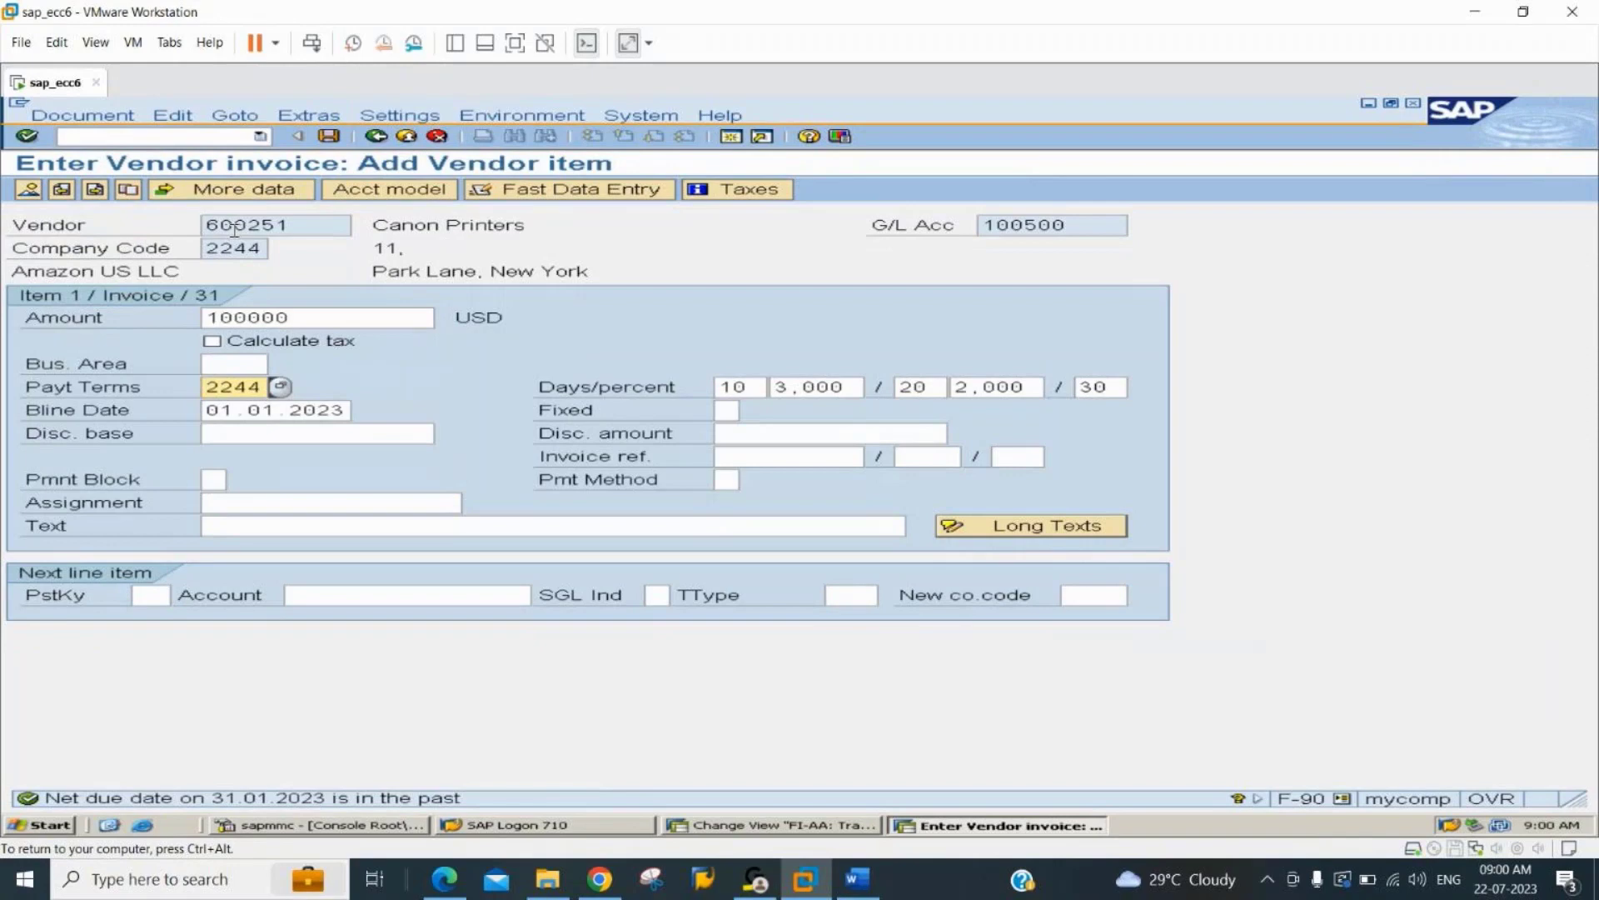
pyautogui.write('0001')
# Set the vendor item's text to "acquisition of AuC".
pyautogui.press('Tab')
pyautogui.press('Tab')
pyautogui.press('Tab')
pyautogui.press('Tab')
pyautogui.press('Tab')
pyautogui.press('Tab')
pyautogui.press('Tab')
pyautogui.press('Tab')
pyautogui.press('Tab')
pyautogui.press('Tab')
pyautogui.press('Tab')
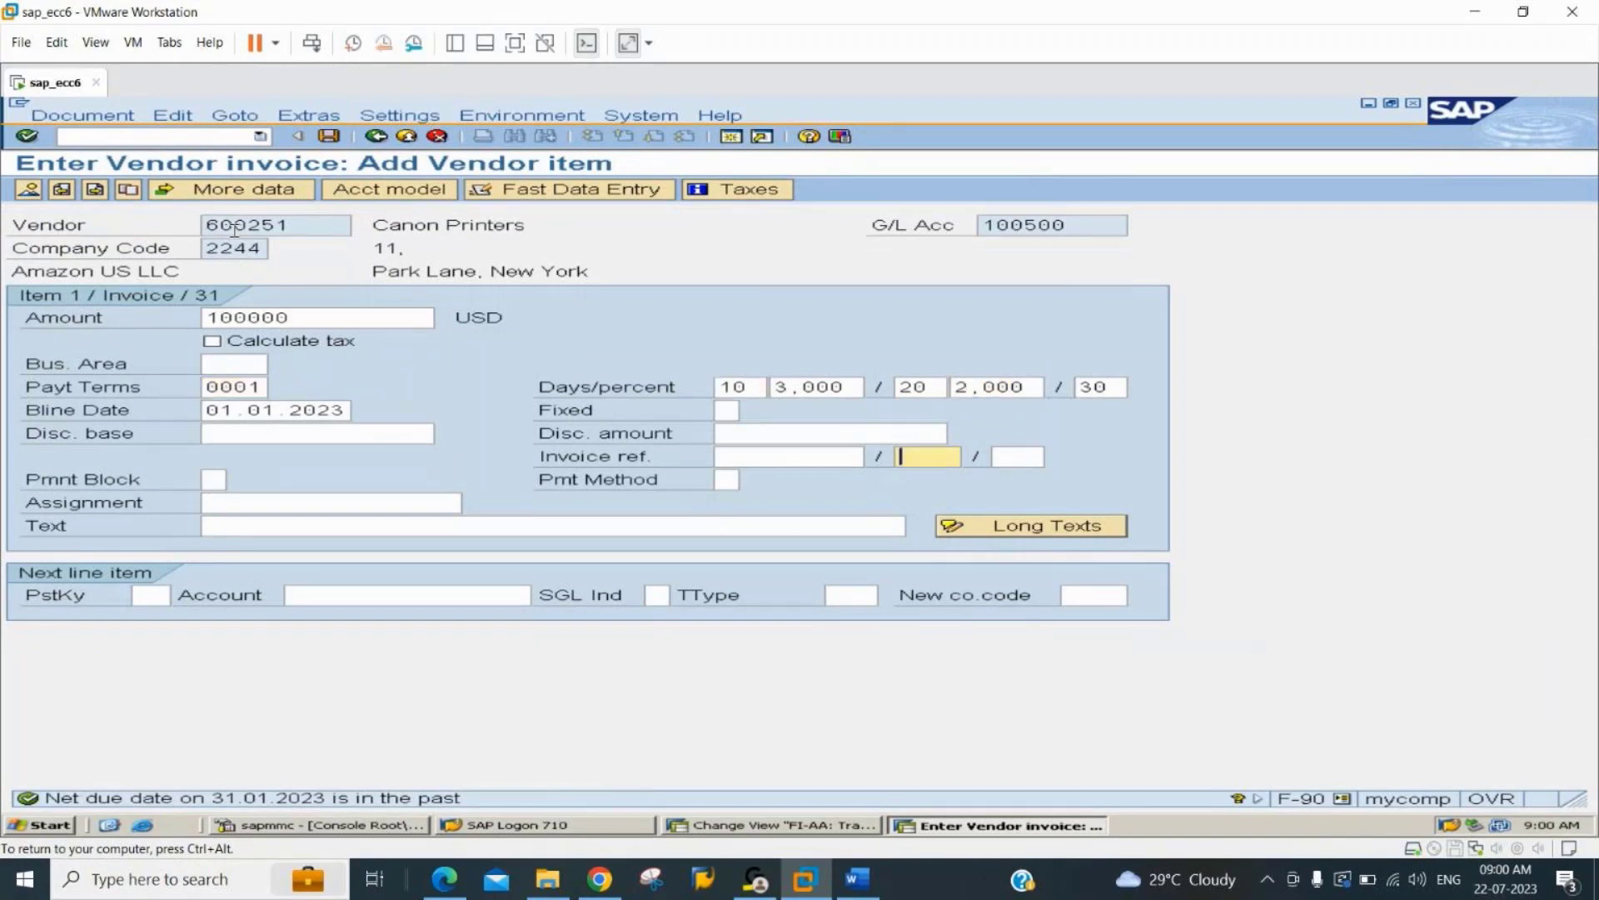
pyautogui.press('Tab')
pyautogui.press('Tab')
pyautogui.press('Tab')
pyautogui.press('Down')
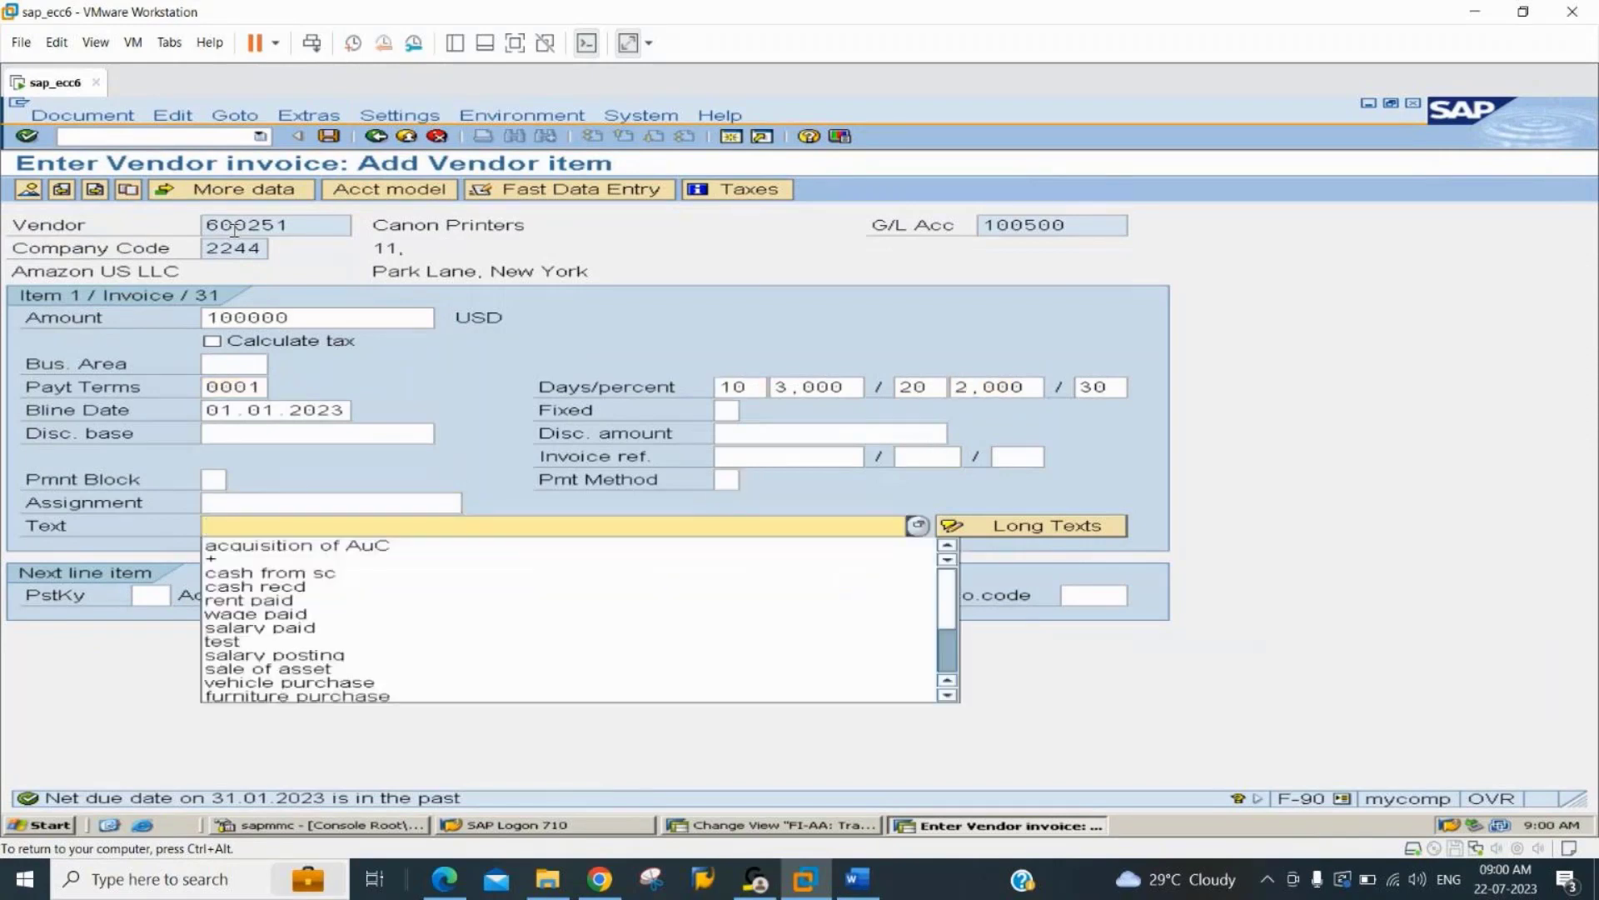
pyautogui.press('Down')
pyautogui.press('Return')
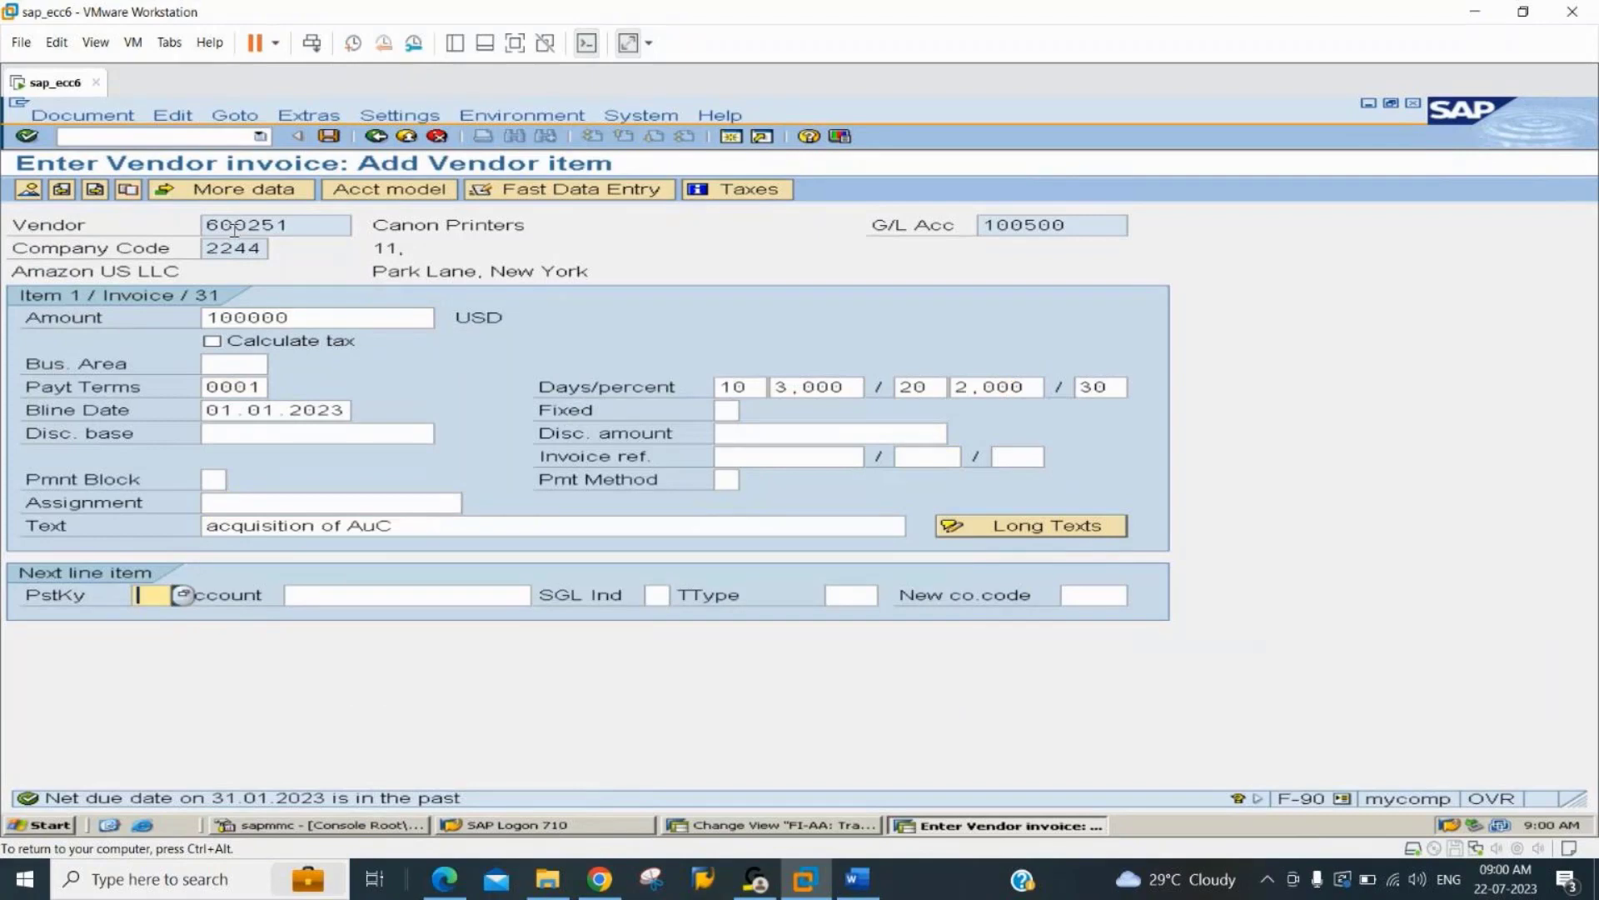
# Enter the next line item with posting key 70, asset 601-0 and transaction type 100, and proceed to the asset item.
pyautogui.write('70')
pyautogui.press('Tab')
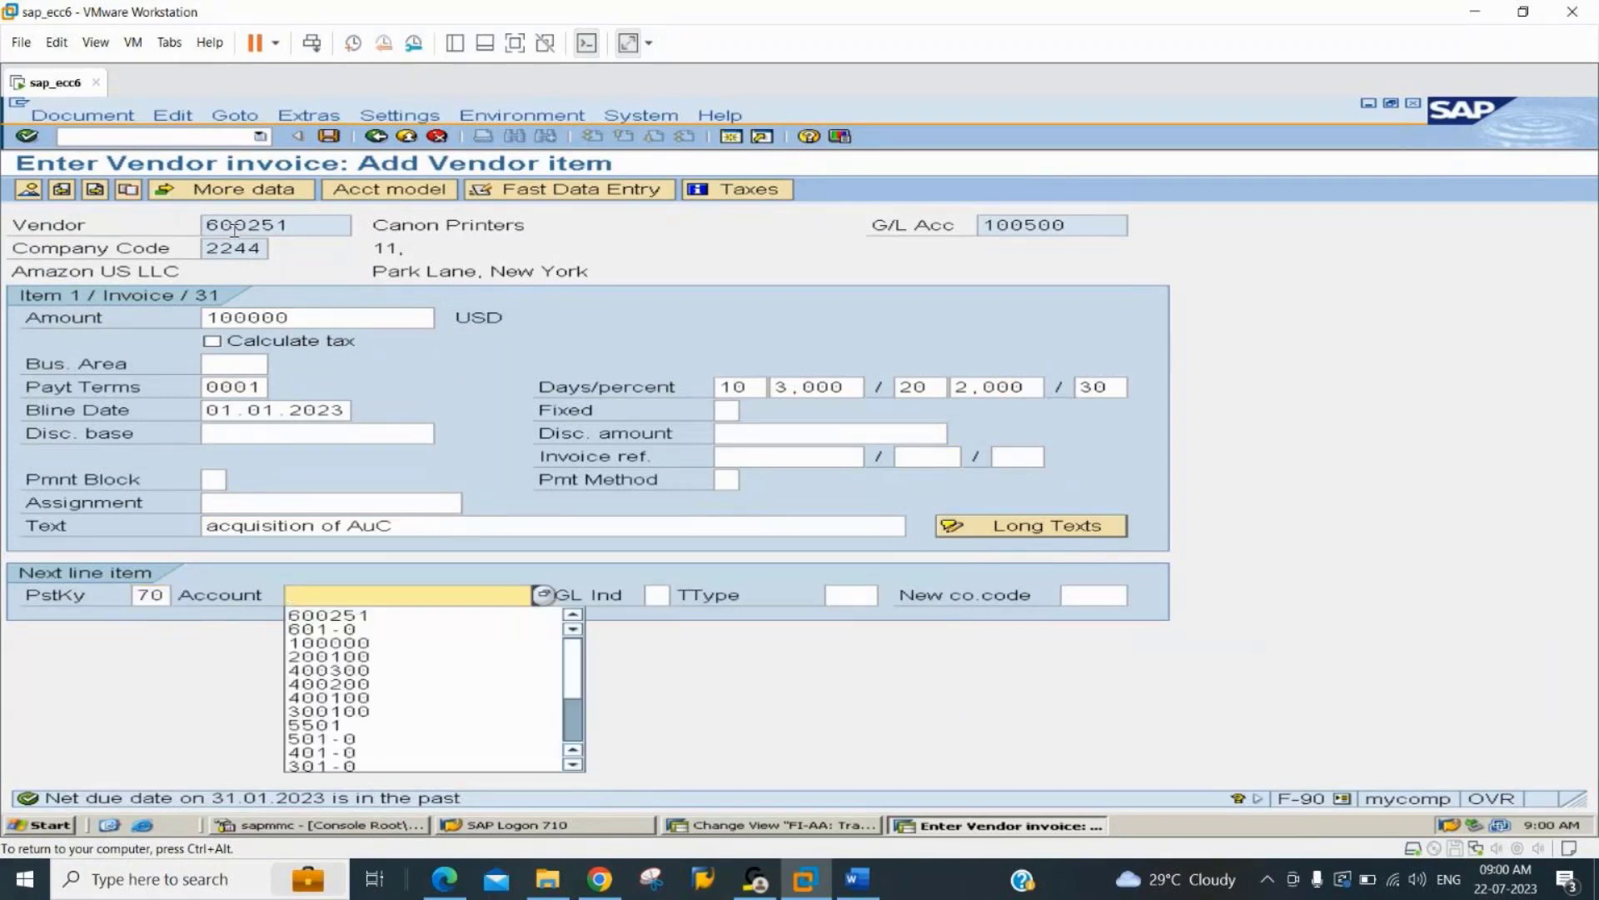
pyautogui.press('Down')
pyautogui.press('Down')
pyautogui.press('Tab')
pyautogui.press('Tab')
pyautogui.press('Tab')
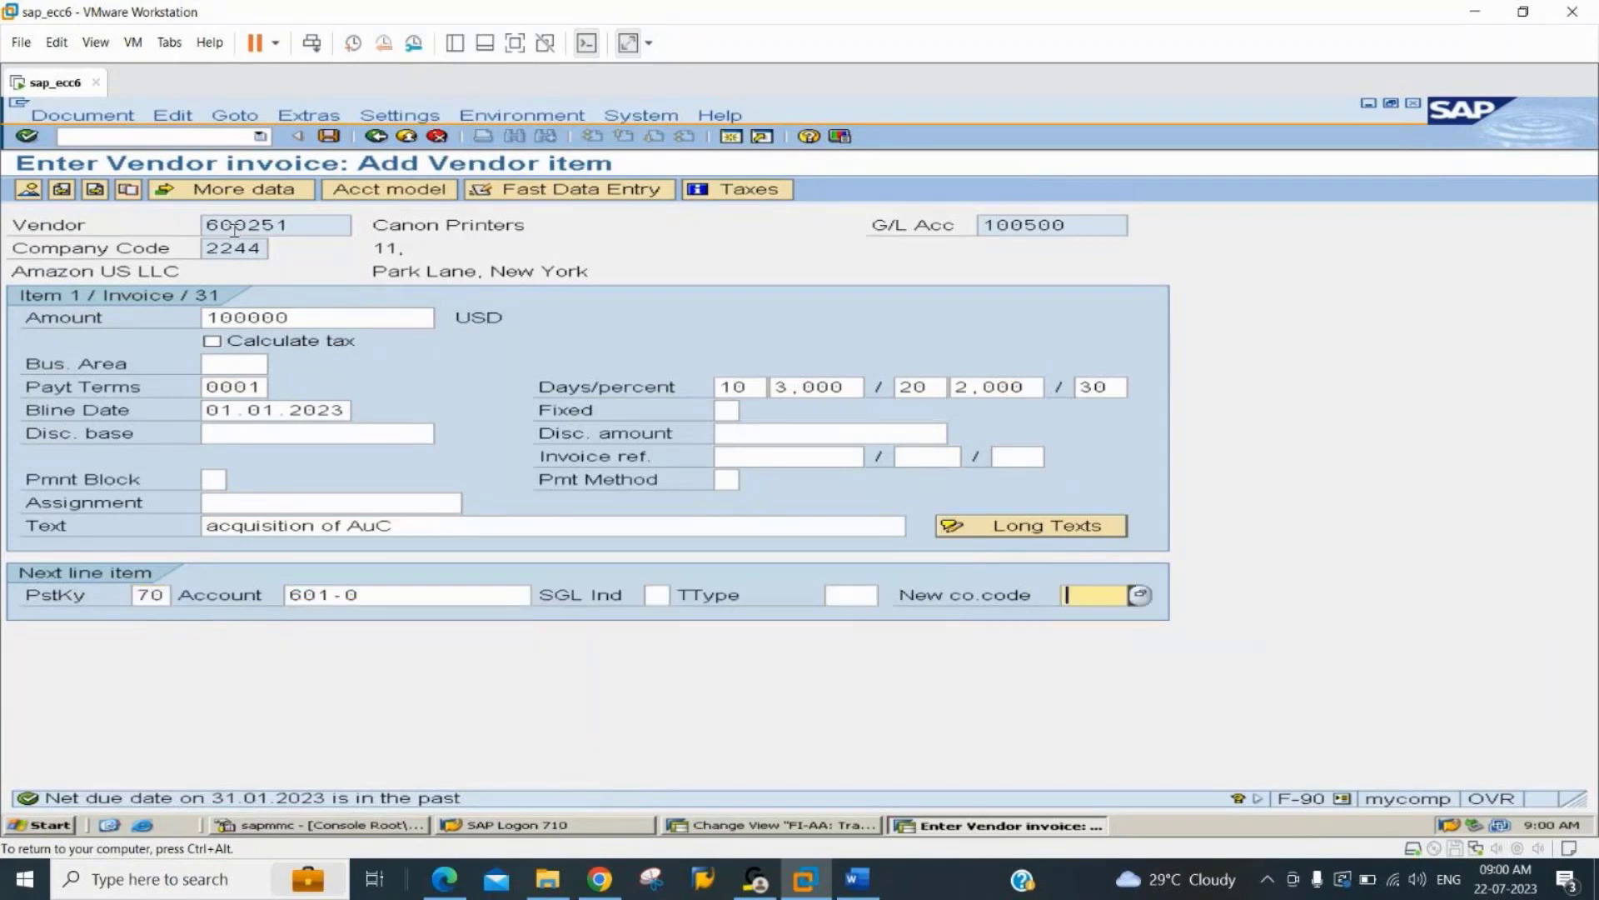
pyautogui.hotkey('shift', 'Tab')
pyautogui.write('100')
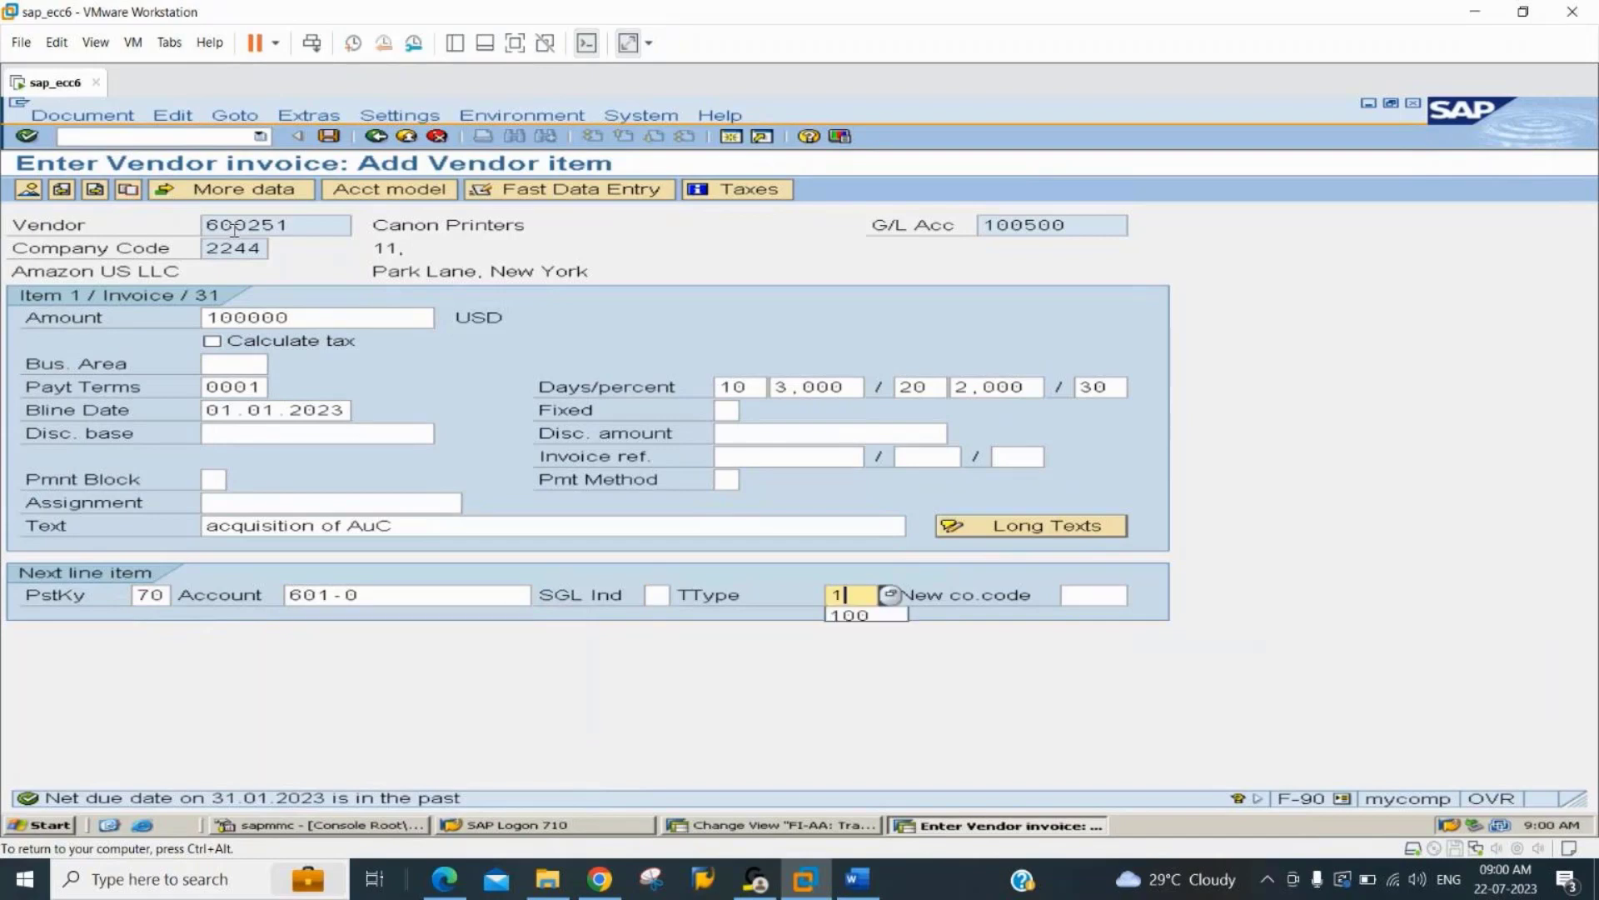
pyautogui.press('Return')
pyautogui.press('Return')
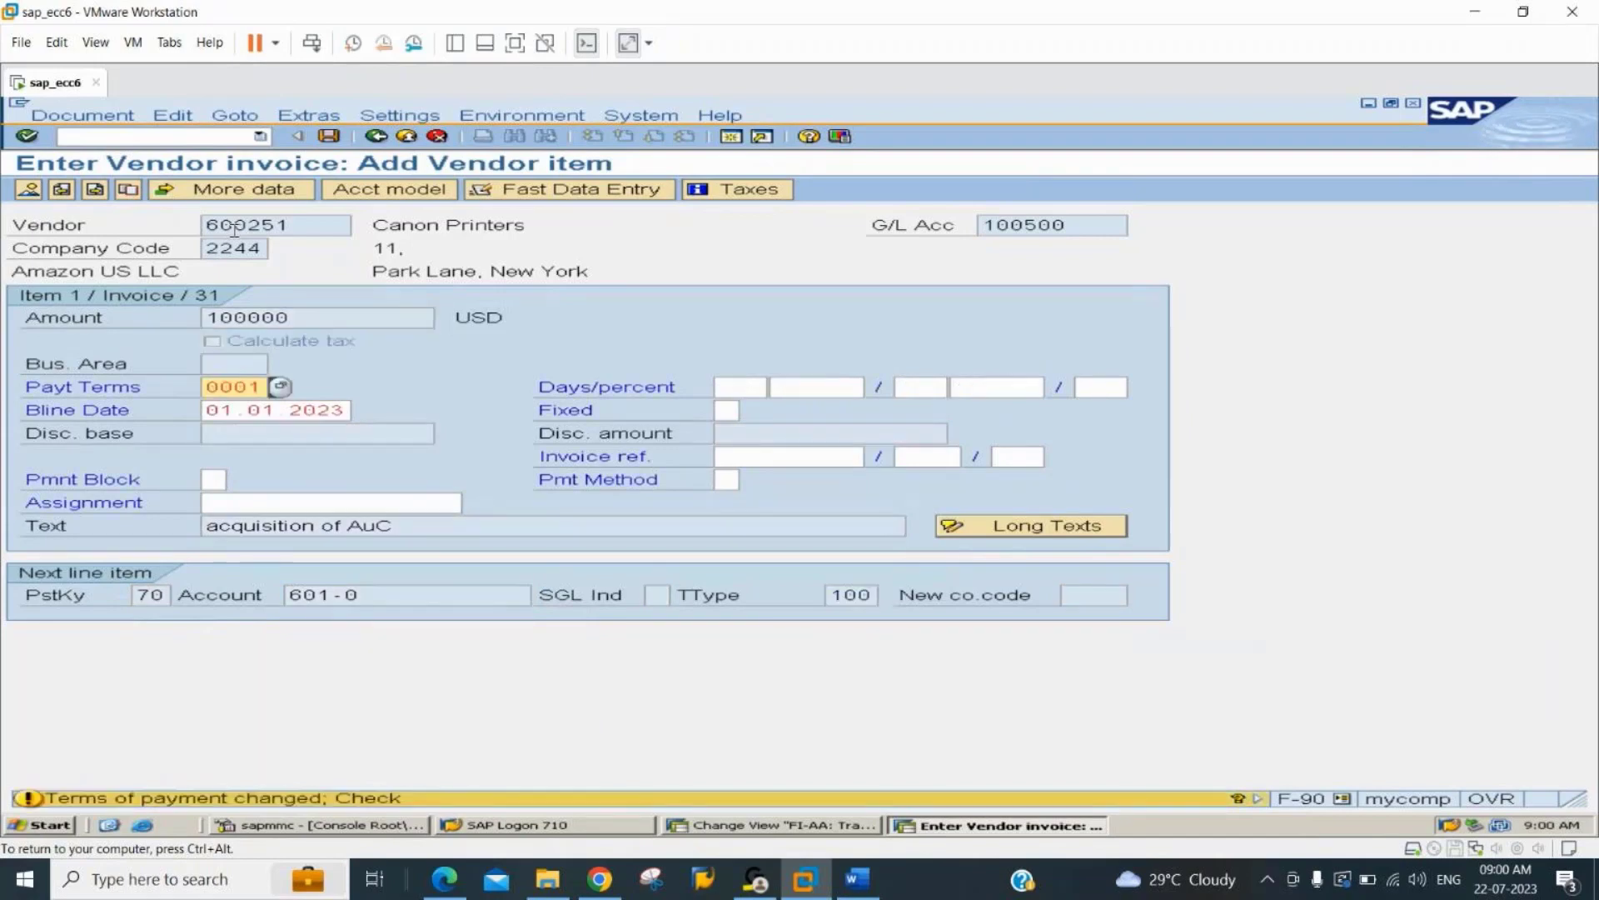
pyautogui.click(320, 329)
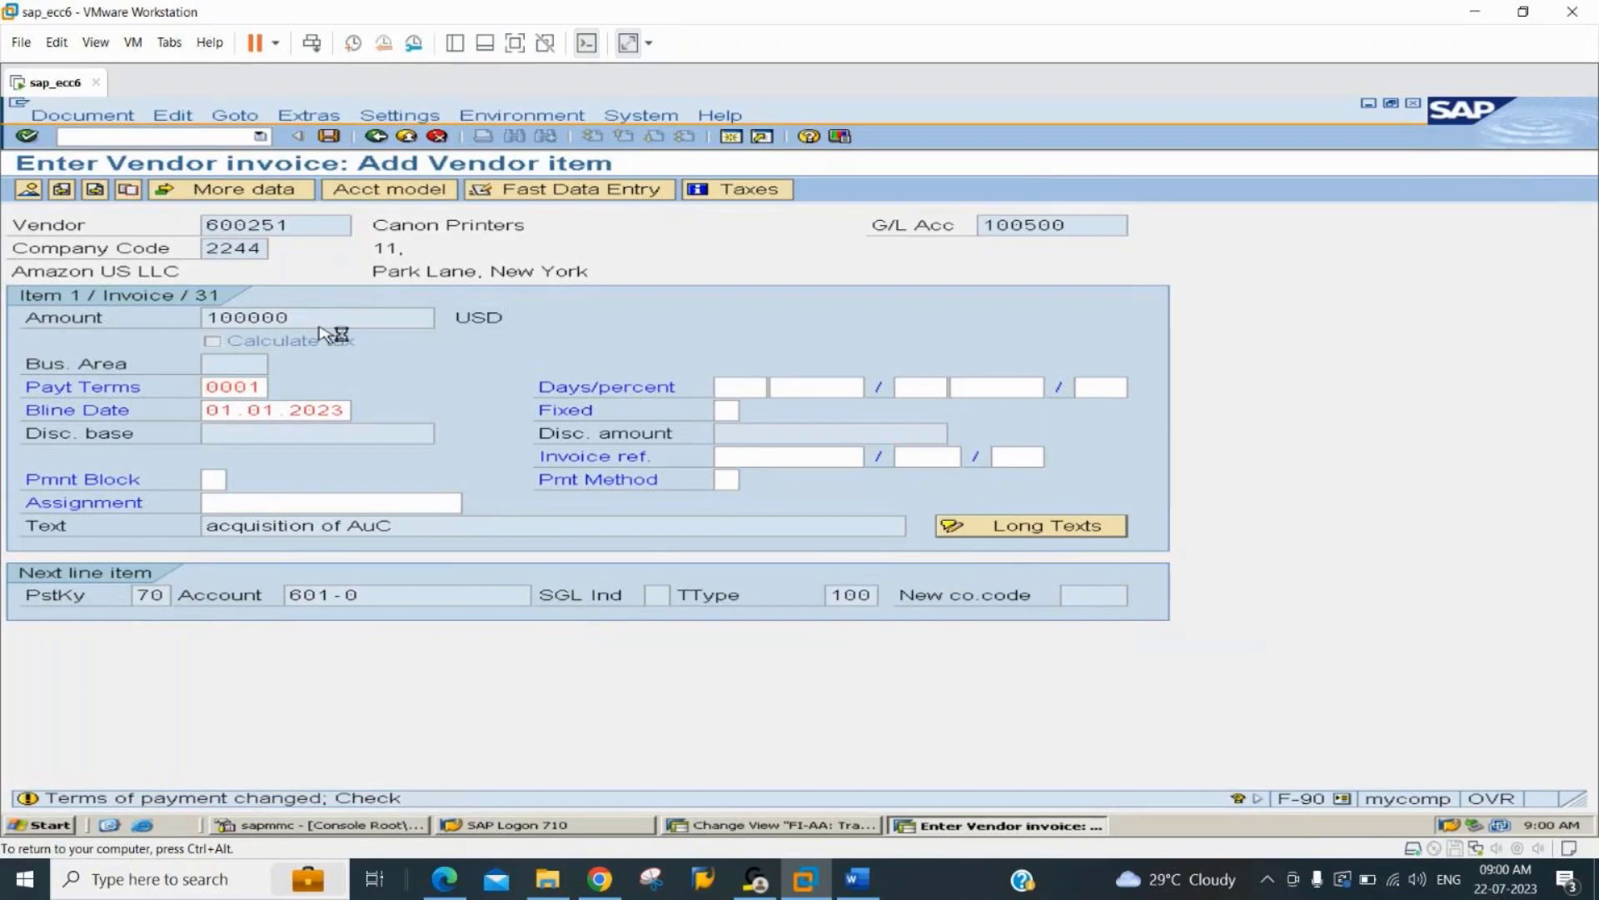
pyautogui.press('Return')
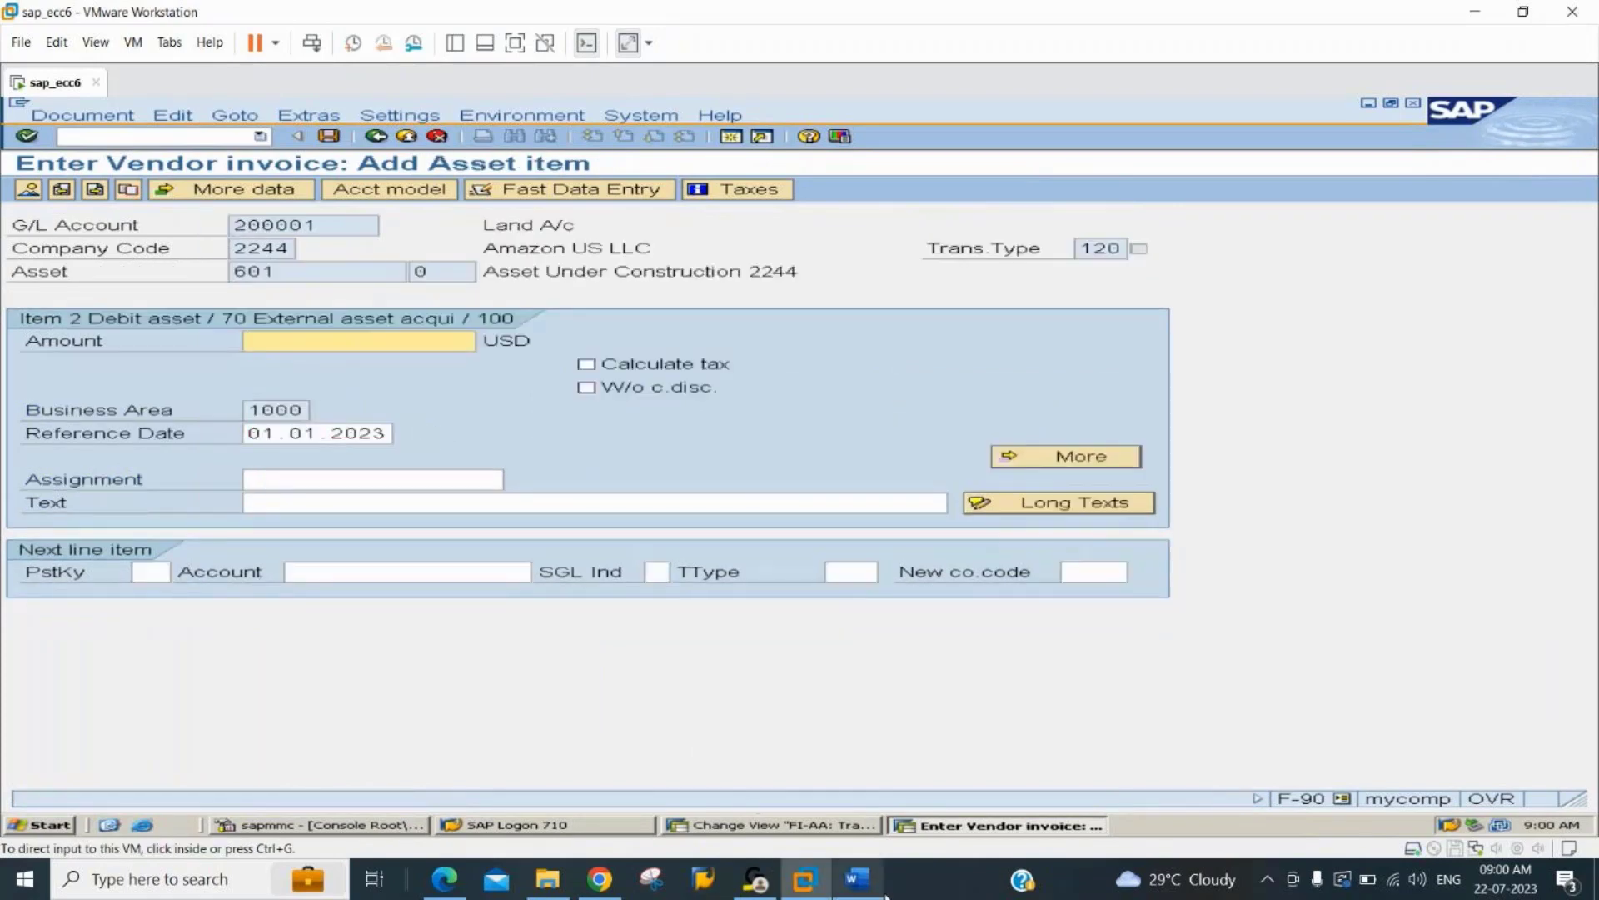
# Switch to the Word notes to check the AUC Settlement section on transaction and posting types, and return to the SAP asset item.
pyautogui.click(858, 879)
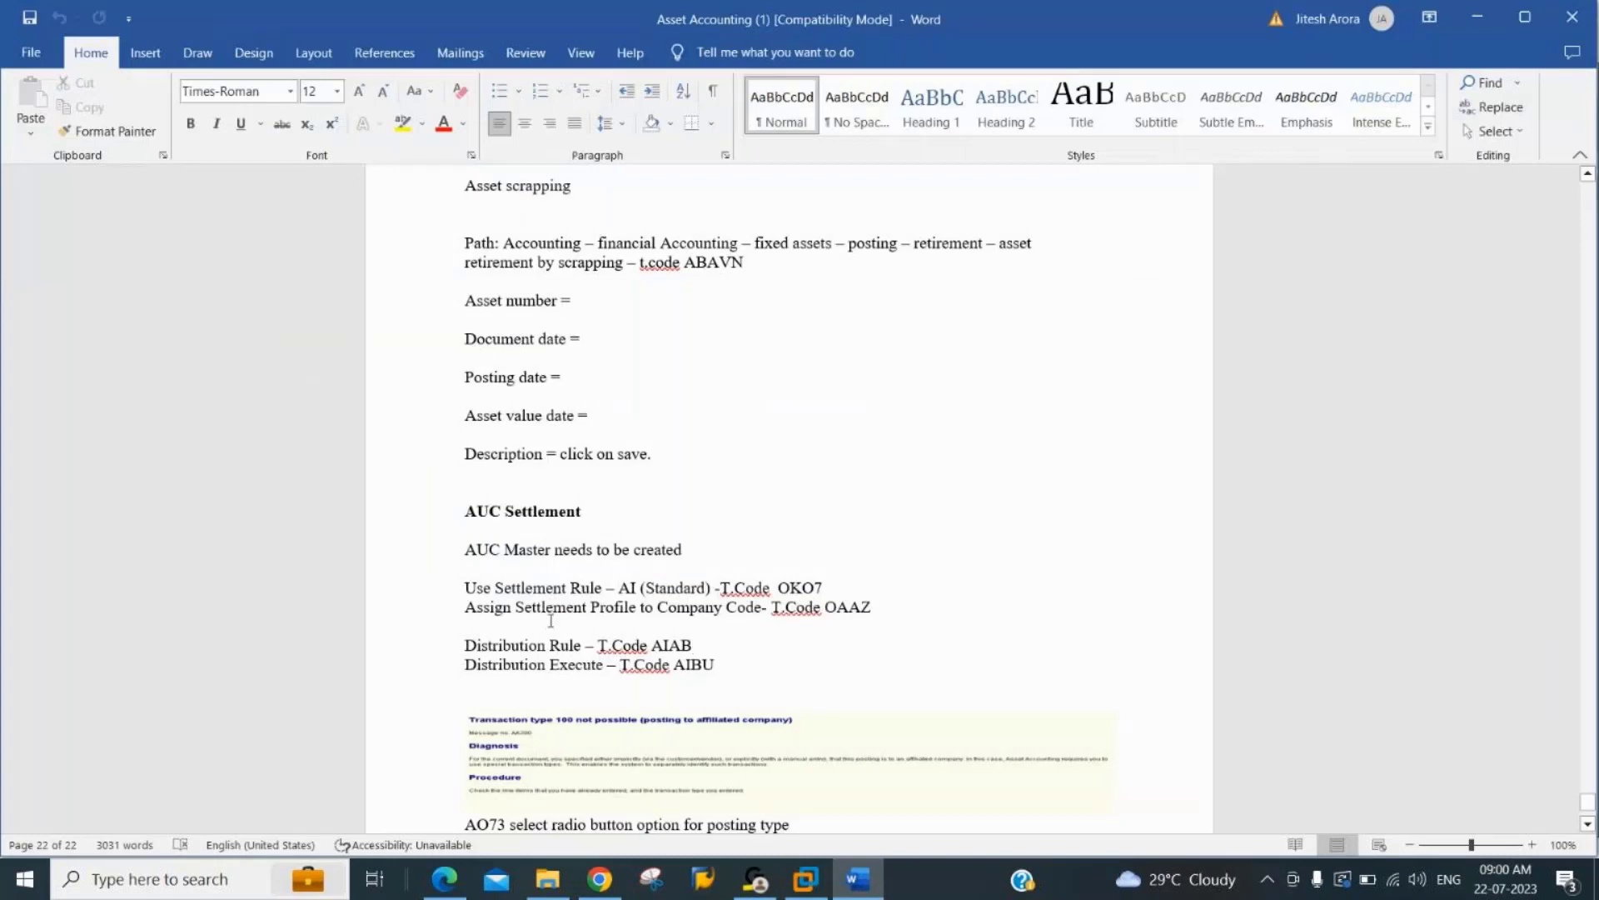
pyautogui.press('Down')
pyautogui.press('Down')
pyautogui.press('Down')
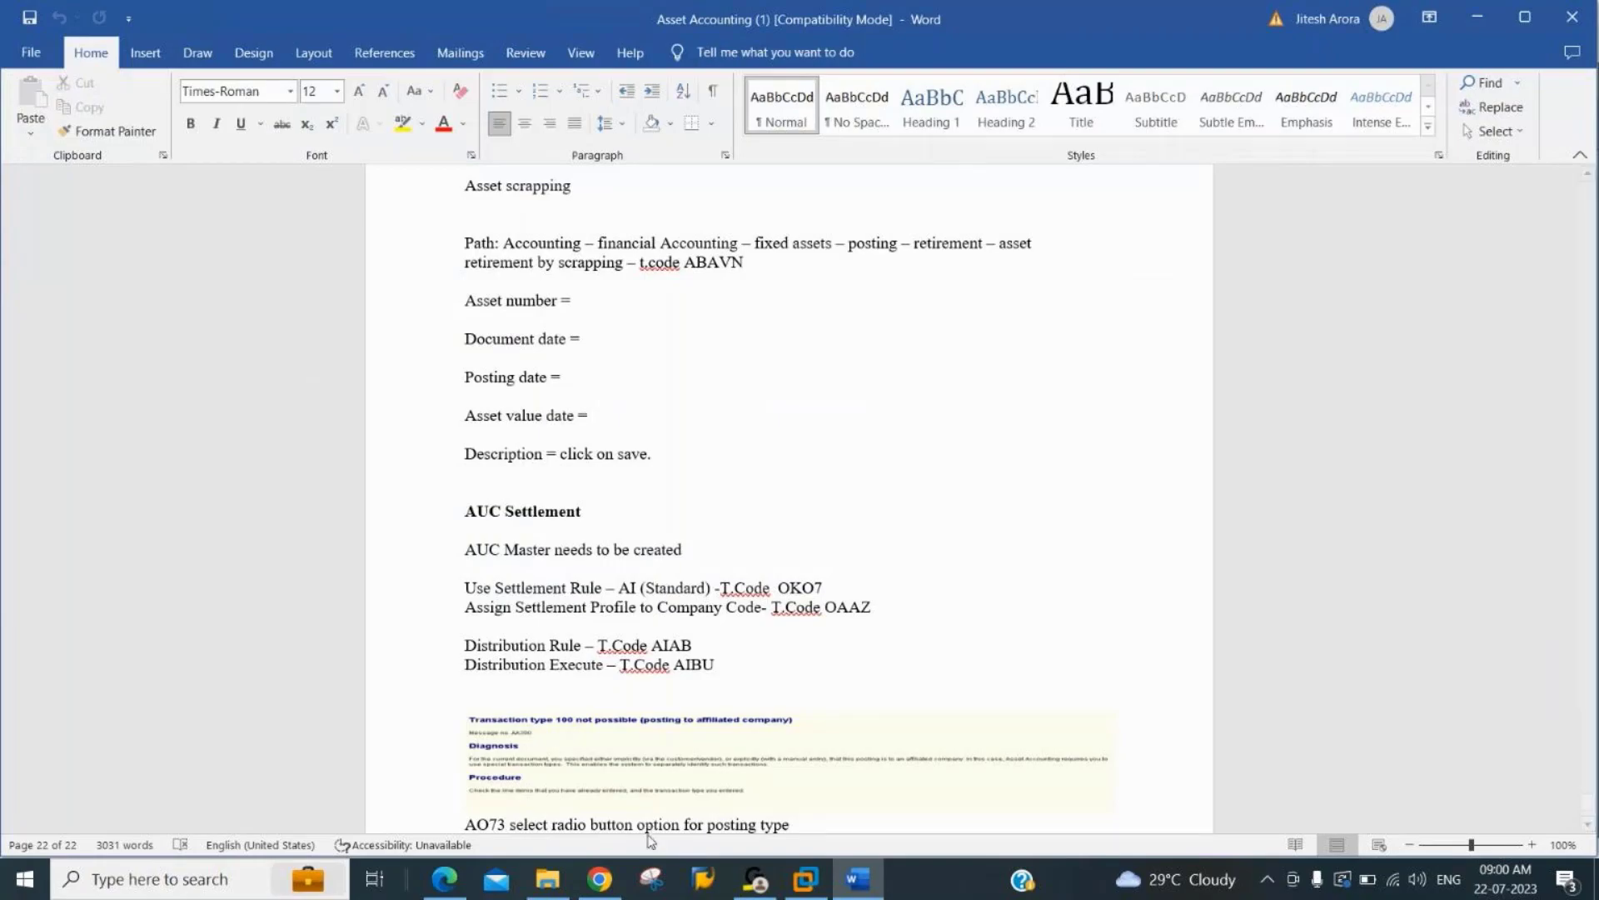
pyautogui.hotkey('alt', 'Tab')
pyautogui.hotkey('alt', 'Tab')
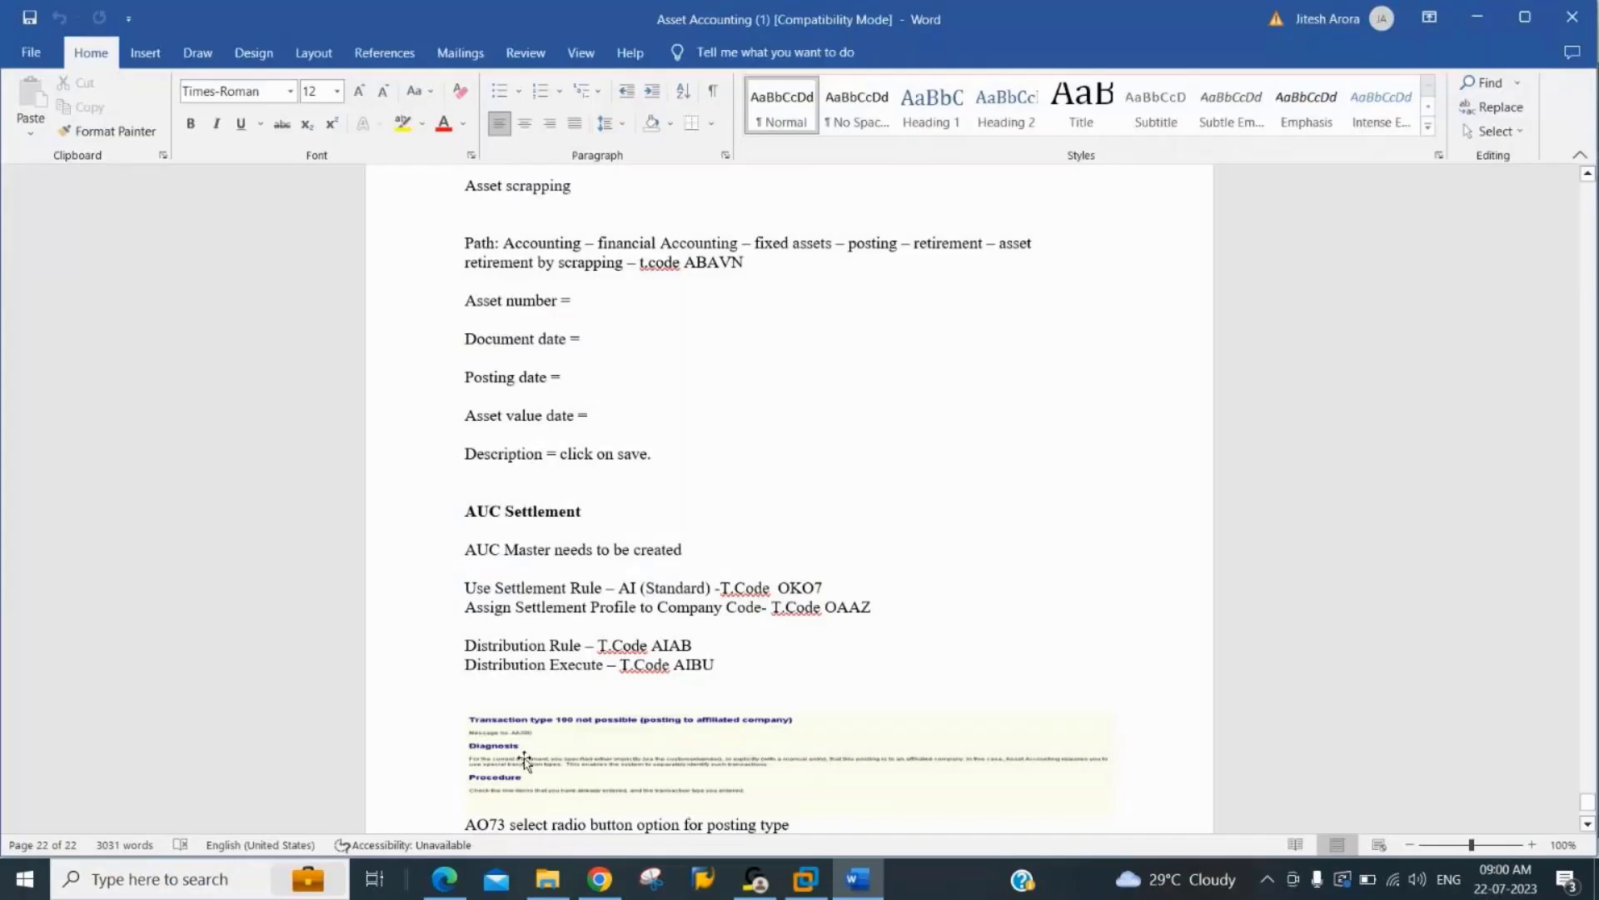
# Enter * as the asset item's amount and + as its text, and post the vendor invoice from the document overview.
pyautogui.hotkey('alt', 'Tab')
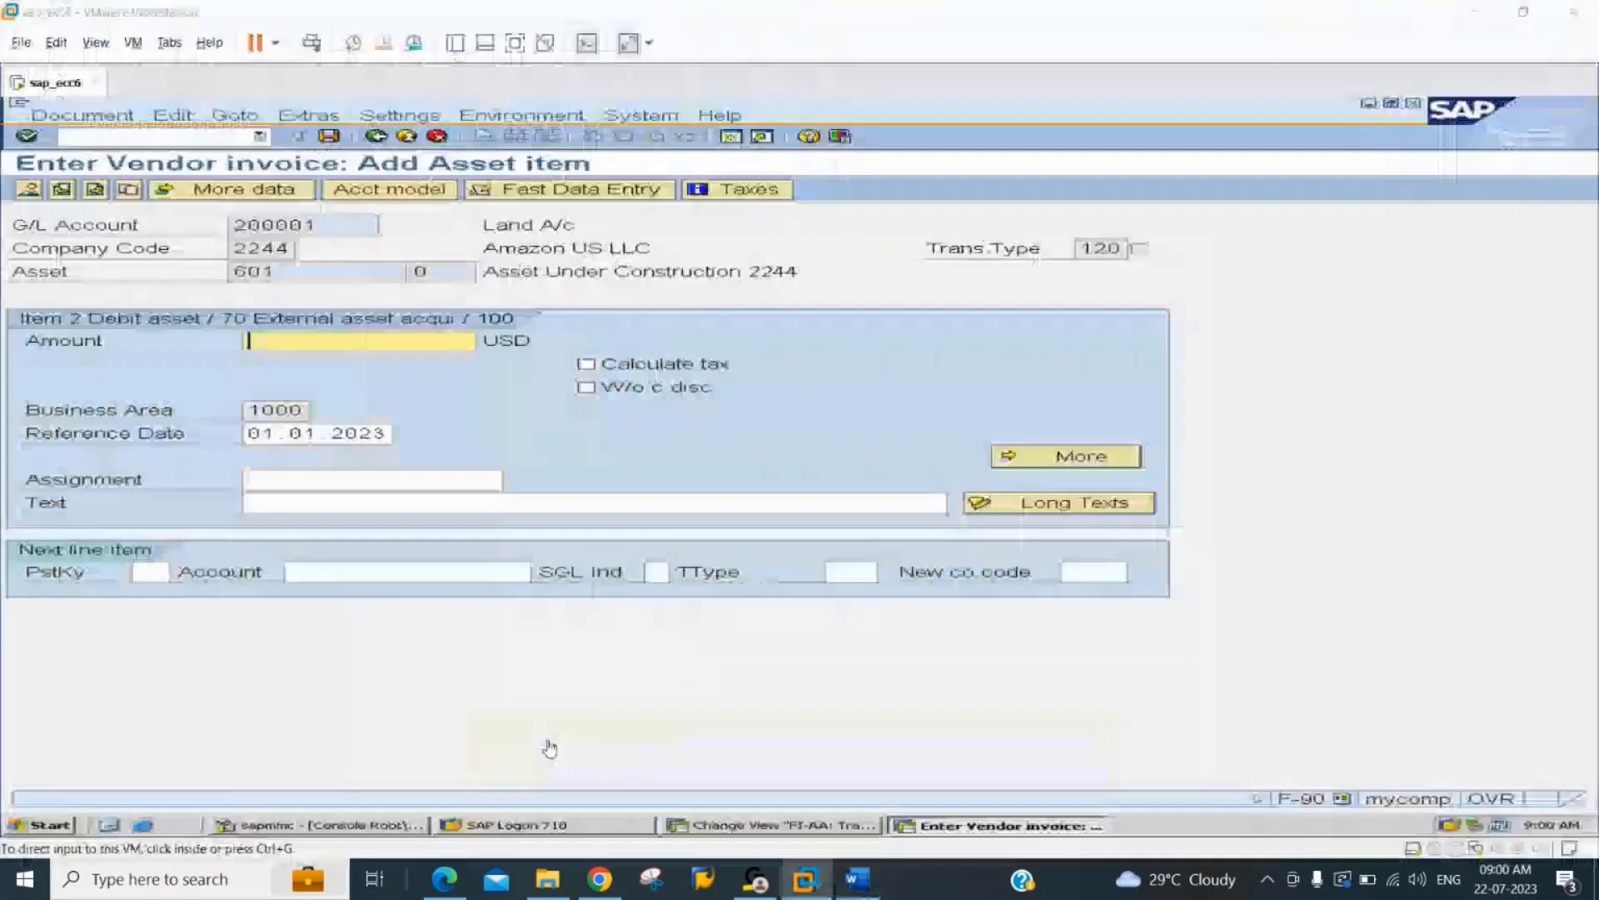
pyautogui.hotkey('alt', 'Tab')
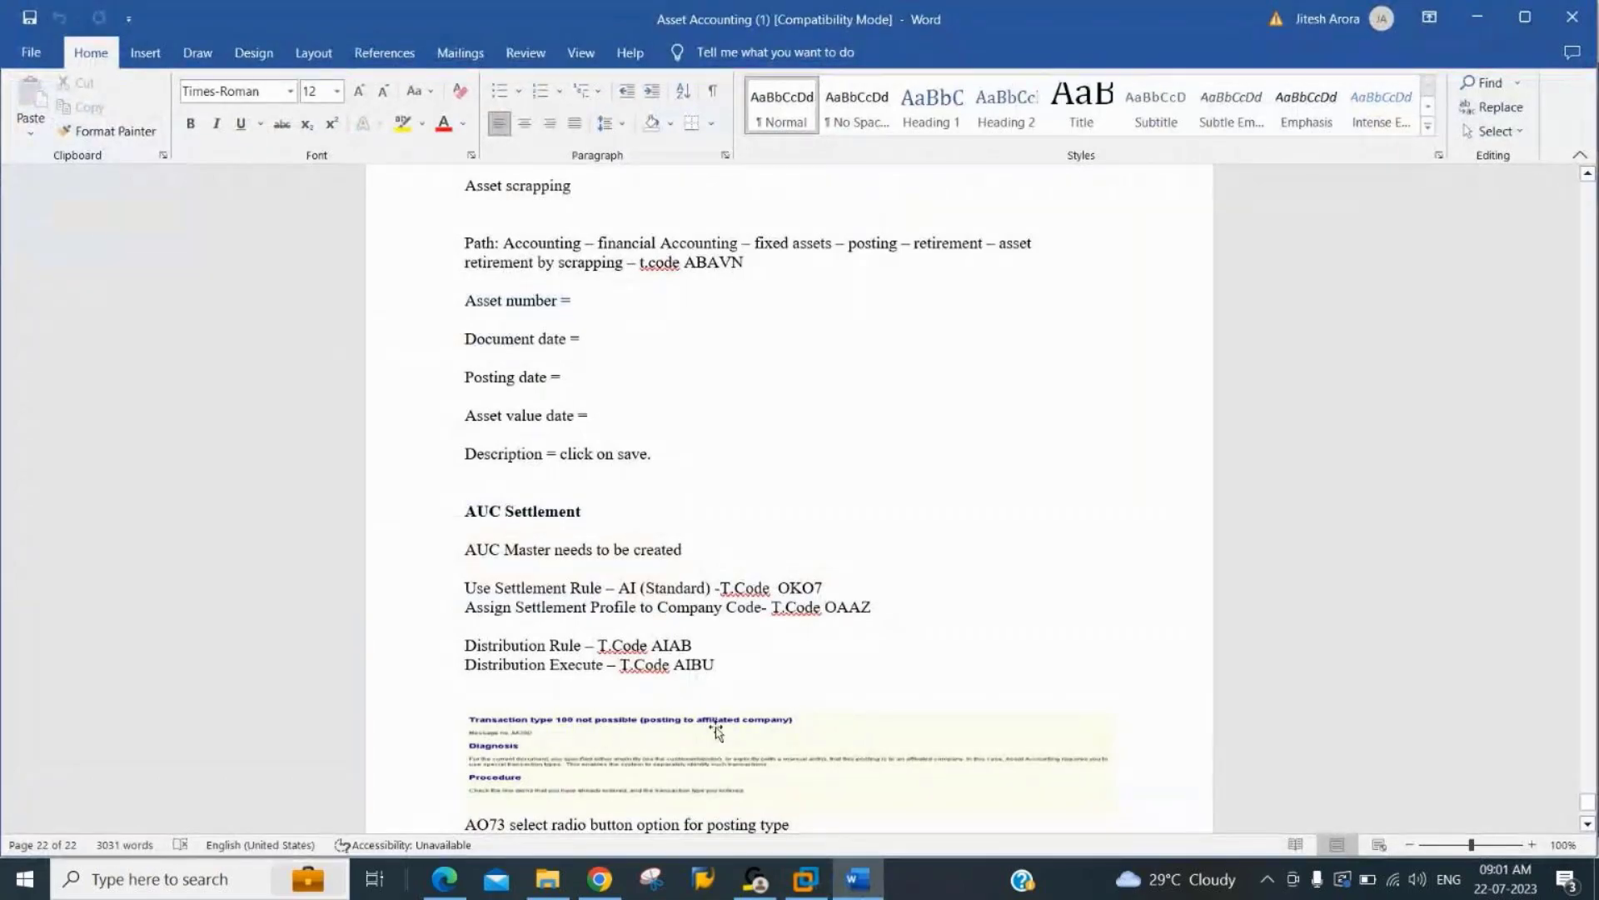
pyautogui.hotkey('alt', 'Tab')
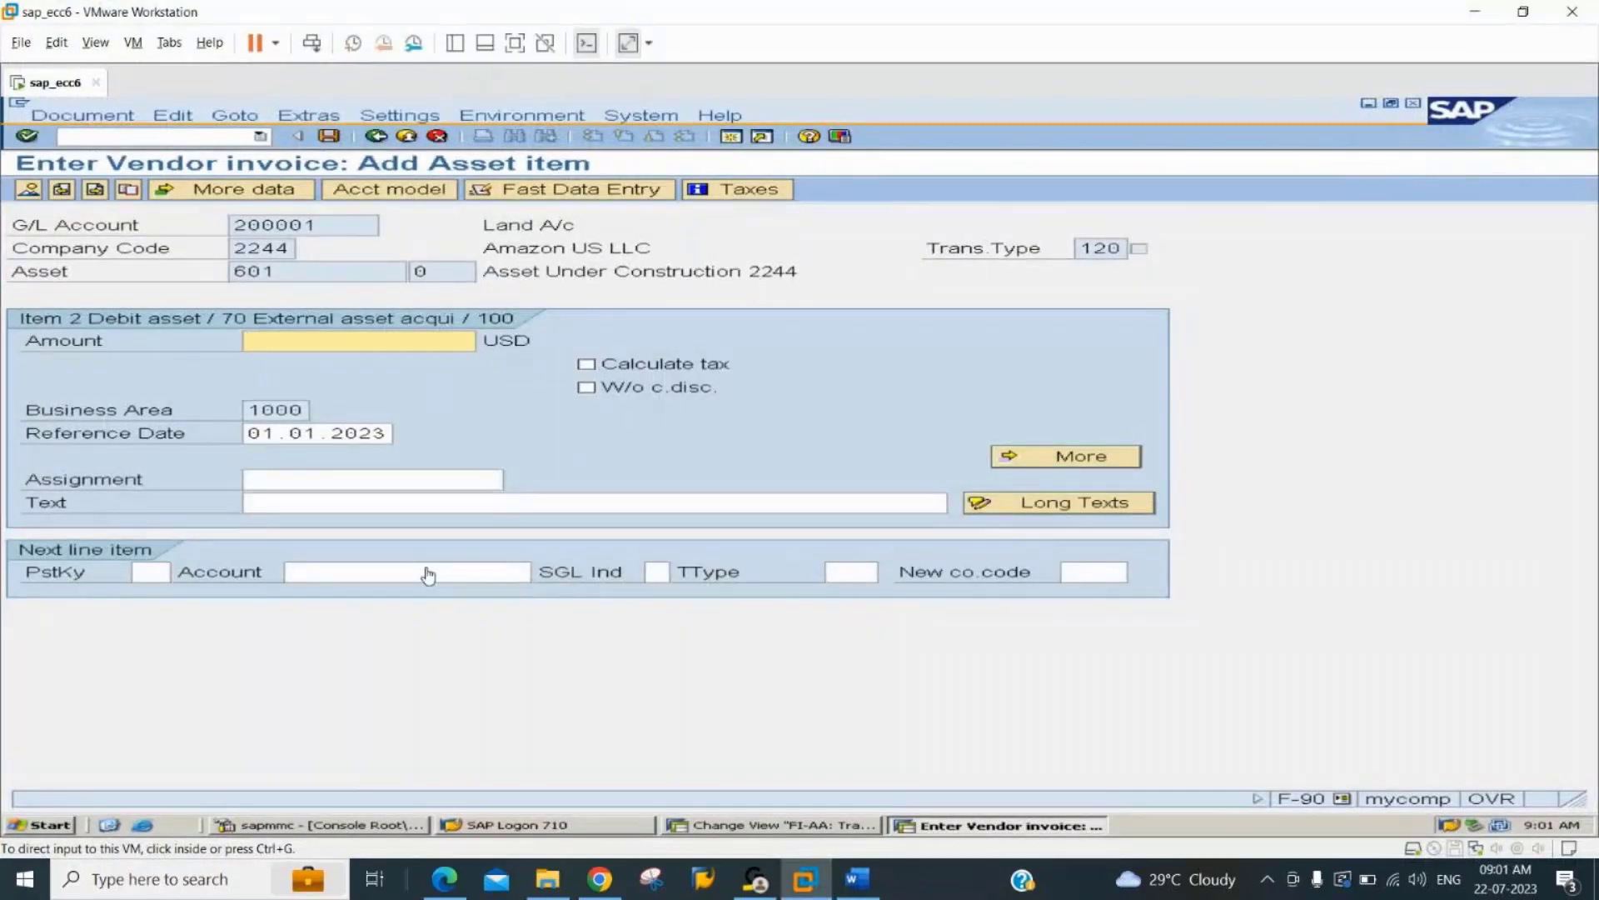
pyautogui.click(383, 345)
pyautogui.write('*')
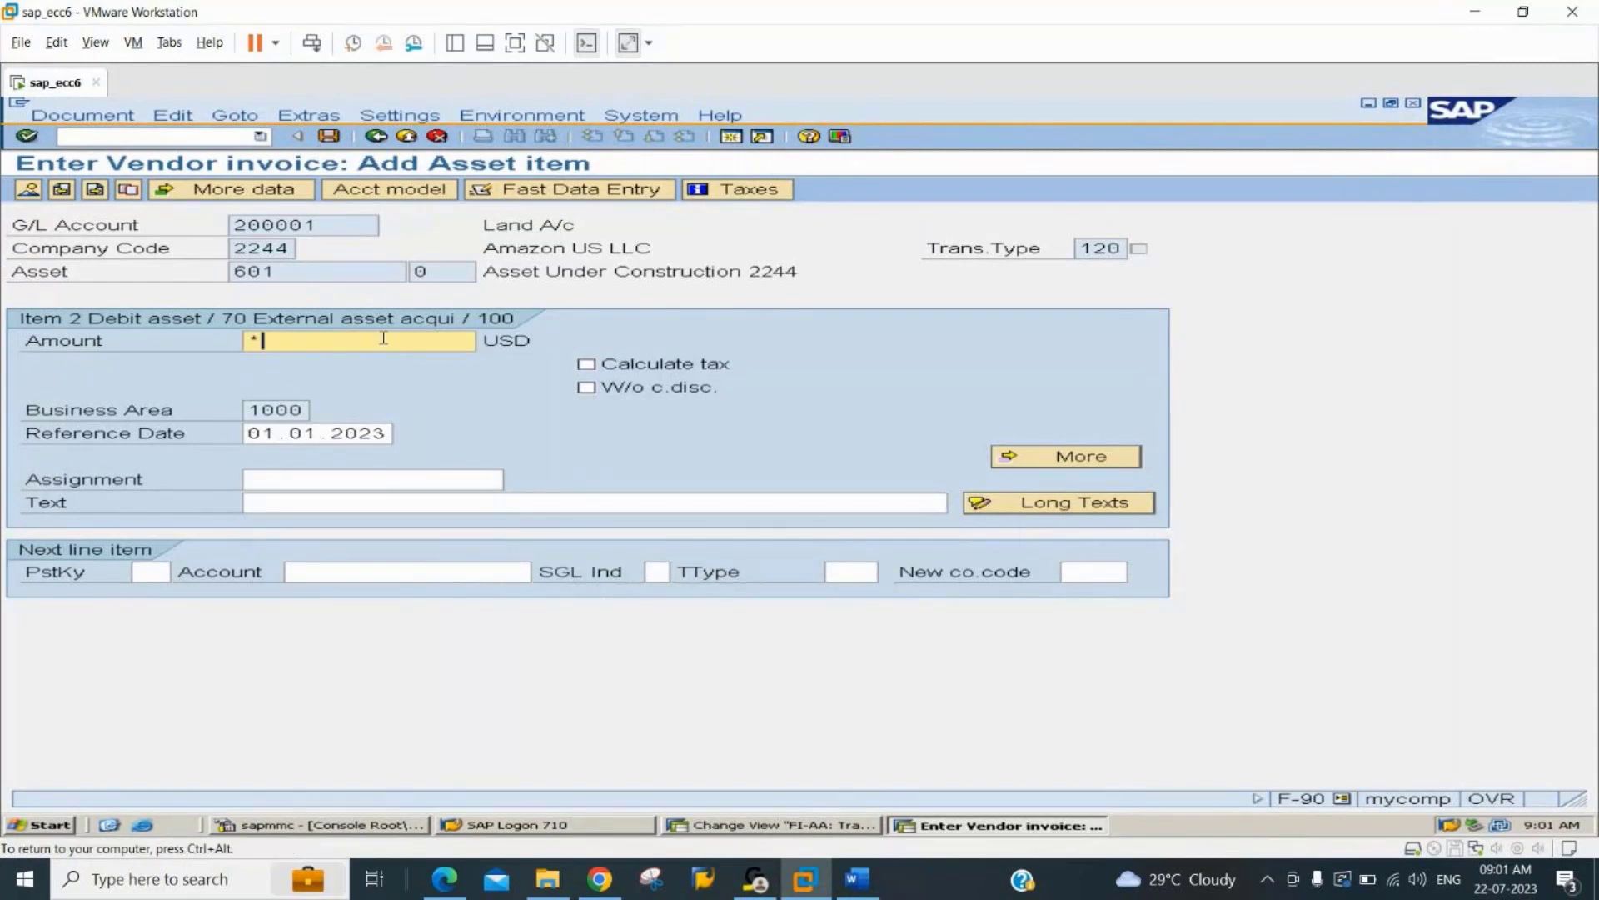
pyautogui.press('Tab')
pyautogui.press('Tab')
pyautogui.press('Tab')
pyautogui.press('Tab')
pyautogui.press('Tab')
pyautogui.press('Tab')
pyautogui.write('*')
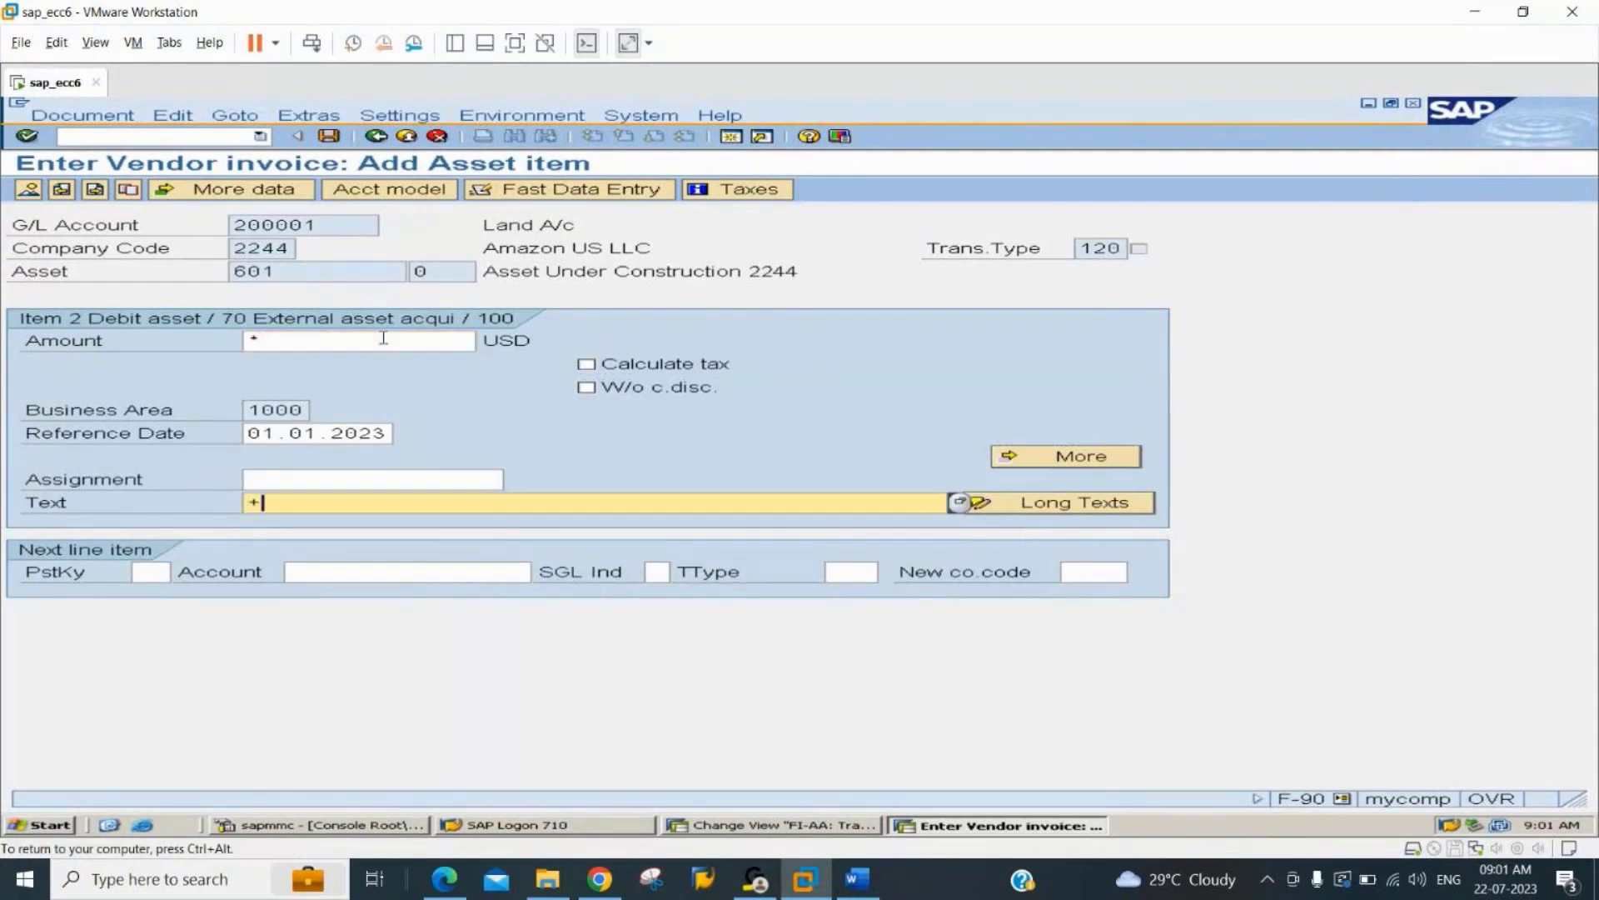
pyautogui.press('Return')
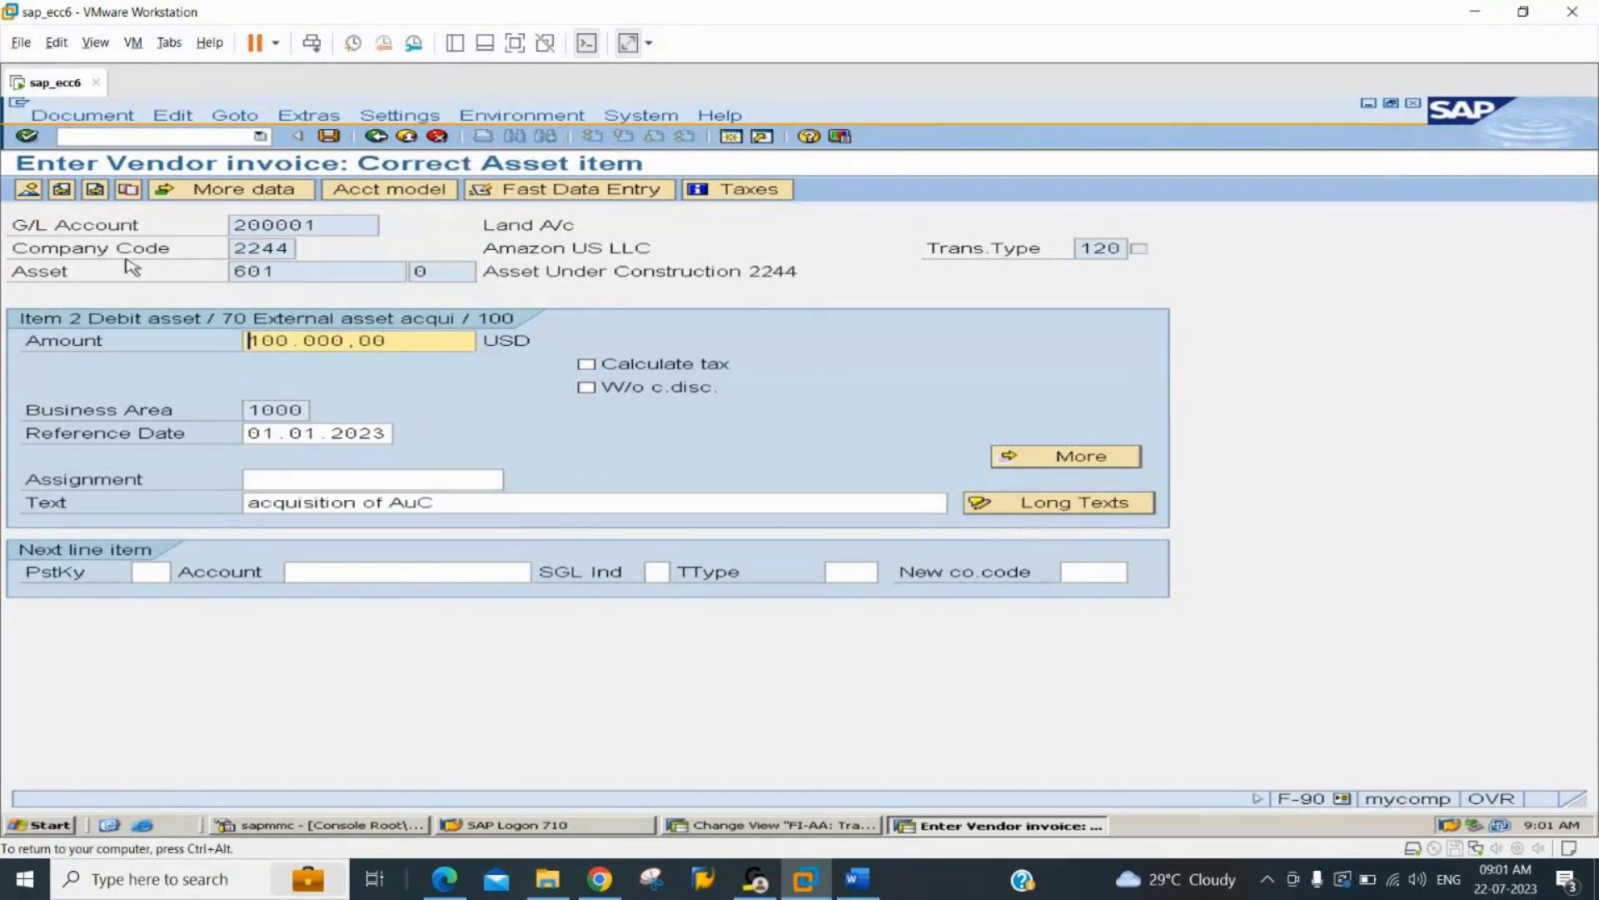
pyautogui.click(27, 189)
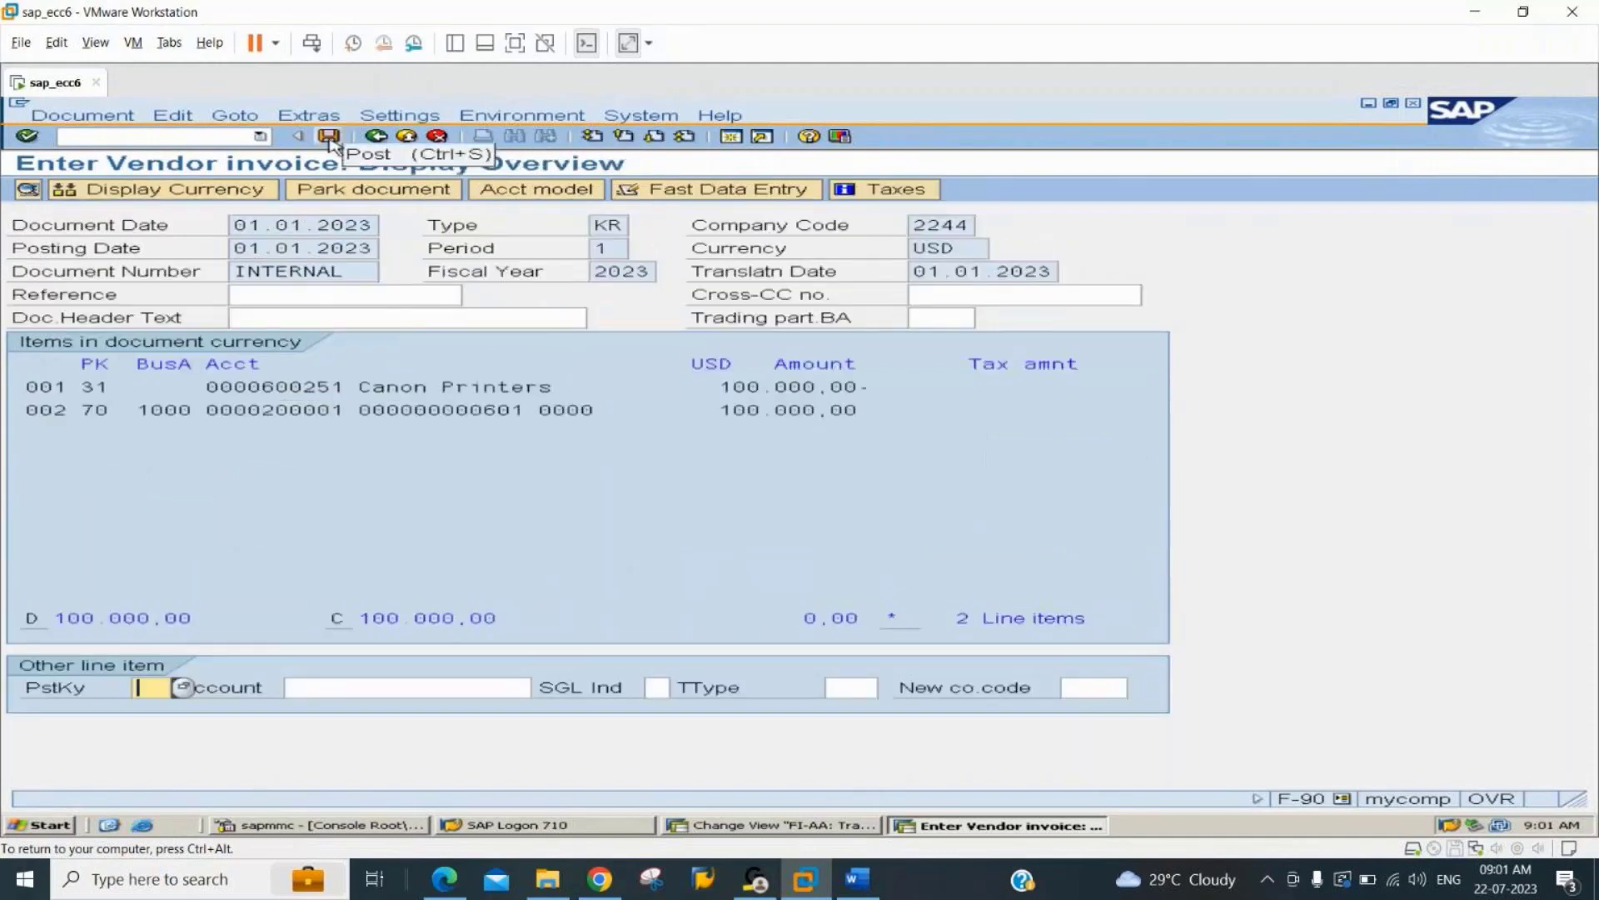
pyautogui.click(330, 137)
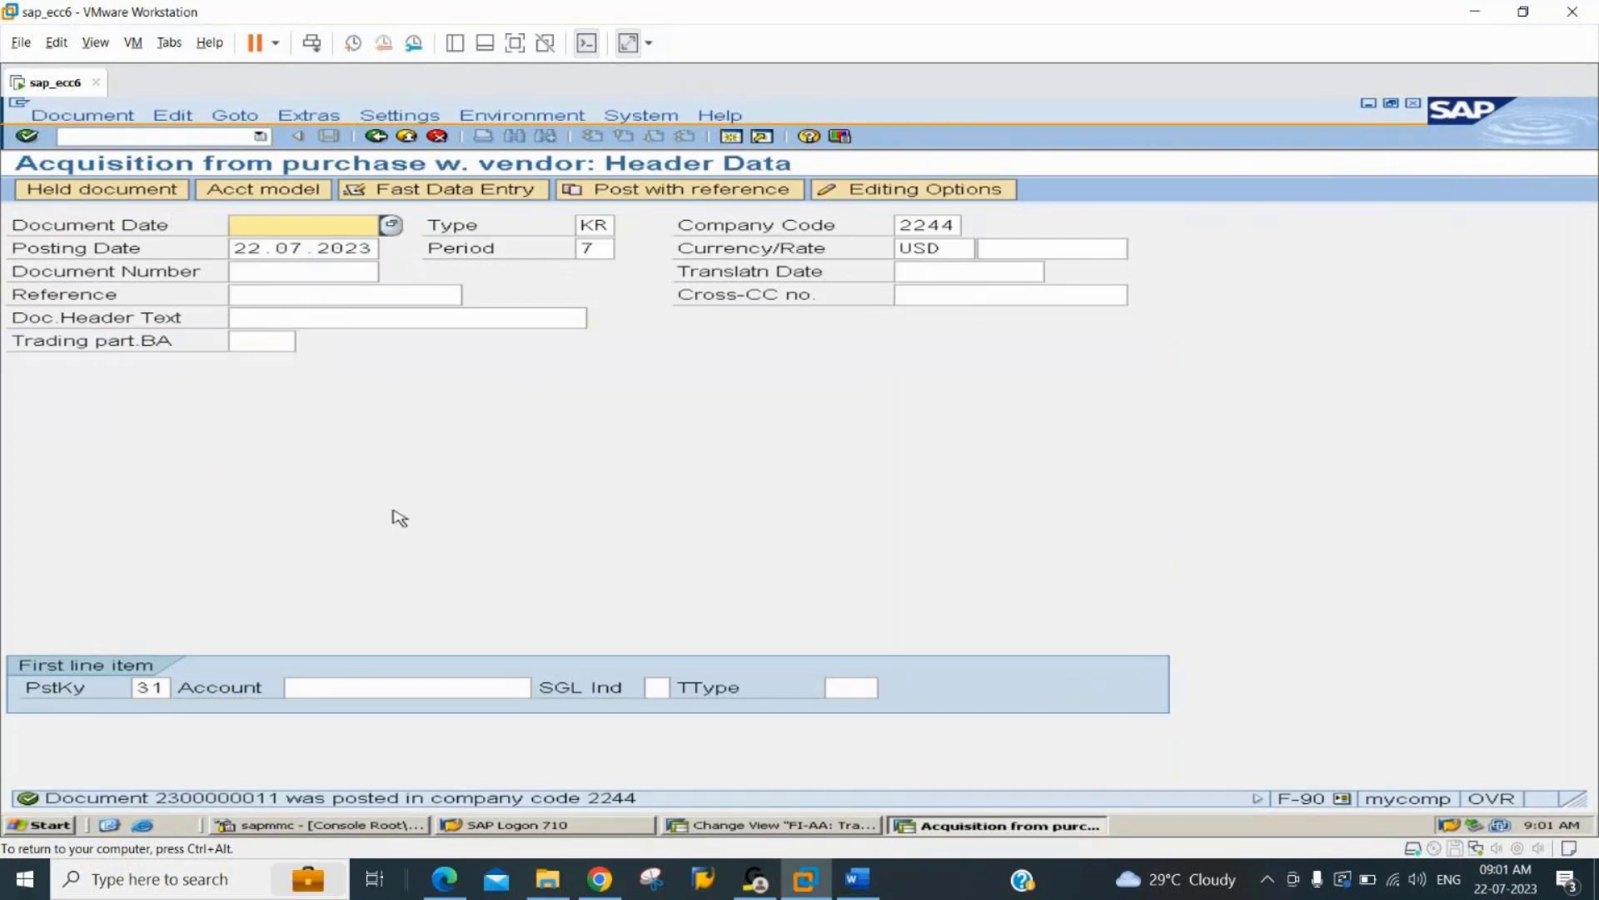
# Display the asset values of asset 601 in company code 2244 and check its APC transactions and acquisition value.
pyautogui.click(758, 823)
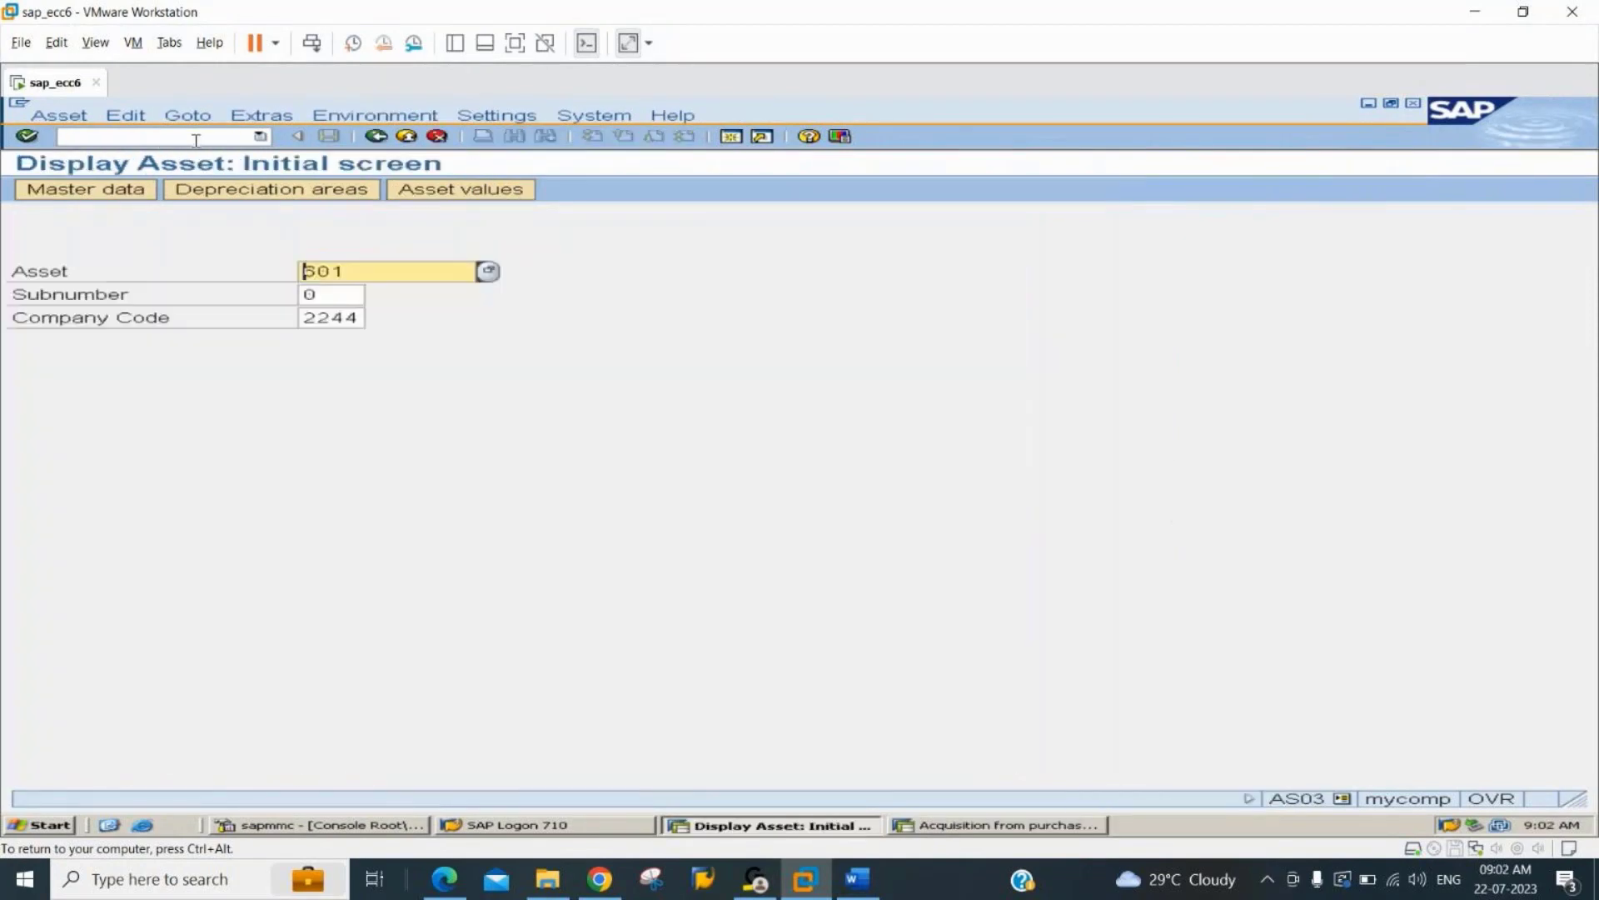
pyautogui.click(493, 190)
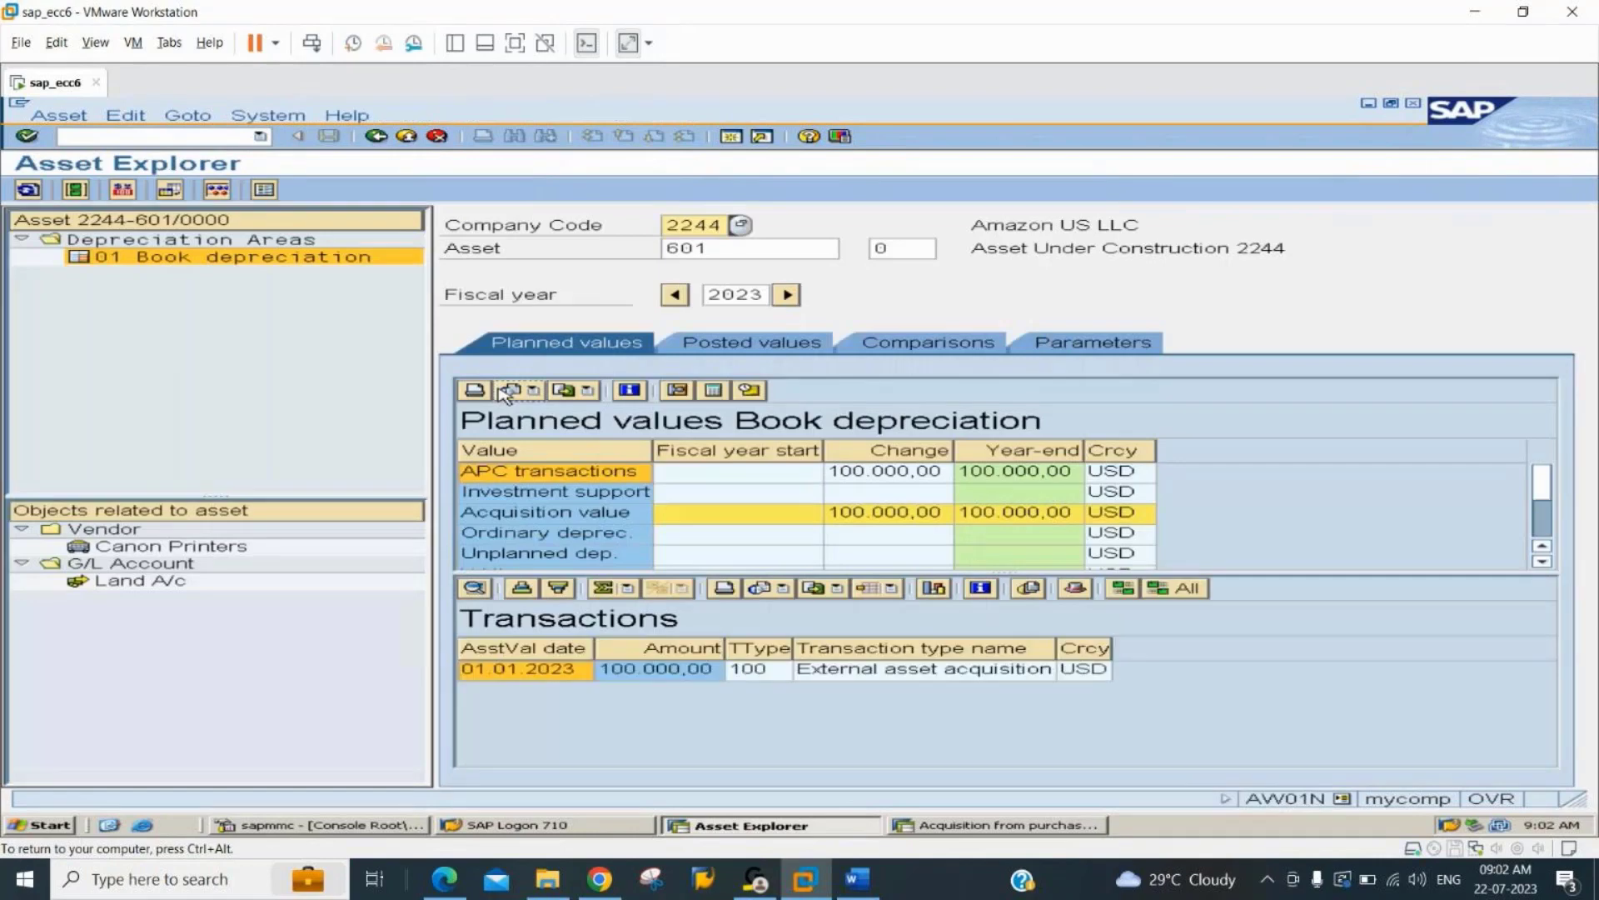
pyautogui.click(910, 478)
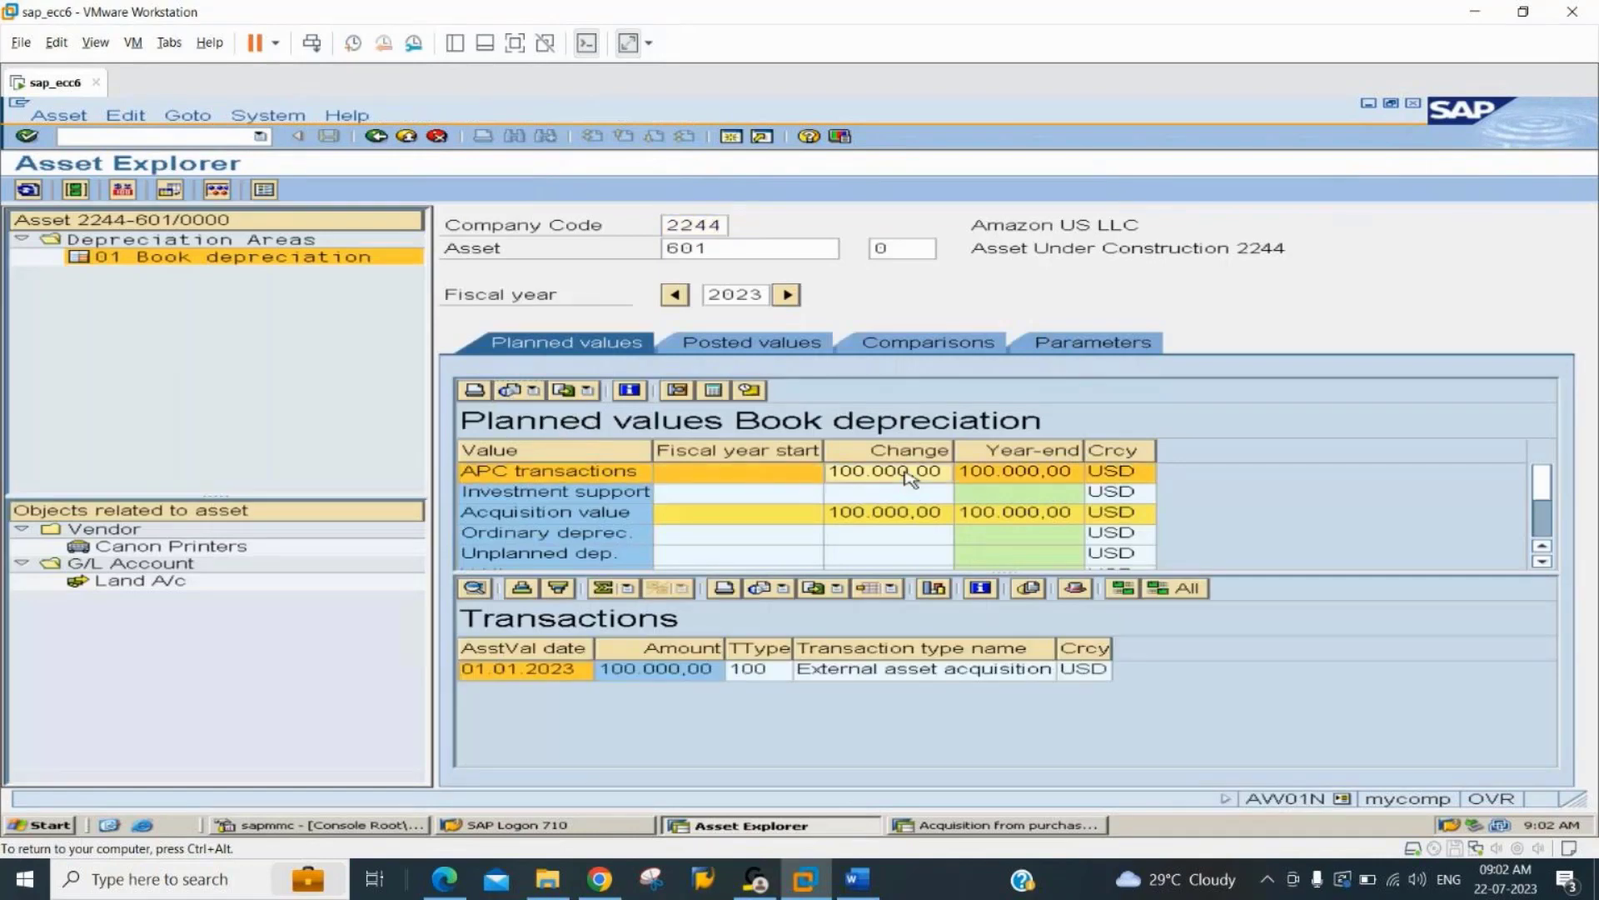
pyautogui.click(875, 518)
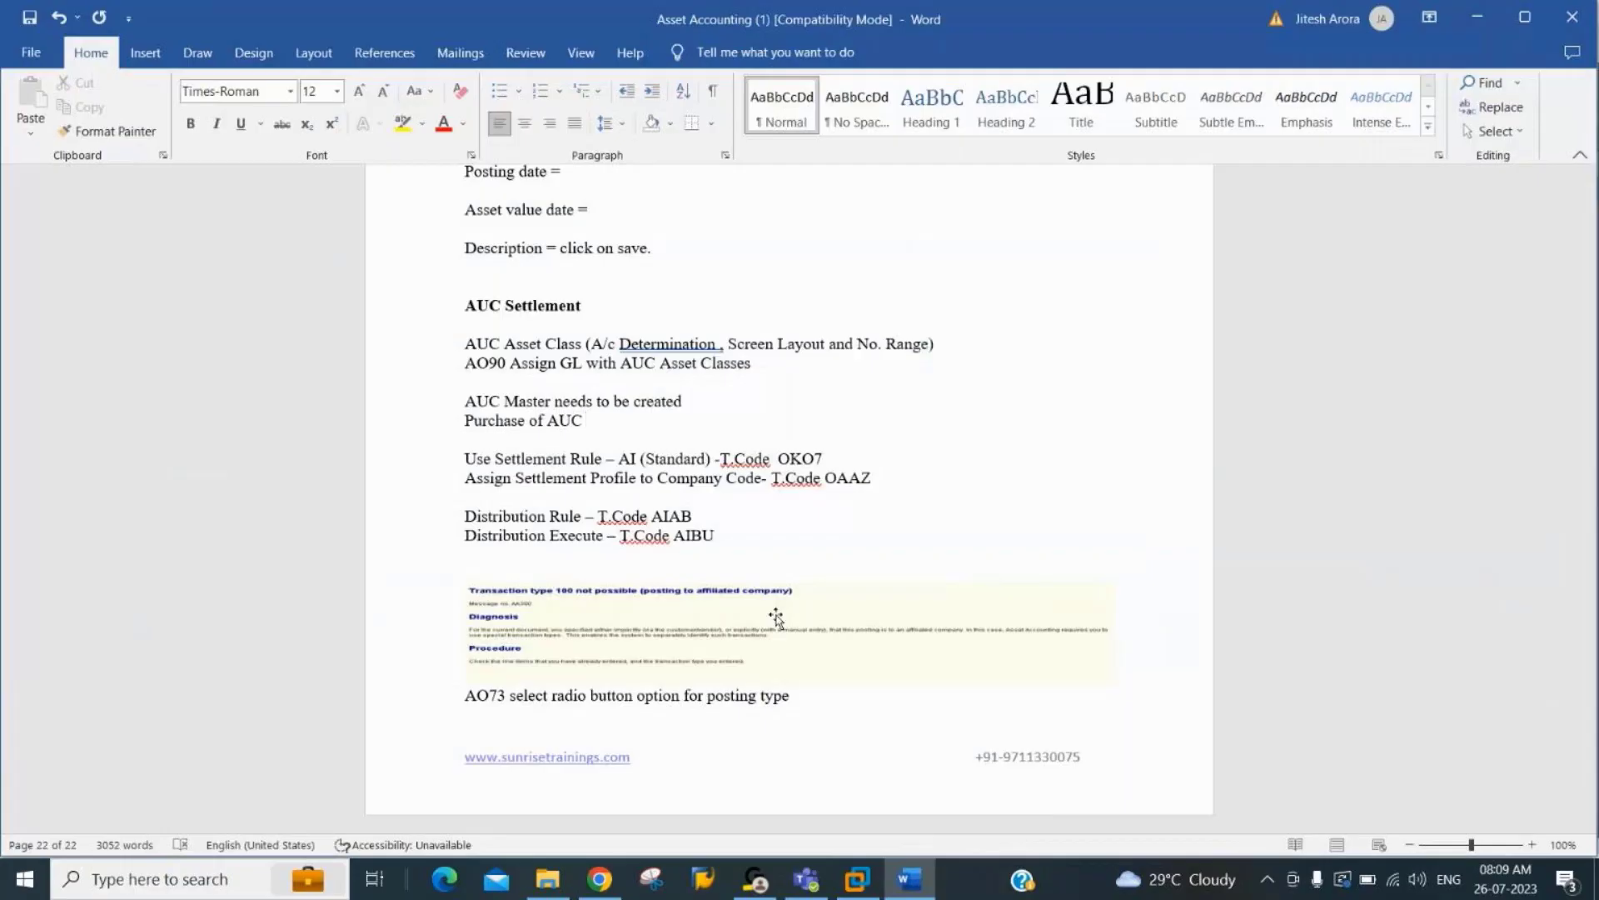
# Review the AUC Settlement section in the Word notes.
pyautogui.press('Down')
pyautogui.press('Down')
pyautogui.press('Down')
pyautogui.press('Down')
pyautogui.press('Down')
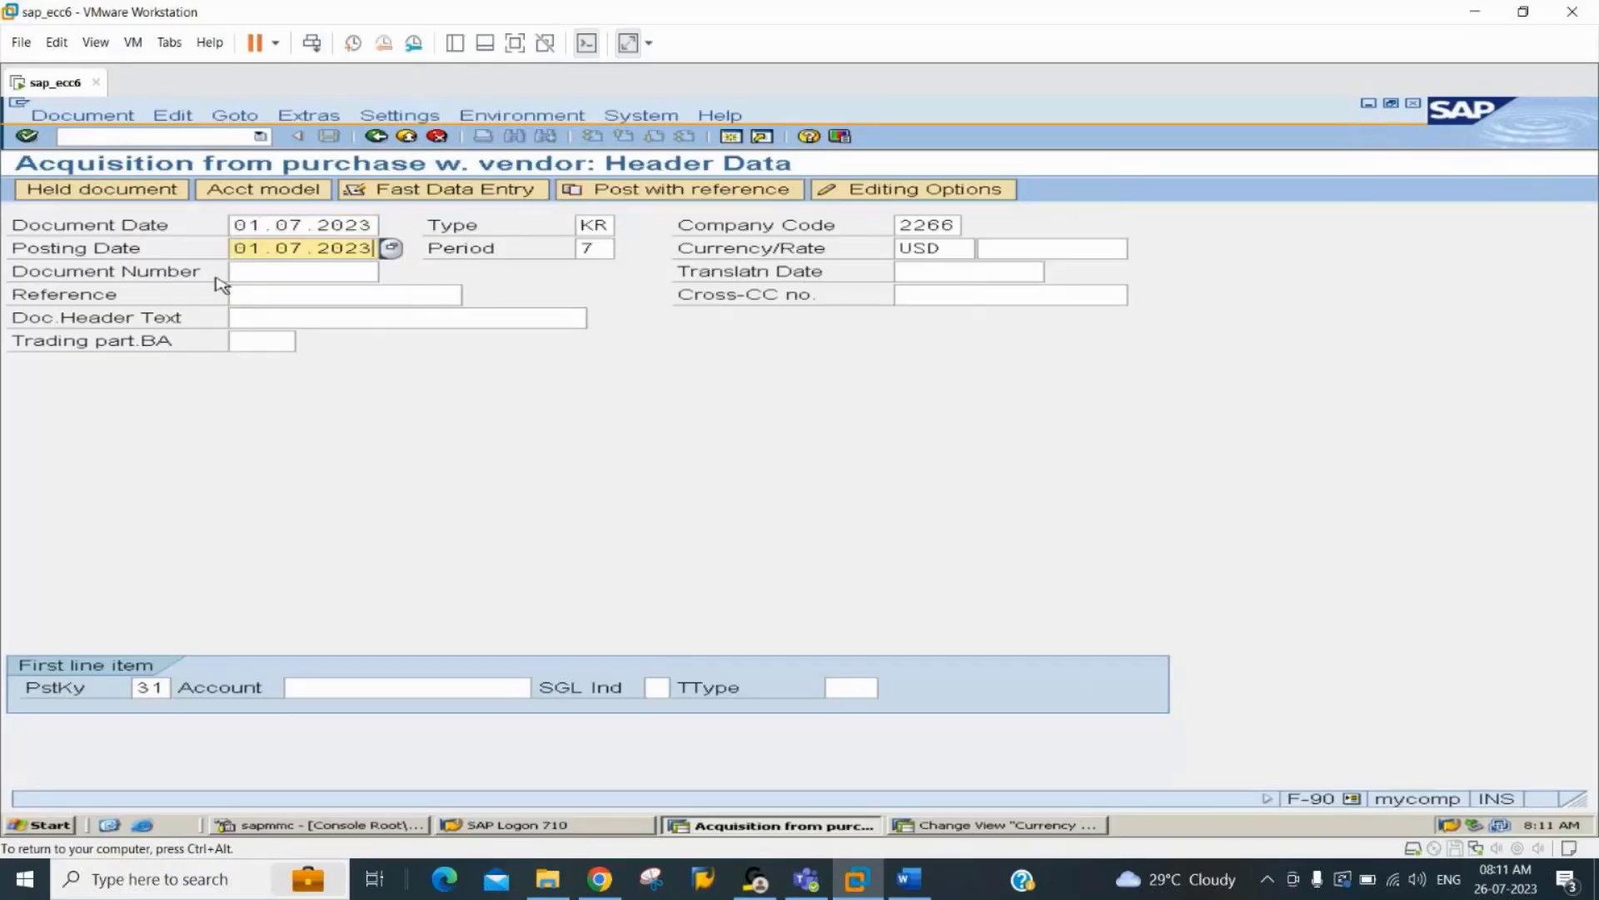
# Set the F-90 header's document and posting dates to 01.07.2023 and the company code to 2244.
pyautogui.press('Tab')
pyautogui.hotkey('shift', 'Tab')
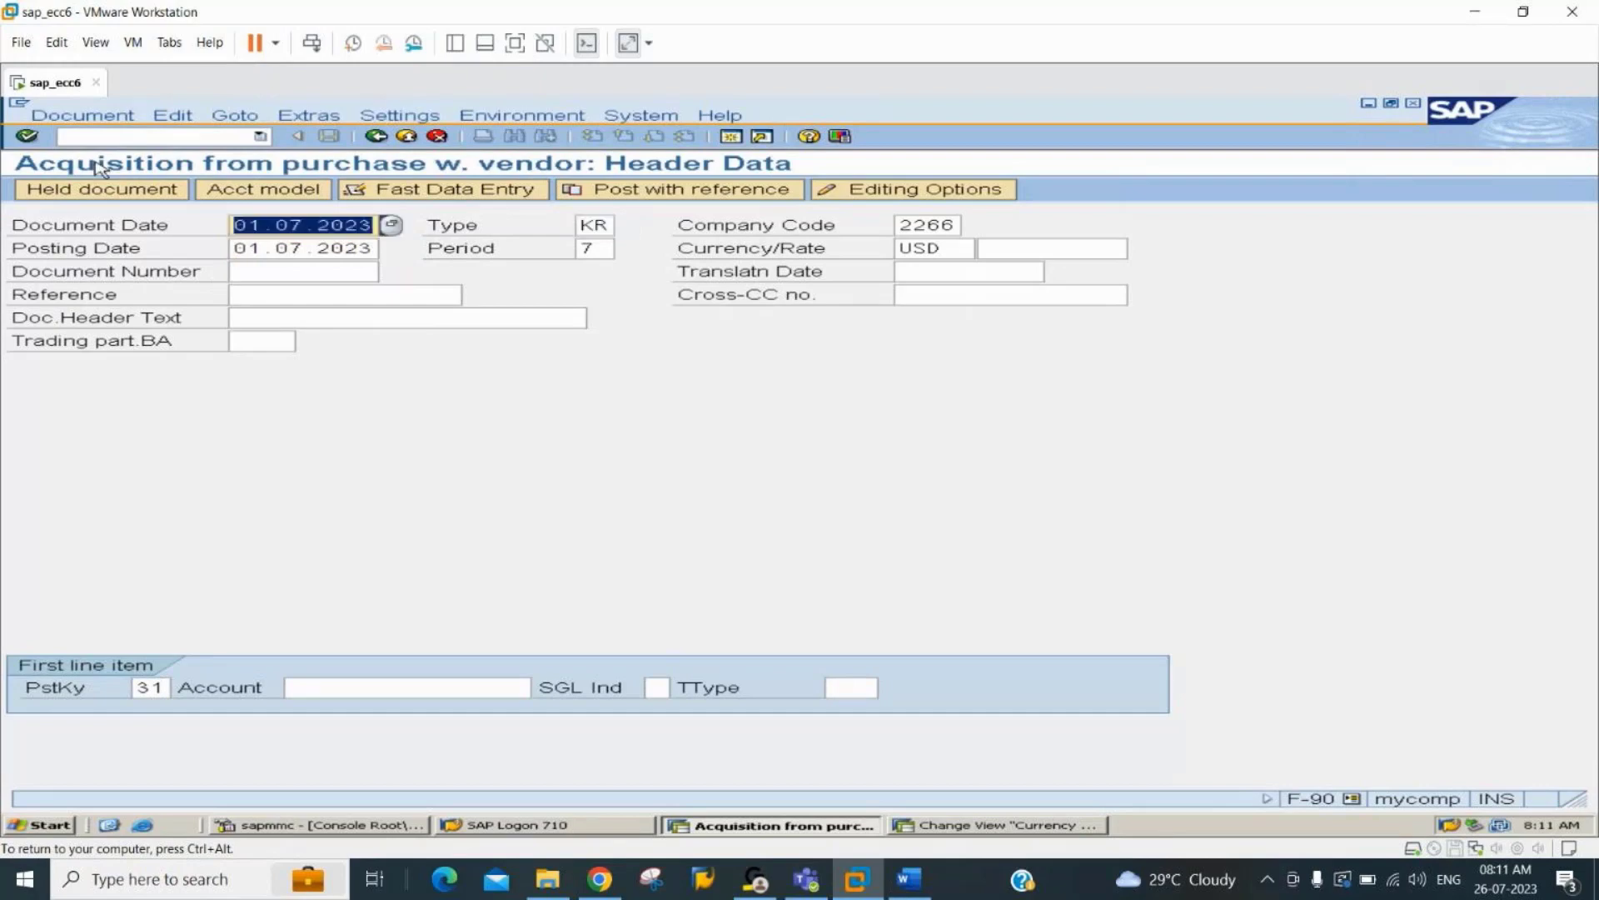
pyautogui.click(134, 137)
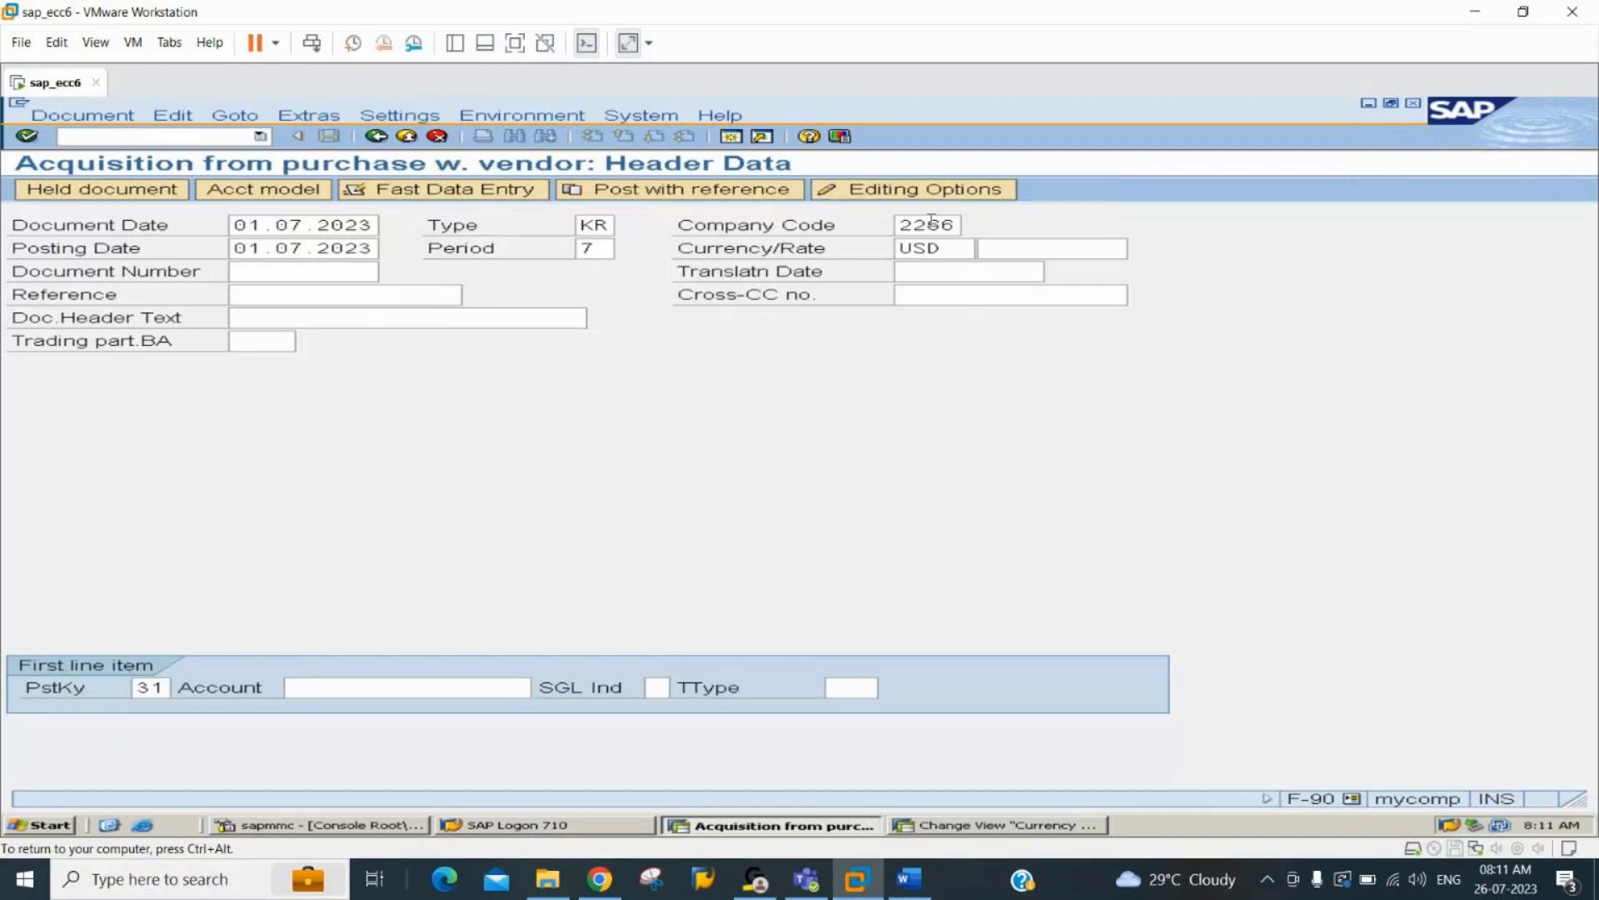
pyautogui.click(931, 224)
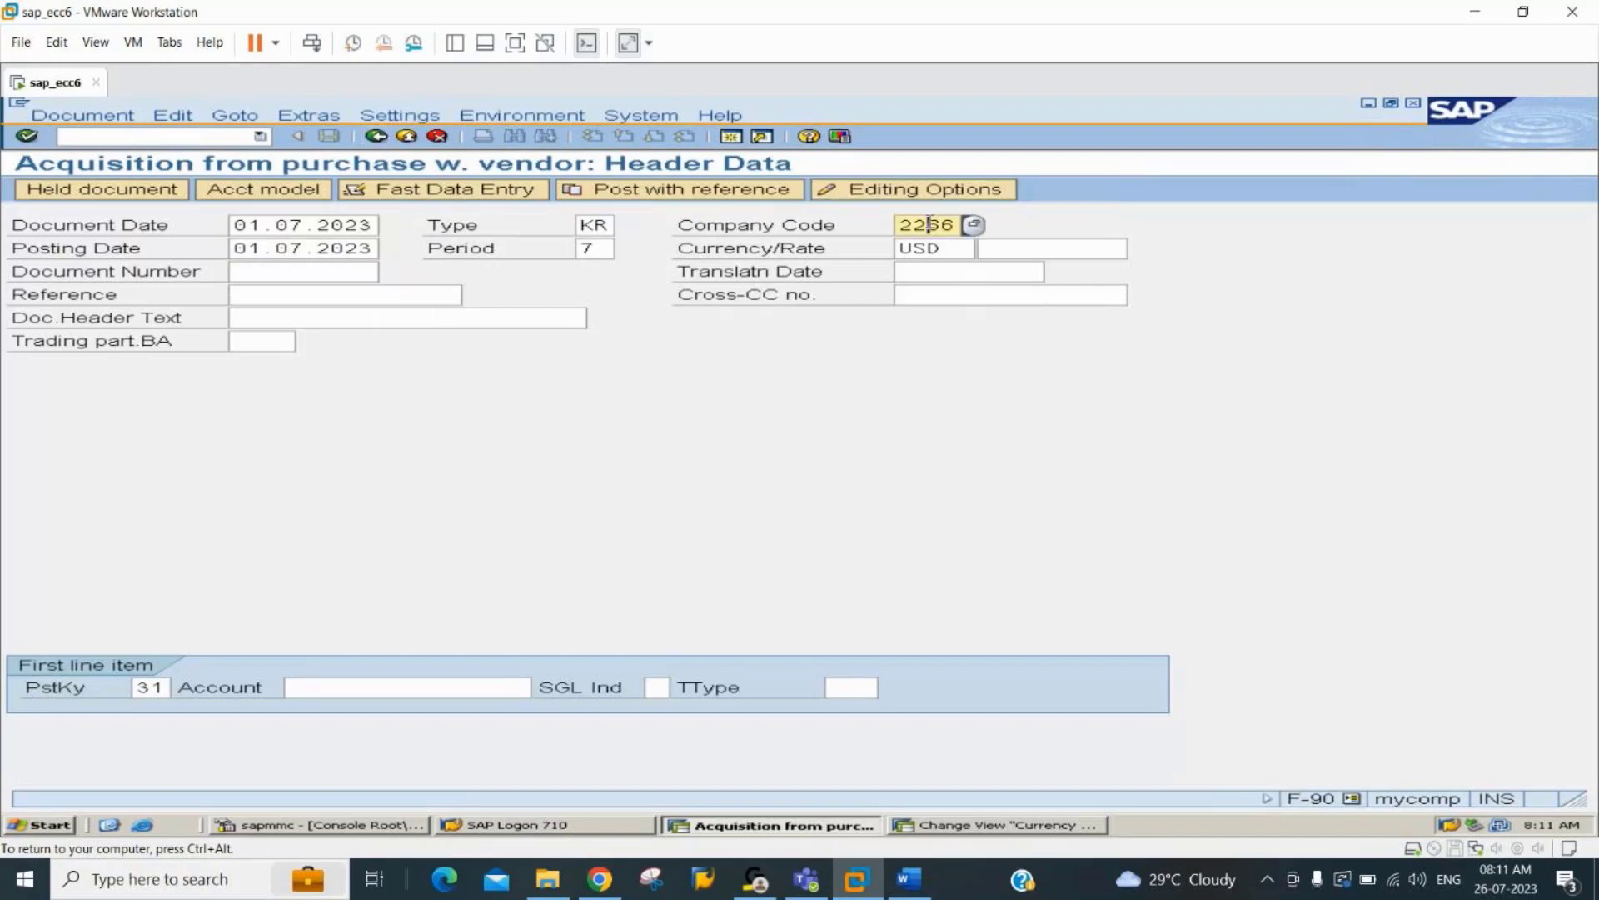
pyautogui.press('Return')
pyautogui.press('Tab')
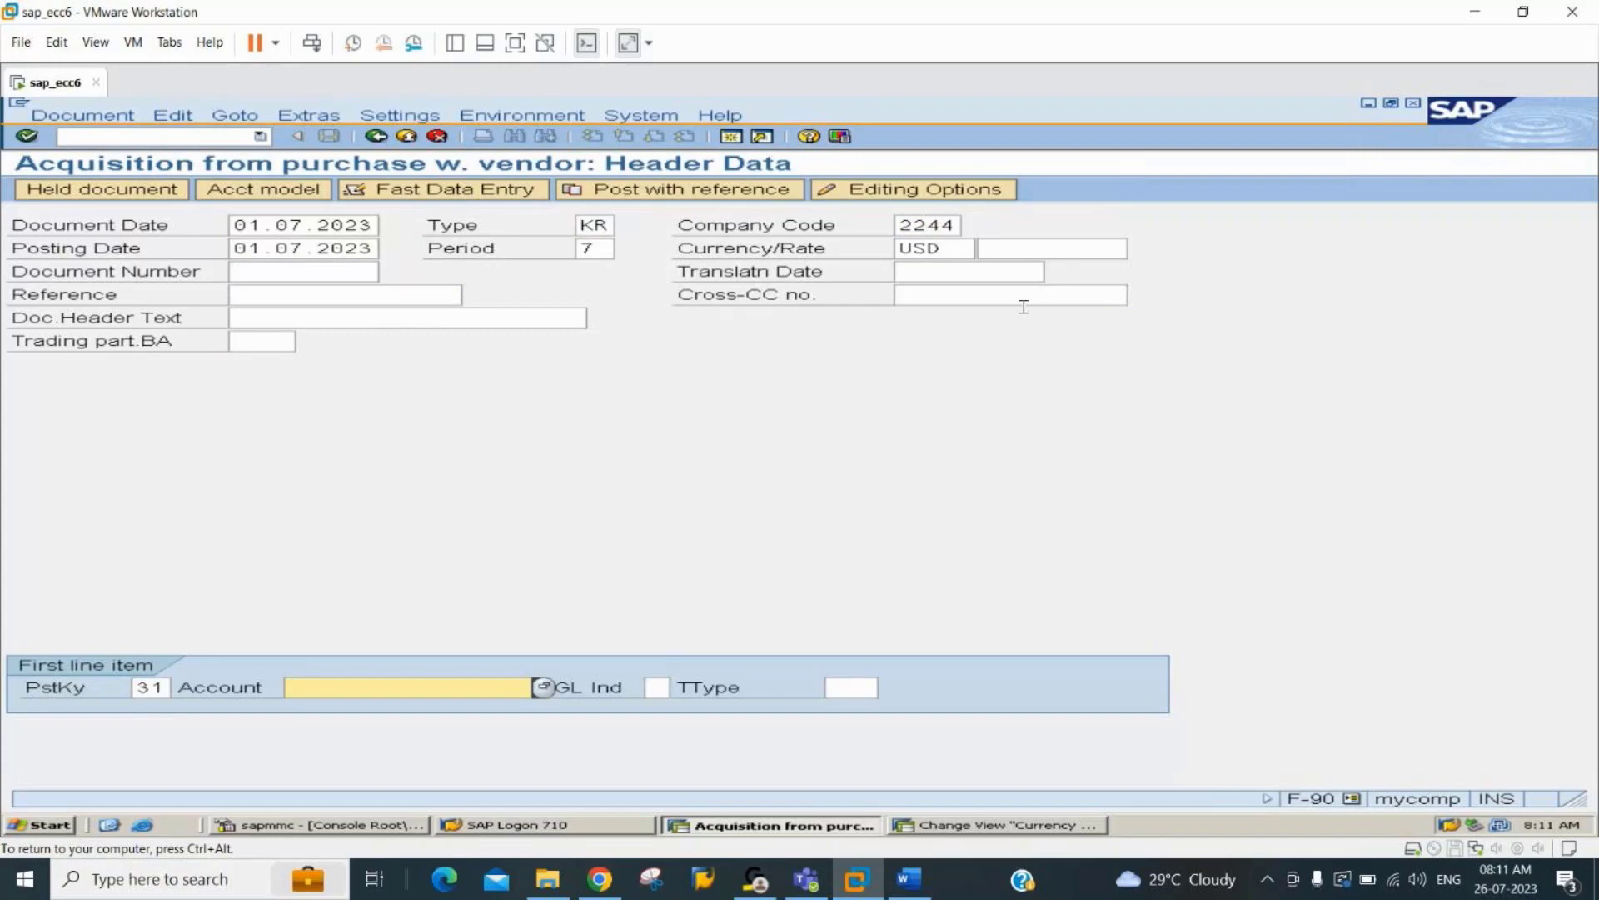
# Look up vendor Canon Printers for the first line item's account and proceed to the vendor item.
pyautogui.press('F4')
pyautogui.press('Return')
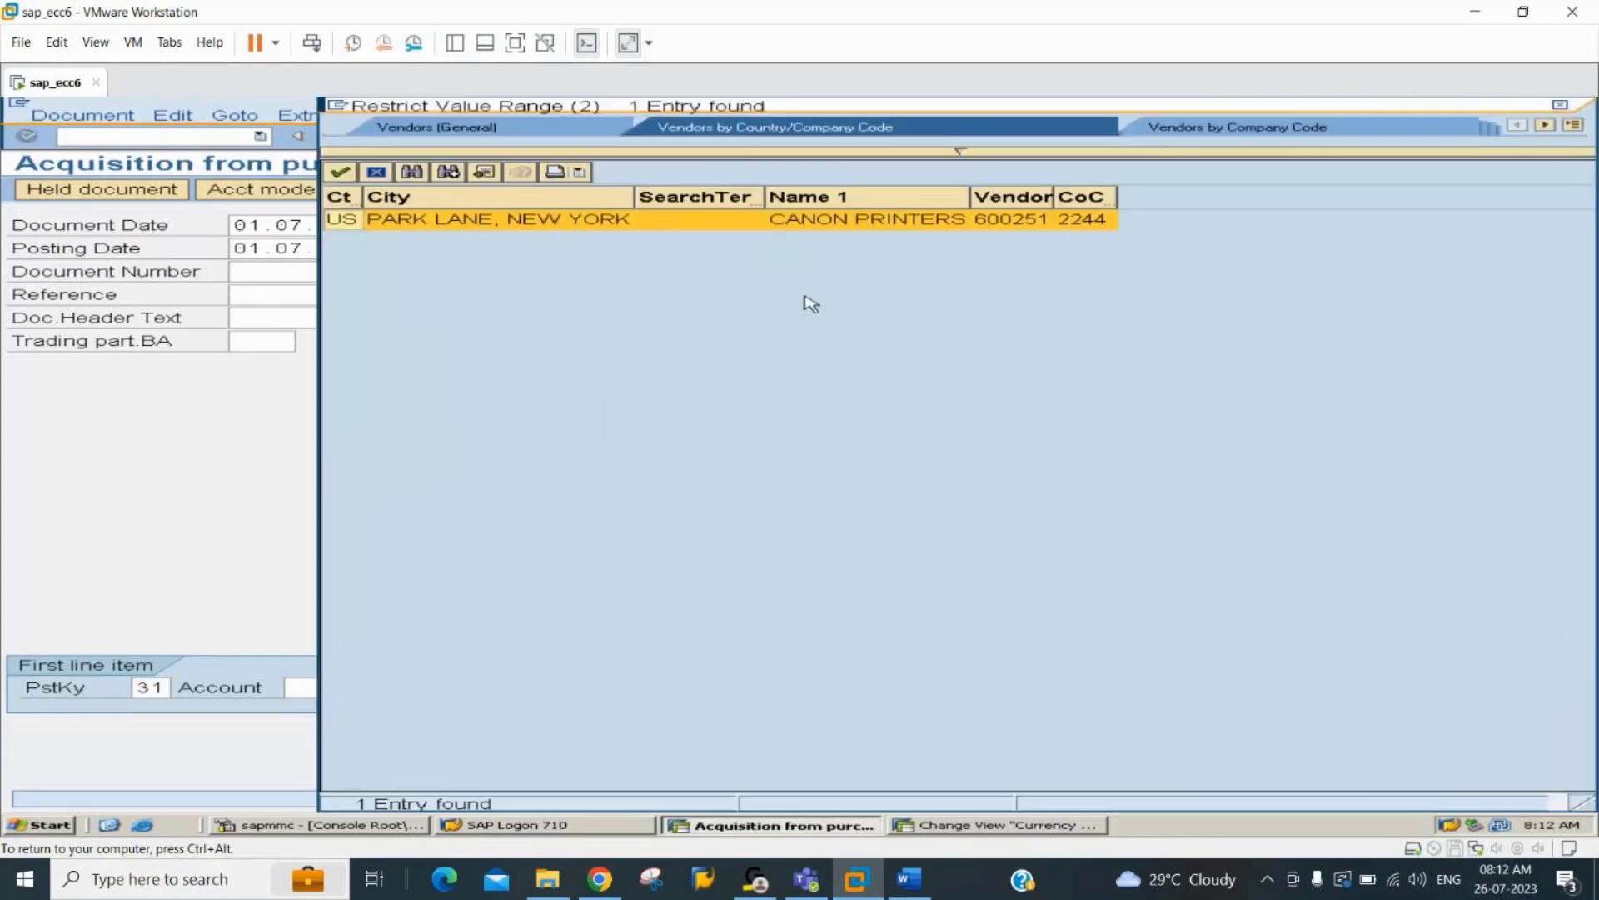
pyautogui.doubleClick(958, 220)
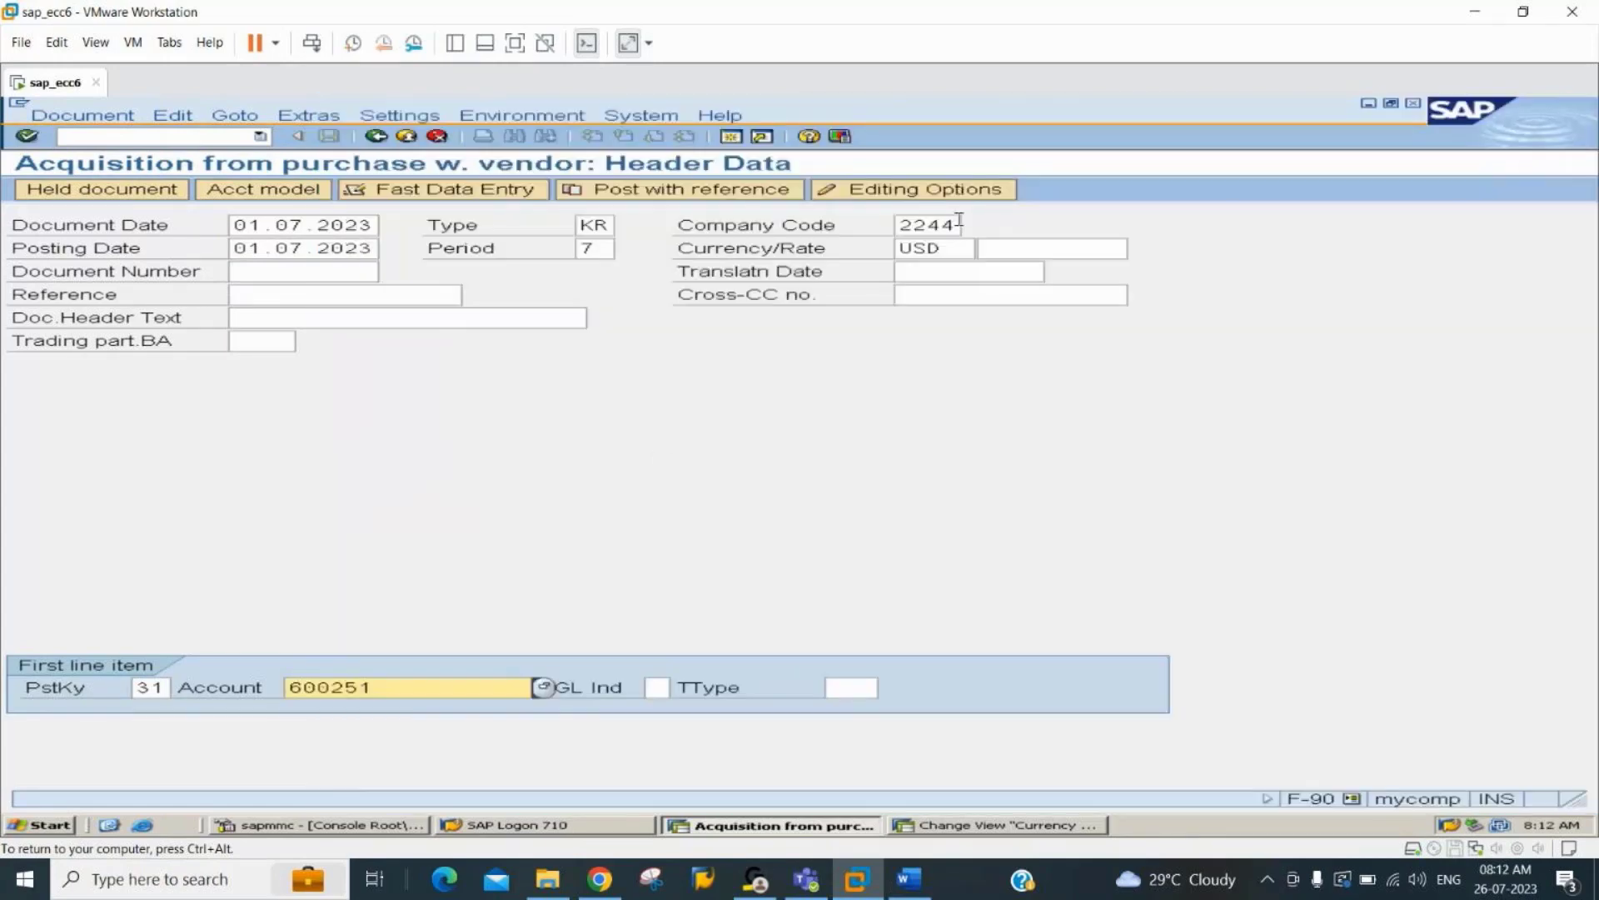
pyautogui.press('Return')
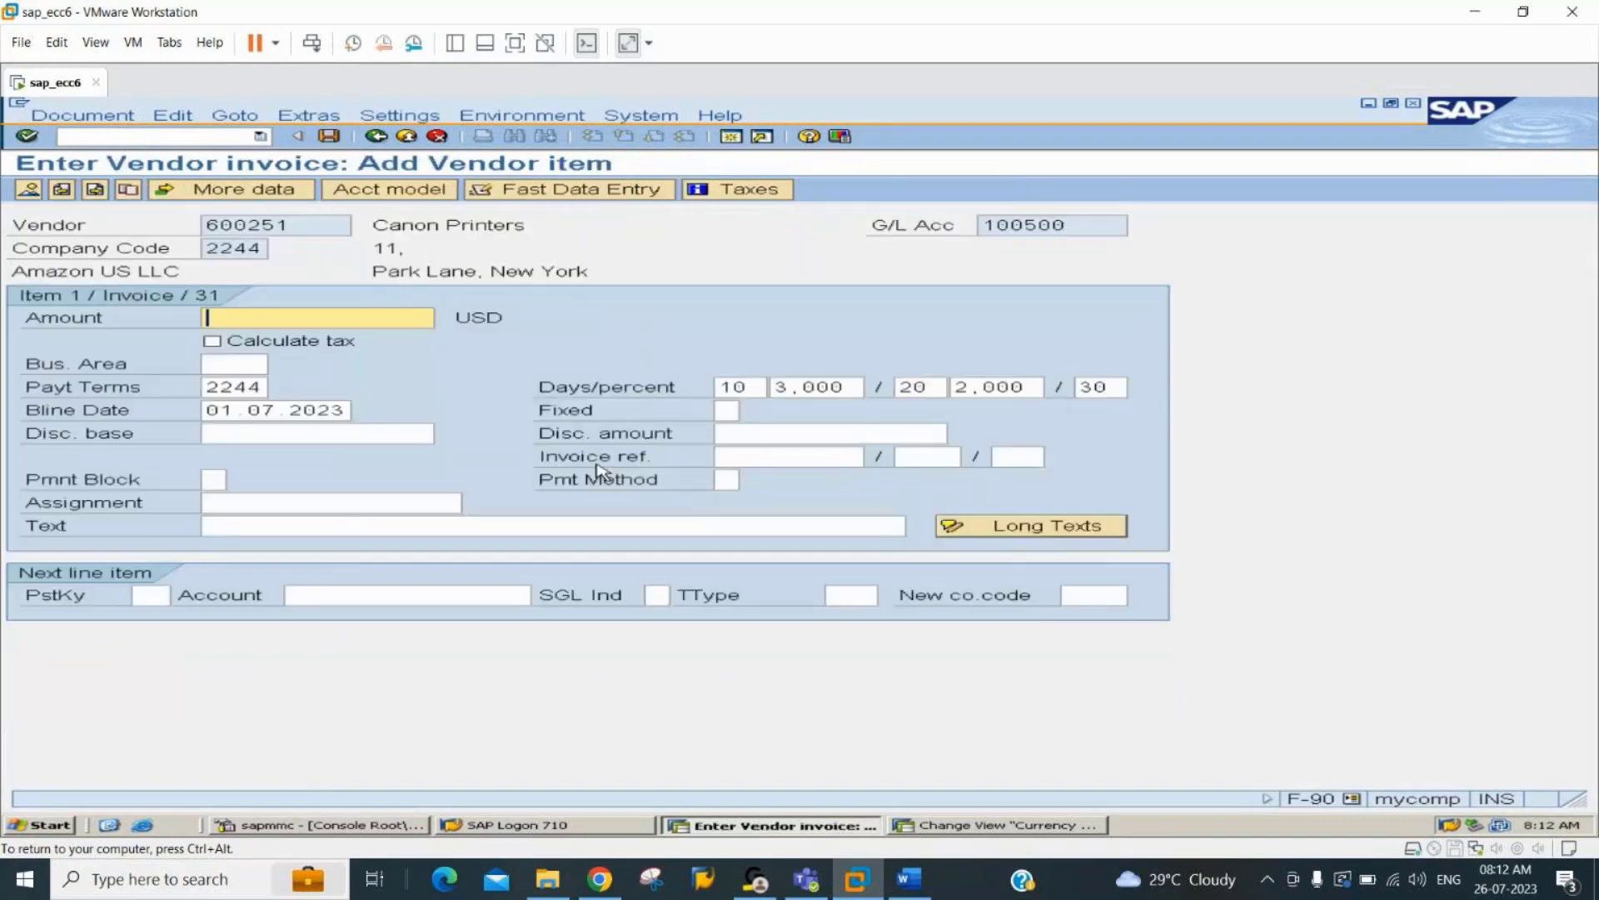
# Set the vendor item's amount to 10000 USD and clear its payment terms.
pyautogui.write('10000')
pyautogui.press('Tab')
pyautogui.press('Tab')
pyautogui.press('Tab')
pyautogui.press('Tab')
pyautogui.press('Tab')
pyautogui.hotkey('shift', 'Tab')
pyautogui.hotkey('shift', 'Tab')
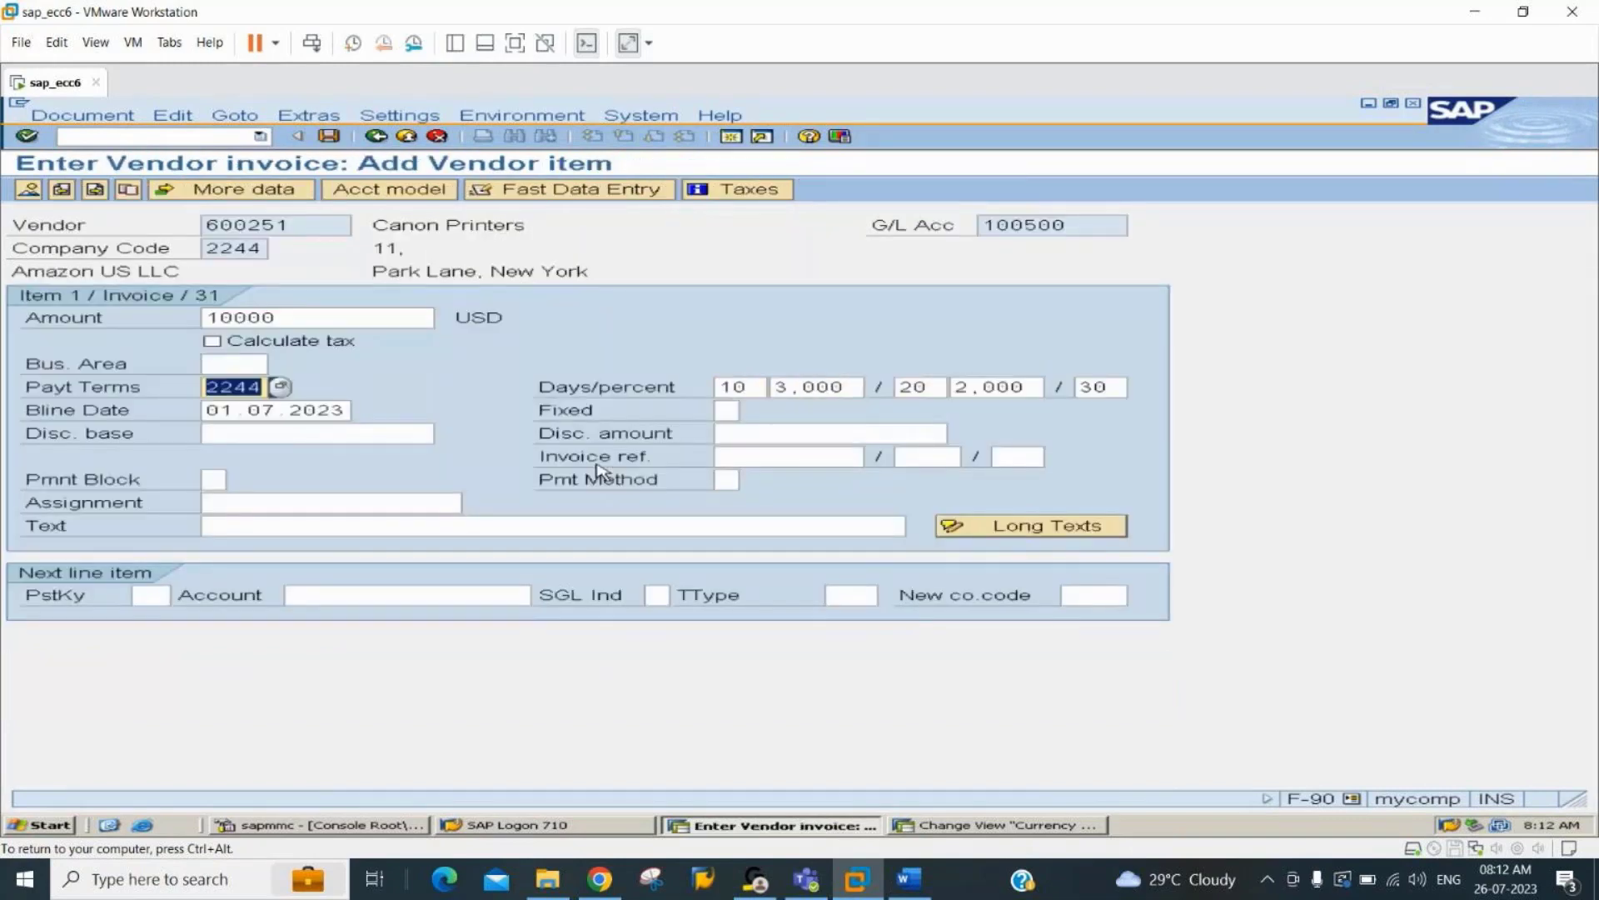
pyautogui.press('Delete')
pyautogui.press('Tab')
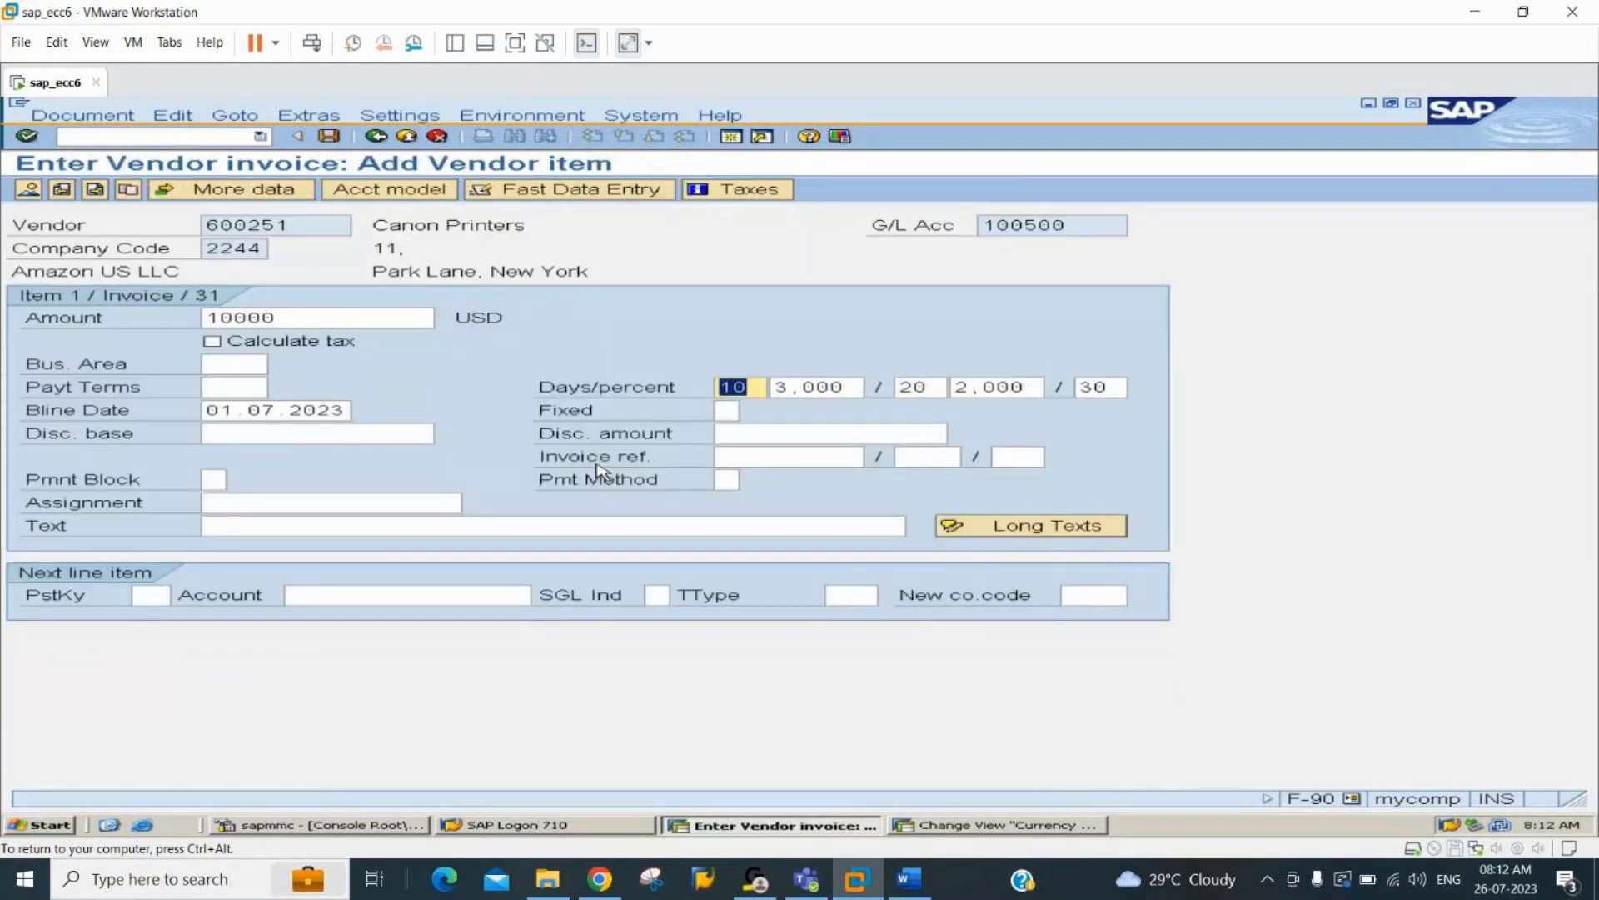
# Set the vendor item's text to "auc acquisition".
pyautogui.press('Tab')
pyautogui.press('Tab')
pyautogui.write('auc acquisition')
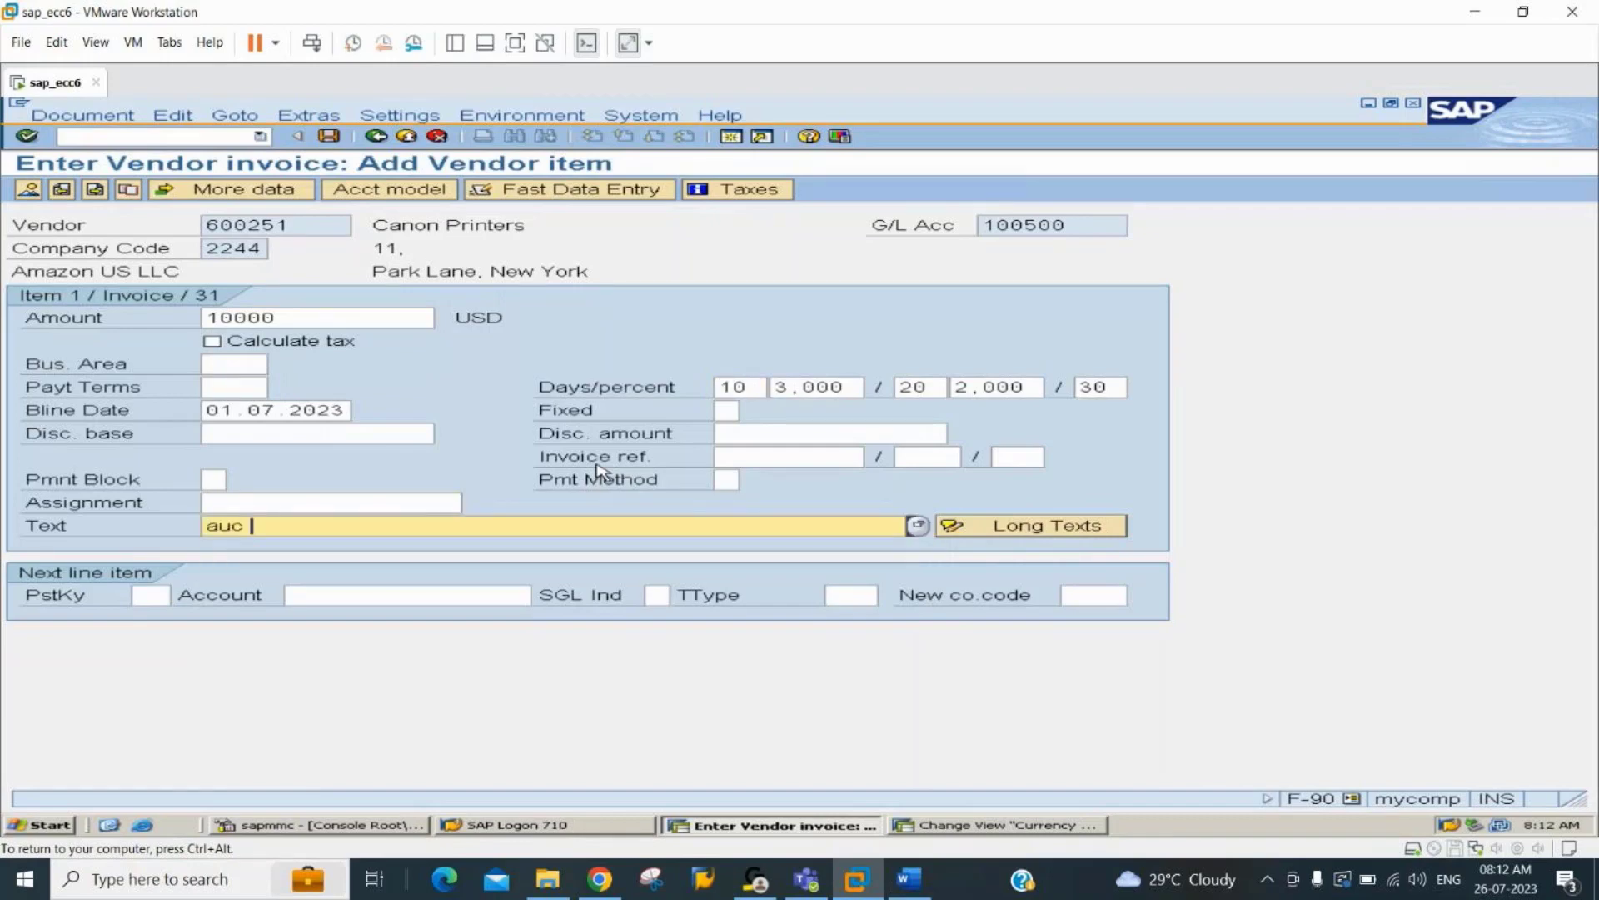
# Enter the next line item with posting key 70, asset 601-0 and transaction type 100, and proceed past the due-date warning.
pyautogui.press('Tab')
pyautogui.write('70')
pyautogui.press('Tab')
pyautogui.write('6')
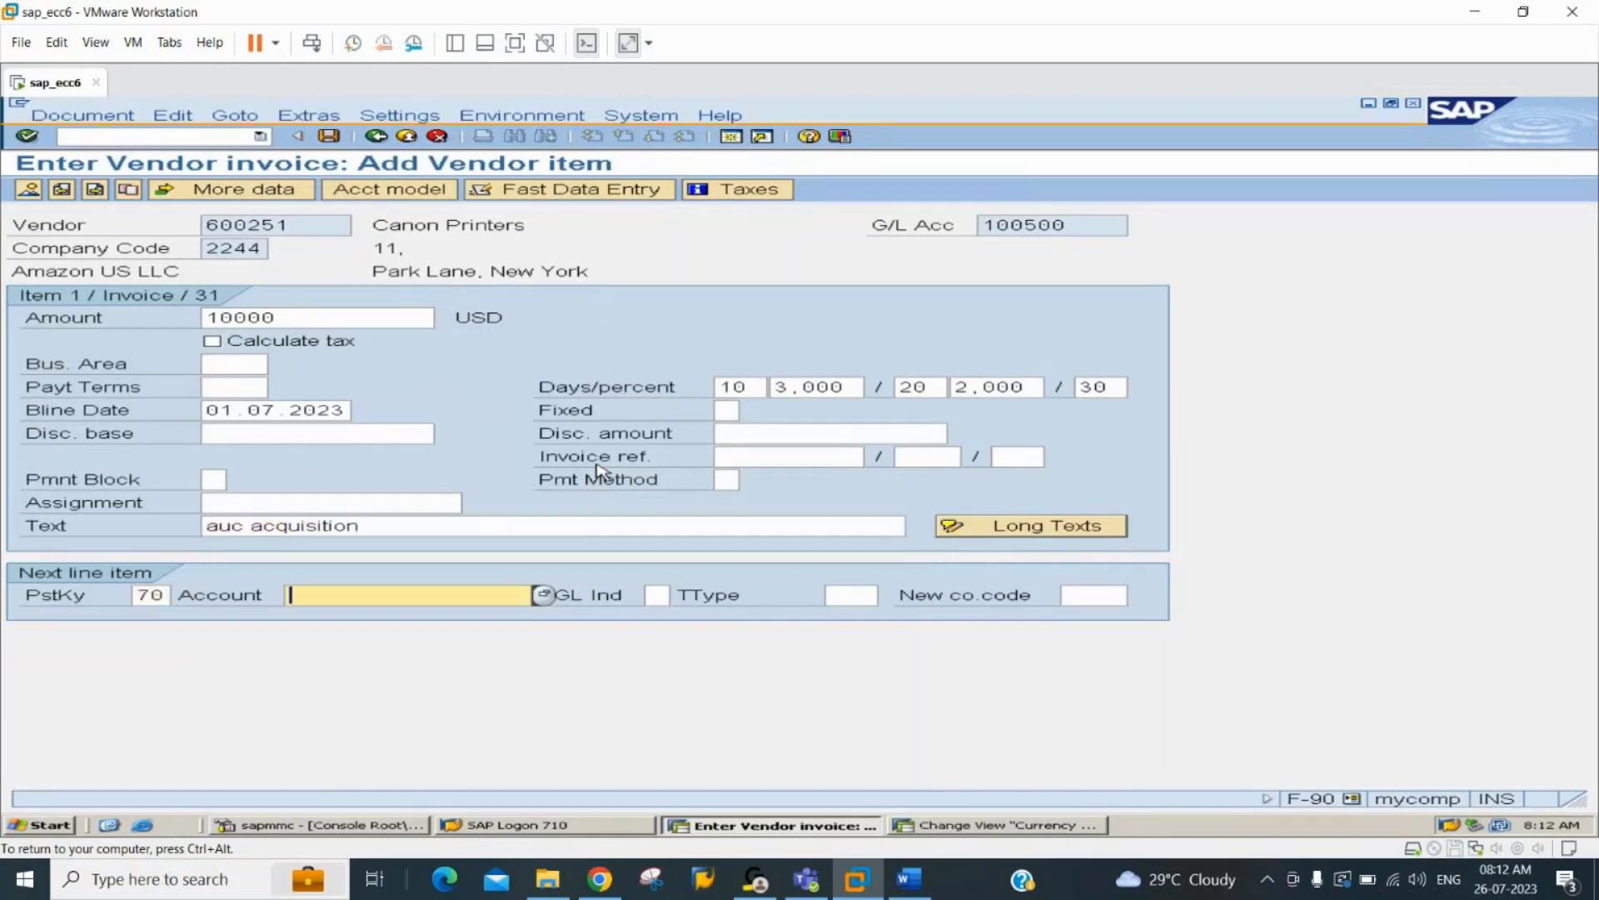
pyautogui.press('Down')
pyautogui.press('Down')
pyautogui.press('Tab')
pyautogui.press('Tab')
pyautogui.write('100')
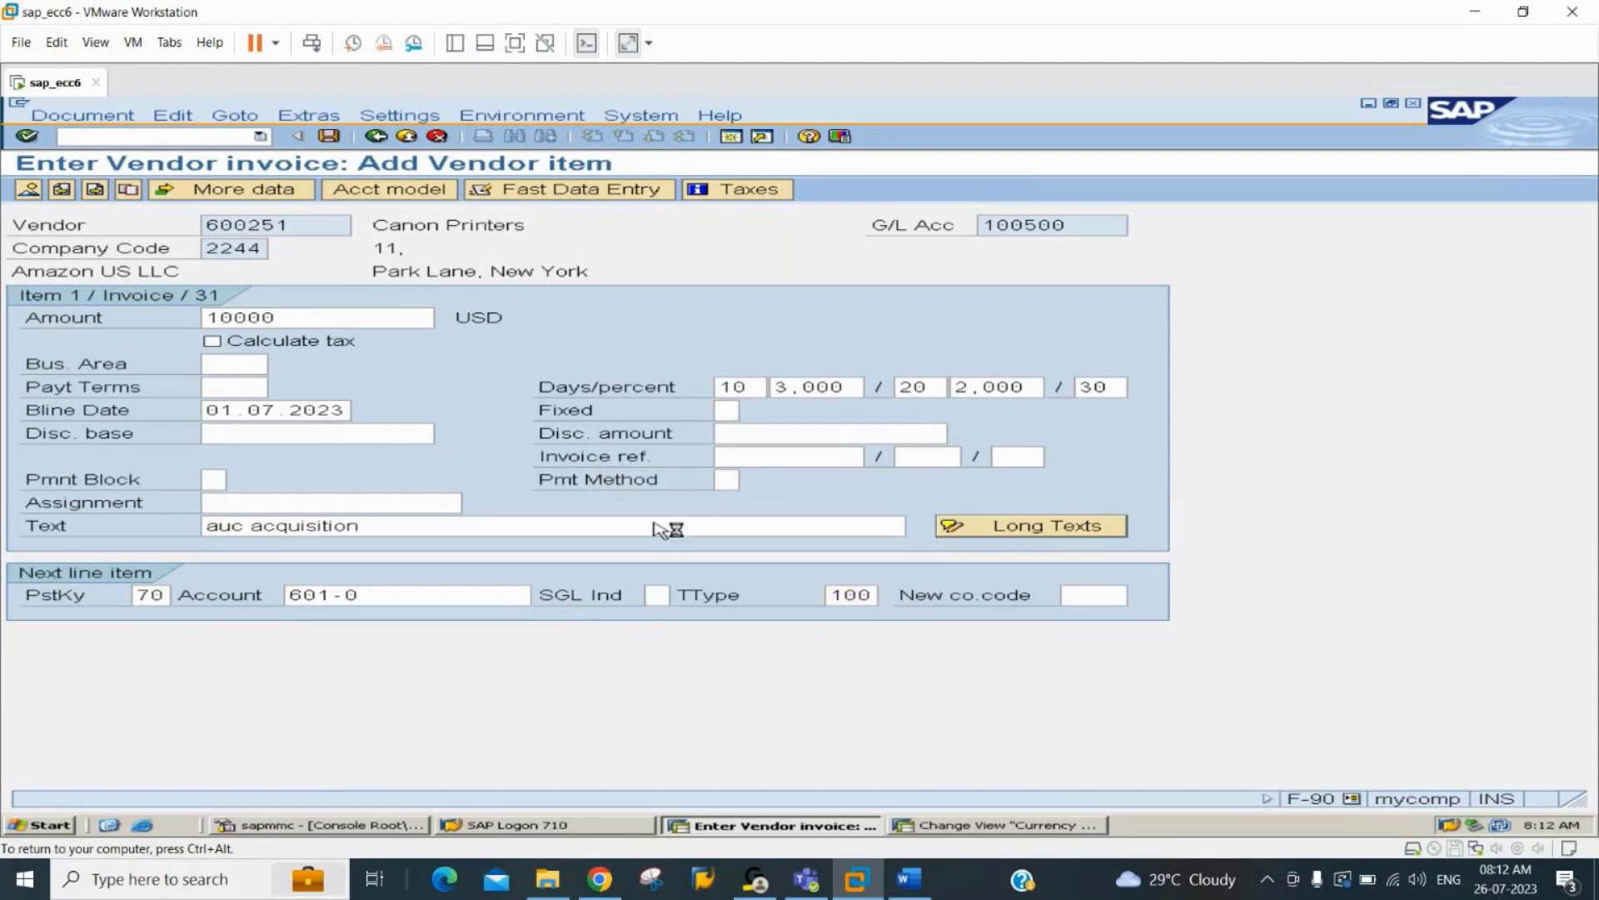
pyautogui.press('Return')
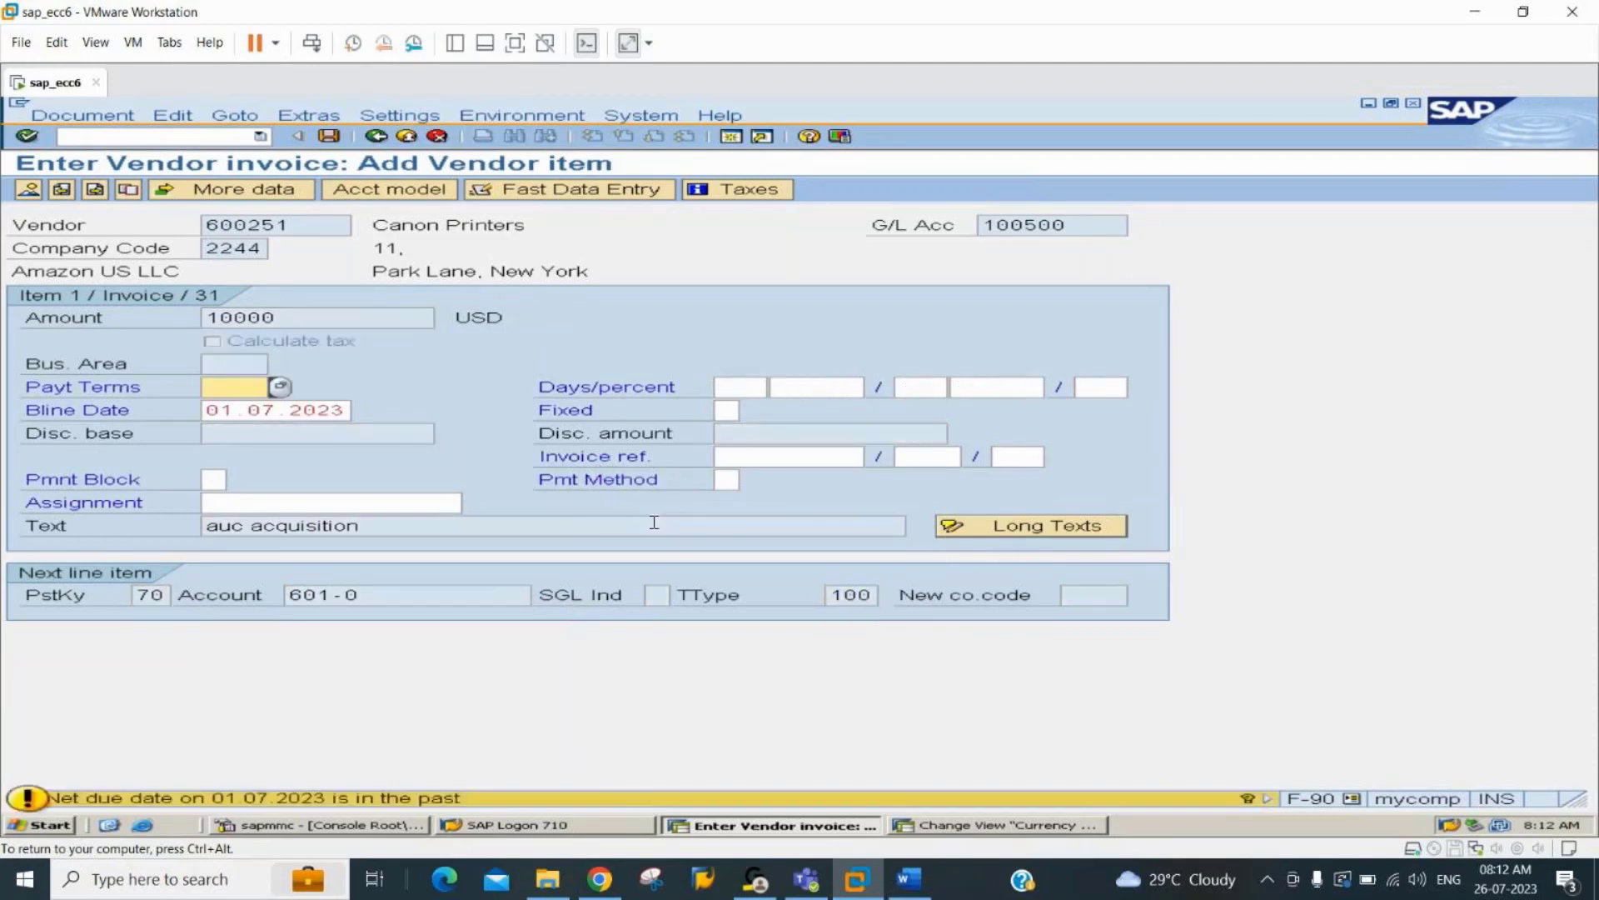
pyautogui.press('Return')
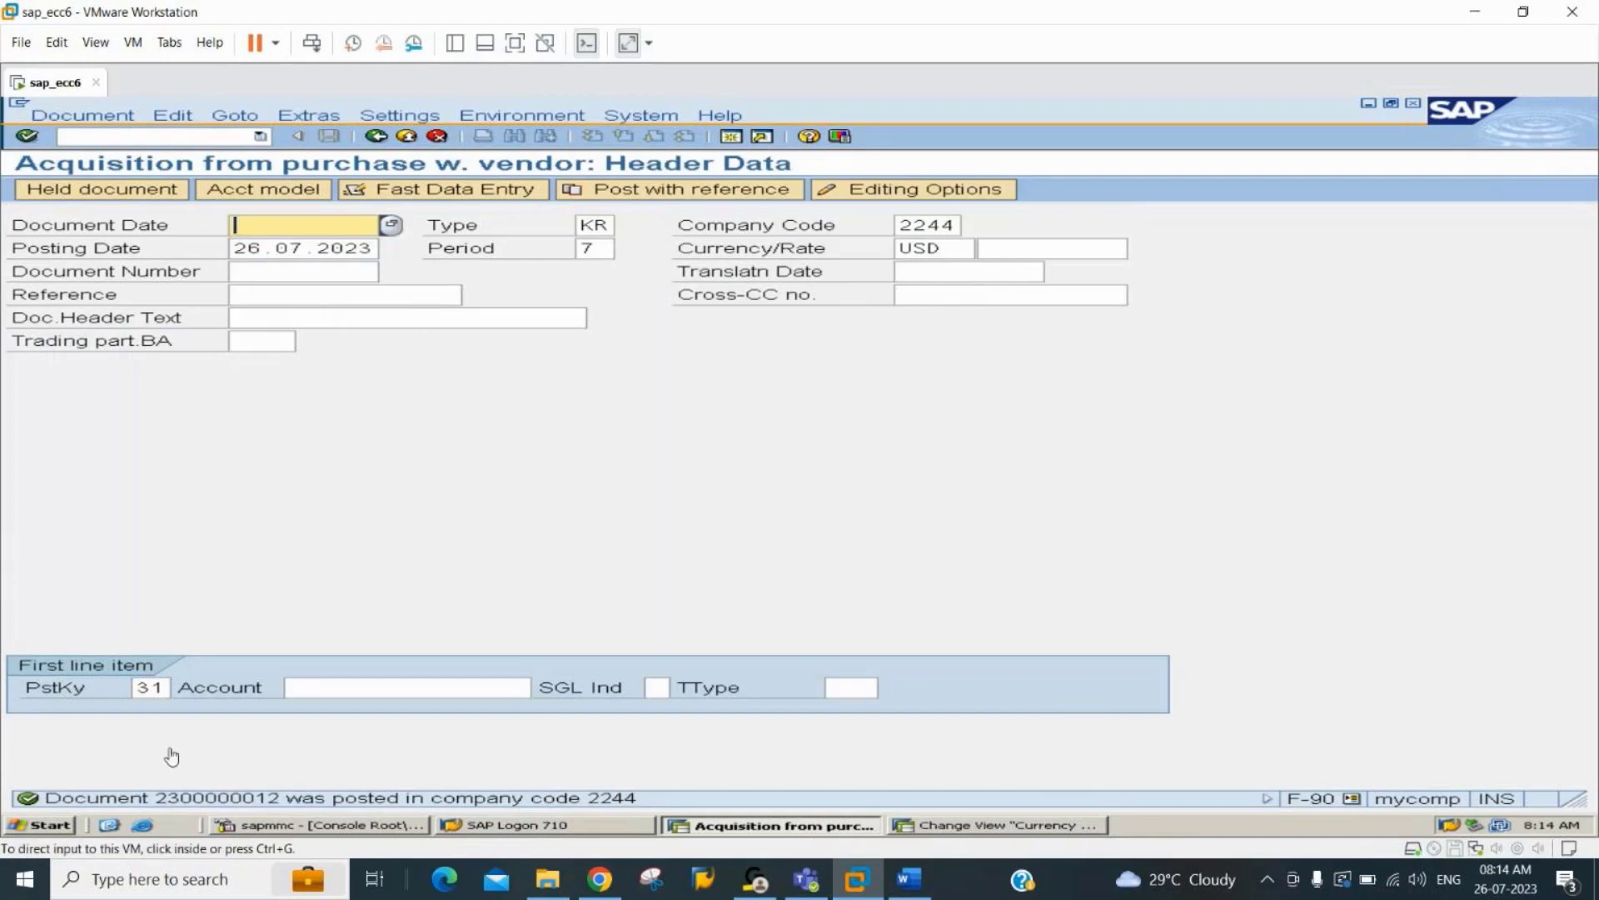
# Open the Asset Explorer with transaction AW01N for asset 601 and refresh the asset's values.
pyautogui.click(158, 134)
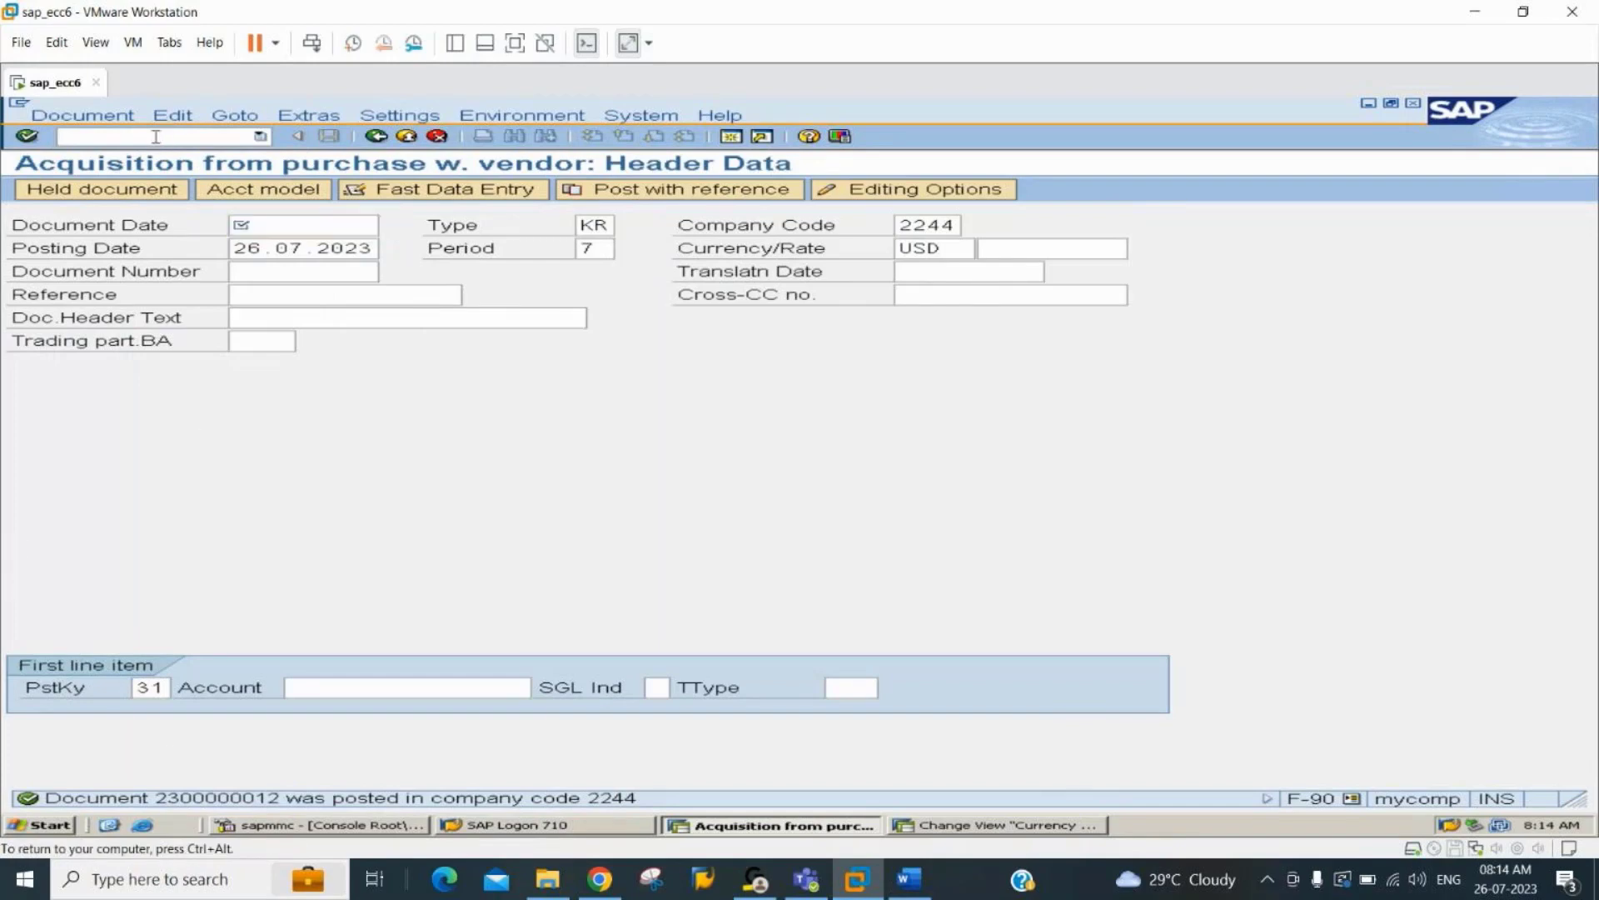
pyautogui.write('/naw01n')
pyautogui.press('Return')
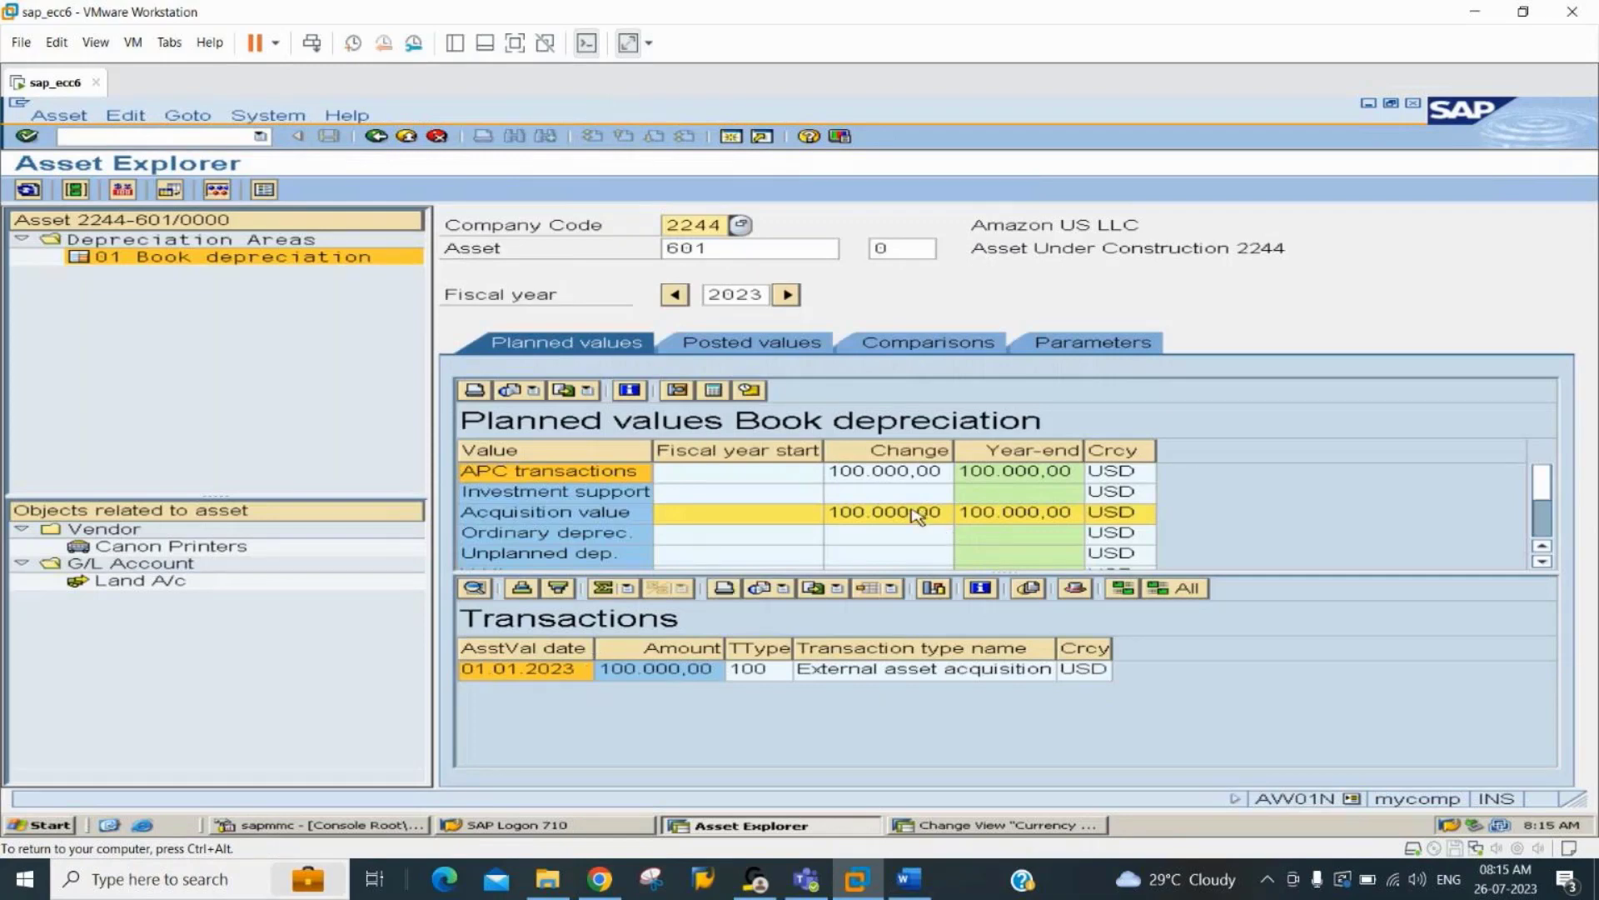
pyautogui.click(866, 517)
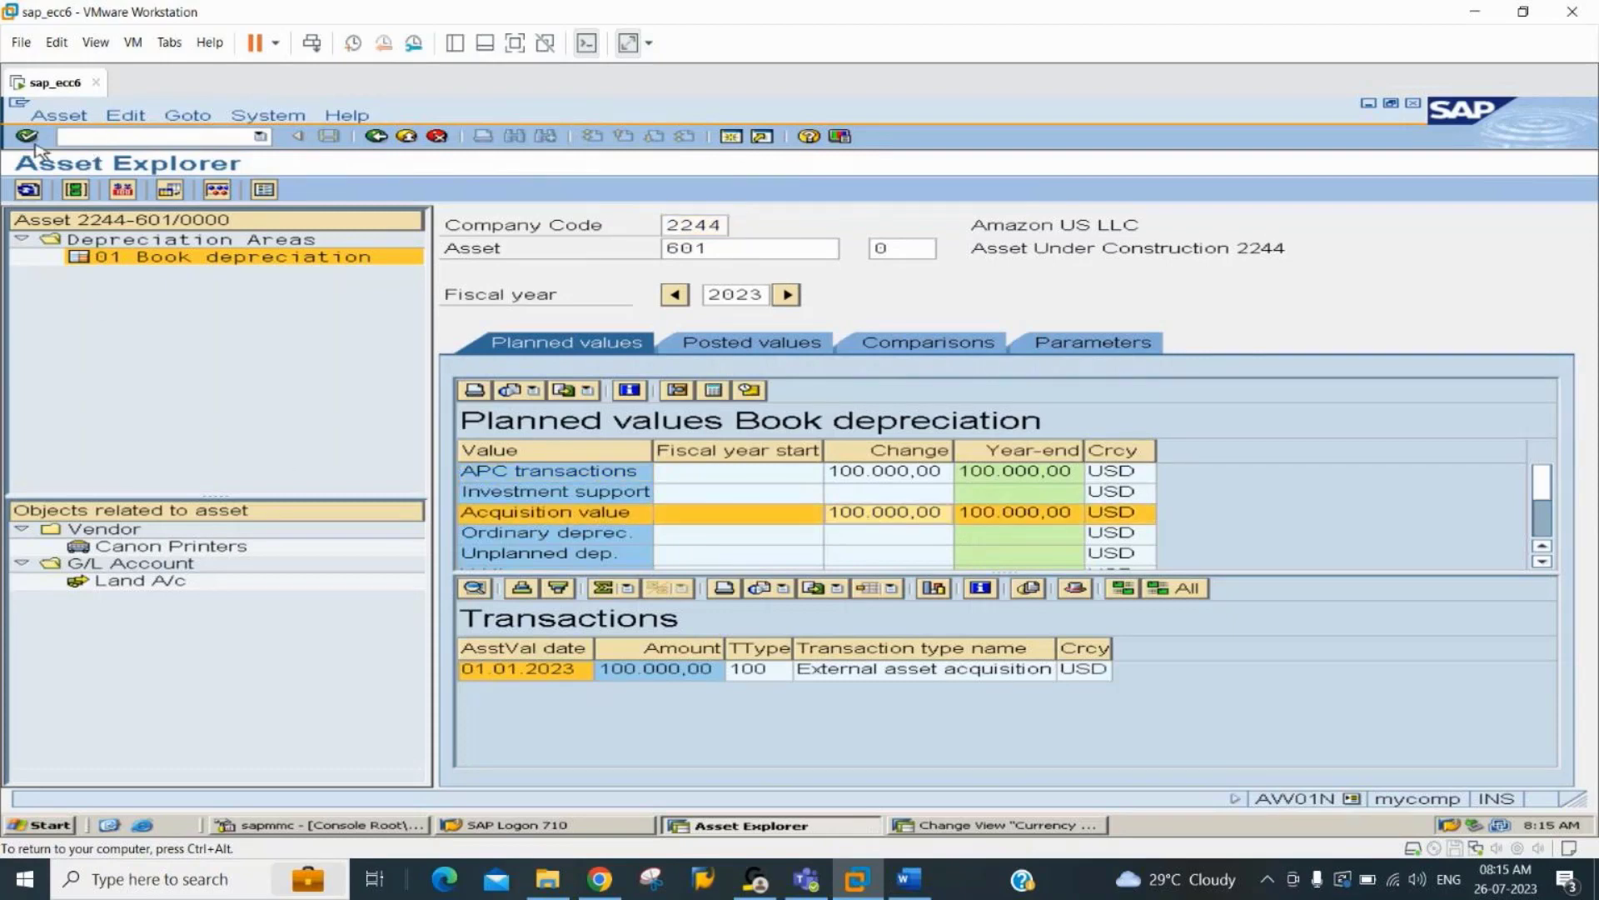
pyautogui.click(28, 190)
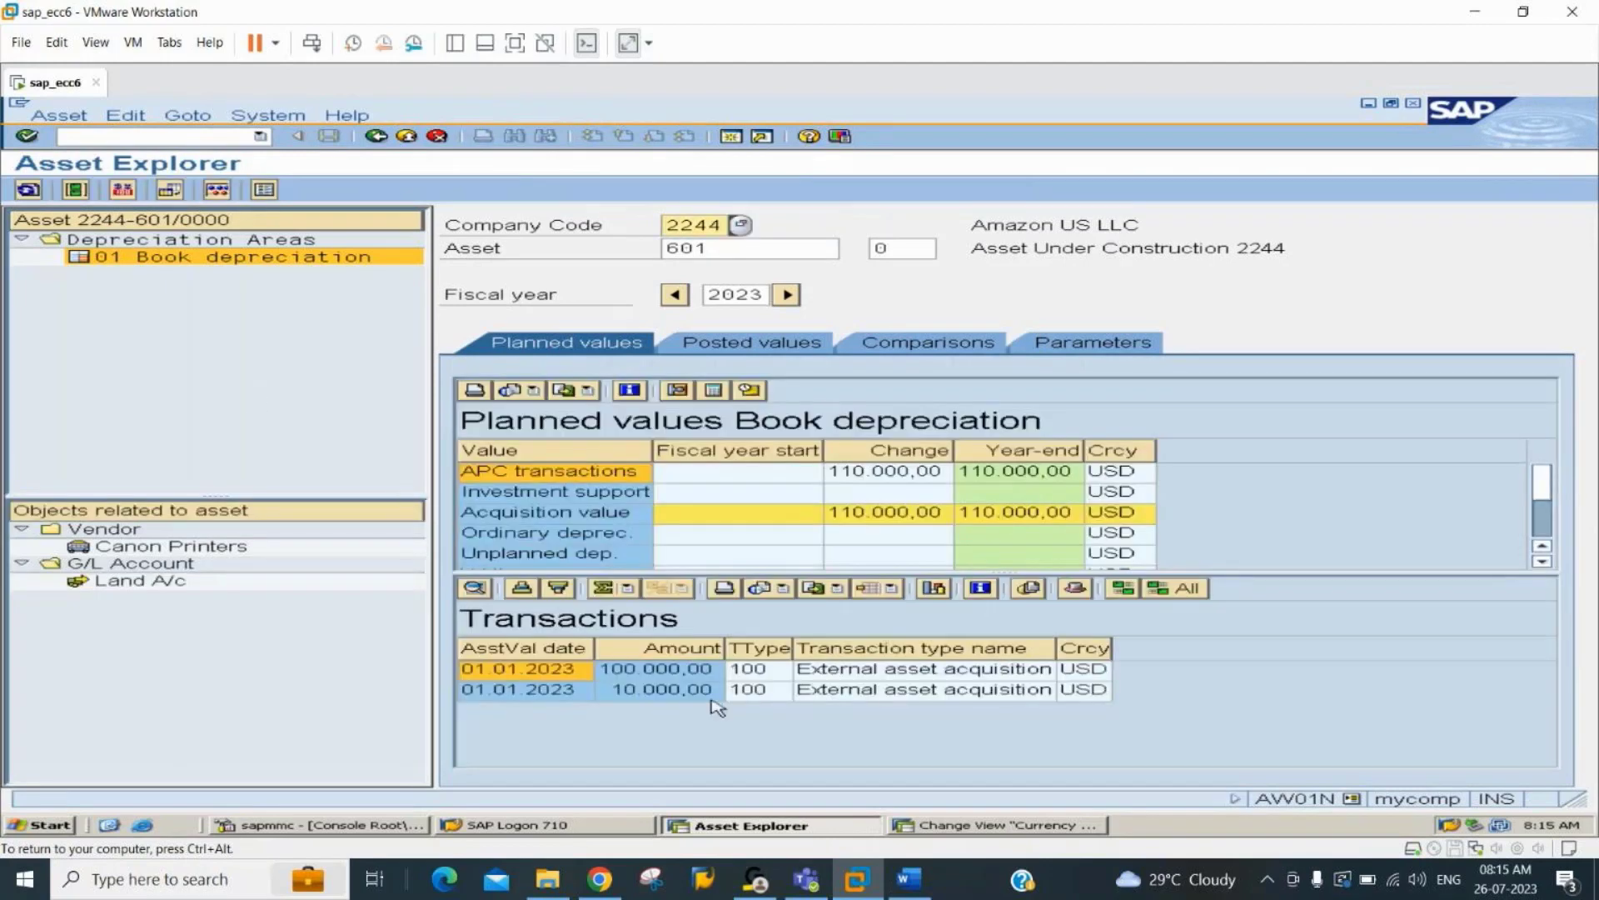
# Examine the amounts and transaction types of the acquisitions listed in asset 601's transactions.
pyautogui.click(752, 678)
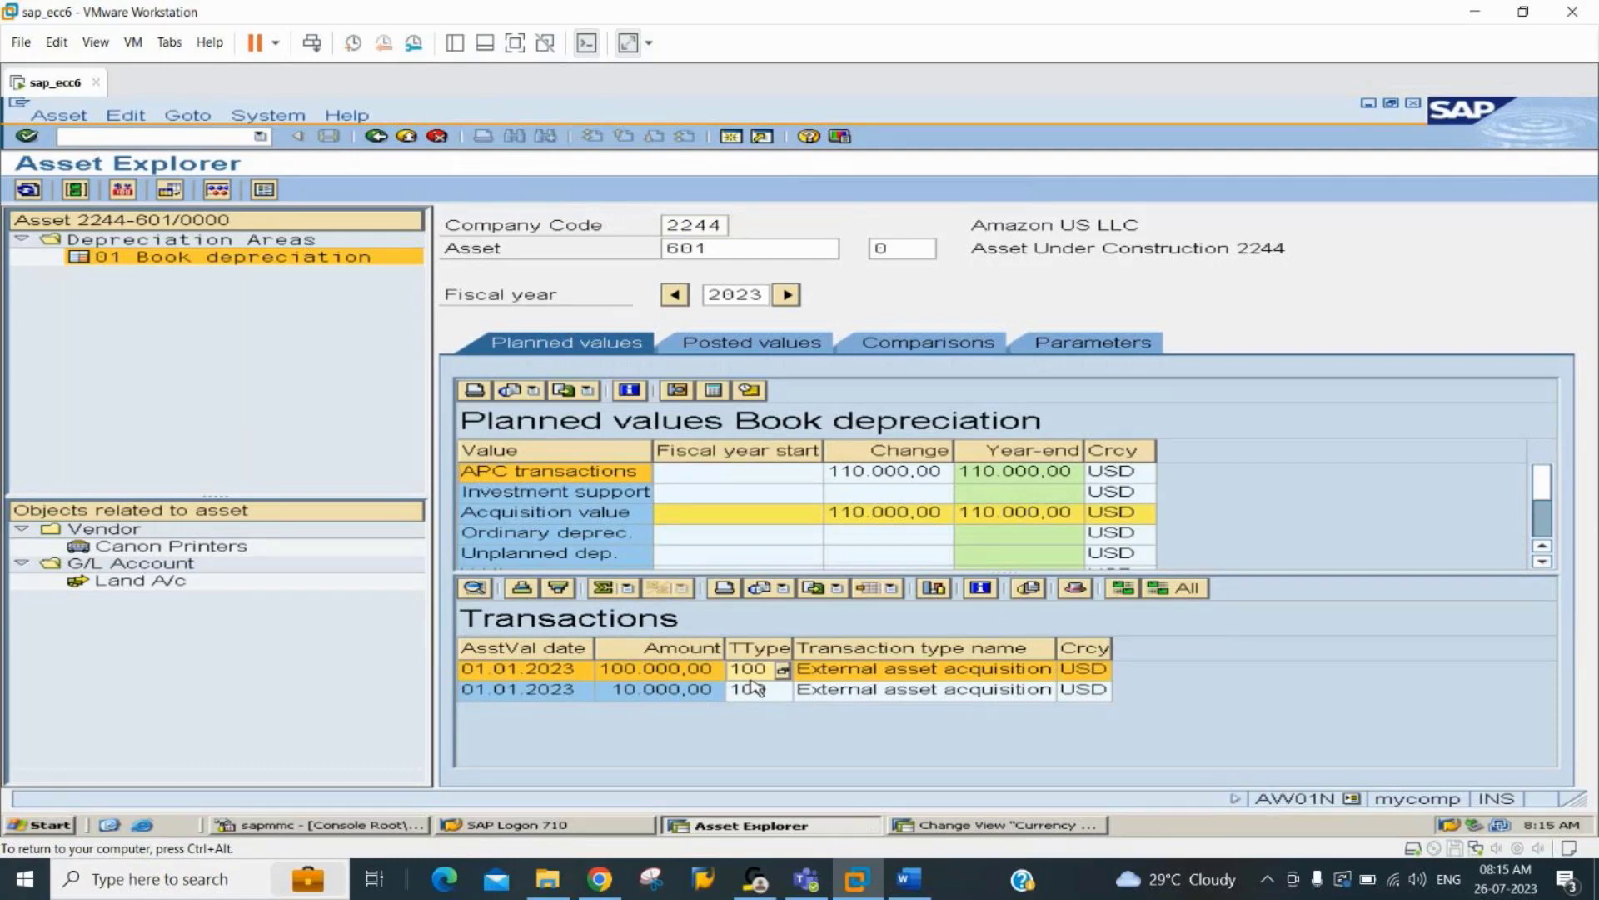
pyautogui.click(678, 689)
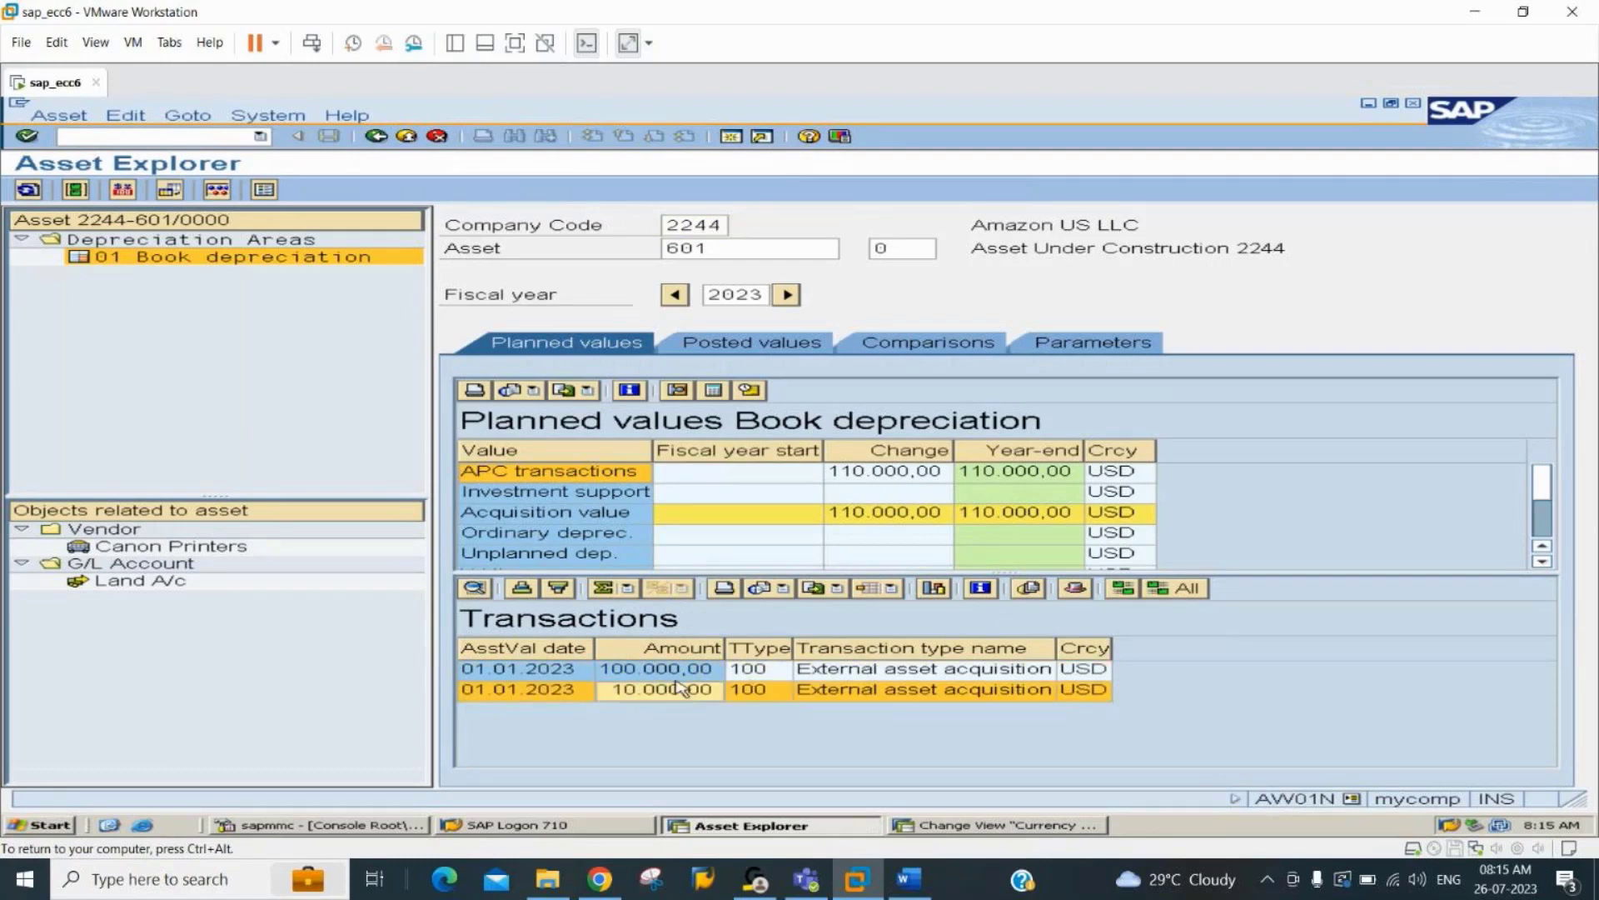
pyautogui.click(676, 677)
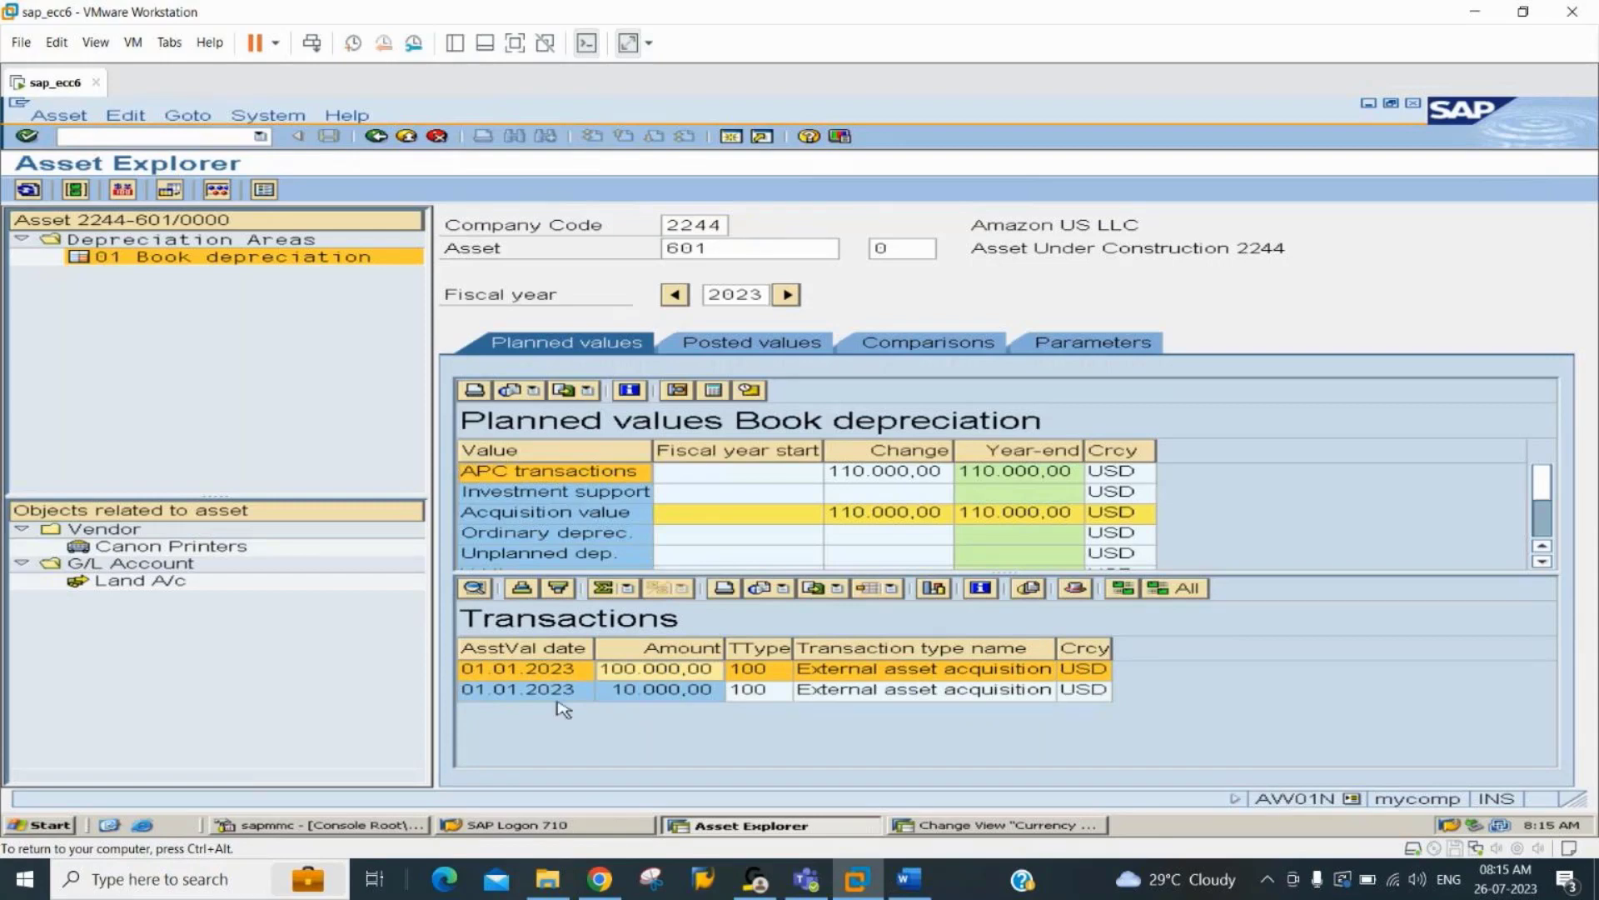
pyautogui.click(652, 694)
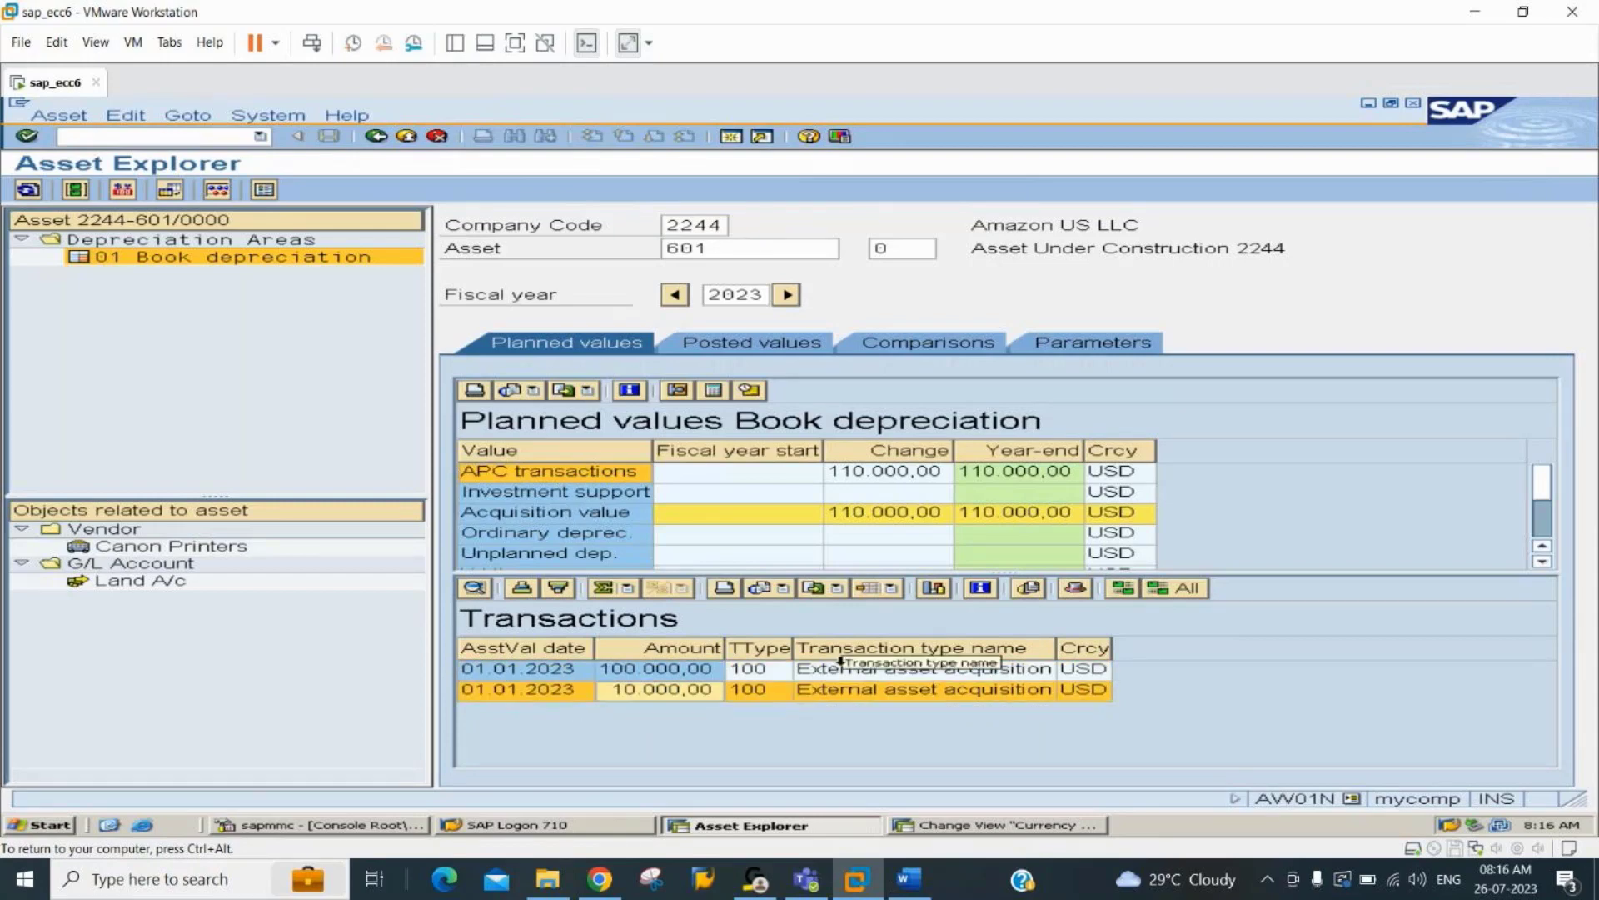
pyautogui.click(843, 665)
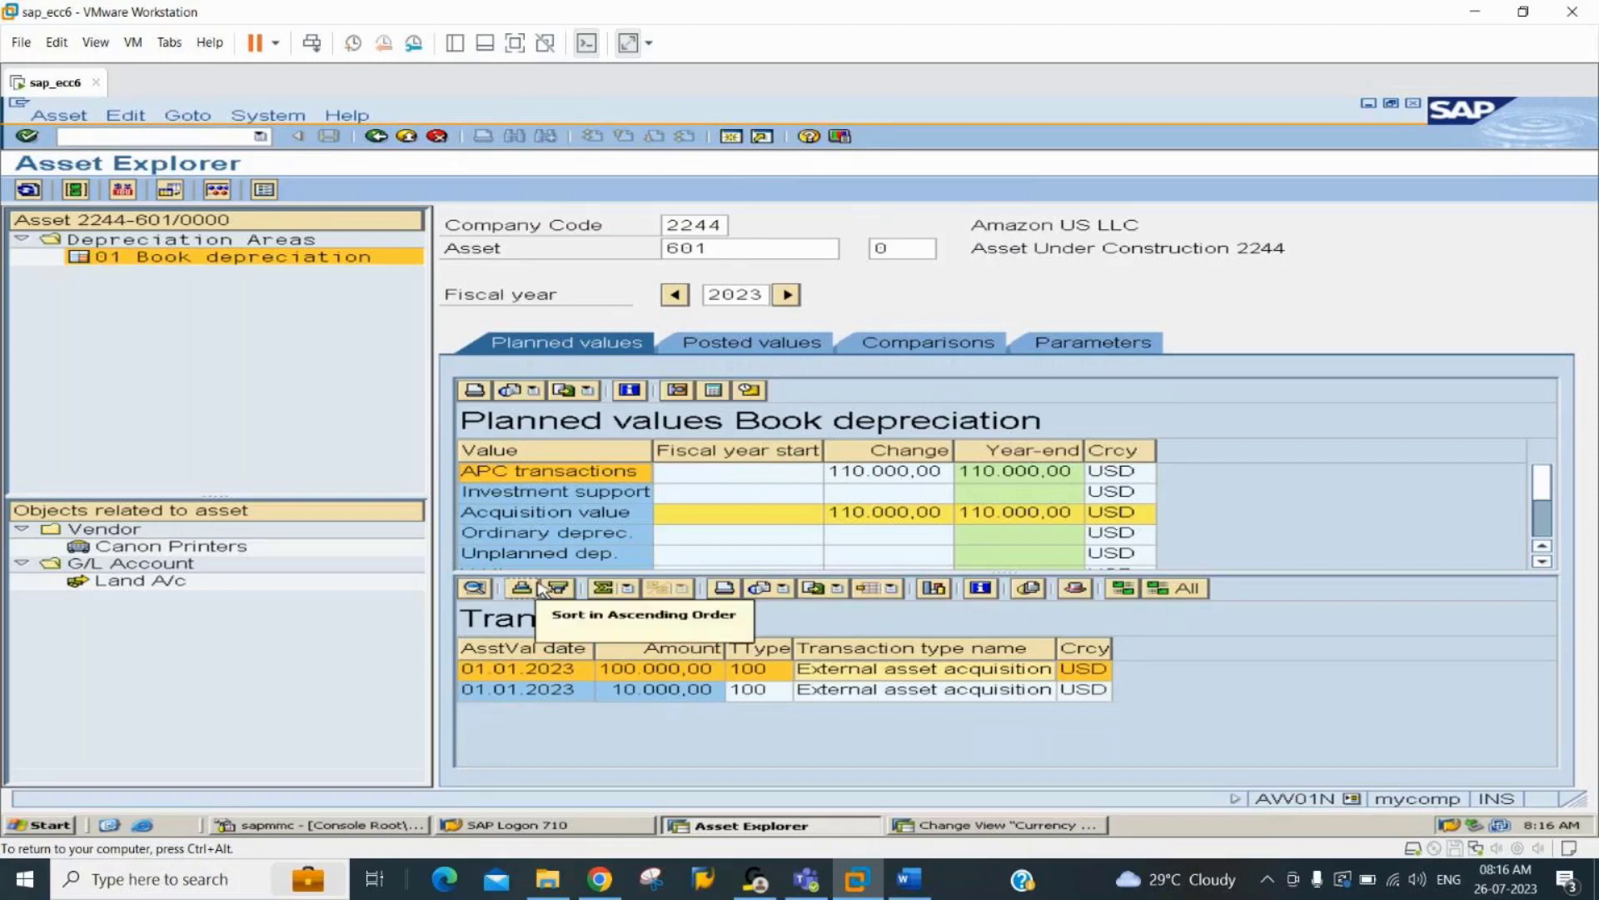
# Consult the AUC Settlement notes in Word, and check the asset value date in the document line item of the 10.000,00 acquisition.
pyautogui.click(910, 881)
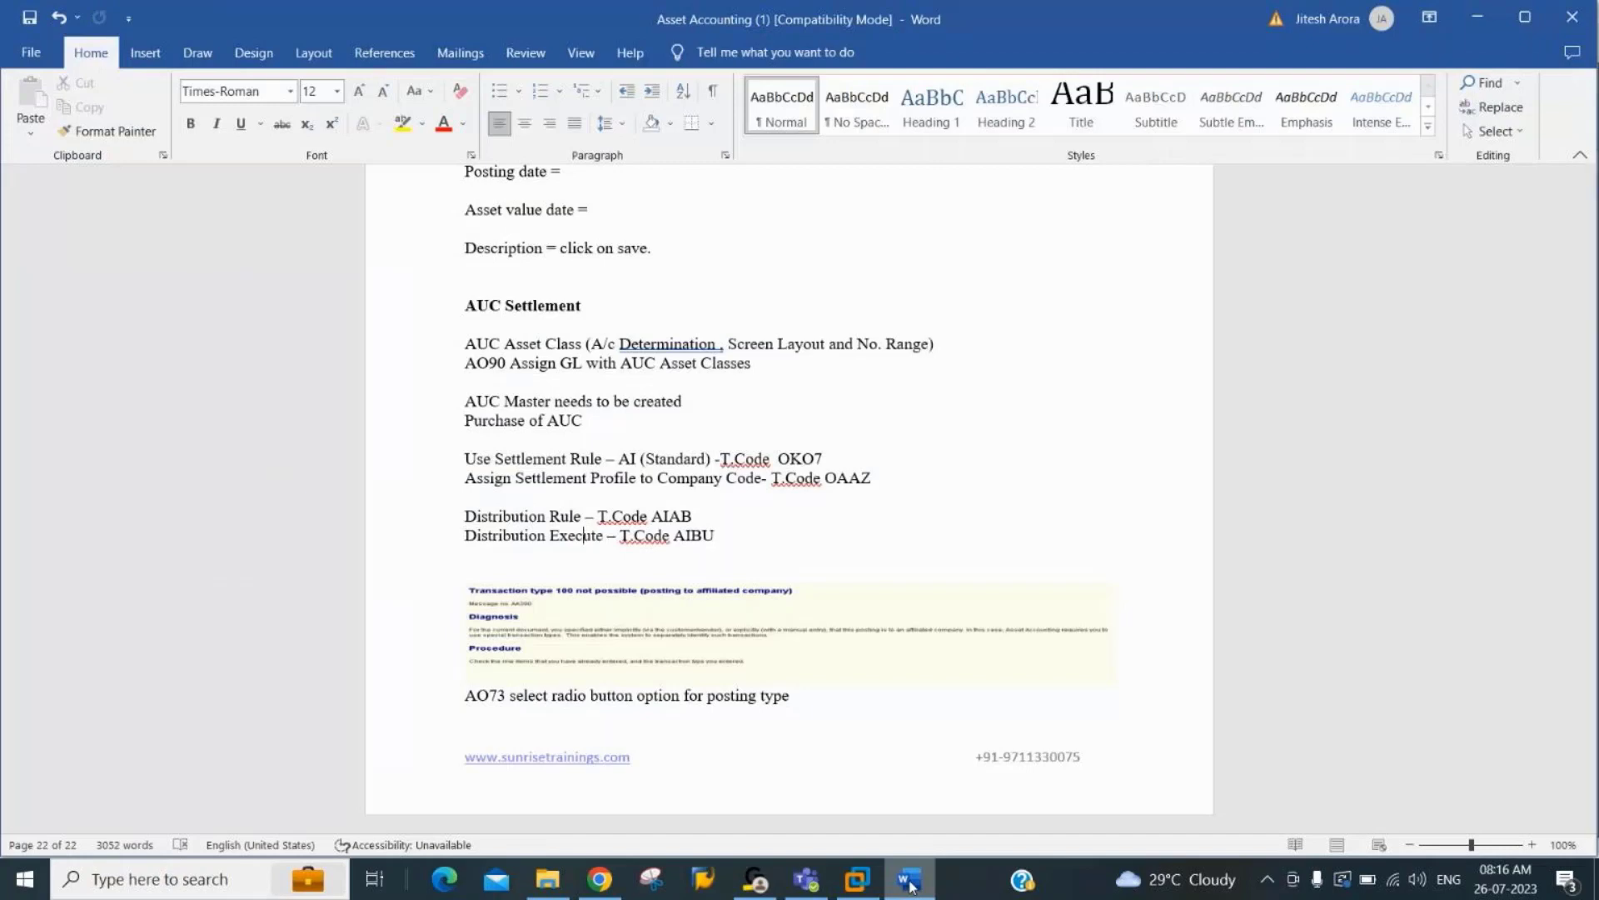
pyautogui.click(911, 885)
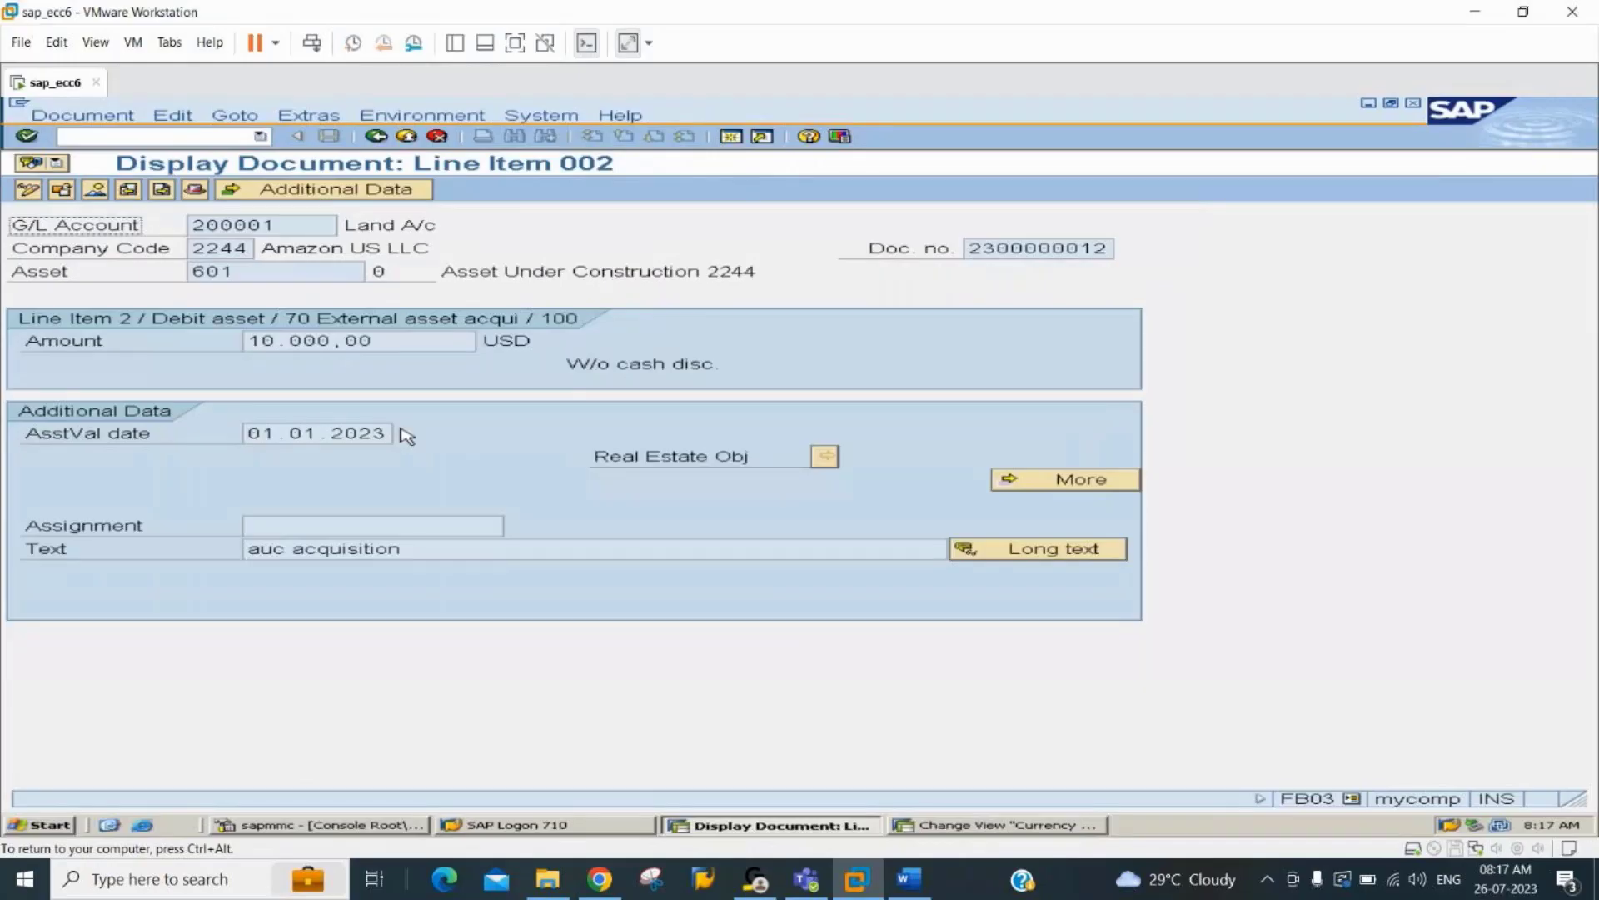
pyautogui.moveTo(255, 434); pyautogui.dragTo(416, 425)
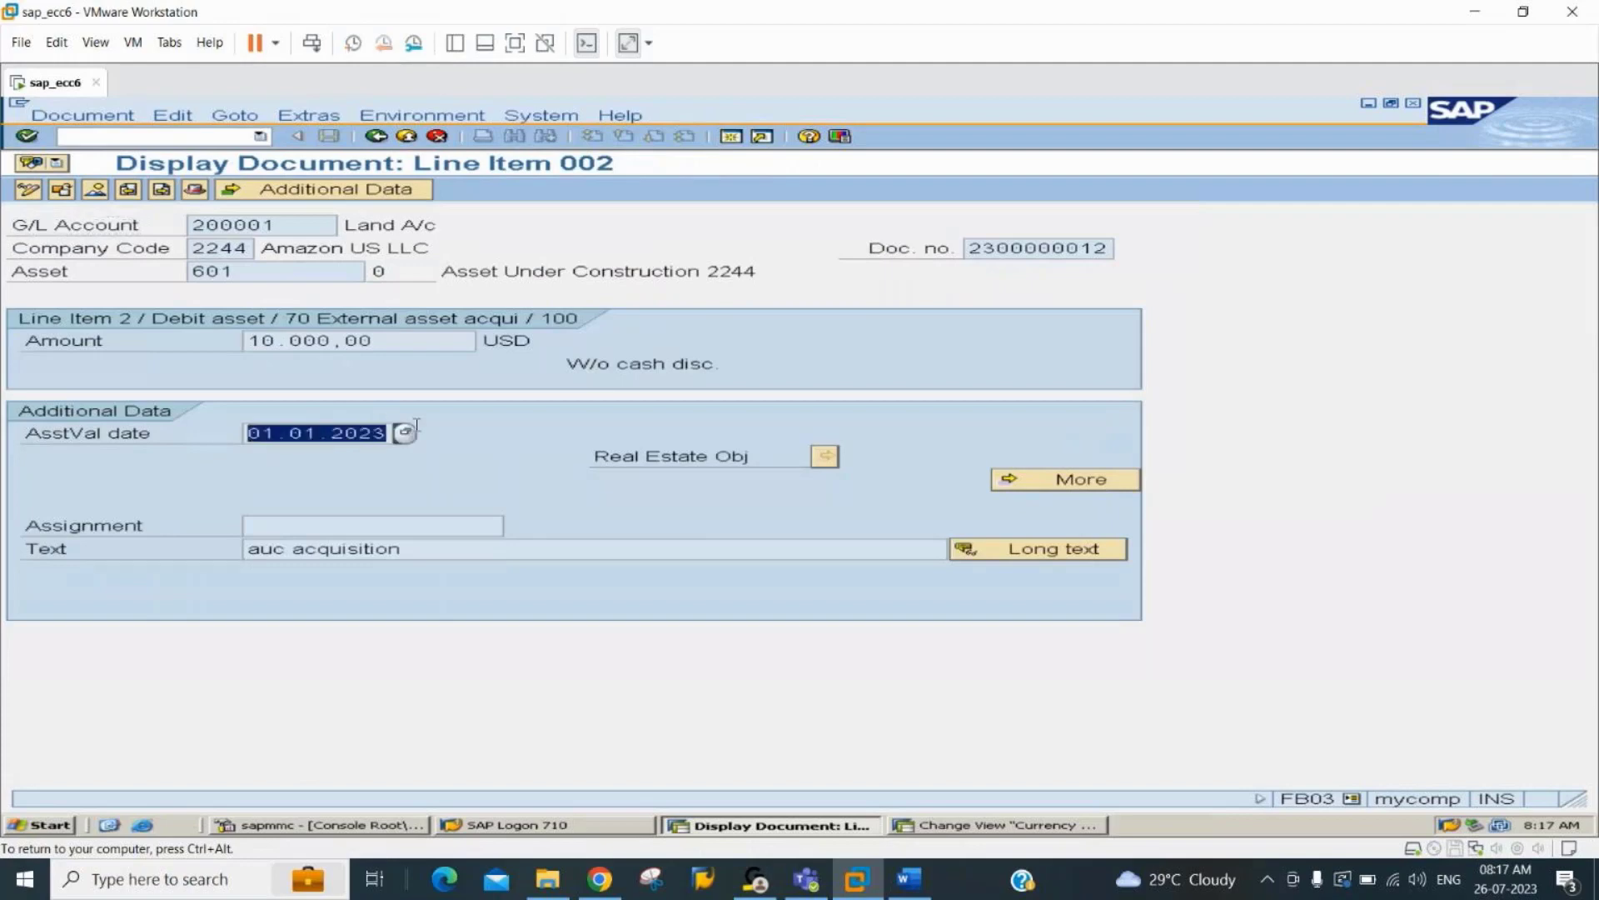
pyautogui.hotkey('alt', 'Tab')
pyautogui.hotkey('alt', 'Tab')
pyautogui.hotkey('alt', 'Tab')
pyautogui.hotkey('alt', 'Tab')
# Show asset 601 in the Asset Explorer in a separate SAP session and compare its transactions with the document line item.
pyautogui.click(730, 138)
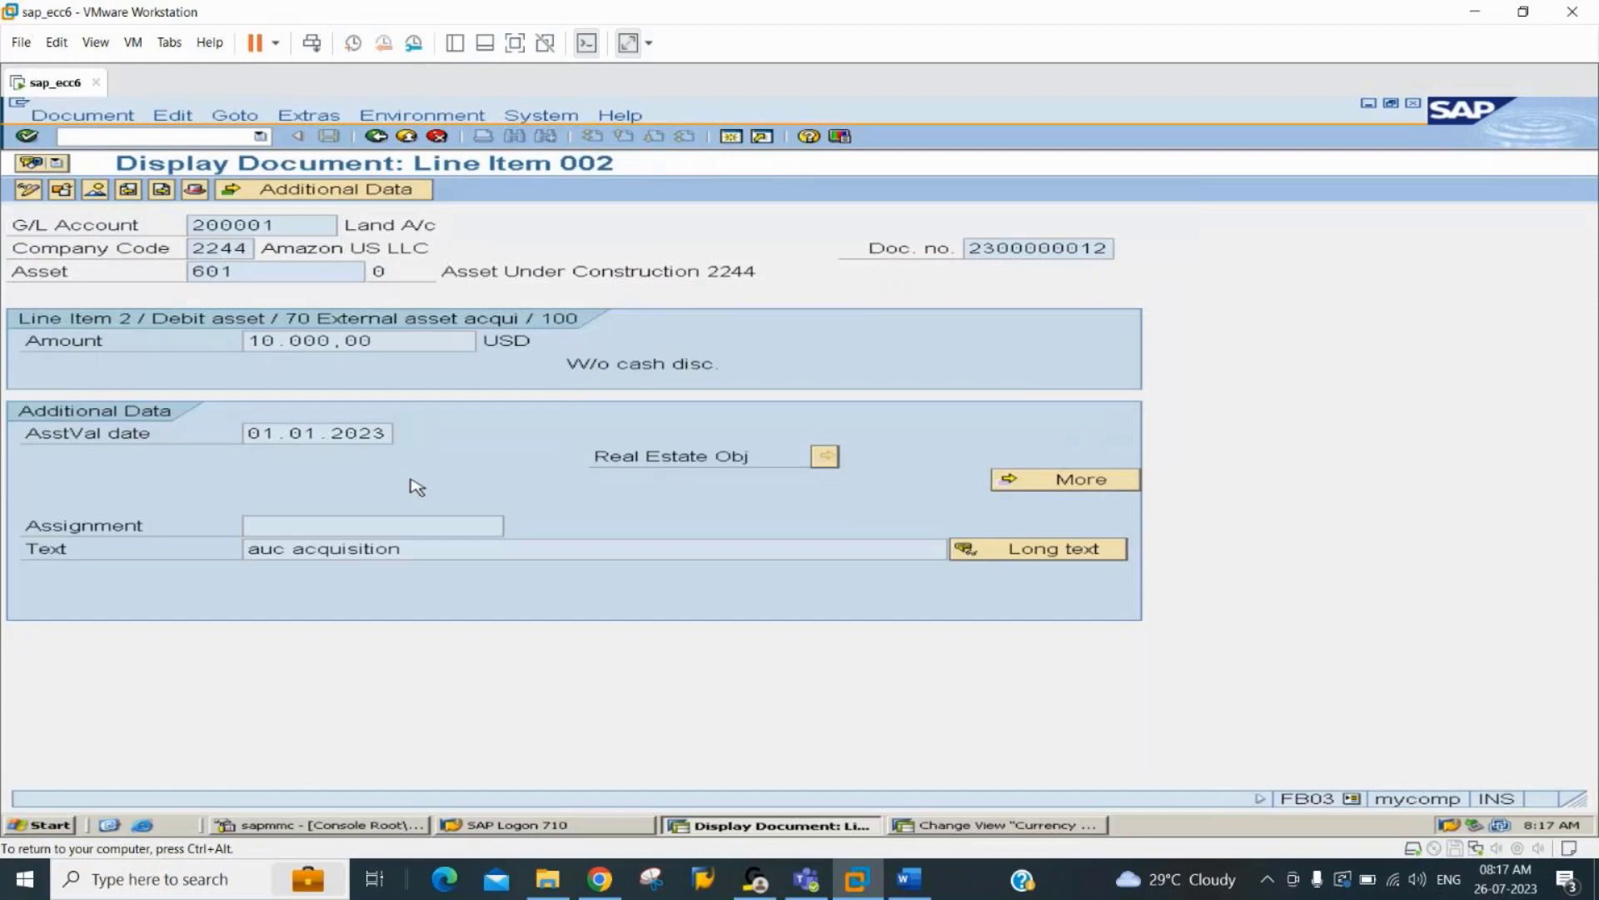
pyautogui.hotkey('ctrl', 'n')
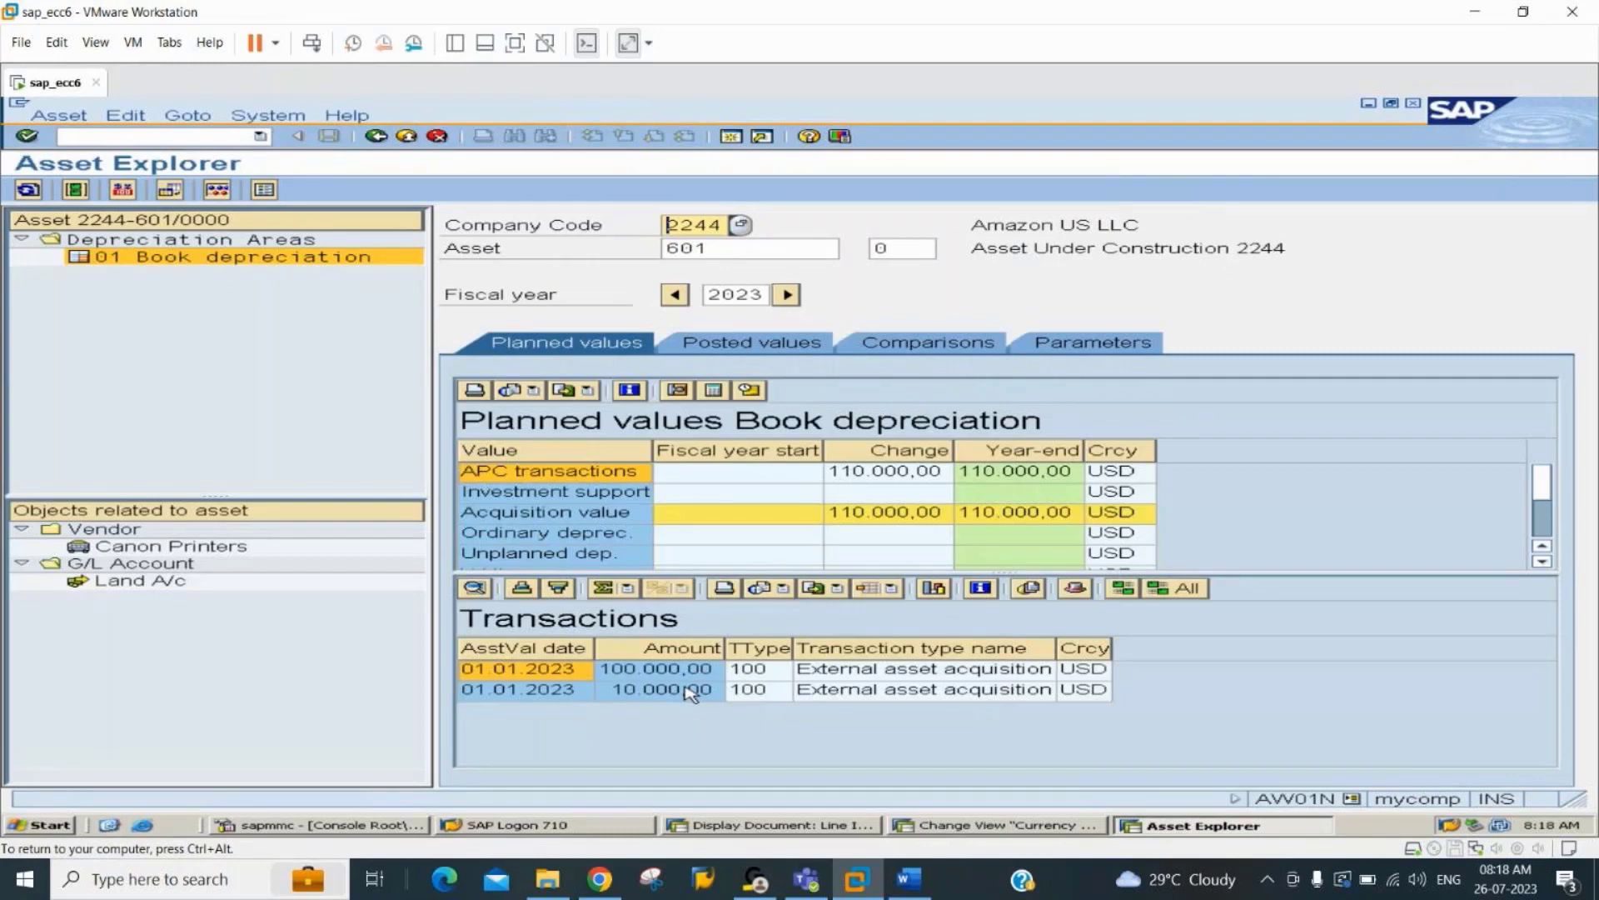
pyautogui.hotkey('alt', 'Tab')
pyautogui.hotkey('alt', 'Tab')
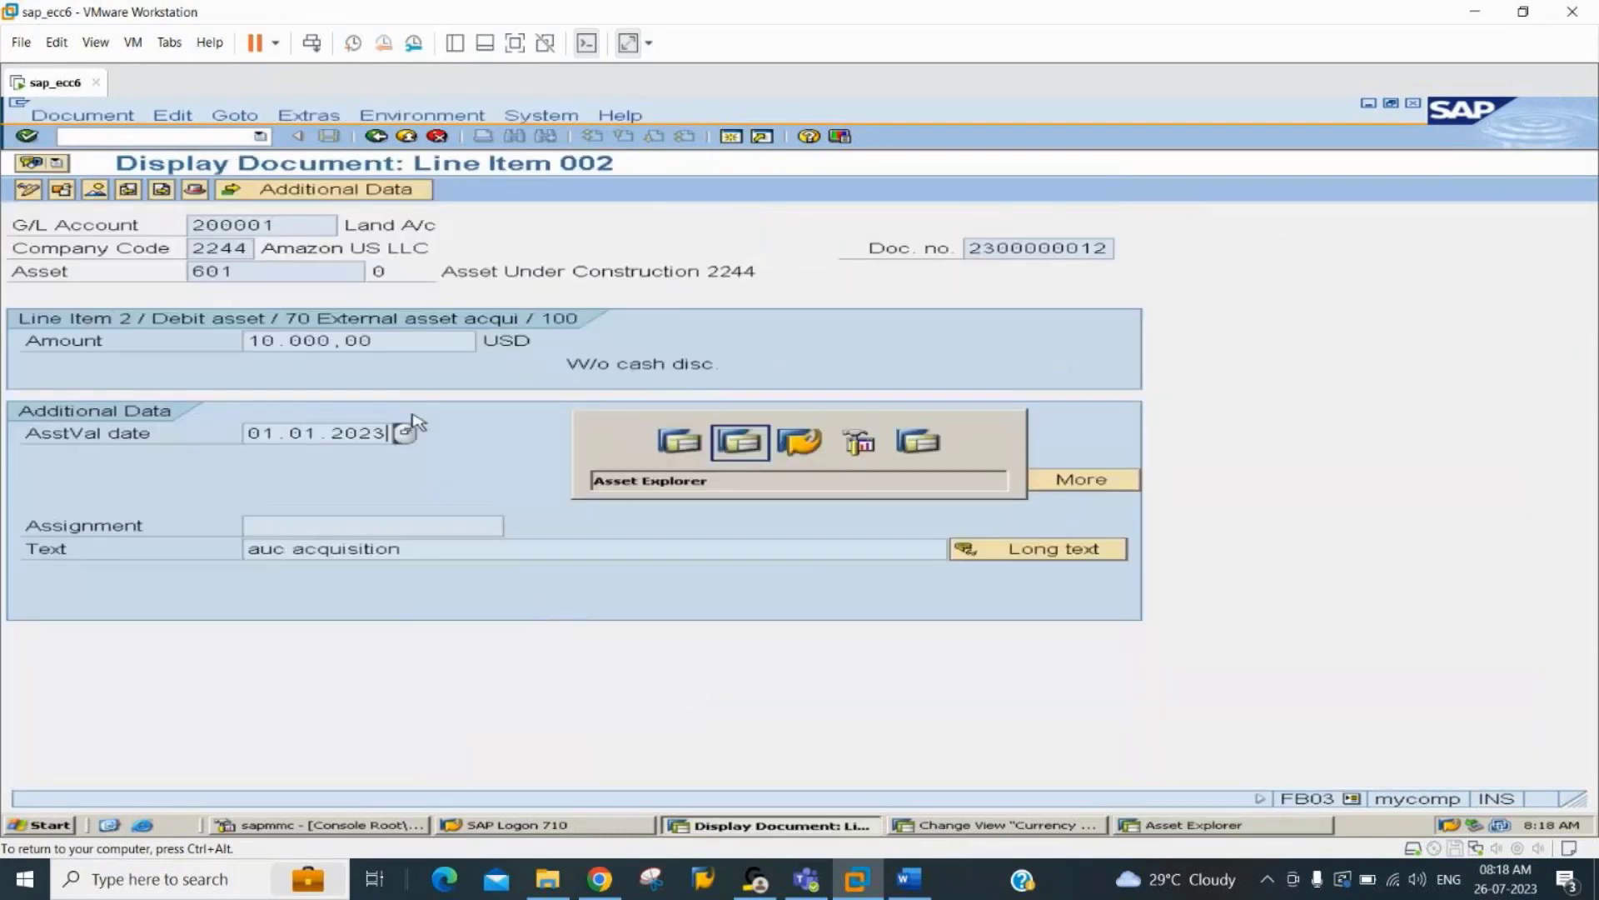
pyautogui.hotkey('alt', 'Tab')
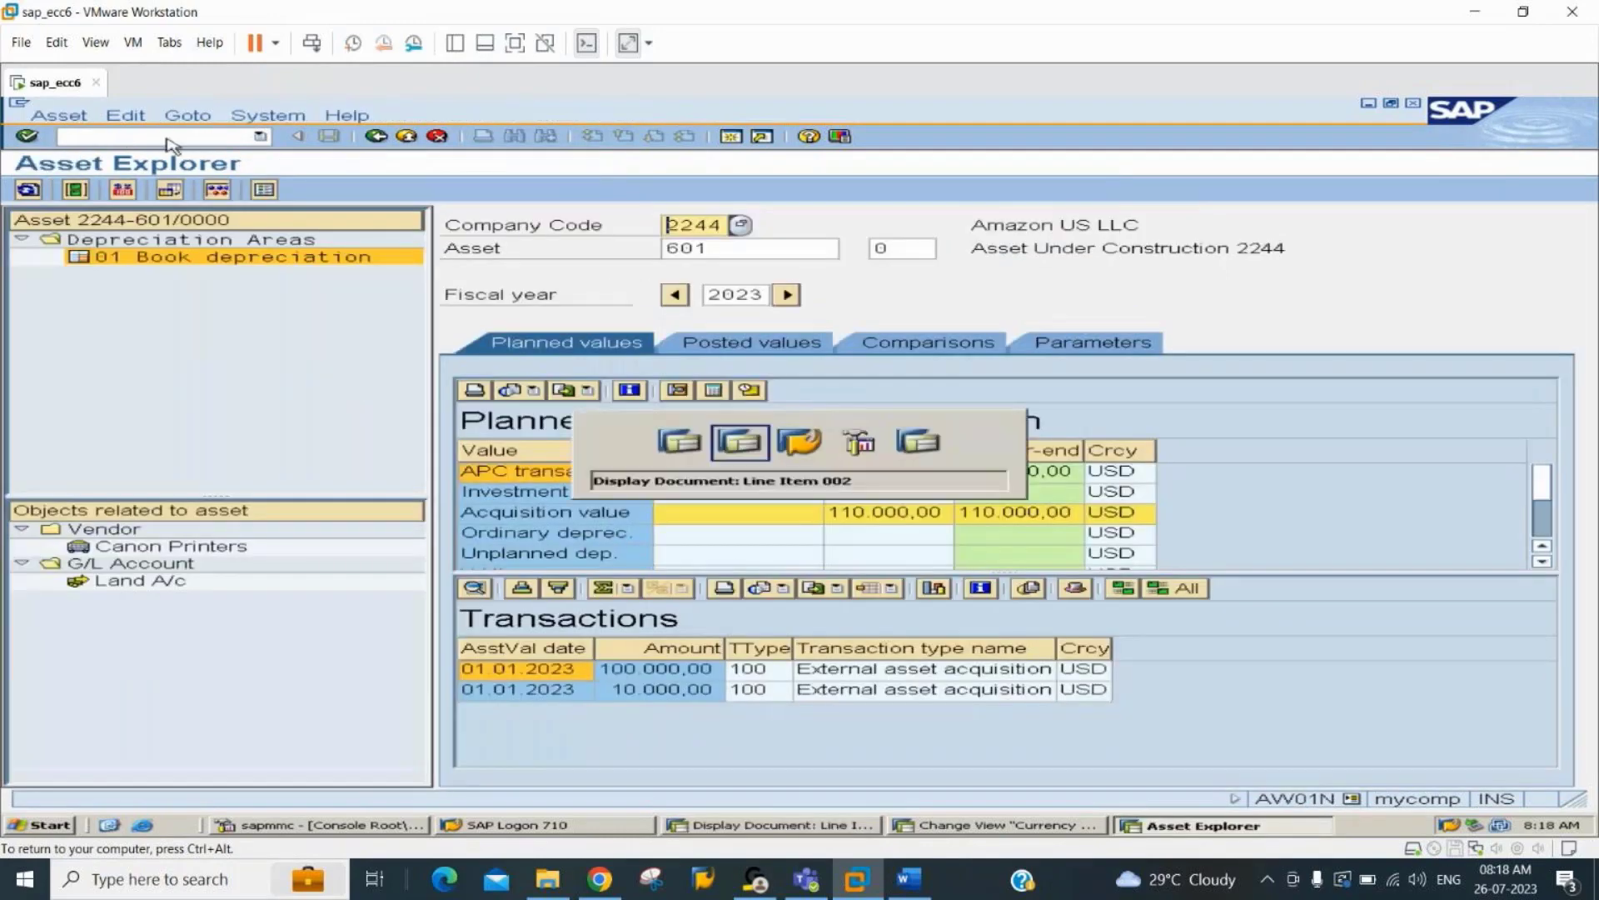
# Open the details of settlement profile AI with transaction OKO7 and check its default object type.
pyautogui.click(166, 138)
pyautogui.write('/noko7')
pyautogui.press('Return')
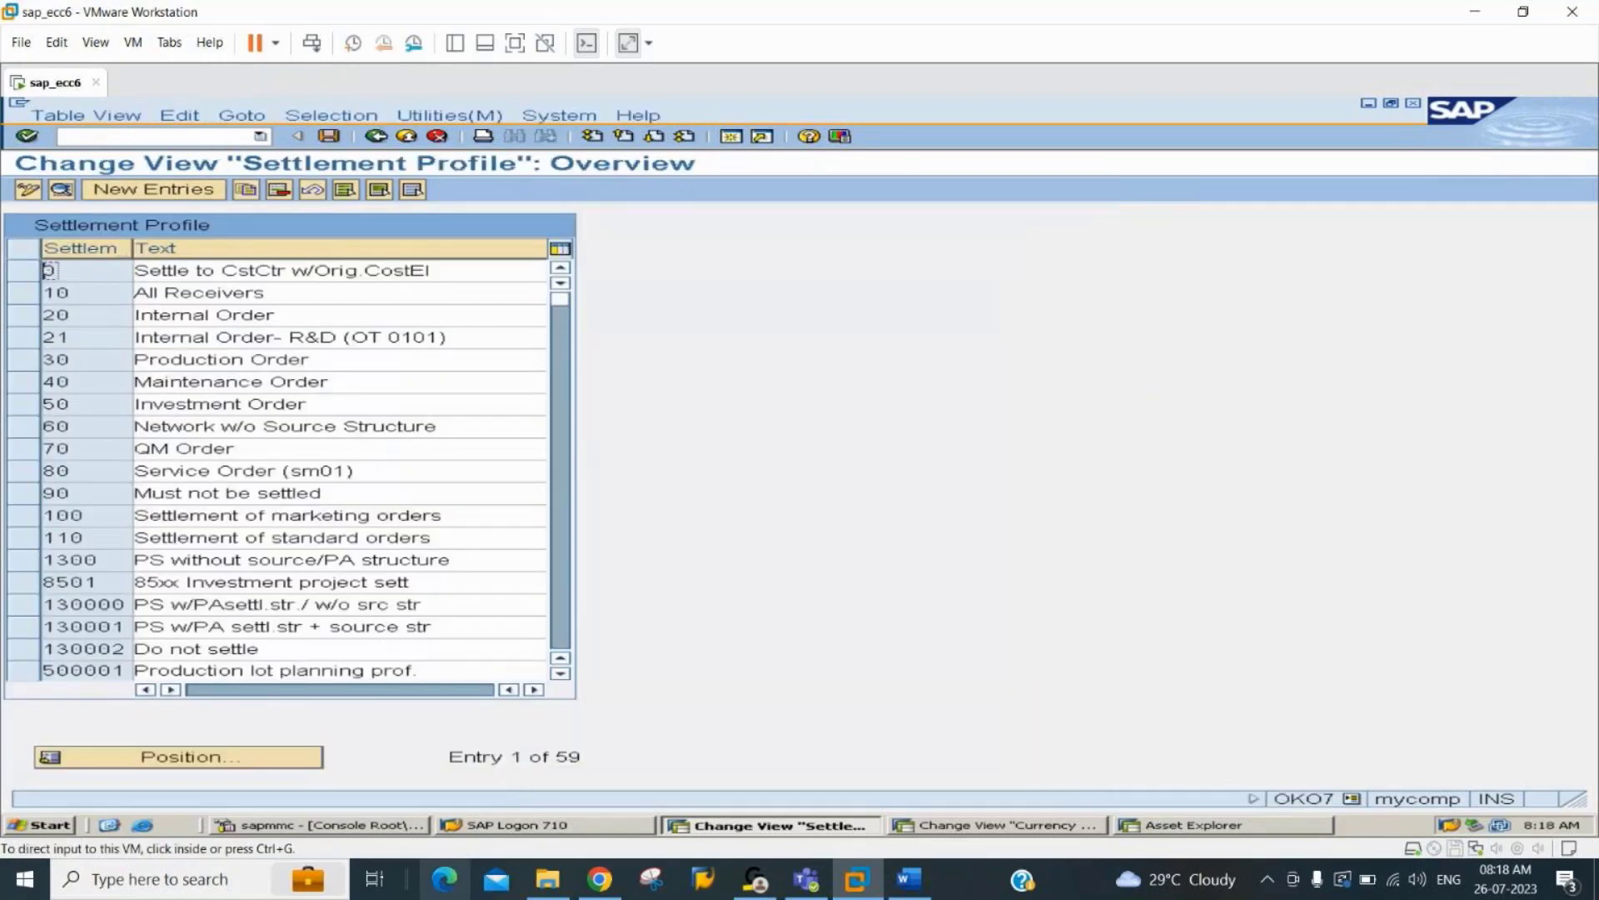
pyautogui.click(213, 758)
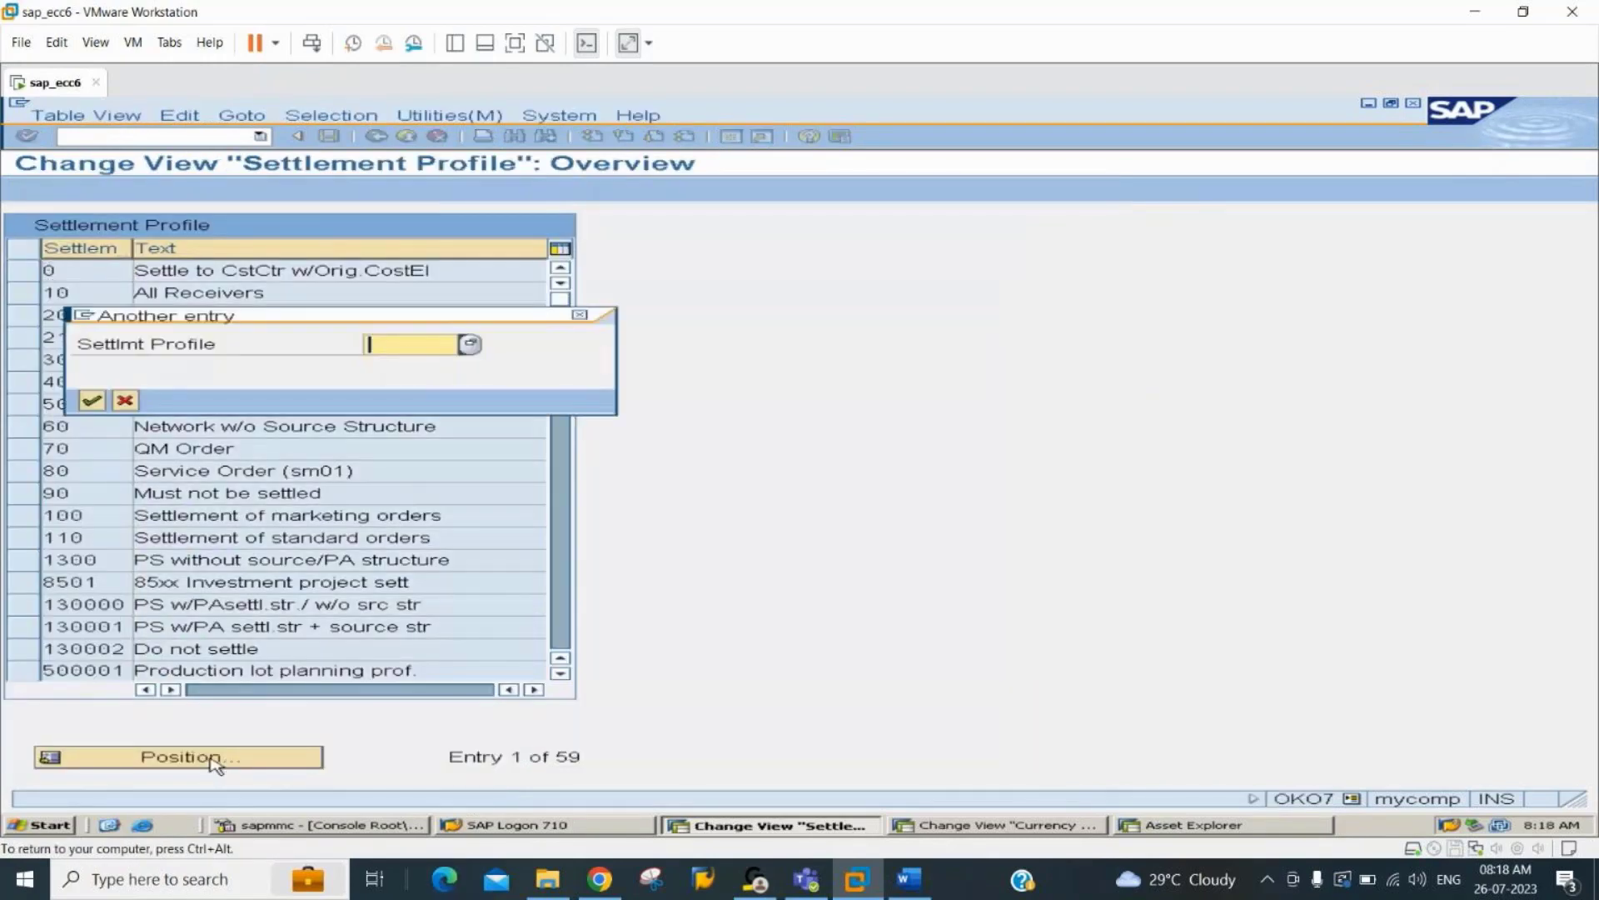
pyautogui.write('AI')
pyautogui.press('Return')
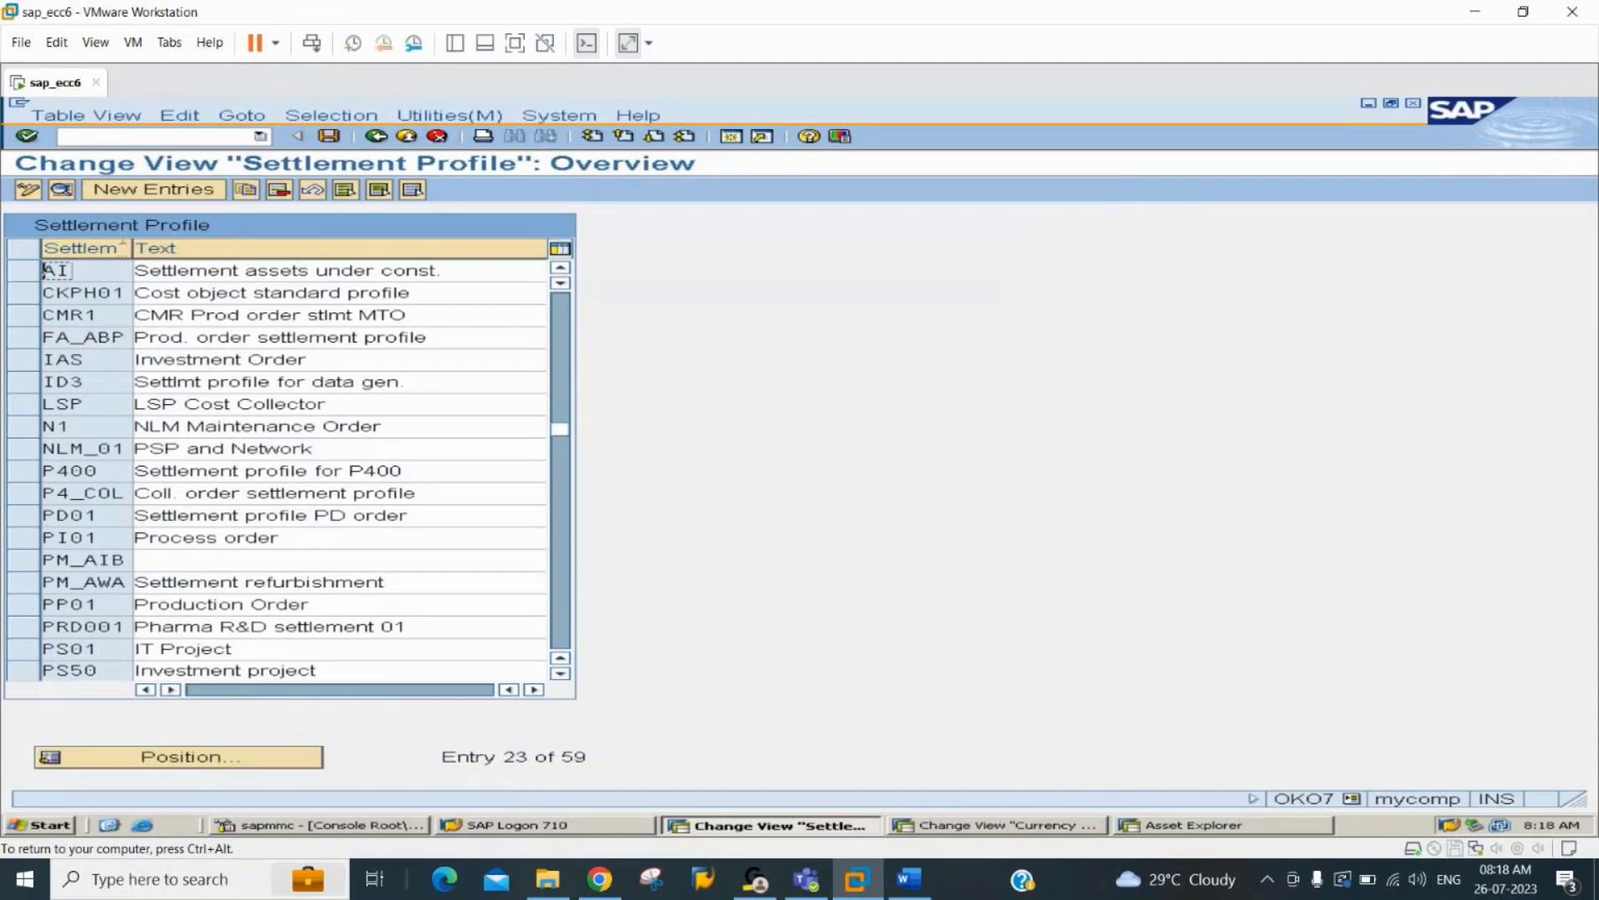
pyautogui.click(64, 191)
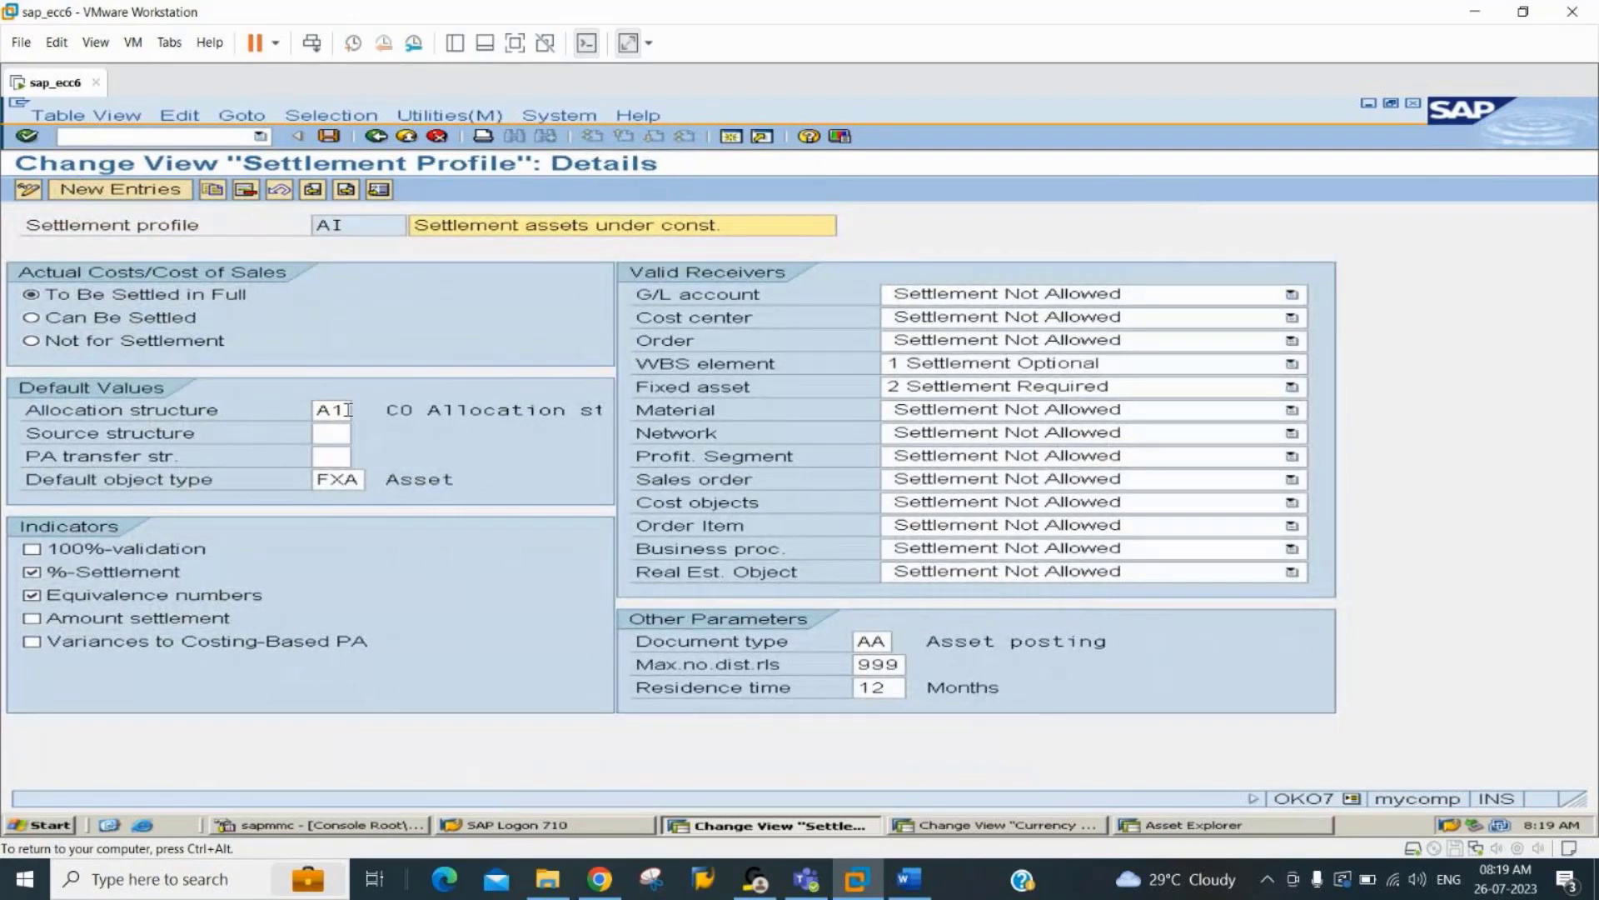
pyautogui.click(358, 479)
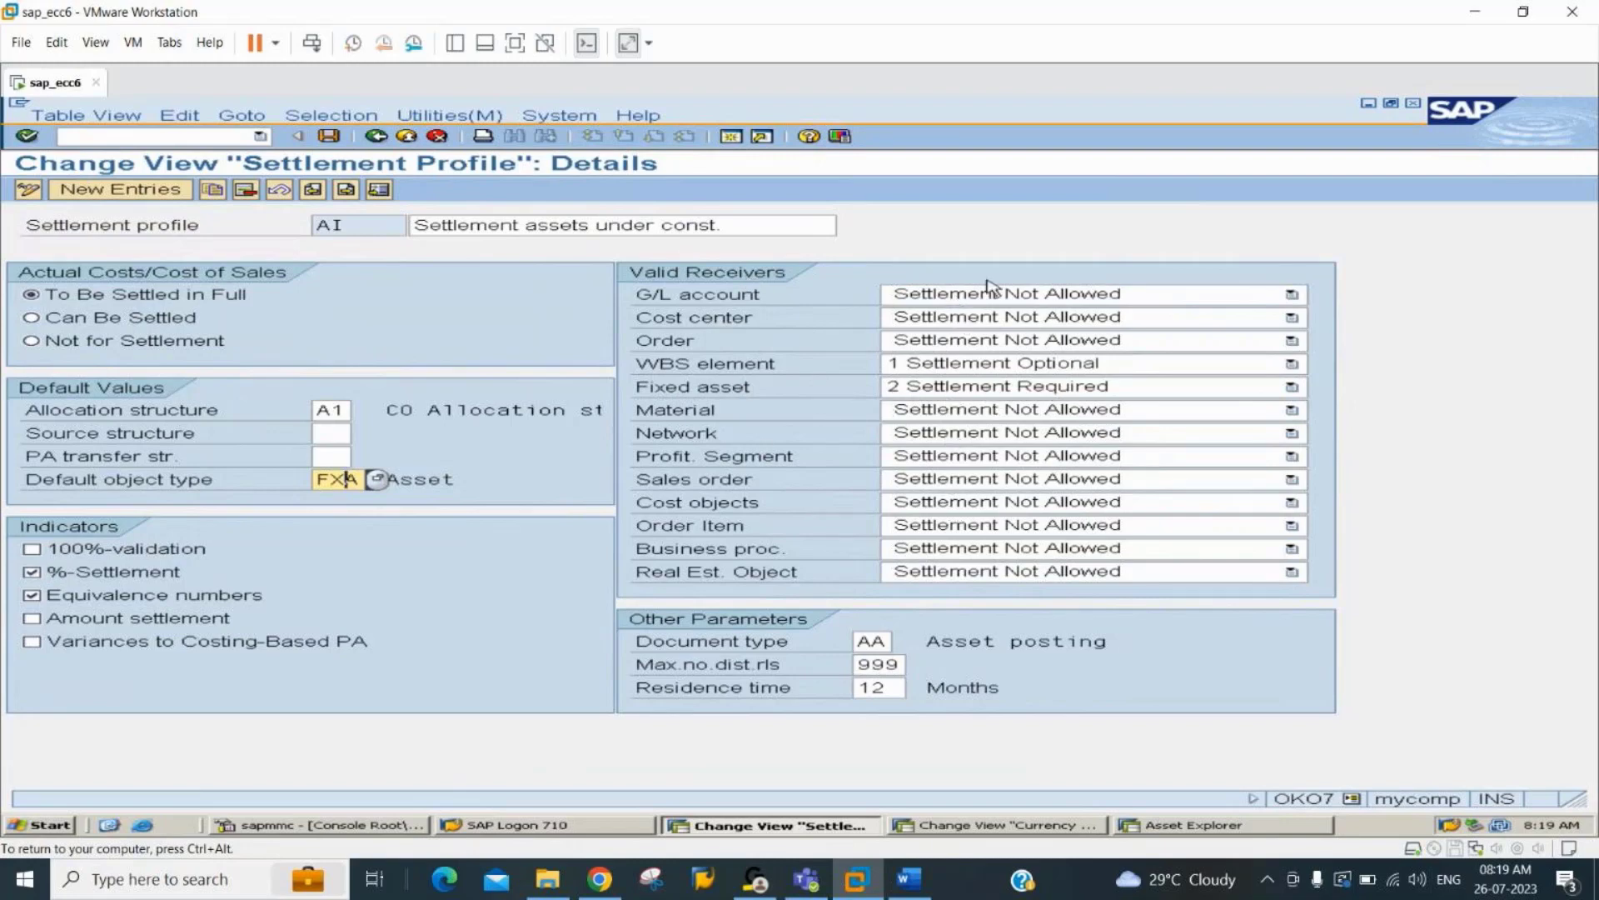
# Check the document type, maximum number of distribution rules and residence time of settlement profile AI.
pyautogui.click(867, 642)
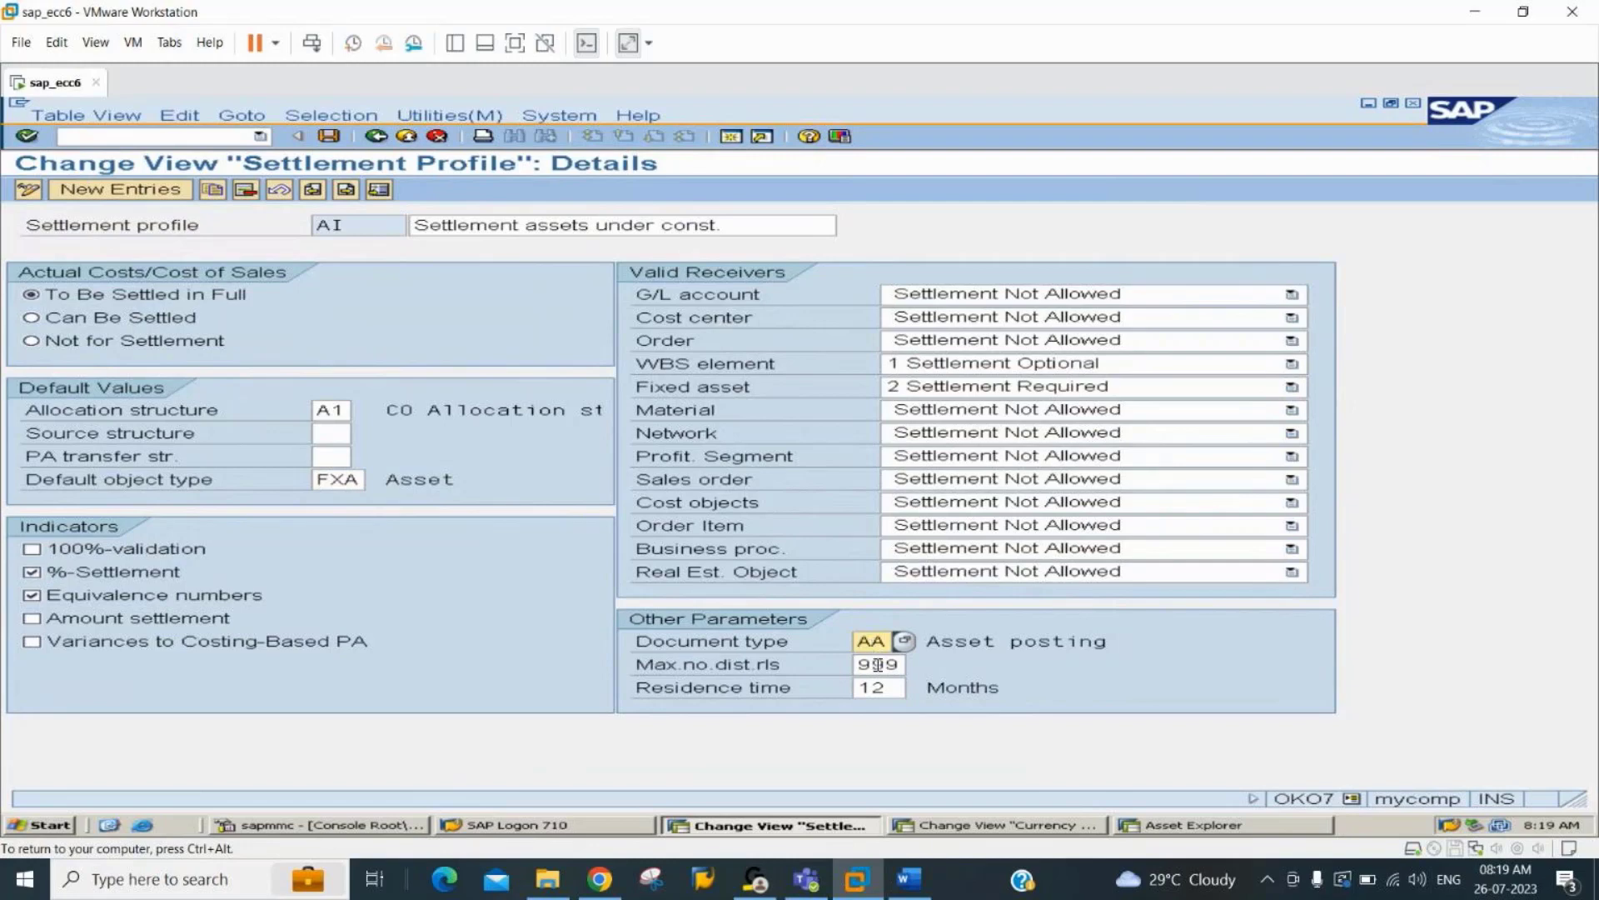
pyautogui.click(877, 666)
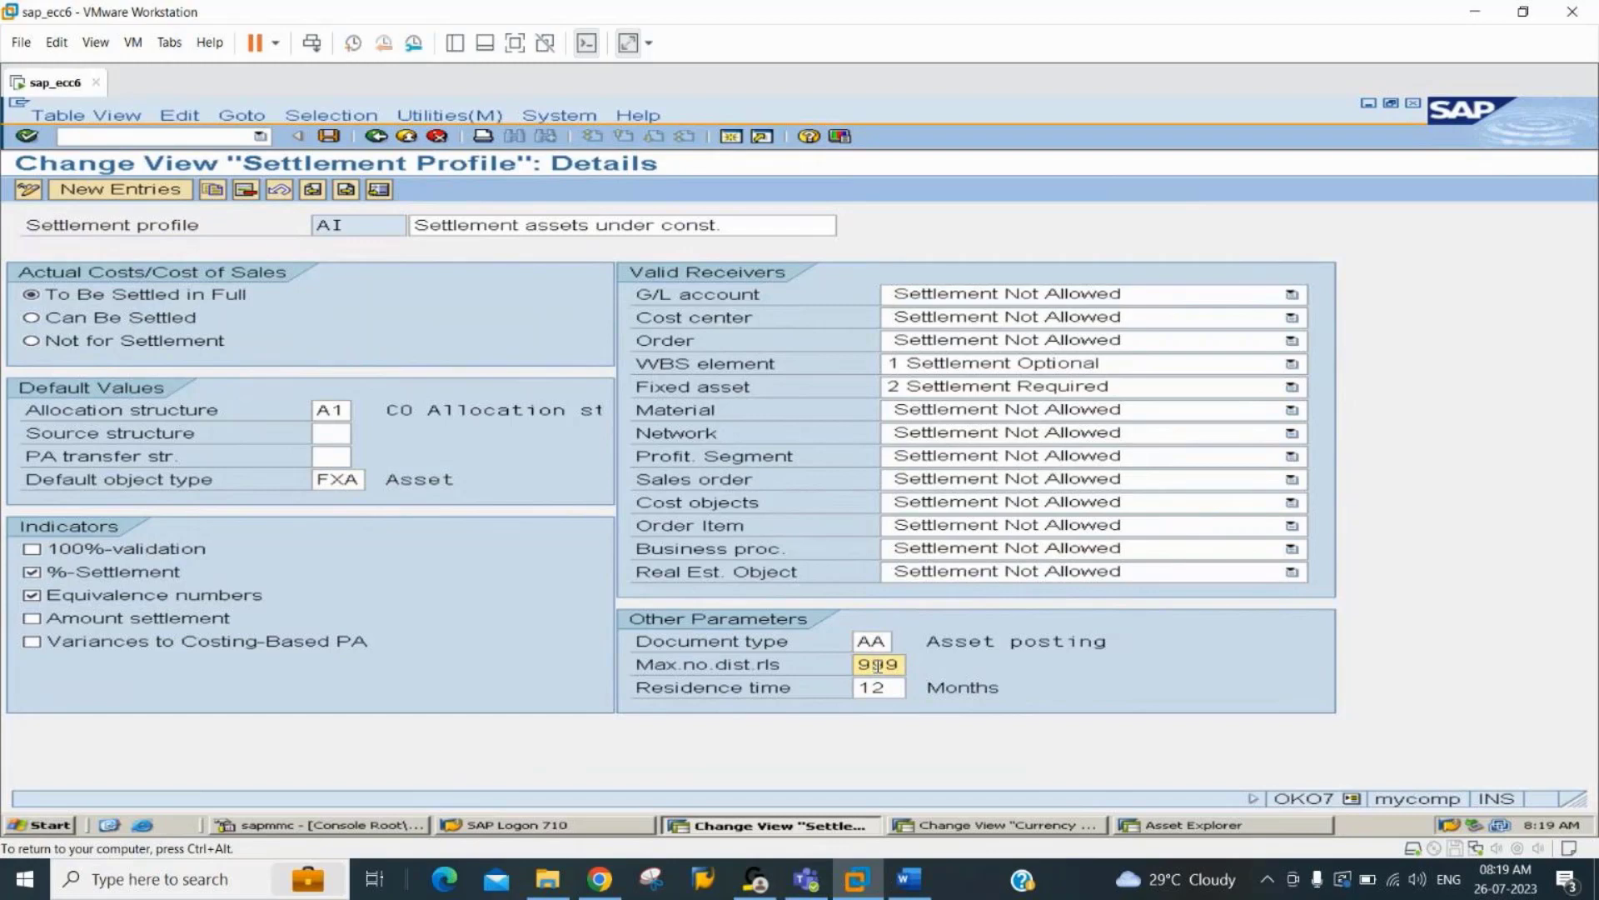
pyautogui.click(877, 689)
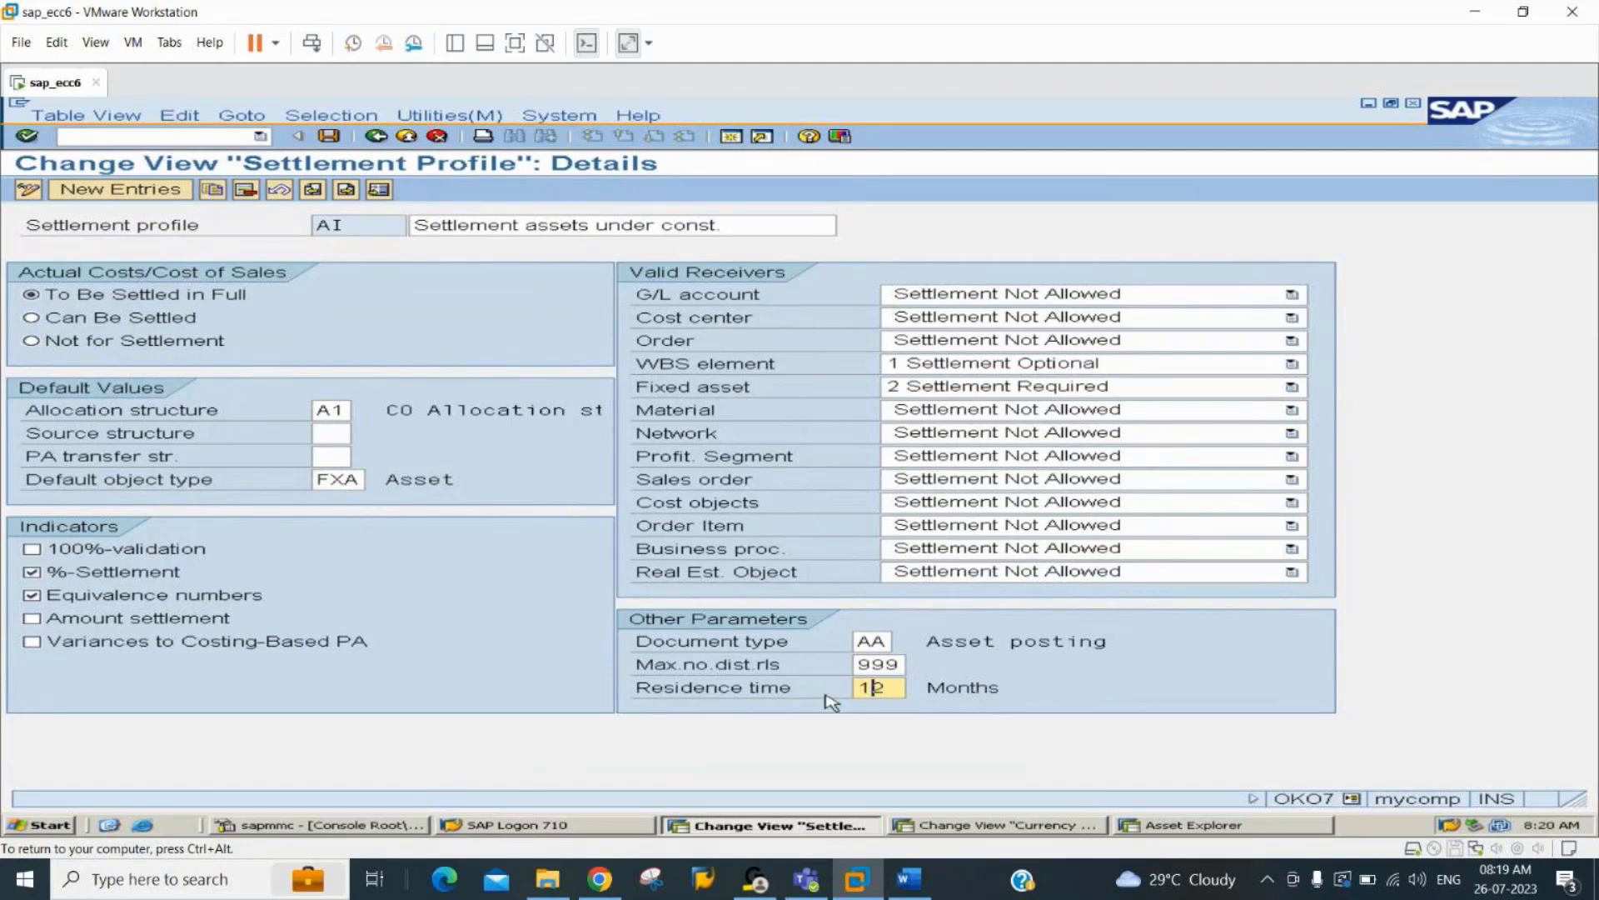
# Consult the Word notes, open the settlement profile assignment with transaction OAAZ and position the list at company code 2244.
pyautogui.click(115, 136)
pyautogui.write('/n')
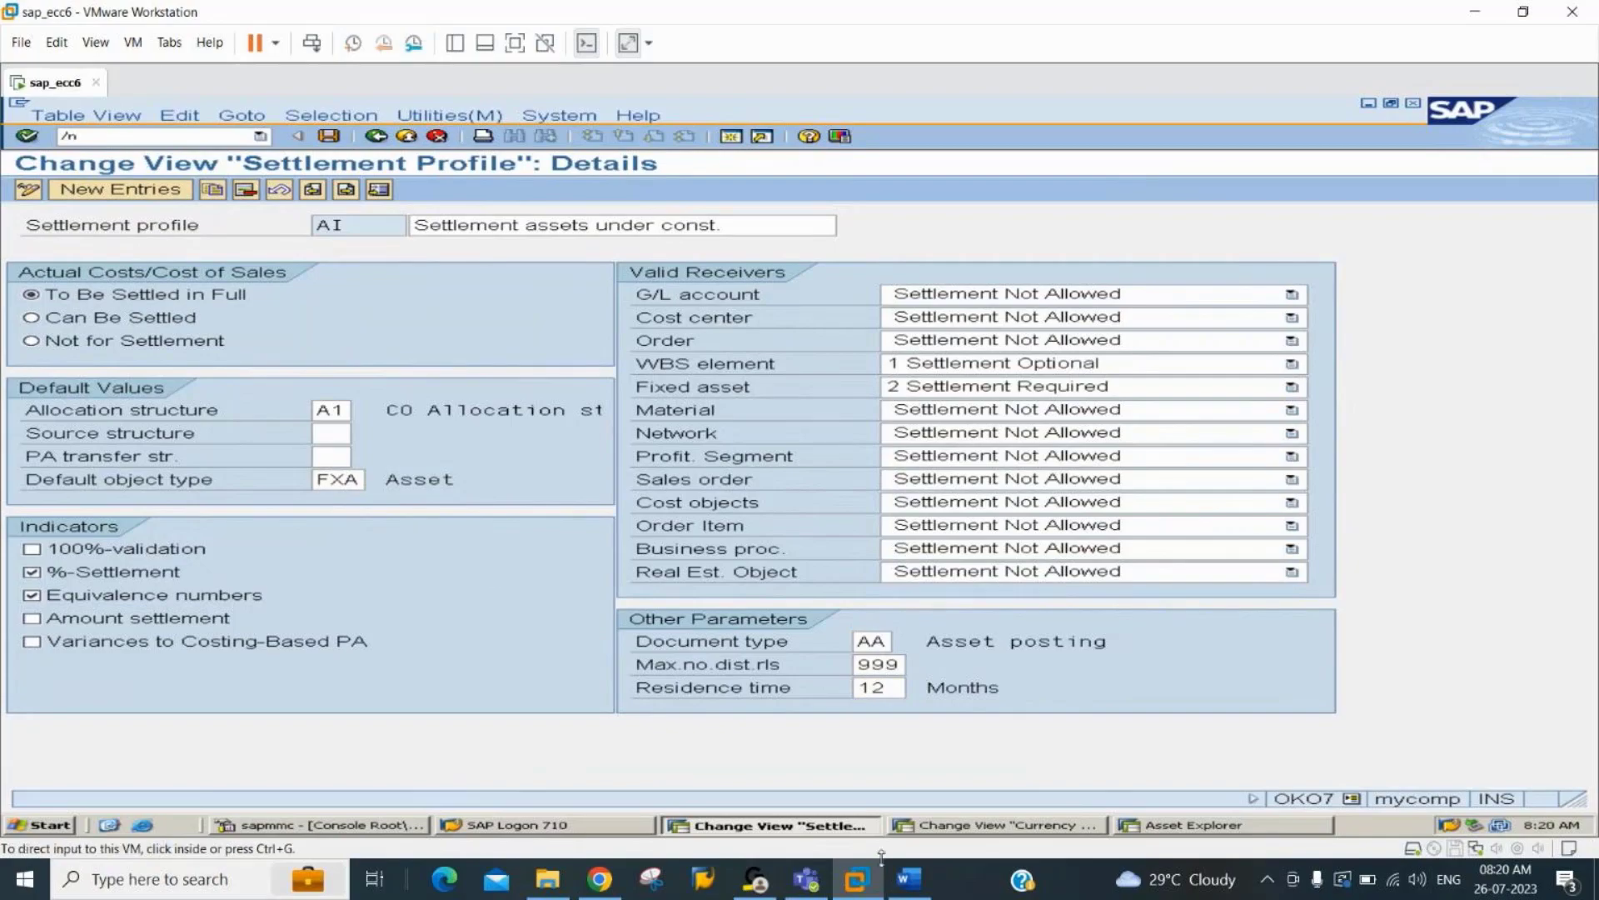
pyautogui.click(909, 879)
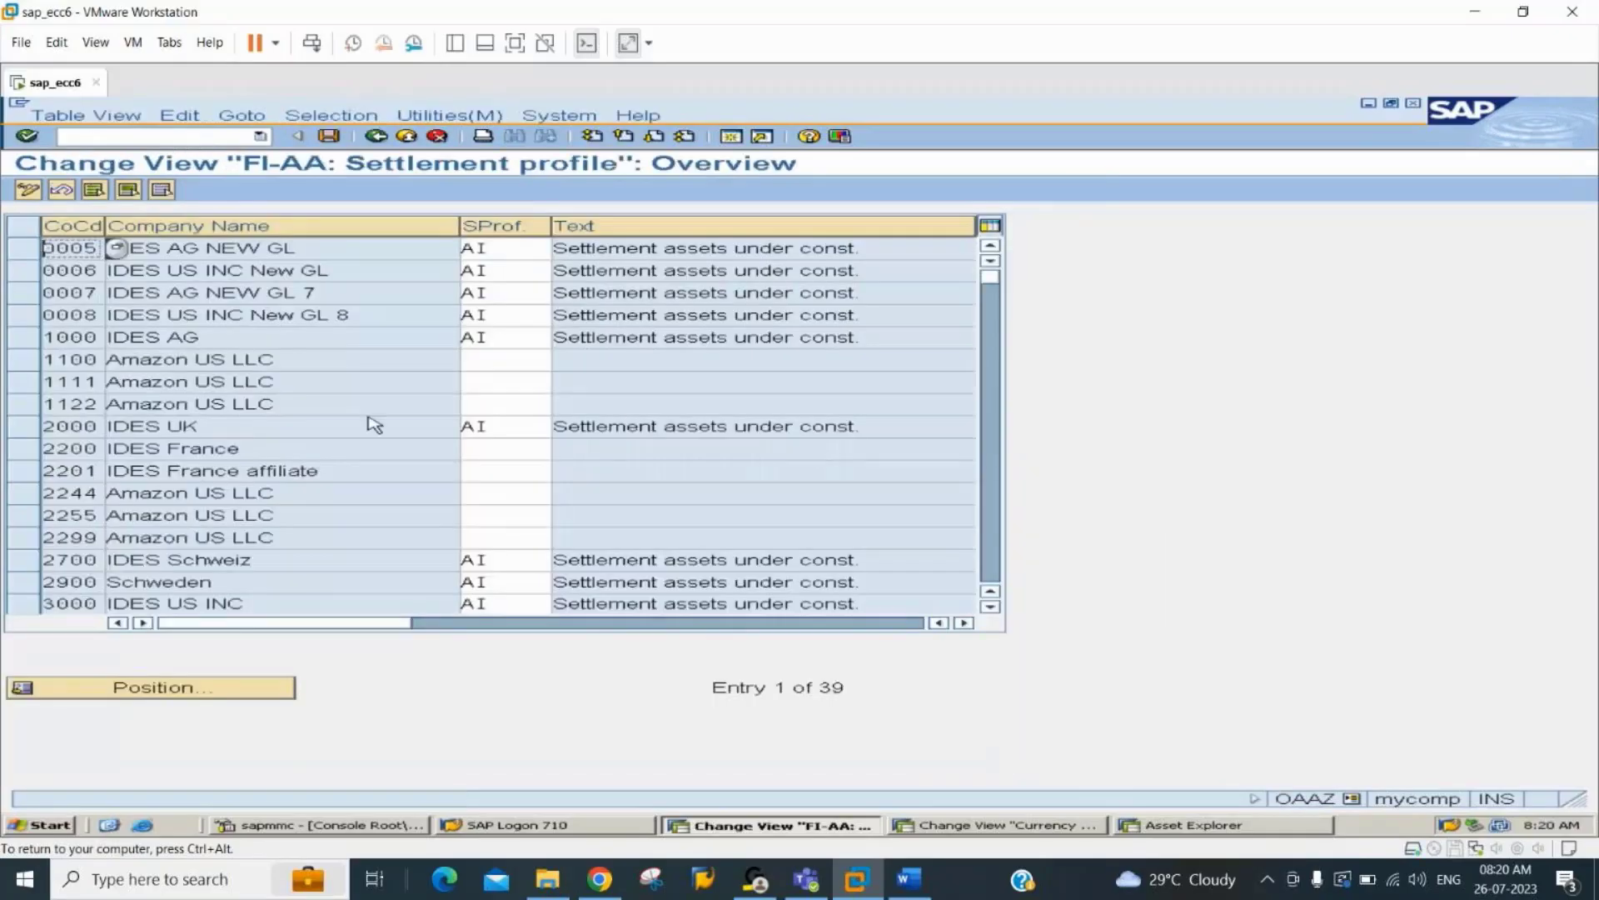
pyautogui.click(204, 688)
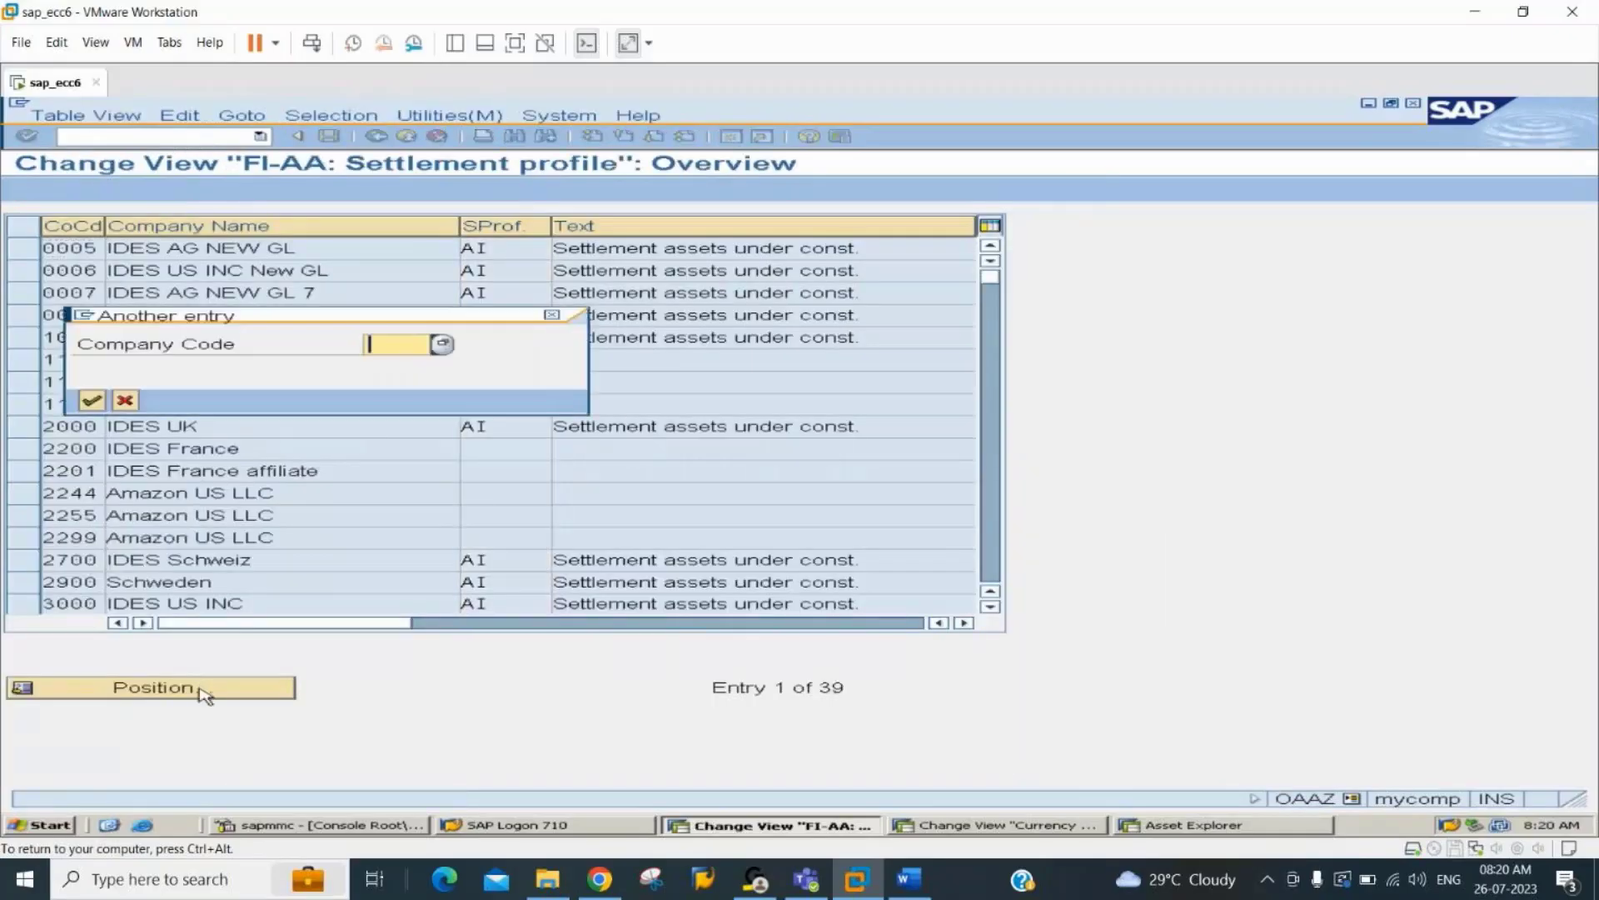
pyautogui.write('2244')
pyautogui.press('Return')
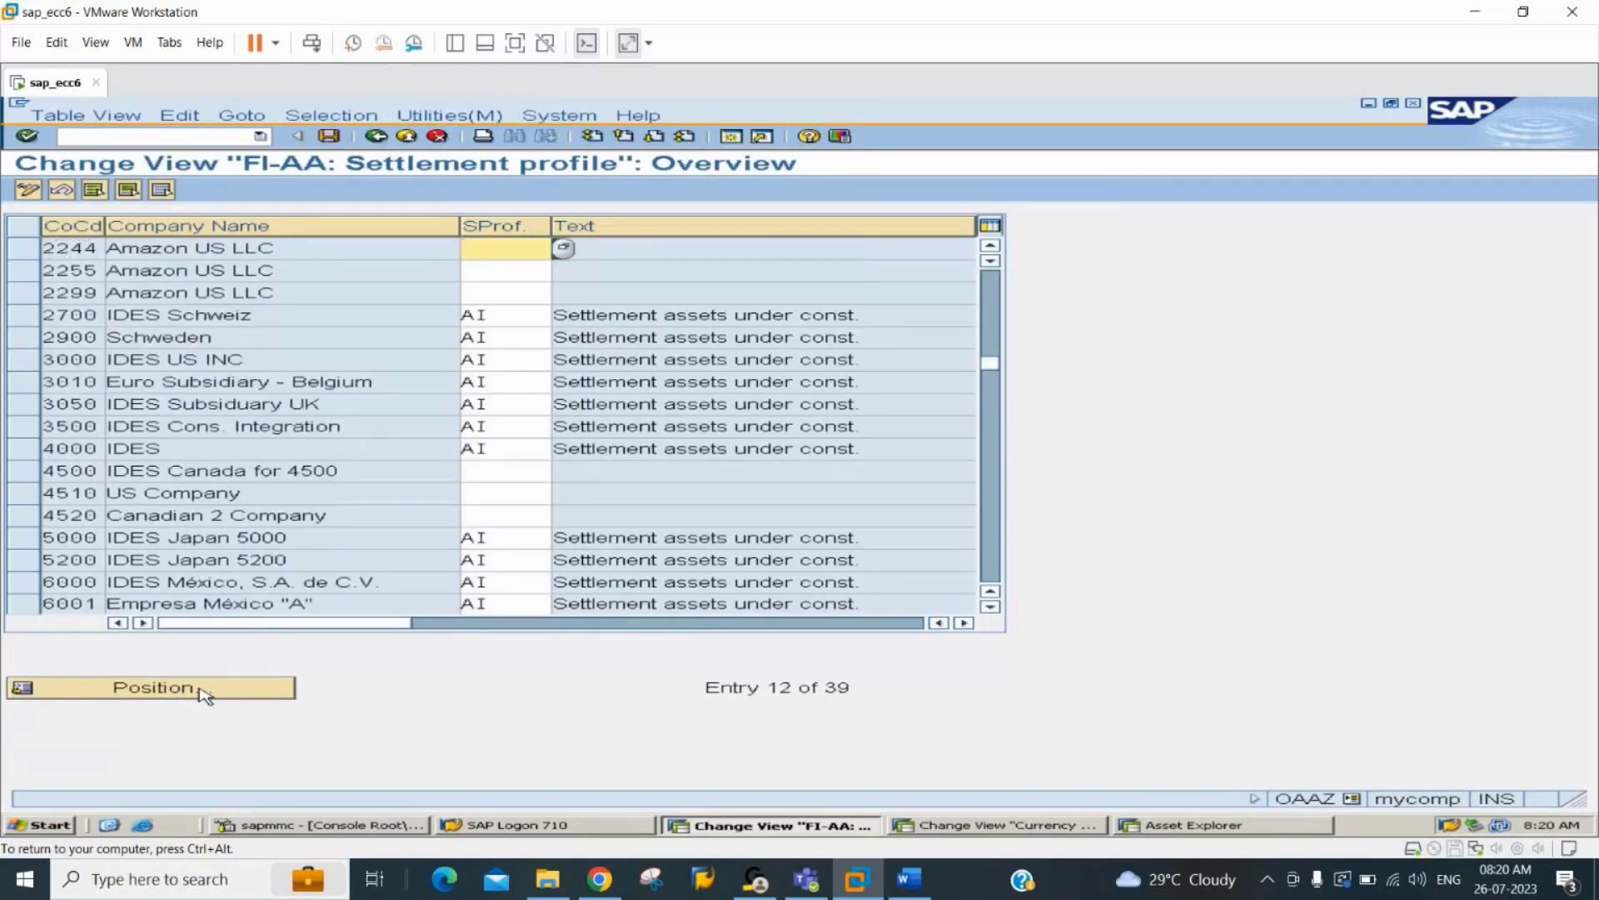
# Assign settlement profile AI to company code 2244 and save it in customizing request ECCK900024.
pyautogui.write('ai')
pyautogui.press('Return')
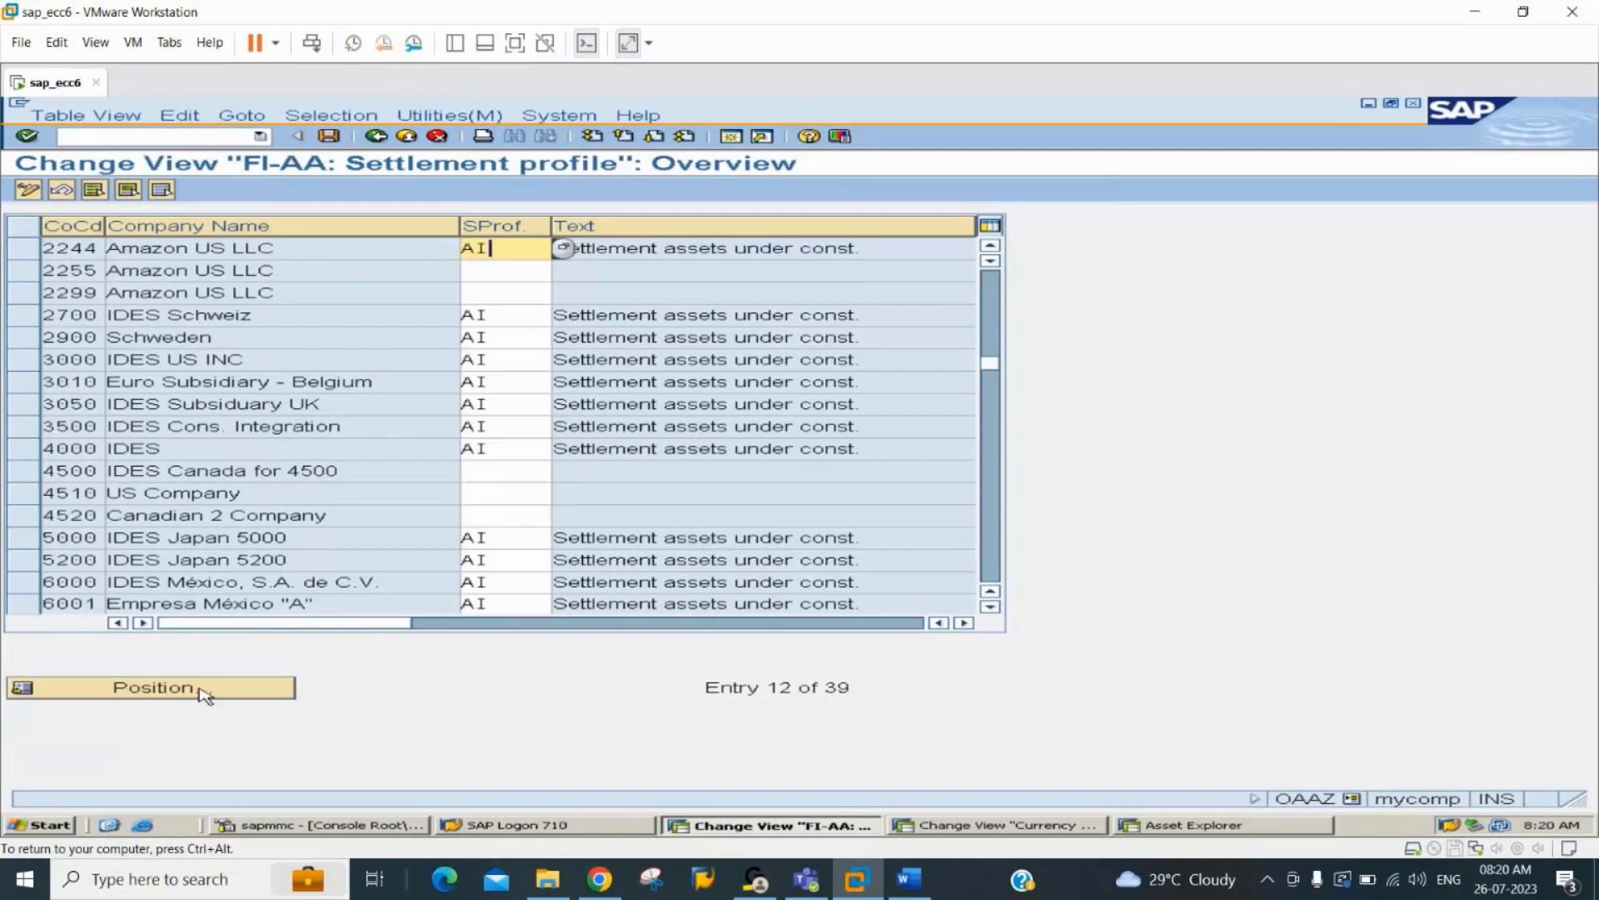
pyautogui.hotkey('ctrl', 's')
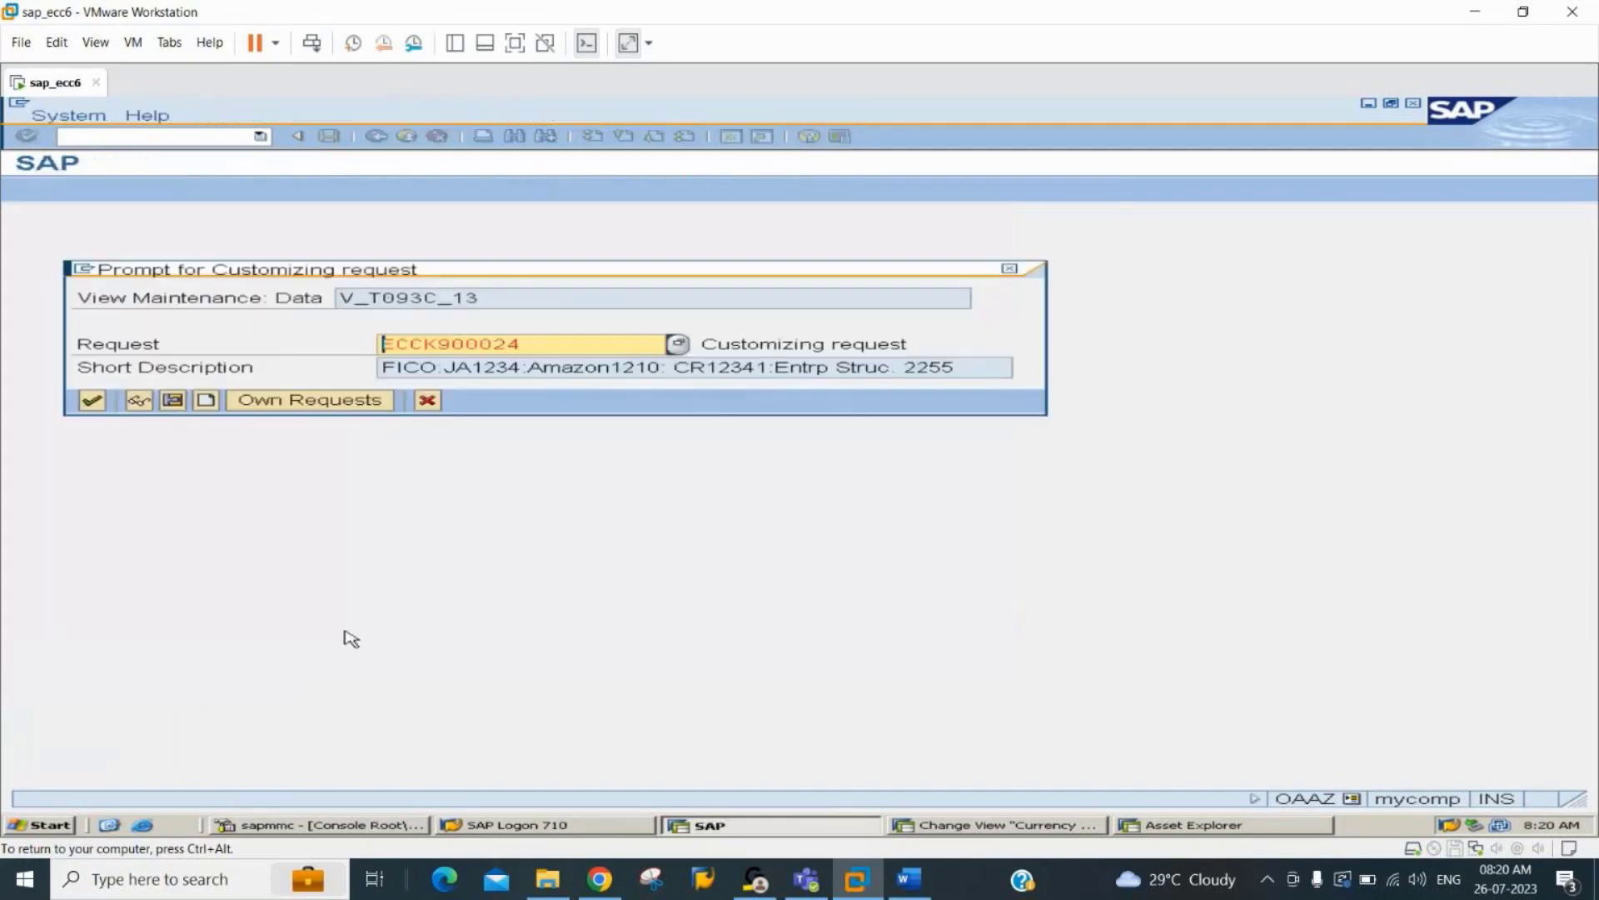
pyautogui.press('Return')
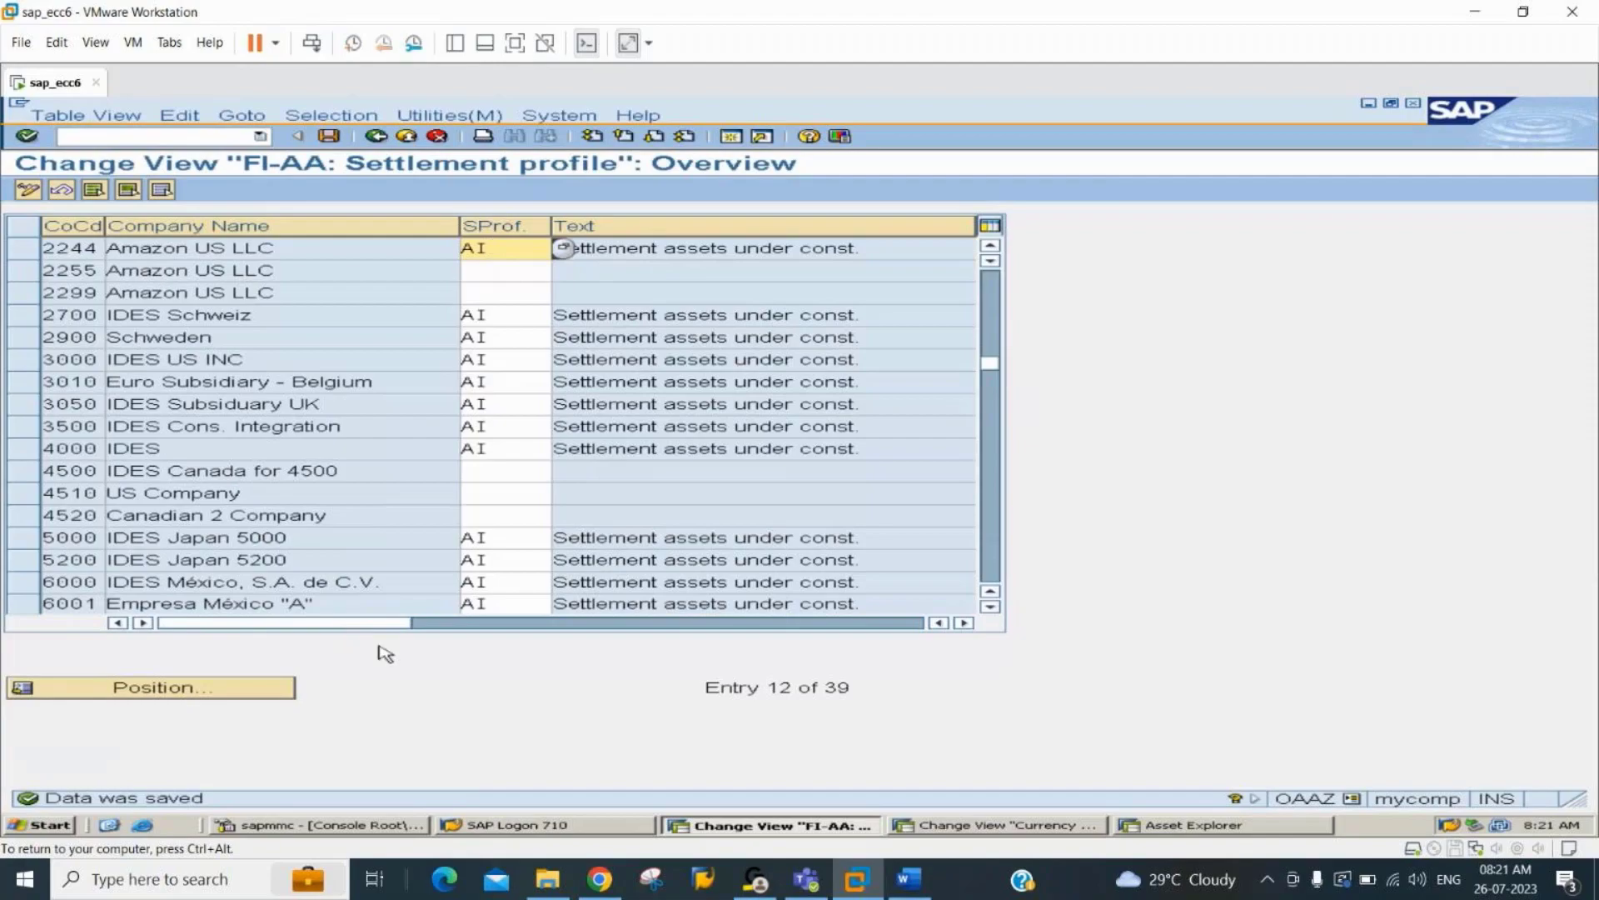
# Look up the distribution rule transaction in the Word notes and start transaction AIAB.
pyautogui.hotkey('alt', 'Tab')
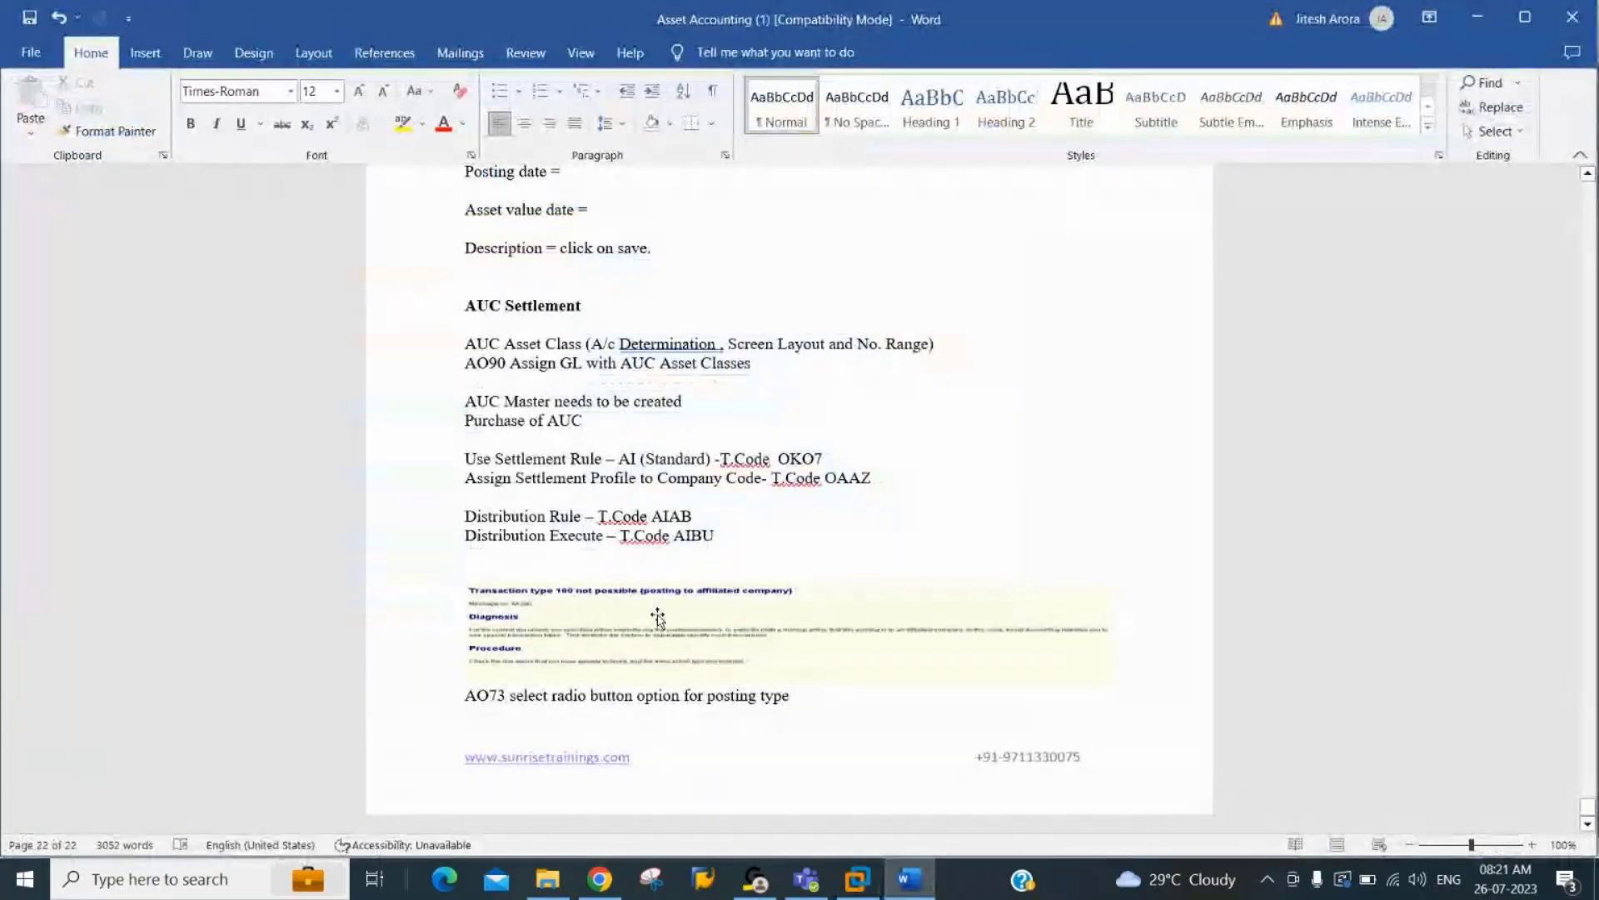
pyautogui.hotkey('alt', 'Tab')
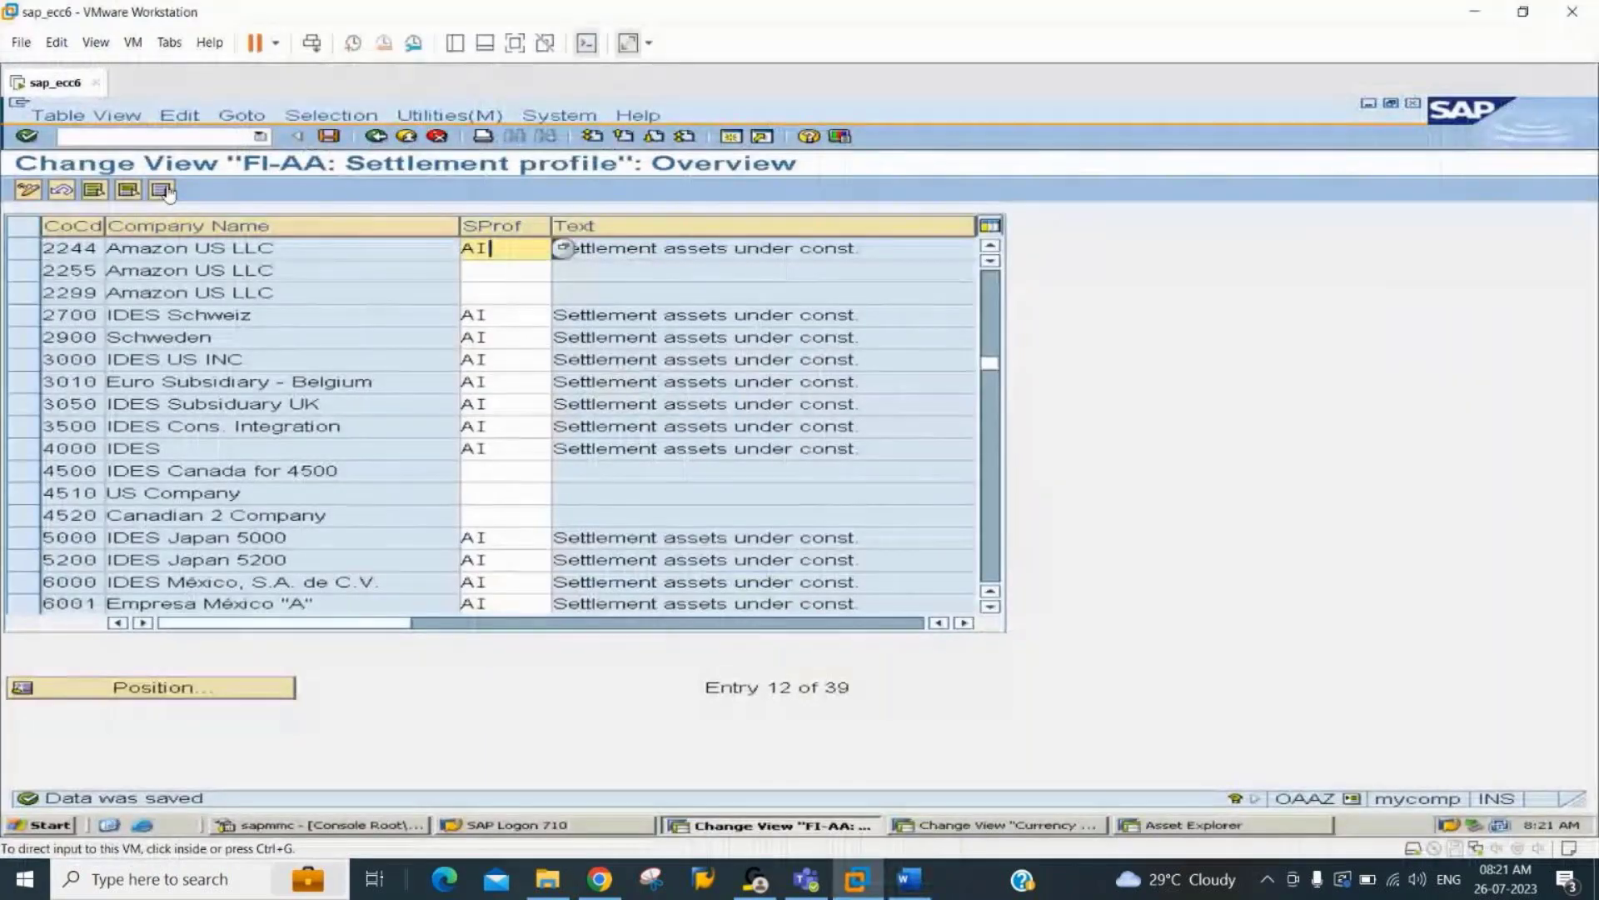
pyautogui.click(195, 138)
pyautogui.write('/naiab')
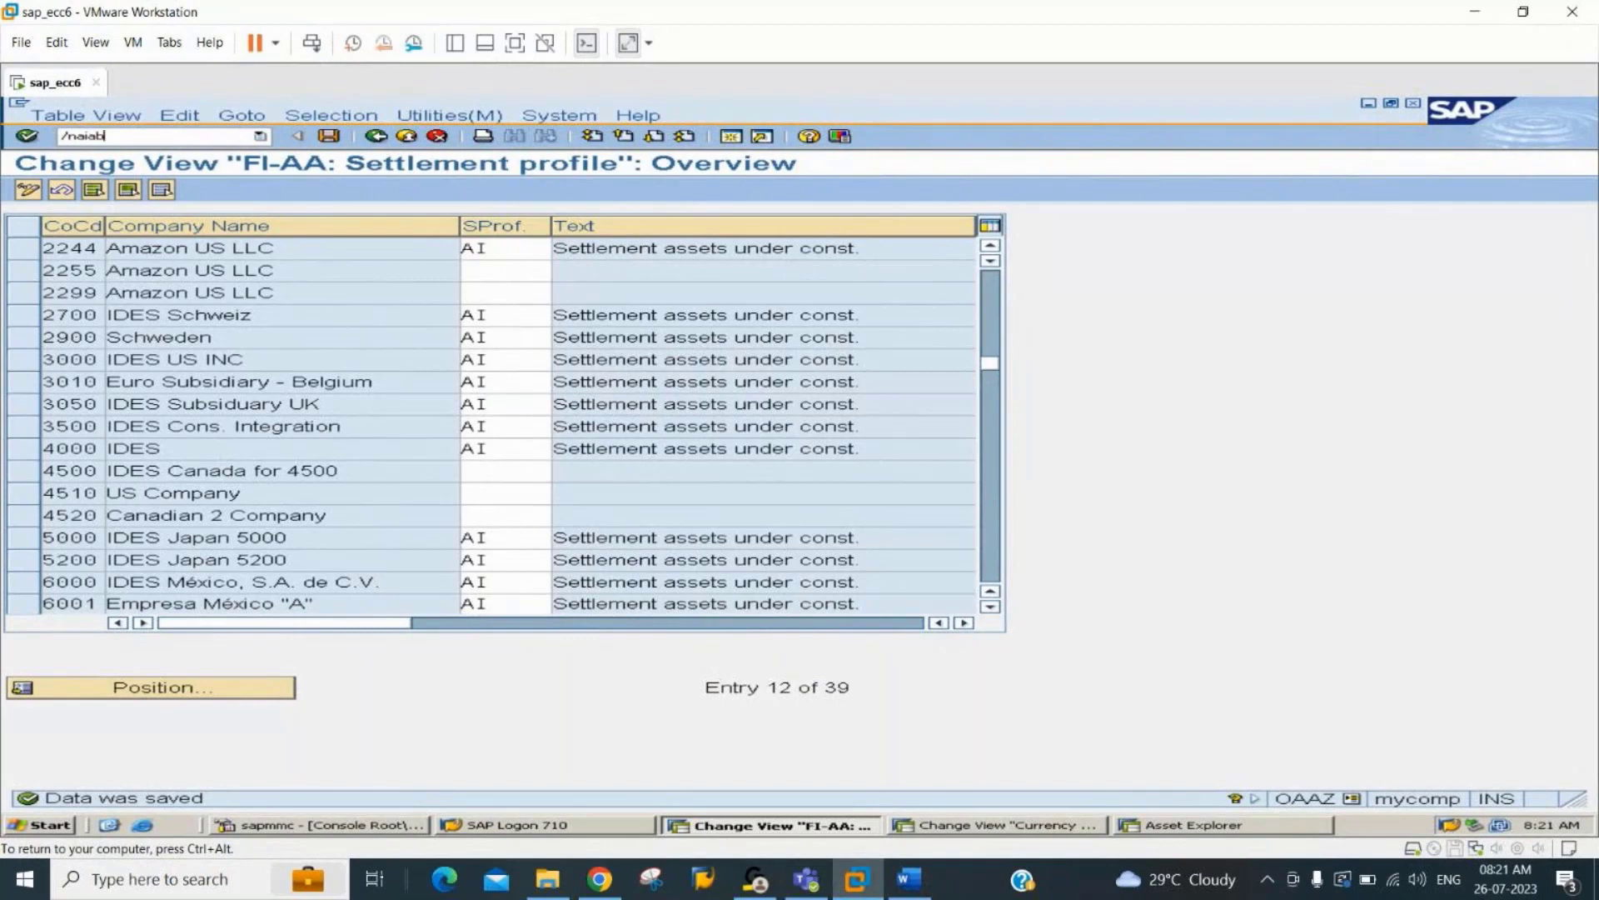
pyautogui.press('Return')
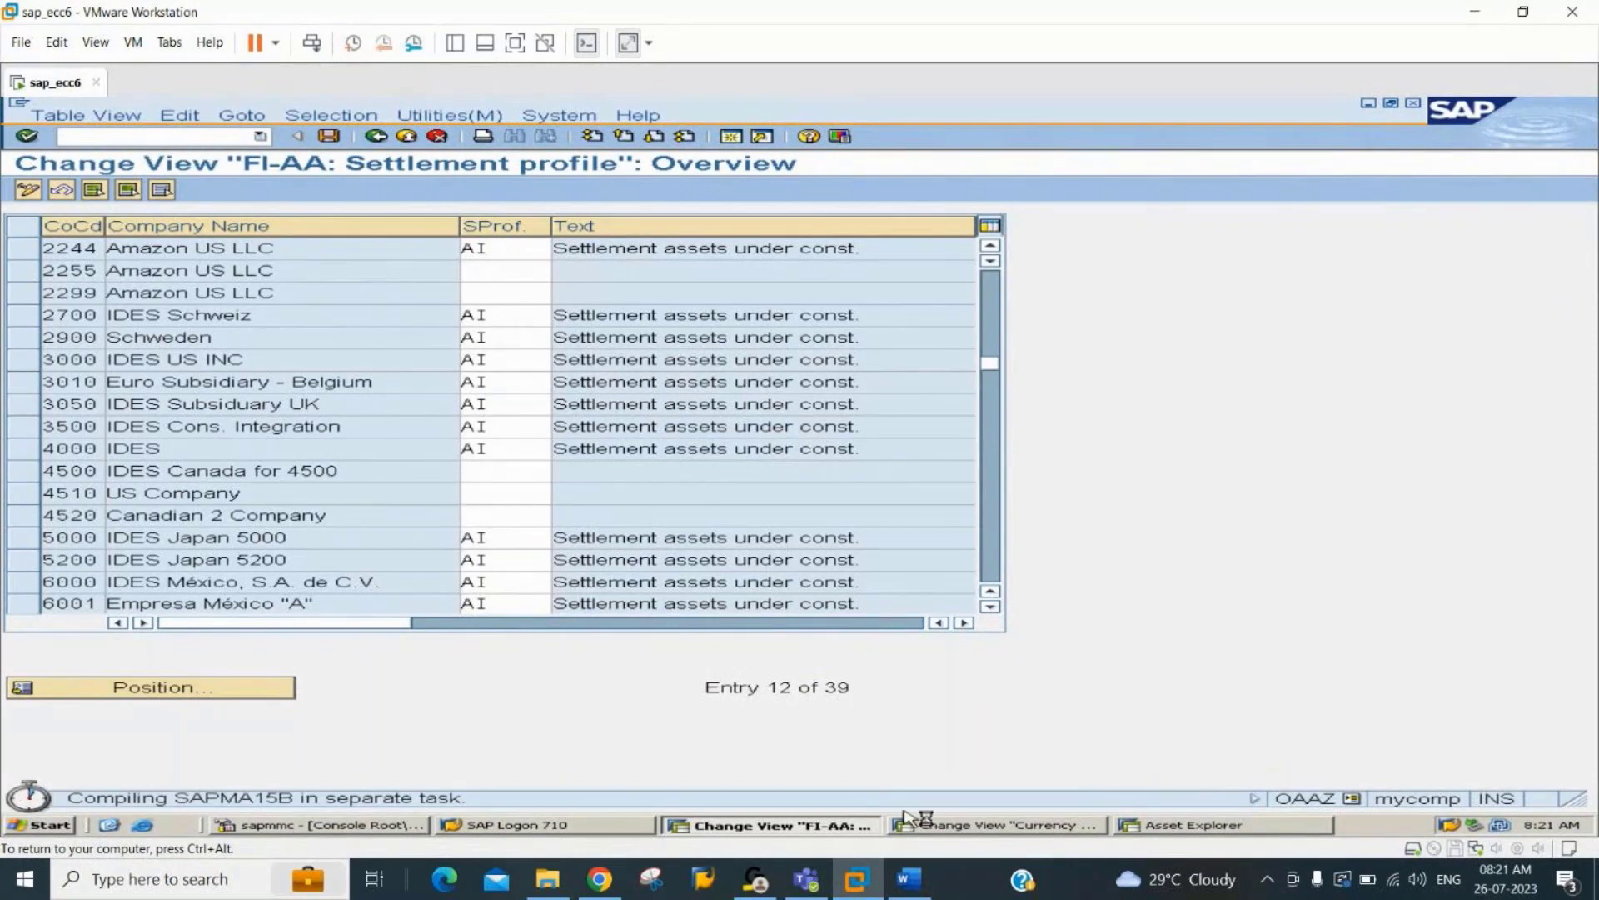
# Show asset 403 of company code 2244 in the Asset Explorer session to check its postings.
pyautogui.click(957, 825)
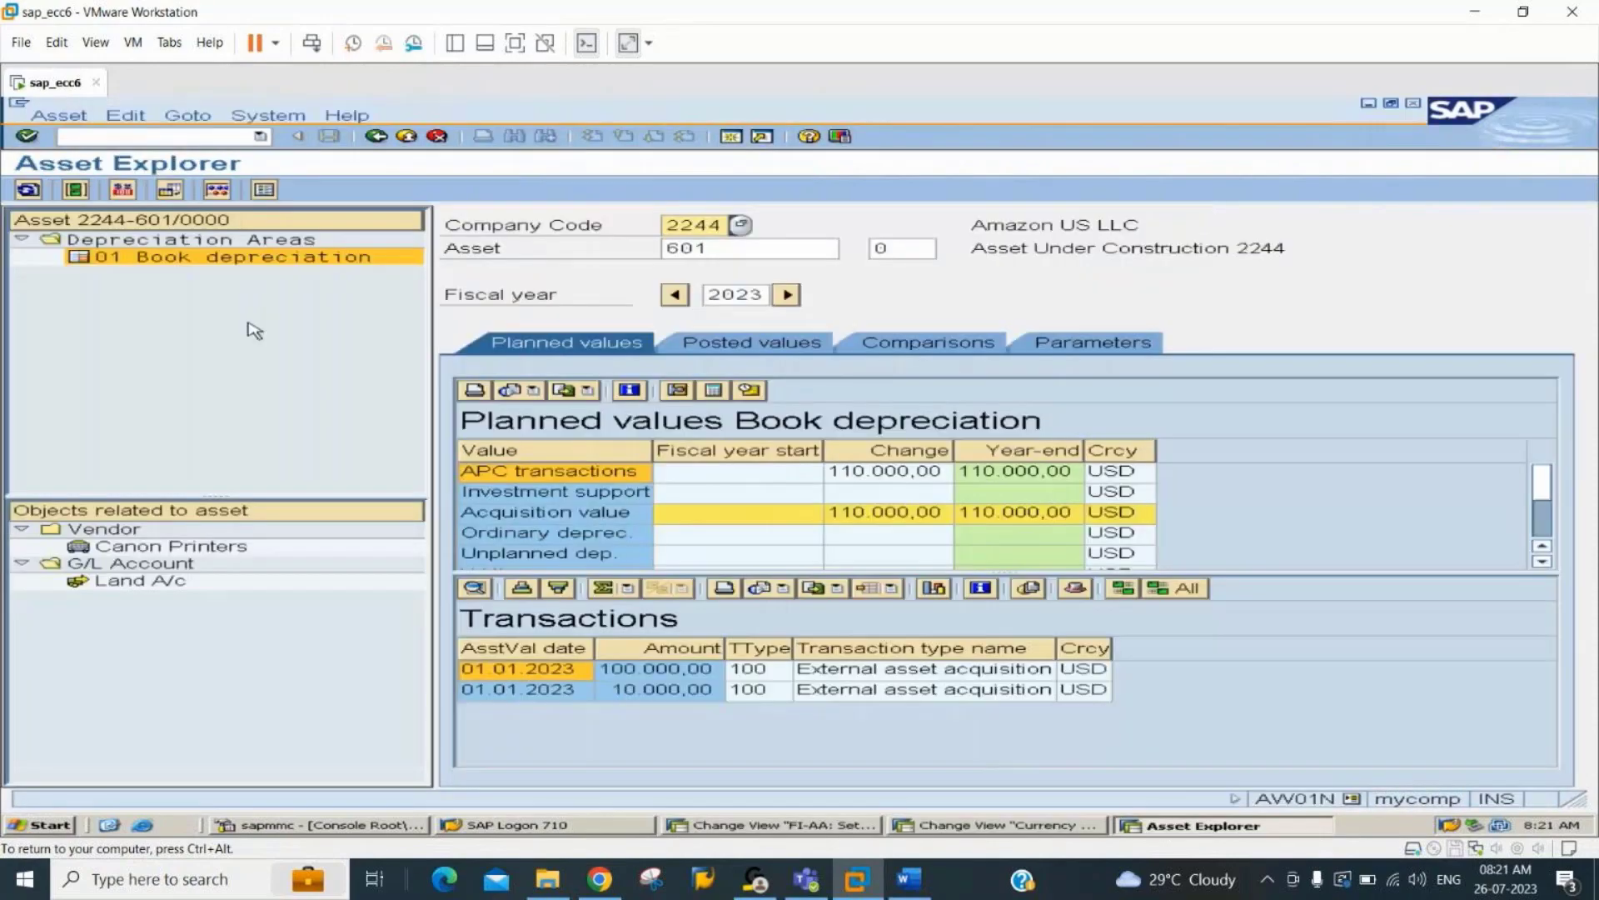
pyautogui.click(721, 249)
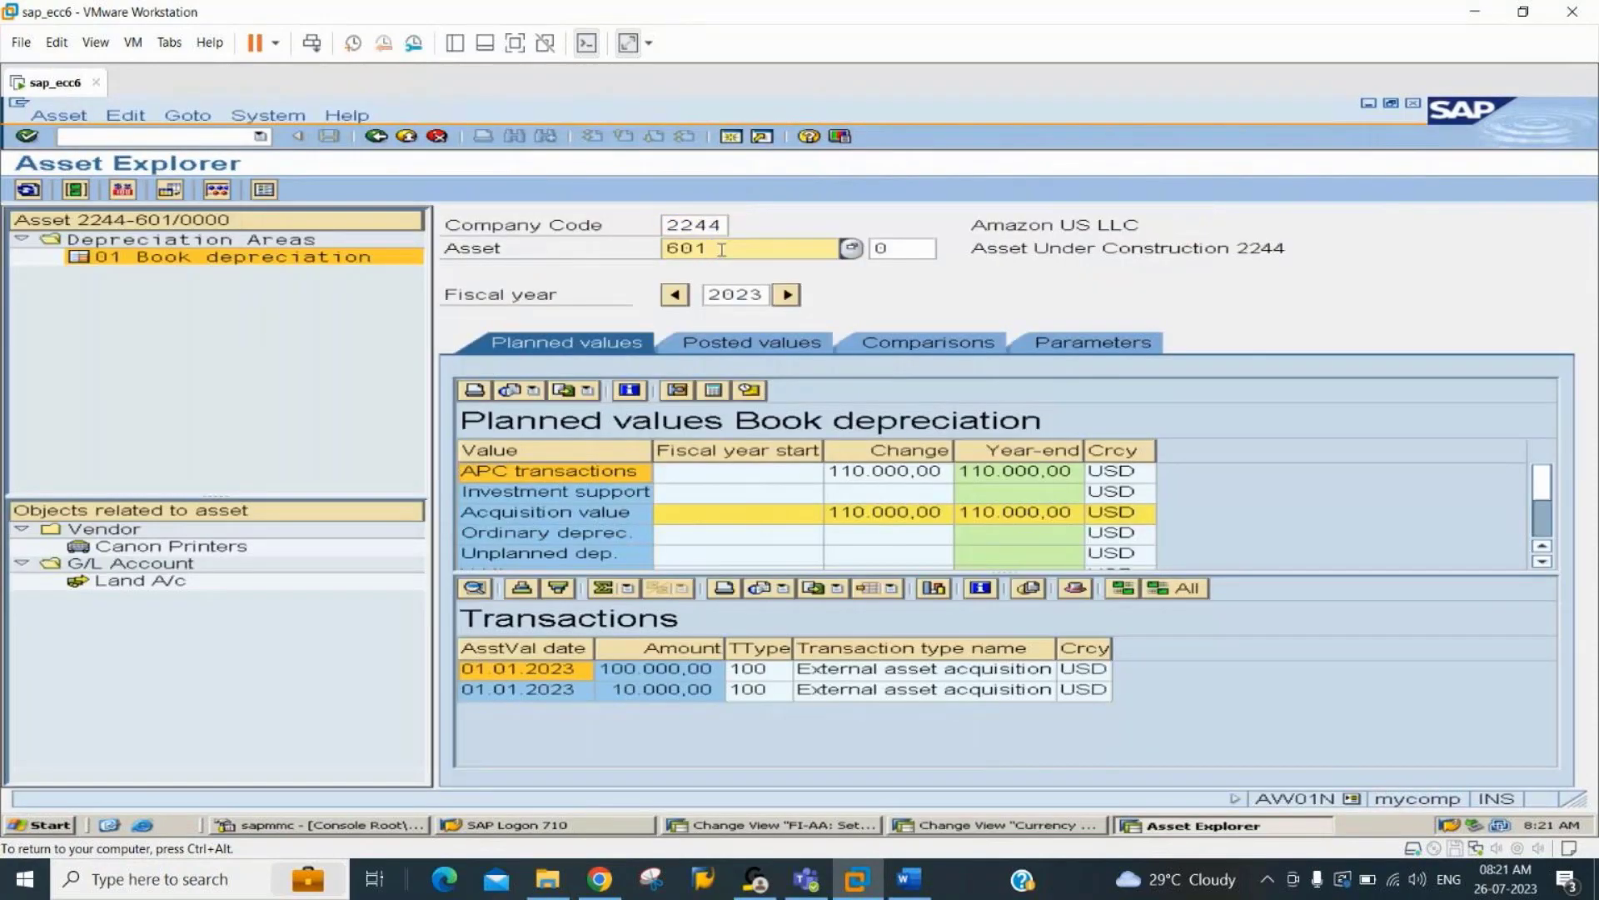
pyautogui.press('BackSpace')
pyautogui.press('BackSpace')
pyautogui.press('BackSpace')
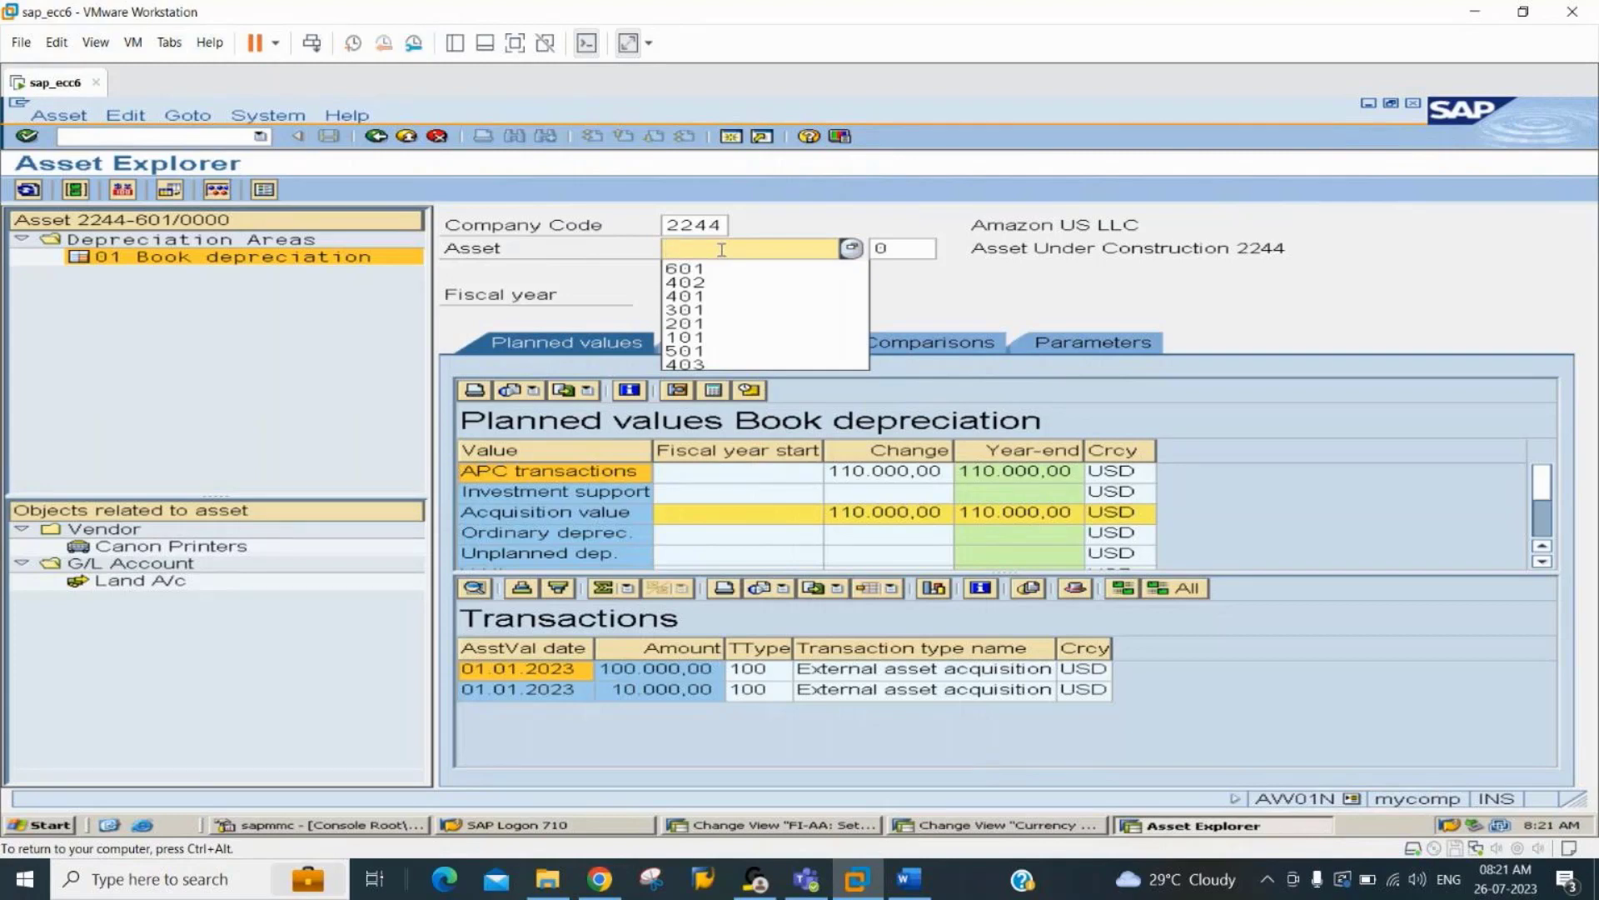
pyautogui.write('403')
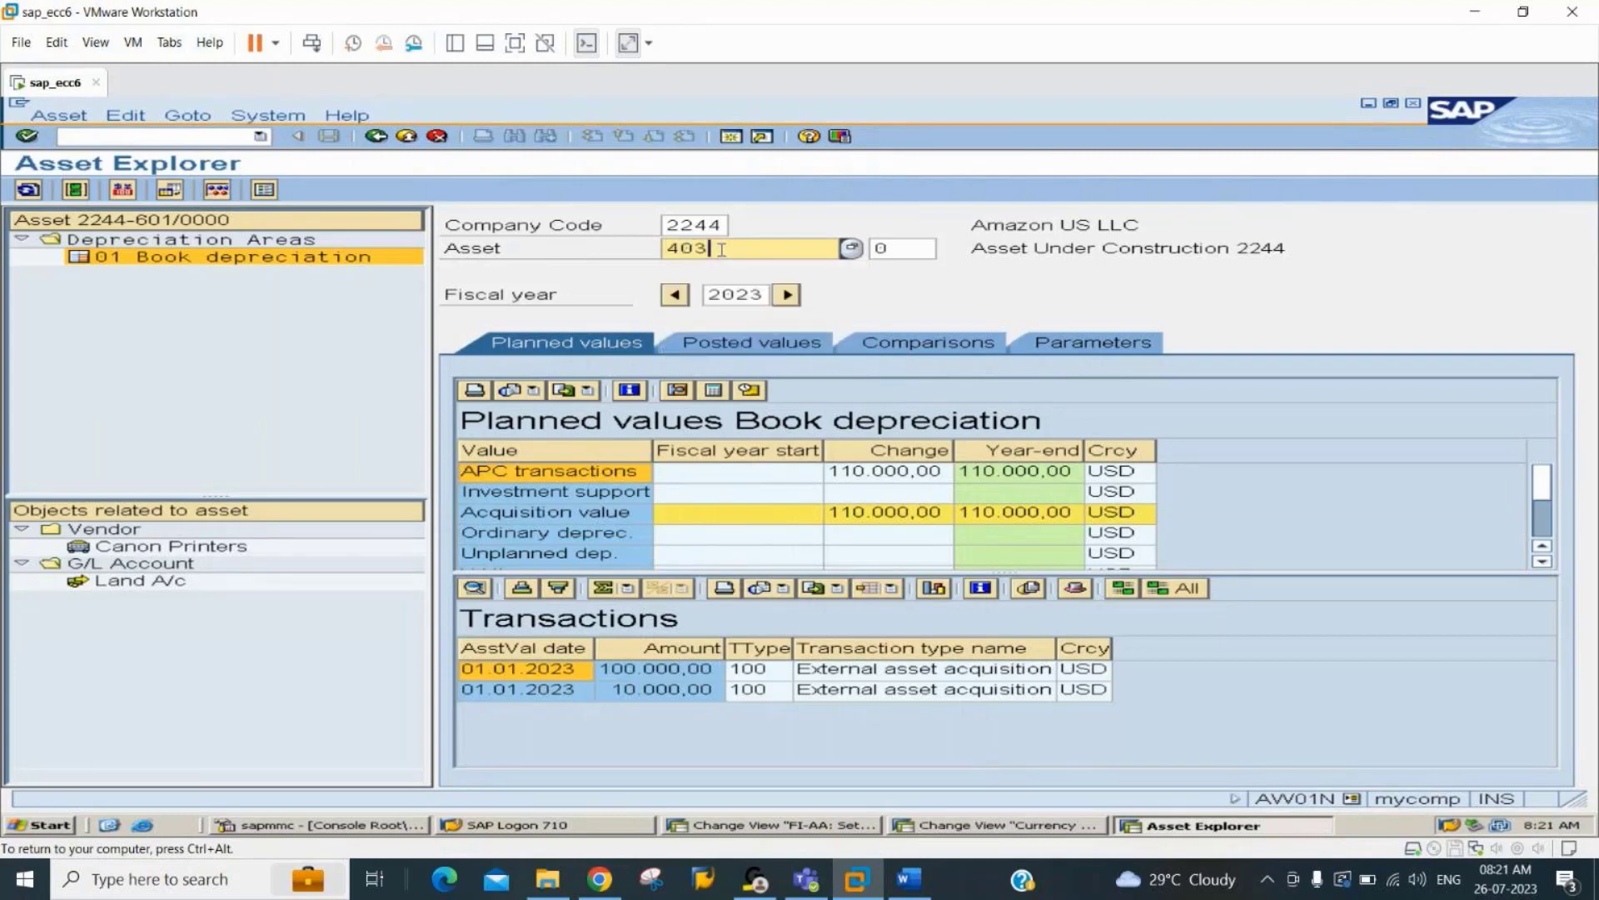
pyautogui.press('Return')
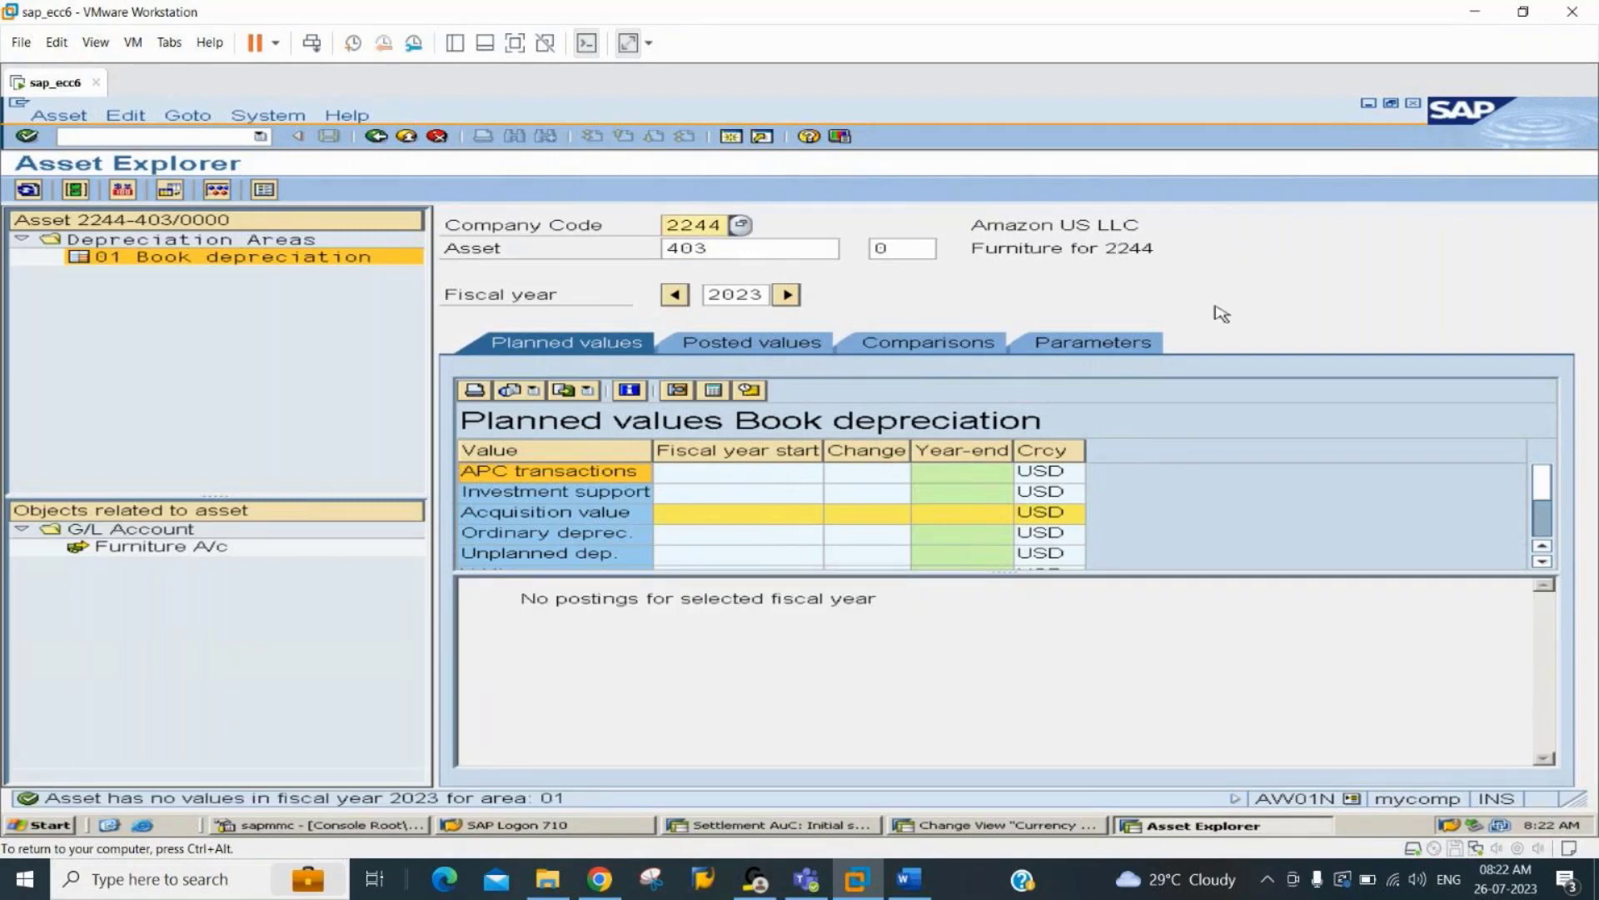
# Show asset 404 in the Asset Explorer and check its planned values for 2023.
pyautogui.click(732, 249)
pyautogui.press('BackSpace')
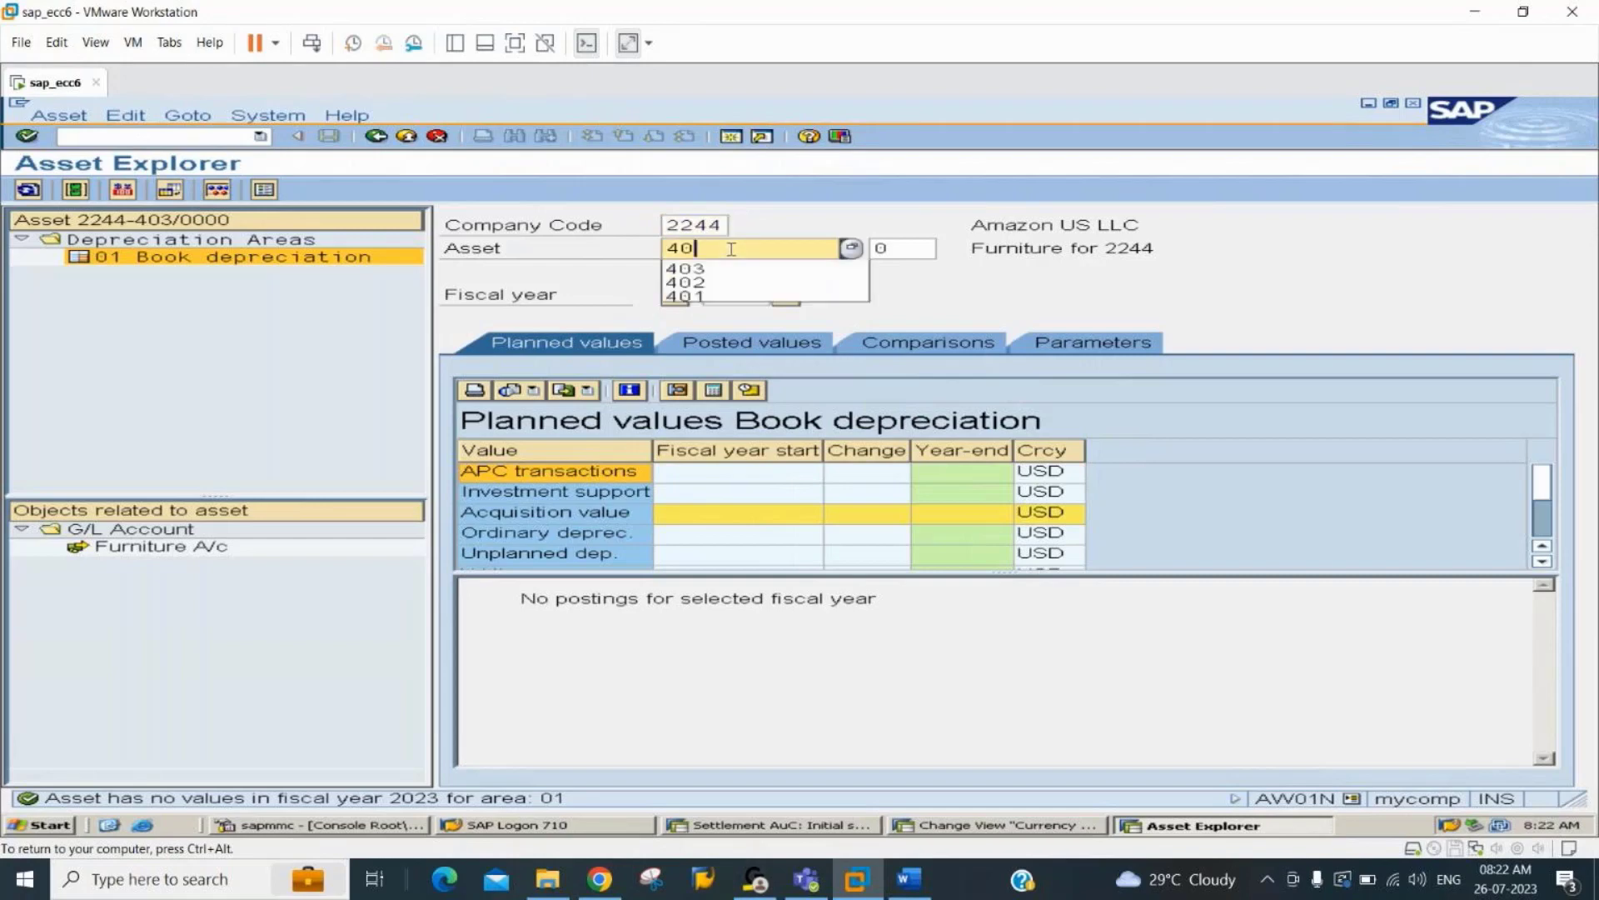
pyautogui.write('4')
pyautogui.press('Return')
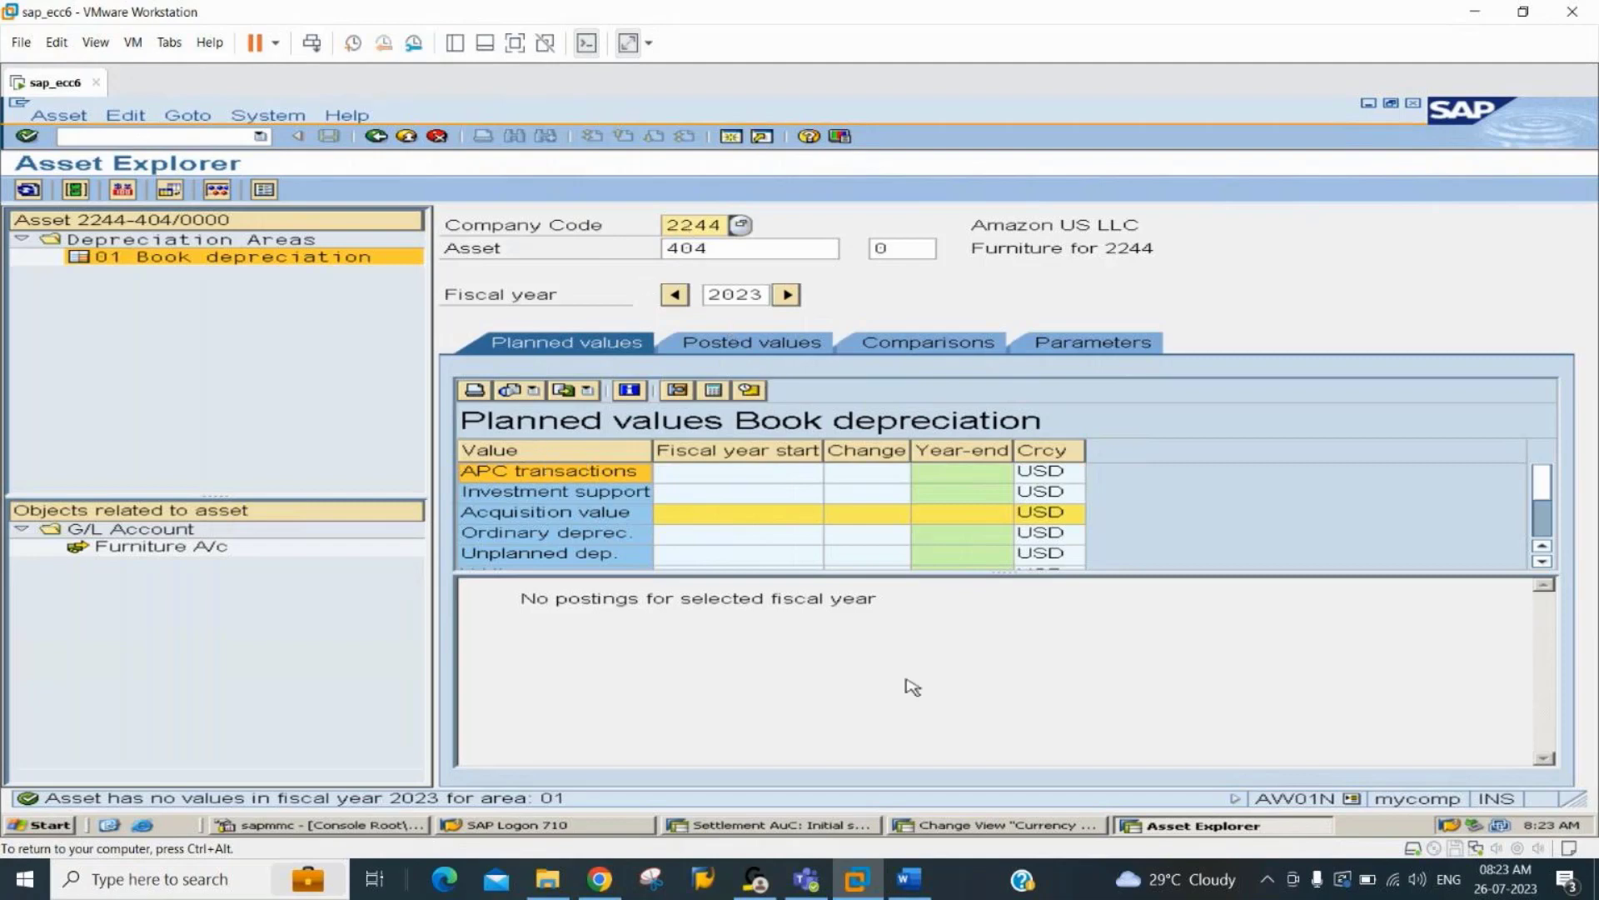
# Glance at the Word notes, return to the AuC settlement session and list the line items of asset 601 in company code 2244.
pyautogui.click(909, 880)
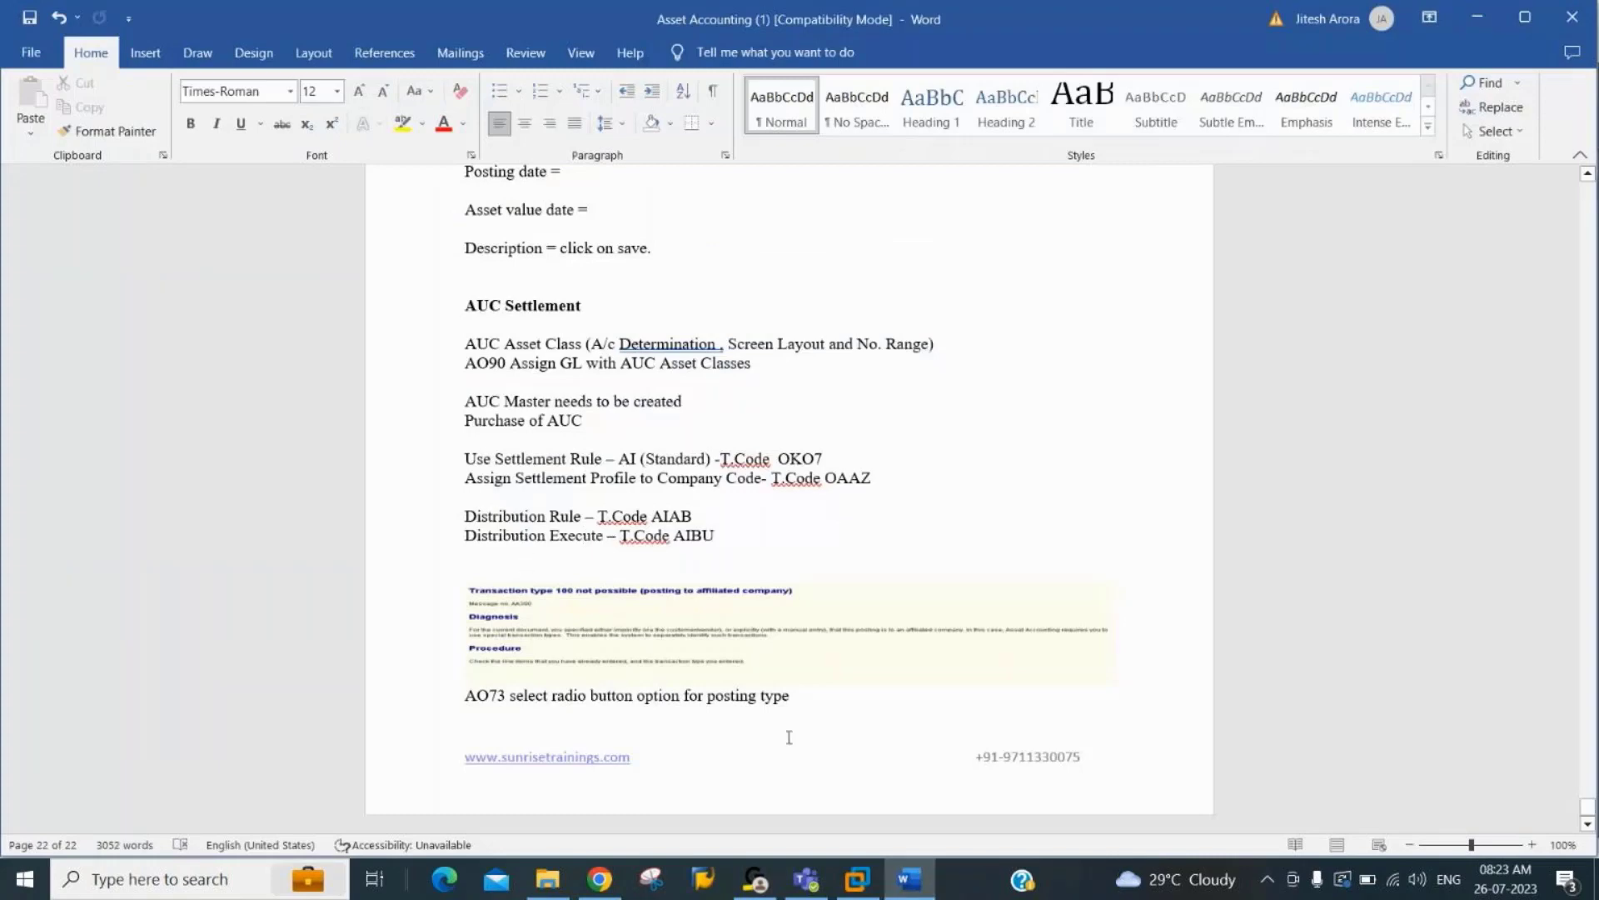
pyautogui.click(858, 883)
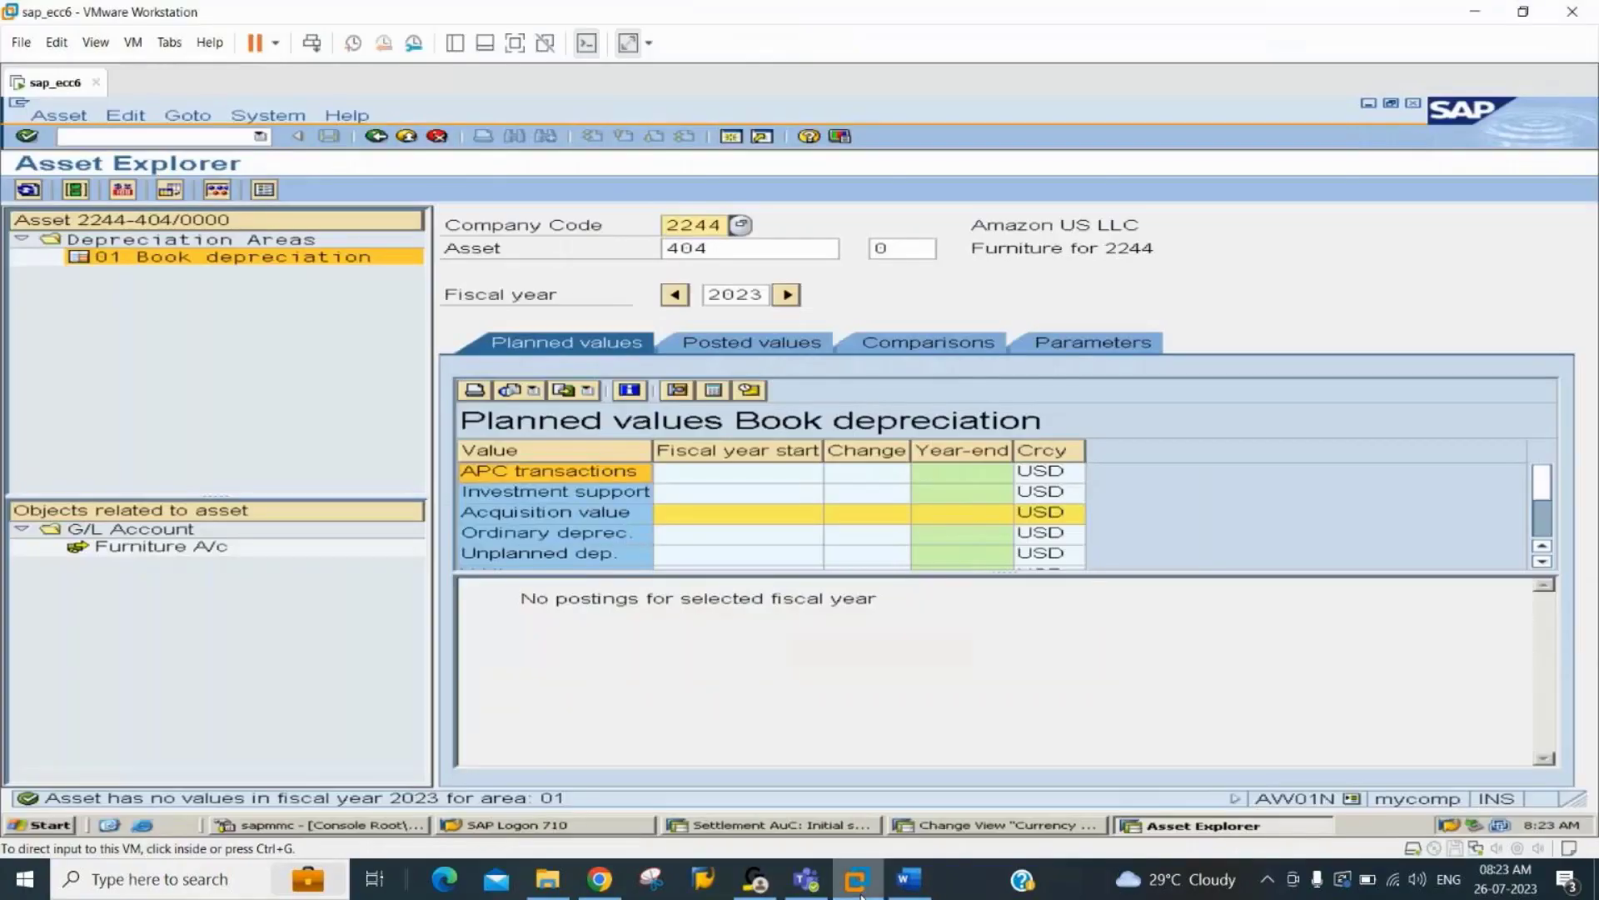
pyautogui.click(850, 833)
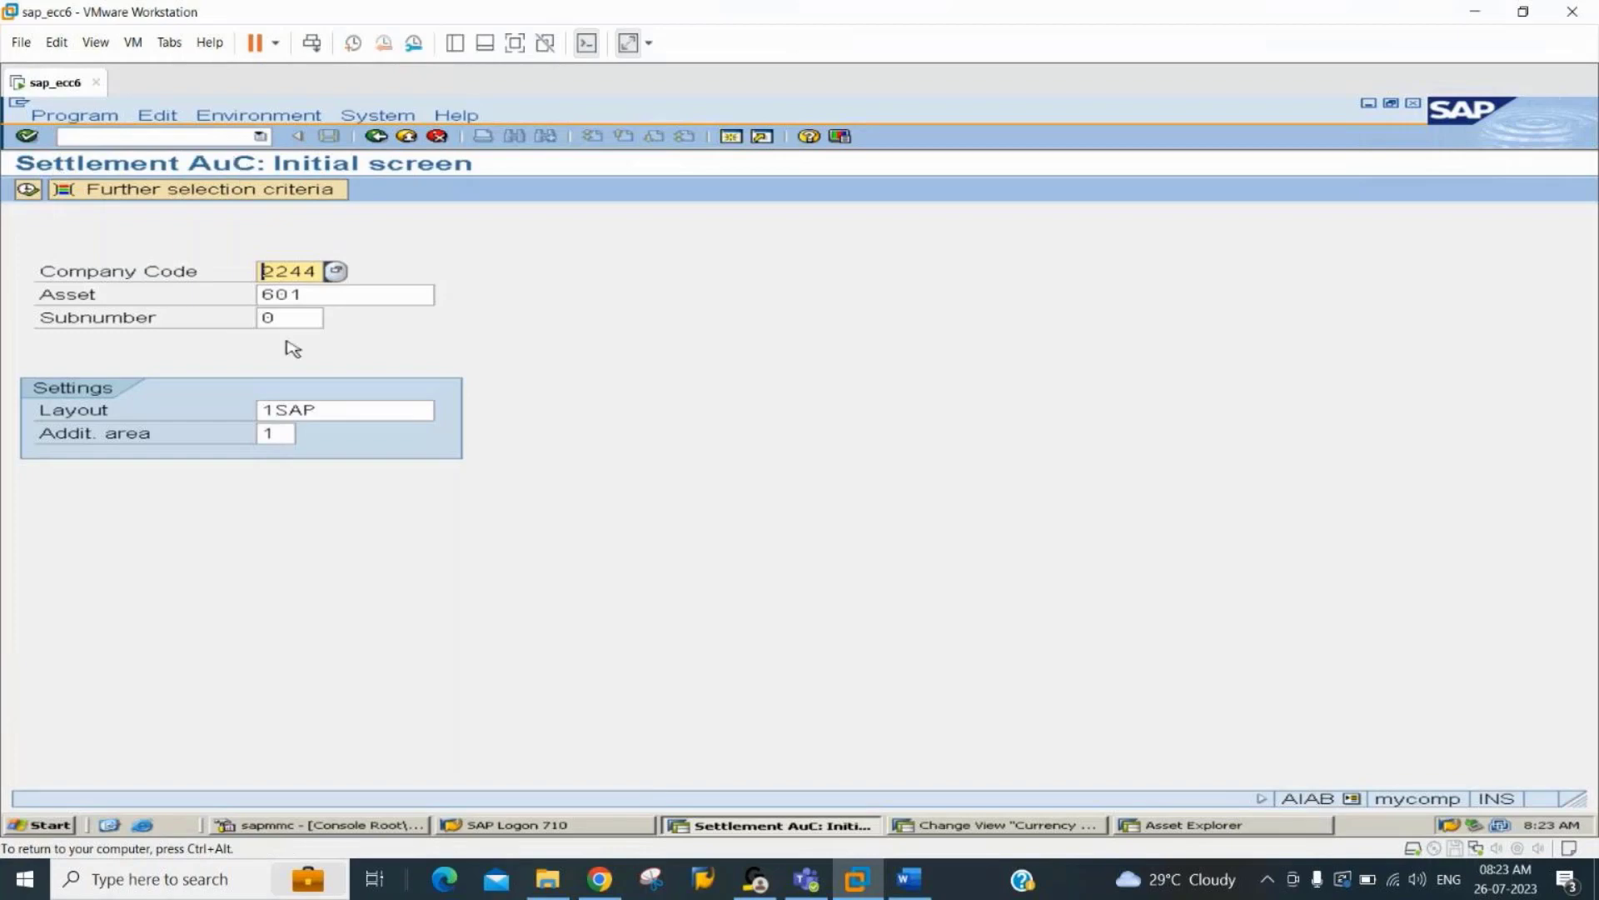
pyautogui.click(350, 294)
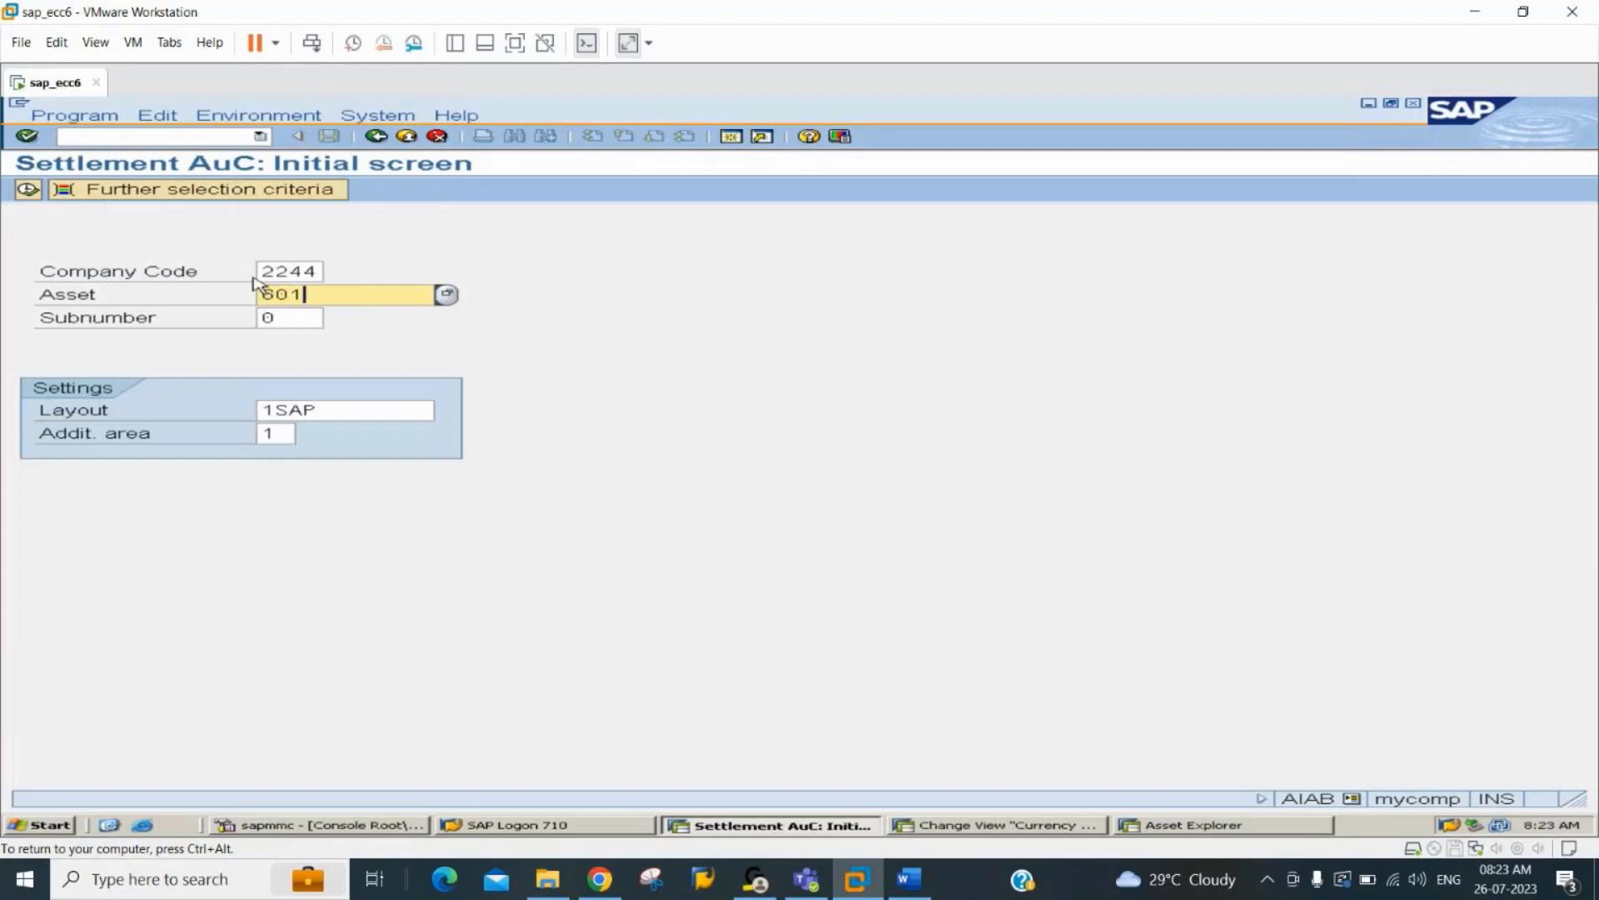
pyautogui.click(27, 190)
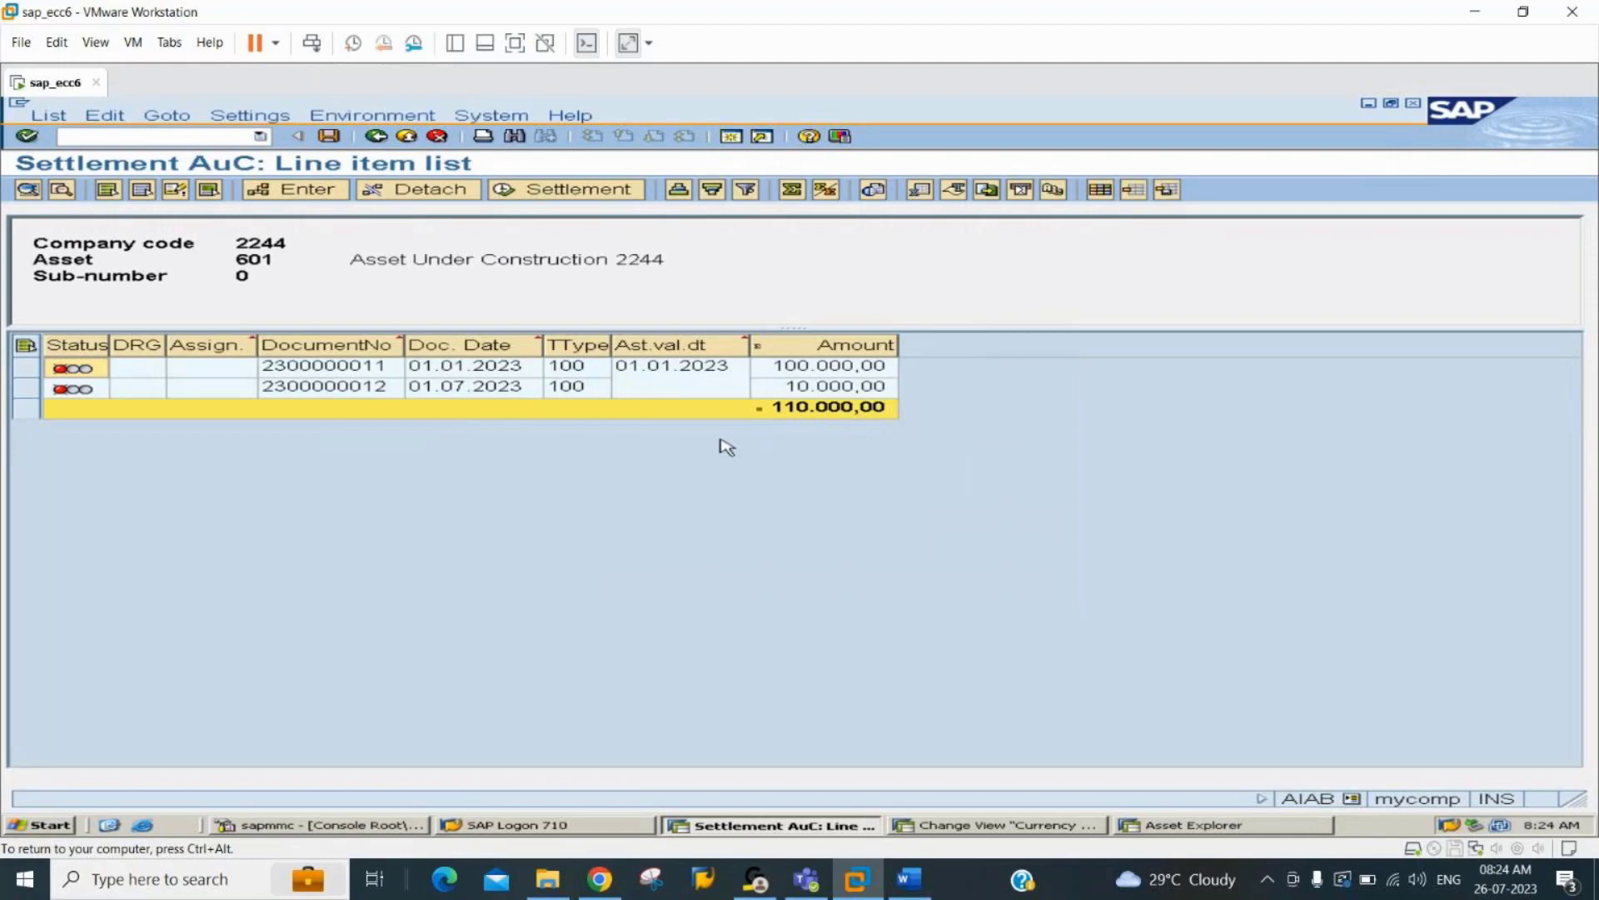
# Examine the document number, asset value date and amounts in asset 601's settlement line items.
pyautogui.click(353, 374)
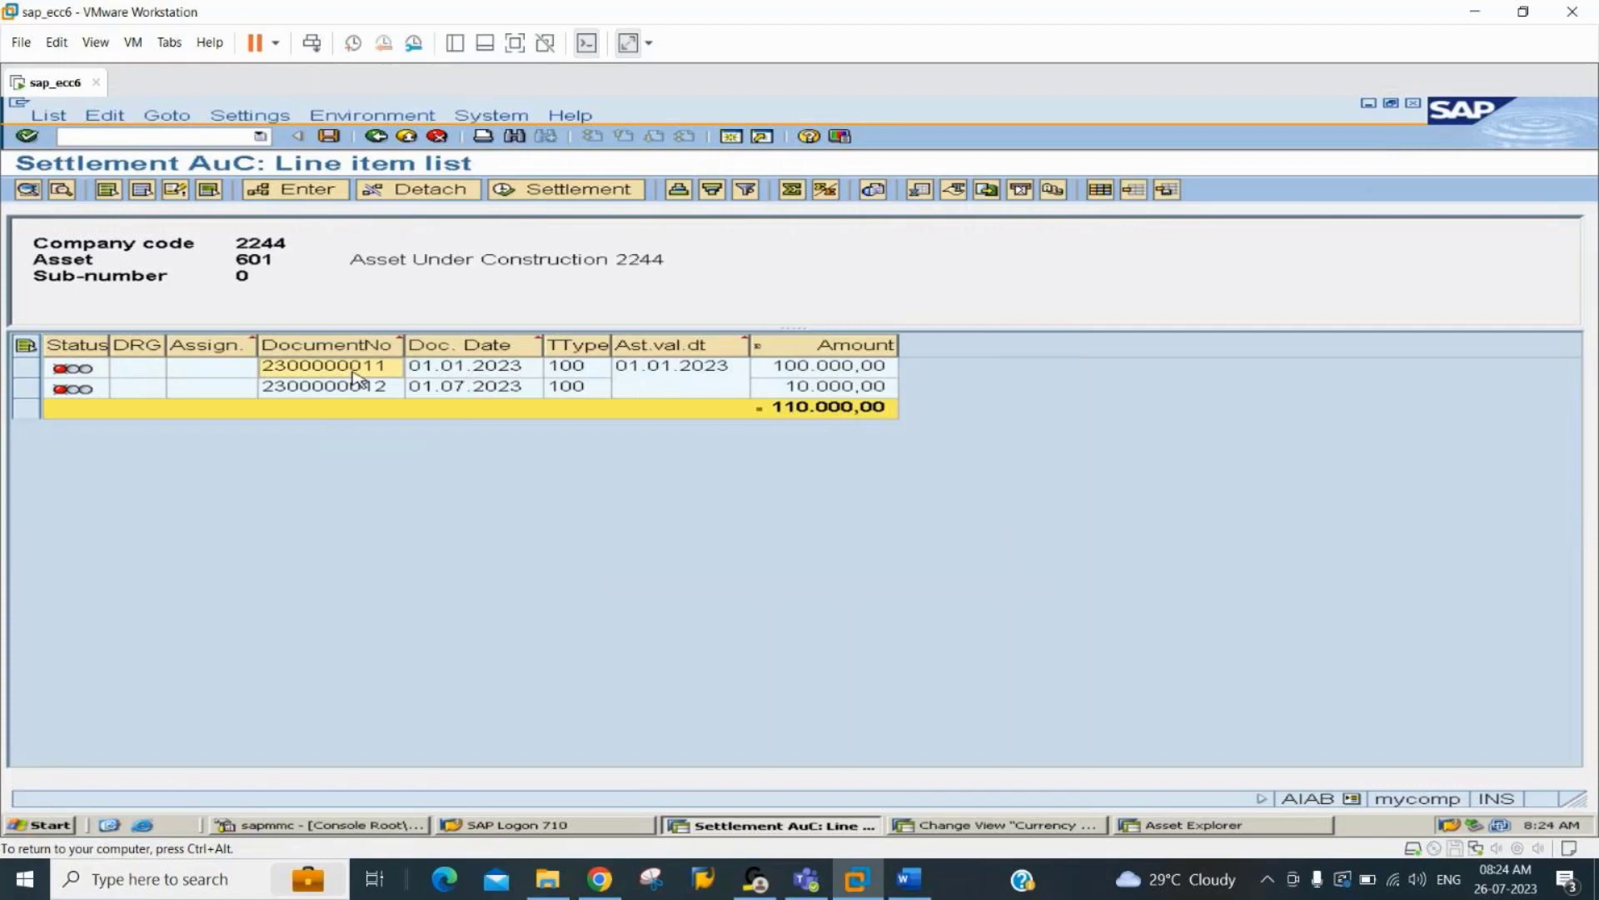
pyautogui.click(687, 373)
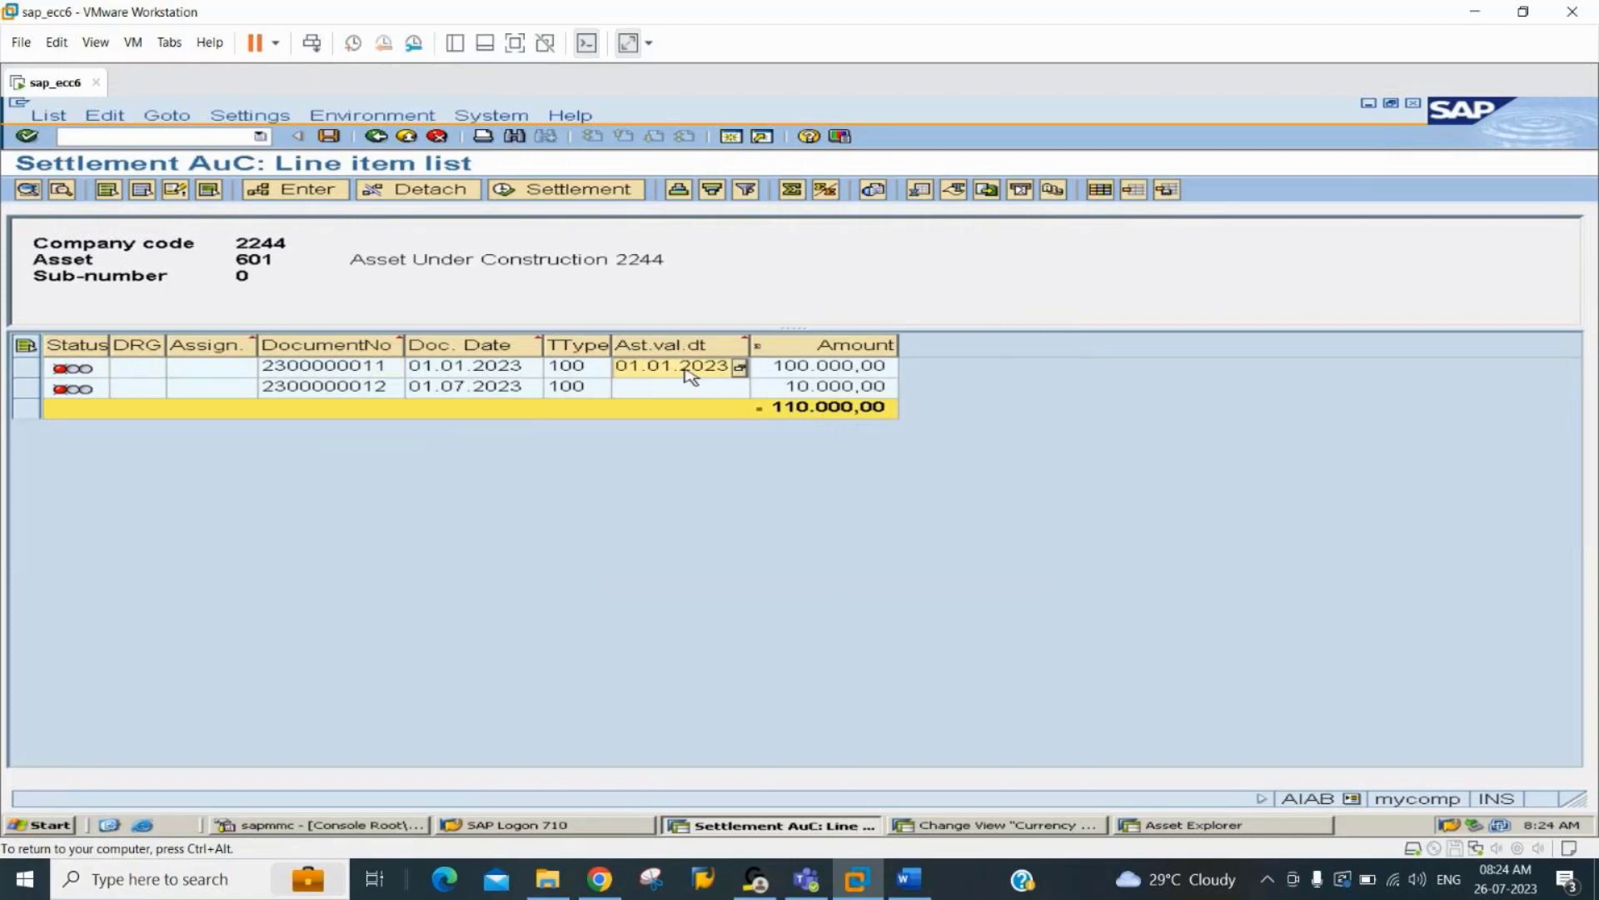
pyautogui.click(806, 414)
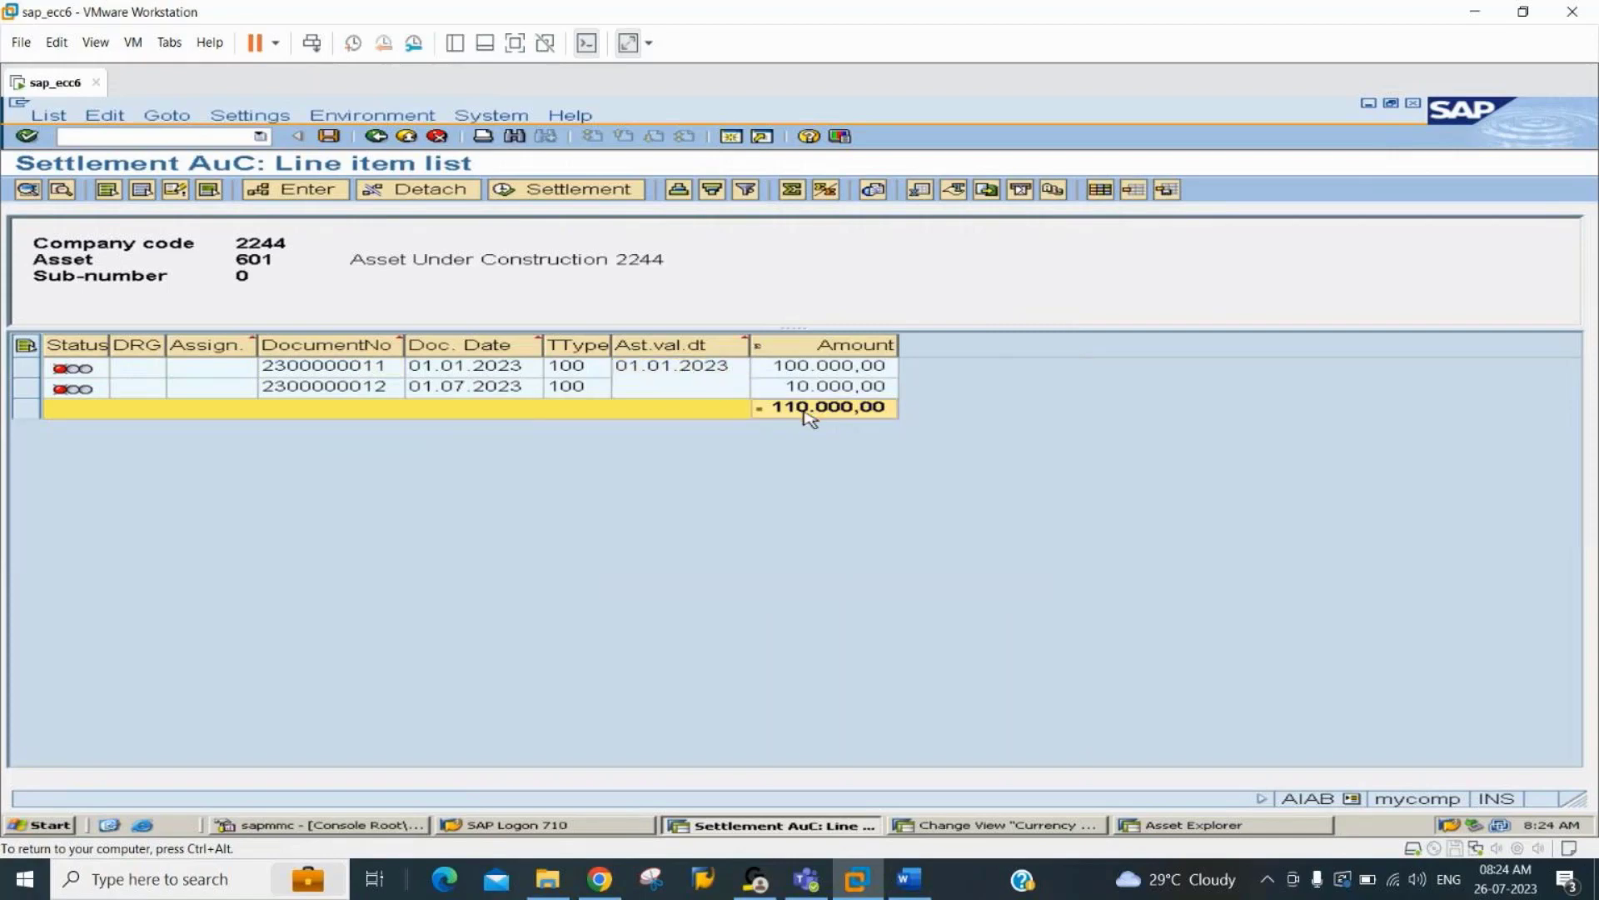
pyautogui.click(807, 373)
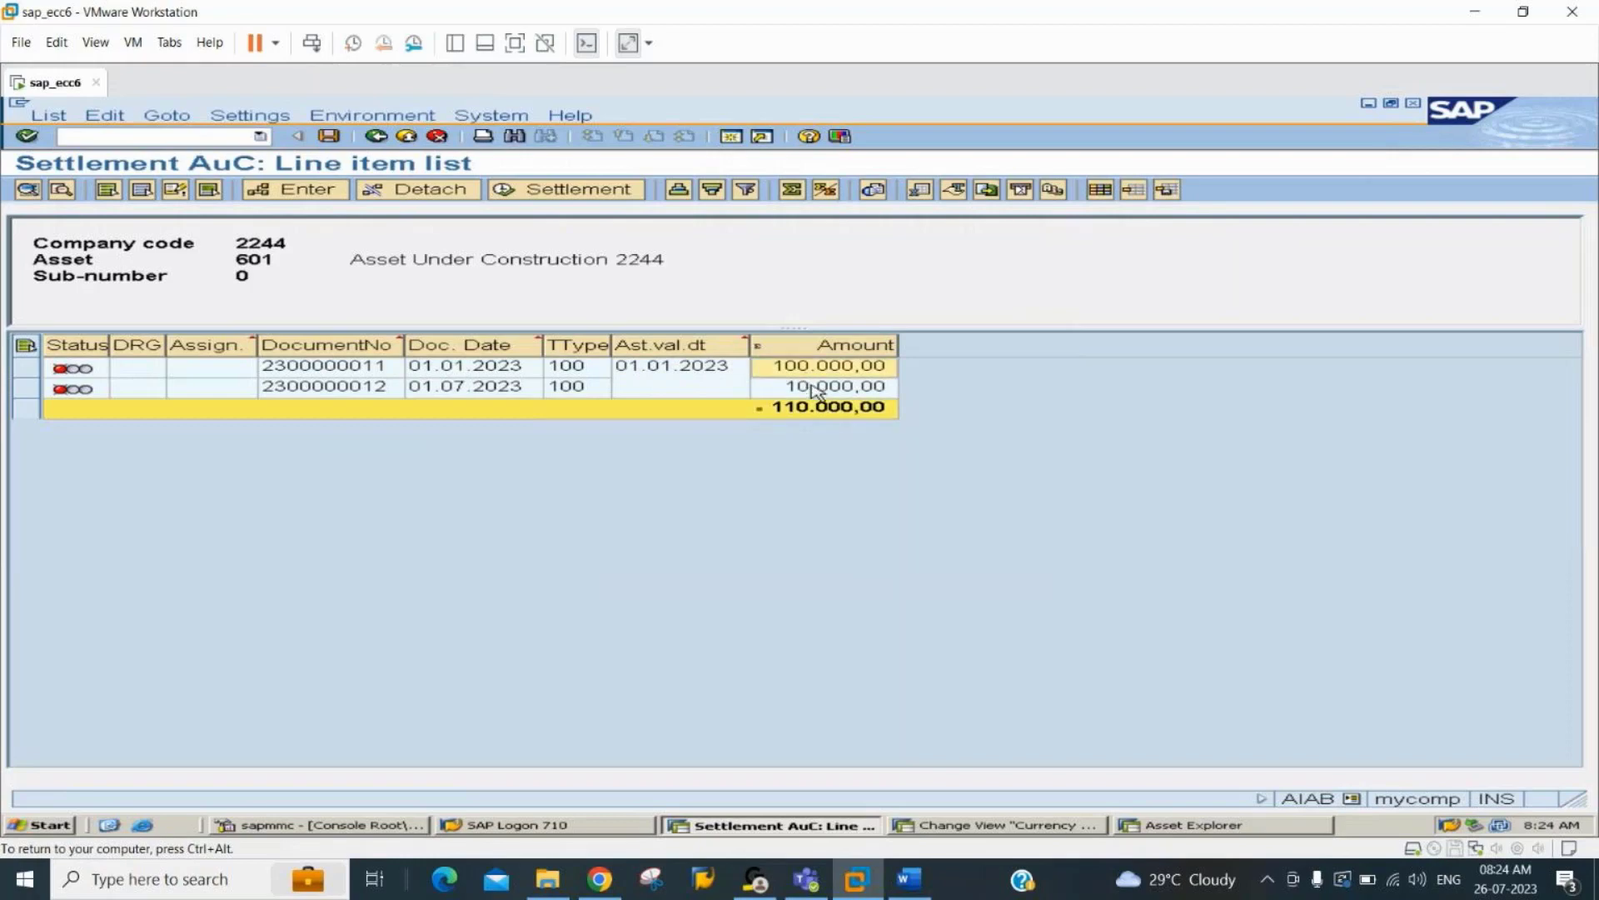
pyautogui.click(815, 388)
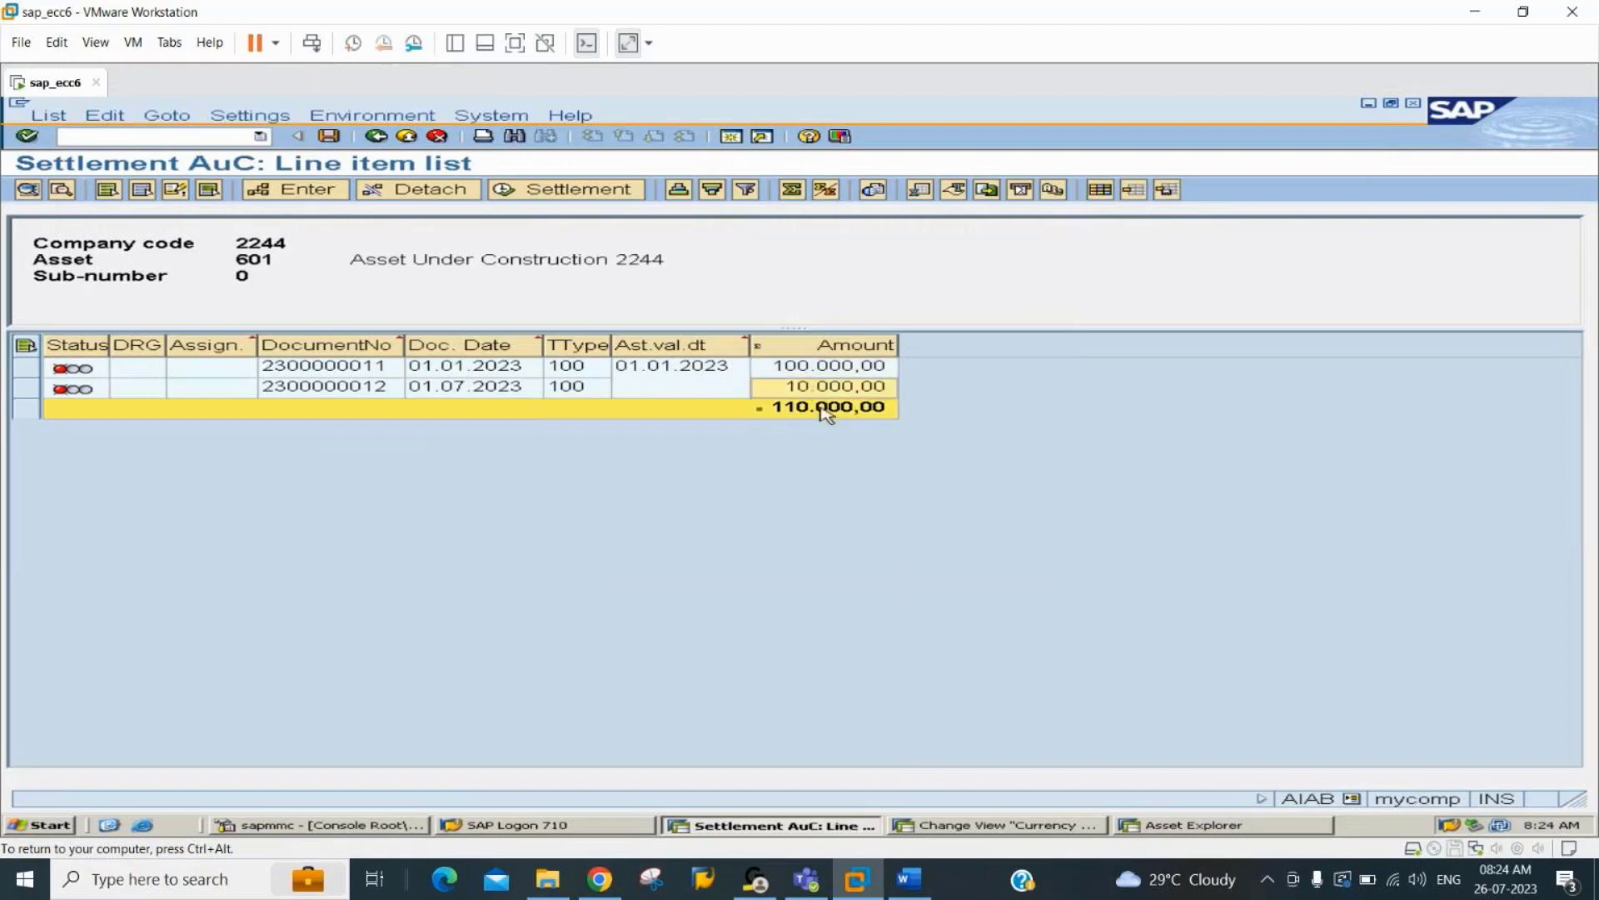
pyautogui.click(825, 412)
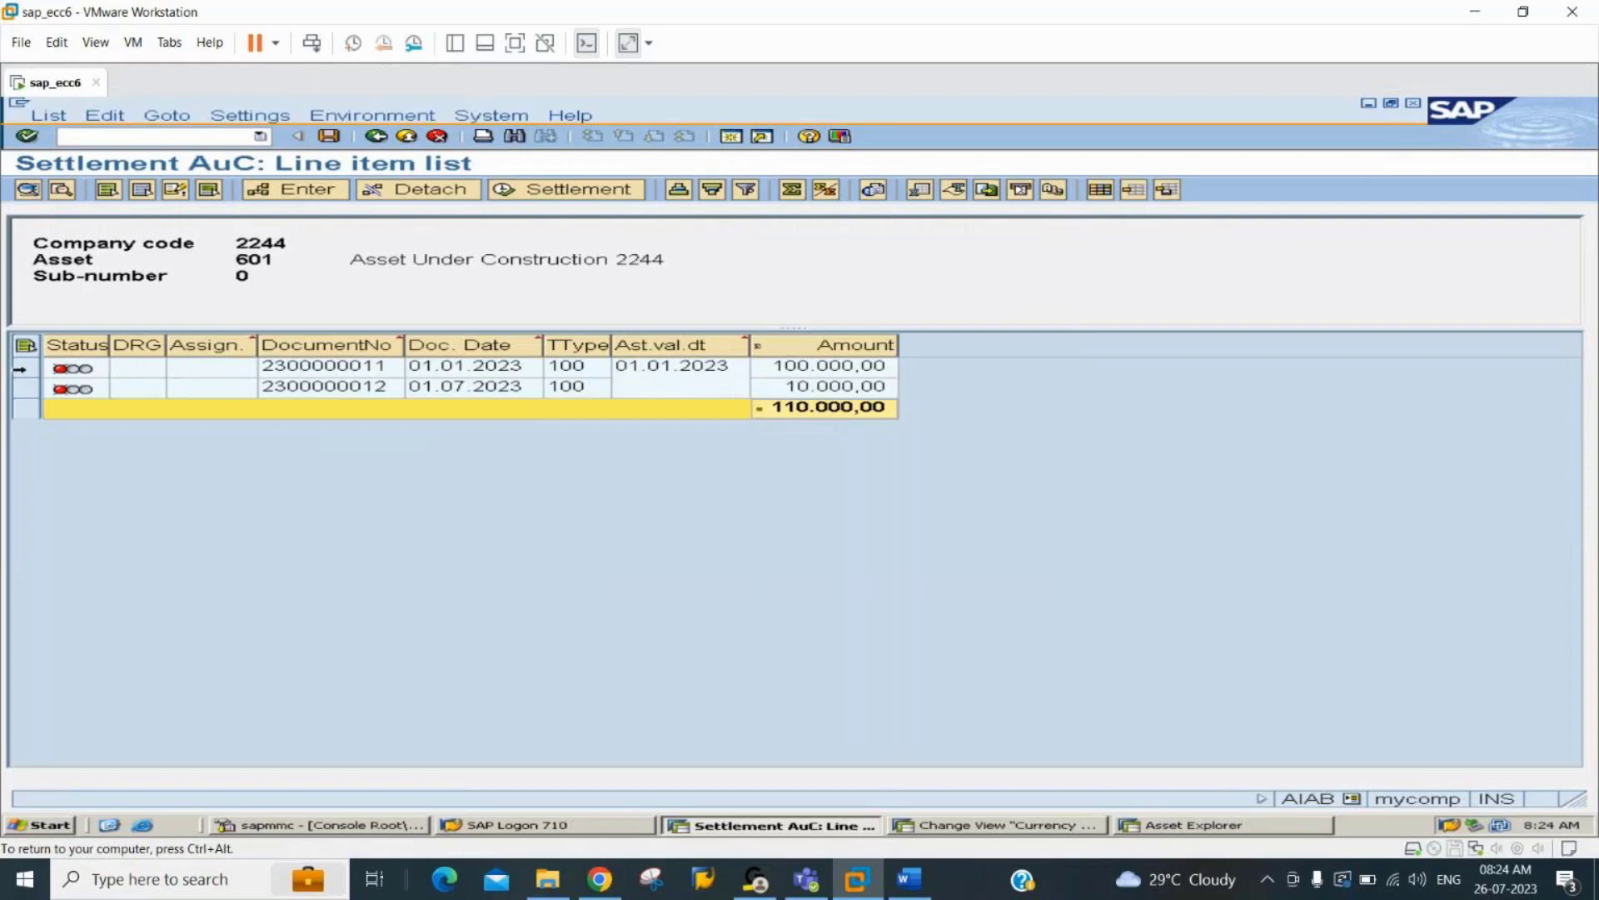
# Open the settlement rule for asset 601's line item dated 01.01.2023 and add asset 403 as receiver with category FXA.
pyautogui.click(18, 370)
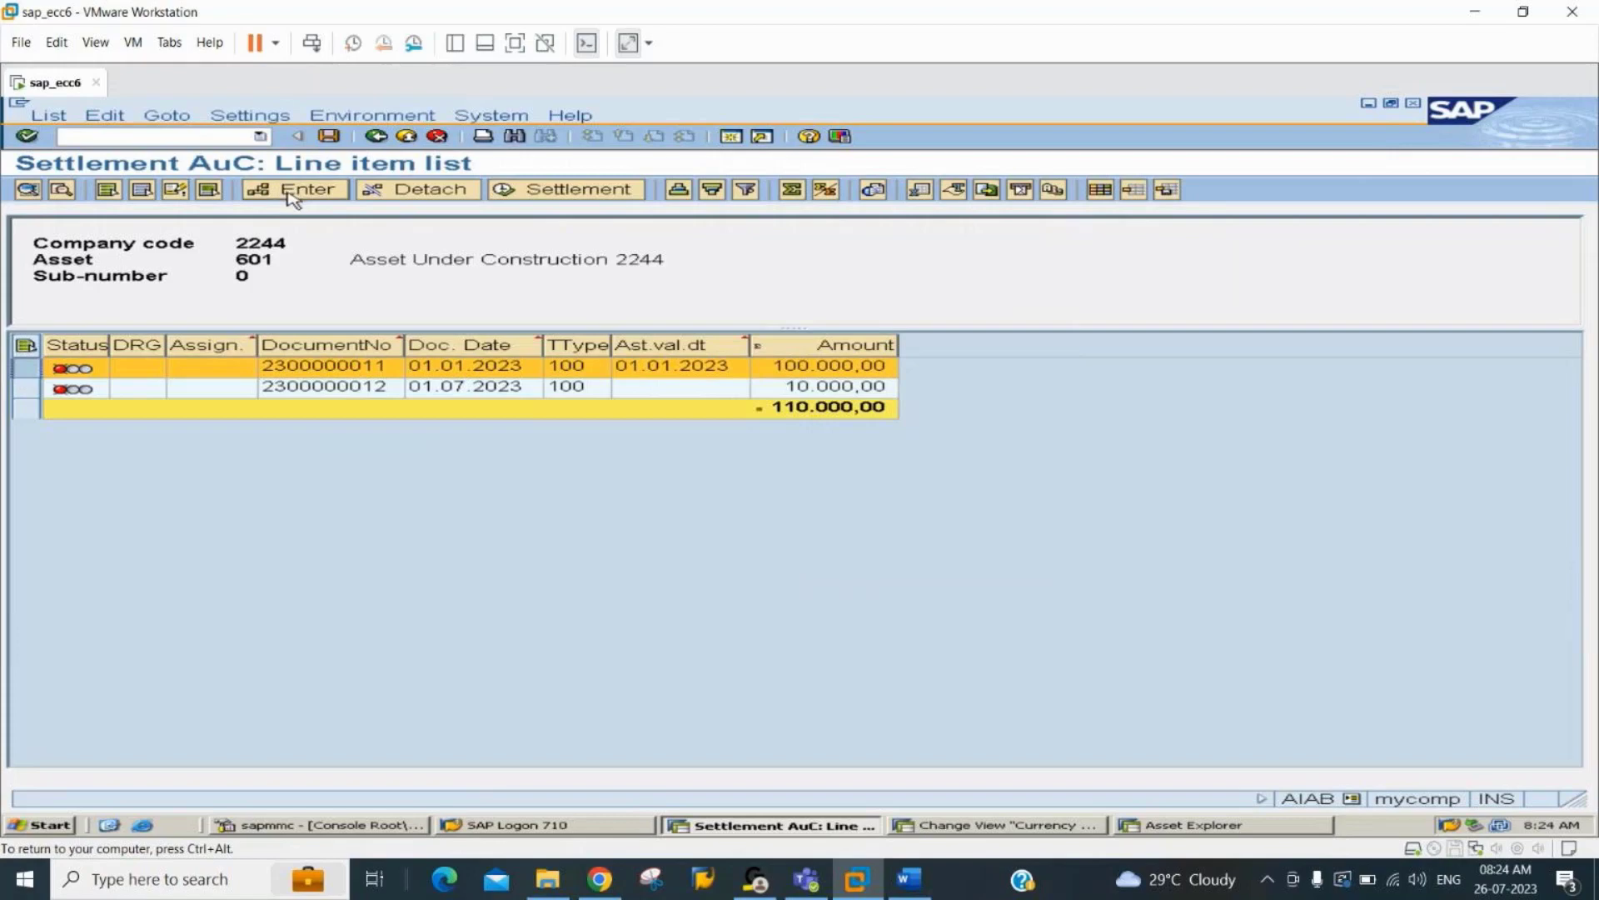
pyautogui.click(292, 193)
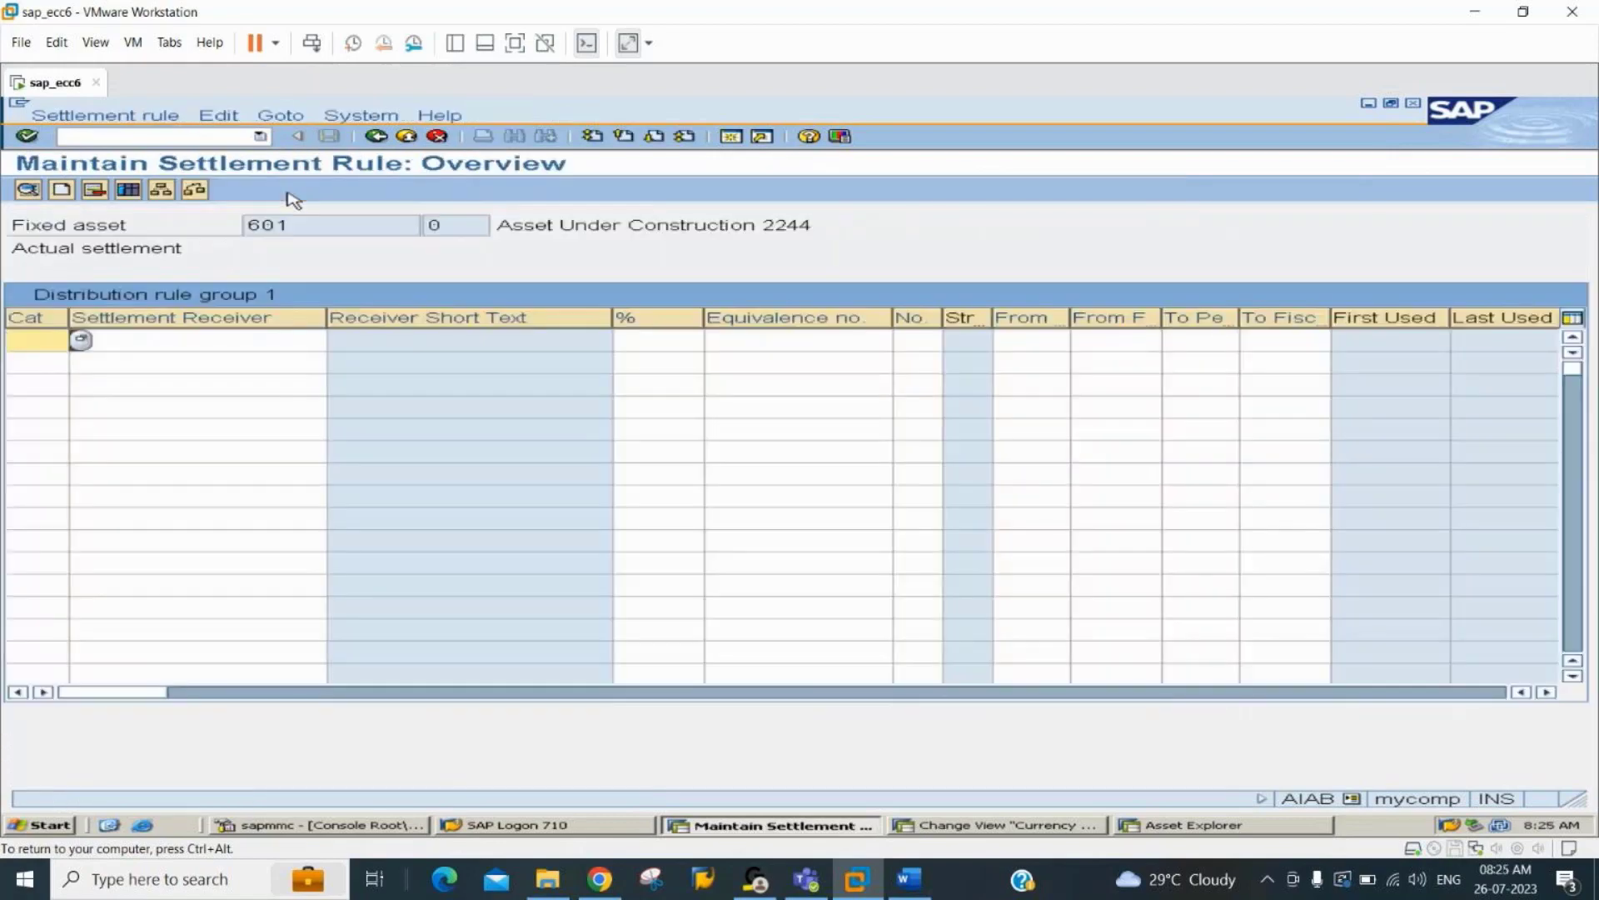
pyautogui.click(81, 340)
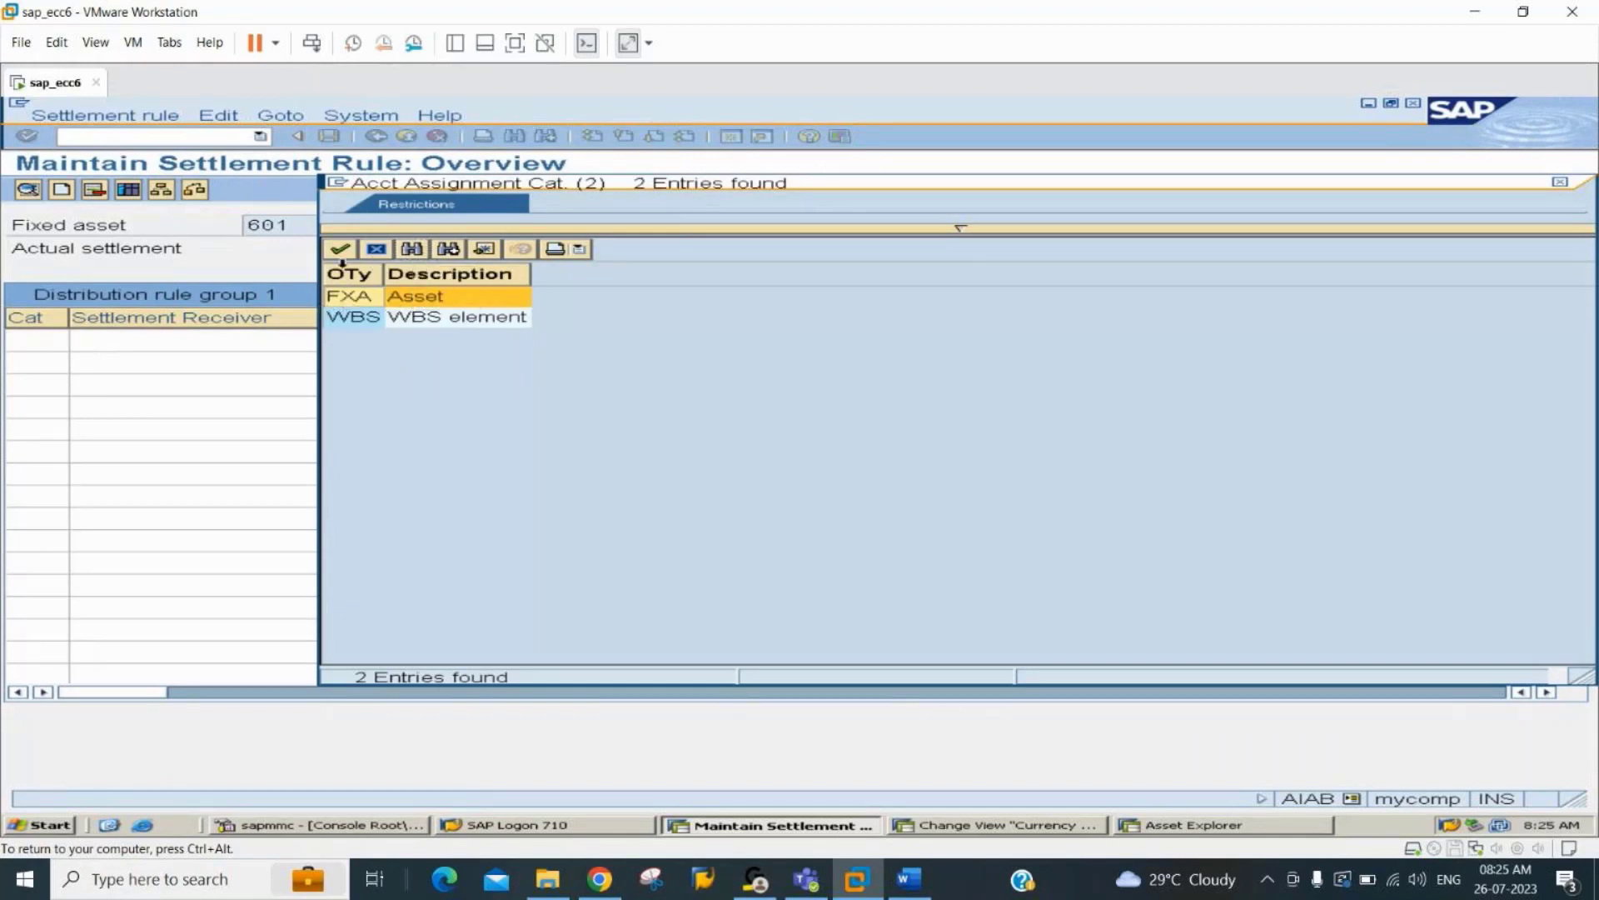
pyautogui.doubleClick(390, 297)
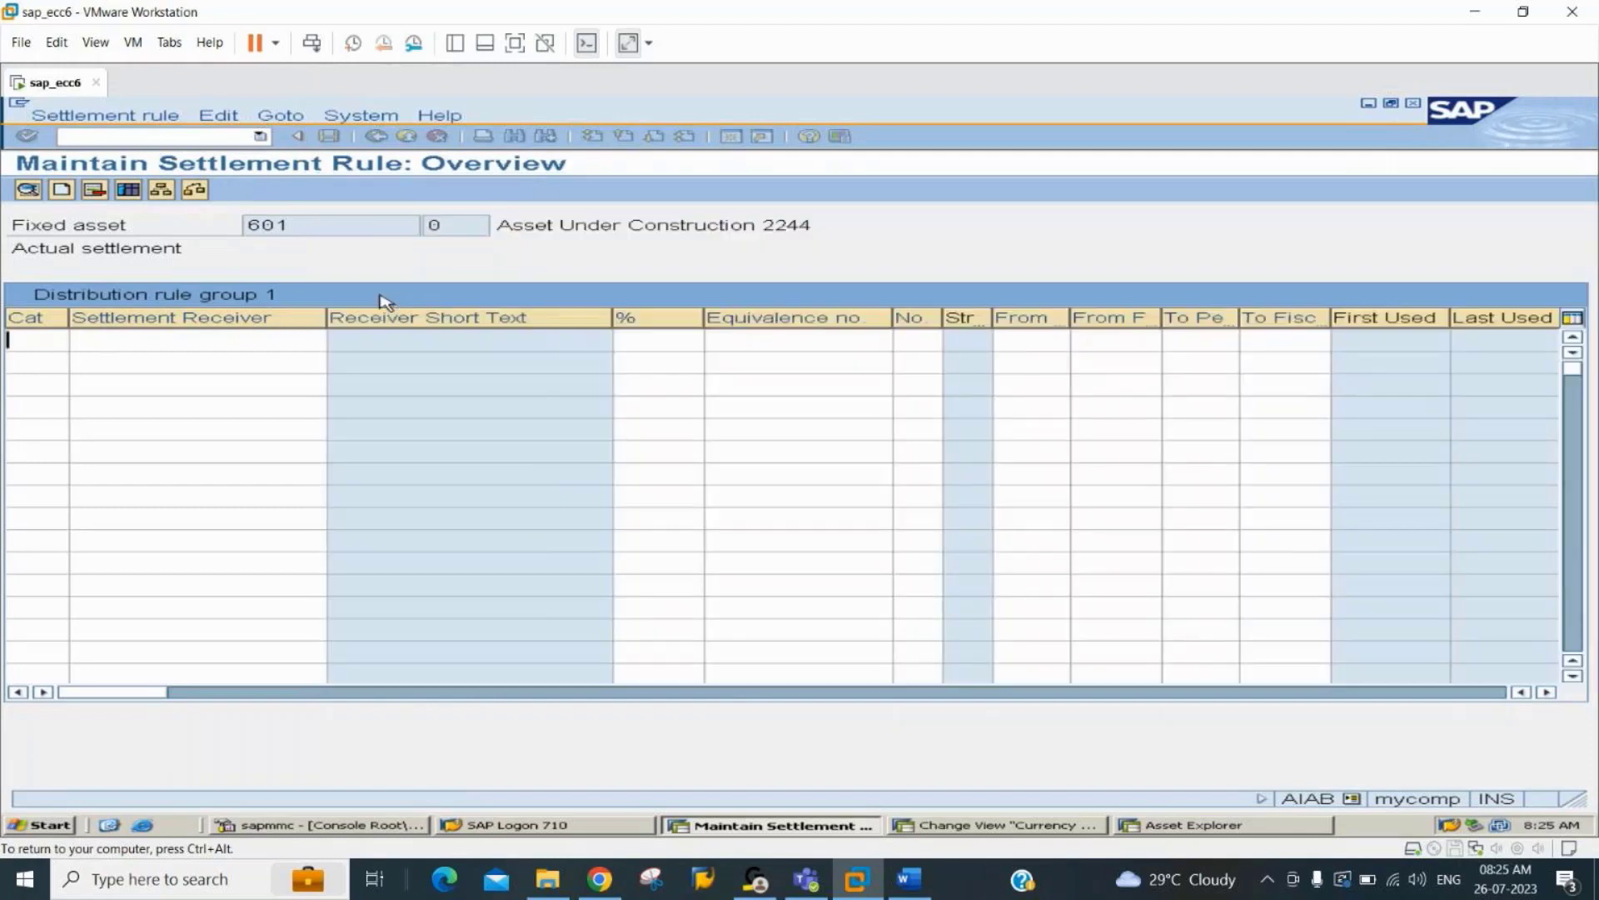
pyautogui.click(153, 344)
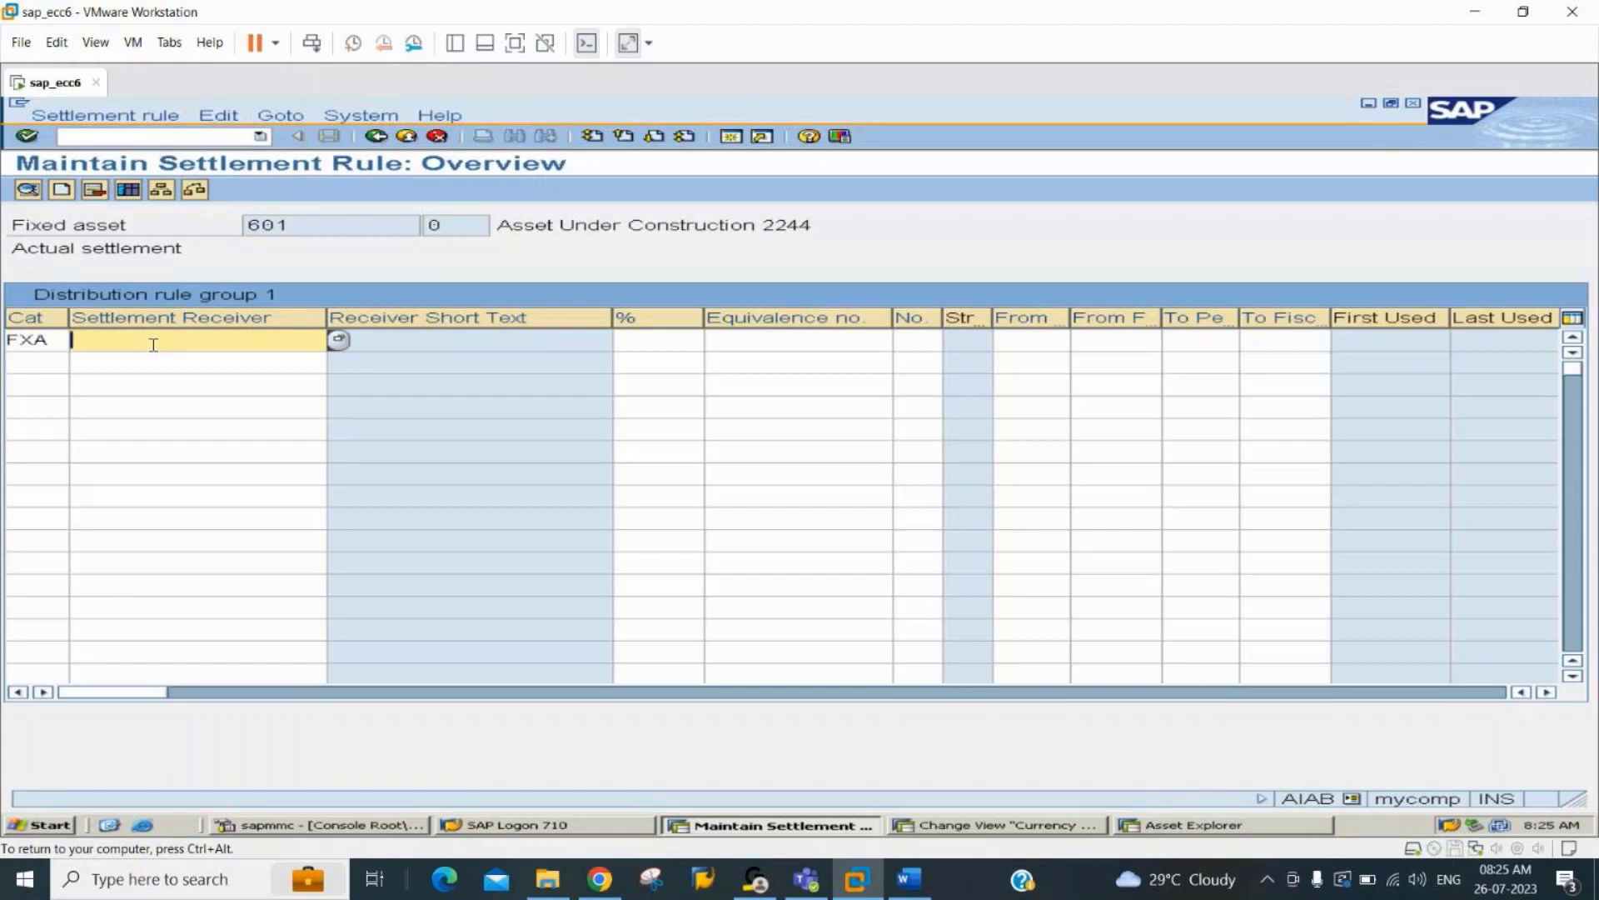
pyautogui.write('403')
pyautogui.press('Down')
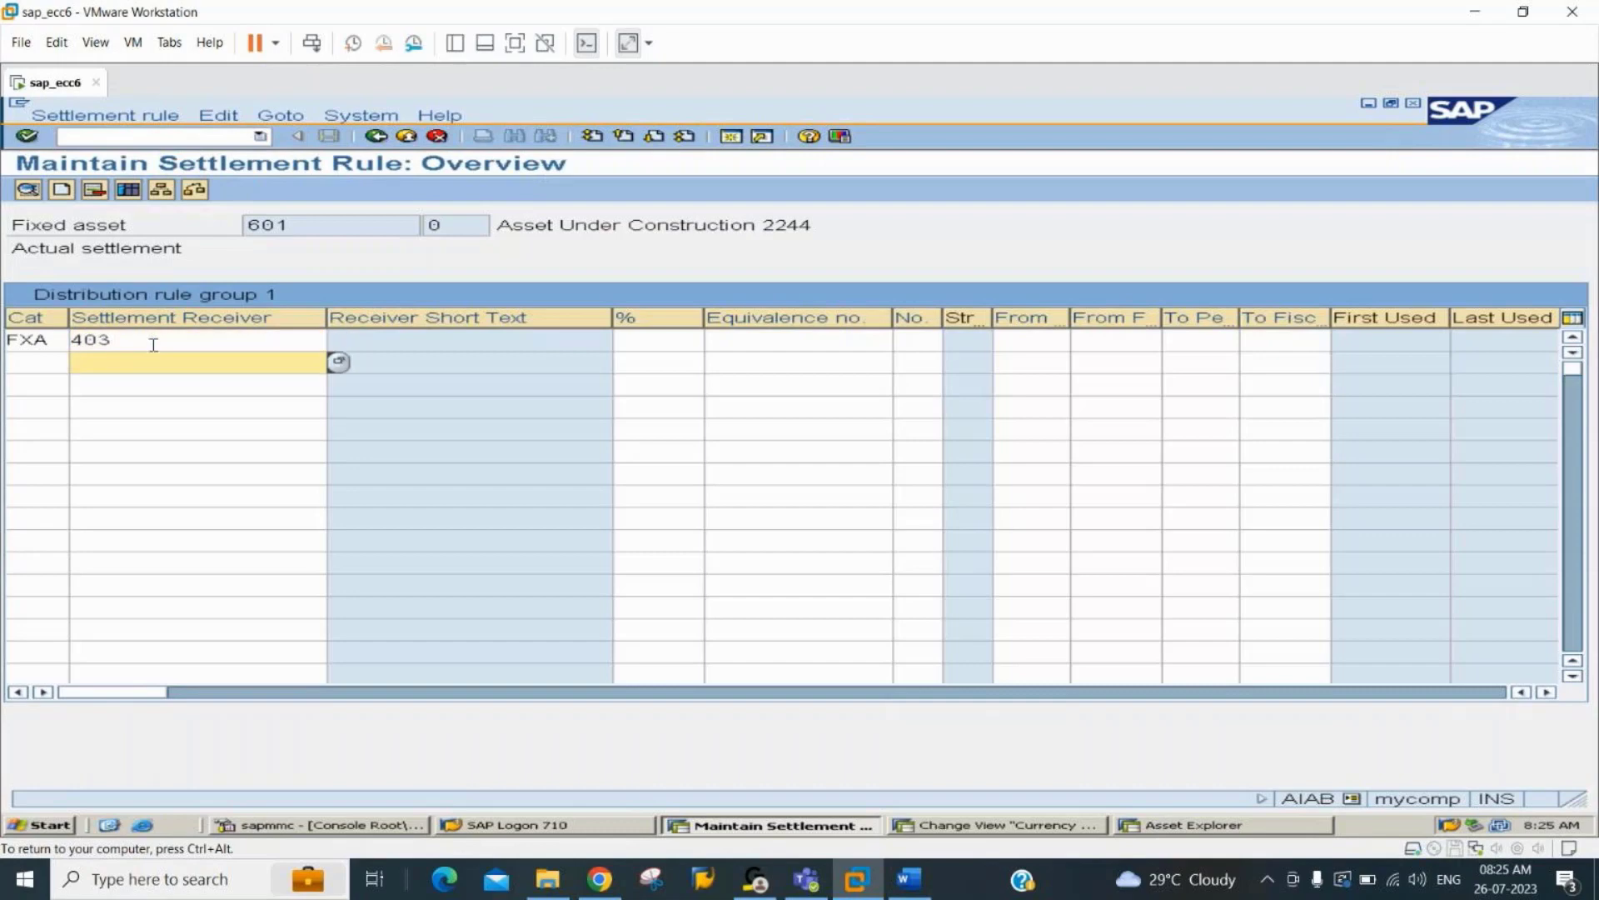
# Add asset 404 as the second settlement receiver in distribution rule group 1 with category FXA.
pyautogui.write('404')
pyautogui.hotkey('shift', 'Tab')
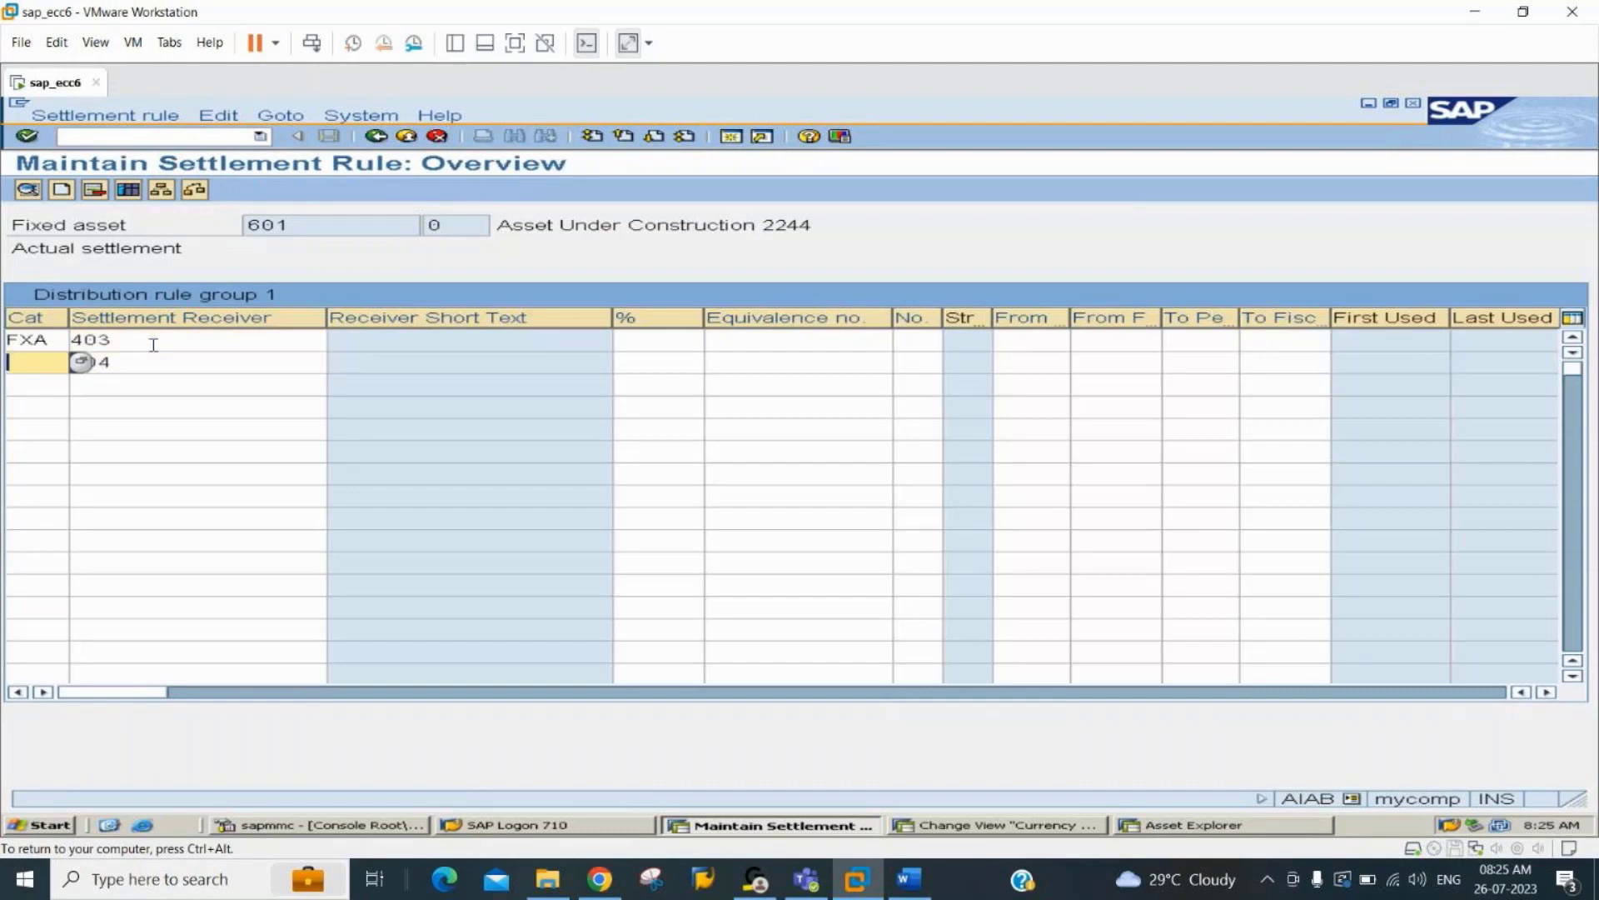
pyautogui.write('FXA')
pyautogui.press('Tab')
pyautogui.press('Tab')
pyautogui.press('Up')
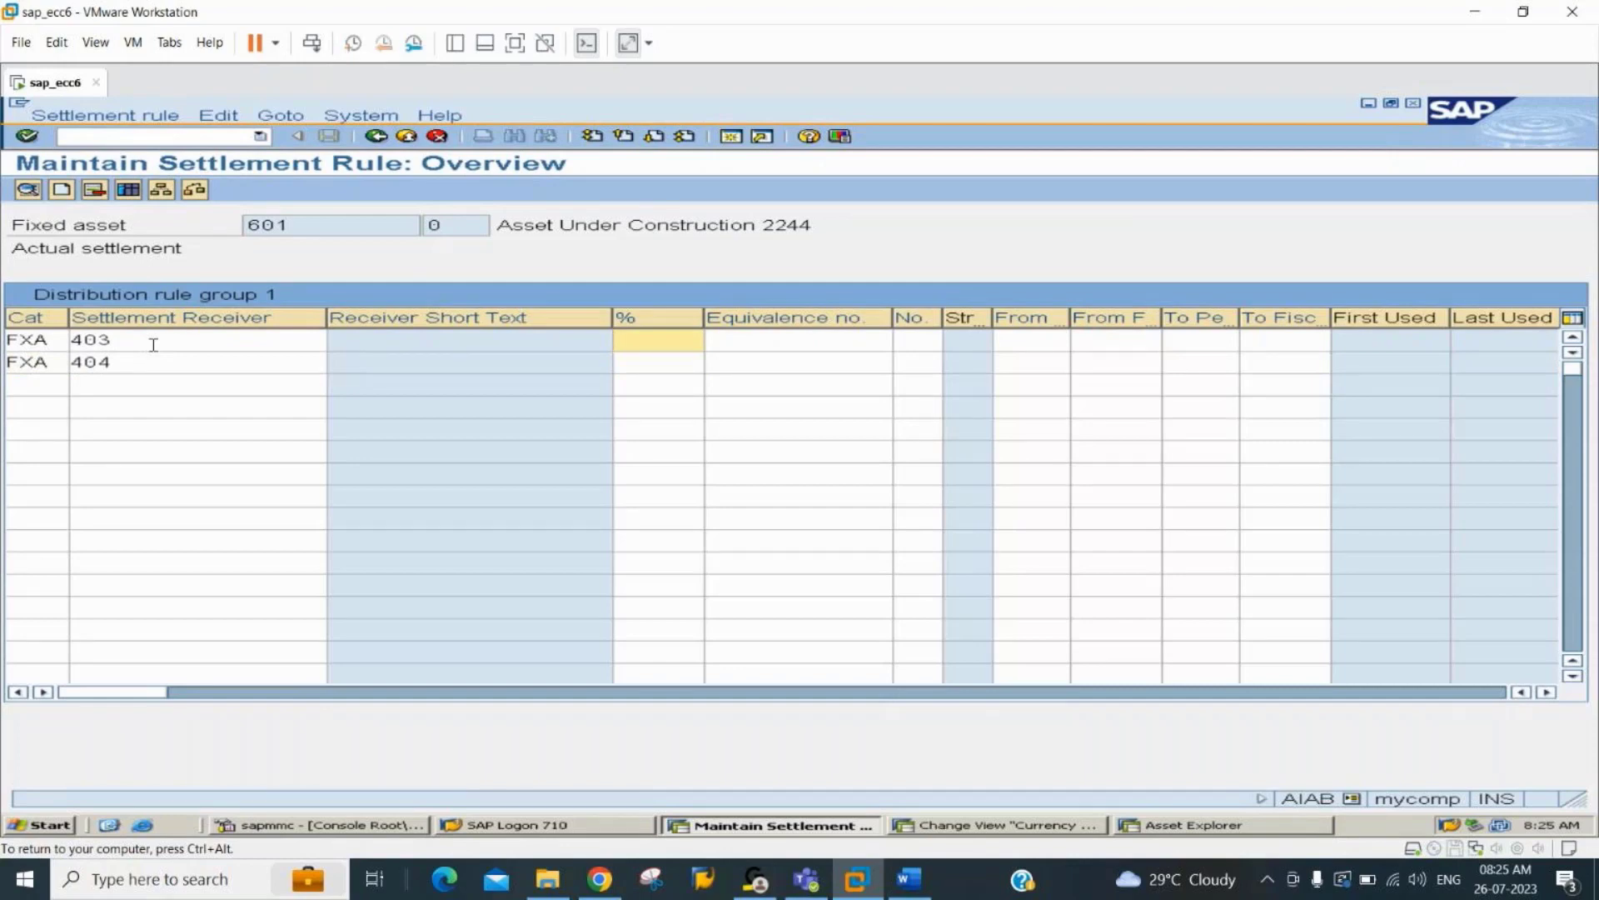
# Assign 60 % to asset 403 and 40 % to asset 404, and return to the line item list.
pyautogui.click(905, 340)
pyautogui.click(908, 360)
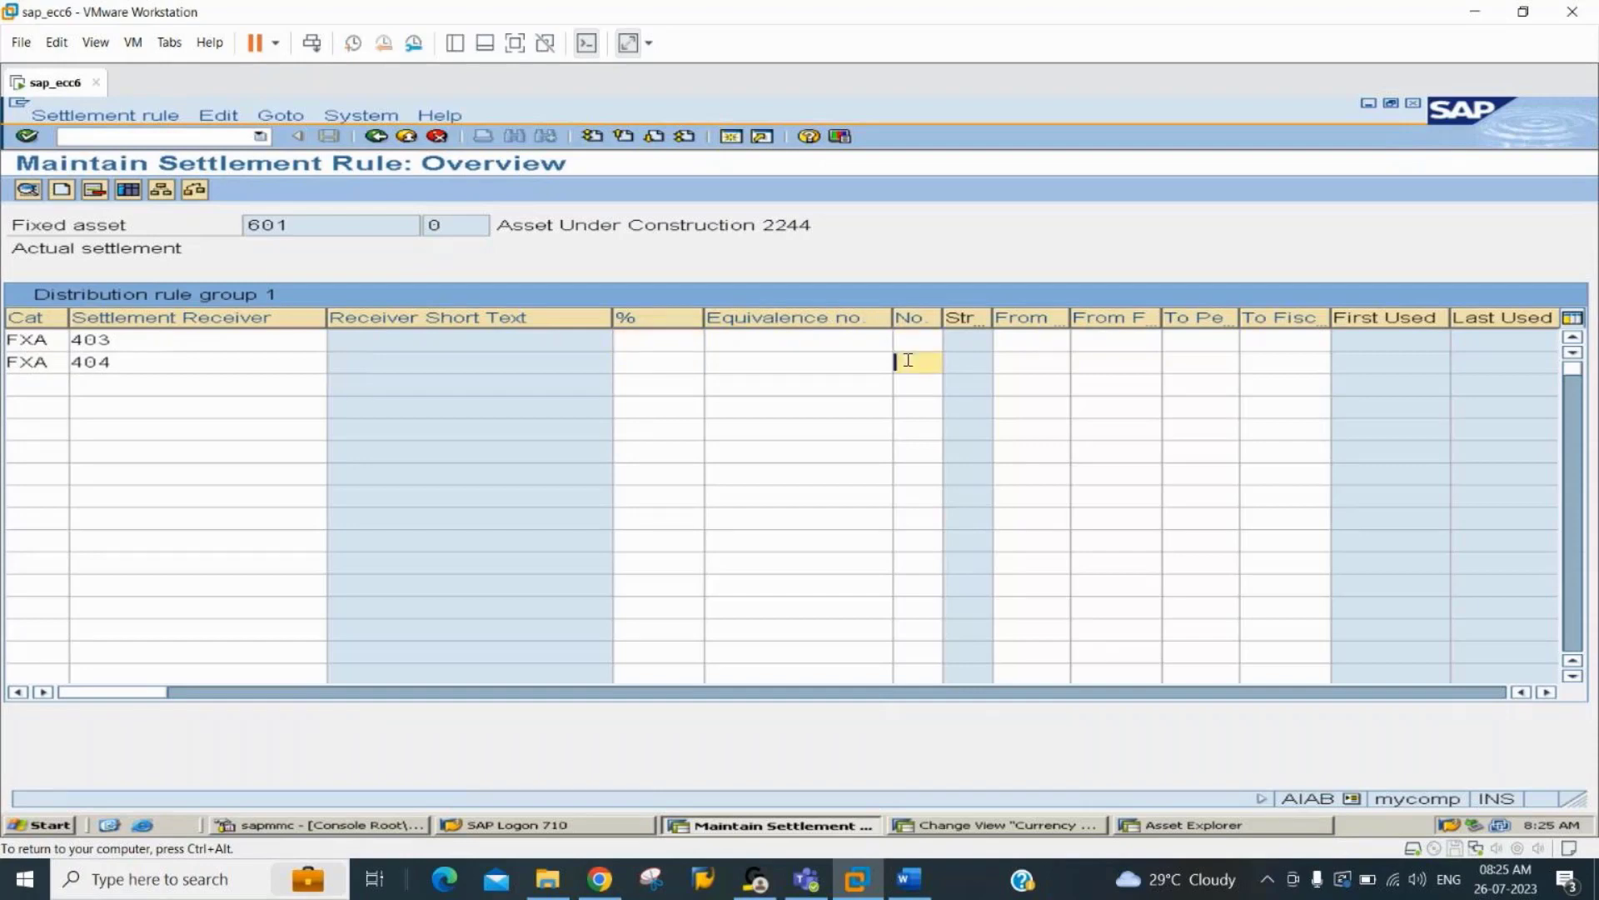
pyautogui.click(644, 341)
pyautogui.write('60')
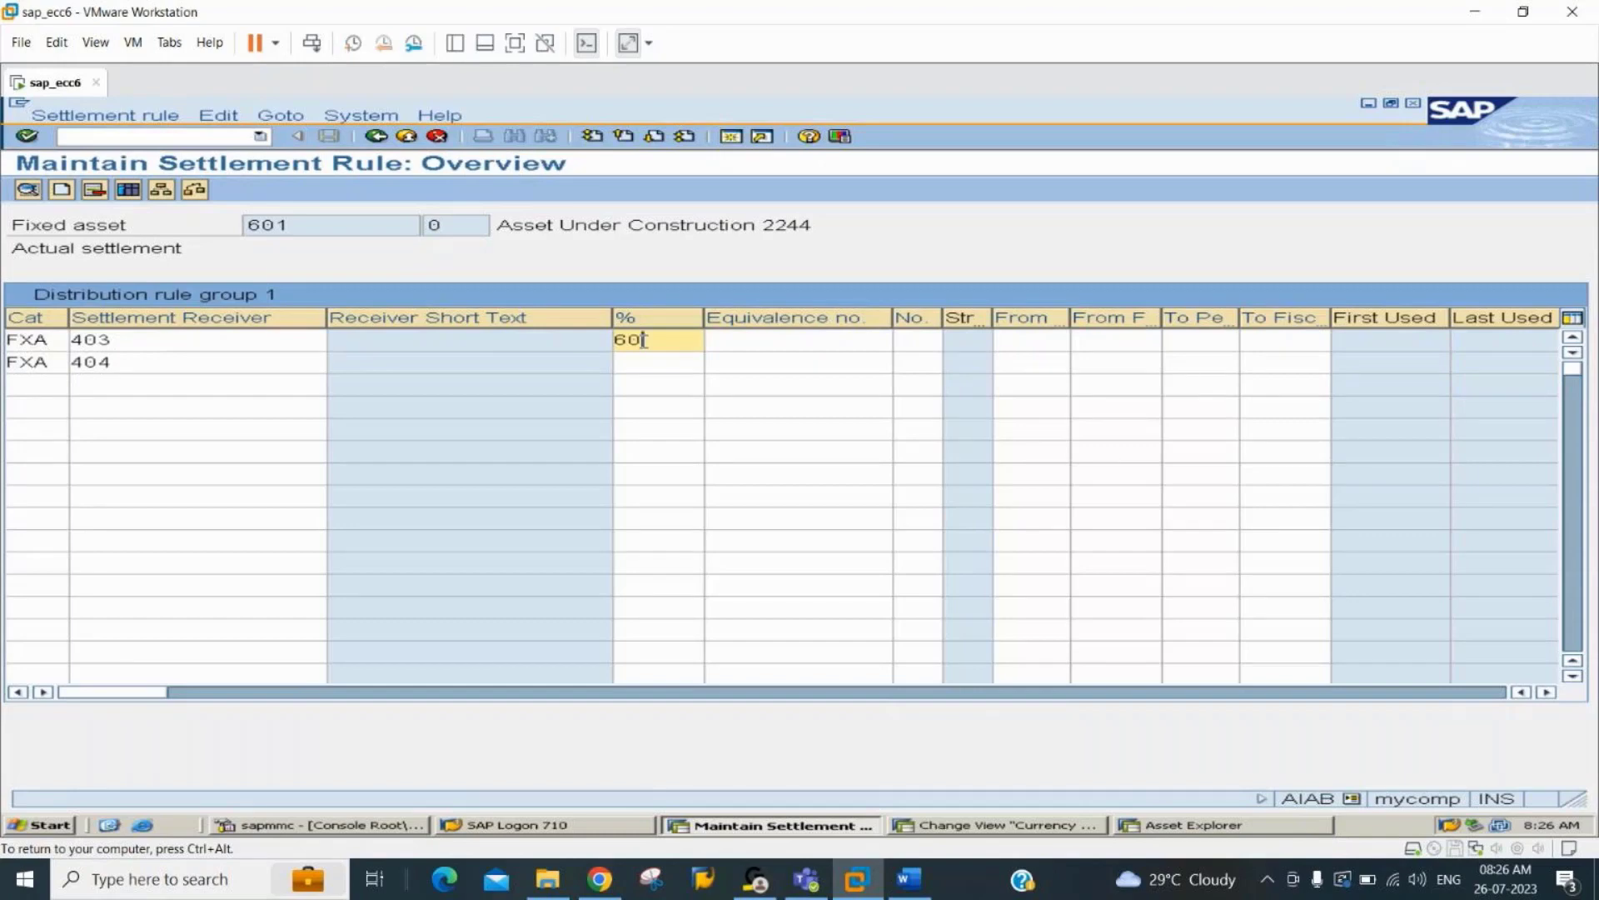
pyautogui.press('Down')
pyautogui.write('40')
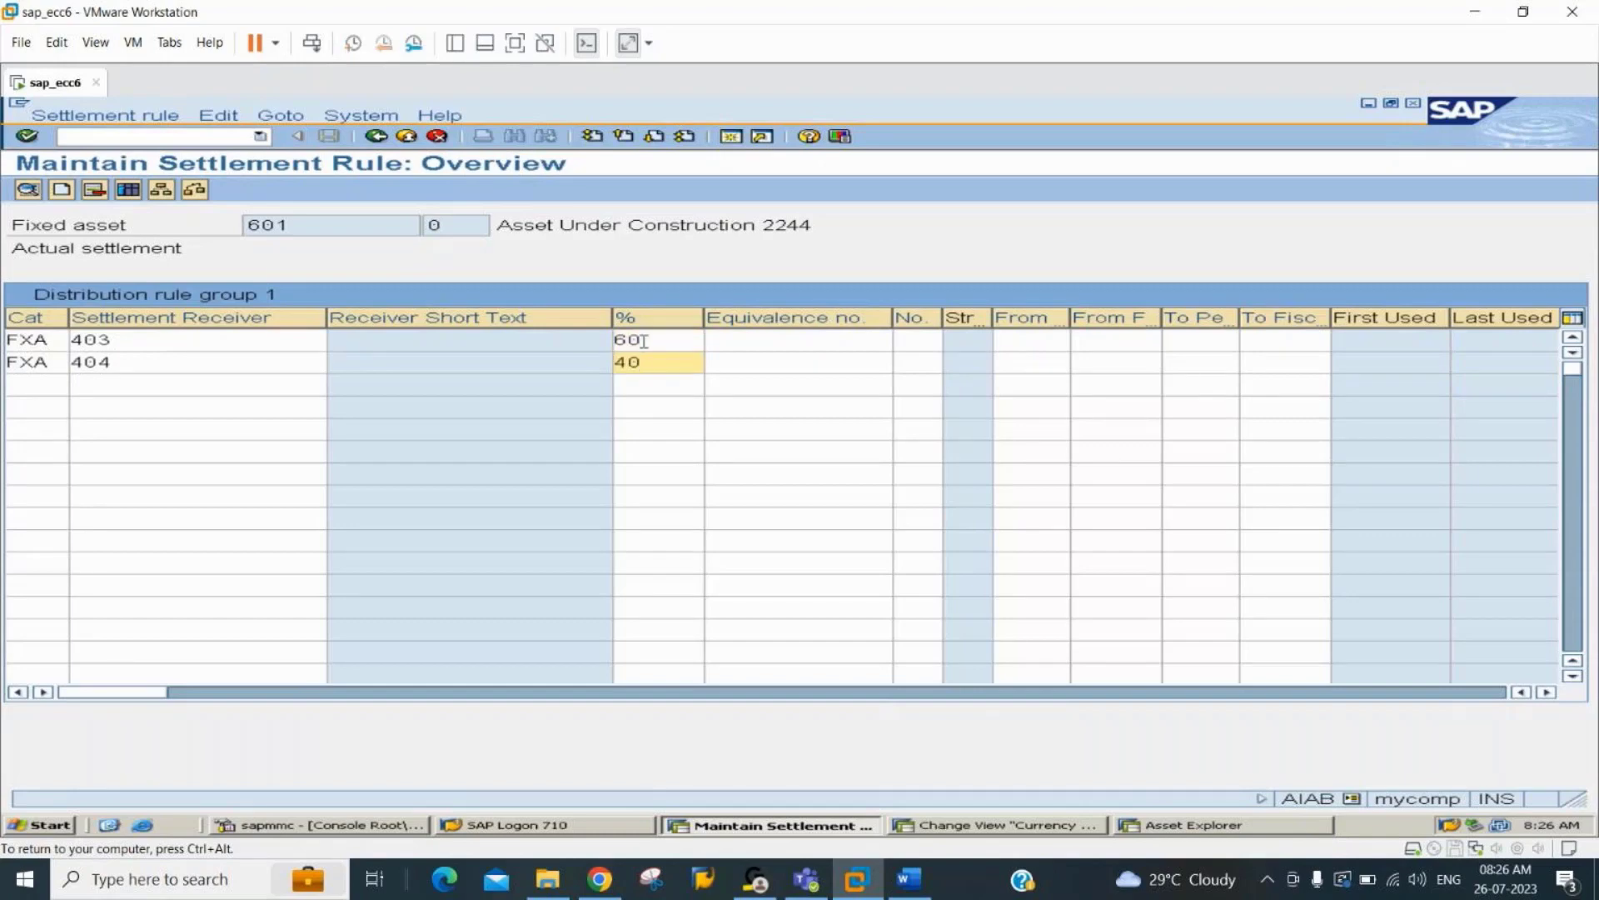
pyautogui.press('Return')
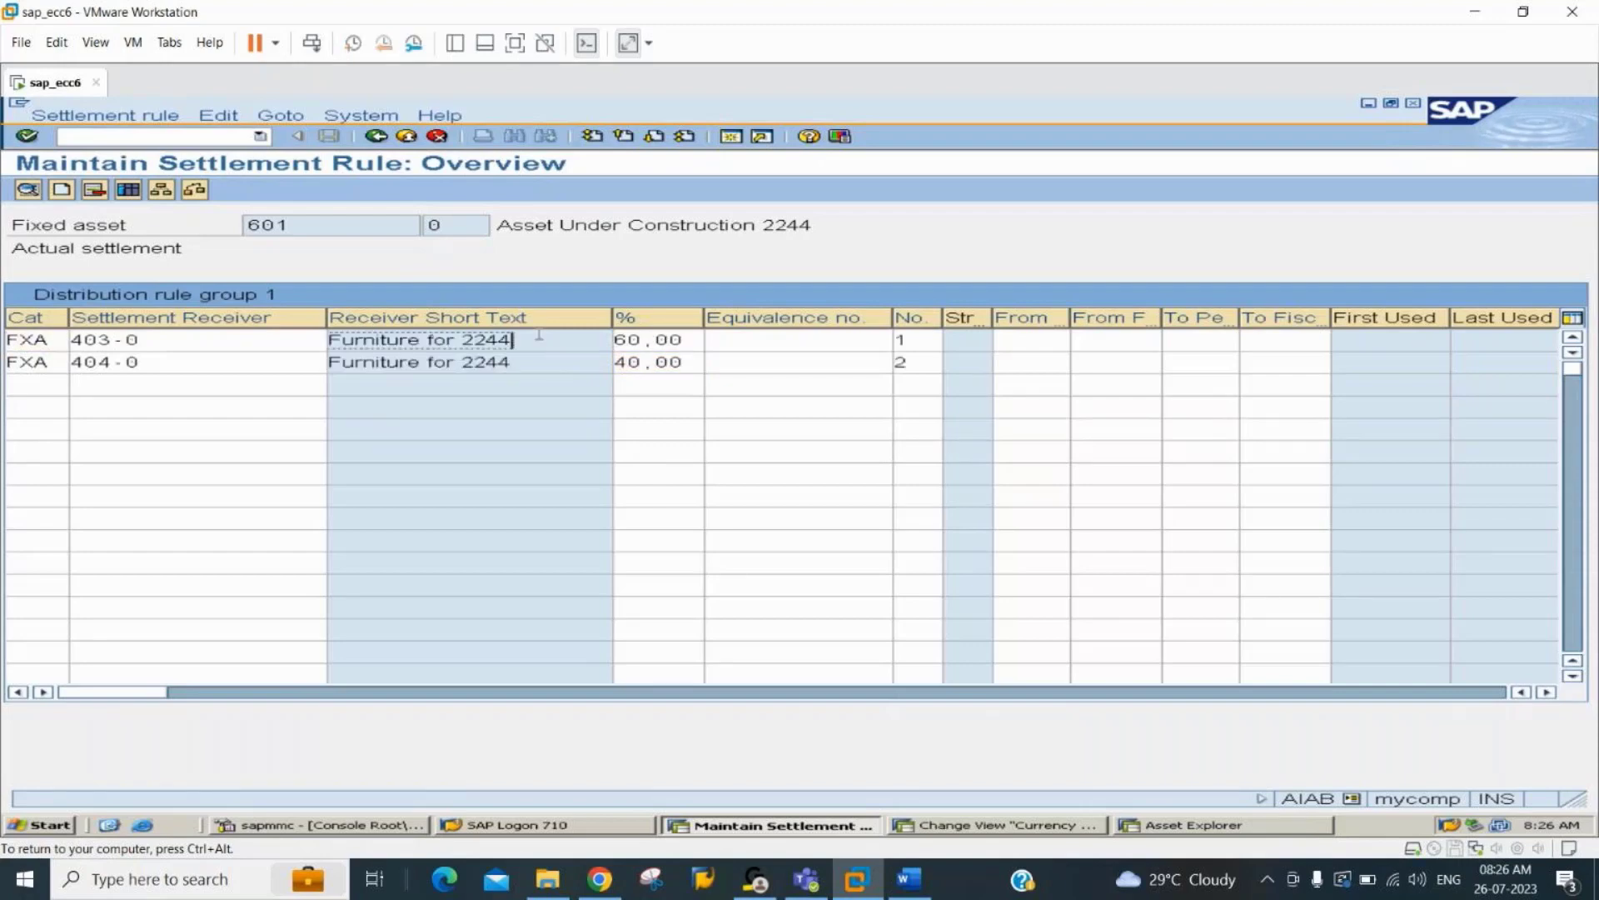
pyautogui.click(539, 362)
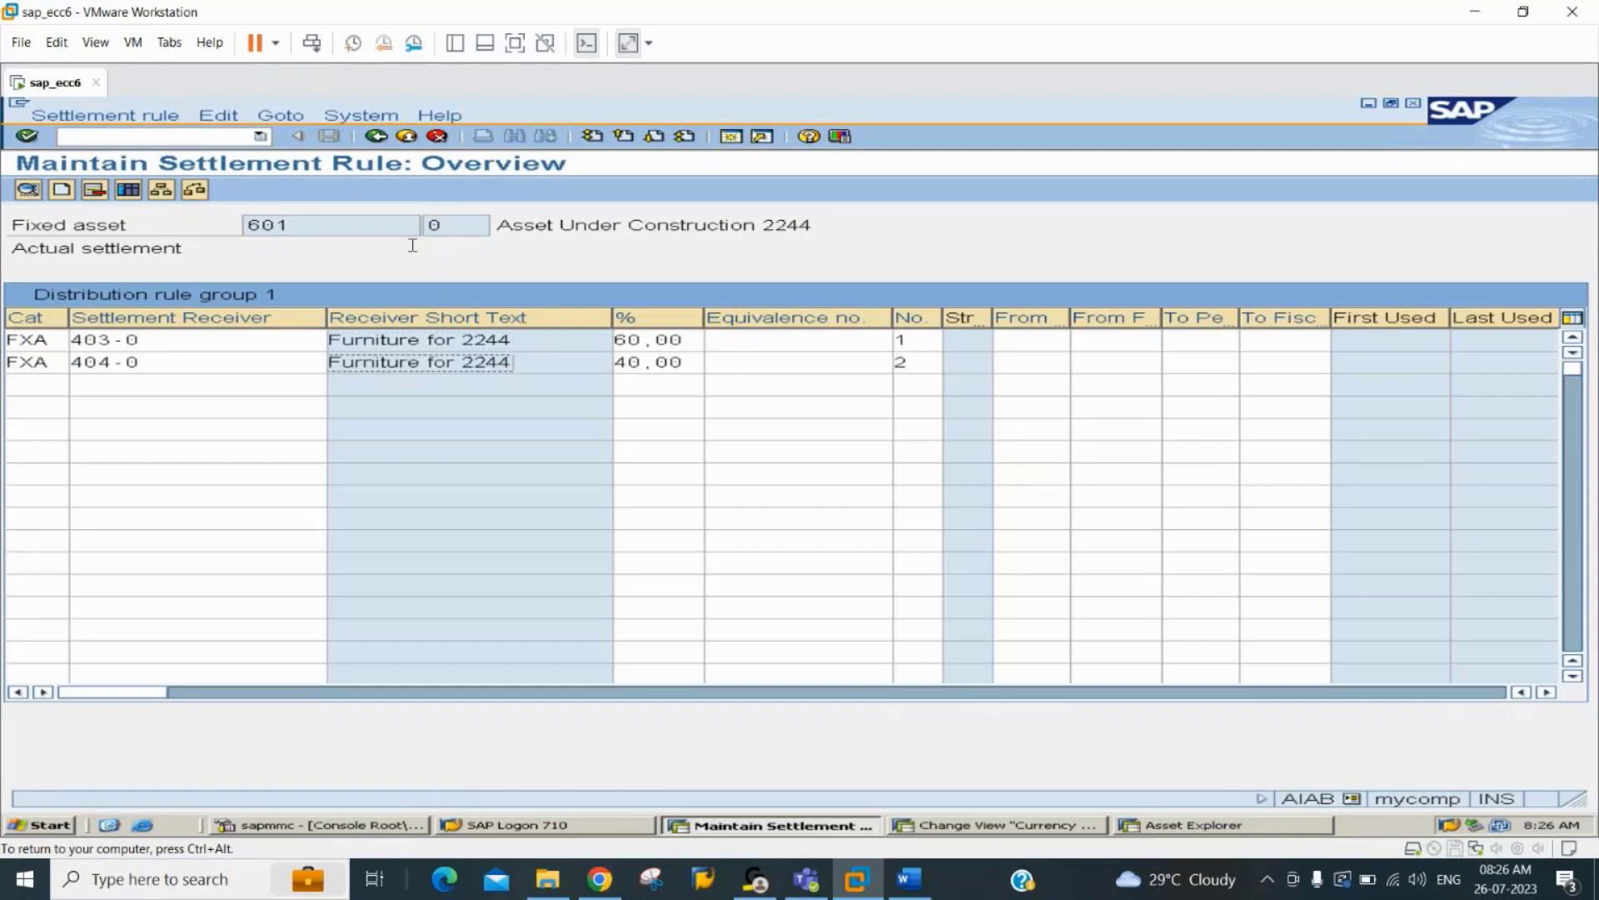
pyautogui.click(377, 139)
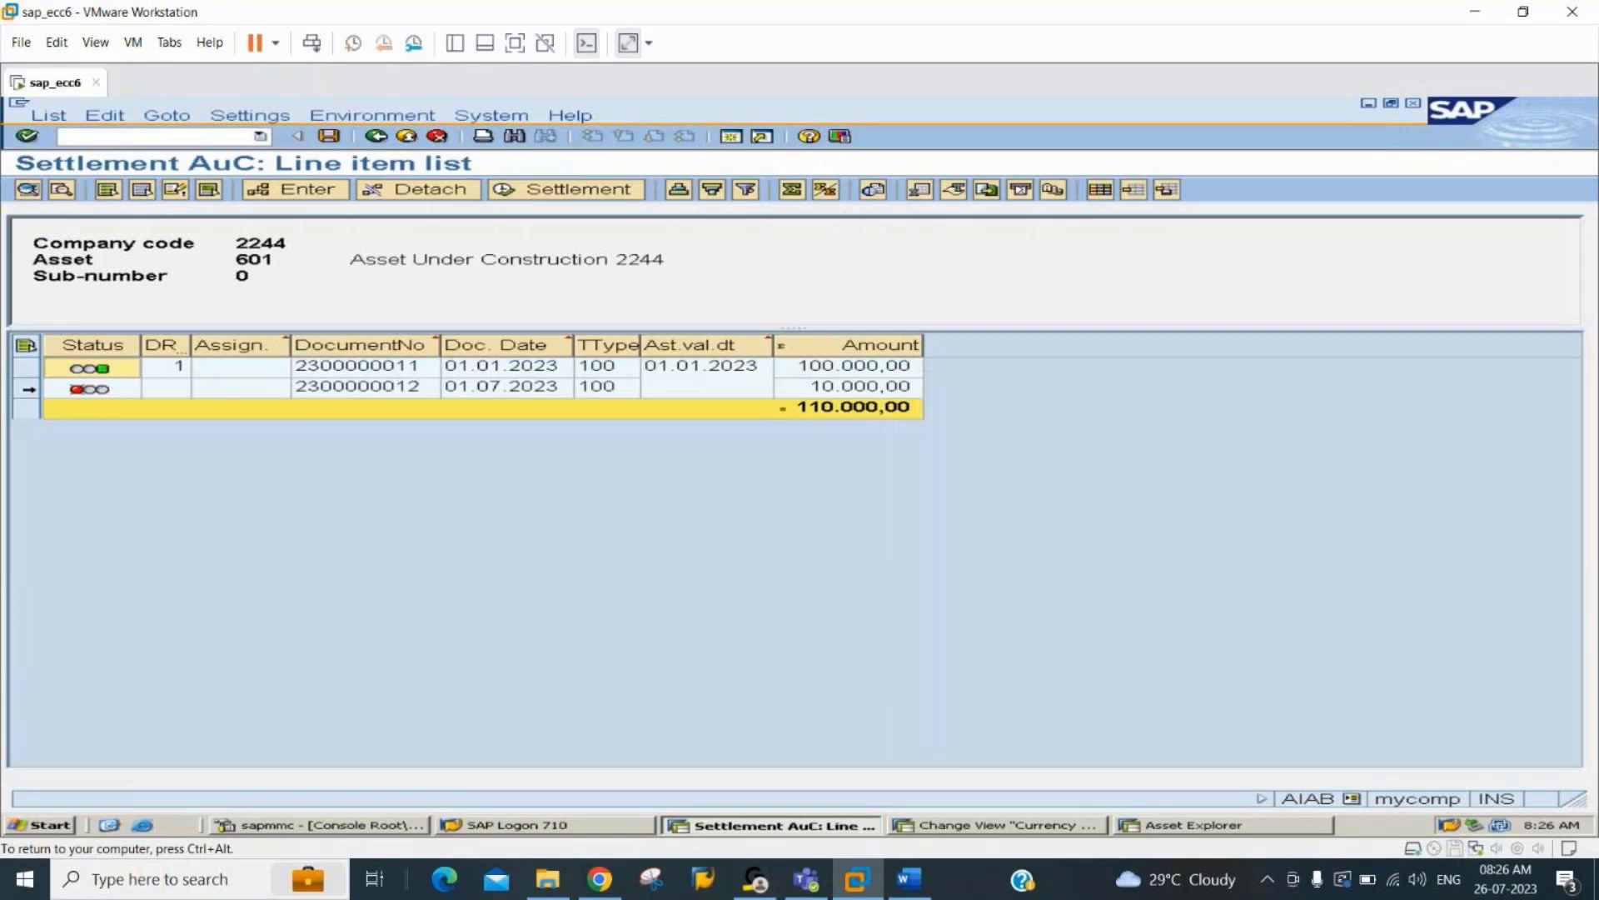
# Give the line item dated 01.07.2023 the same 60/40 distribution to assets 403 and 404, and save the distribution rules.
pyautogui.click(26, 388)
pyautogui.click(275, 191)
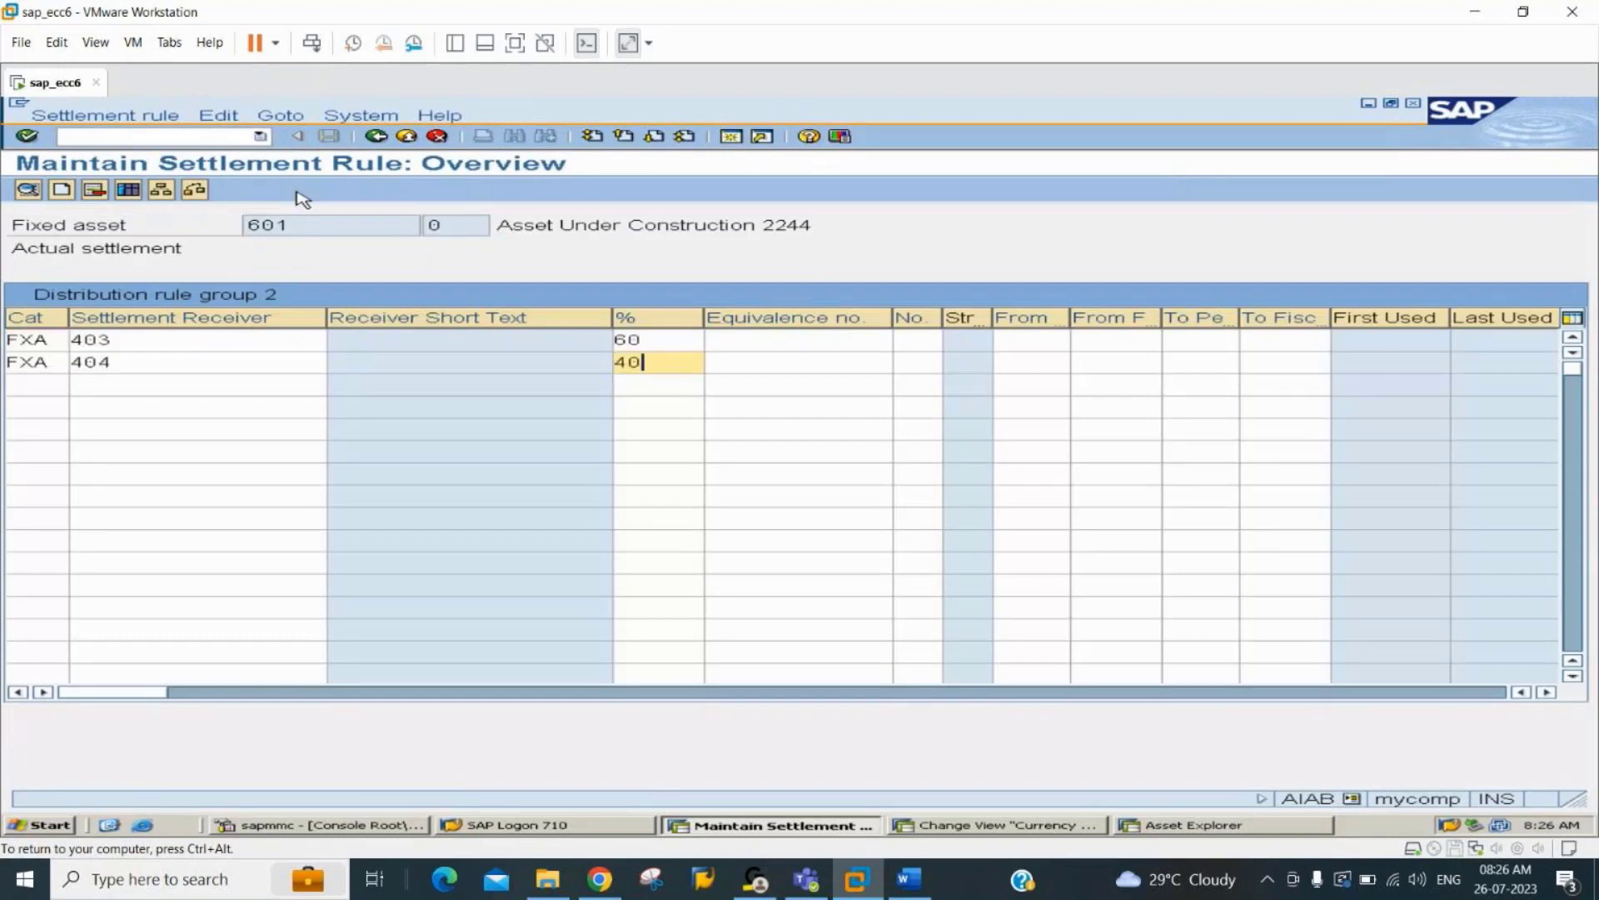
pyautogui.press('Return')
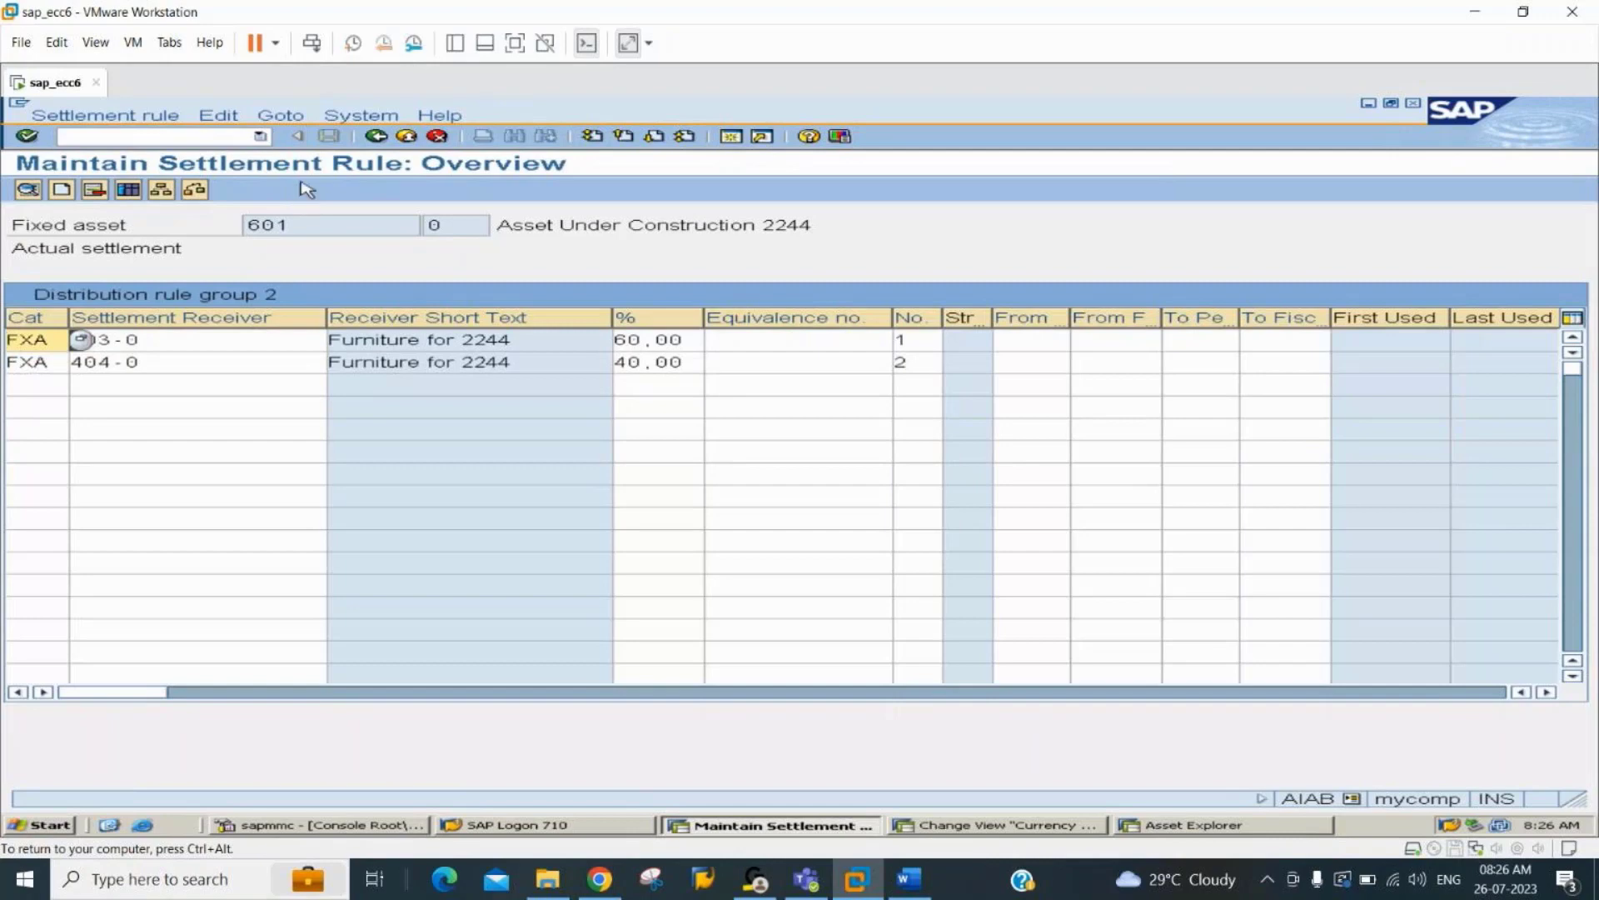
pyautogui.click(377, 135)
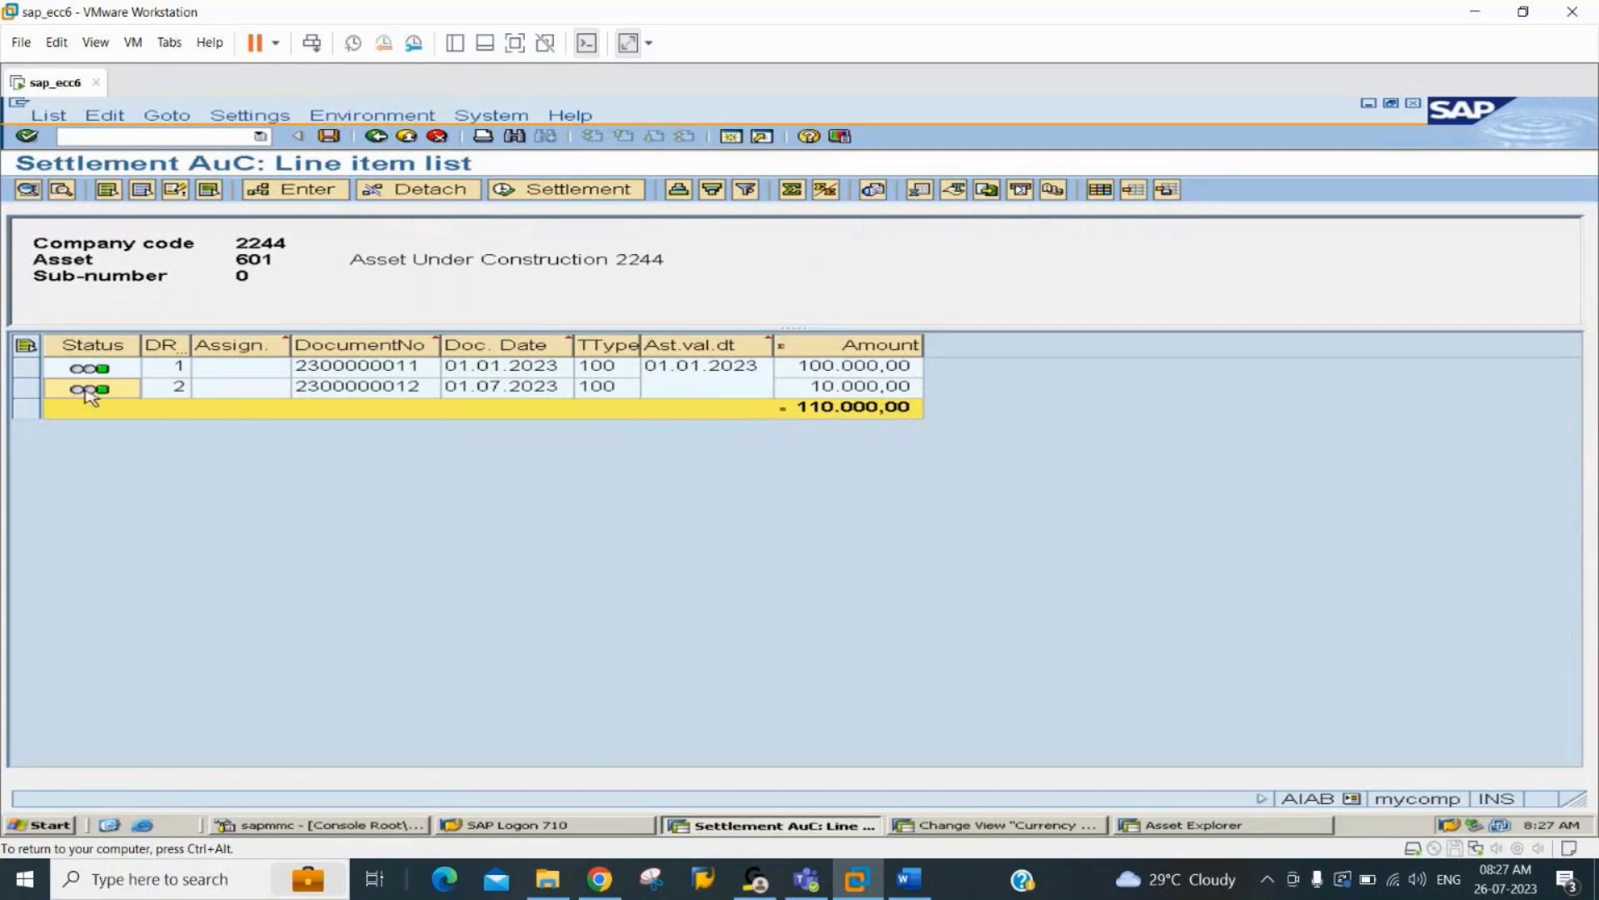
pyautogui.click(329, 136)
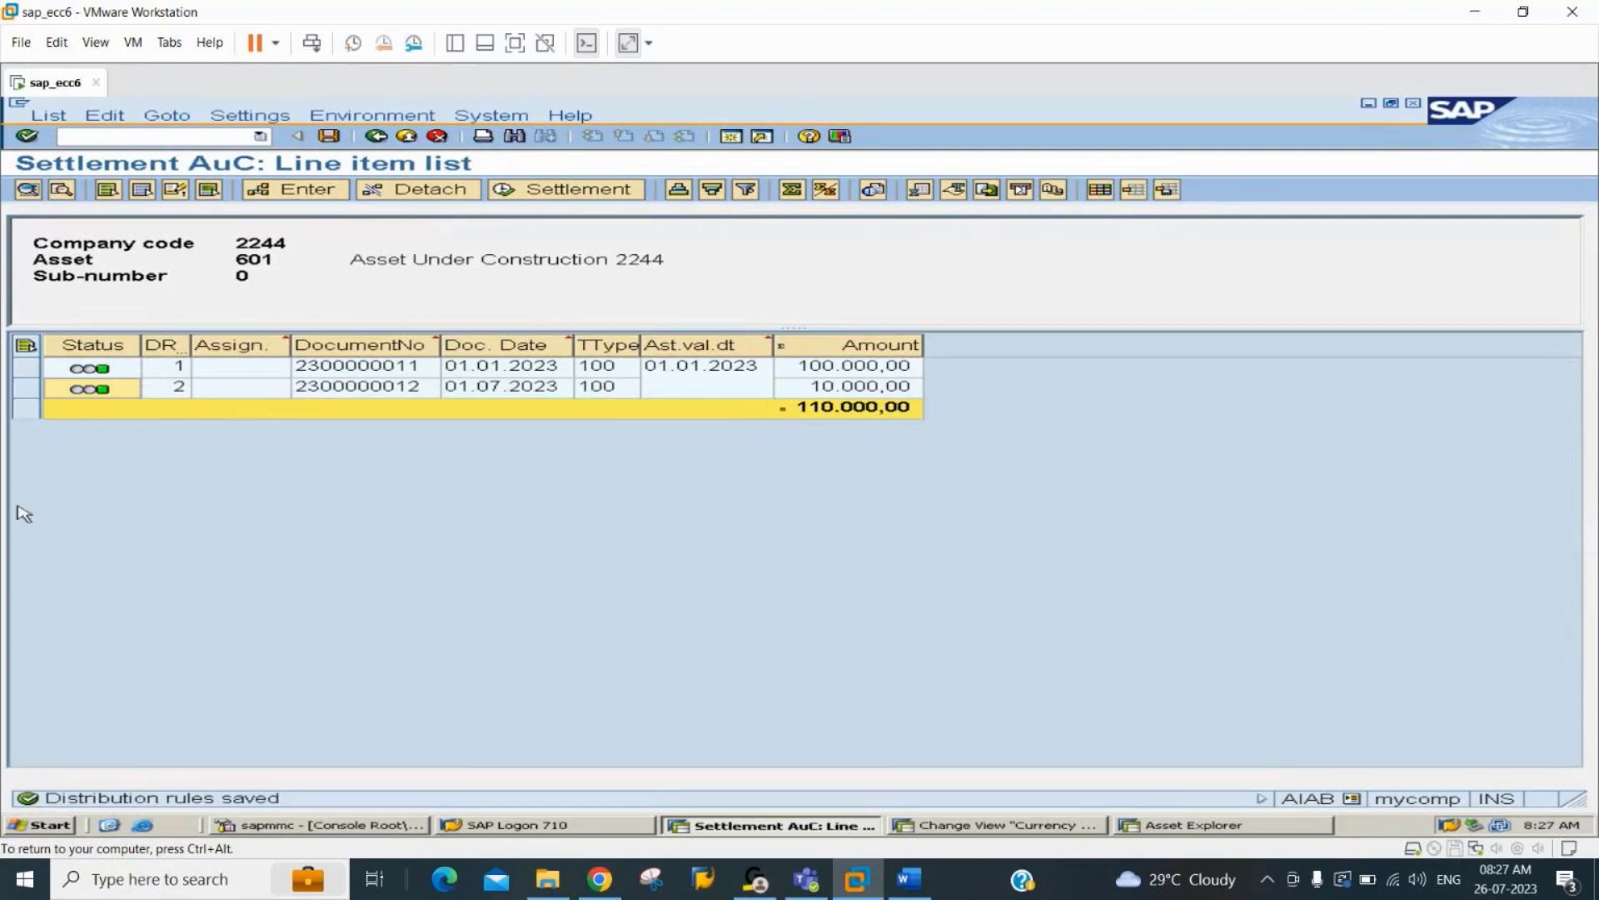
# Check the Word notes for the settlement execution code, return to SAP and start transaction AIBU.
pyautogui.click(909, 878)
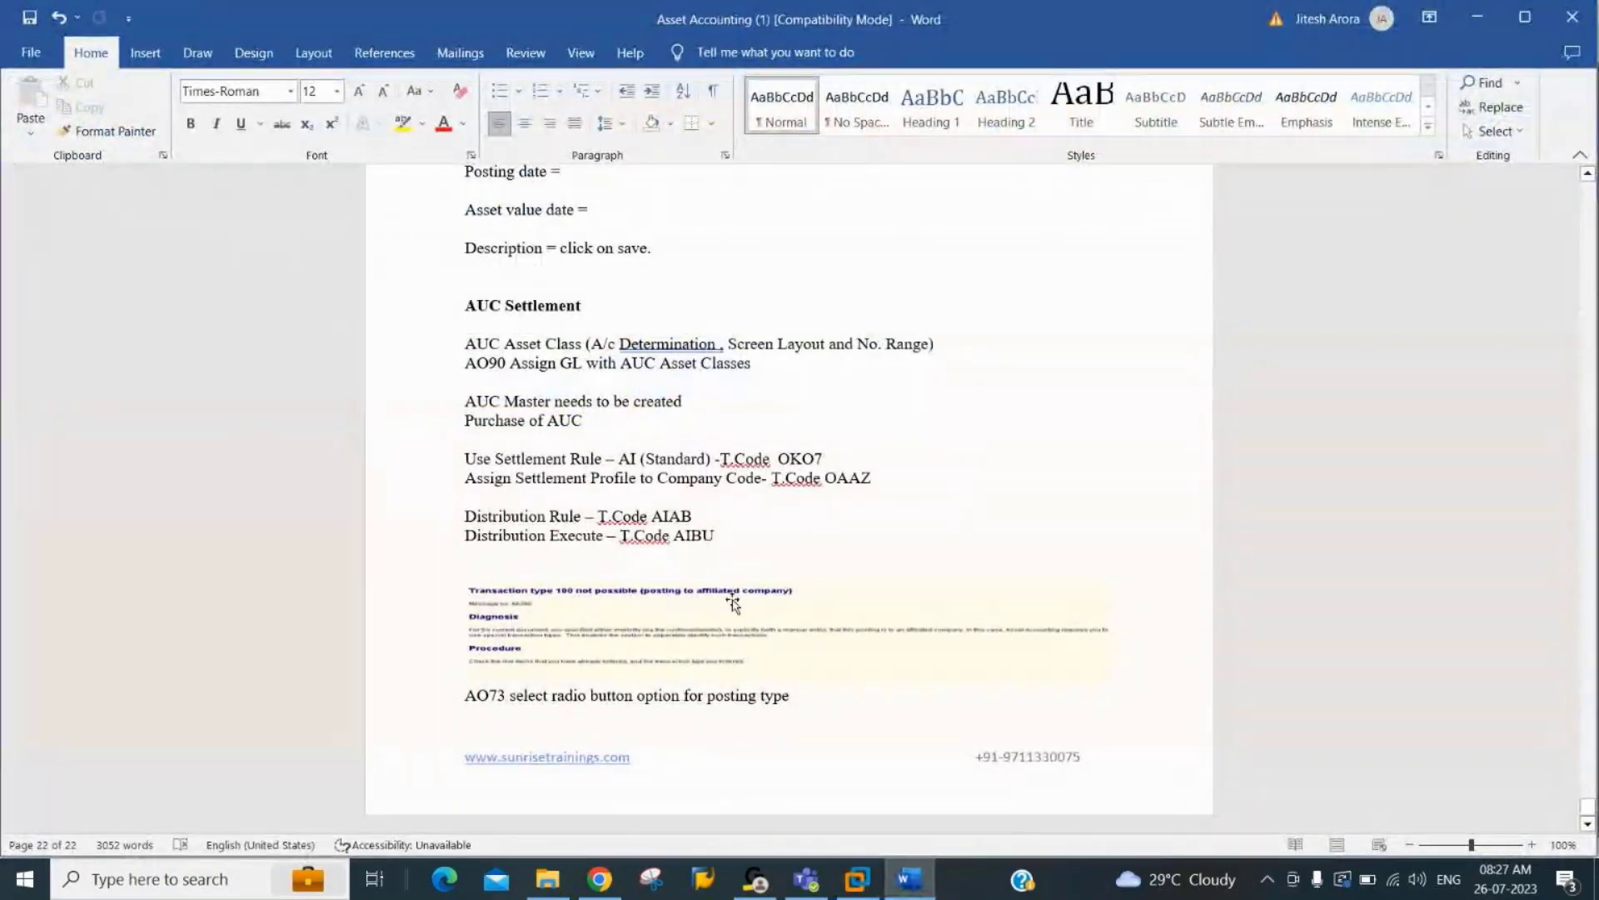
pyautogui.click(877, 894)
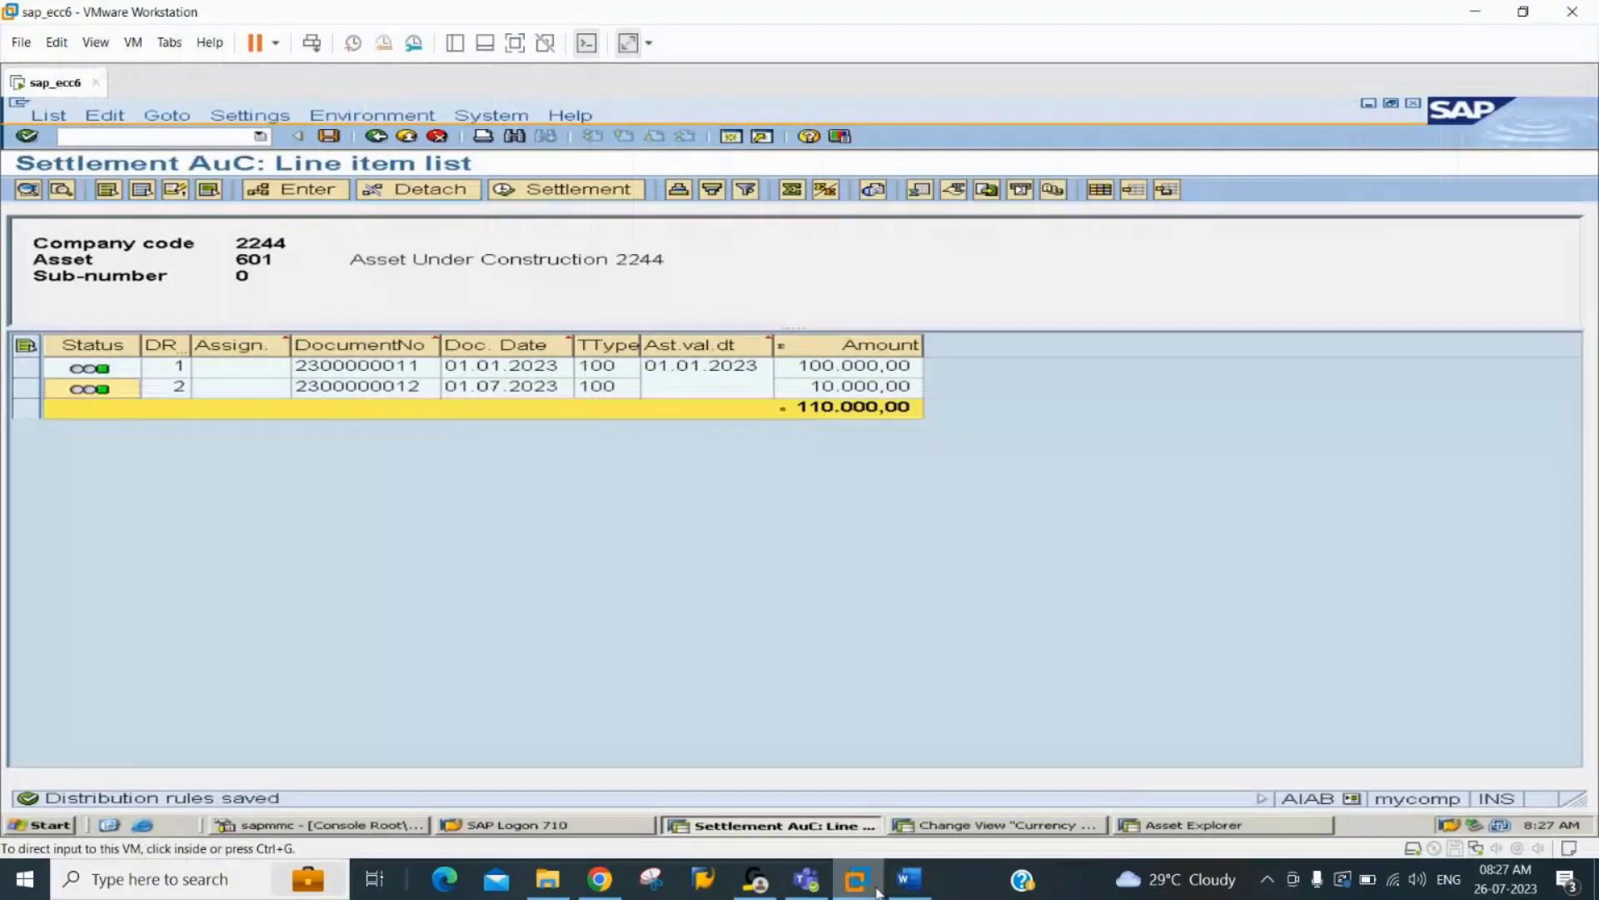
pyautogui.click(144, 139)
pyautogui.write('/naibu')
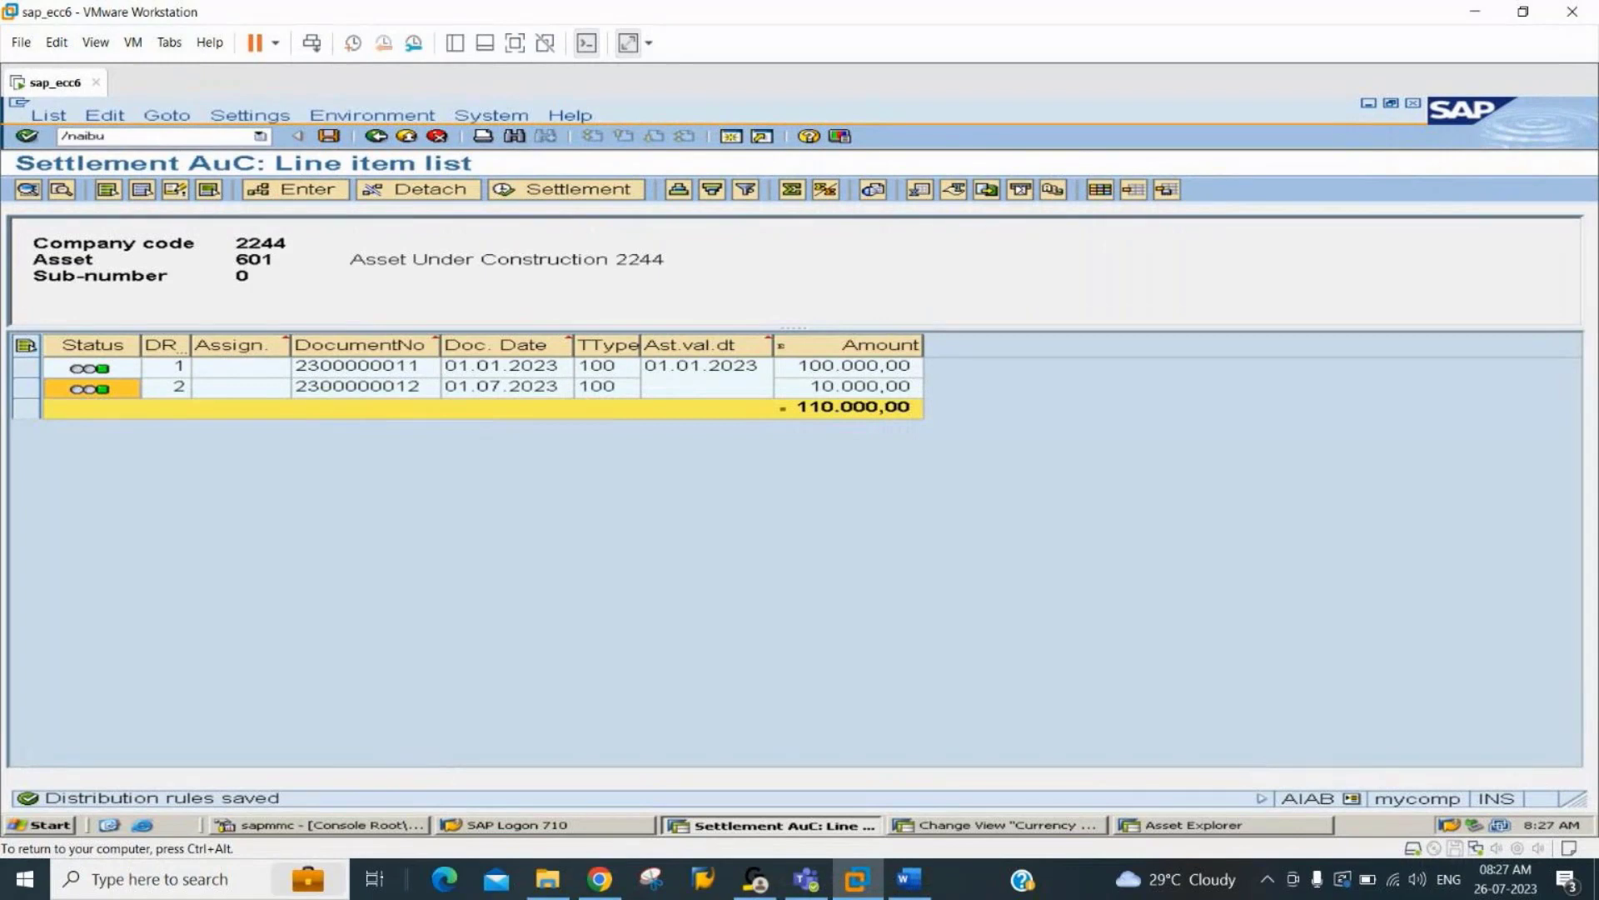
pyautogui.press('Return')
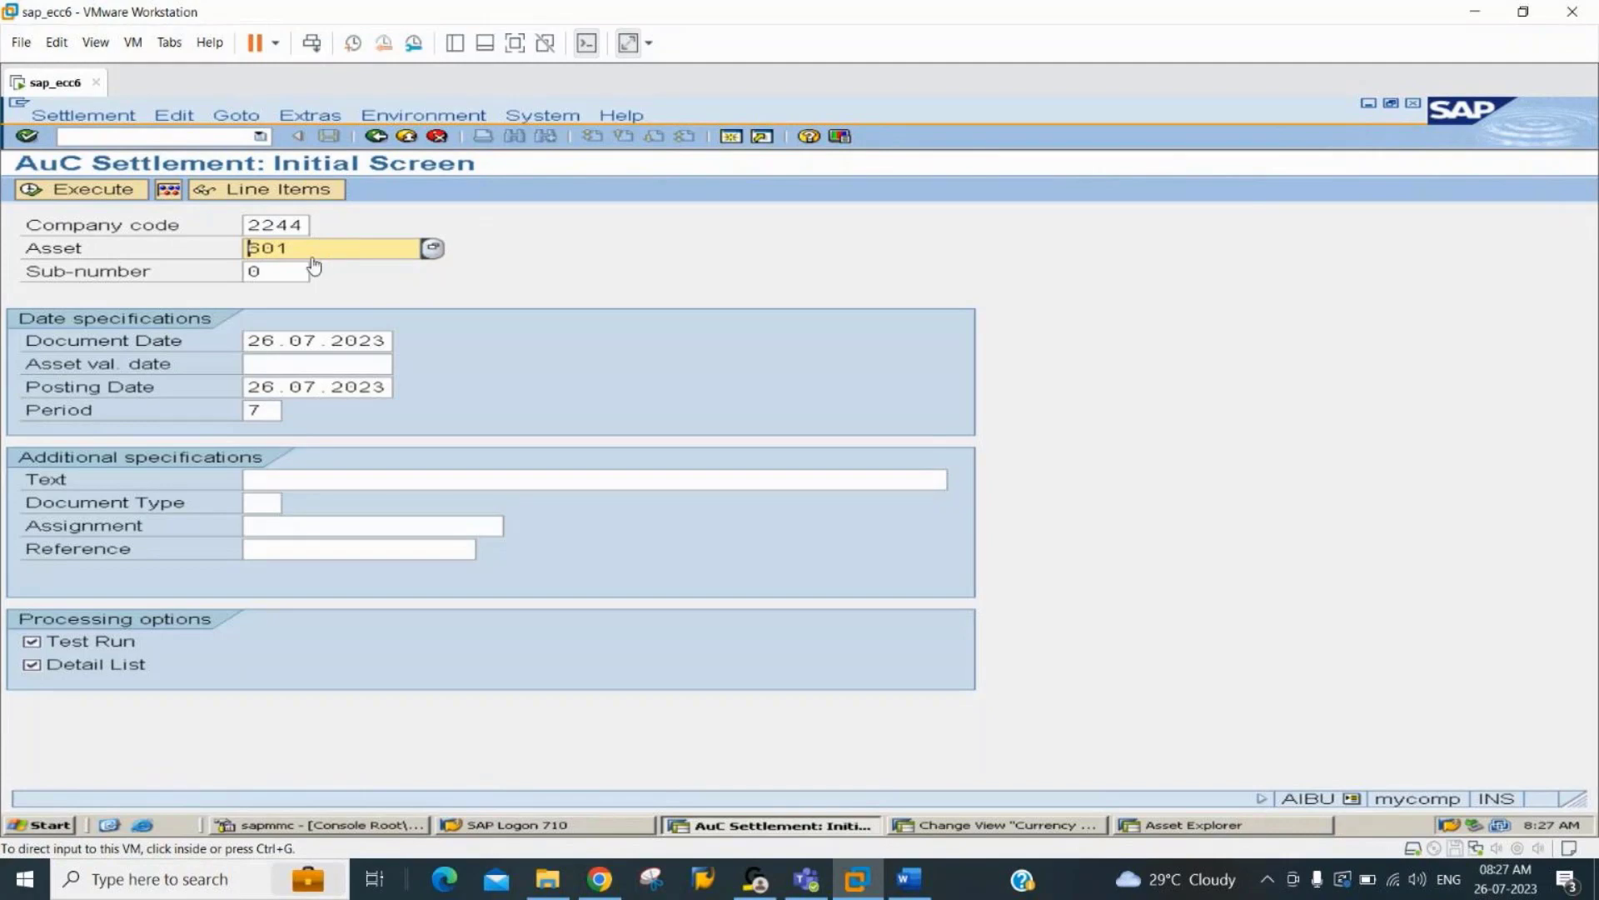
# Set the asset value date for the settlement of asset 601 to 26.07.2023.
pyautogui.click(330, 363)
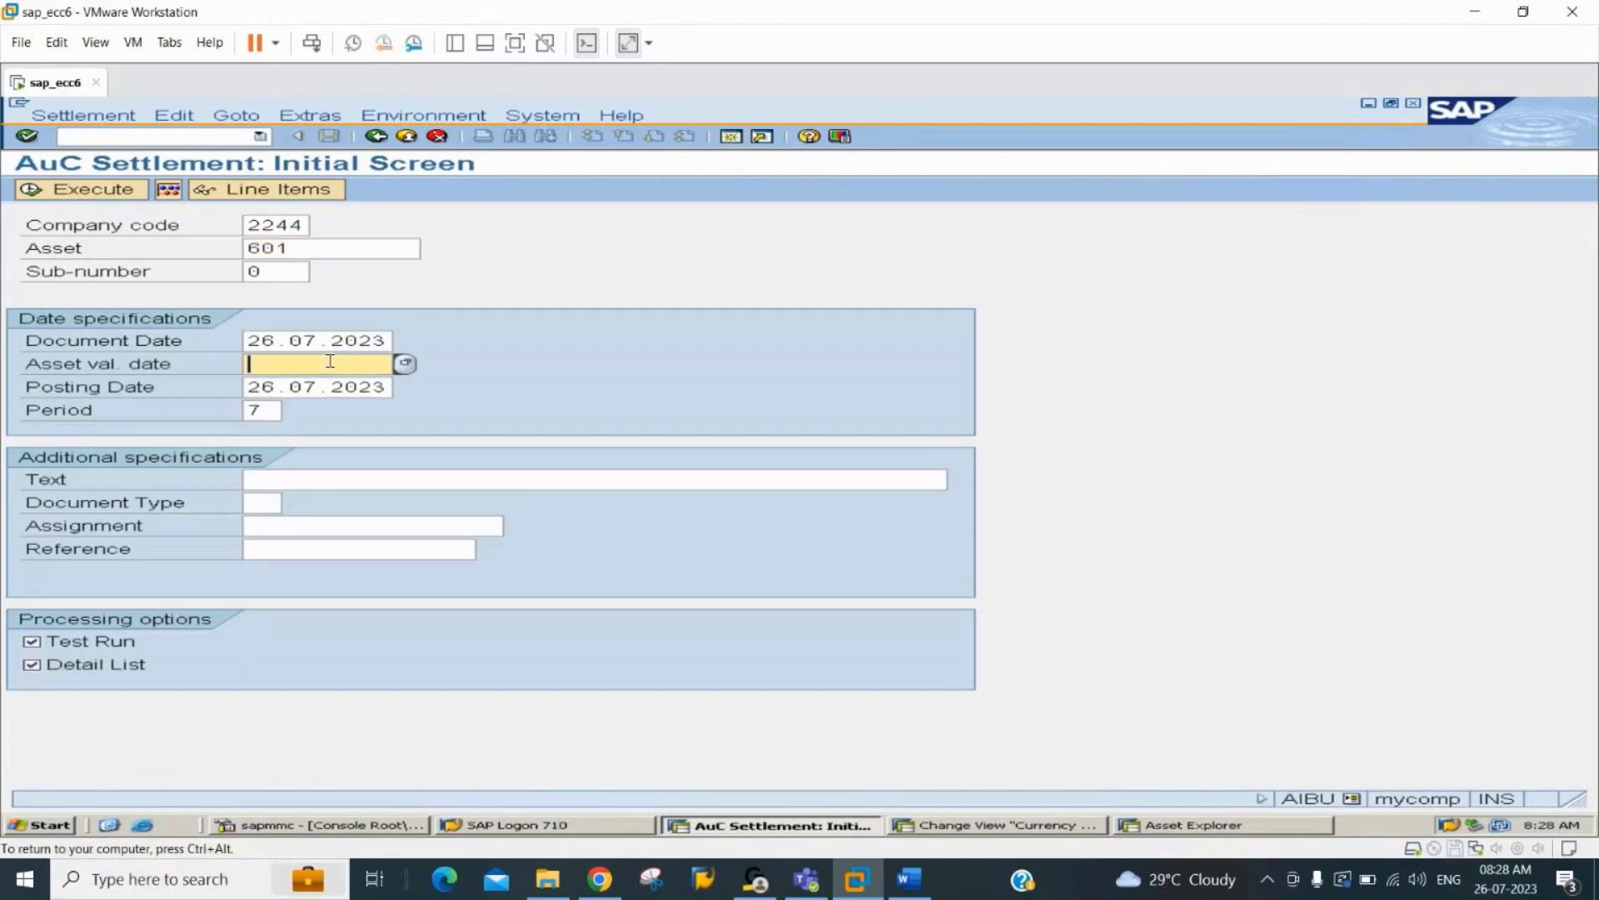
pyautogui.write('26.07.2023')
pyautogui.press('Tab')
# Enter the text "AuC Settlement" and execute the settlement of asset 601 as a test run with detail list.
pyautogui.press('Tab')
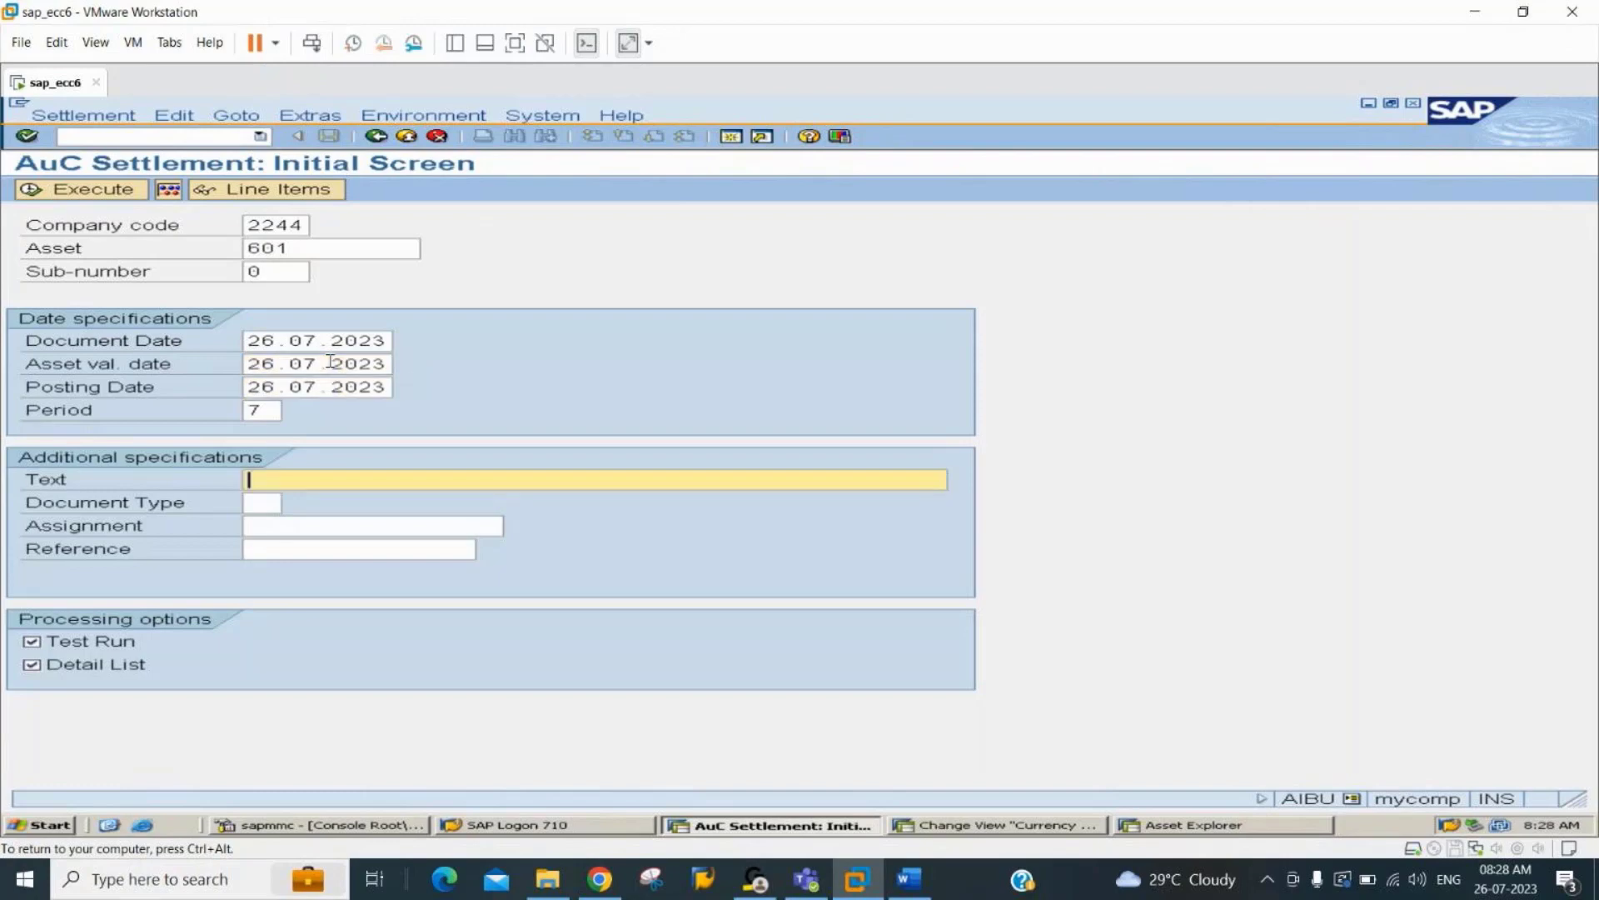
pyautogui.press('Tab')
pyautogui.hotkey('shift', 'Tab')
pyautogui.write('AuC Settlement')
pyautogui.press('Tab')
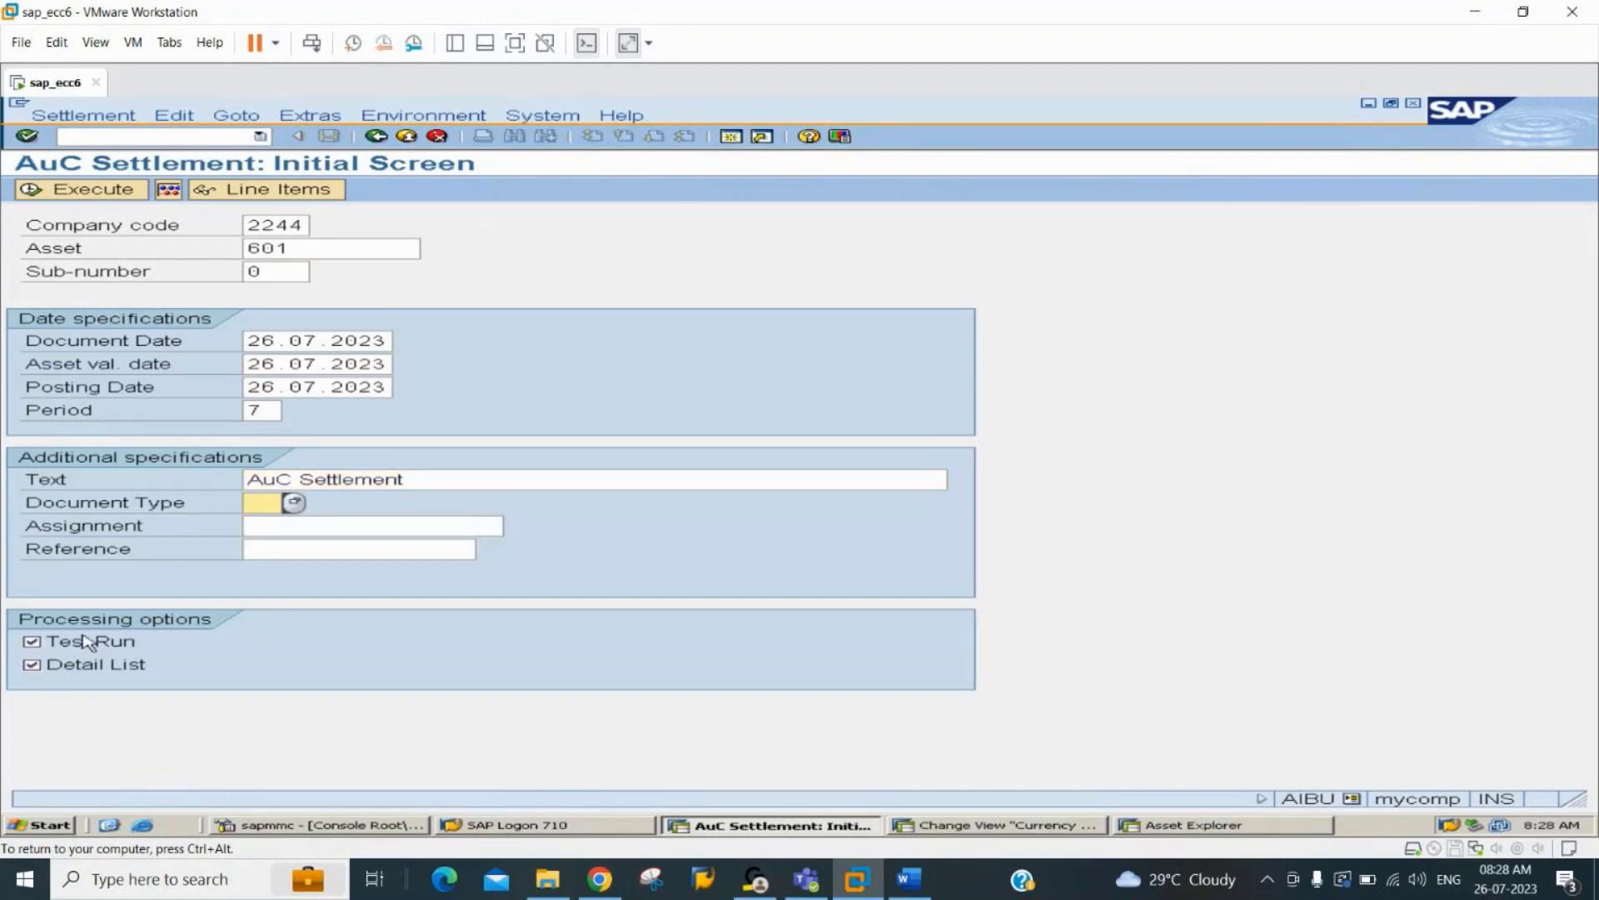
pyautogui.click(94, 193)
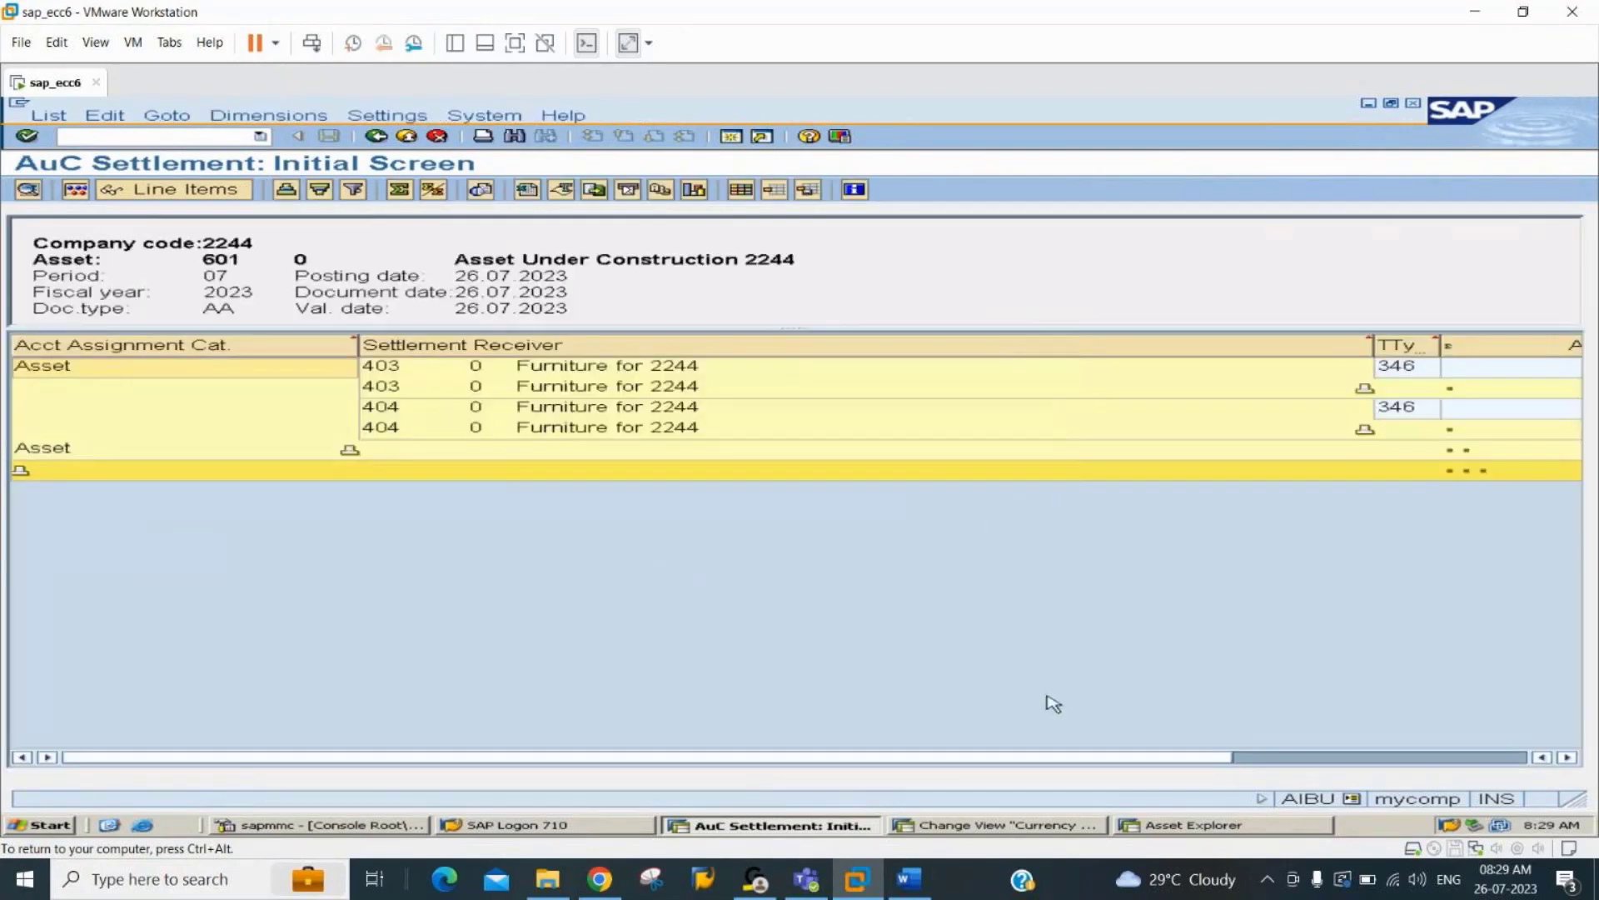
# Examine the settlement receivers, transaction types and posted amounts in the test run results for asset 601.
pyautogui.click(404, 376)
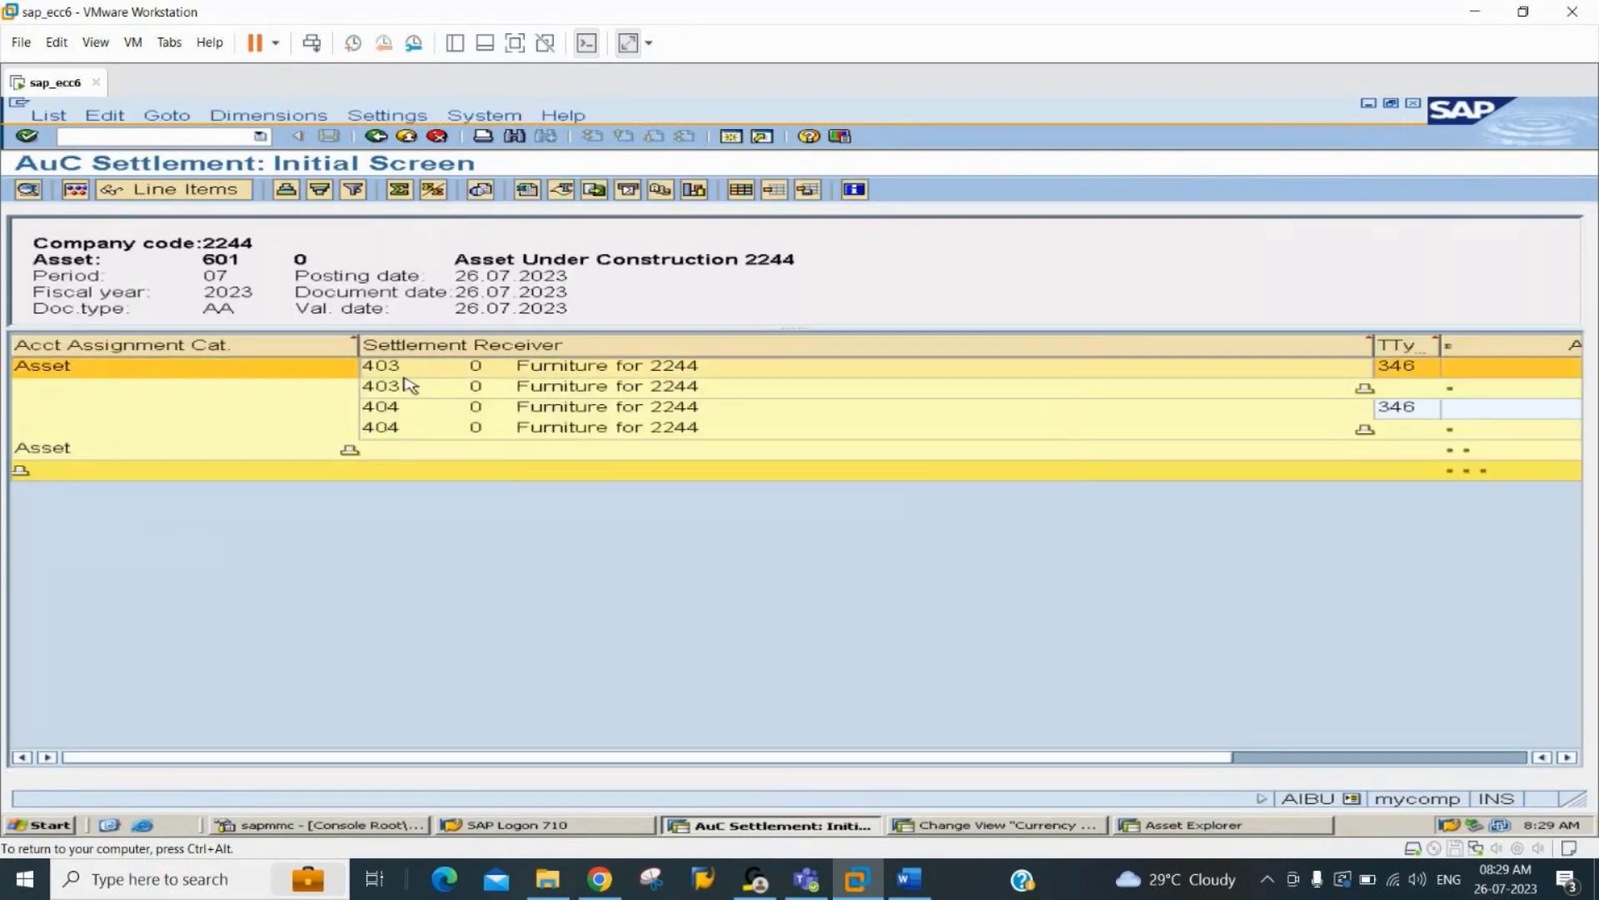
pyautogui.click(404, 428)
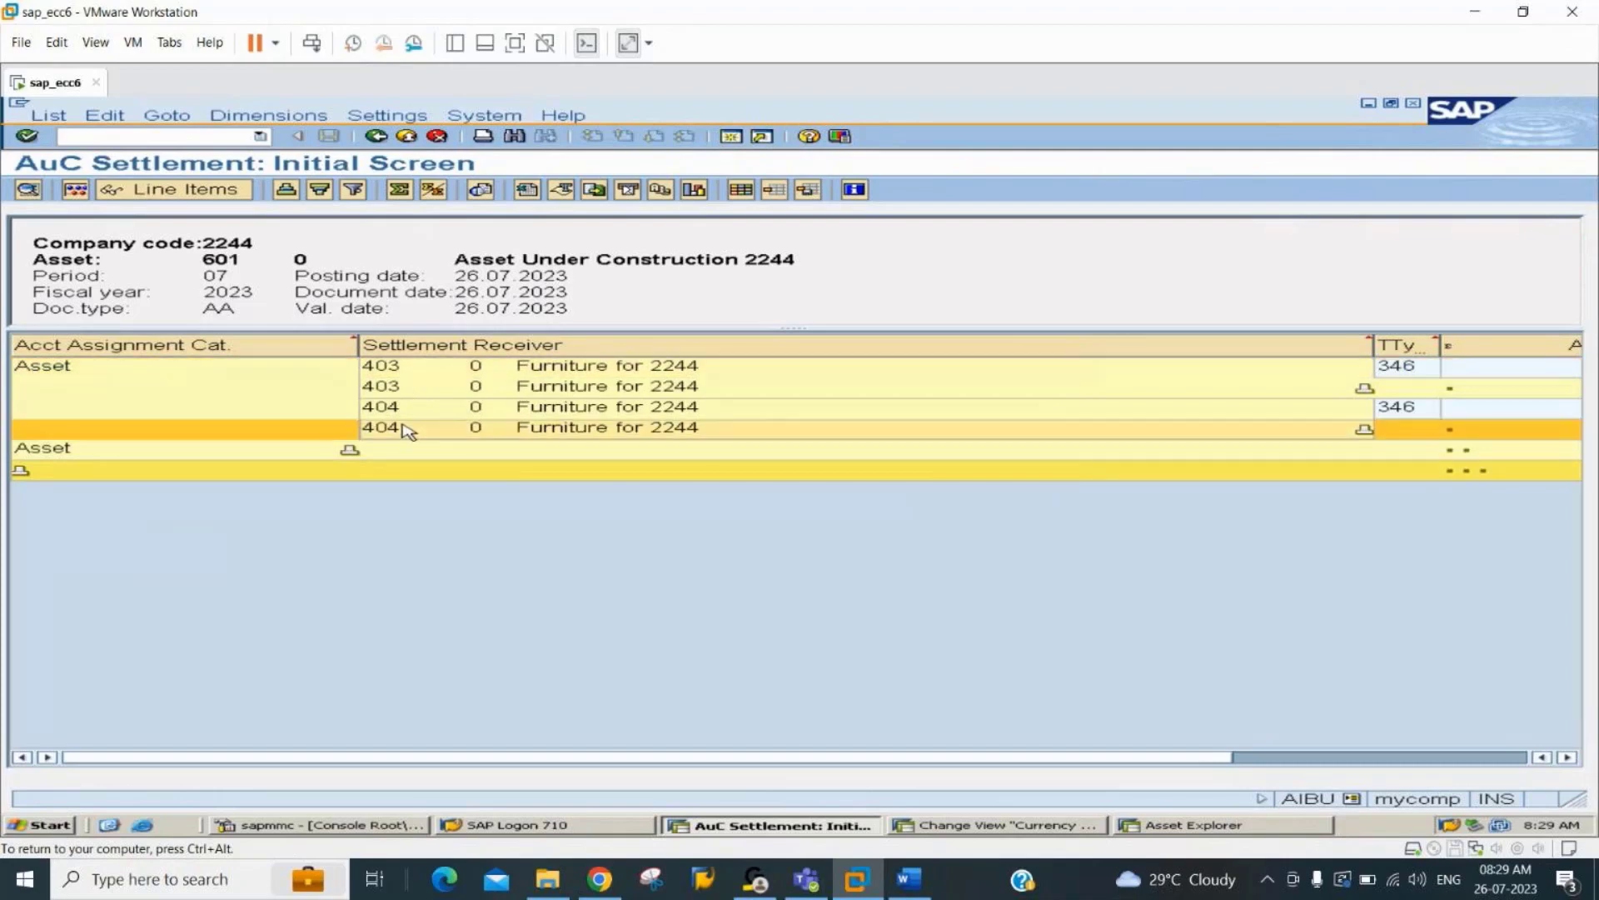
pyautogui.click(1364, 758)
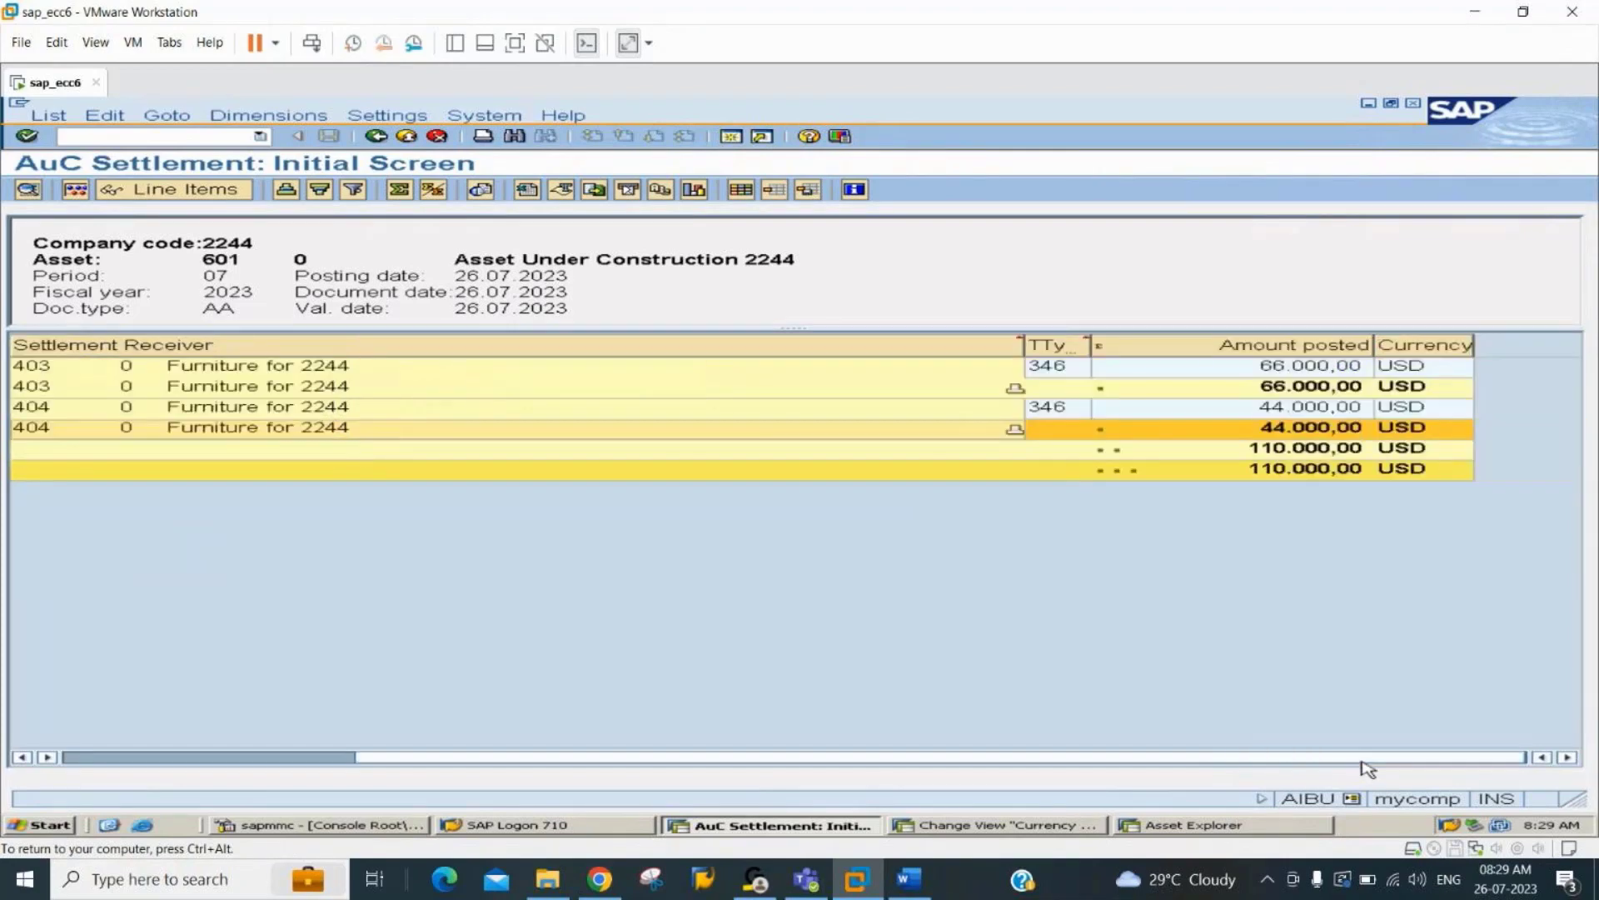
pyautogui.click(1294, 377)
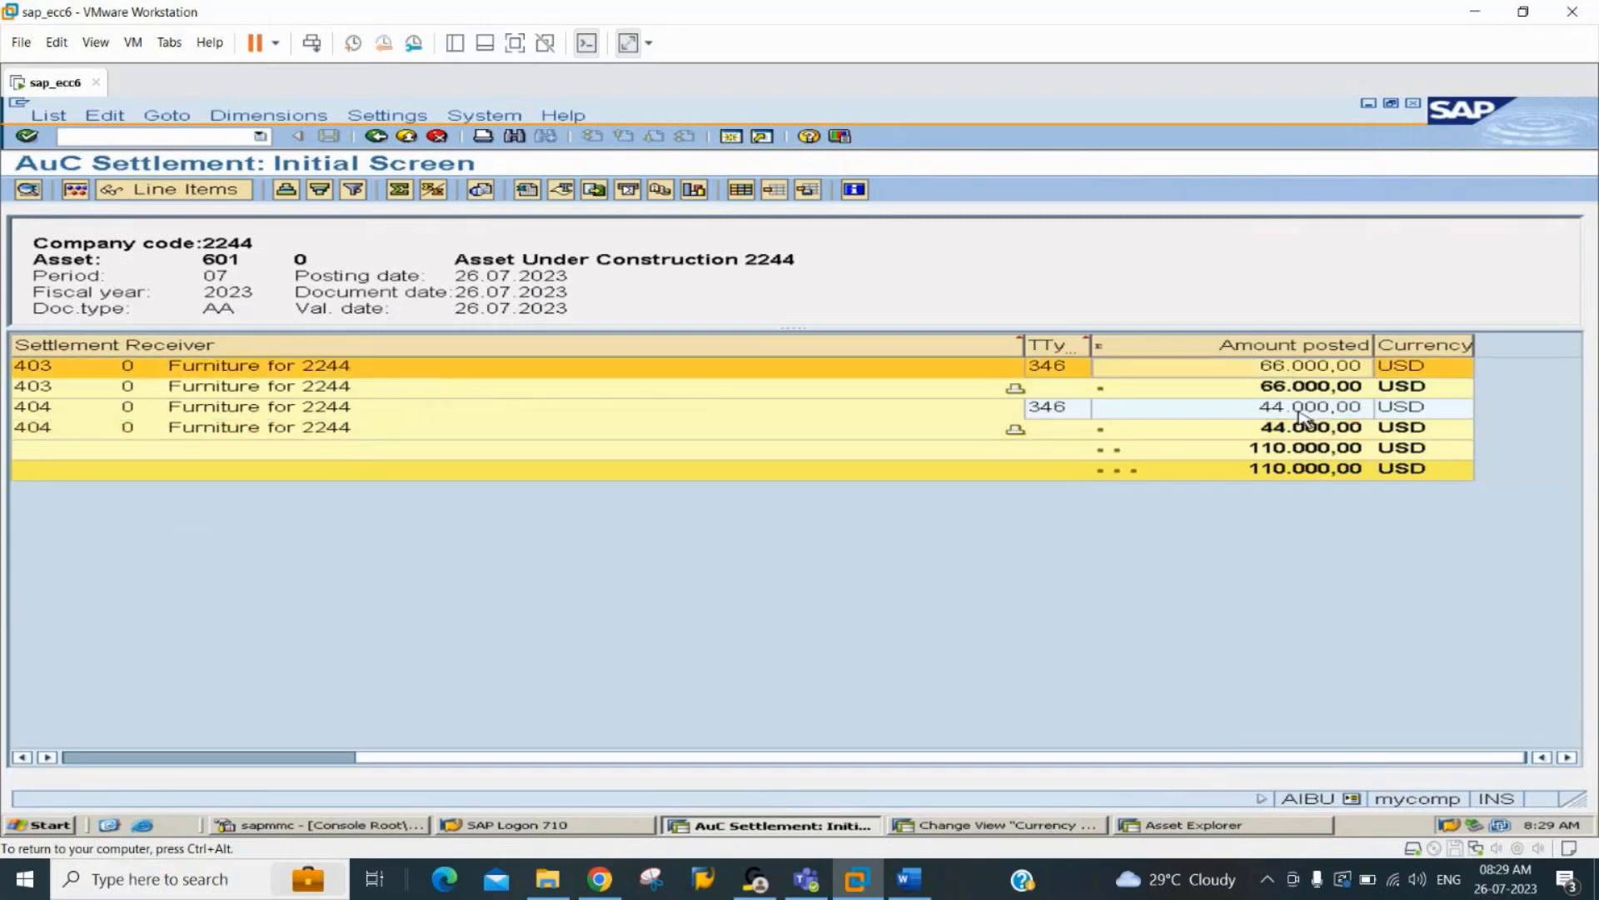
pyautogui.click(1301, 411)
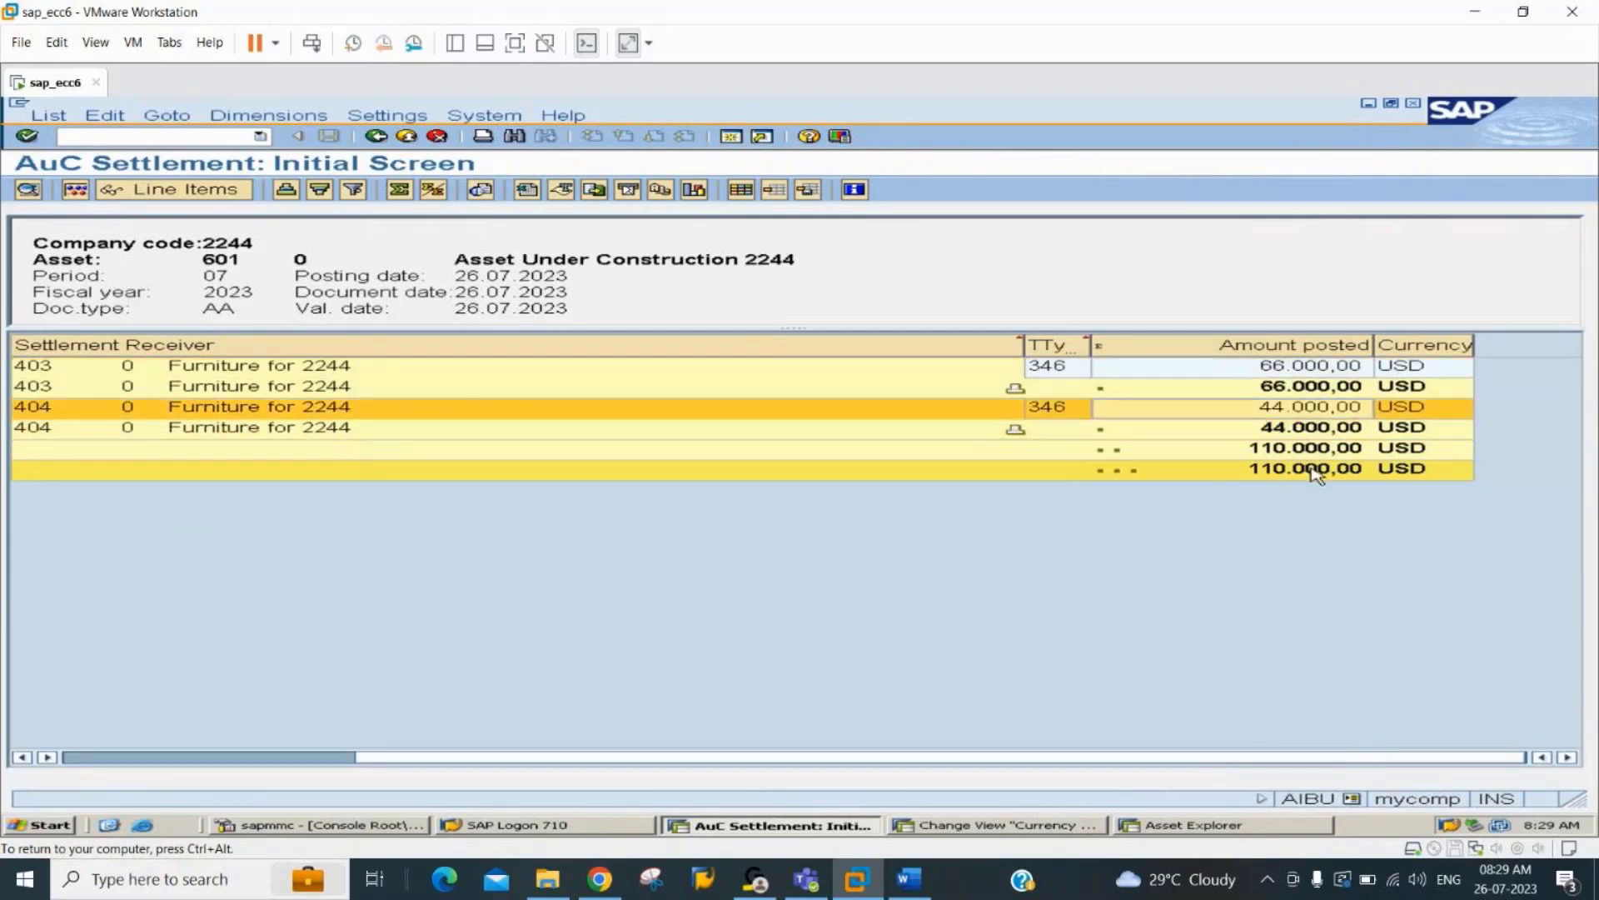
pyautogui.click(1317, 454)
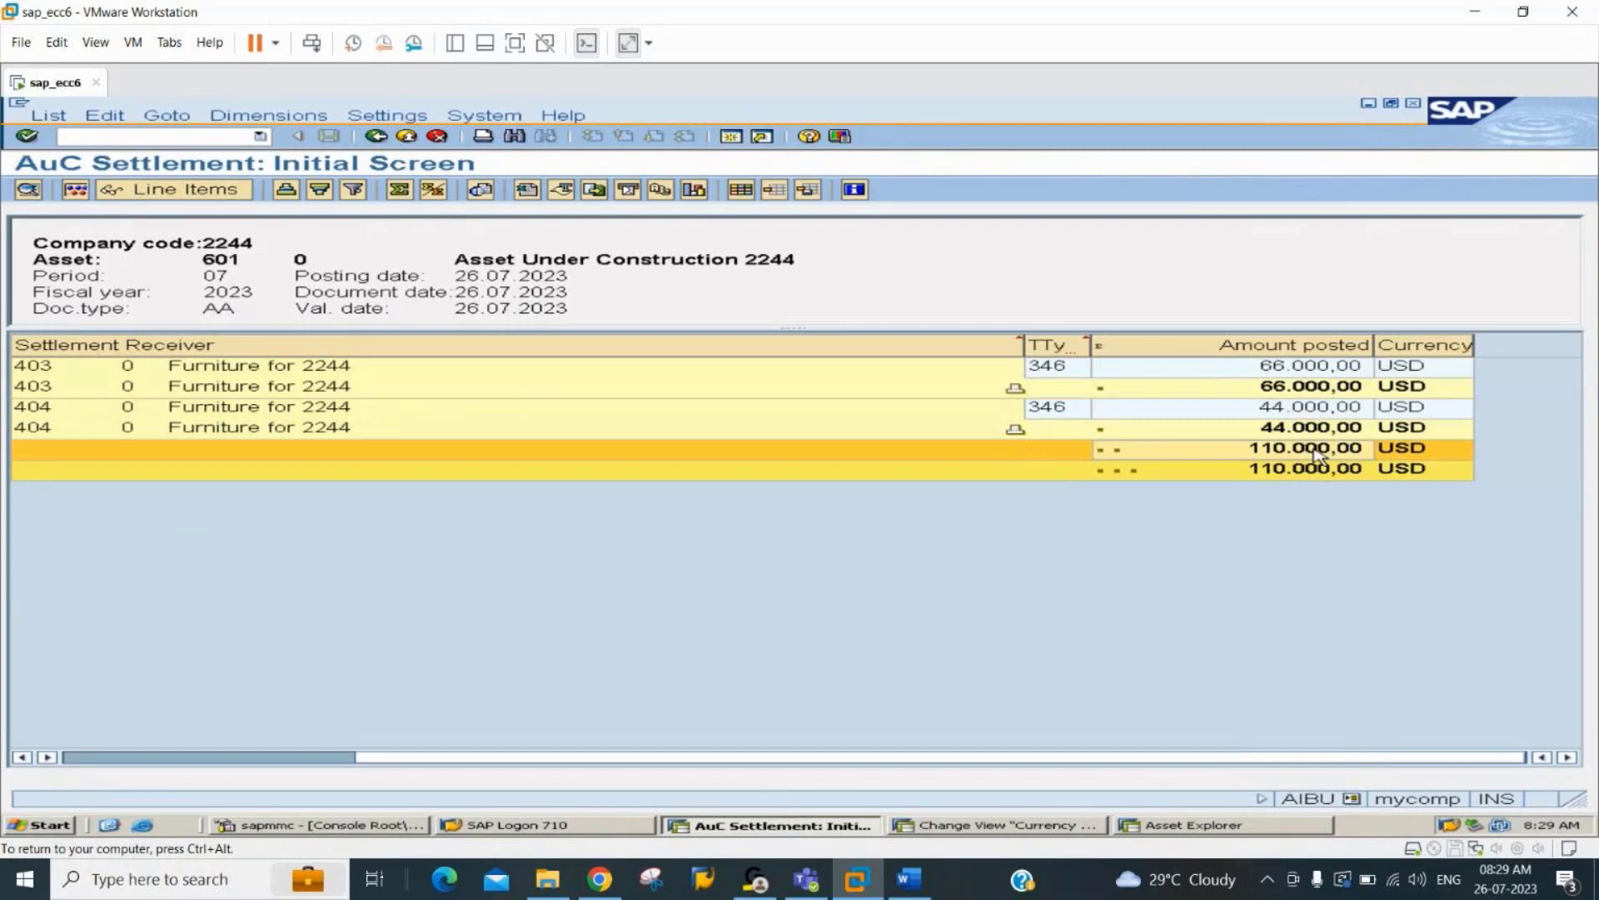
pyautogui.click(1316, 371)
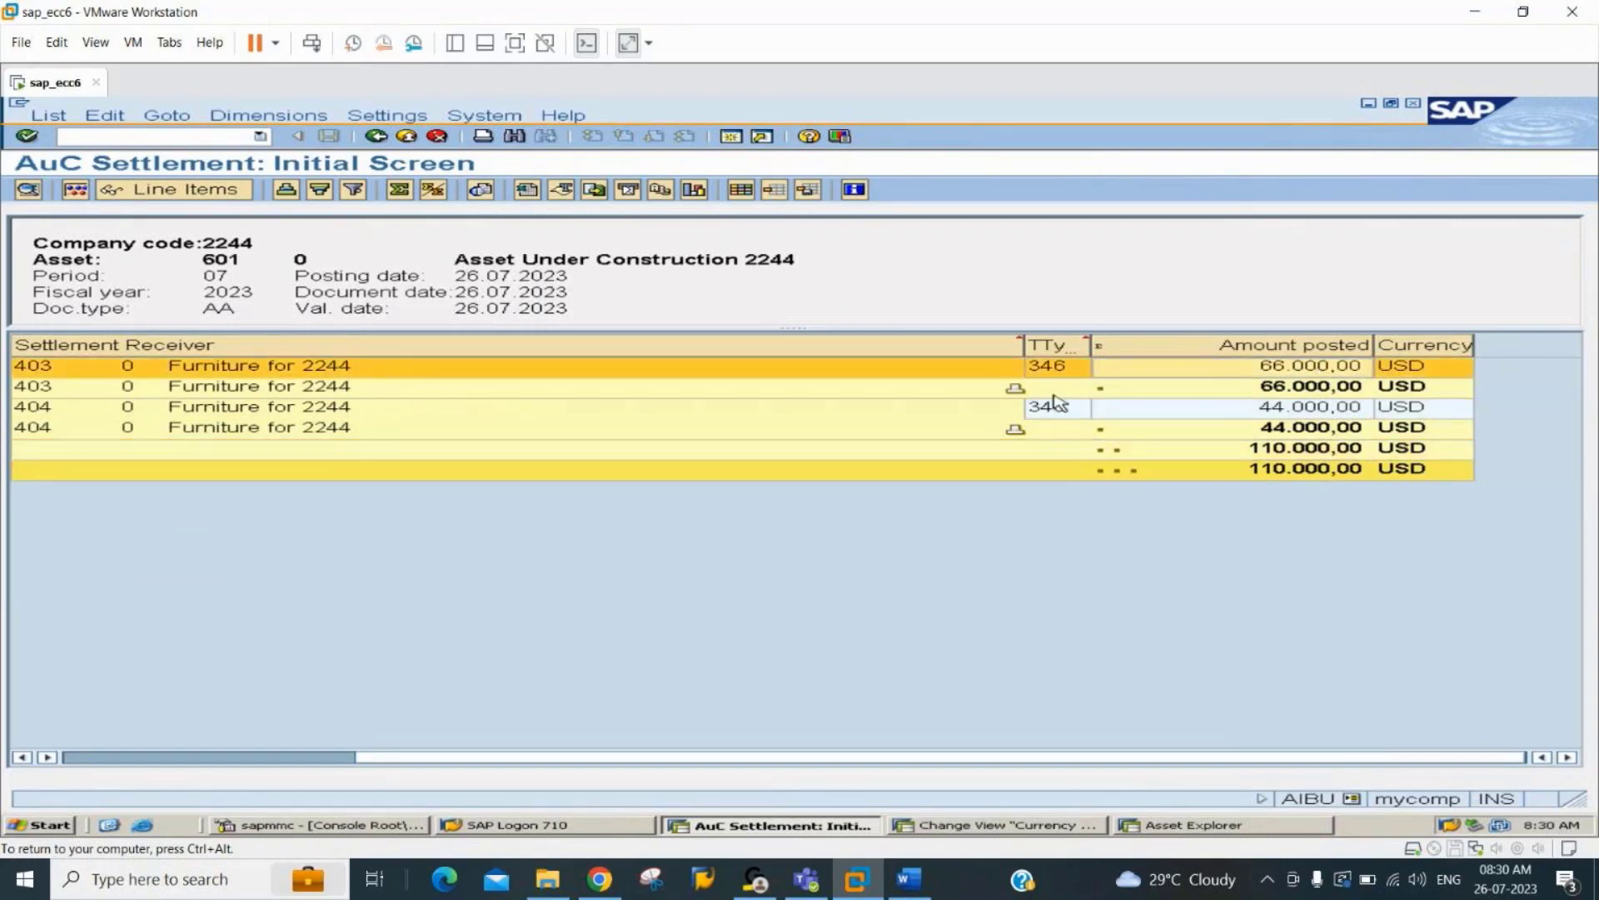
# Leave the test run results and try to execute the settlement of asset 601 with the test run turned off.
pyautogui.click(377, 137)
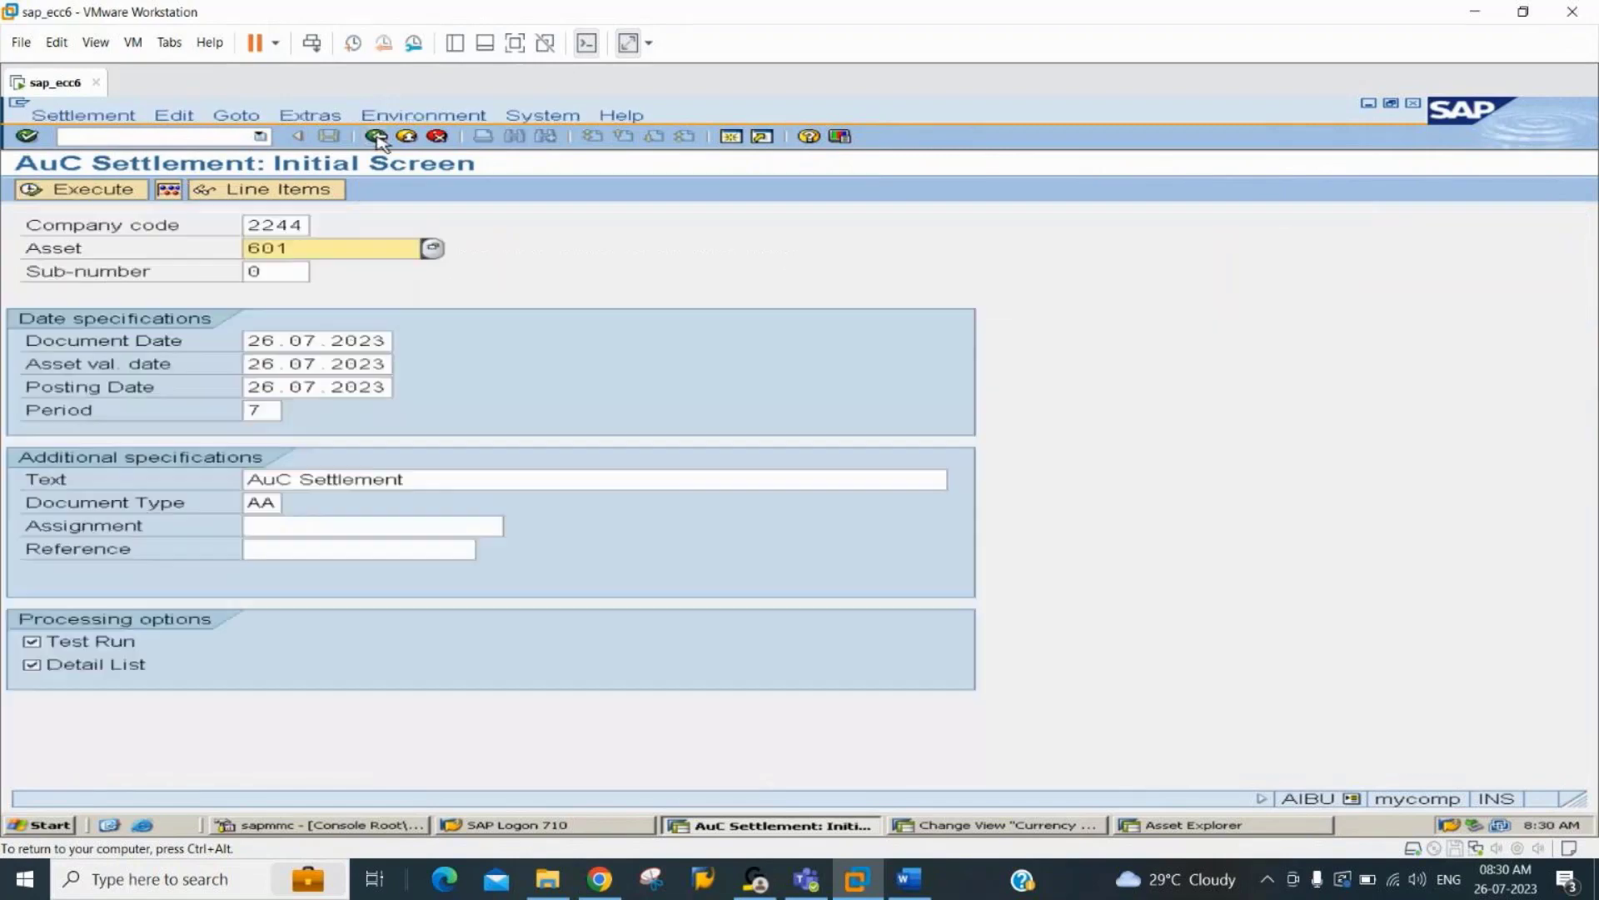
pyautogui.click(59, 648)
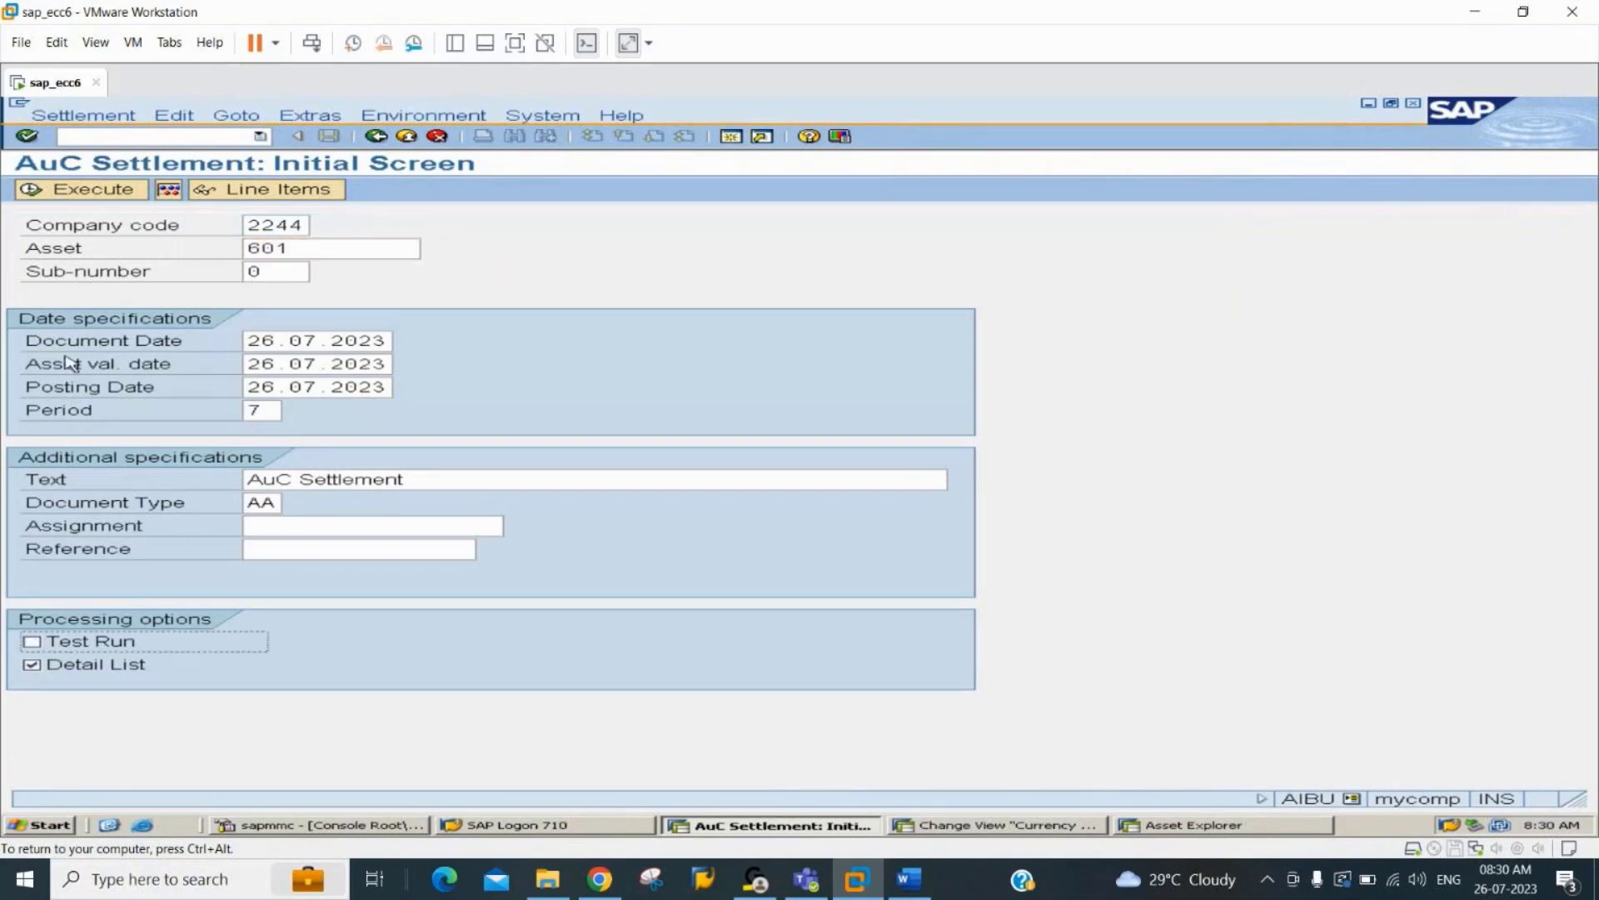
pyautogui.click(96, 190)
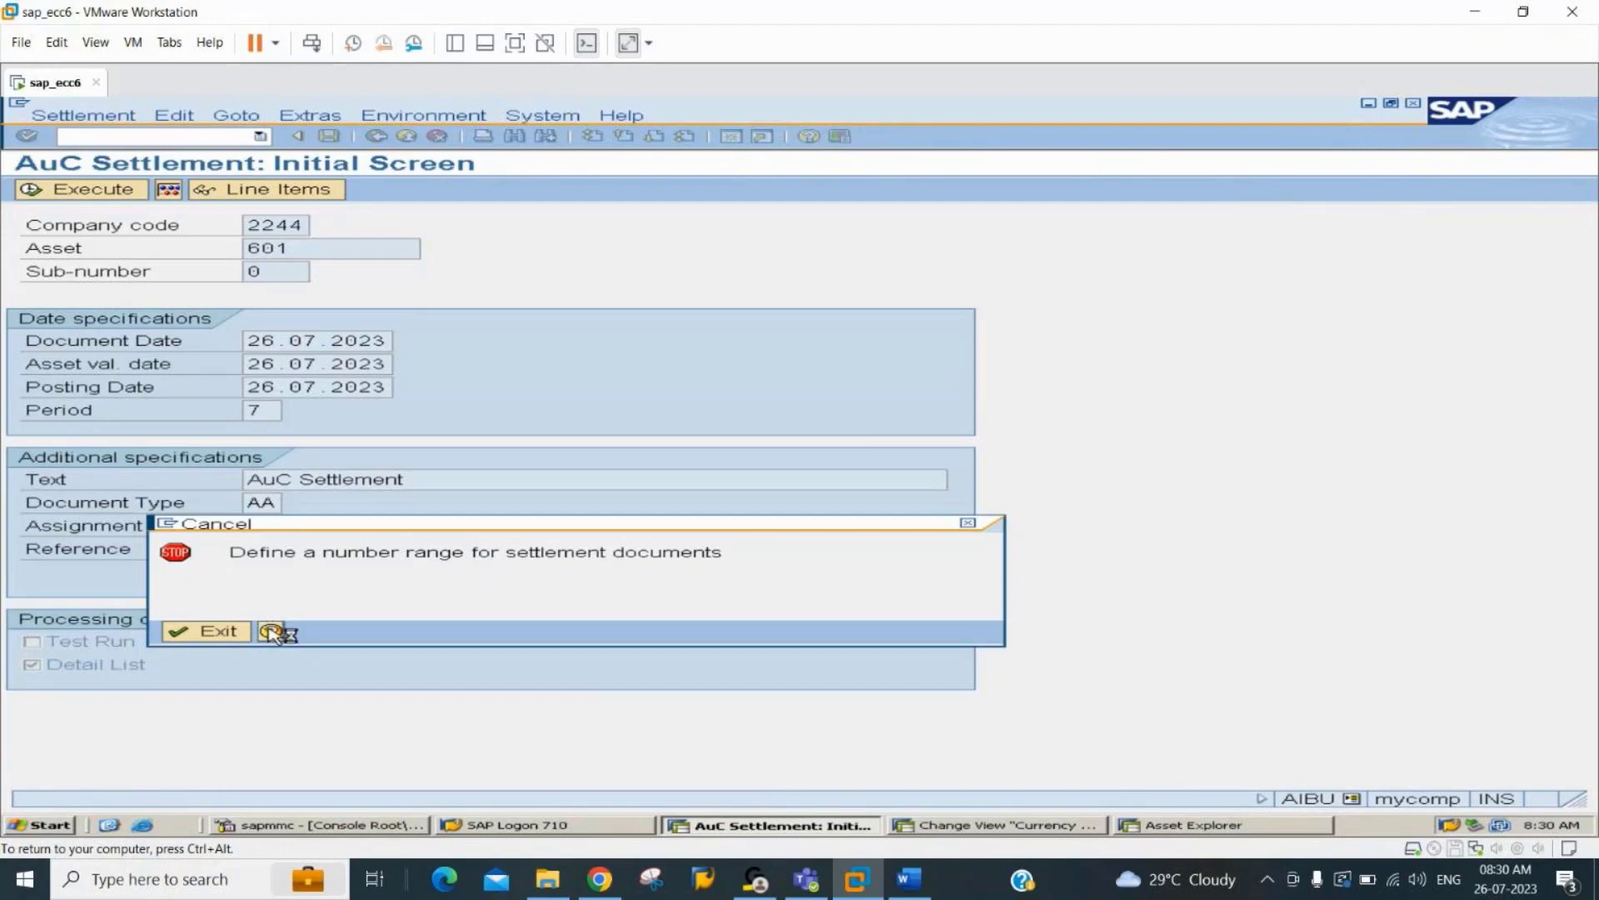
# Read the help for the missing number range error and open the number range maintenance for settlement documents from it.
pyautogui.click(272, 632)
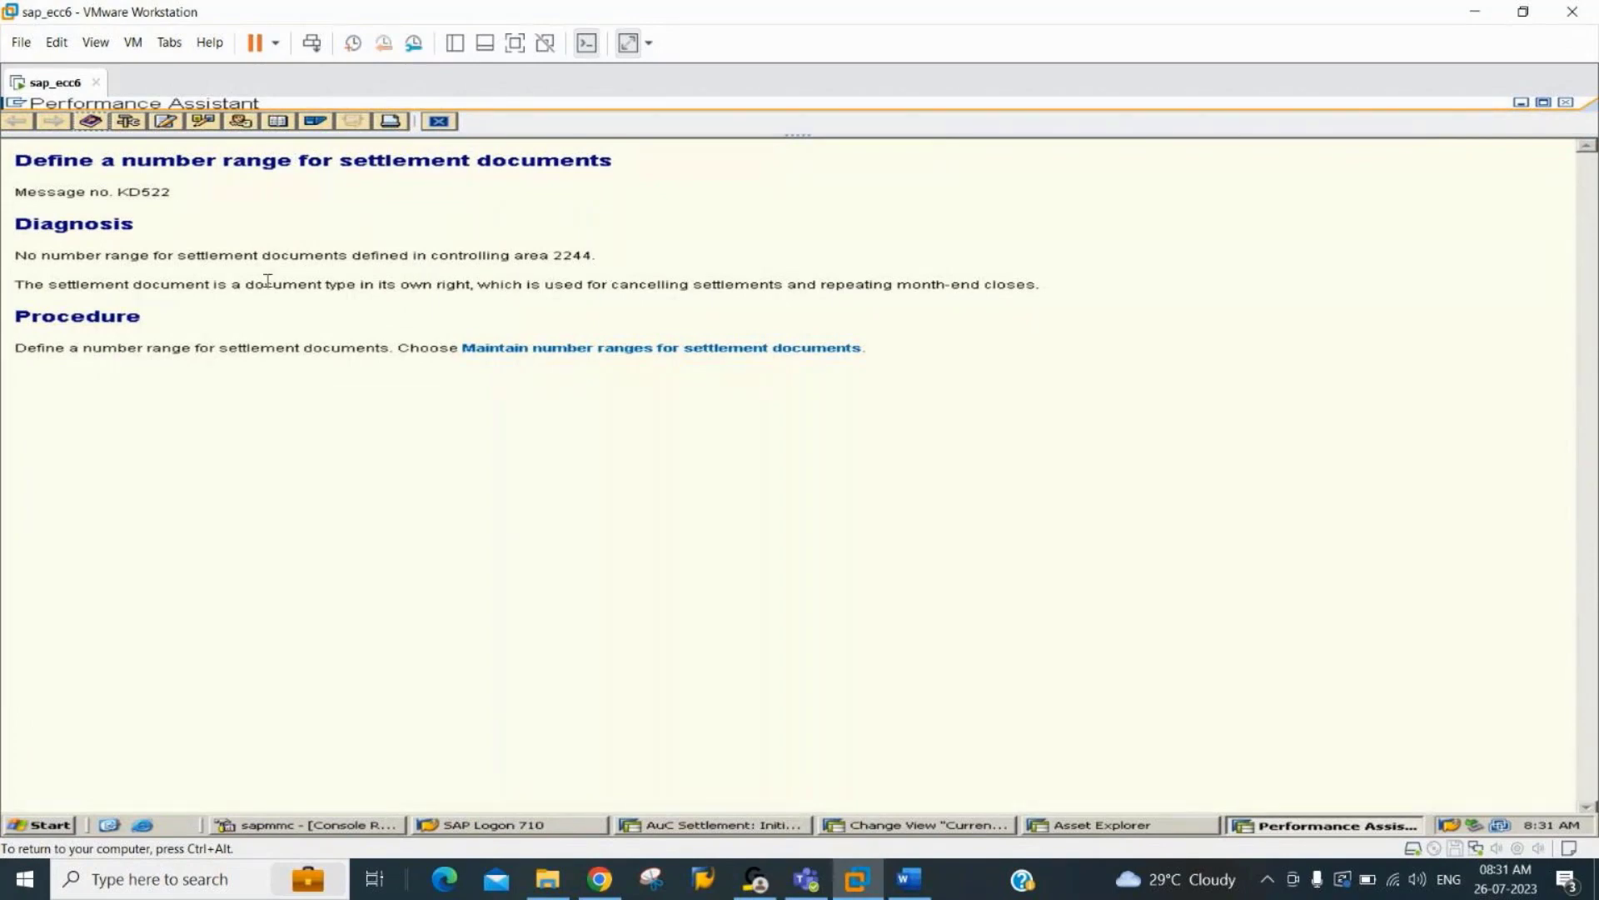
pyautogui.click(655, 350)
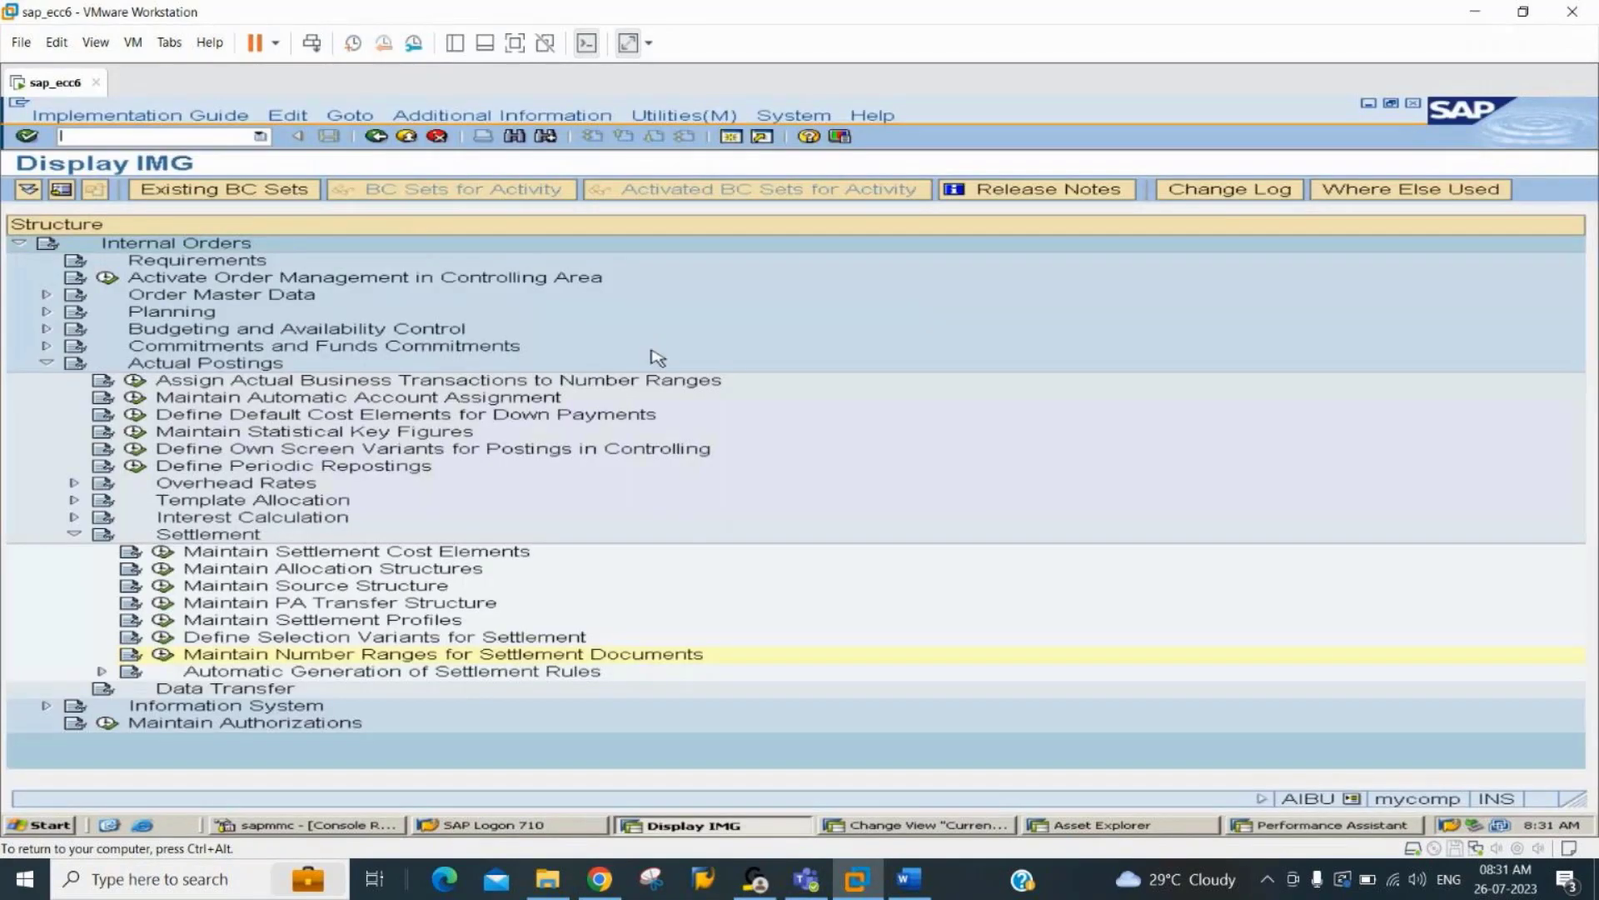
pyautogui.click(161, 655)
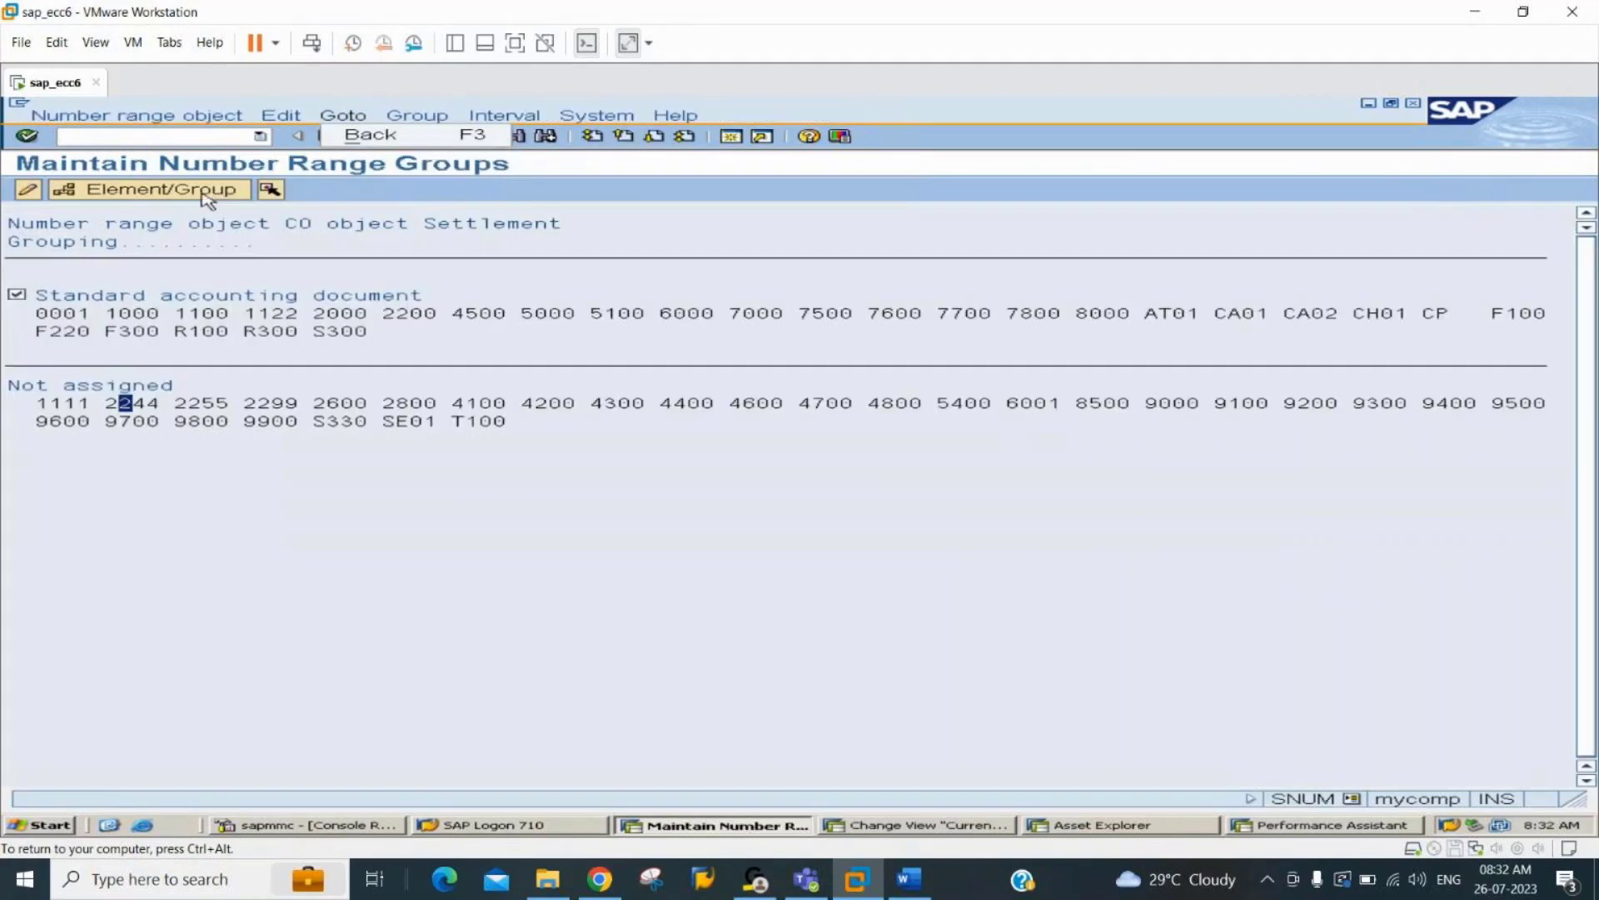
# Assign controlling area 2244 to the Standard accounting document number range group, save it and return to the AuC settlement.
pyautogui.click(208, 198)
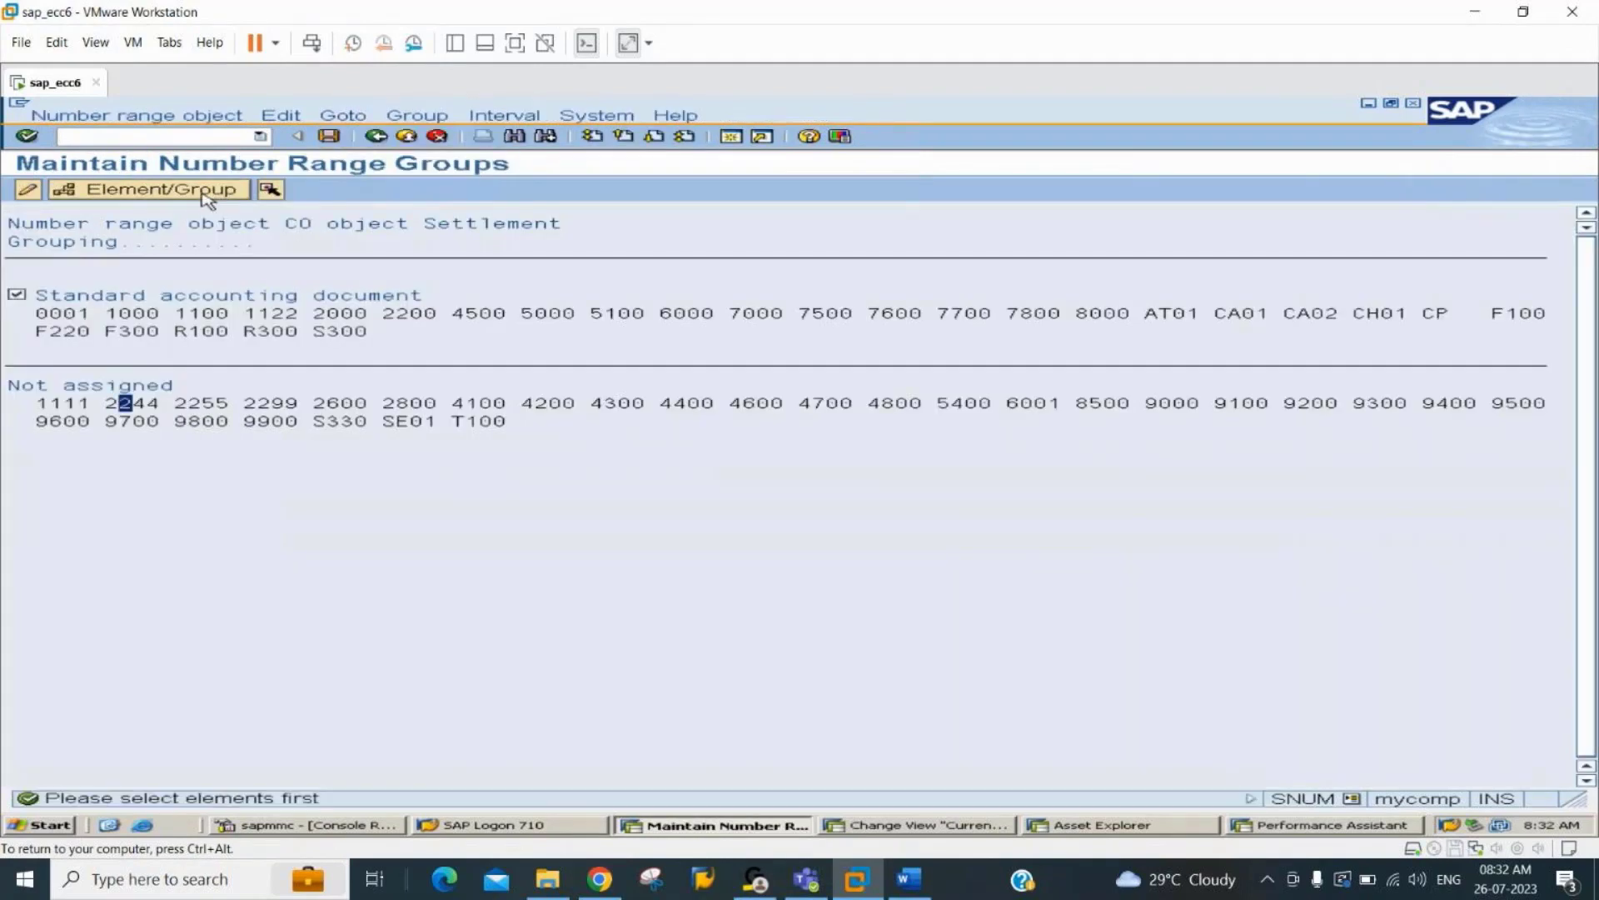
pyautogui.click(270, 192)
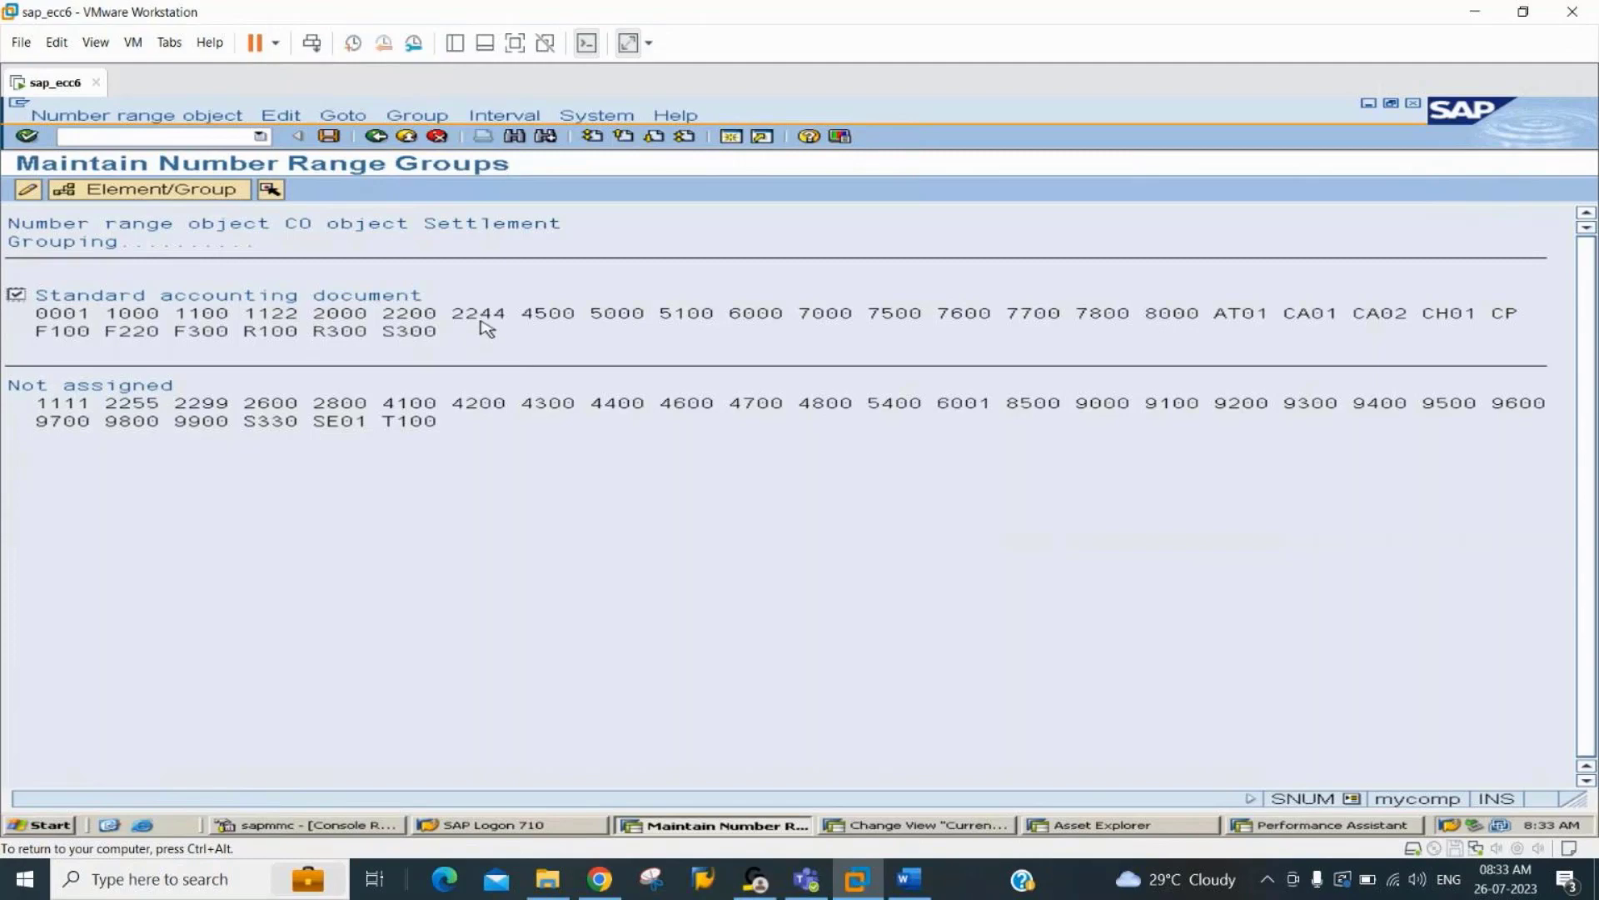
pyautogui.click(330, 138)
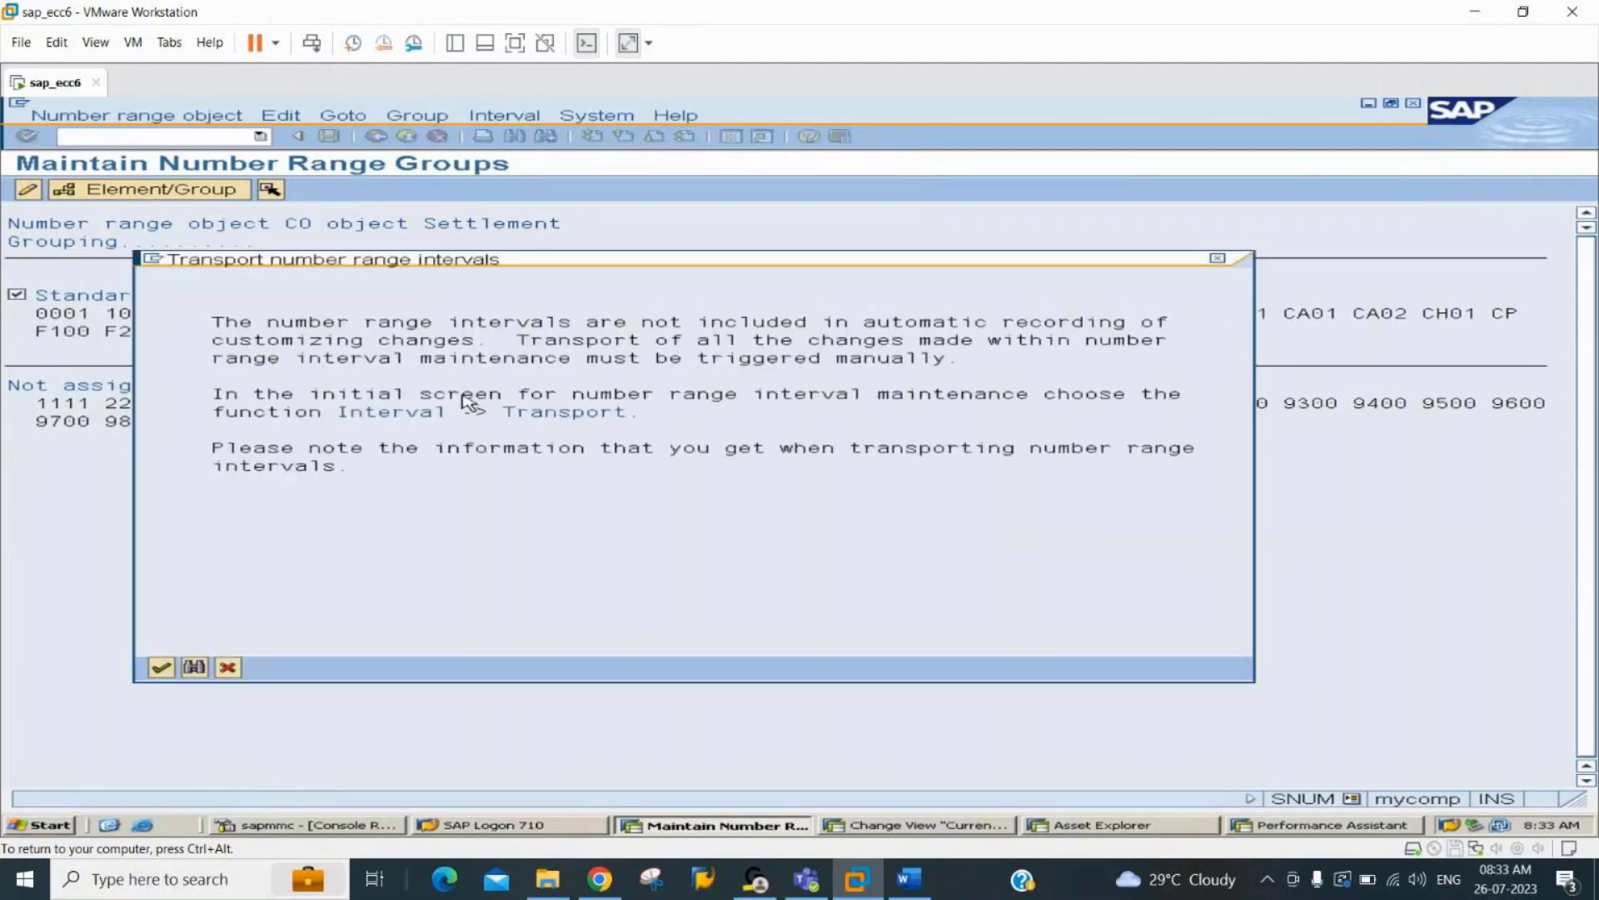
pyautogui.press('Return')
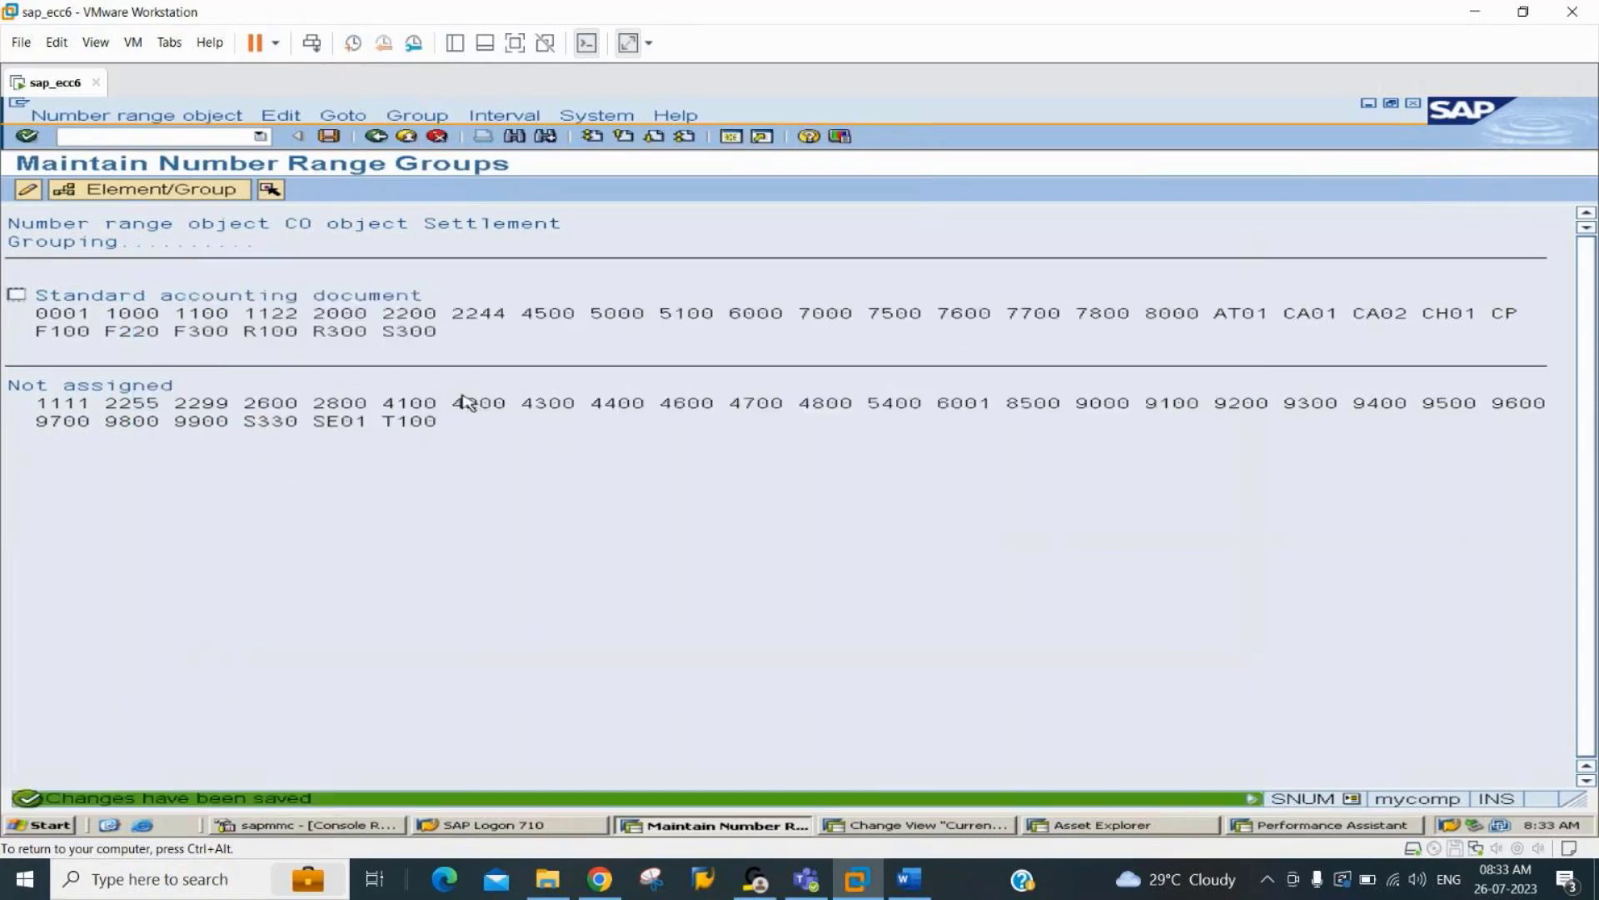
pyautogui.click(380, 138)
pyautogui.click(380, 137)
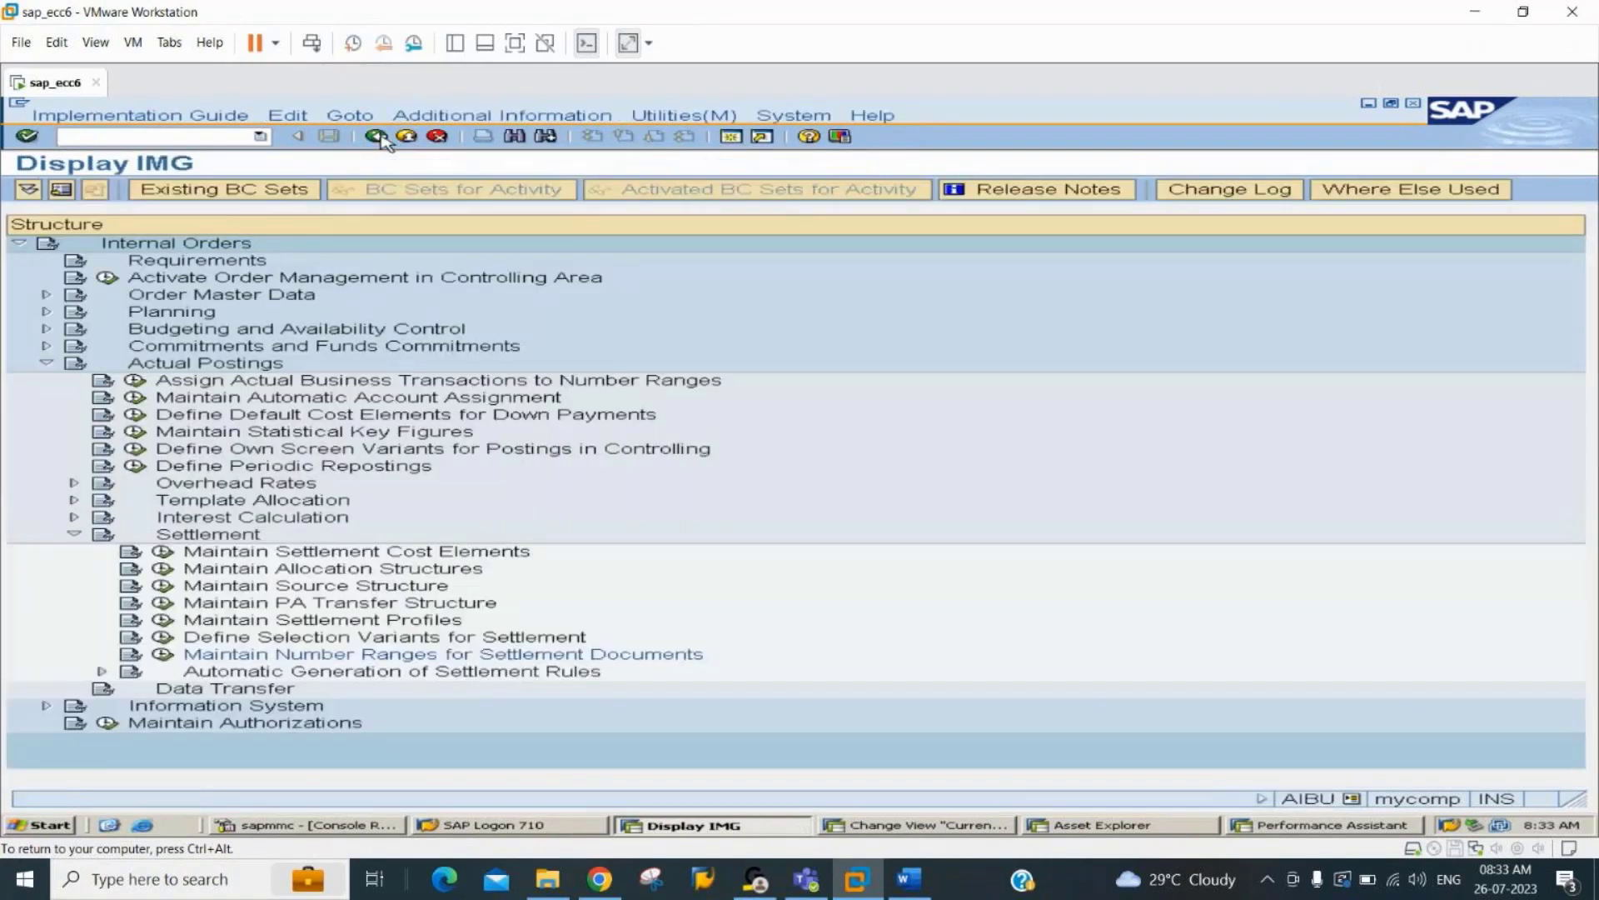
pyautogui.click(380, 137)
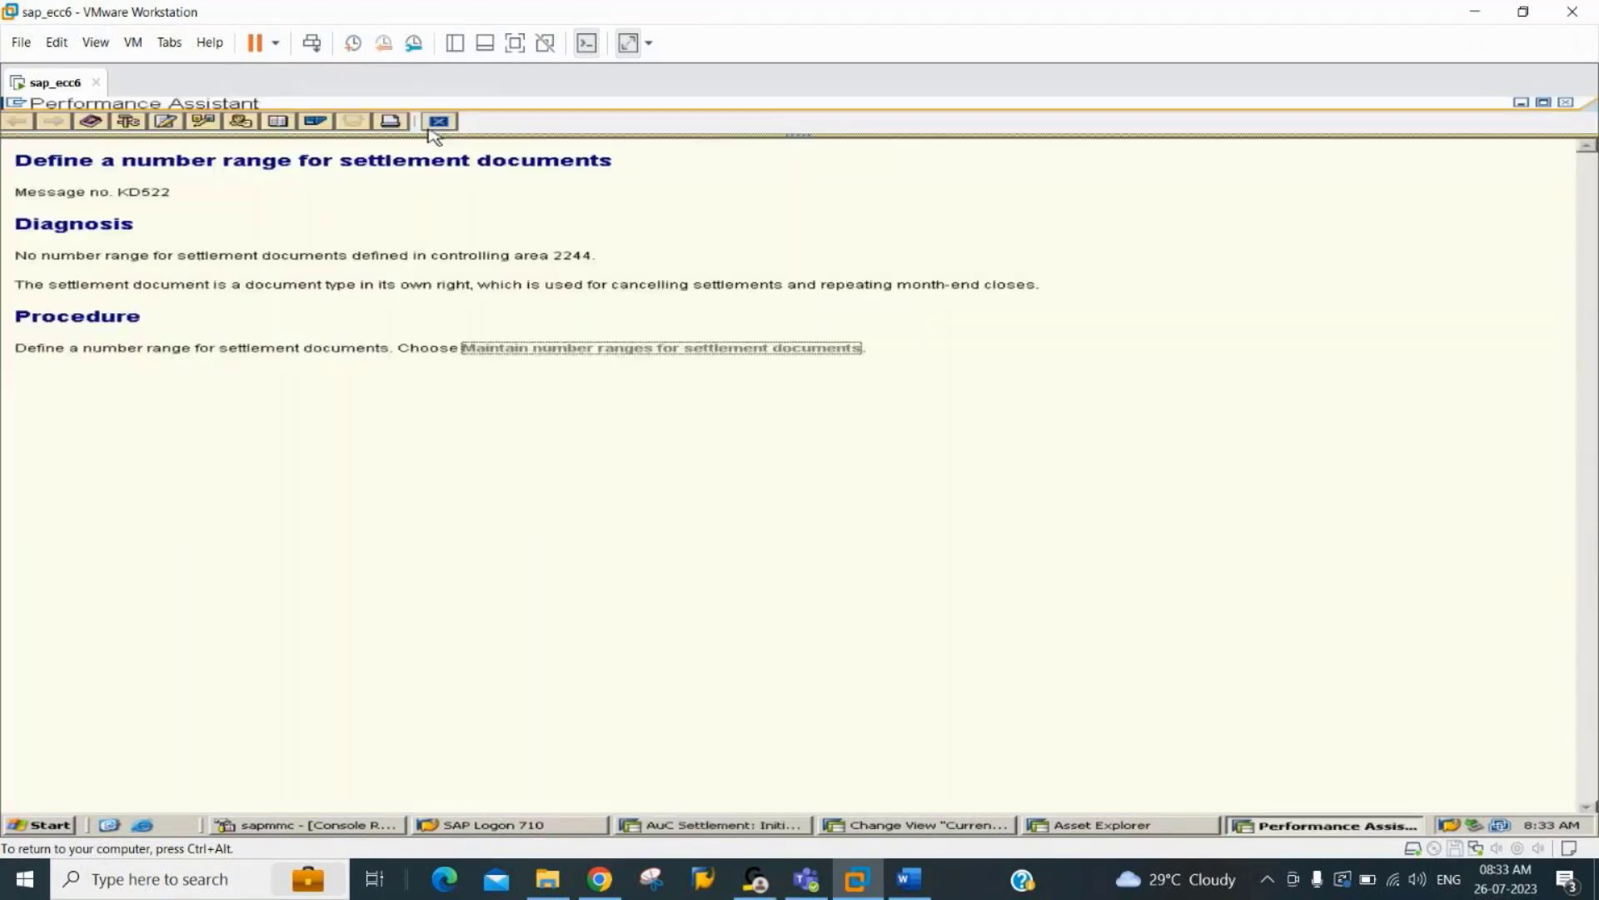
pyautogui.click(444, 121)
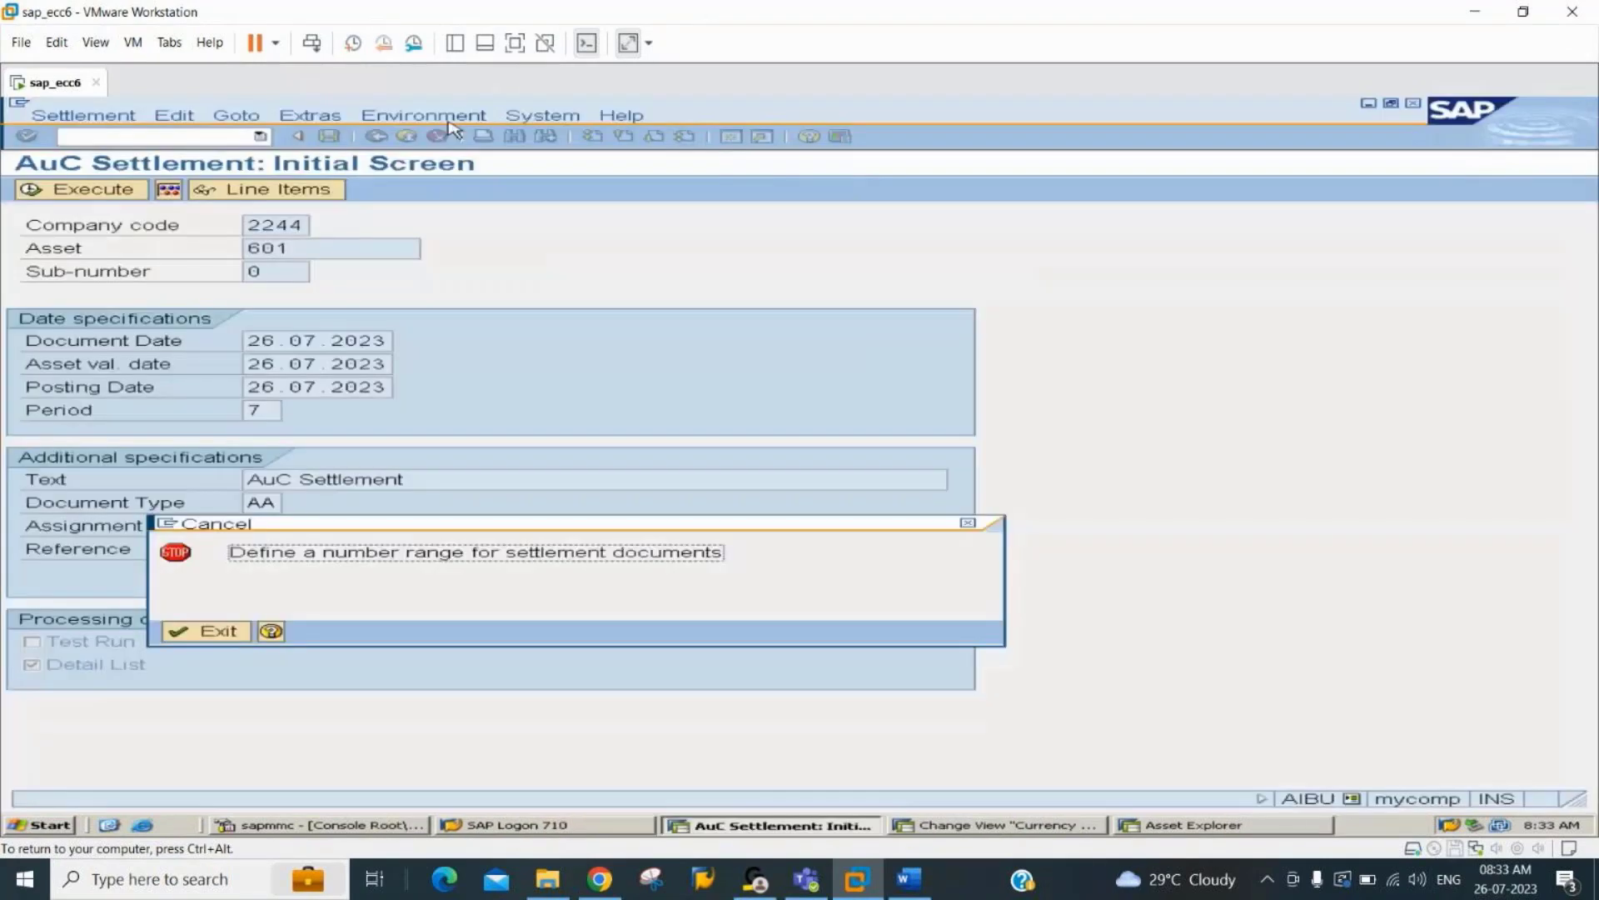
pyautogui.press('Return')
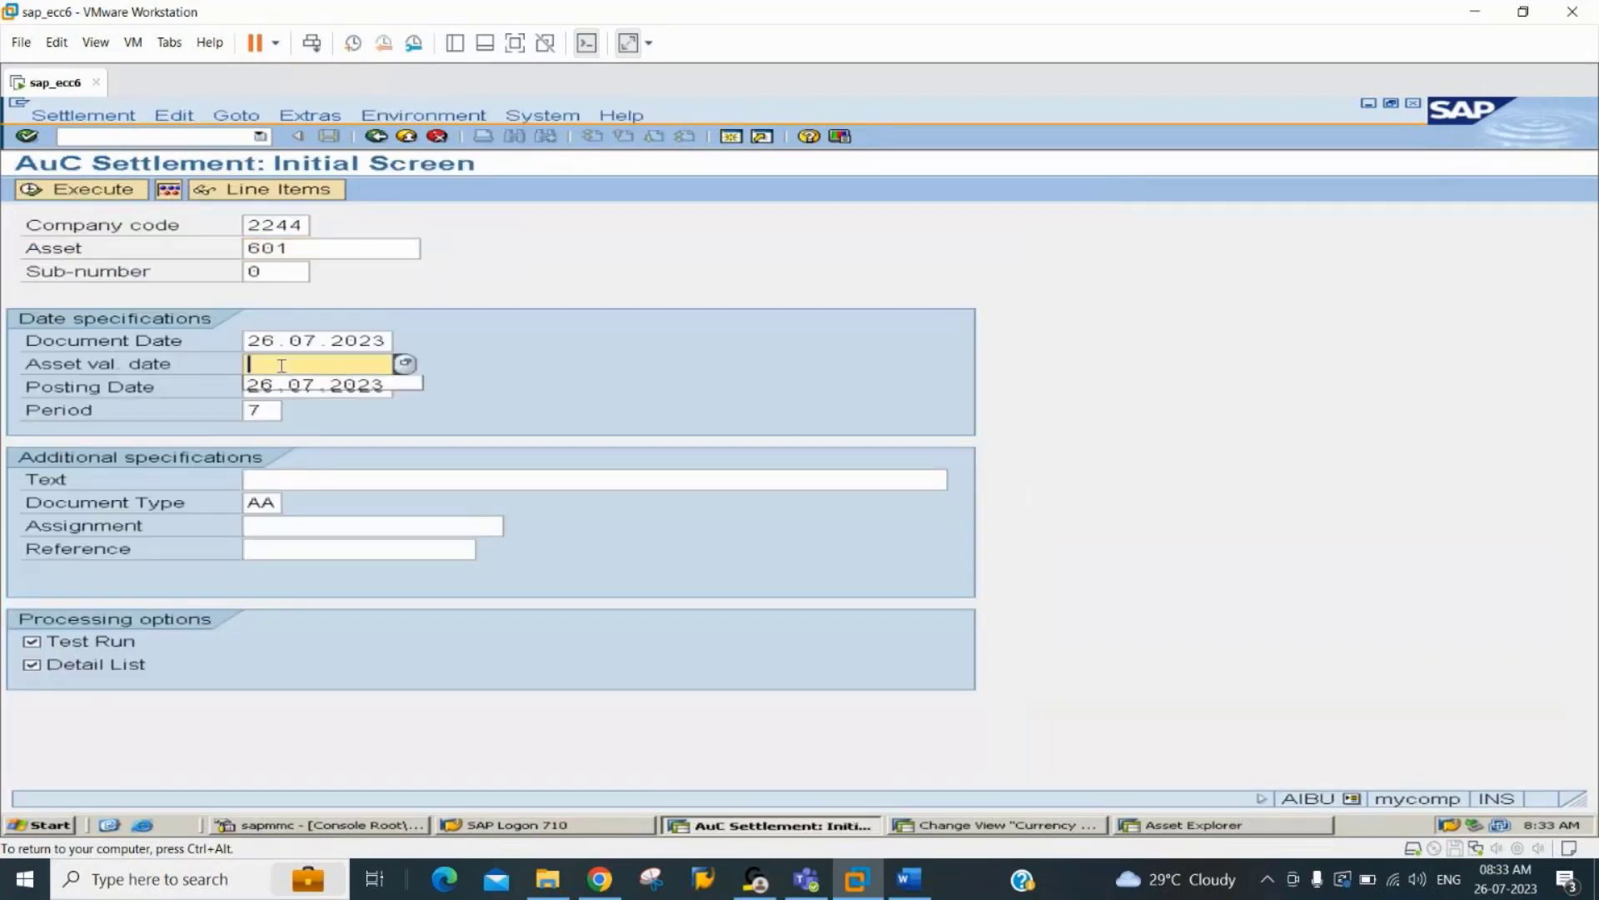
# Set the asset value date for the settlement of asset 601 to 26.07.2023 and enter the text "AuC Settlement".
pyautogui.click(304, 389)
pyautogui.click(306, 366)
pyautogui.click(306, 366)
pyautogui.click(317, 385)
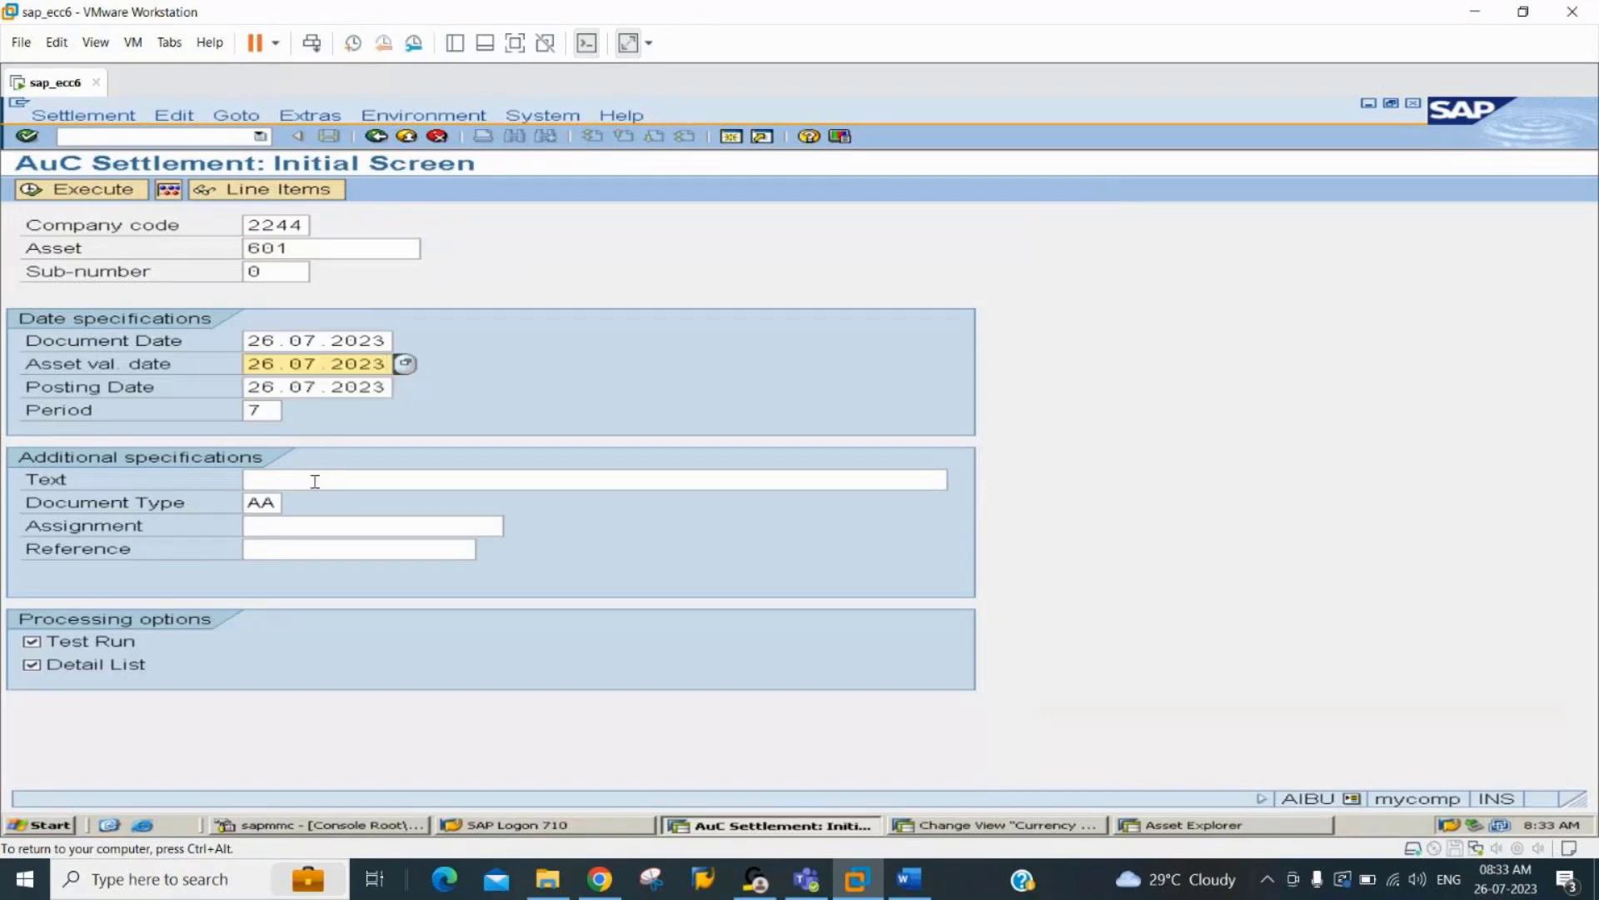
pyautogui.click(315, 480)
pyautogui.click(315, 481)
pyautogui.click(328, 502)
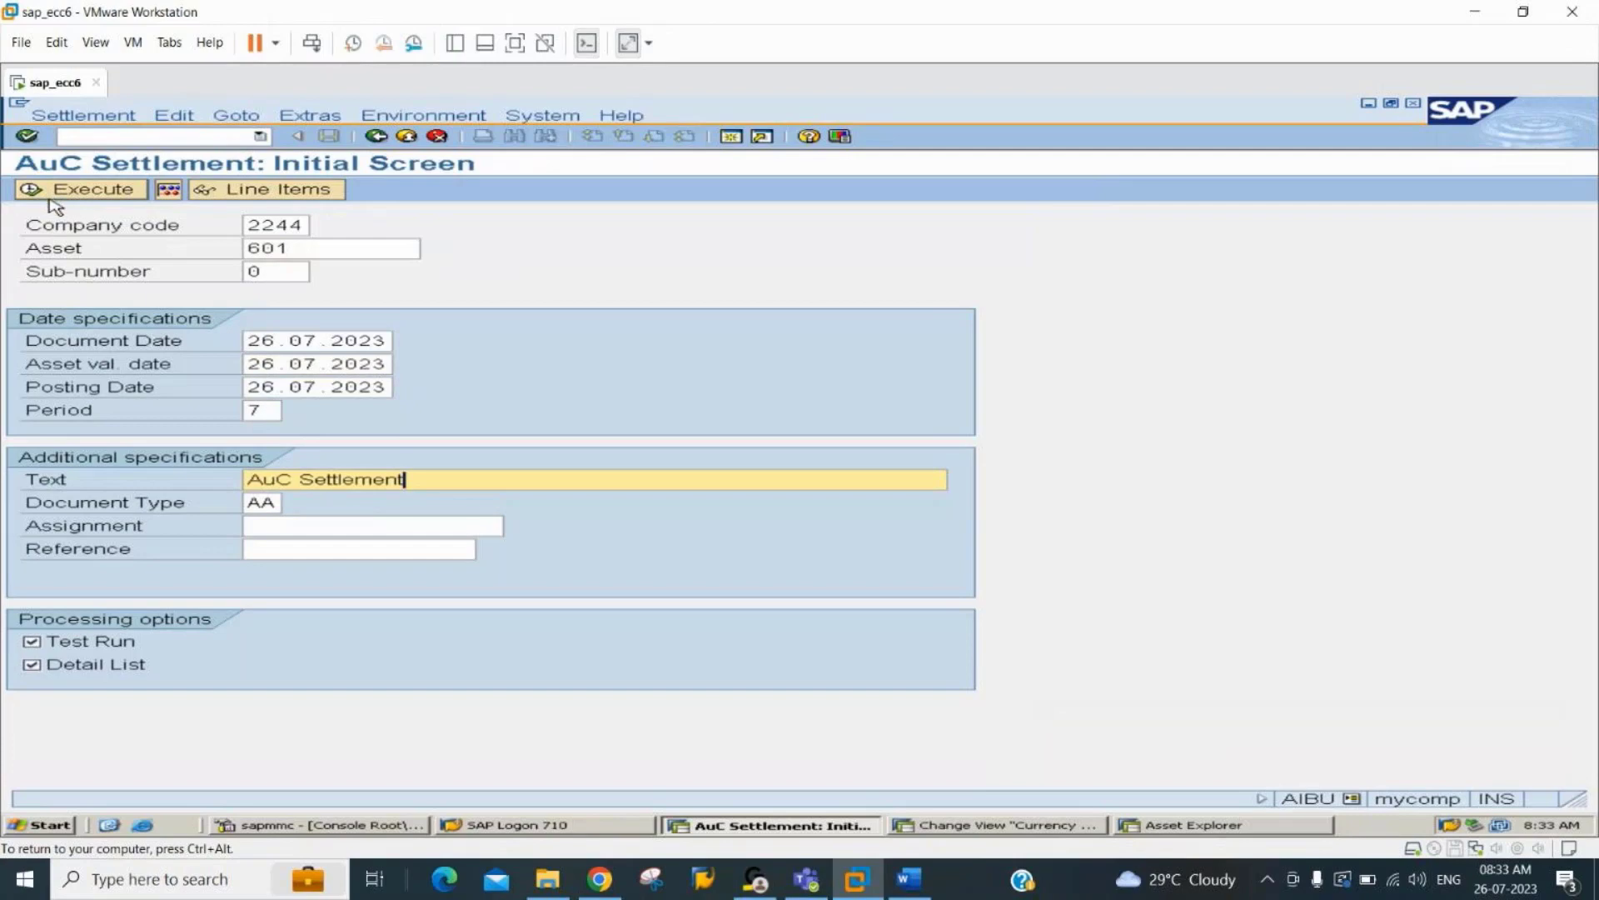
# Turn off the test run and post the settlement of asset 601 with detail list.
pyautogui.click(95, 642)
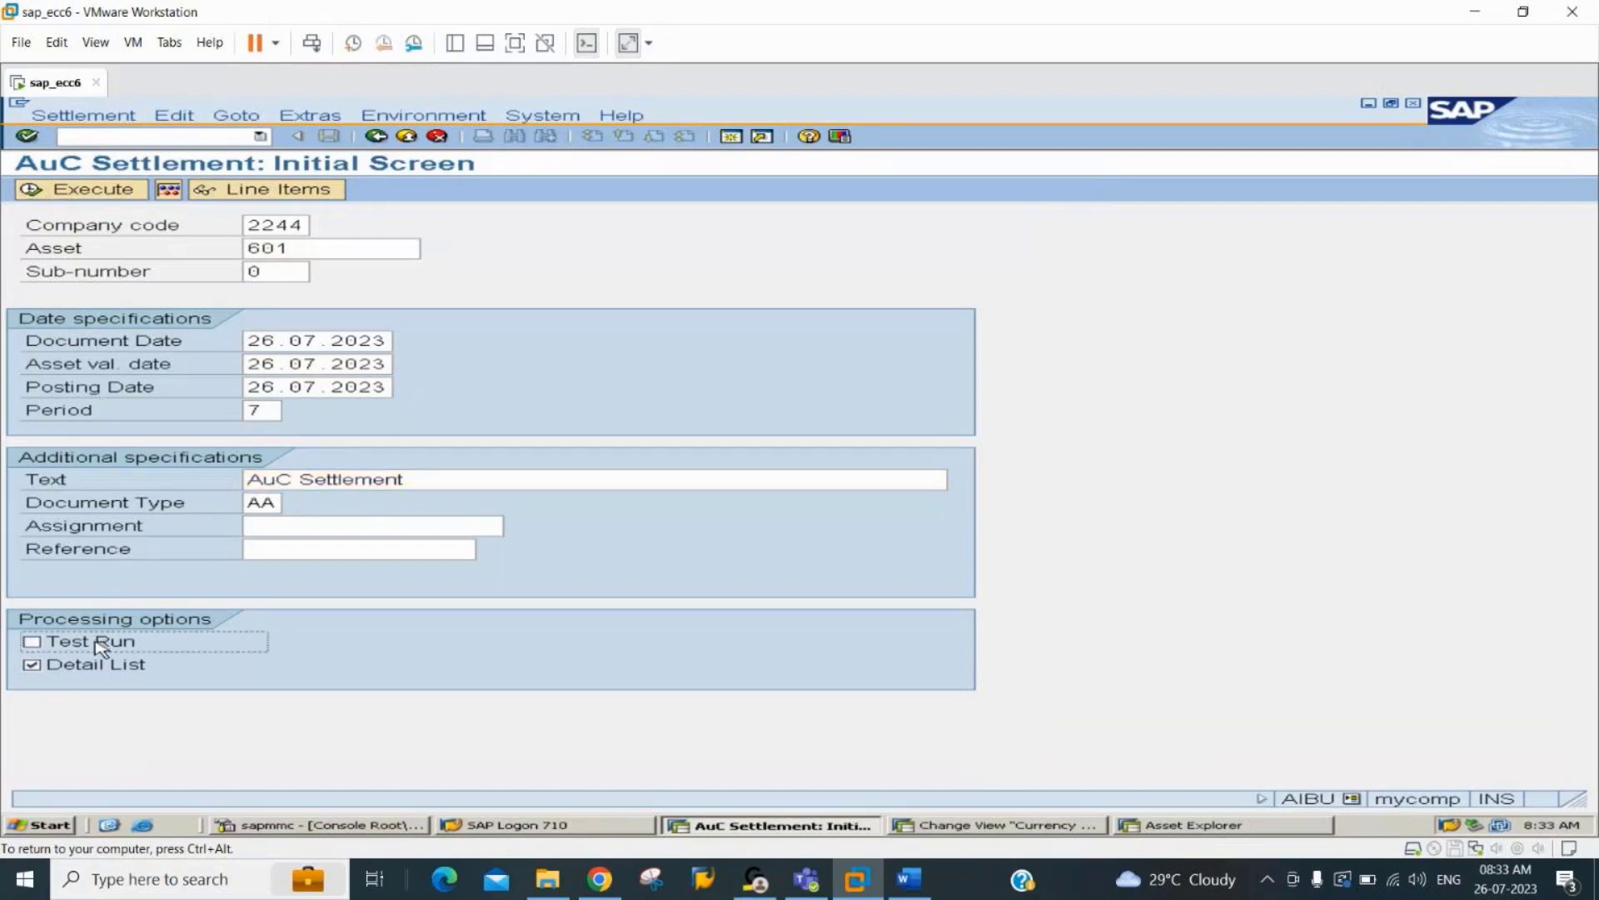
pyautogui.click(68, 192)
pyautogui.press('Return')
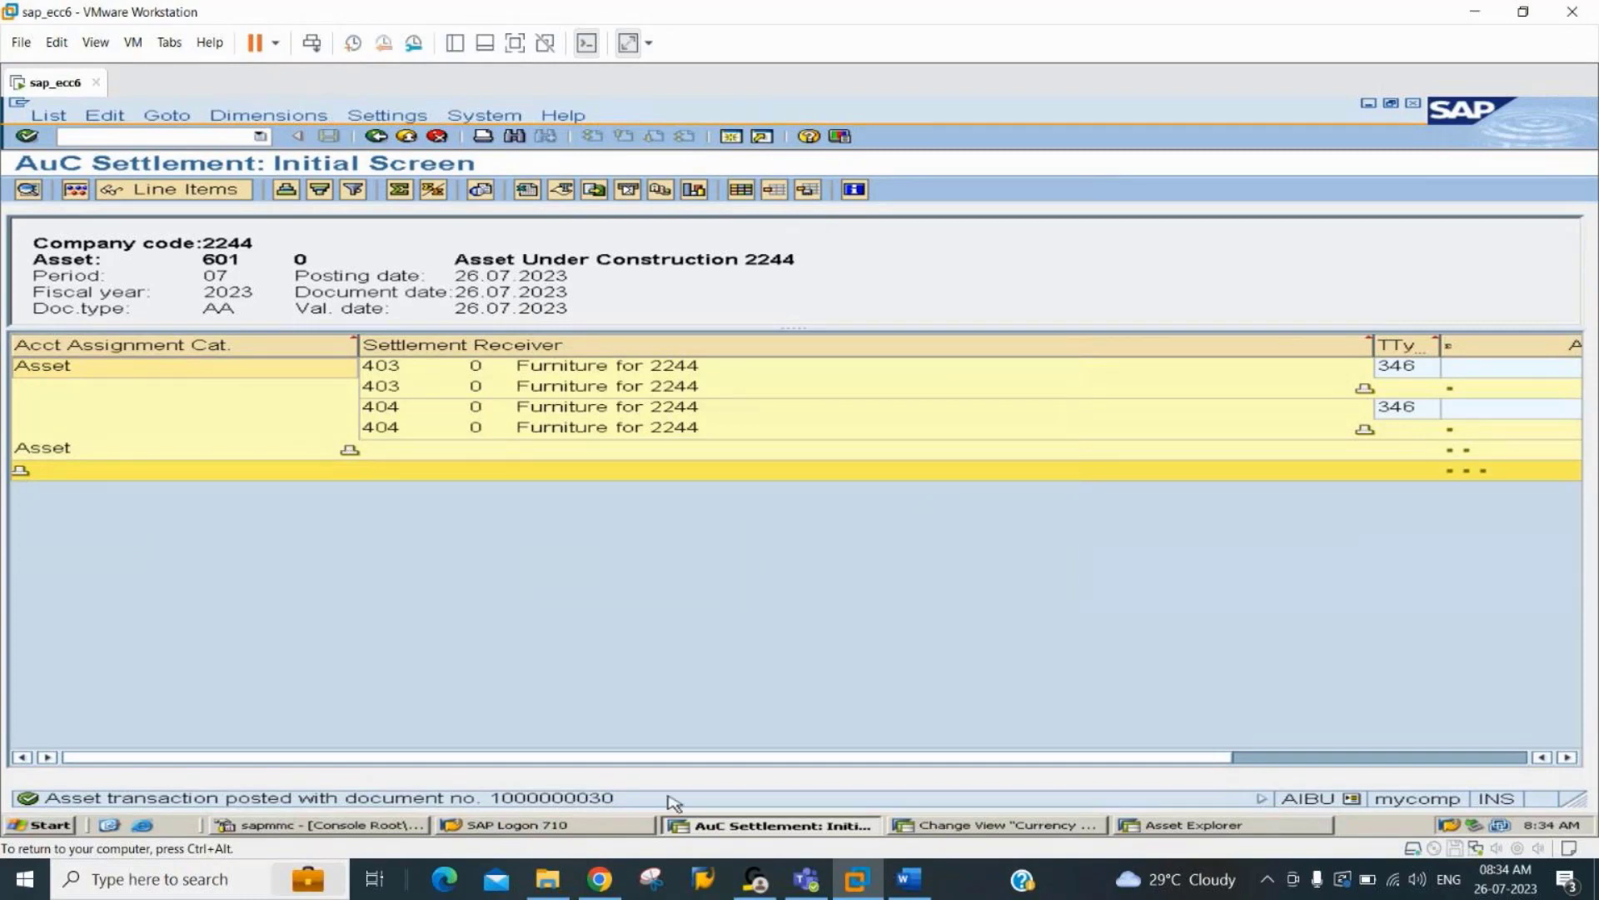
# Examine the posted settlement receivers and amounts, including the line items of assets 601, 403 and 404.
pyautogui.click(1339, 754)
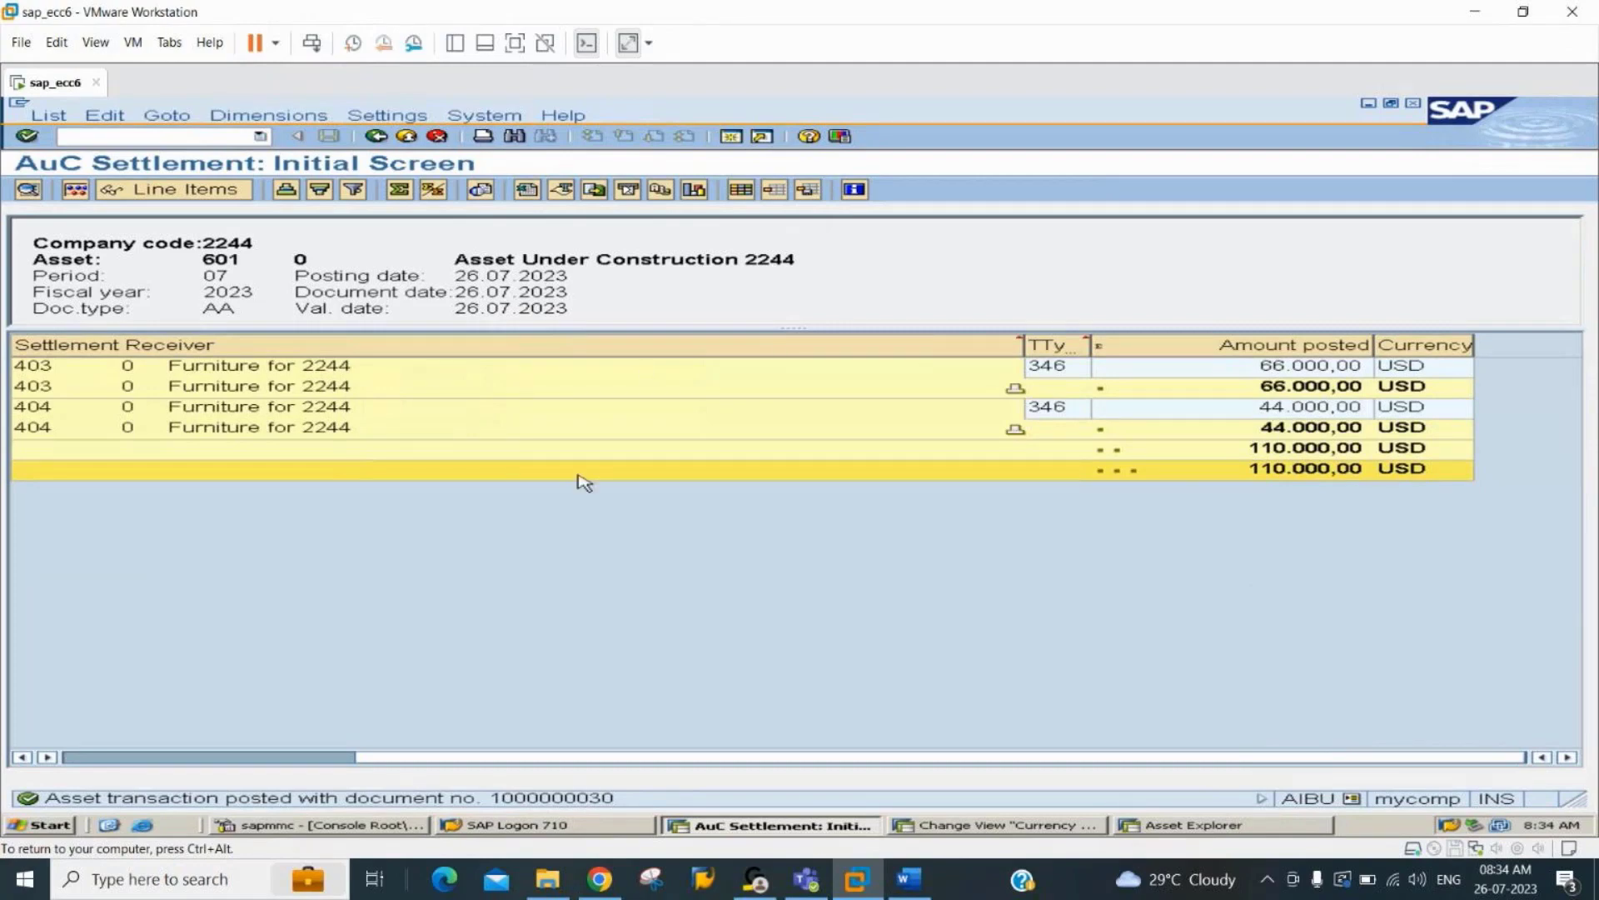
pyautogui.click(150, 191)
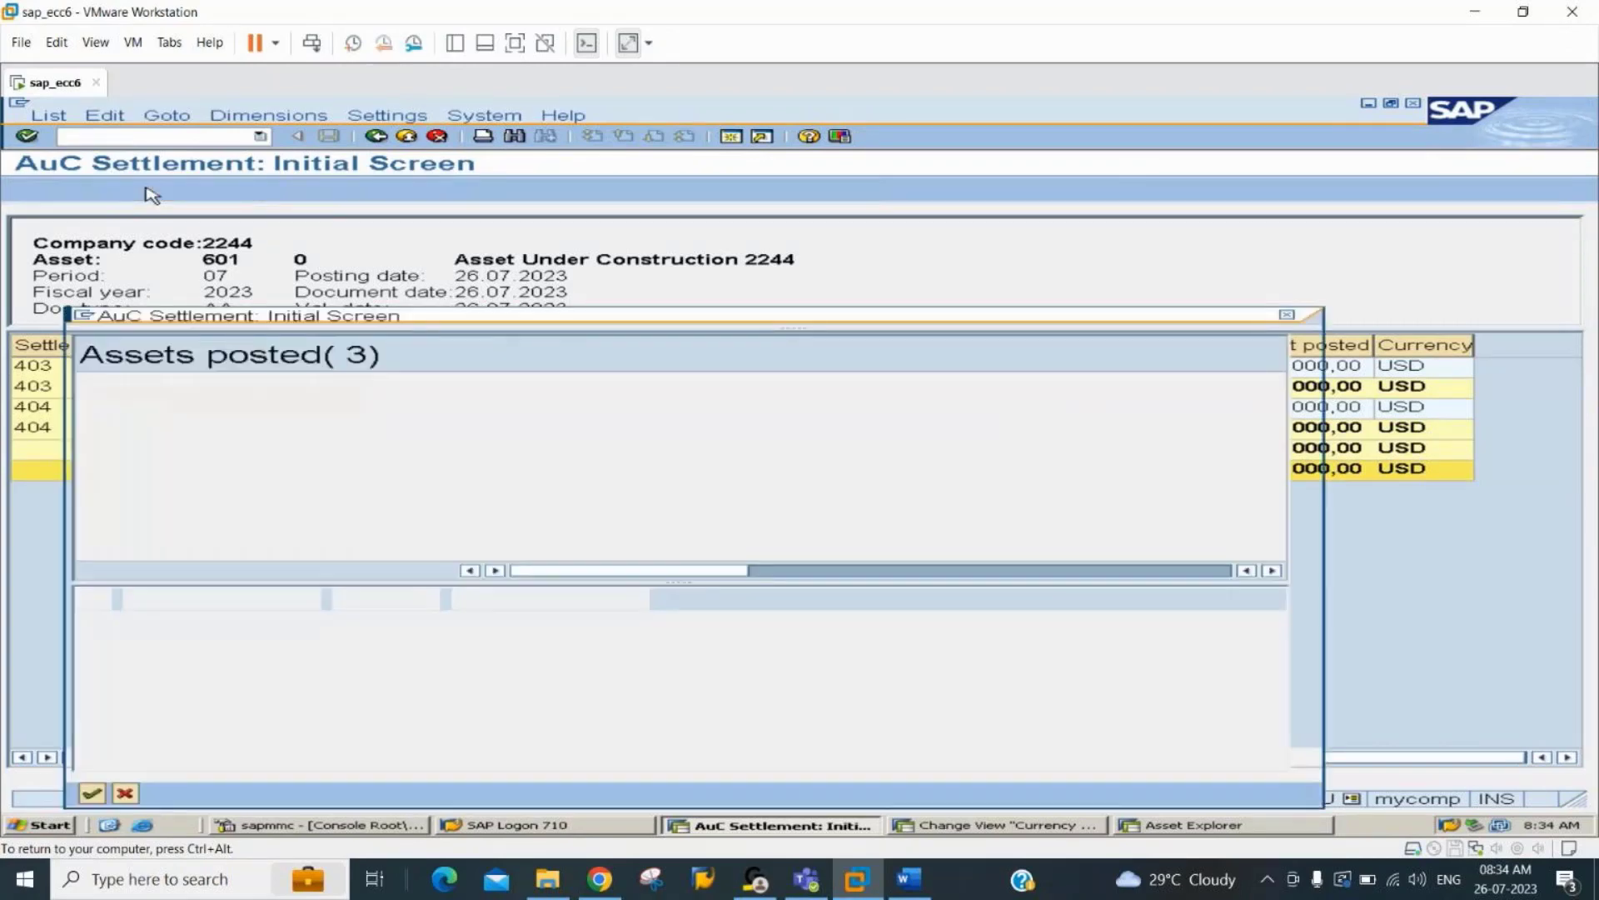
pyautogui.click(725, 408)
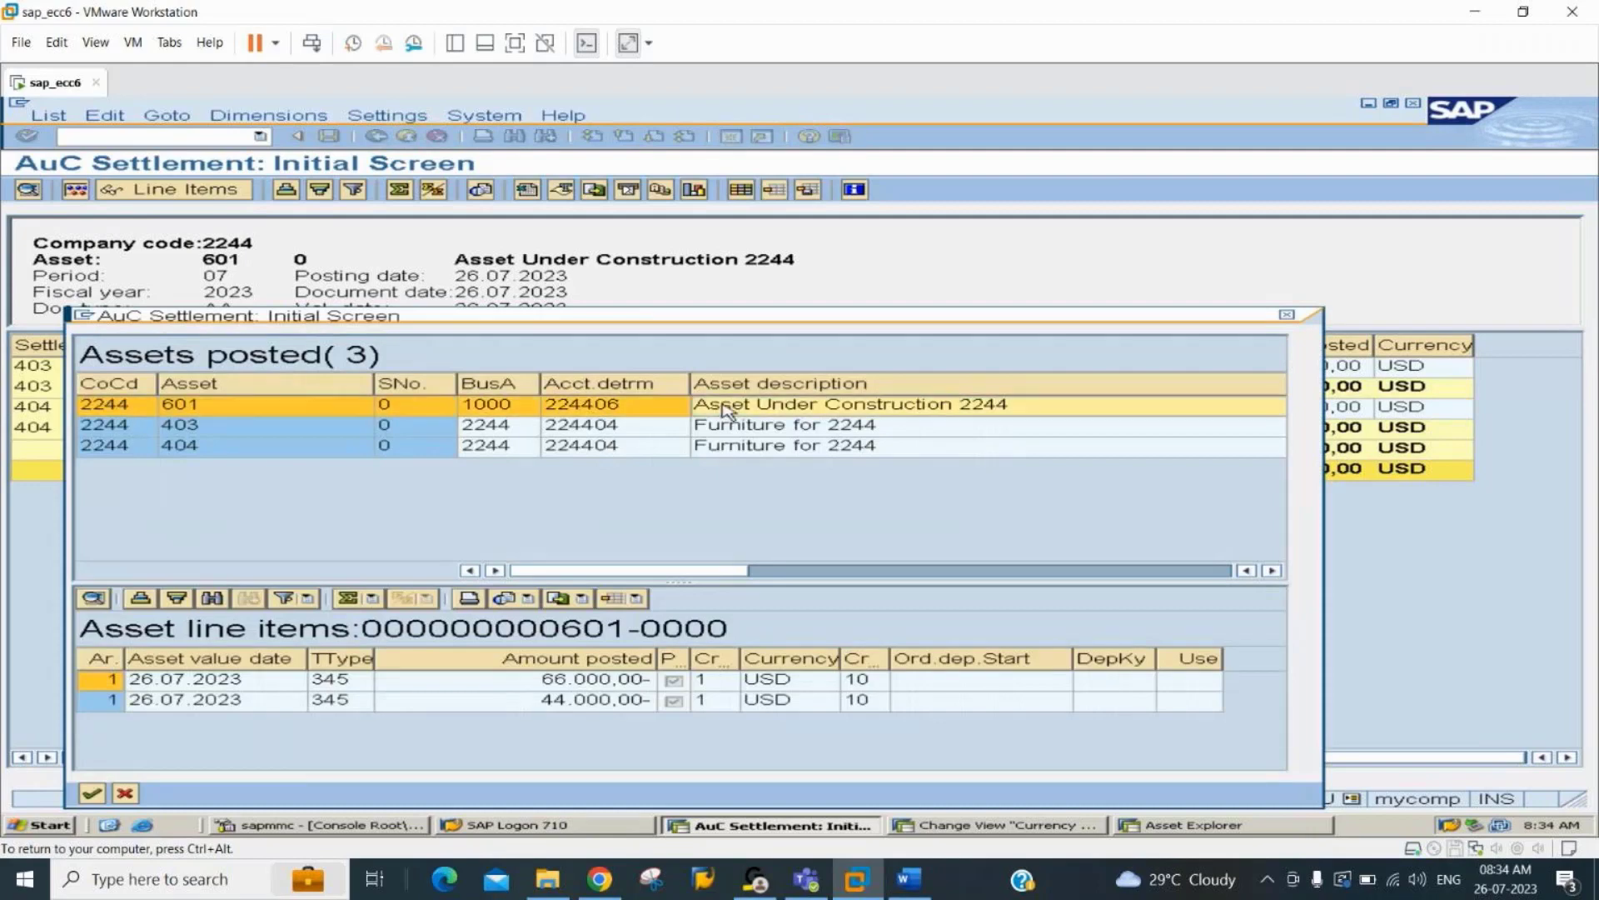
pyautogui.click(239, 426)
pyautogui.click(250, 447)
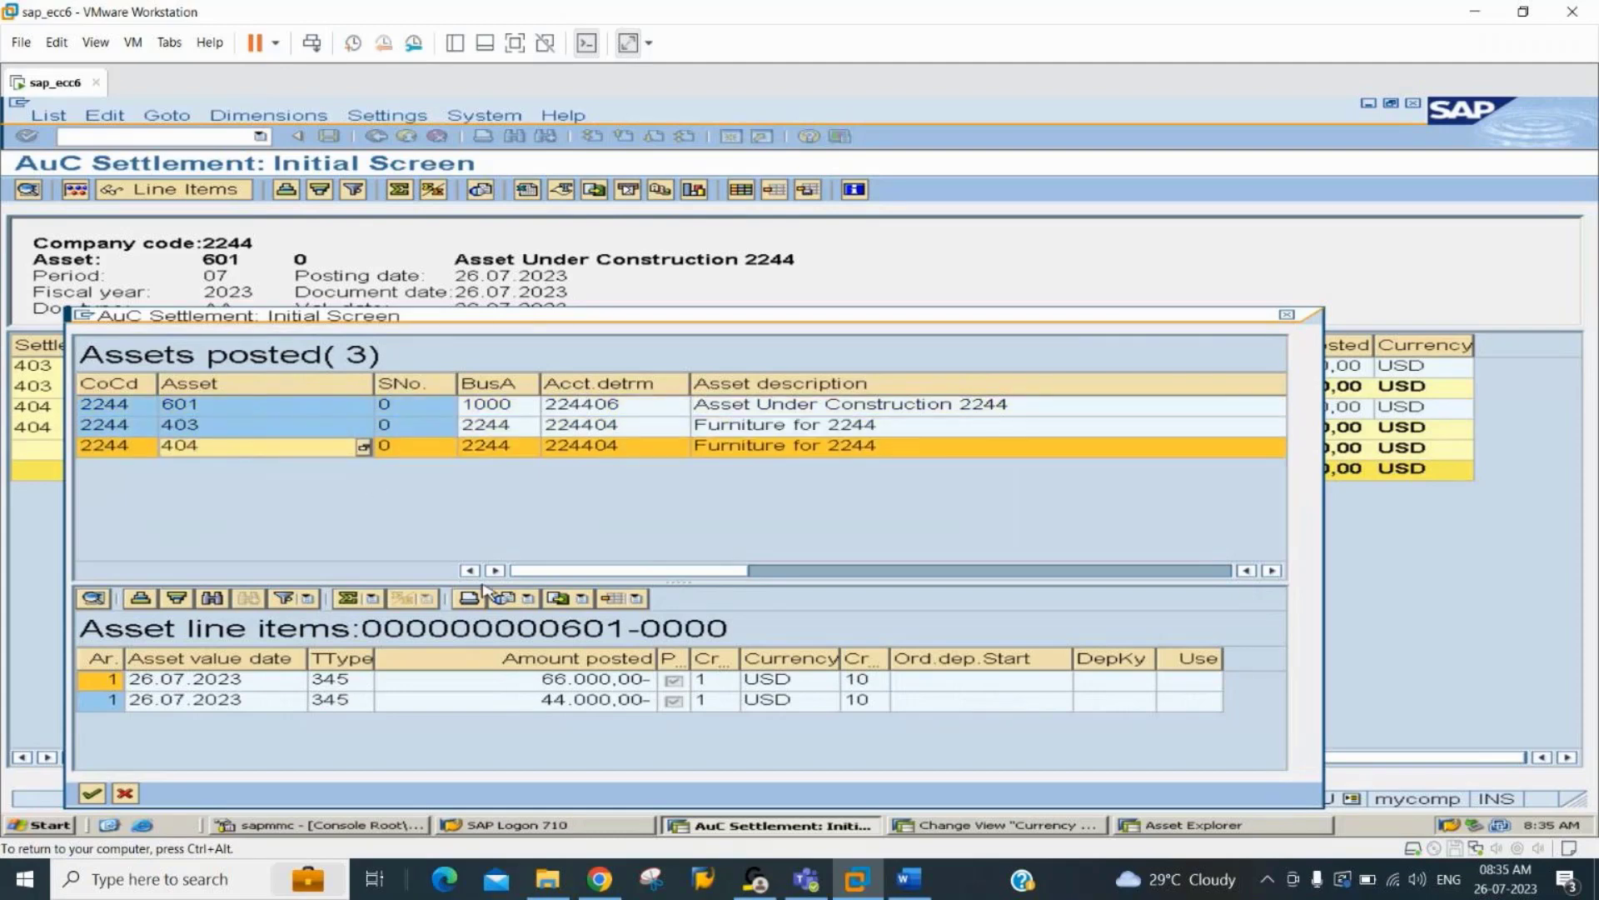
pyautogui.click(521, 683)
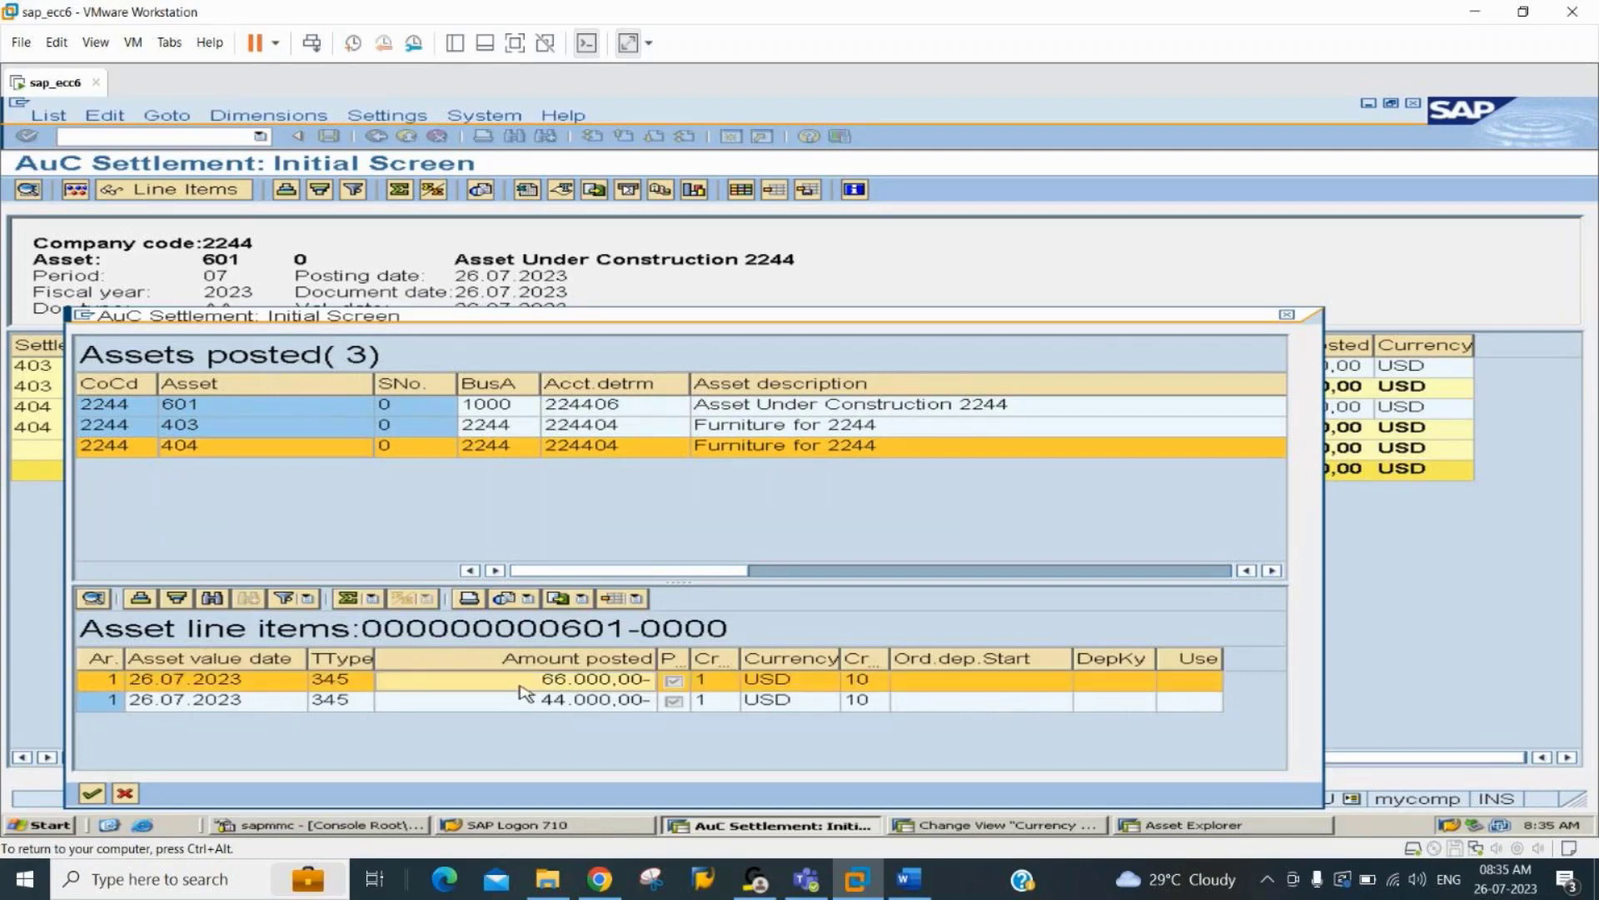
pyautogui.click(532, 705)
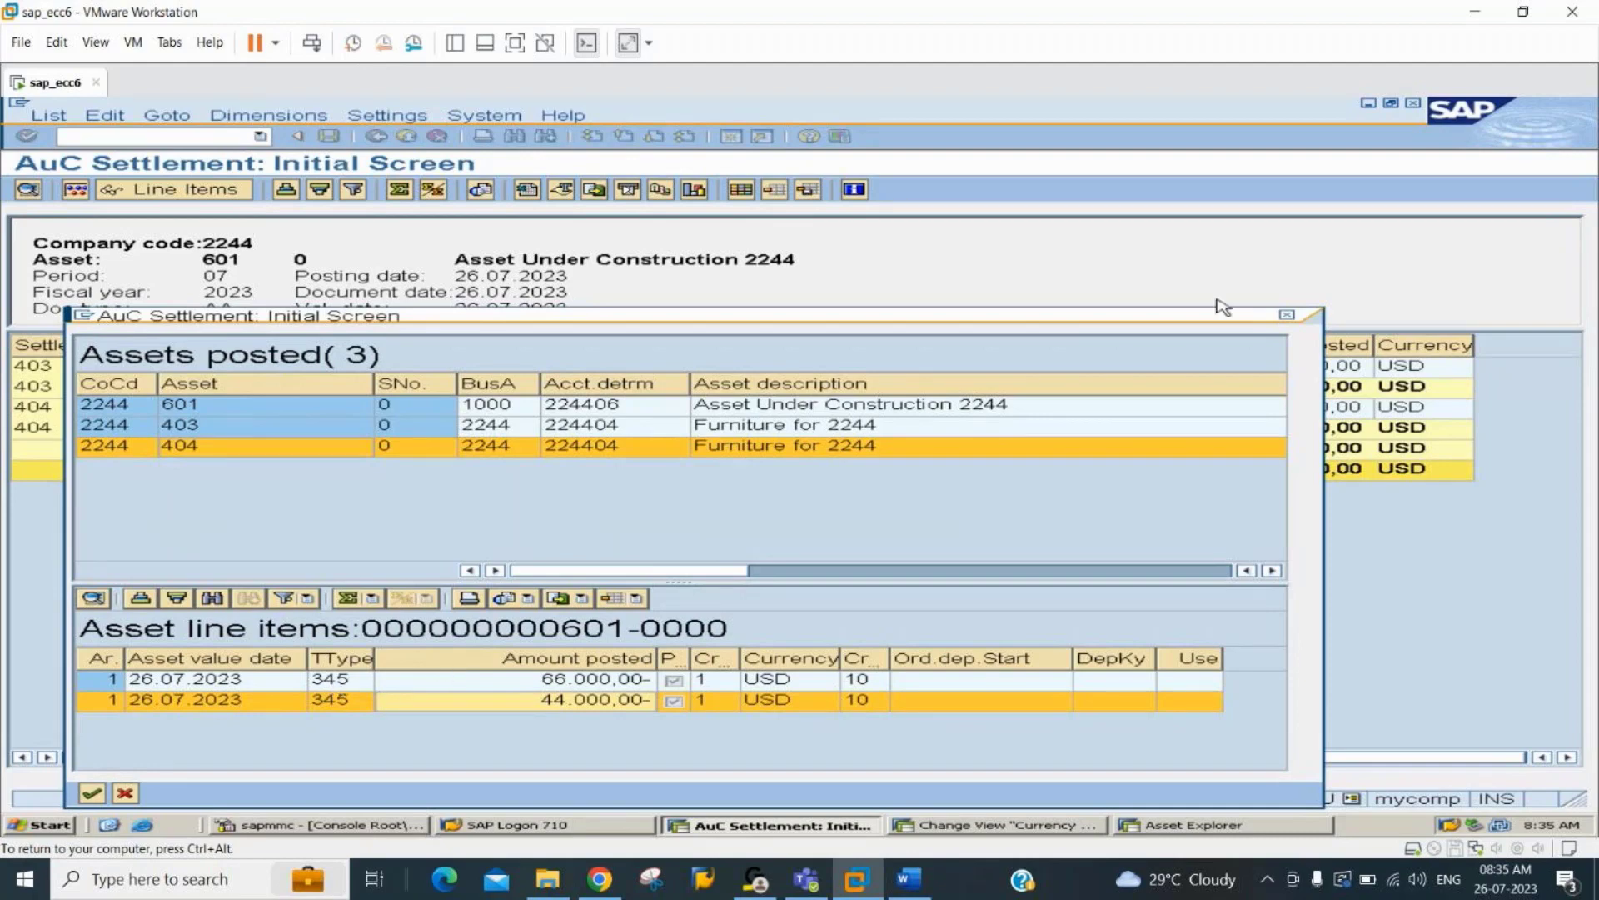
pyautogui.click(1290, 316)
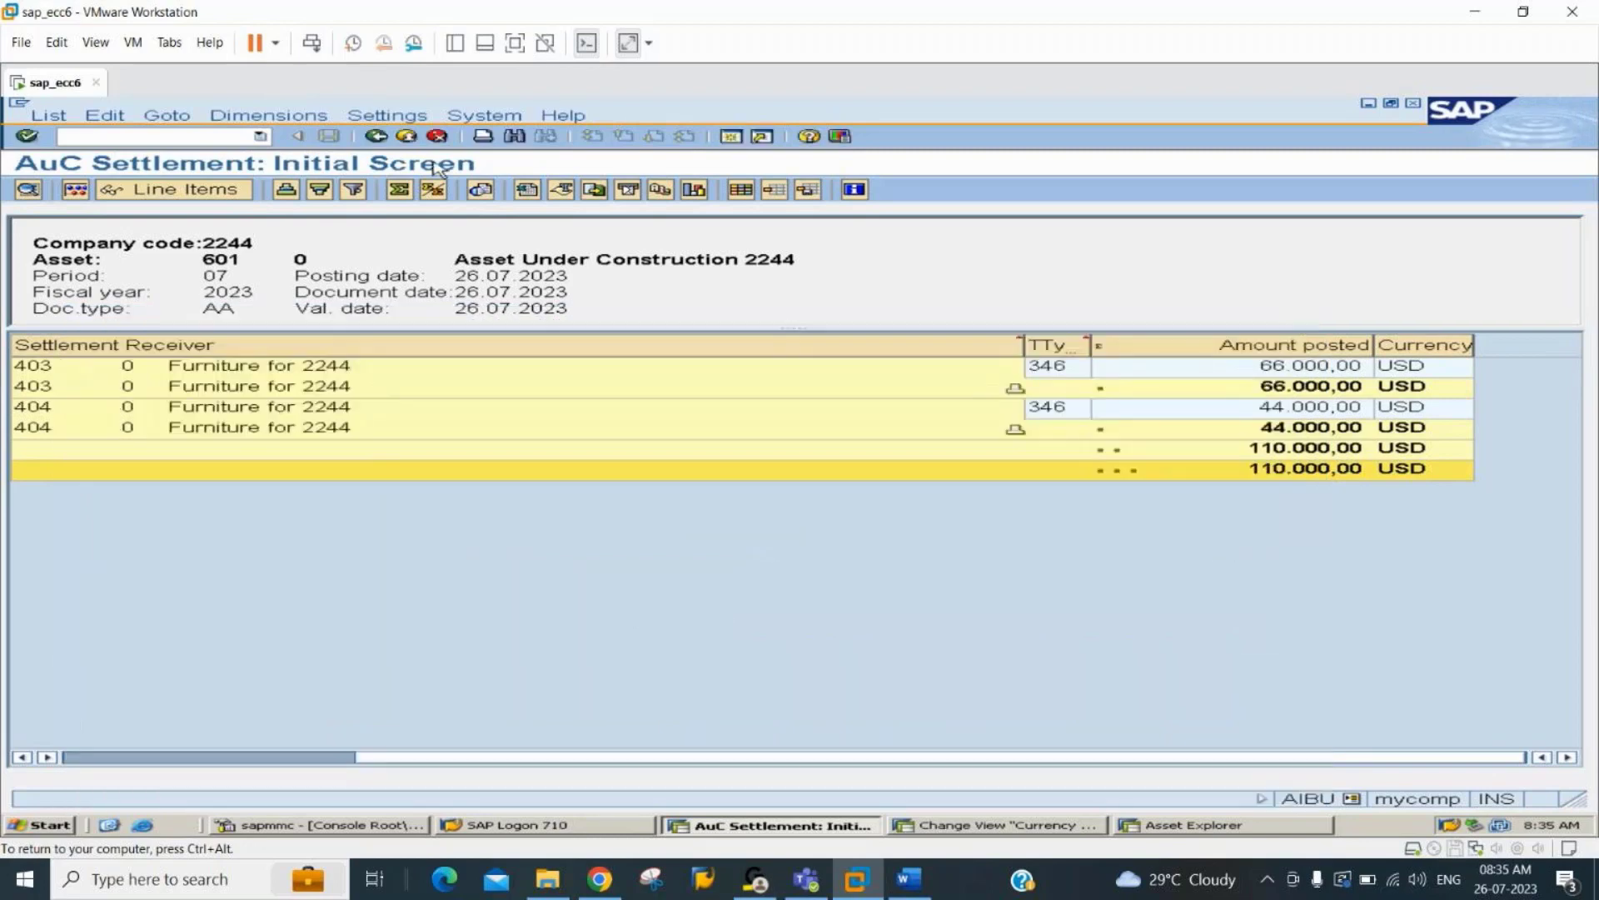
# Start transaction FB03 in place of the current one and review the settlement document's line items for company code 2244, fiscal year 2023.
pyautogui.click(170, 133)
pyautogui.write('/nfb03')
pyautogui.press('Return')
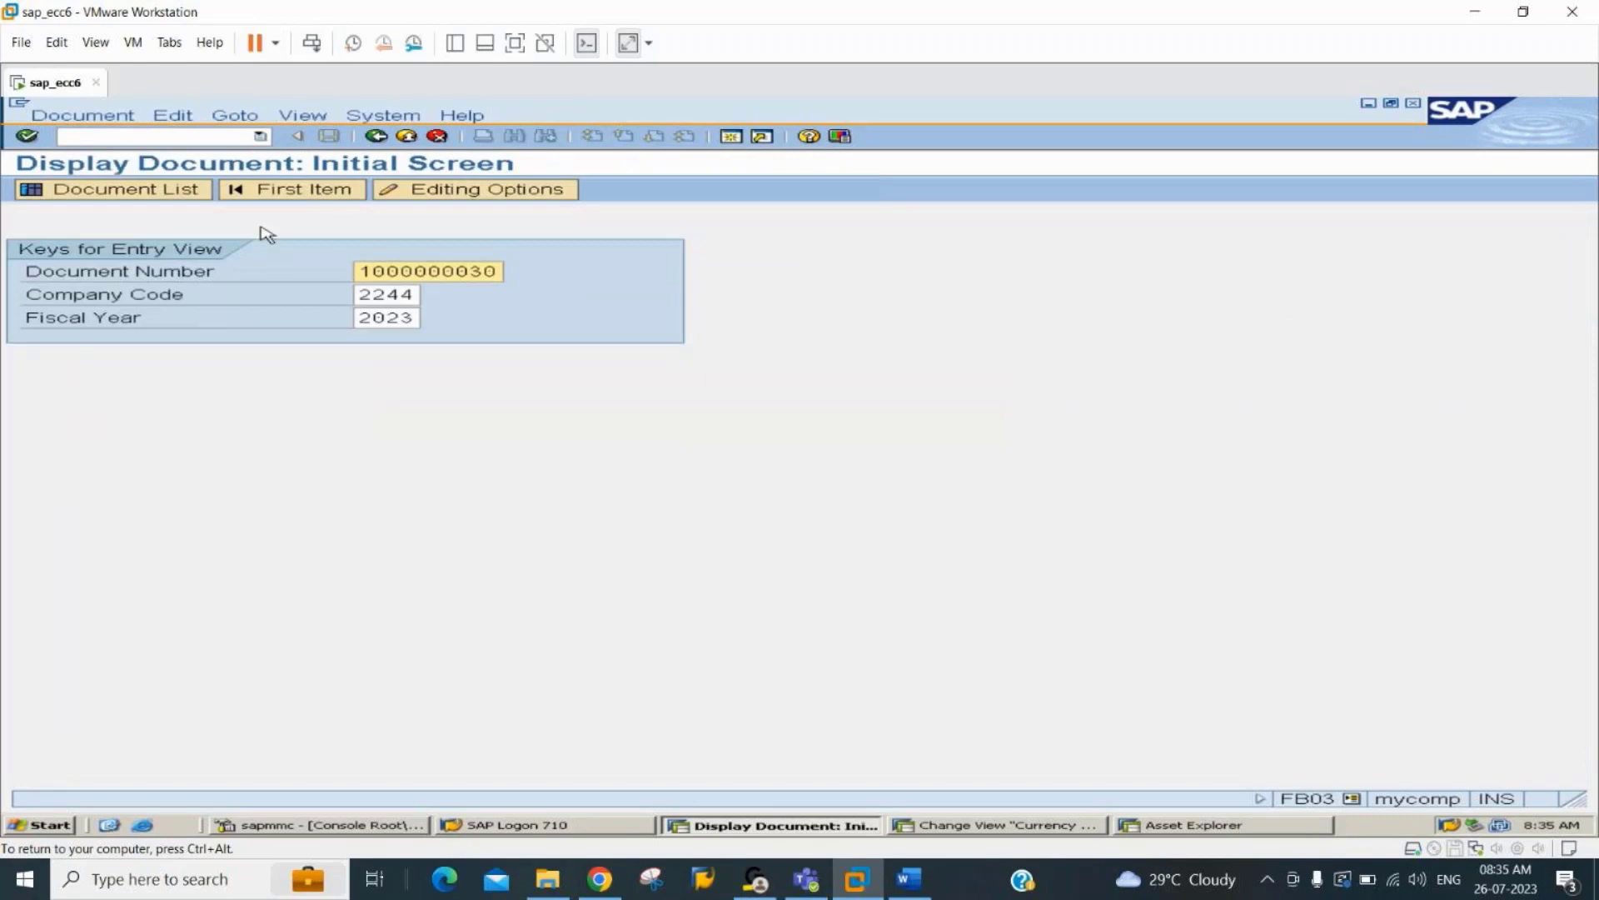
pyautogui.press('Return')
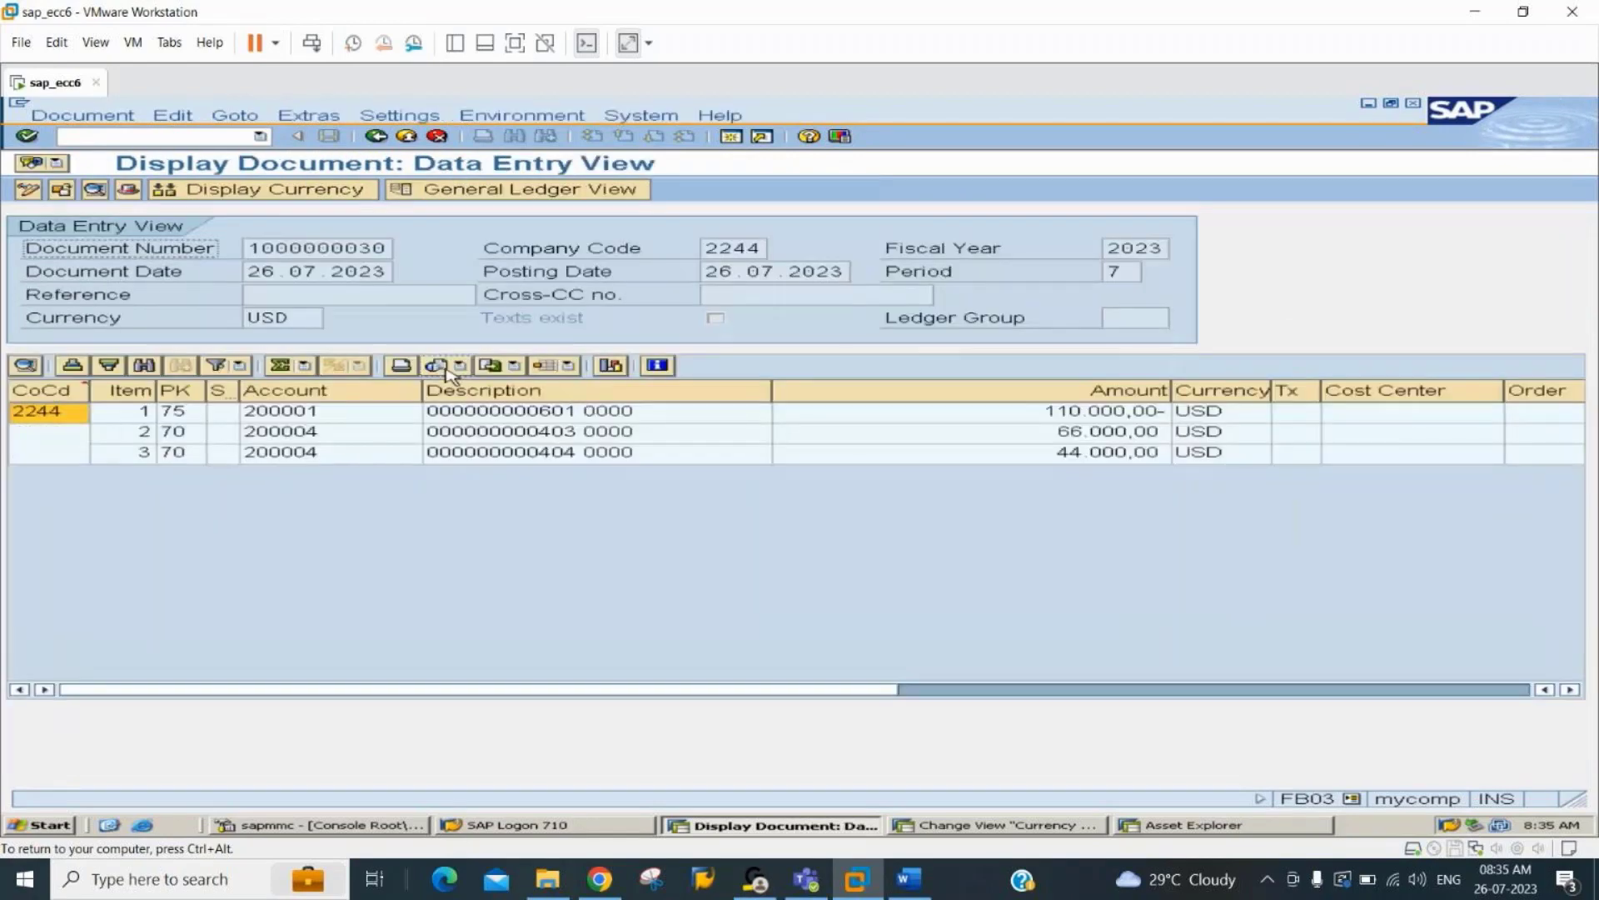
pyautogui.click(884, 416)
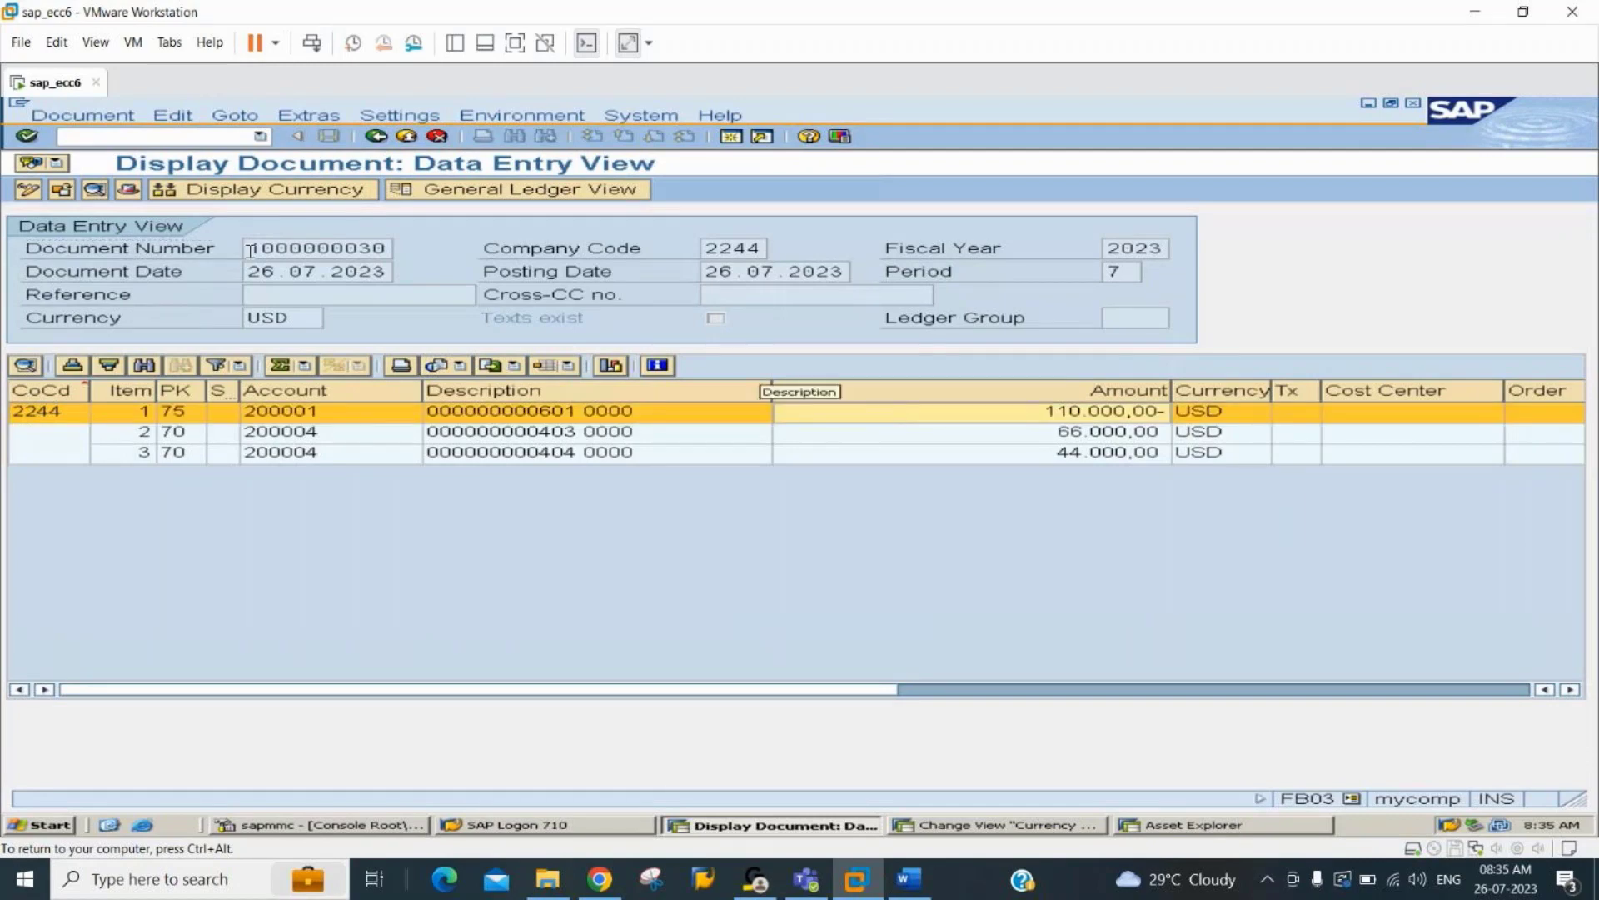
pyautogui.click(190, 137)
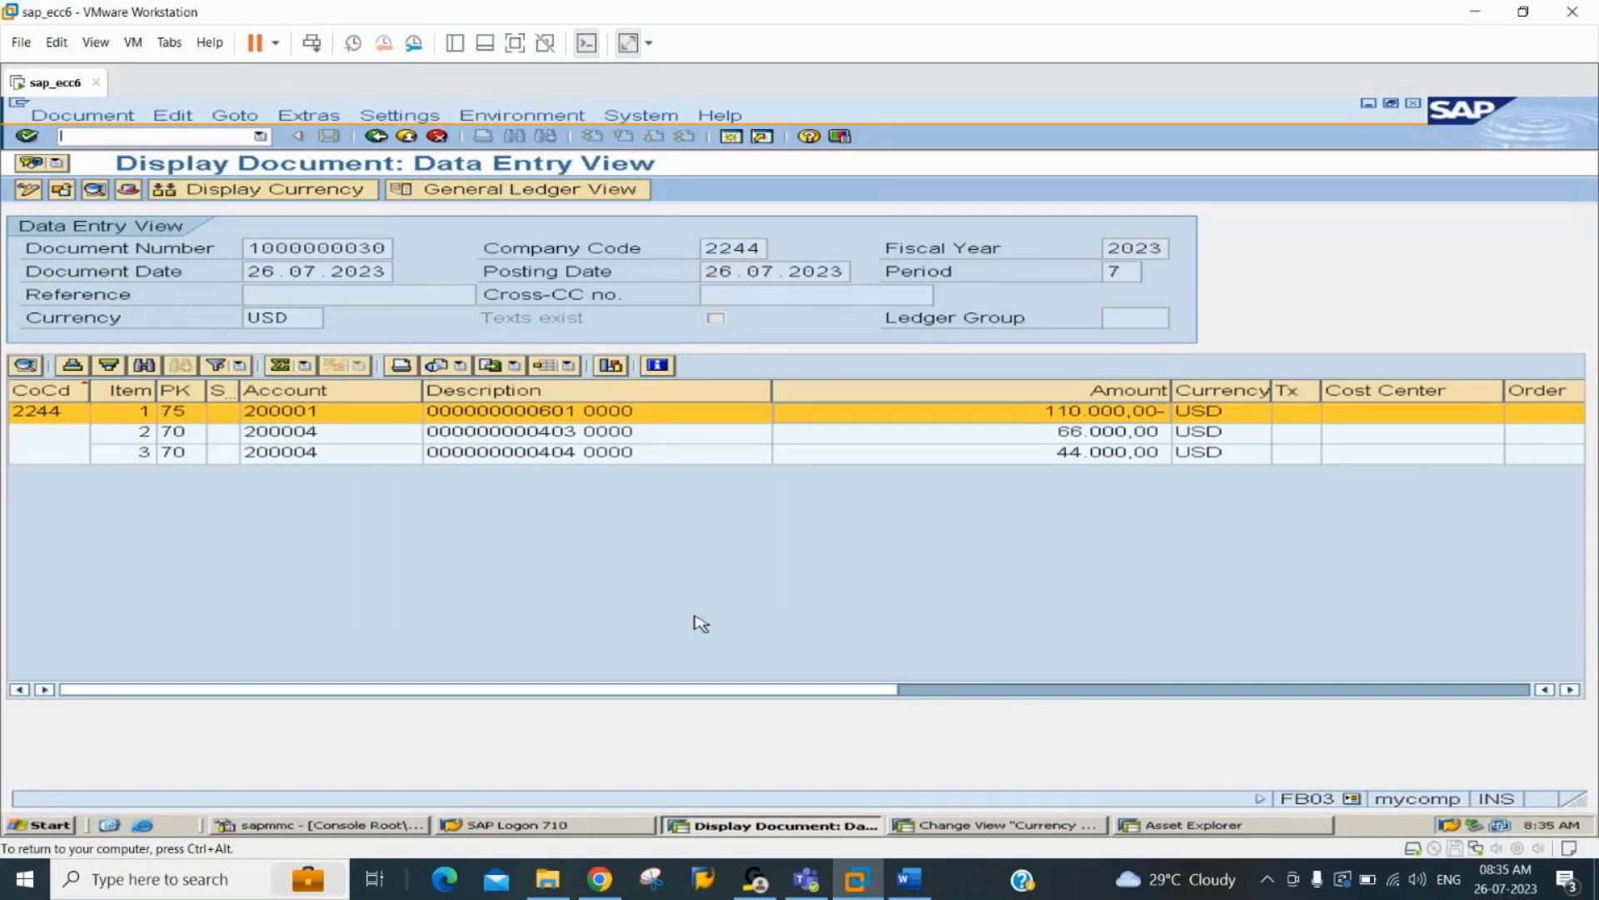
# Switch to the Asset Explorer session, refresh asset 404 and check its planned values and transaction type.
pyautogui.click(1222, 829)
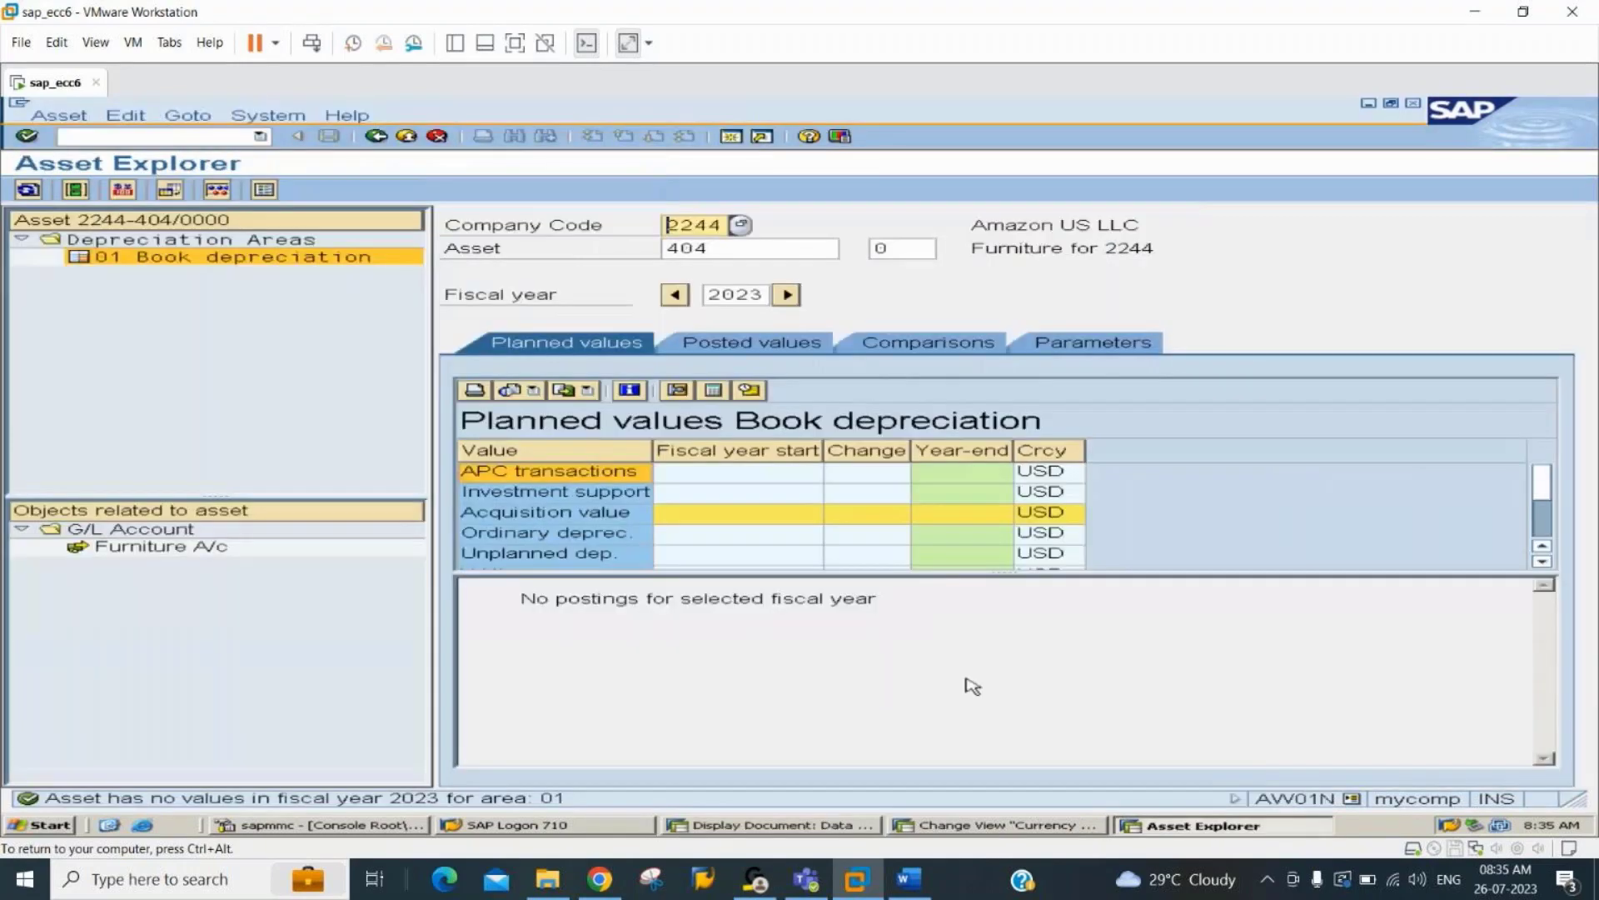
pyautogui.click(75, 185)
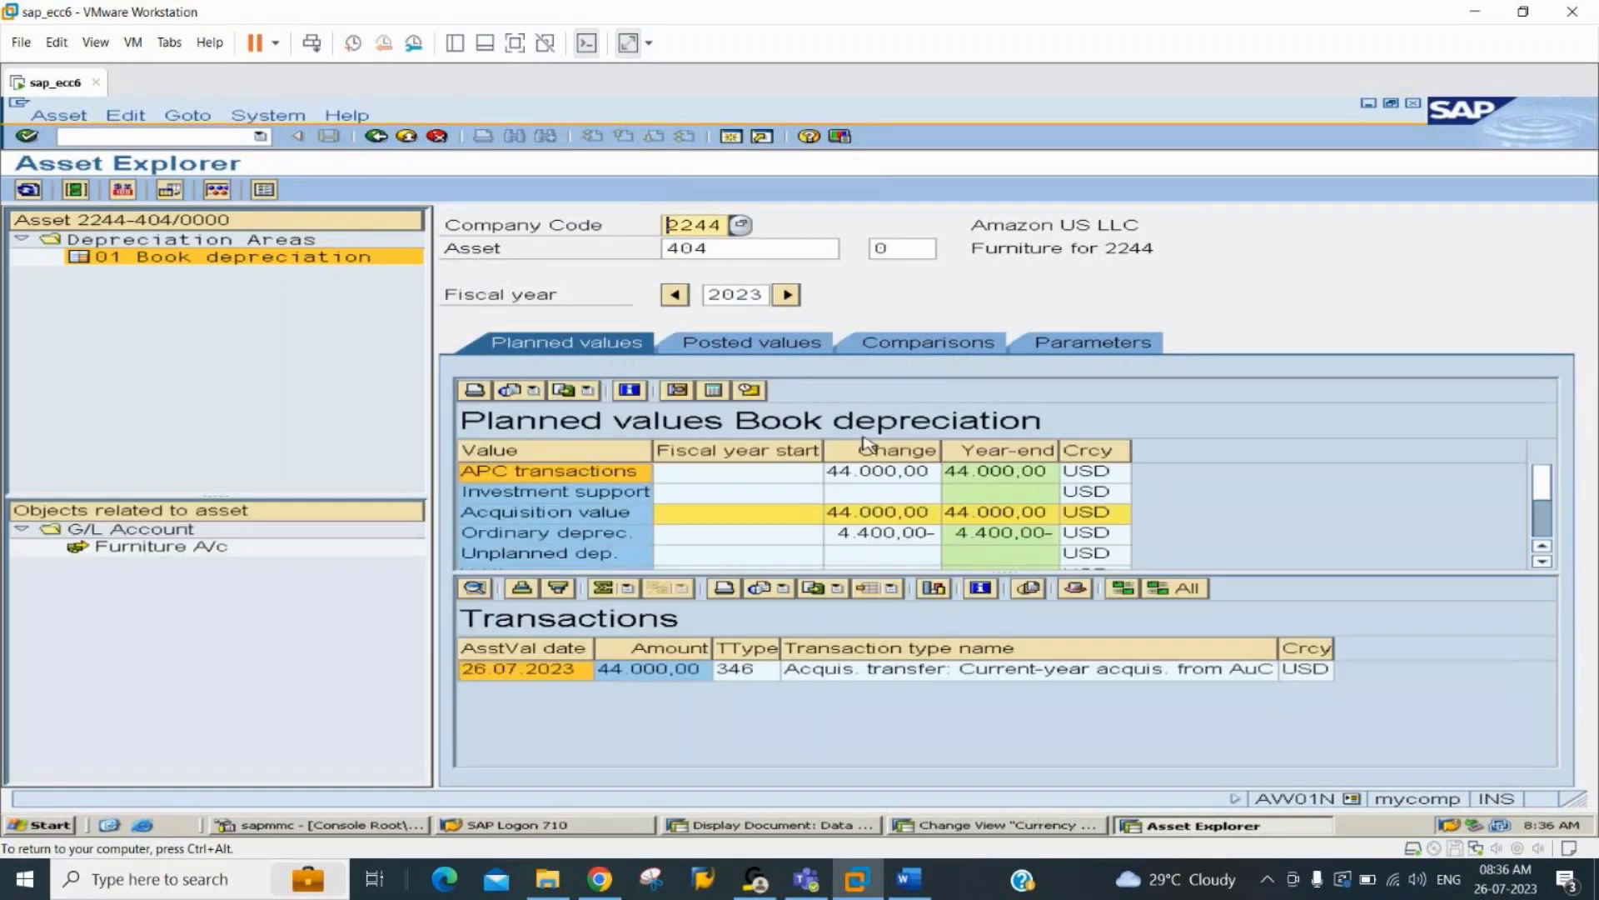
pyautogui.click(904, 477)
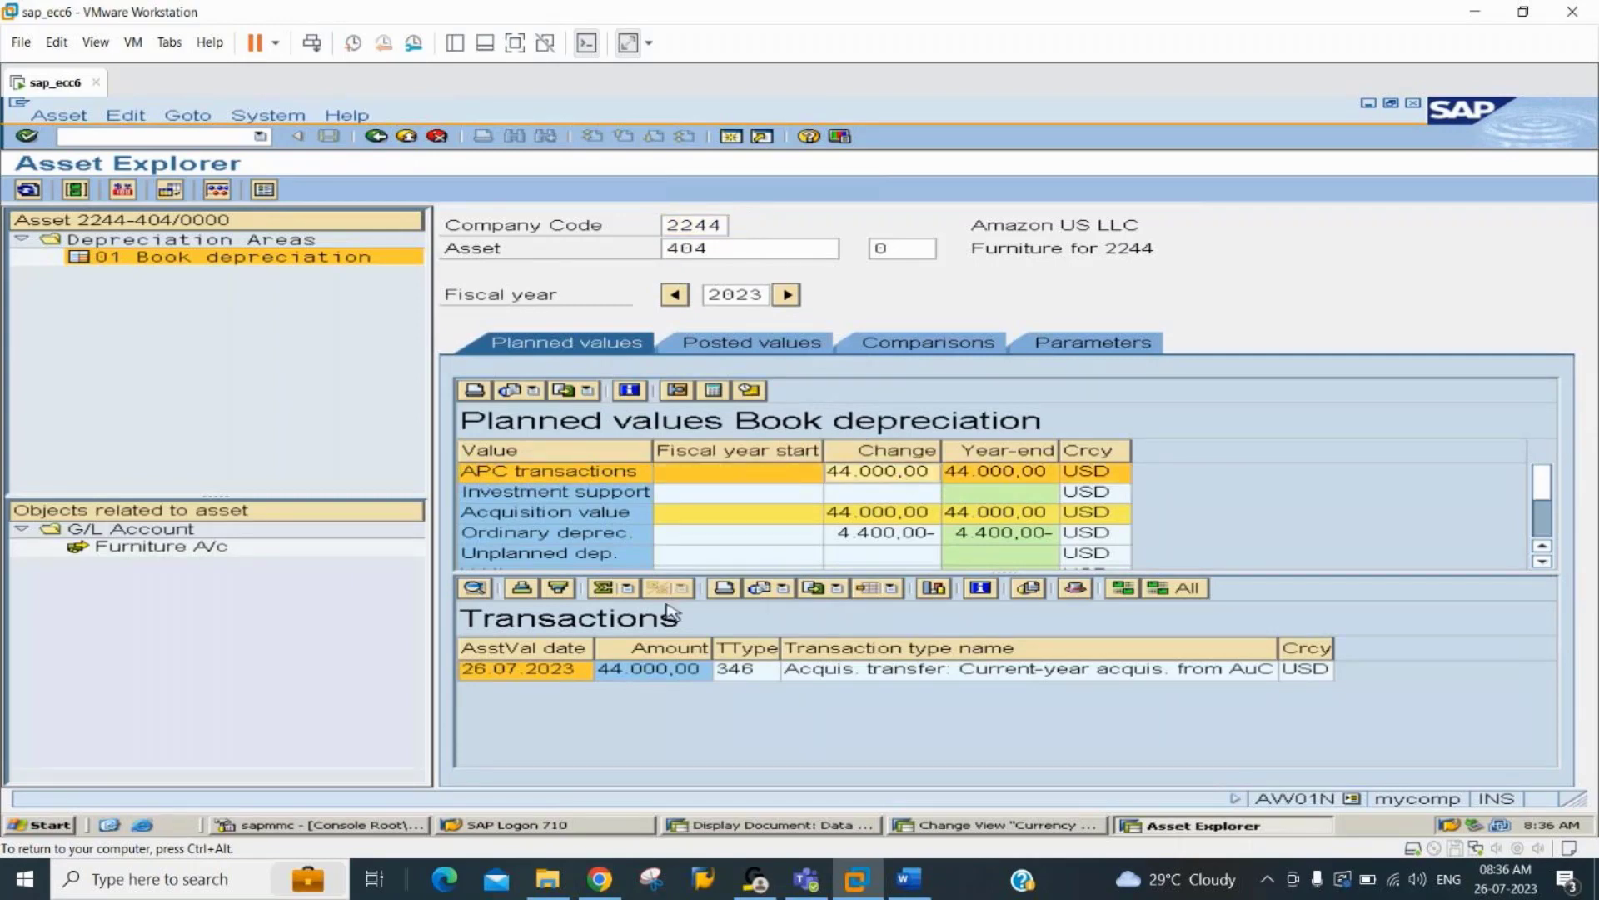
pyautogui.click(739, 677)
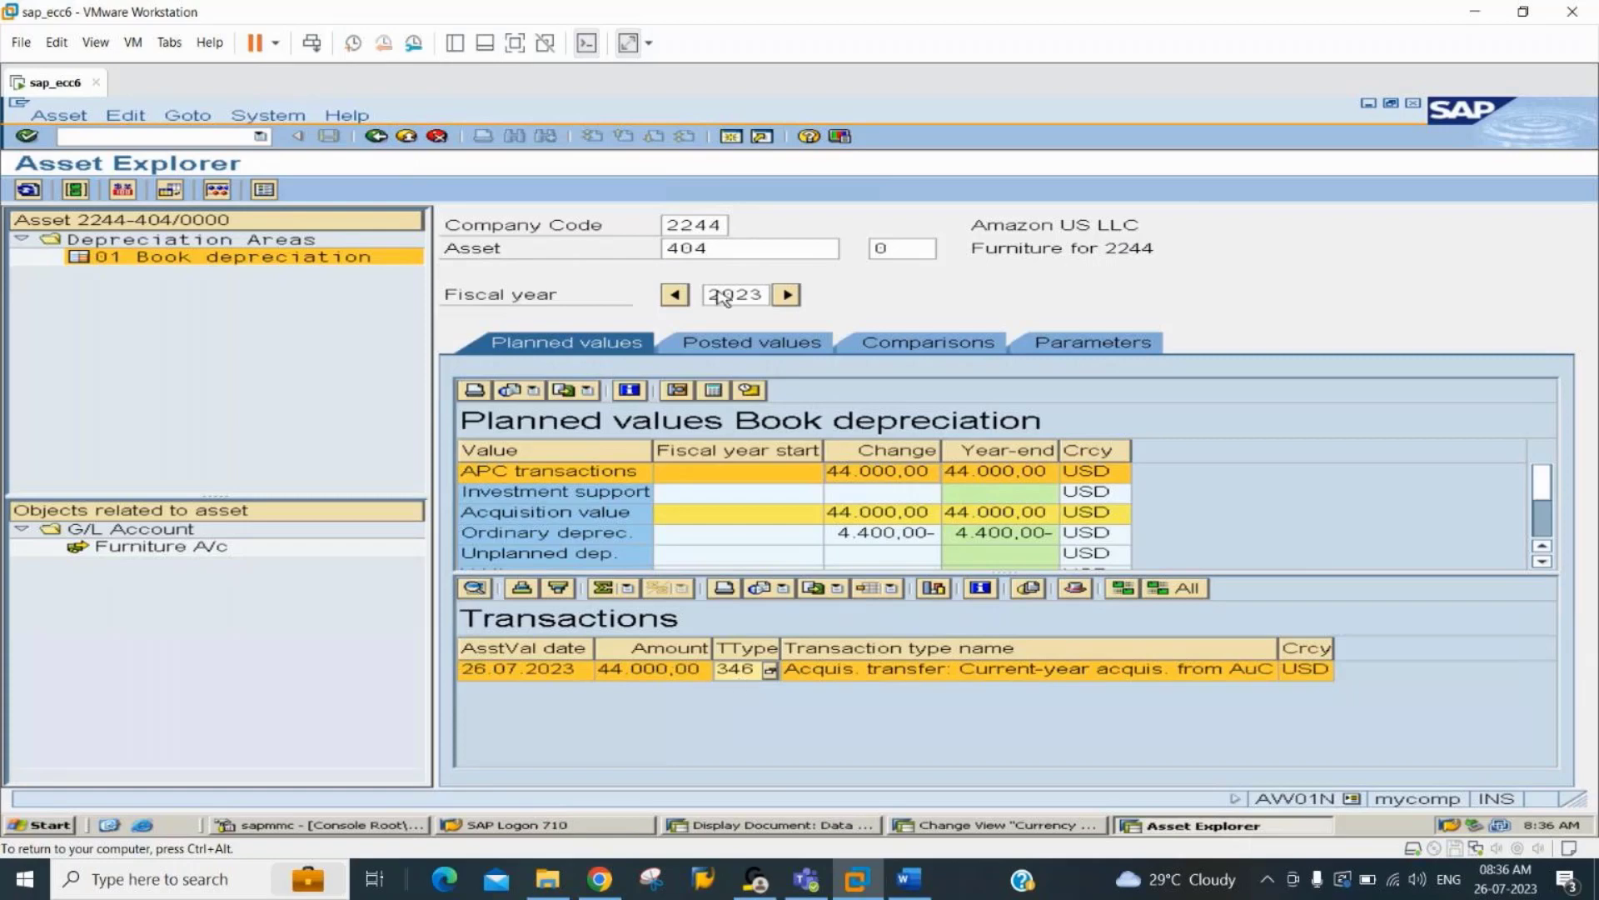
# Display the 2023 planned values and transactions of asset 403 in company code 2244.
pyautogui.click(748, 248)
pyautogui.press('BackSpace')
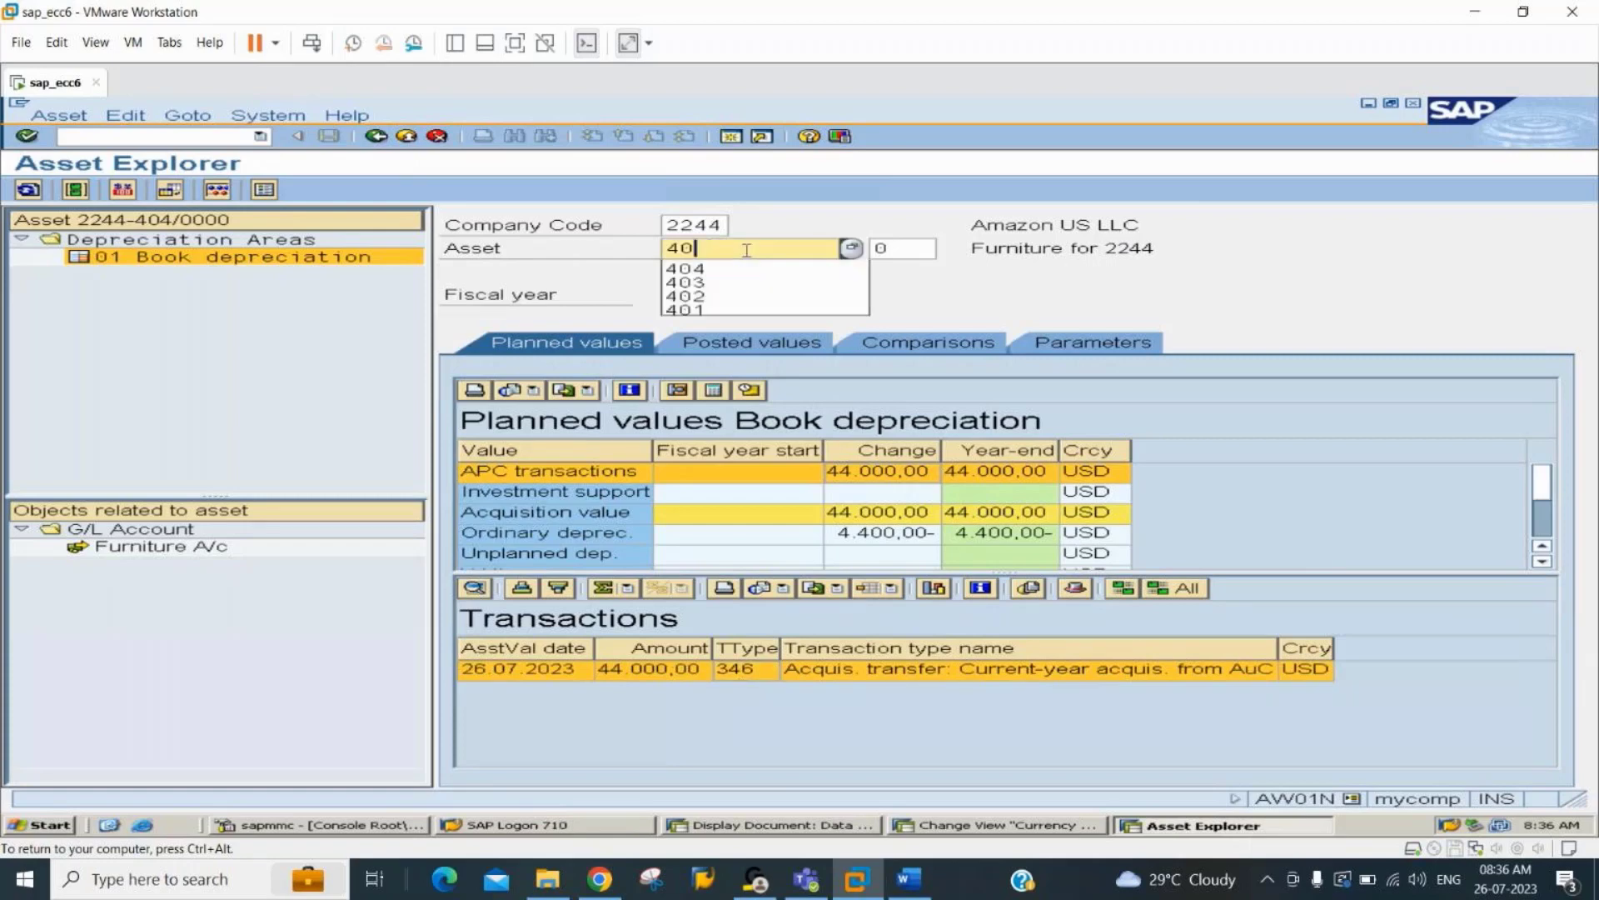
pyautogui.write('3')
pyautogui.press('Return')
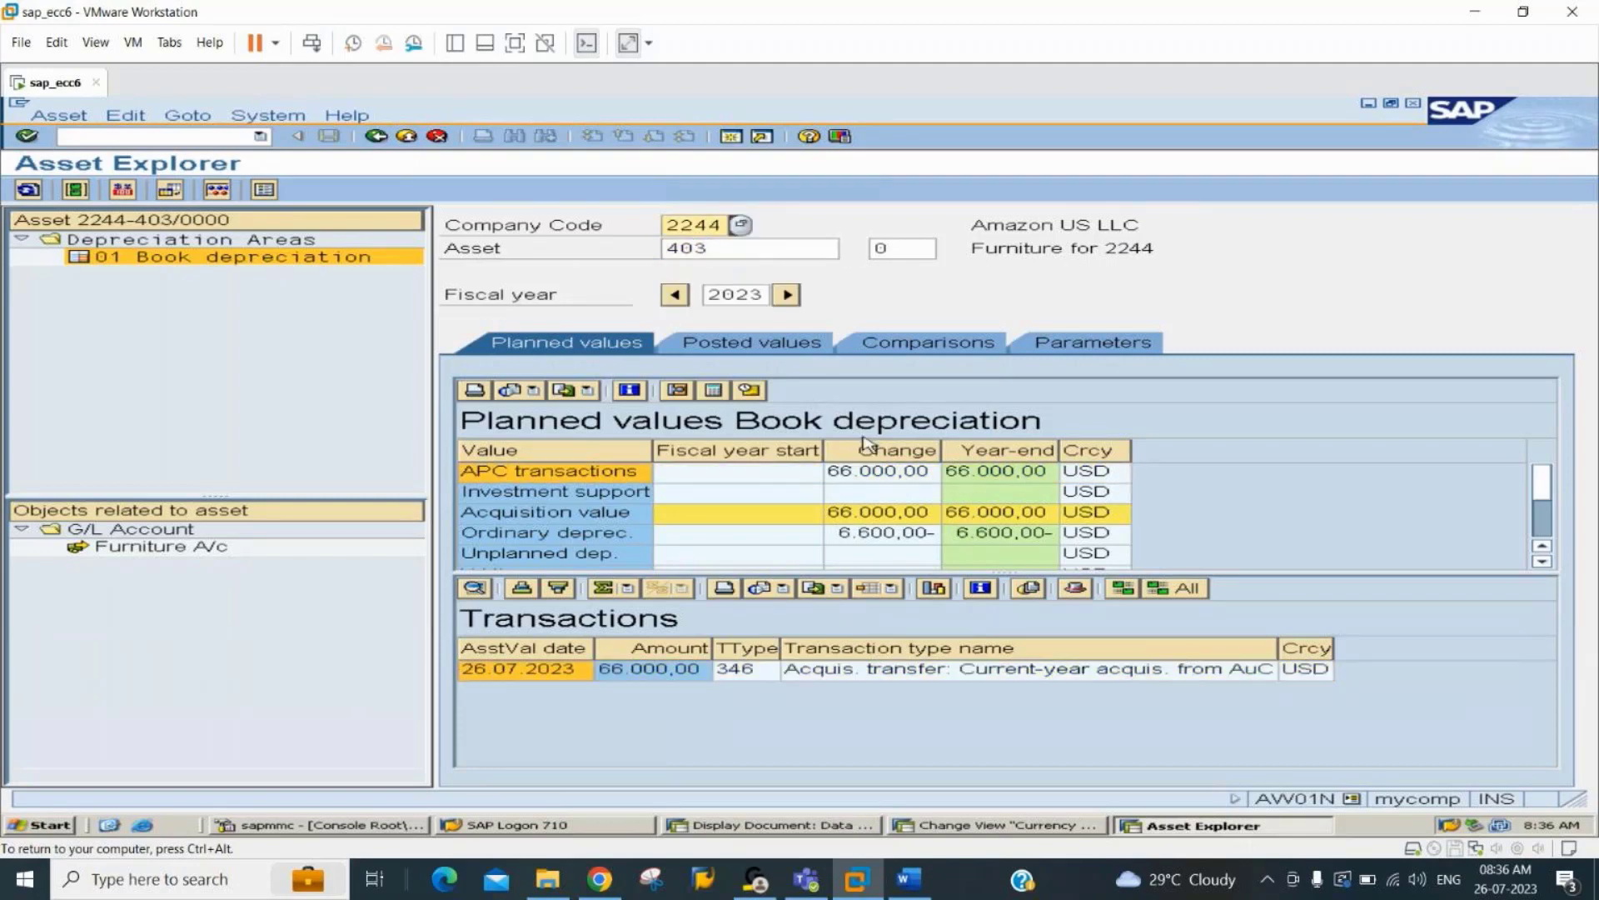
# Check the APC transactions change of asset 403 and display the planned values of asset 601 in company code 2244.
pyautogui.click(898, 471)
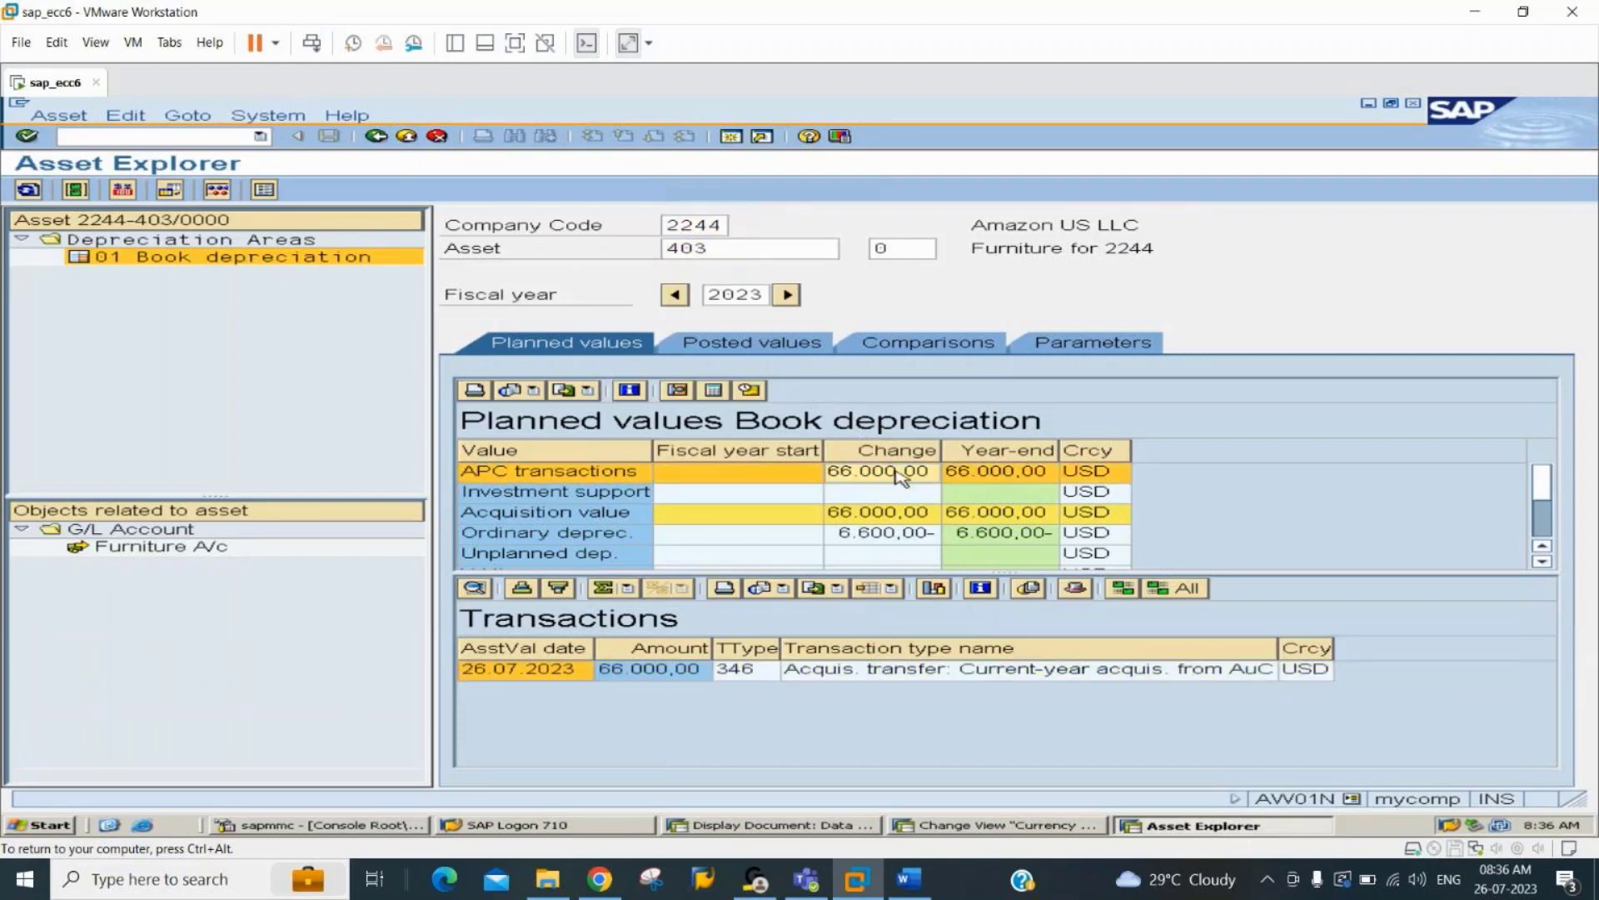
pyautogui.click(742, 249)
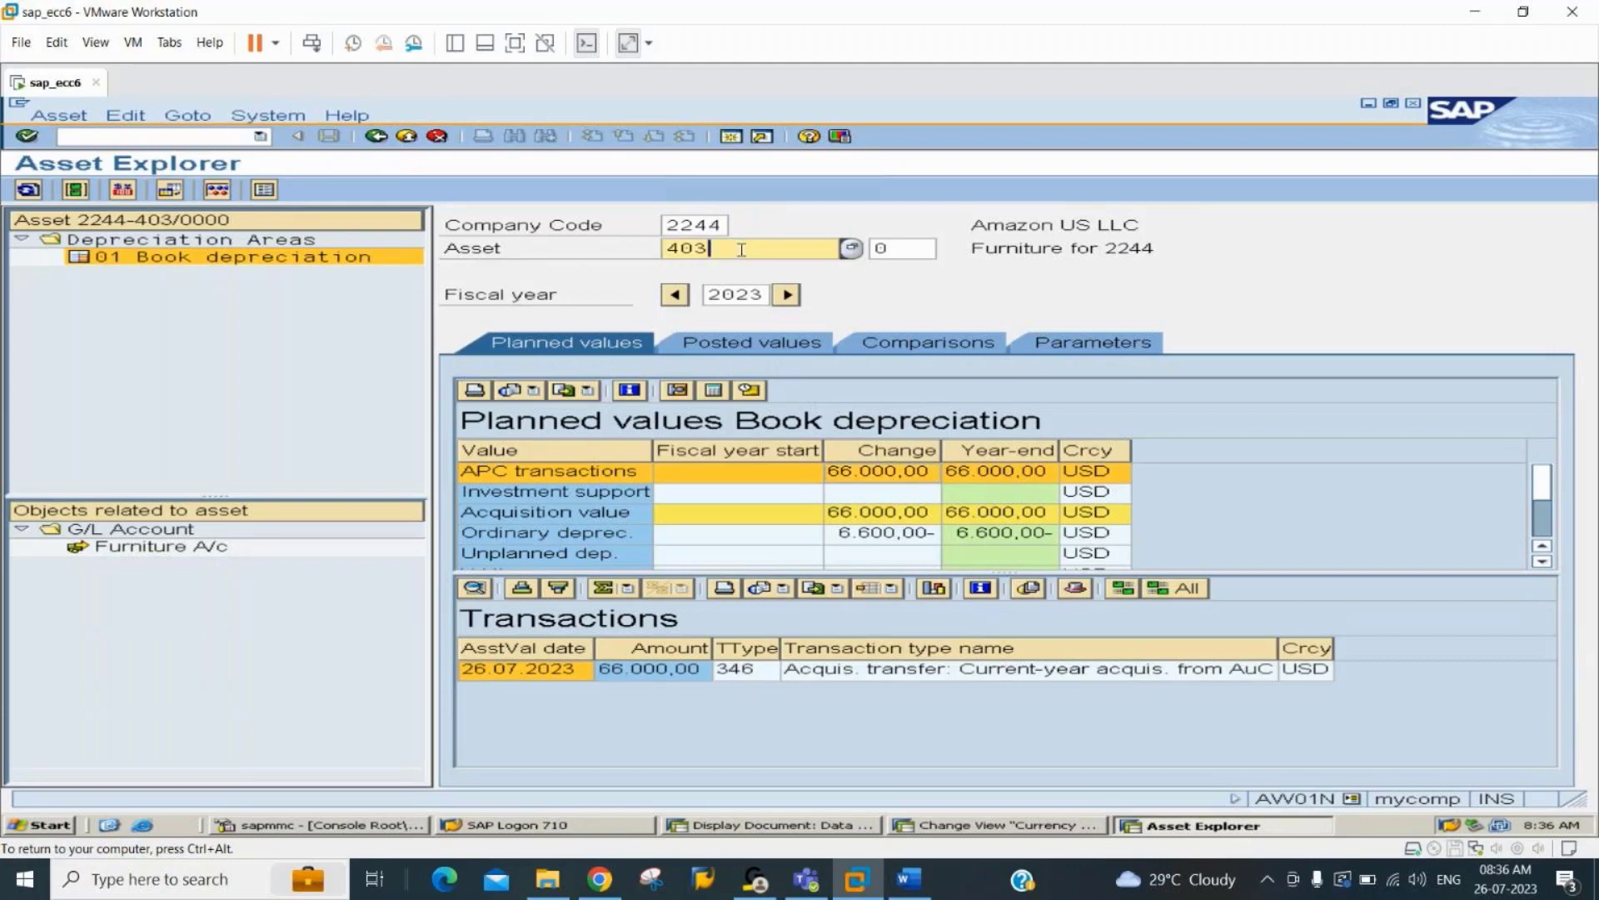
pyautogui.press('BackSpace')
pyautogui.press('BackSpace')
pyautogui.press('BackSpace')
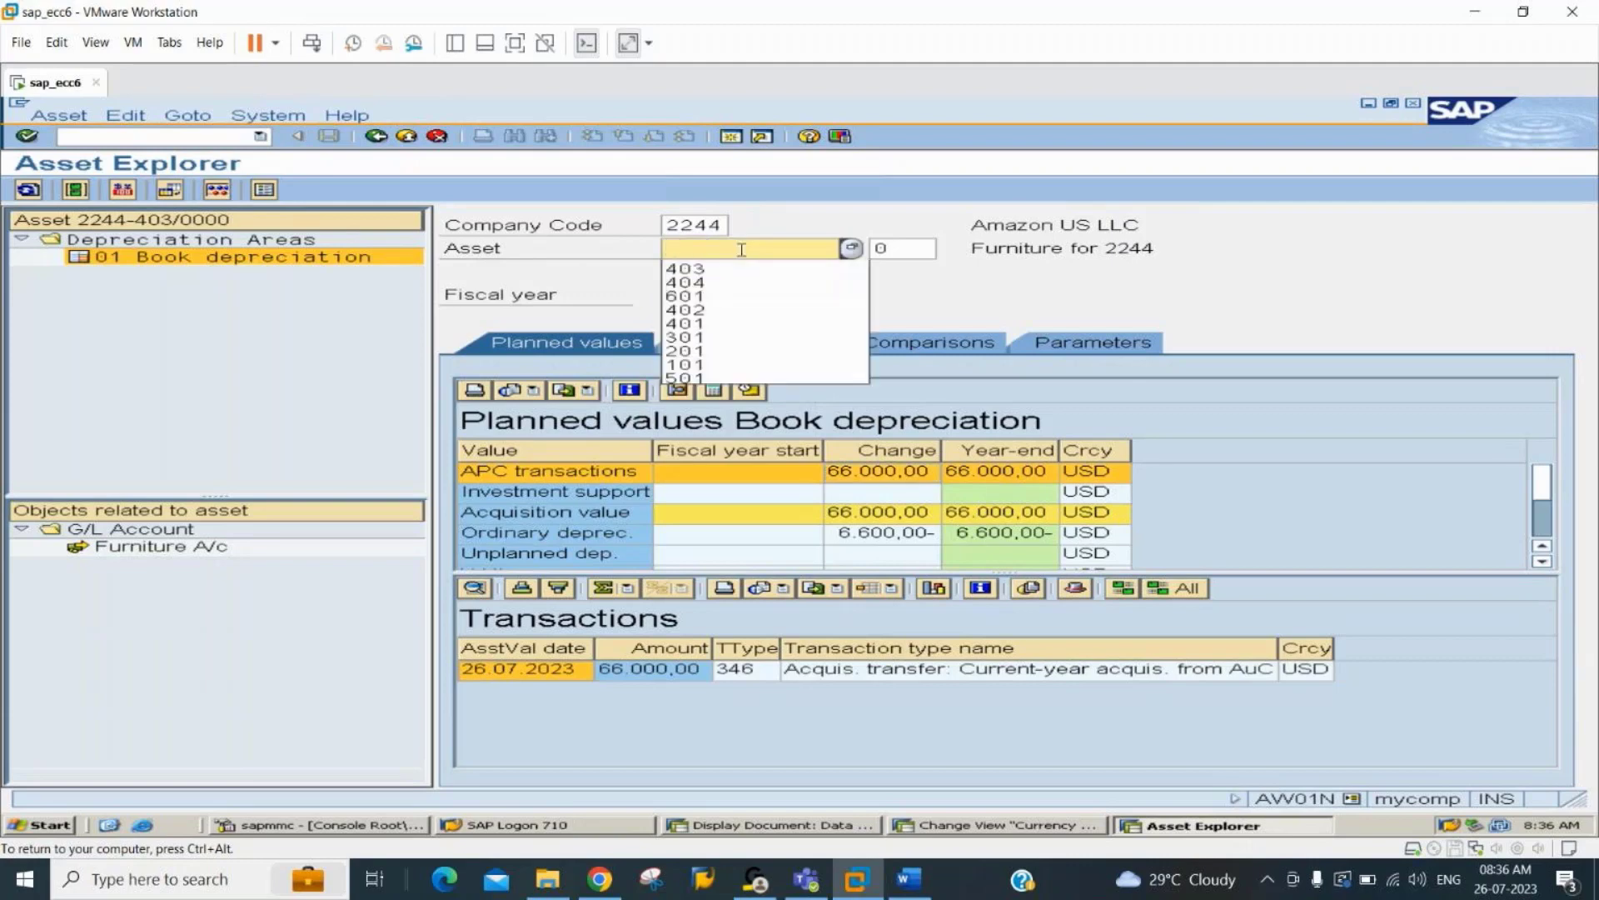
pyautogui.write('601')
pyautogui.press('Return')
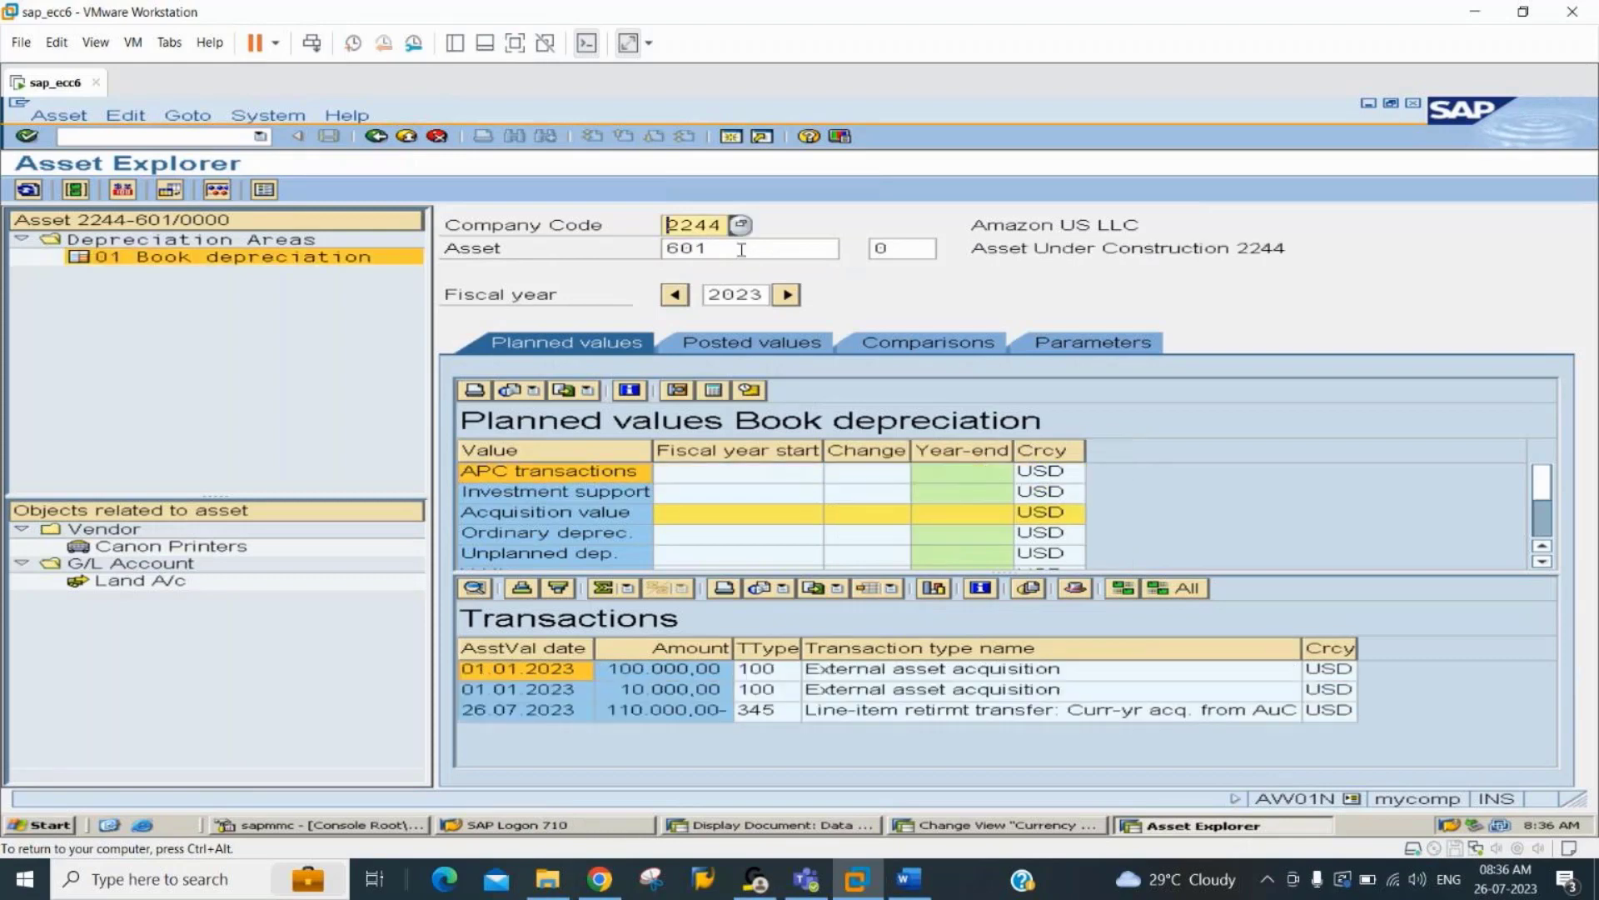
# Examine asset 601's APC transactions change and the amounts of its external acquisitions and line-item retirement transfer.
pyautogui.click(868, 472)
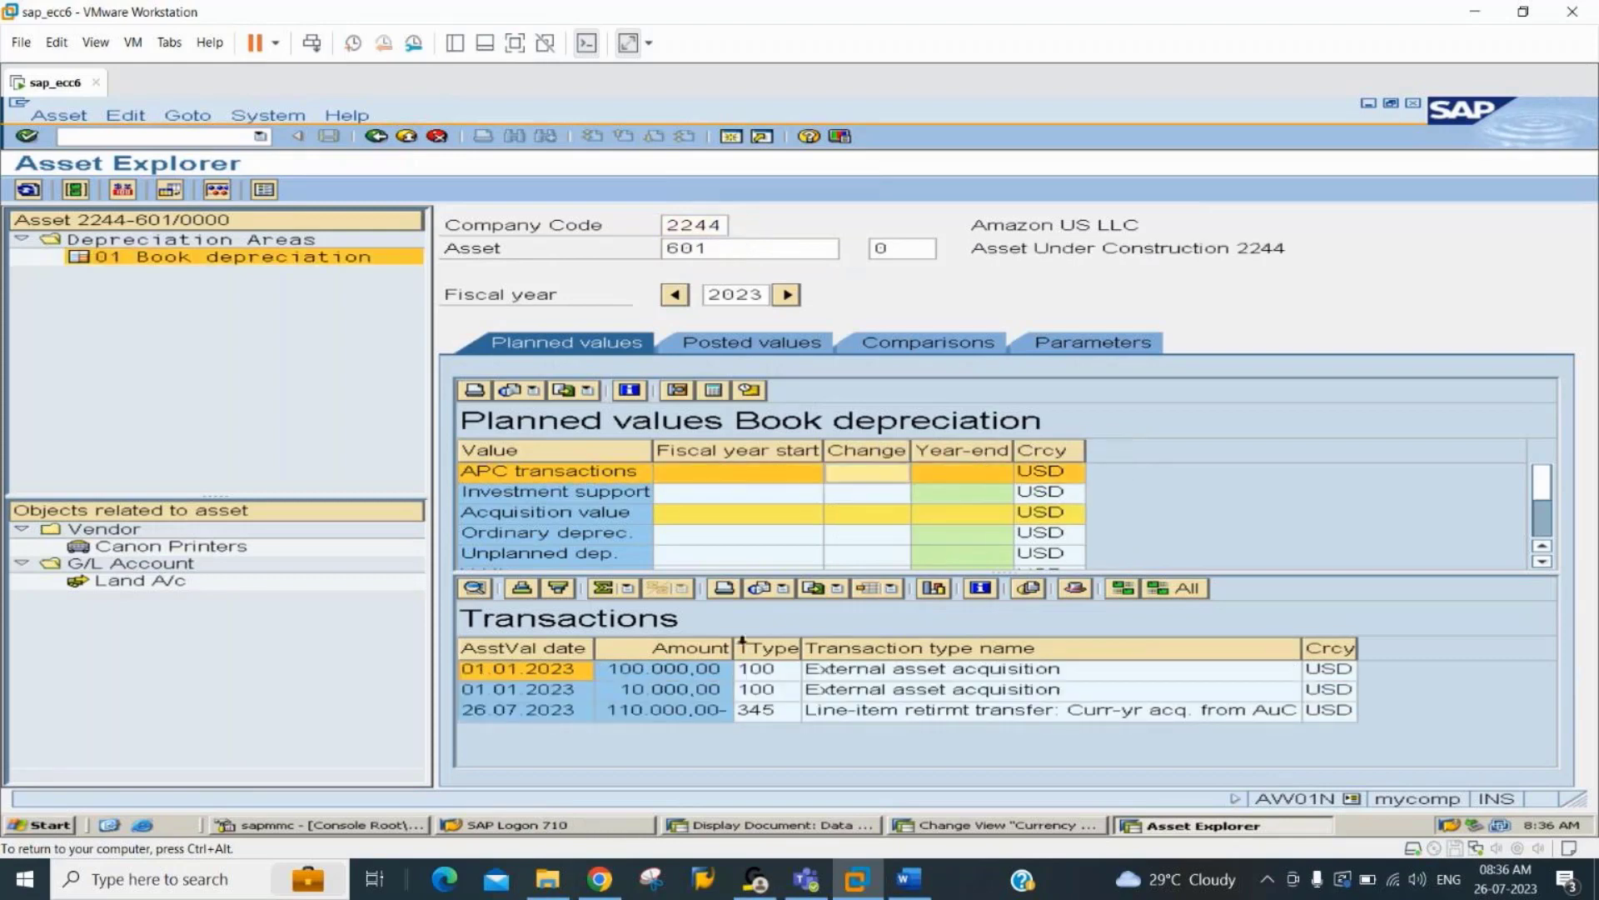
pyautogui.click(752, 671)
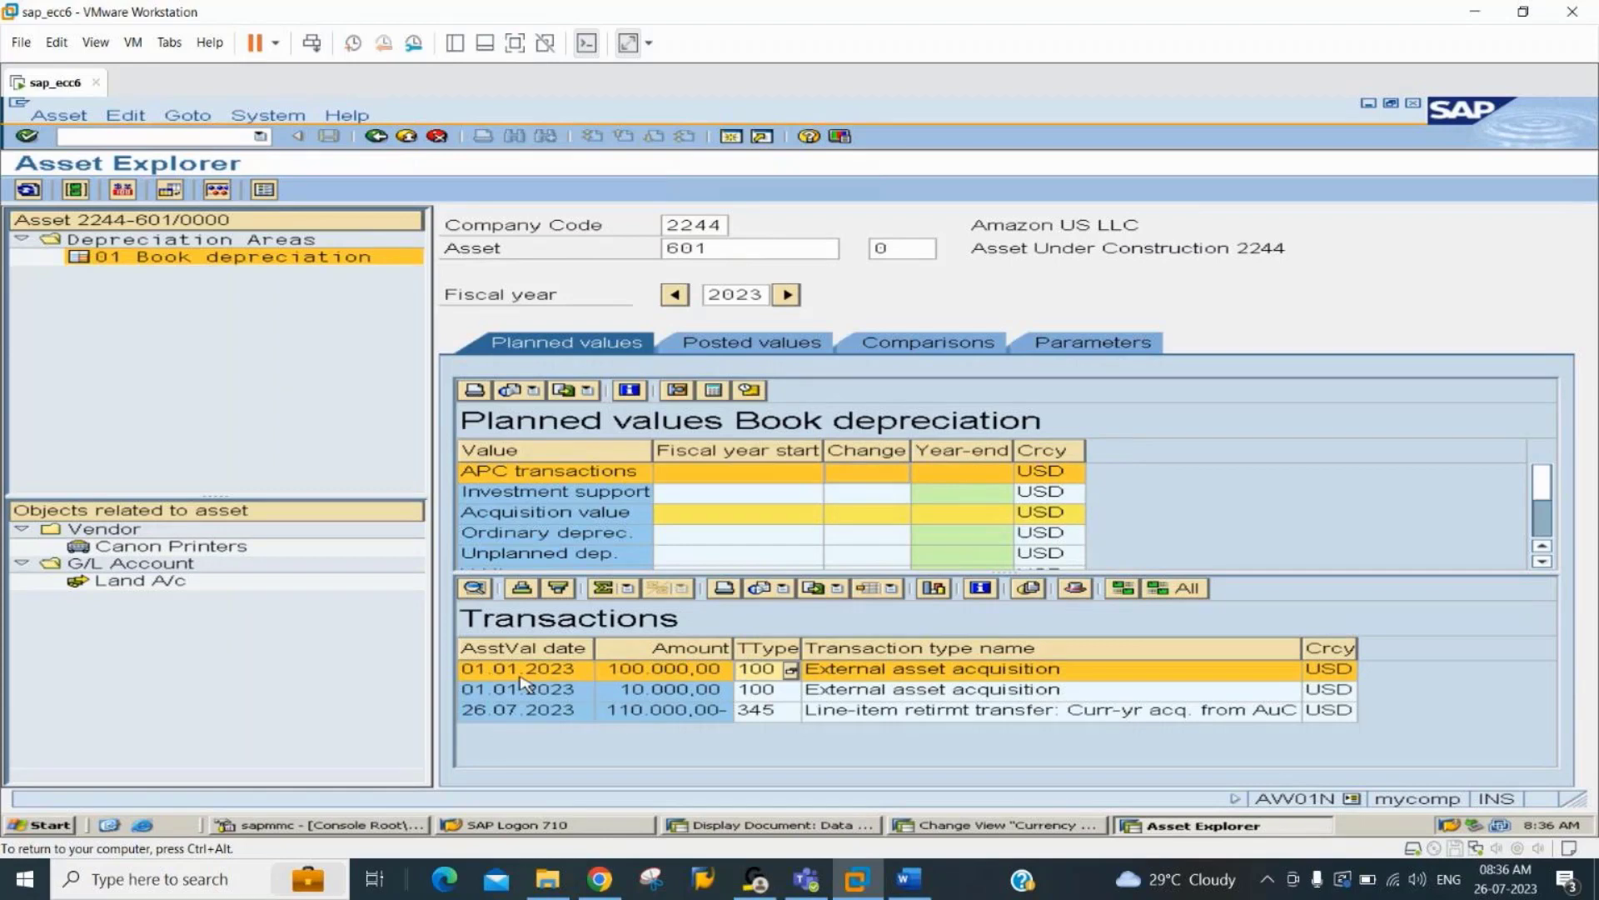
pyautogui.click(655, 692)
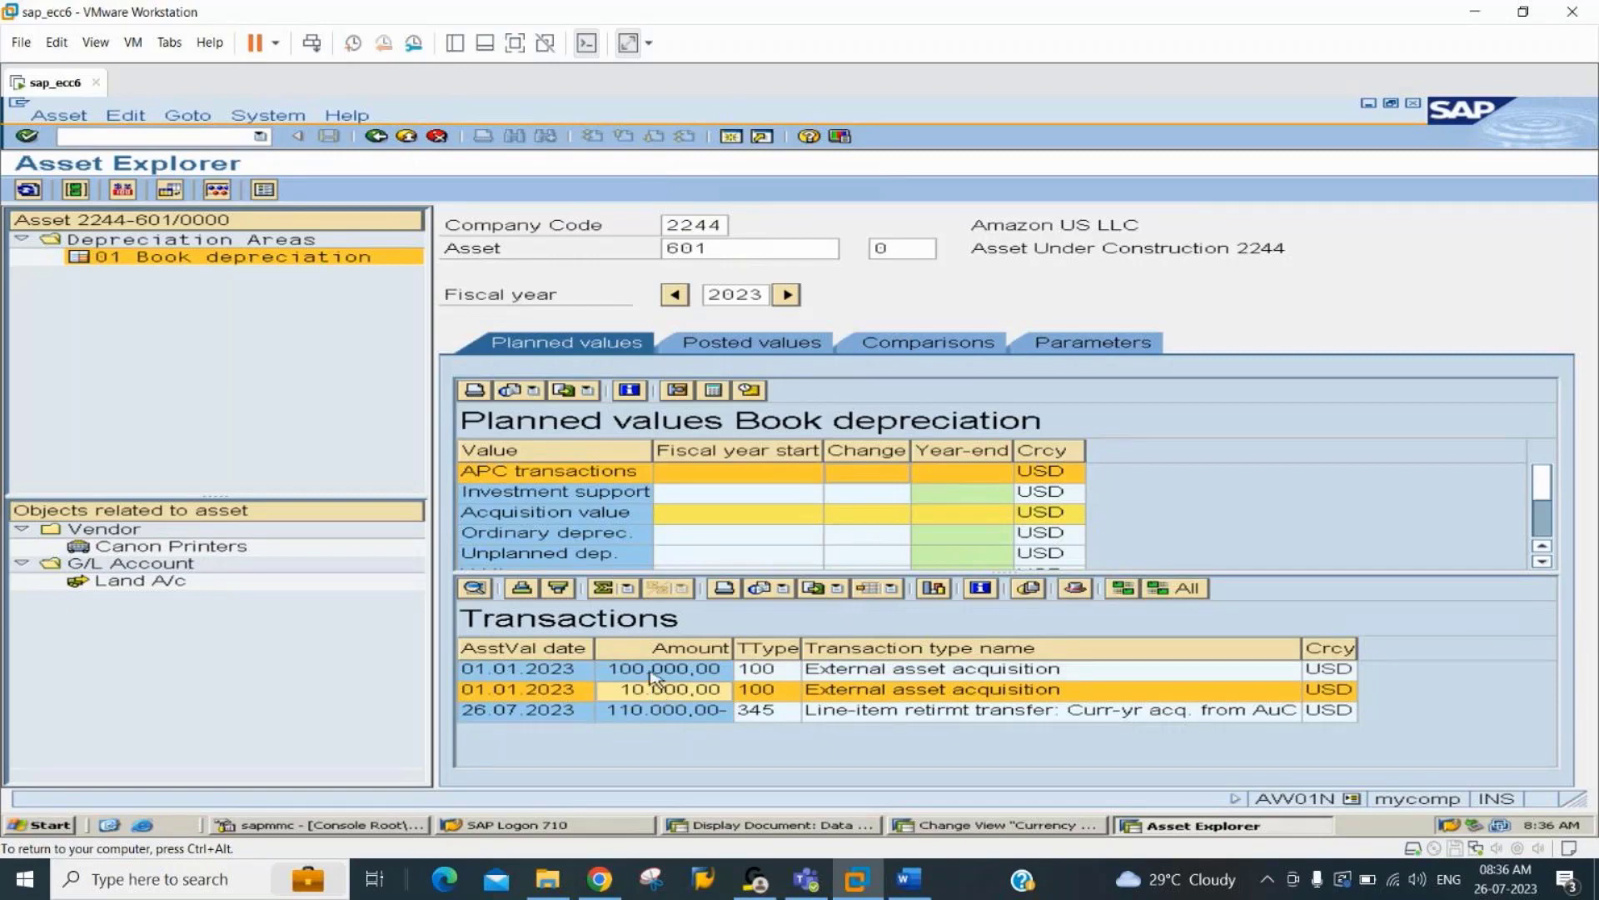
pyautogui.click(654, 675)
pyautogui.click(662, 693)
pyautogui.click(683, 714)
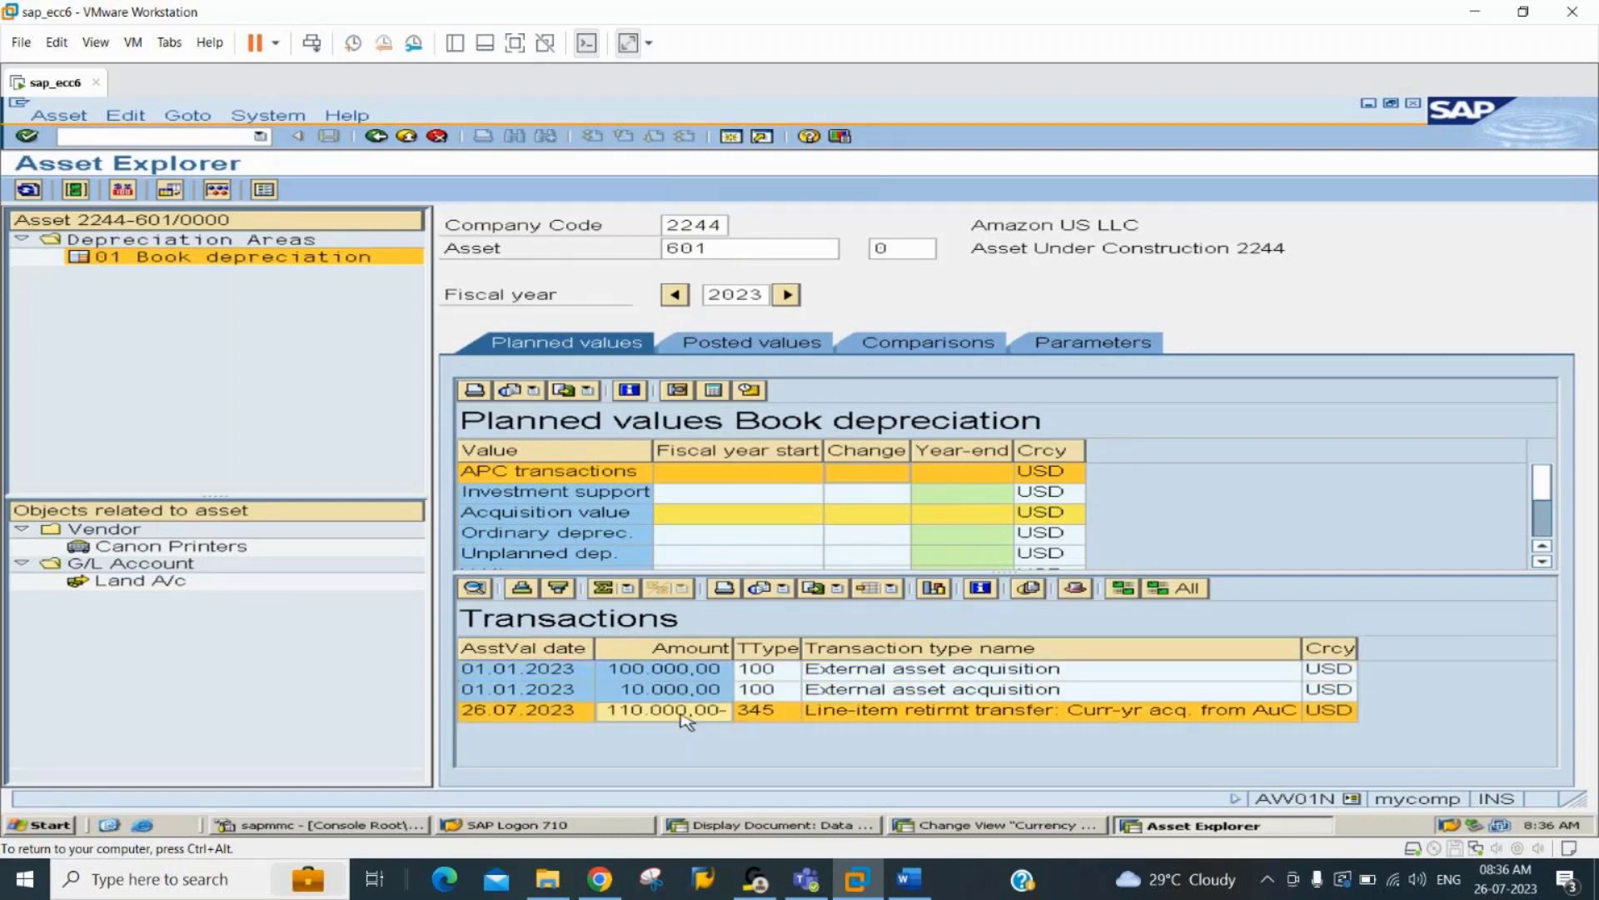